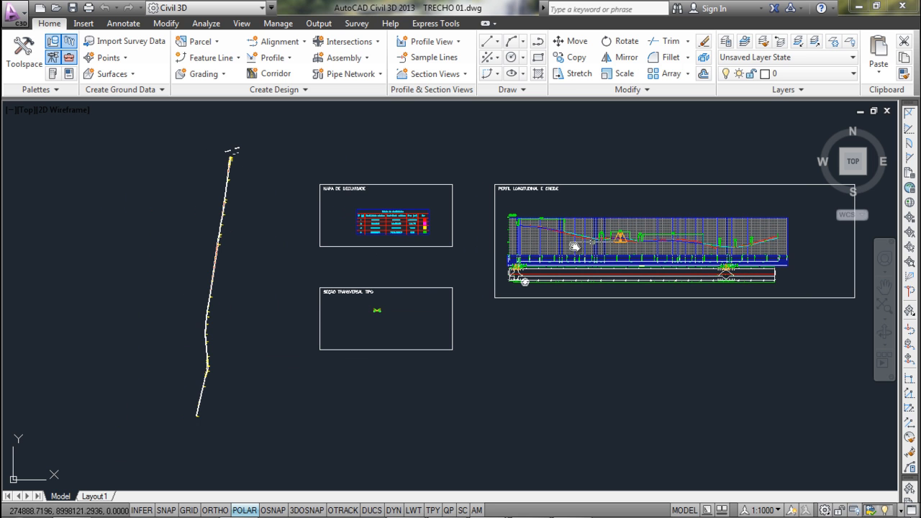
# Start creating a corridor with the Padrão corridor style
pyautogui.scroll(-2, 360, 316)
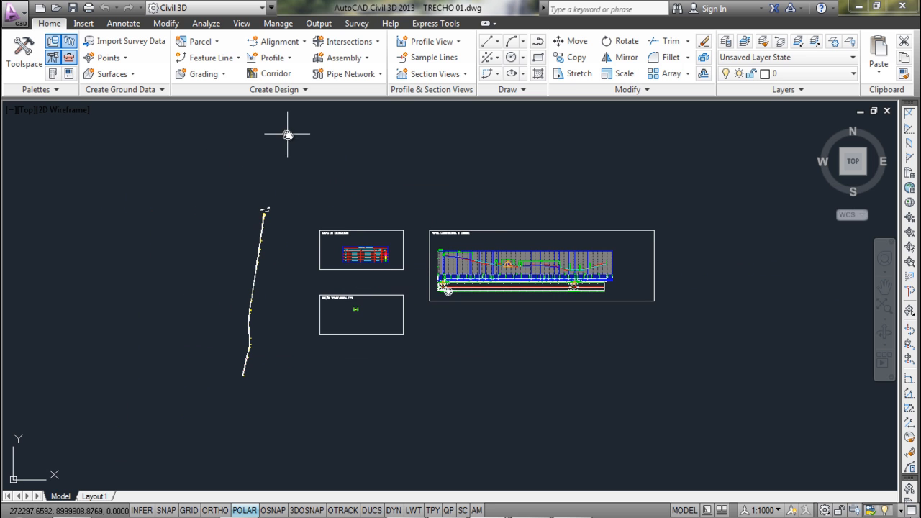
pyautogui.click(274, 74)
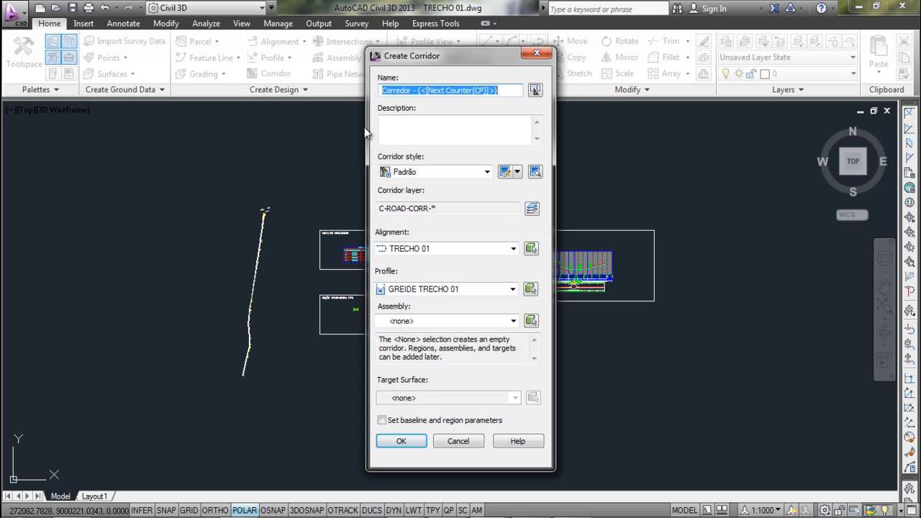
pyautogui.moveTo(474, 62); pyautogui.dragTo(382, 46)
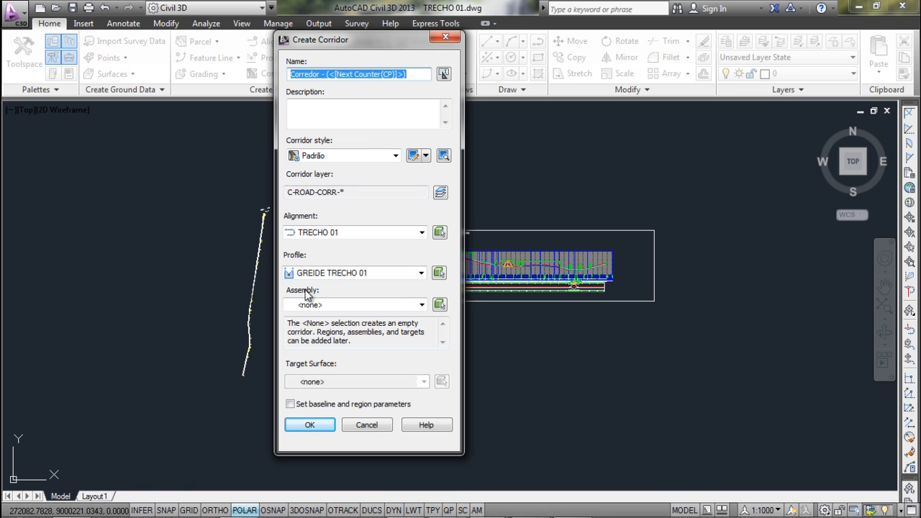
pyautogui.click(396, 156)
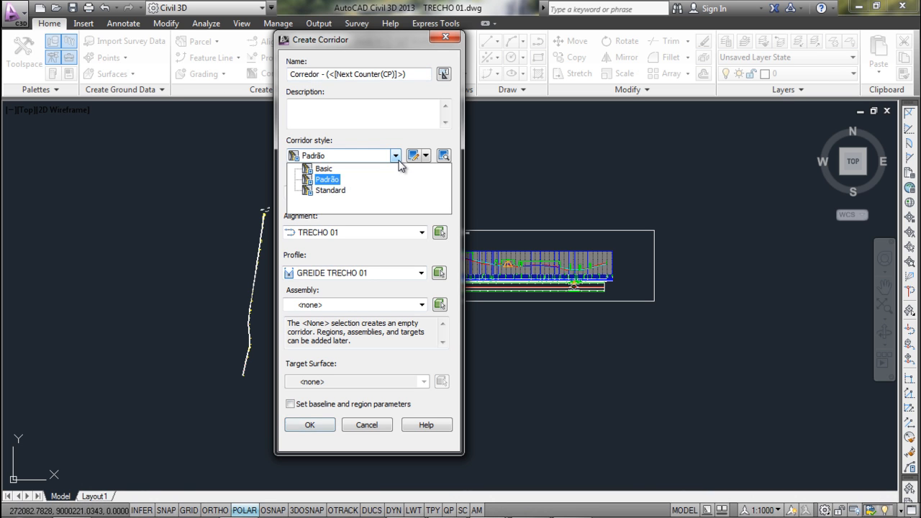
pyautogui.click(328, 180)
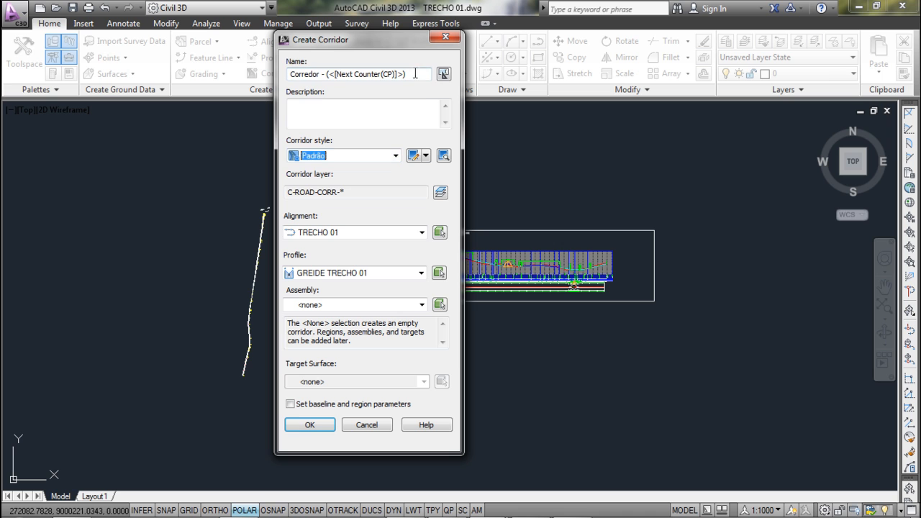
# Name the new corridor PISTA-TRECHO 01
pyautogui.moveTo(430, 74); pyautogui.dragTo(238, 87)
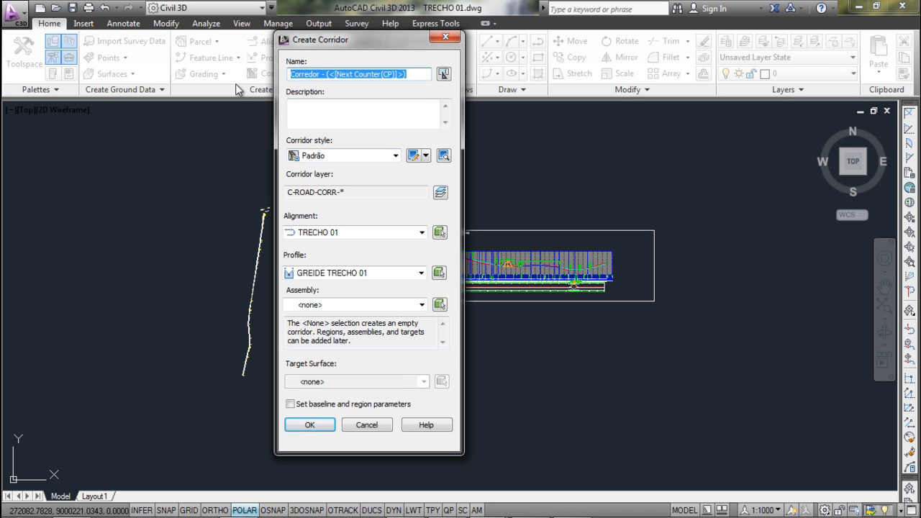
pyautogui.write('pis')
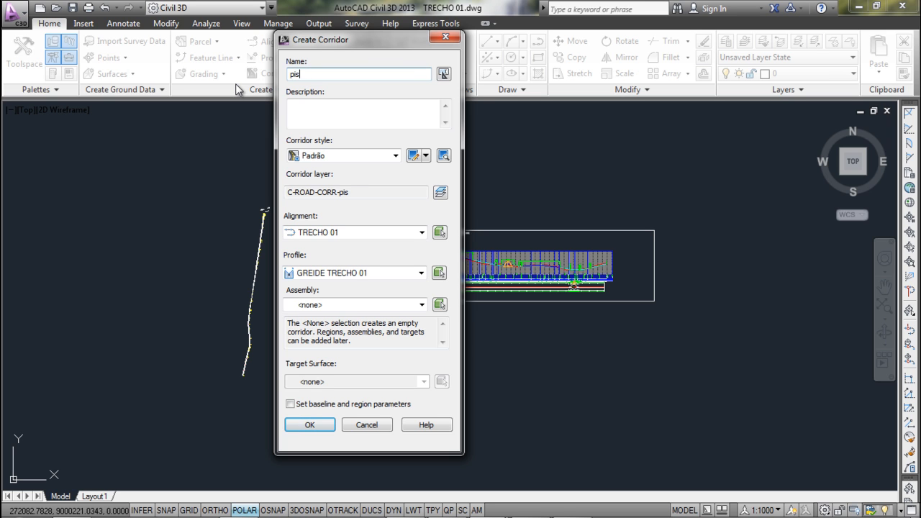
pyautogui.press('BackSpace')
pyautogui.press('BackSpace')
pyautogui.write('PISTA-TRECH')
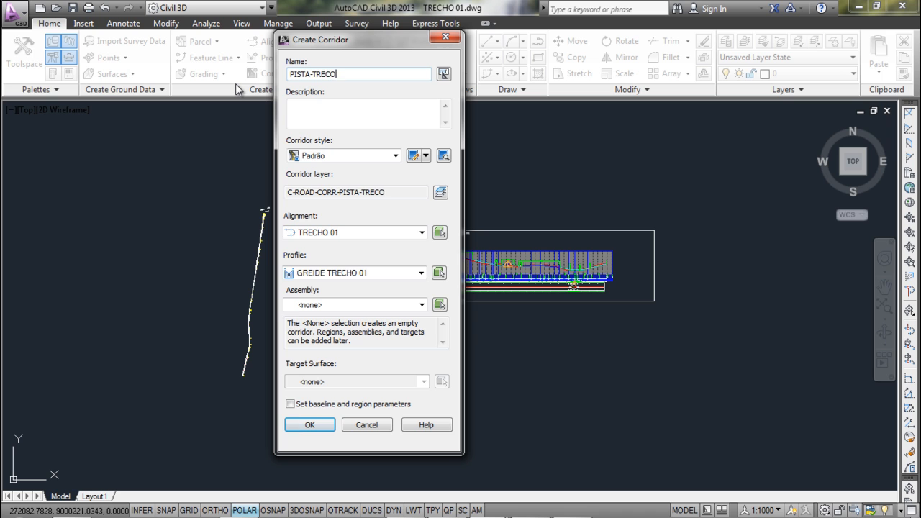
pyautogui.write('O 01')
# Keep alignment TRECHO 01 and profile GREIDE TRECHO 01 for the corridor, and assign the assembly SEÇÃO TIPO - PISTA SIMPLES
pyautogui.click(392, 233)
pyautogui.click(392, 233)
pyautogui.click(360, 273)
pyautogui.click(360, 274)
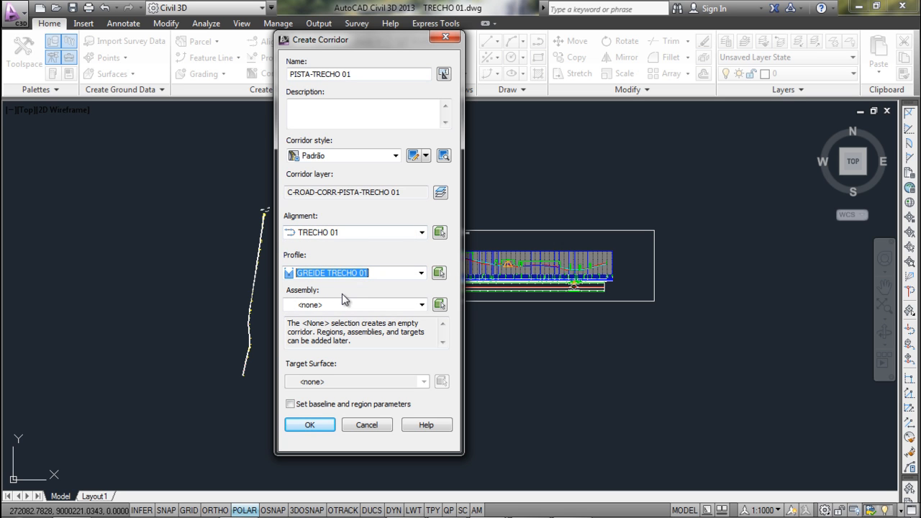
pyautogui.click(421, 304)
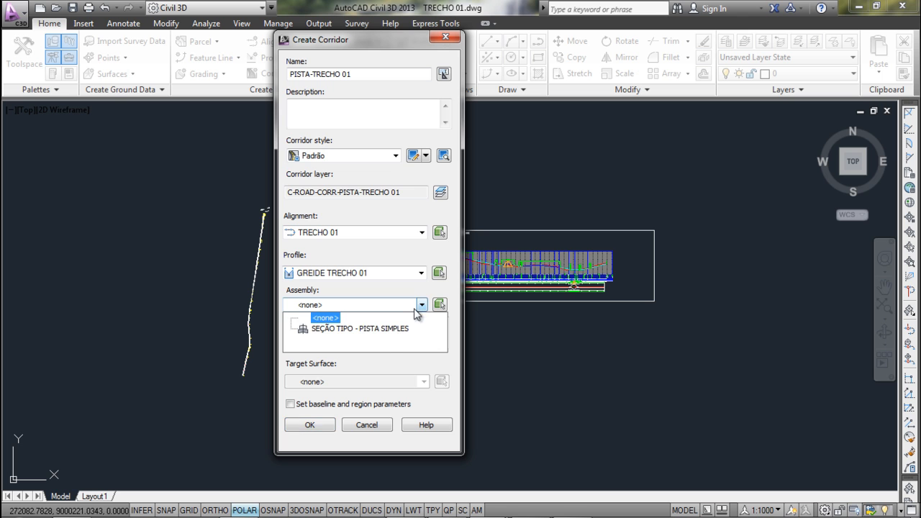
pyautogui.click(383, 329)
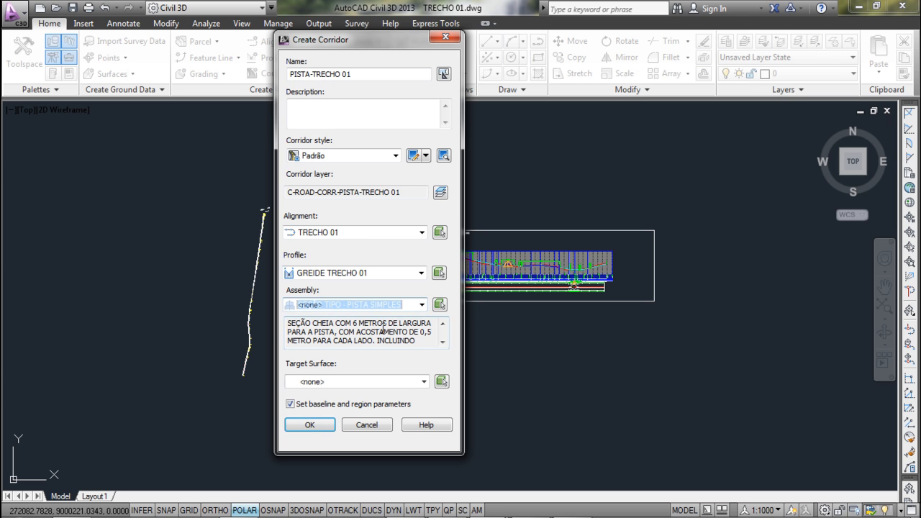
pyautogui.moveTo(289, 324); pyautogui.dragTo(278, 307)
pyautogui.click(333, 324)
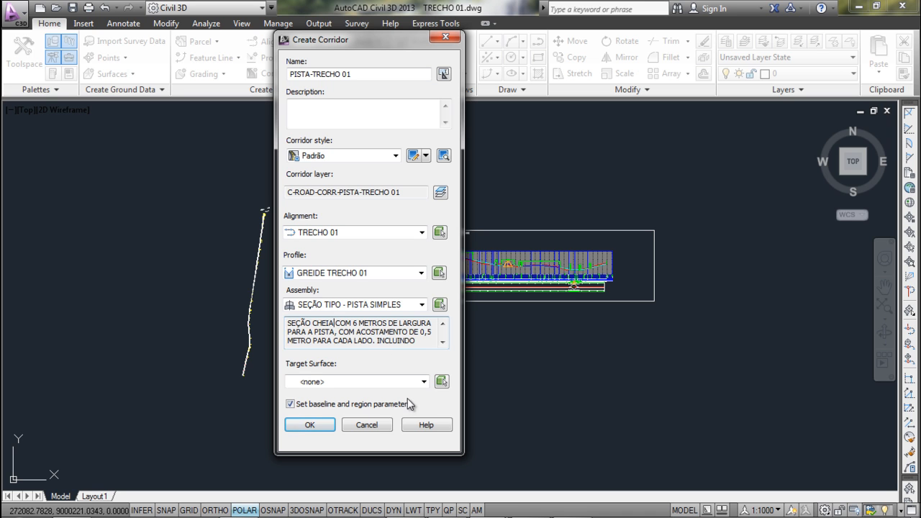
# Set the corridor's target surface to TRECHO 01 and accept the corridor settings to reach the baseline and region parameters
pyautogui.click(424, 381)
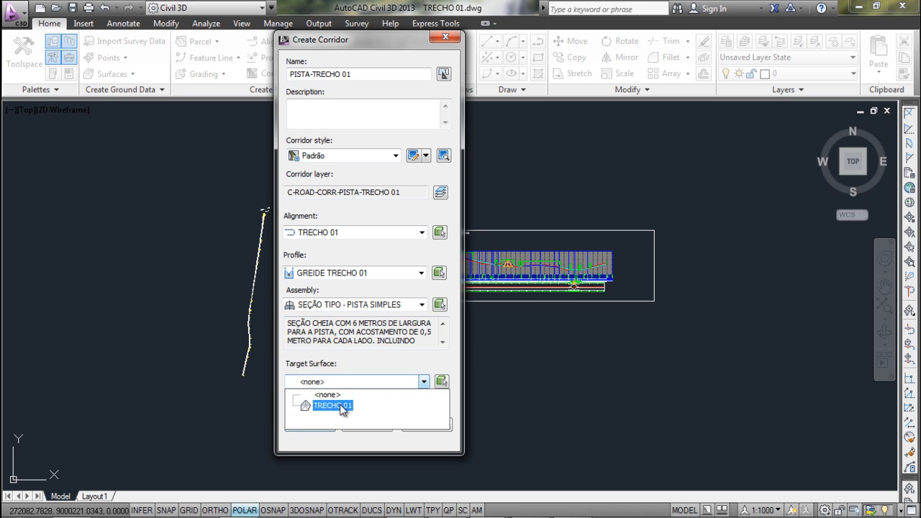
pyautogui.click(317, 405)
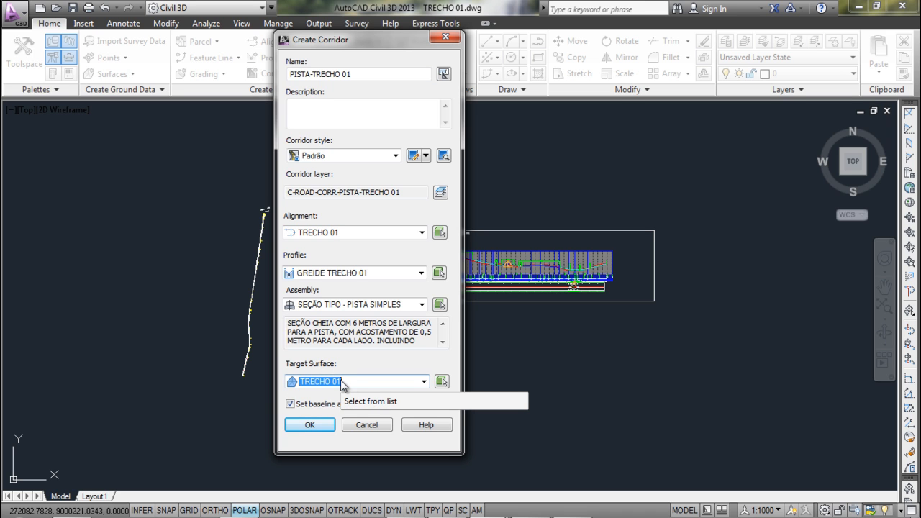
pyautogui.click(310, 425)
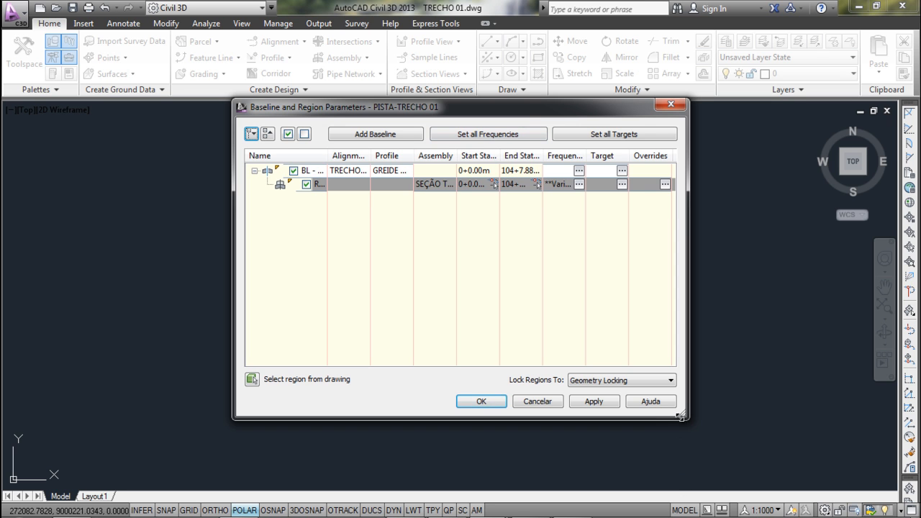
# Set the region's assembly frequency to 5 m along tangents, curves and spirals
pyautogui.moveTo(681, 412); pyautogui.dragTo(773, 446)
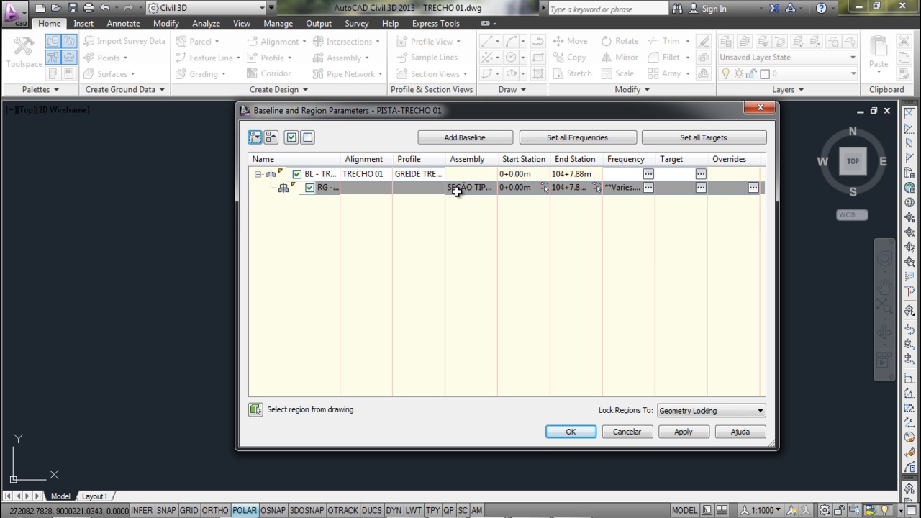
pyautogui.click(648, 187)
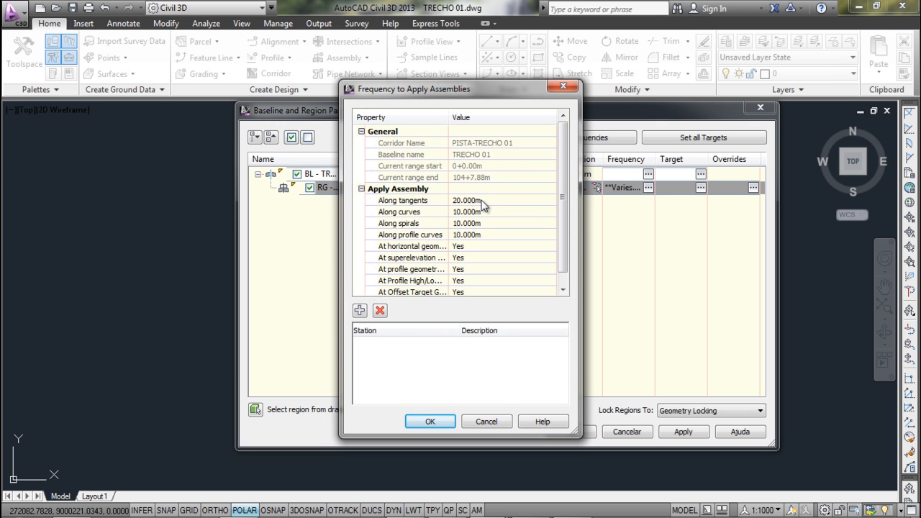
pyautogui.click(482, 201)
pyautogui.write('5')
pyautogui.press('Return')
pyautogui.click(478, 212)
pyautogui.write('5')
pyautogui.press('Return')
pyautogui.click(489, 224)
pyautogui.write('5')
pyautogui.press('Return')
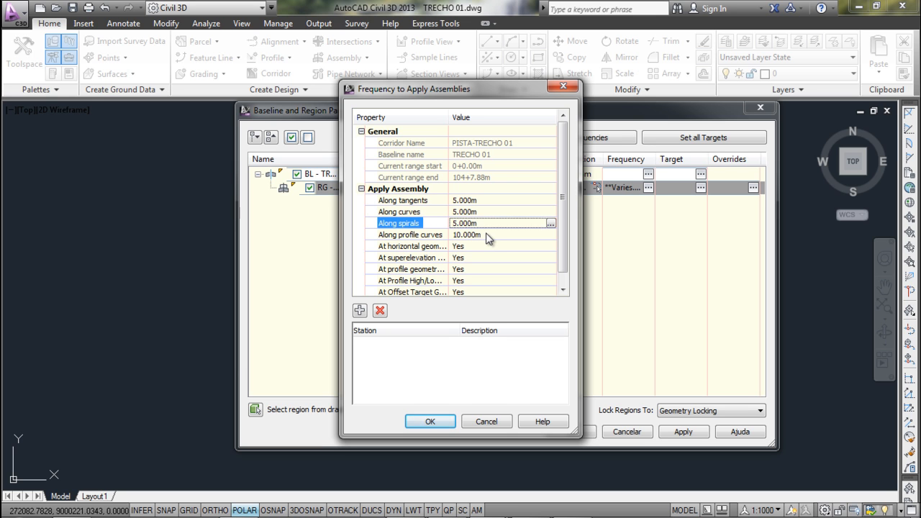
# Set the assembly frequency along profile curves to 3 m and accept the frequency settings
pyautogui.click(487, 234)
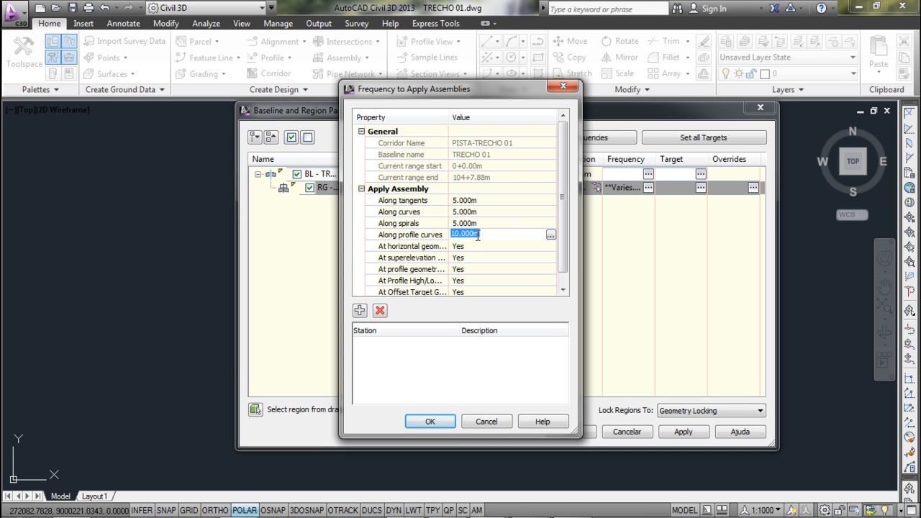
pyautogui.write('3')
pyautogui.press('Return')
pyautogui.click(430, 421)
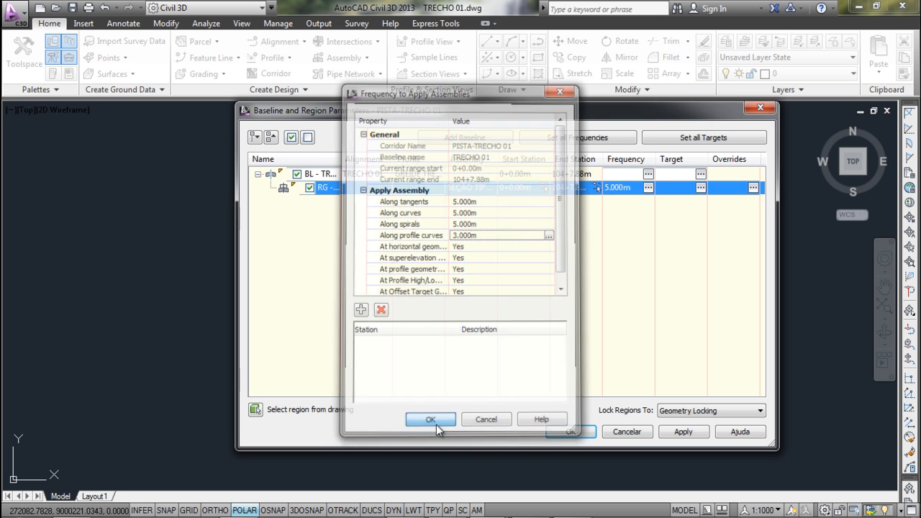
# Open the region's target mapping and examine the surface and width or offset targets with their subassemblies and assembly groups
pyautogui.click(700, 187)
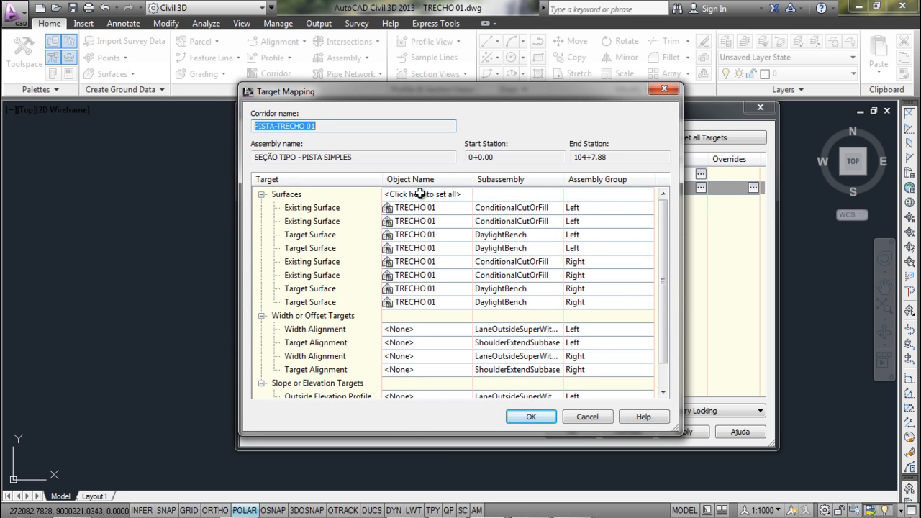
pyautogui.moveTo(396, 236); pyautogui.dragTo(400, 253)
pyautogui.moveTo(543, 208); pyautogui.dragTo(498, 236)
pyautogui.moveTo(662, 257); pyautogui.dragTo(661, 317)
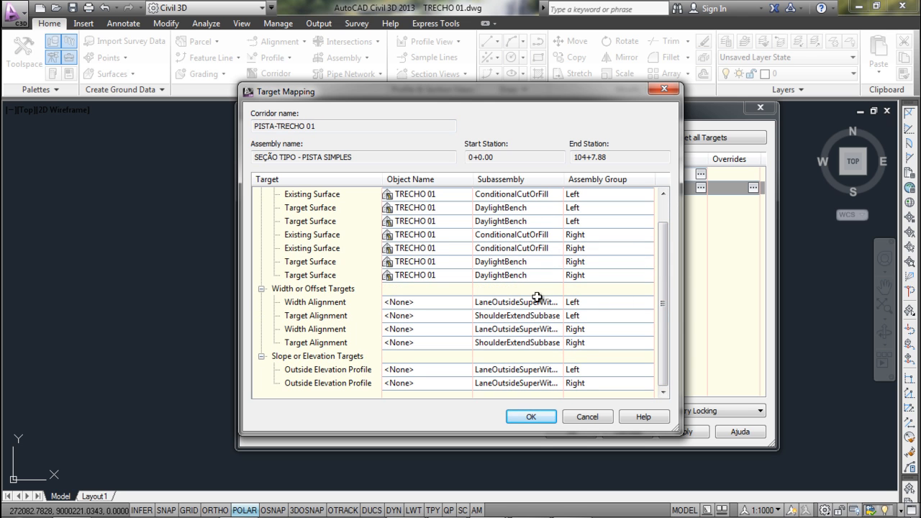
pyautogui.click(342, 305)
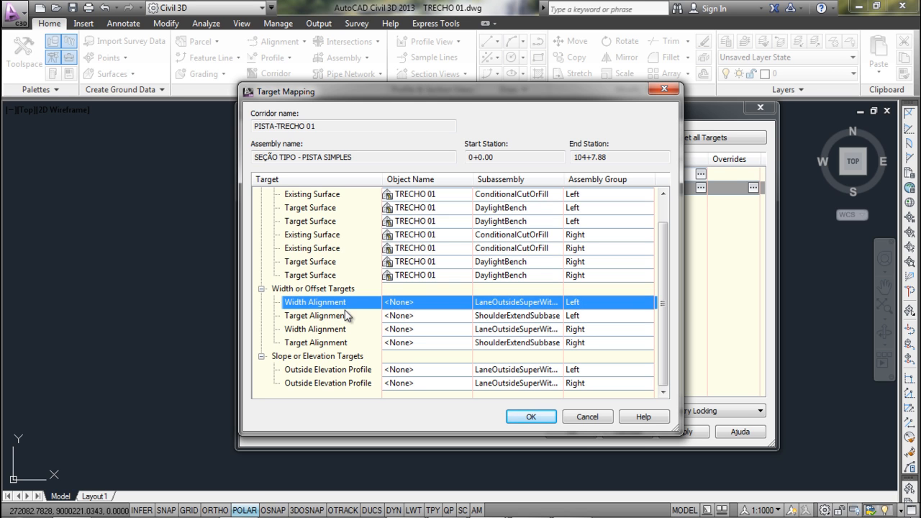
pyautogui.moveTo(564, 180); pyautogui.dragTo(630, 180)
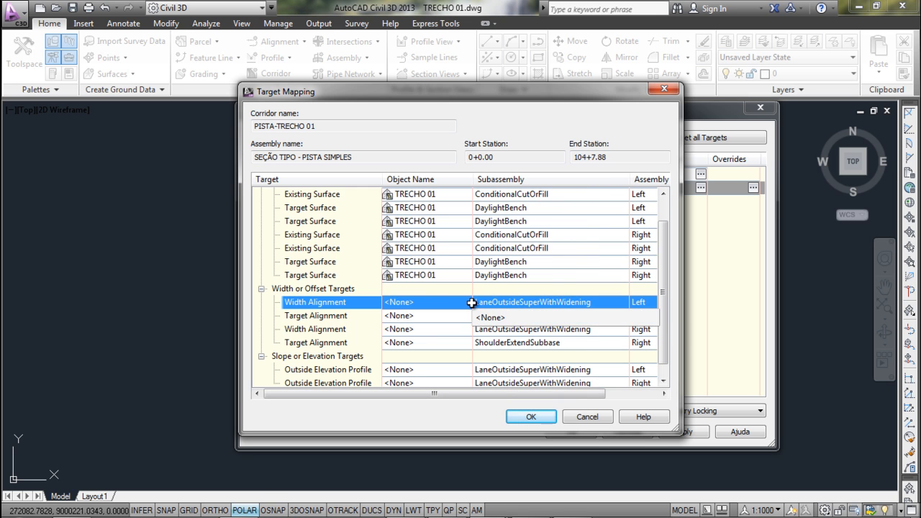
pyautogui.moveTo(560, 394); pyautogui.dragTo(617, 323)
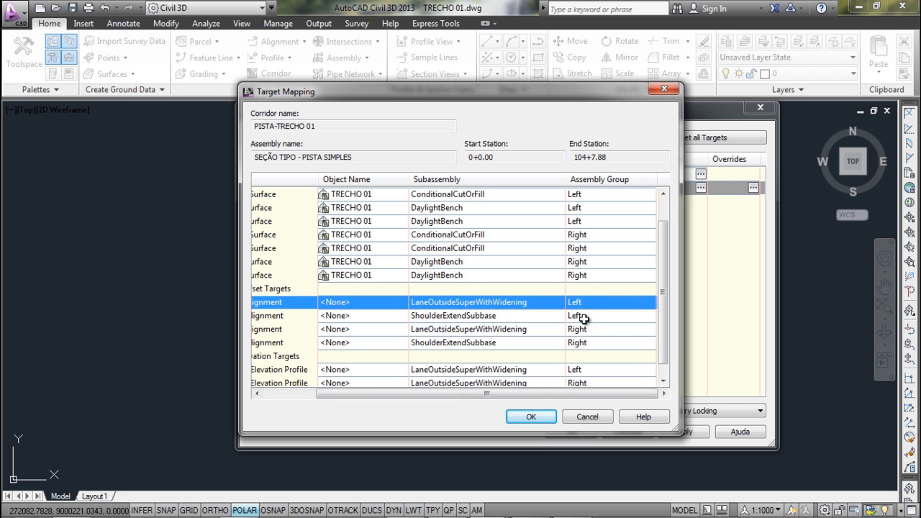
pyautogui.moveTo(520, 394); pyautogui.dragTo(467, 397)
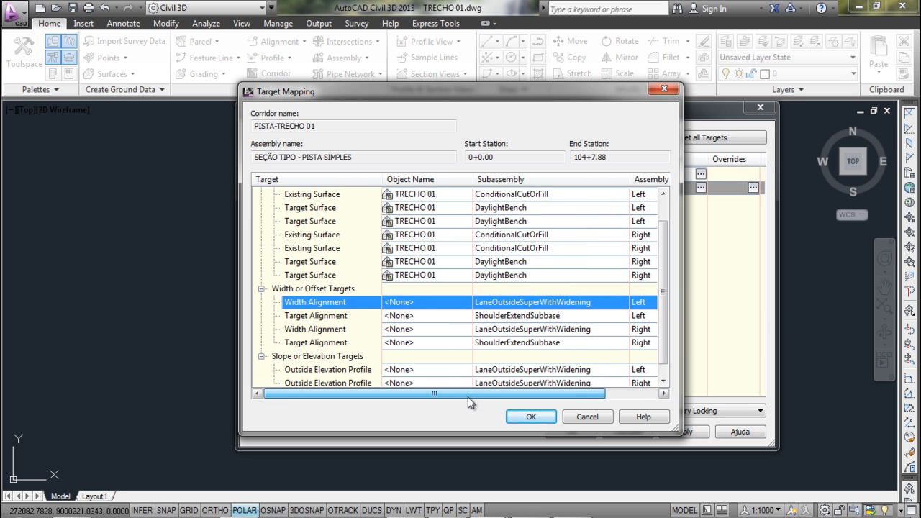
# Assign the SUPERLARGURA TRECHO 01 alignment, picked from the drawing, as the width target of the left LaneOutsideSuperWithWidening subassembly
pyautogui.click(454, 302)
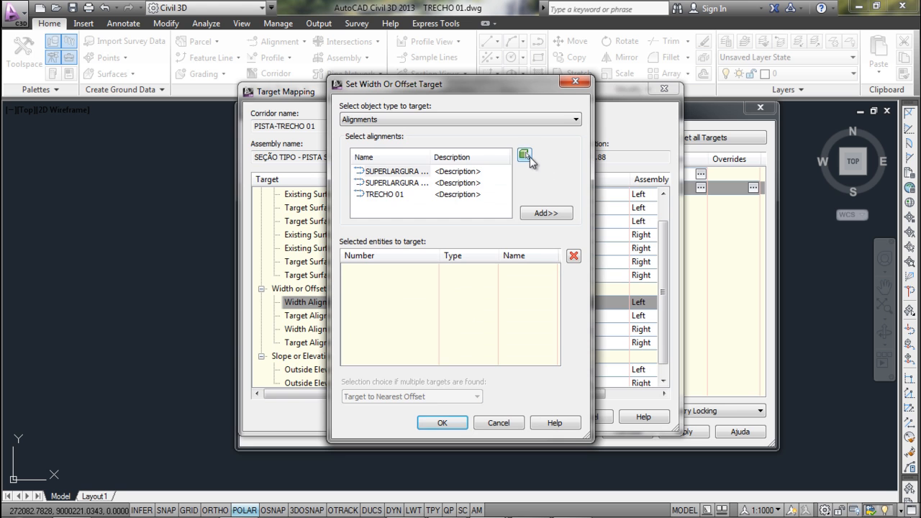
pyautogui.click(529, 157)
pyautogui.scroll(4, 193, 294)
pyautogui.scroll(6, 371, 219)
pyautogui.scroll(-4, 352, 160)
pyautogui.scroll(-3, 353, 255)
pyautogui.scroll(5, 319, 200)
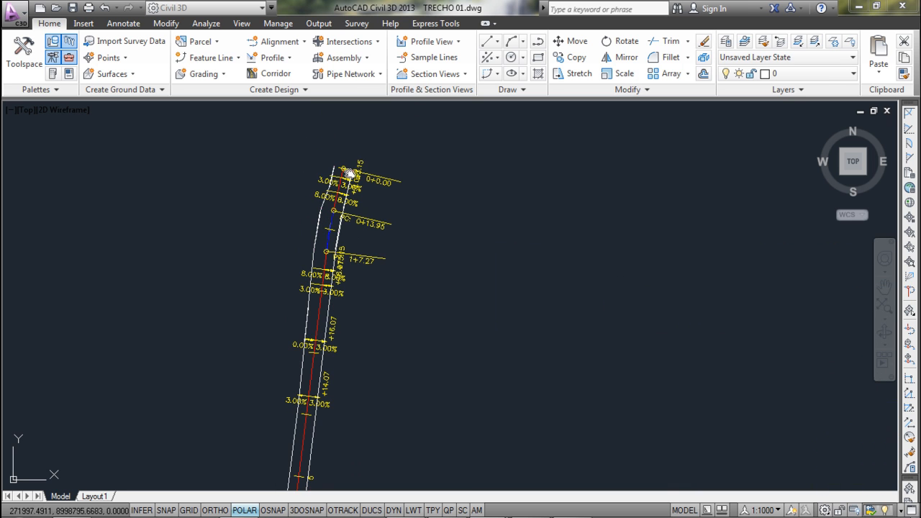
pyautogui.moveTo(355, 413); pyautogui.dragTo(324, 323, button='middle')
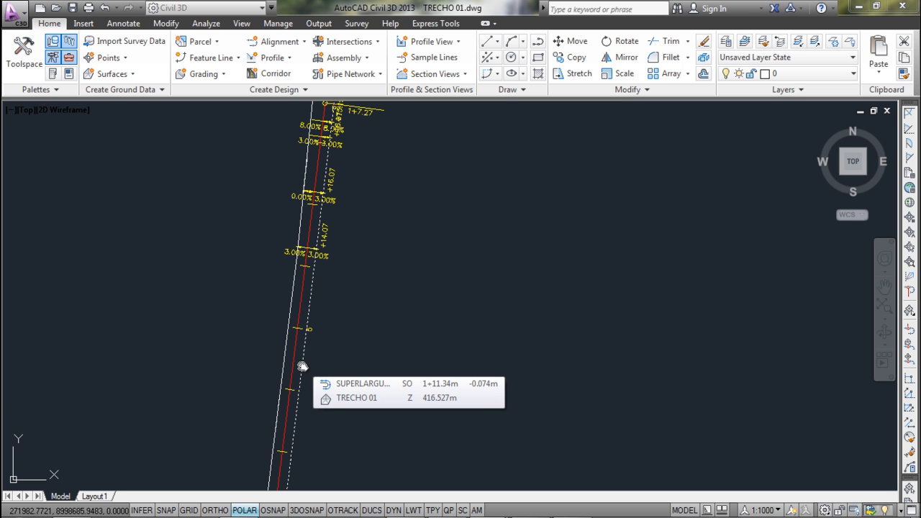
pyautogui.press('Escape')
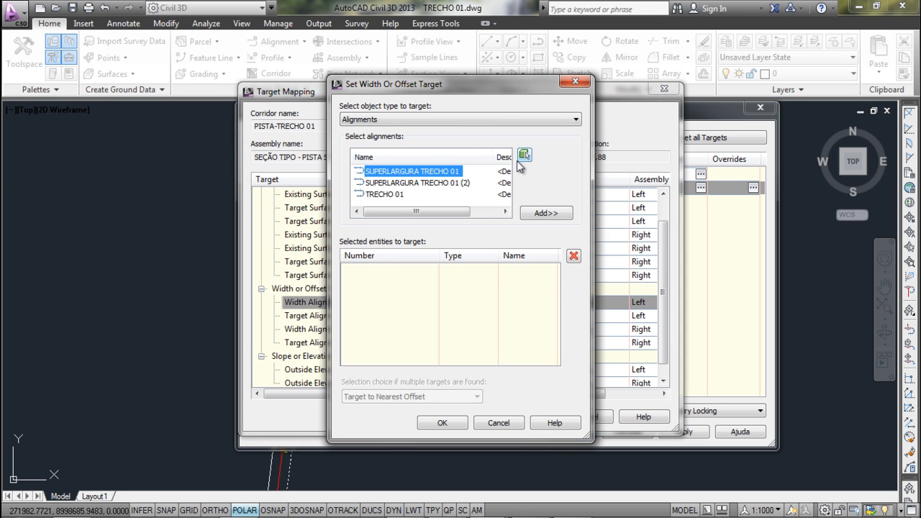
pyautogui.click(542, 214)
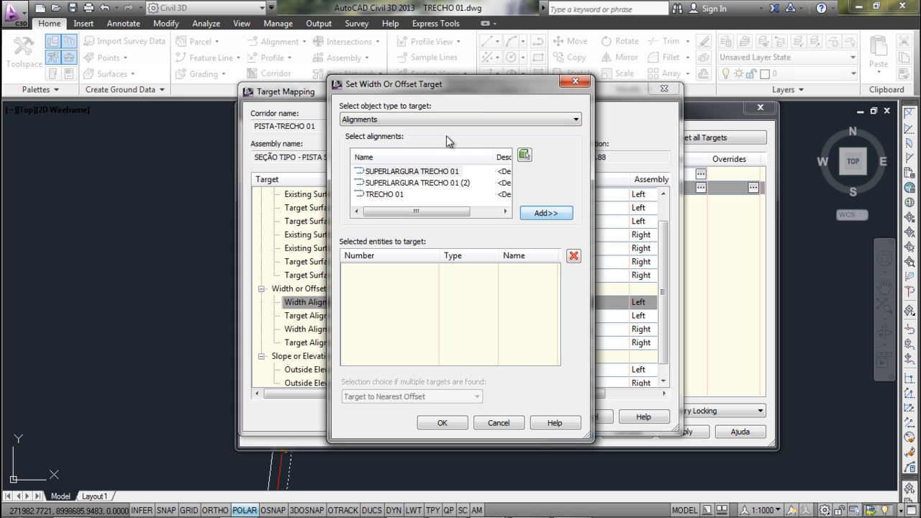
pyautogui.click(546, 216)
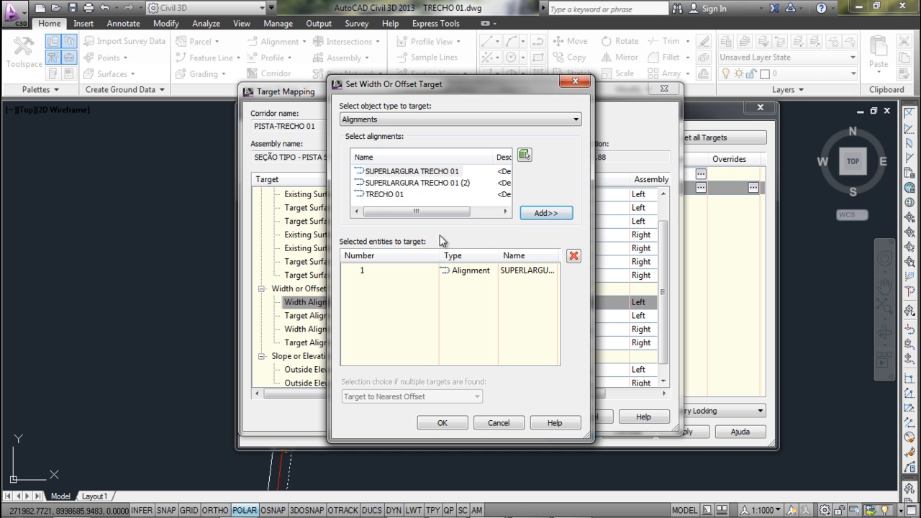
pyautogui.click(439, 428)
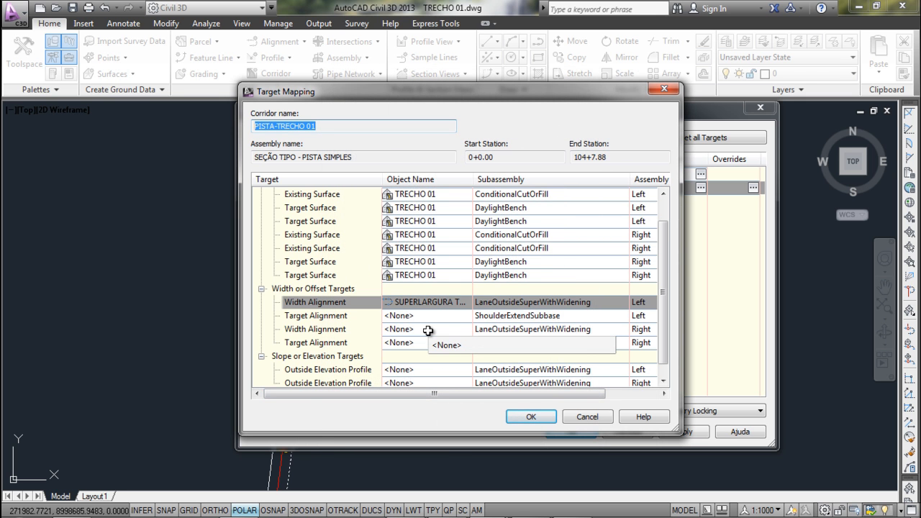
# Assign the SUPERLARGURA TRECHO 01 (2) alignment, picked from the drawing, as the width target of the right LaneOutsideSuperWithWidening subassembly
pyautogui.moveTo(676, 430); pyautogui.dragTo(731, 445)
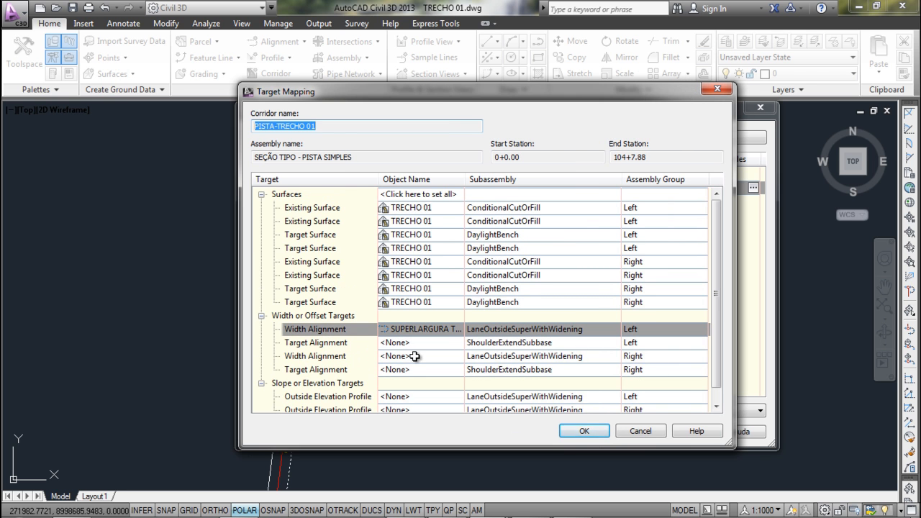
pyautogui.click(414, 355)
pyautogui.click(524, 156)
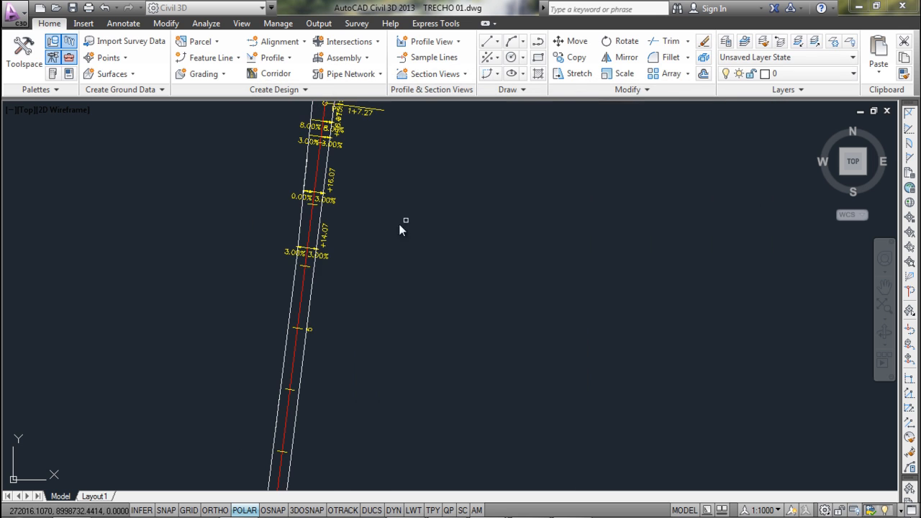
pyautogui.click(290, 300)
pyautogui.click(546, 214)
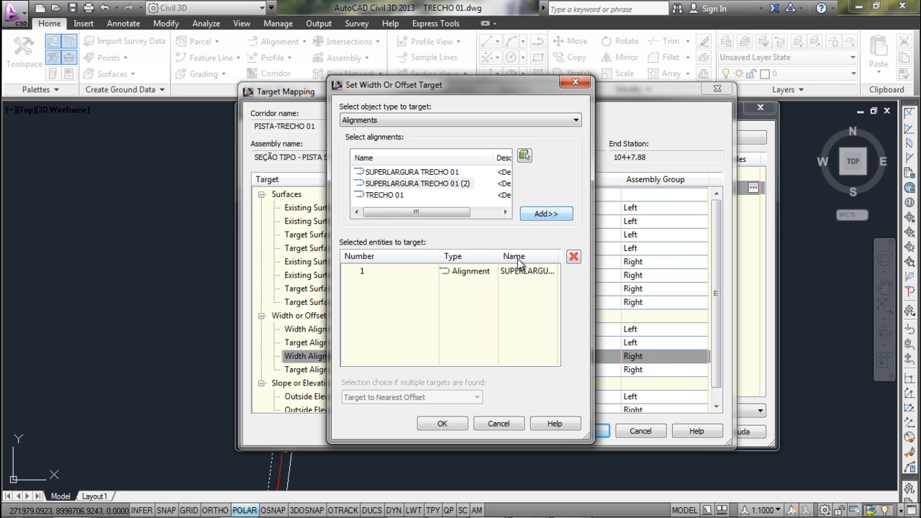
pyautogui.click(434, 421)
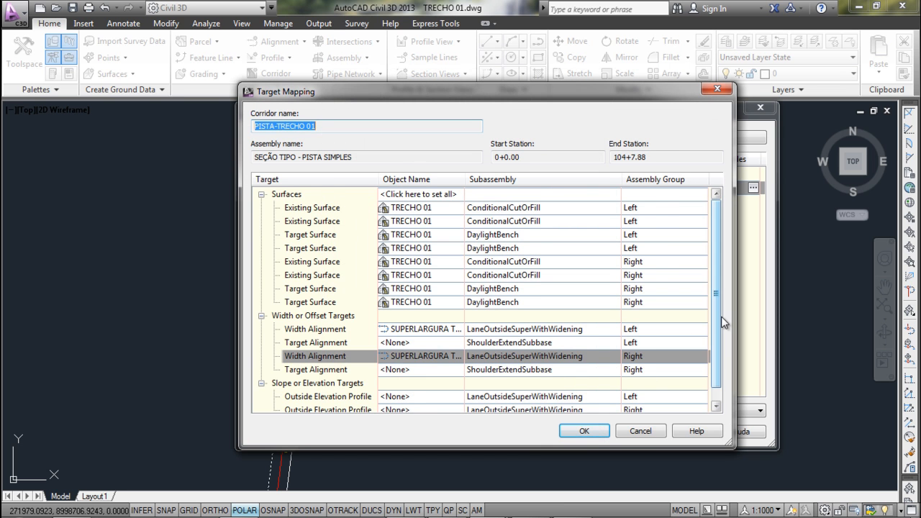
# Accept the target mapping and the baseline and region parameters, and rebuild the corridor
pyautogui.scroll(-1, 717, 324)
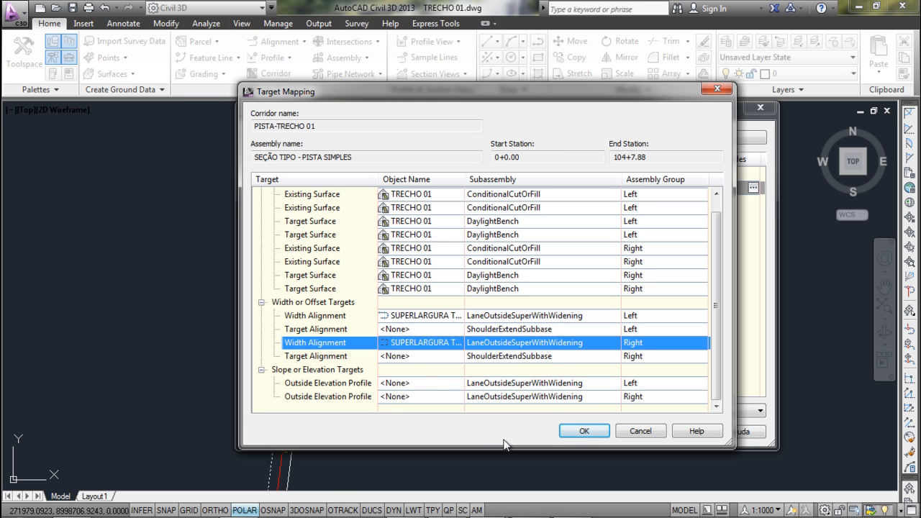
pyautogui.click(584, 432)
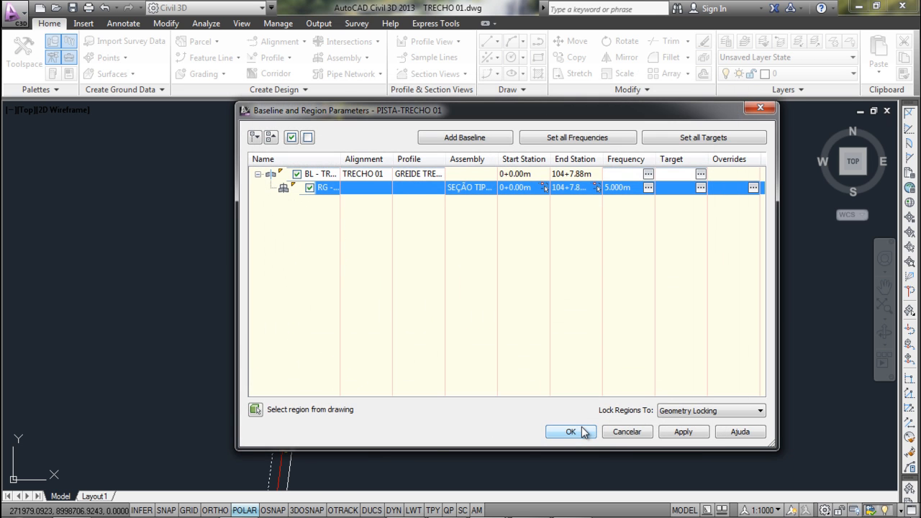
pyautogui.click(584, 432)
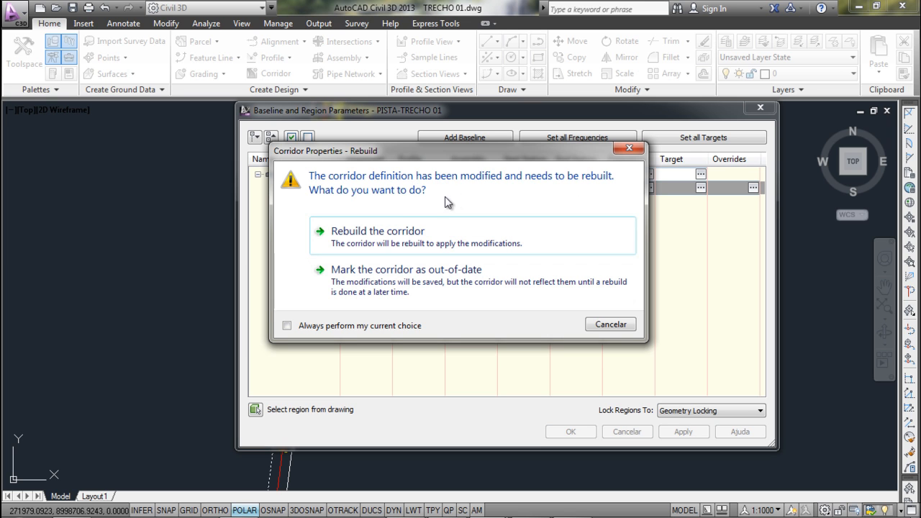
pyautogui.click(422, 246)
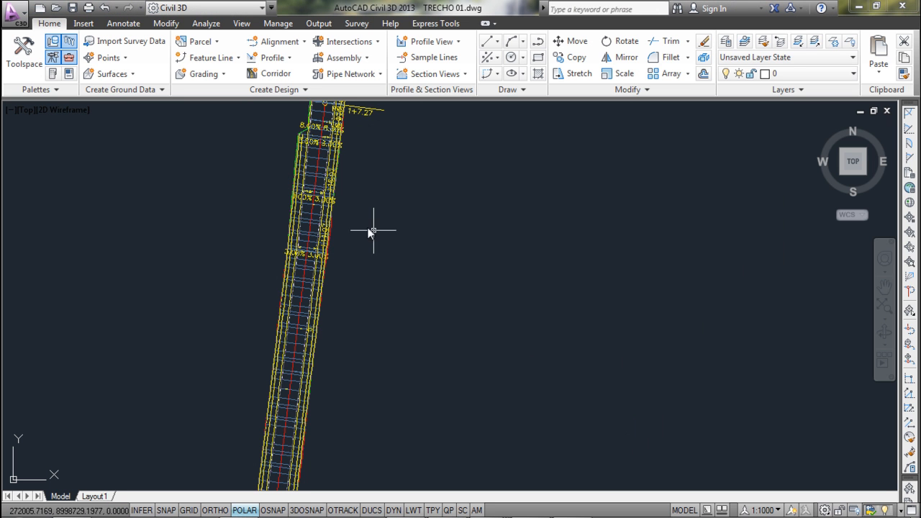
# Examine the rebuilt corridor in plan, checking its edges and section lines along the superelevation transitions and the straight stretch
pyautogui.moveTo(372, 162)
pyautogui.mouseDown(button='middle')
pyautogui.moveTo(427, 283)
pyautogui.moveTo(426, 309)
pyautogui.mouseUp(button='middle')
pyautogui.scroll(3, 425, 309)
pyautogui.moveTo(381, 263)
pyautogui.mouseDown(button='middle')
pyautogui.moveTo(362, 283)
pyautogui.moveTo(427, 144)
pyautogui.mouseUp(button='middle')
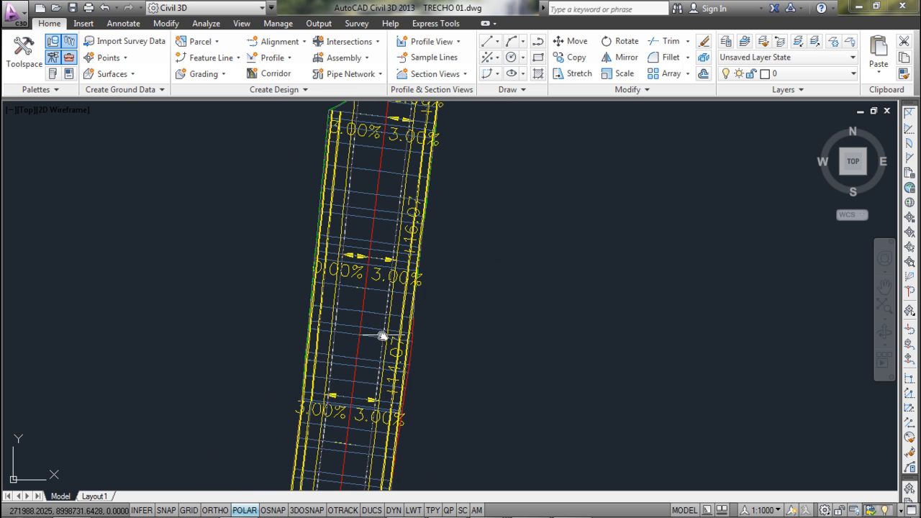
pyautogui.scroll(2, 381, 336)
pyautogui.moveTo(382, 336); pyautogui.dragTo(375, 173, button='middle')
pyautogui.moveTo(362, 382); pyautogui.dragTo(380, 240, button='middle')
pyautogui.scroll(-4, 283, 426)
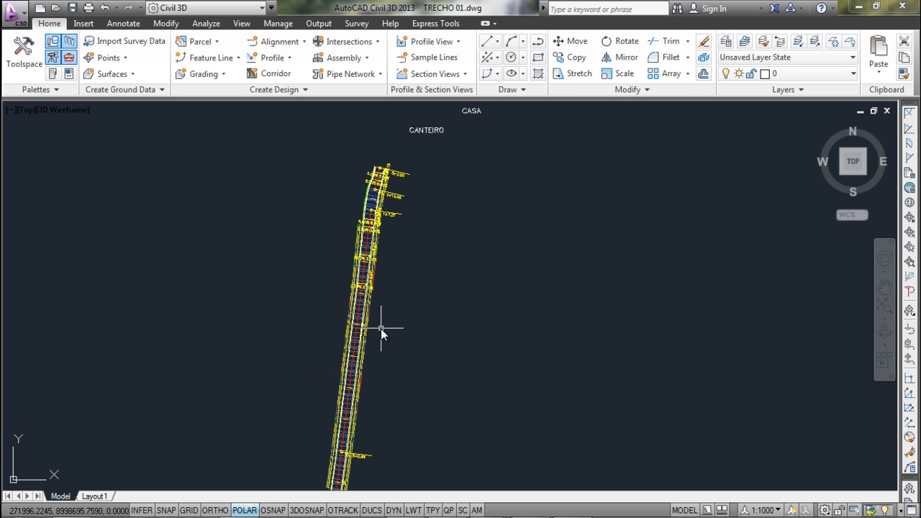
pyautogui.scroll(5, 371, 320)
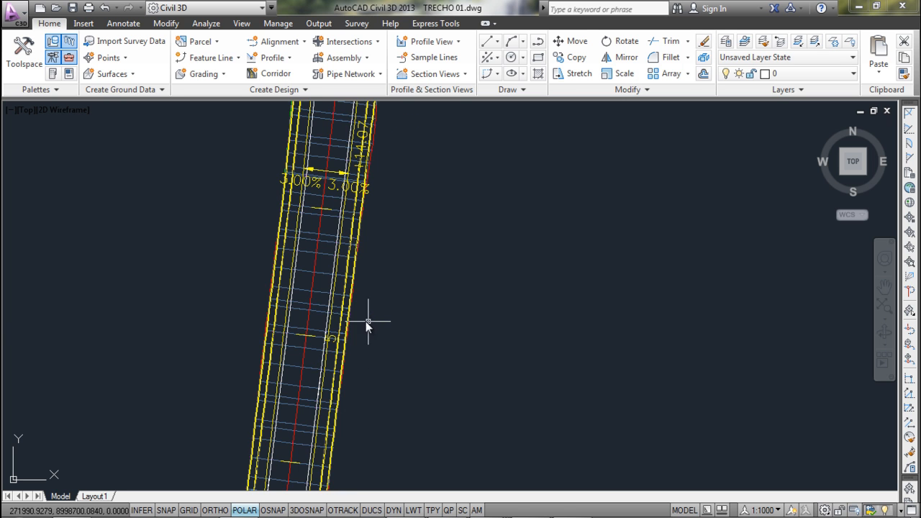
# Open the corridor's properties and set its code set style to PAVIMENTAÇÃO-RODOVIA
pyautogui.click(317, 306)
pyautogui.rightClick(318, 305)
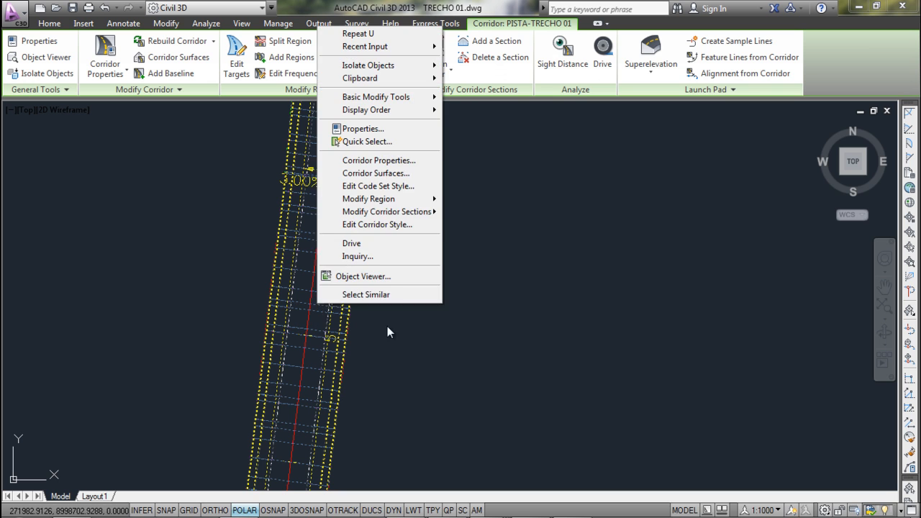
pyautogui.click(395, 161)
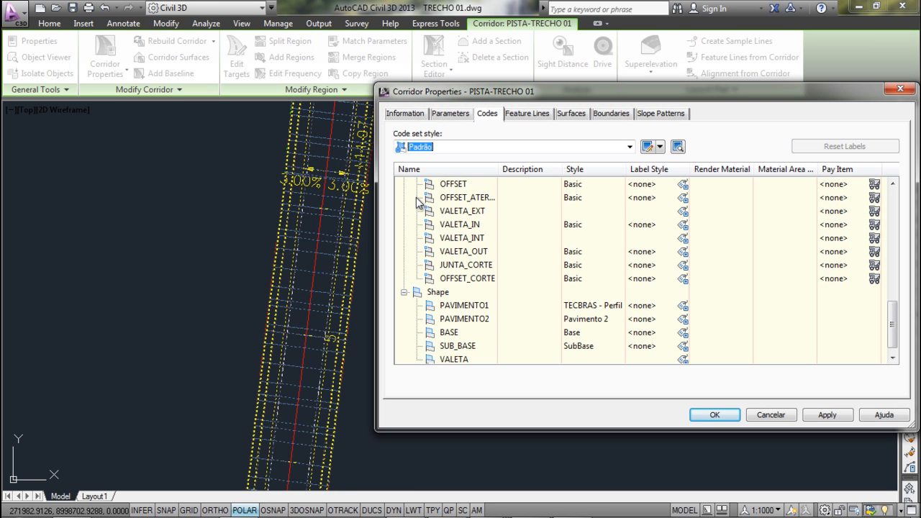
pyautogui.click(450, 115)
pyautogui.click(483, 115)
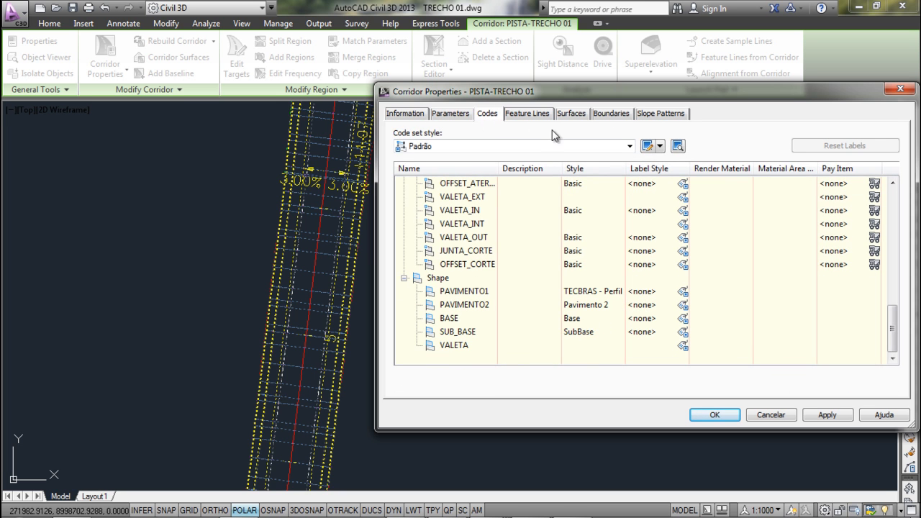
pyautogui.click(629, 146)
pyautogui.click(432, 240)
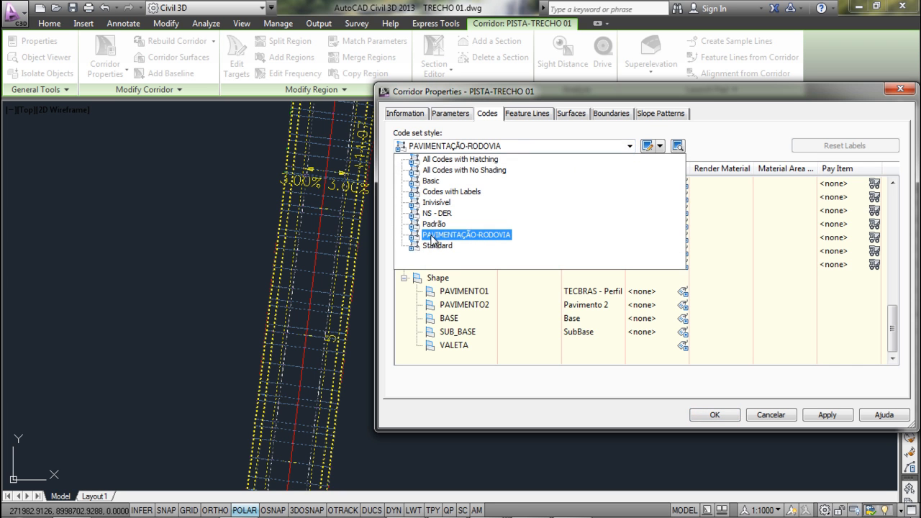
pyautogui.click(487, 238)
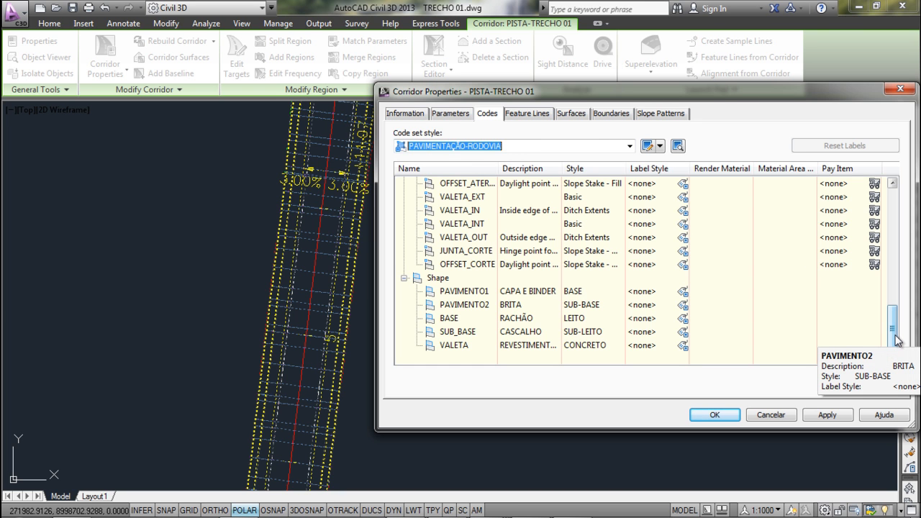
# Review the descriptions and material area fill styles of the PAVIMENTO, PAVIMENTO1 and PAVIMENTO2 link codes, widening the columns to read them
pyautogui.moveTo(896, 339); pyautogui.dragTo(887, 223)
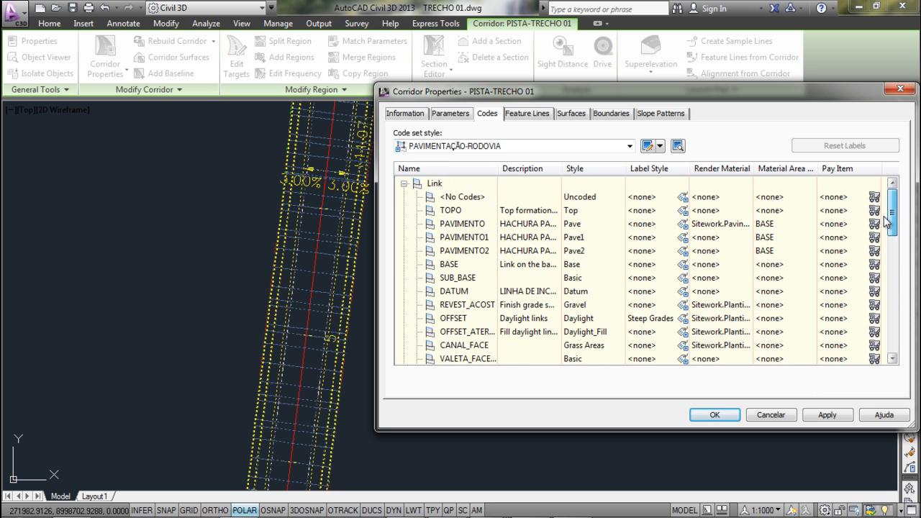
pyautogui.click(763, 226)
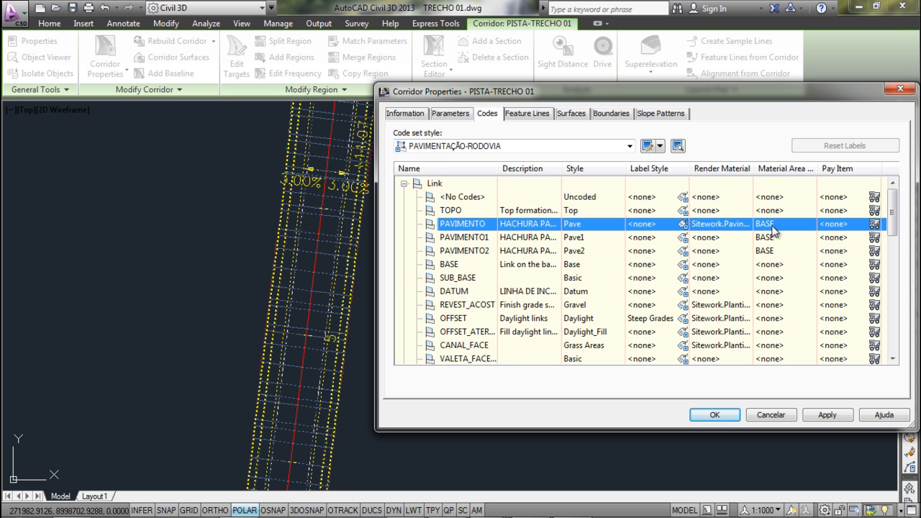
pyautogui.moveTo(816, 169); pyautogui.dragTo(848, 169)
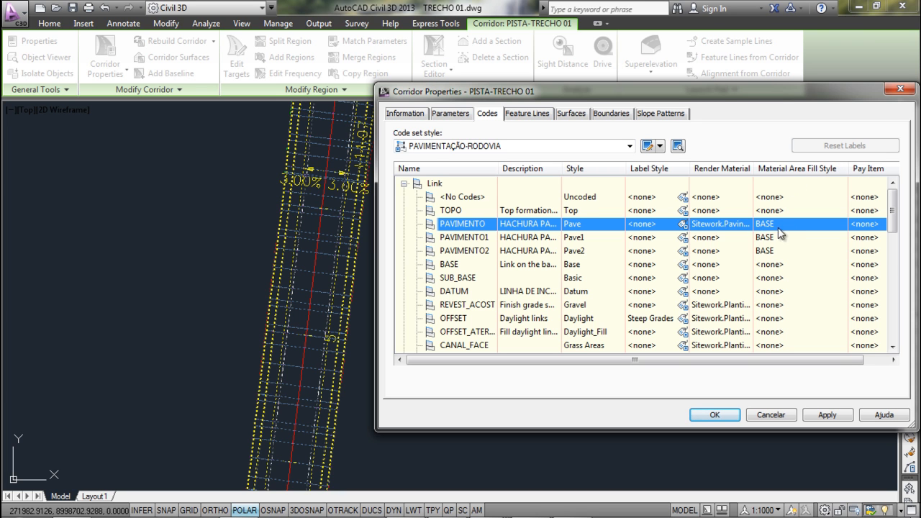
pyautogui.moveTo(563, 168); pyautogui.dragTo(573, 167)
pyautogui.moveTo(498, 168); pyautogui.dragTo(525, 167)
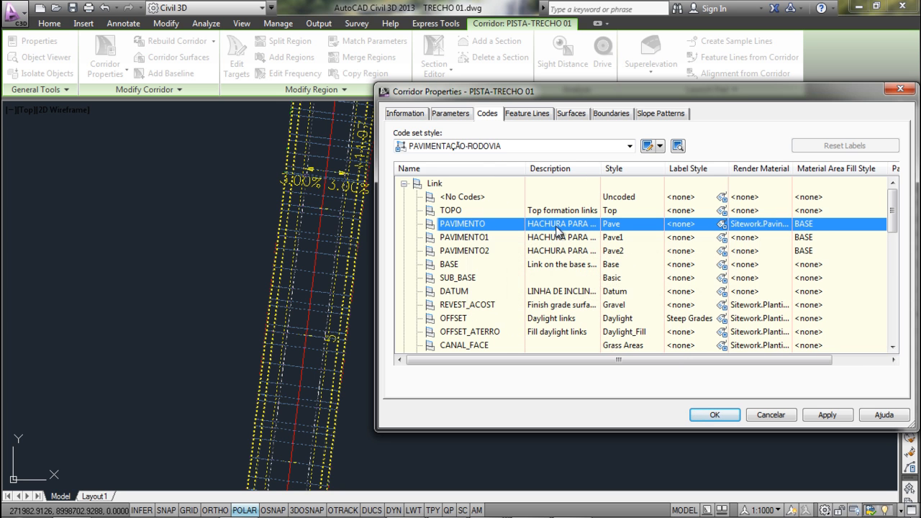
pyautogui.click(524, 253)
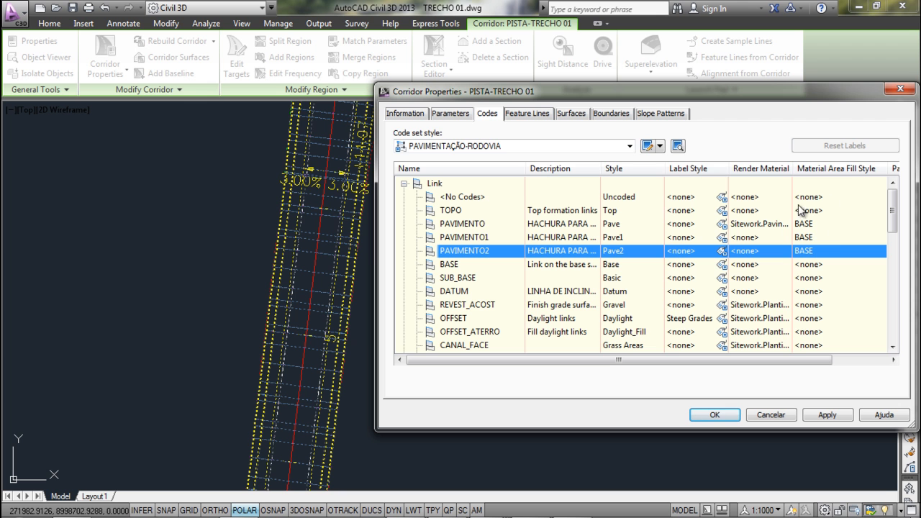
# Open the PAVIMENTAÇÃO-RODOVIA code set style for editing and examine the render materials and area fill styles of its link codes
pyautogui.click(647, 146)
pyautogui.moveTo(744, 308); pyautogui.dragTo(752, 150)
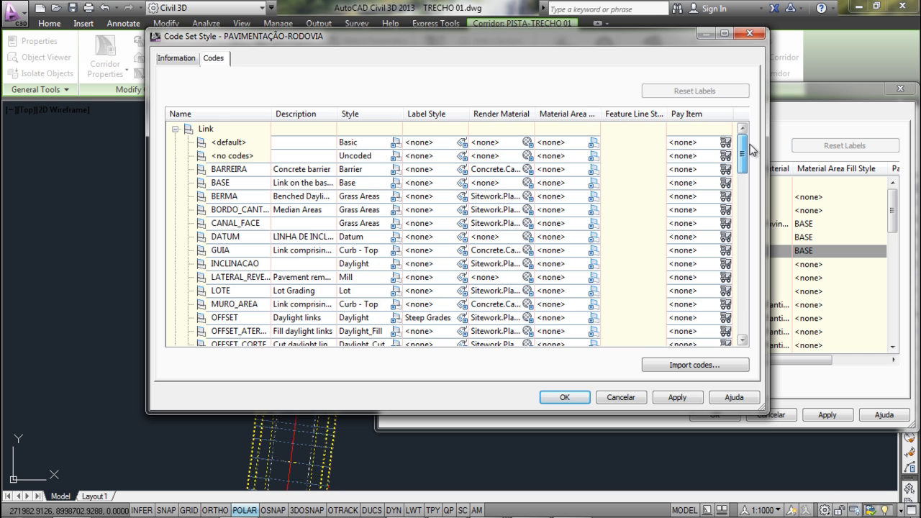
pyautogui.moveTo(534, 114); pyautogui.dragTo(599, 114)
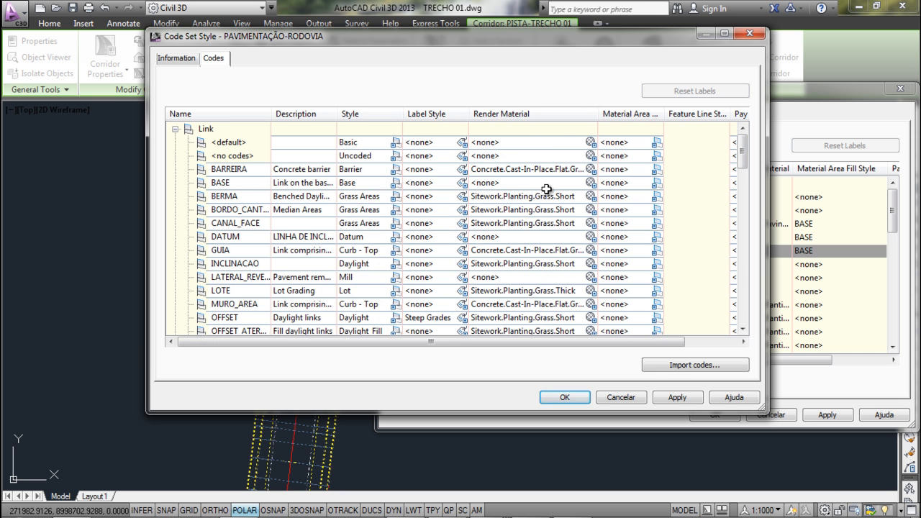
pyautogui.click(215, 197)
pyautogui.scroll(-3, 214, 209)
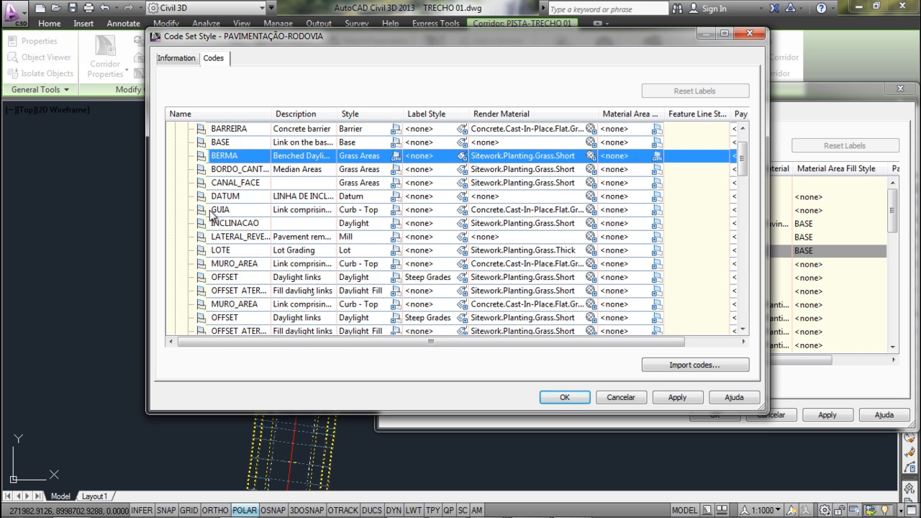
pyautogui.click(225, 263)
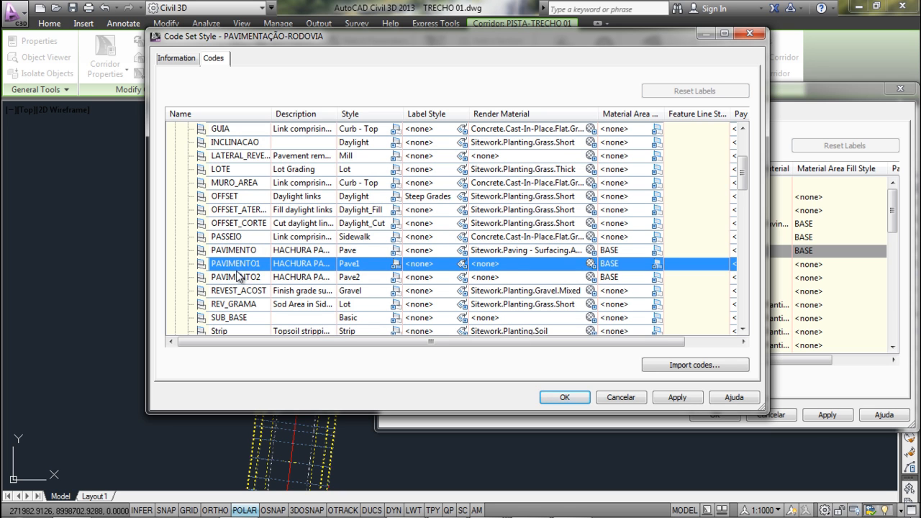
pyautogui.click(237, 277)
pyautogui.click(640, 251)
pyautogui.moveTo(665, 114); pyautogui.dragTo(708, 114)
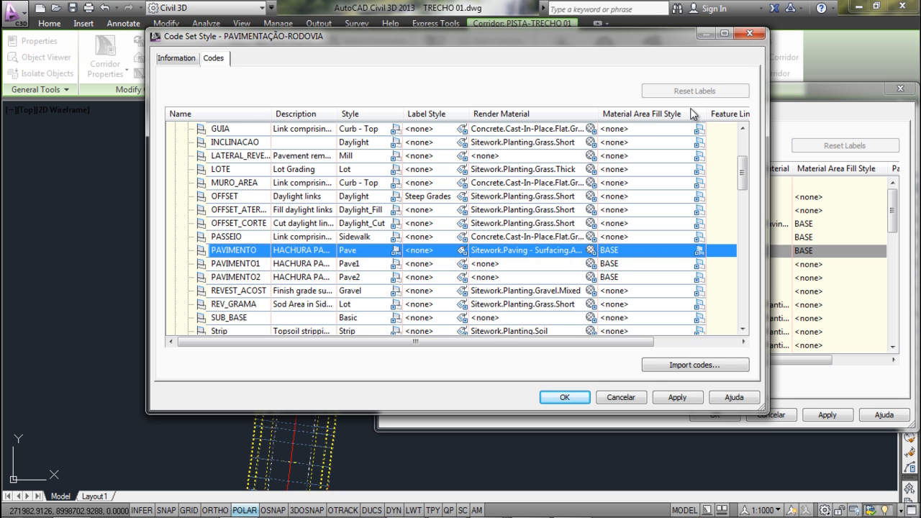
# Inspect the plan display and hatch settings of the BASE shape style that fills the PAVIMENTO link, leaving without changes
pyautogui.click(700, 251)
pyautogui.click(506, 251)
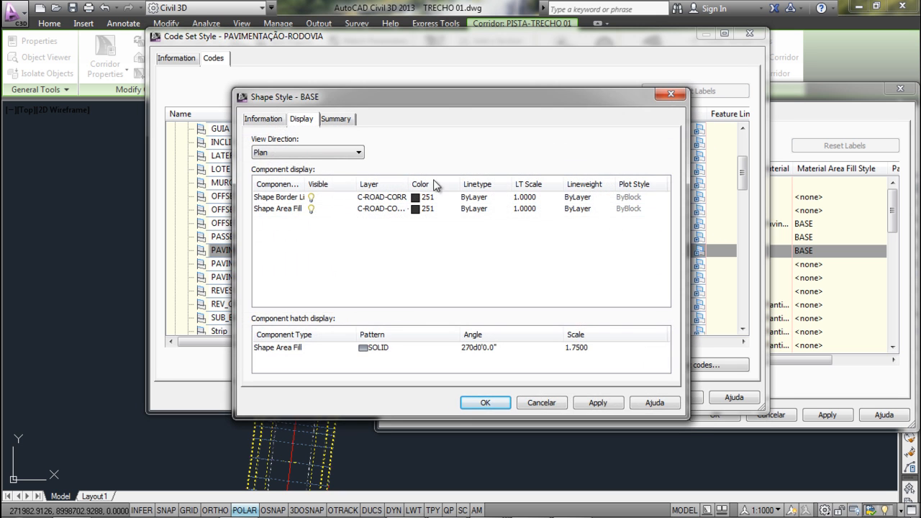
pyautogui.click(541, 402)
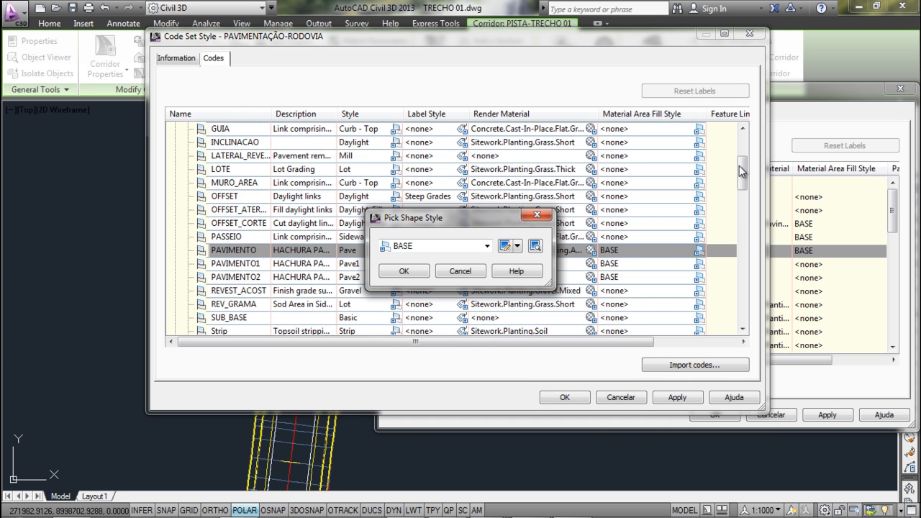
pyautogui.click(472, 274)
# Check the style of the PAVIMENTO1 shape code, and accept the code set style and the corridor properties
pyautogui.moveTo(745, 182); pyautogui.dragTo(752, 325)
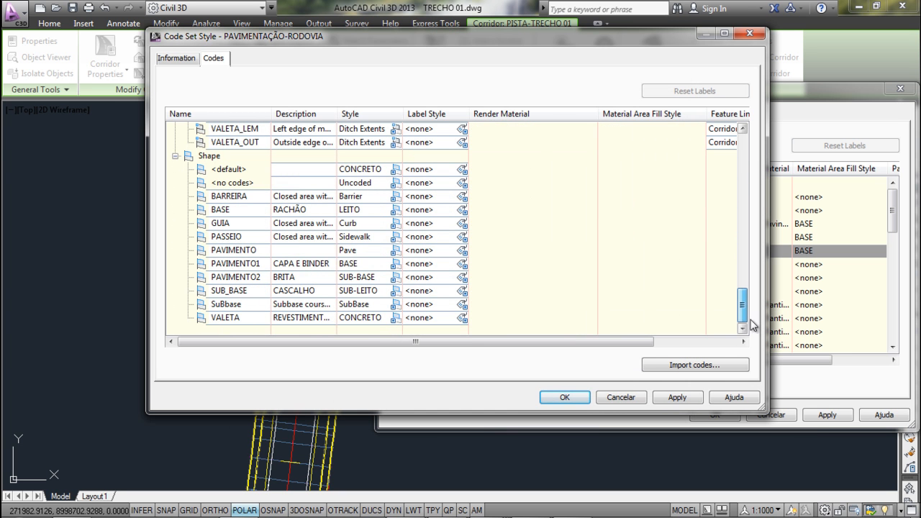
pyautogui.click(225, 263)
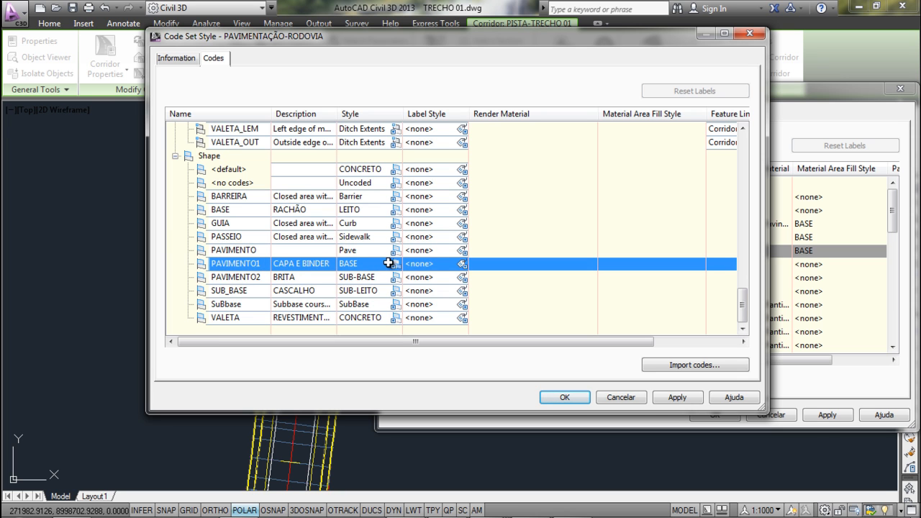
pyautogui.click(565, 397)
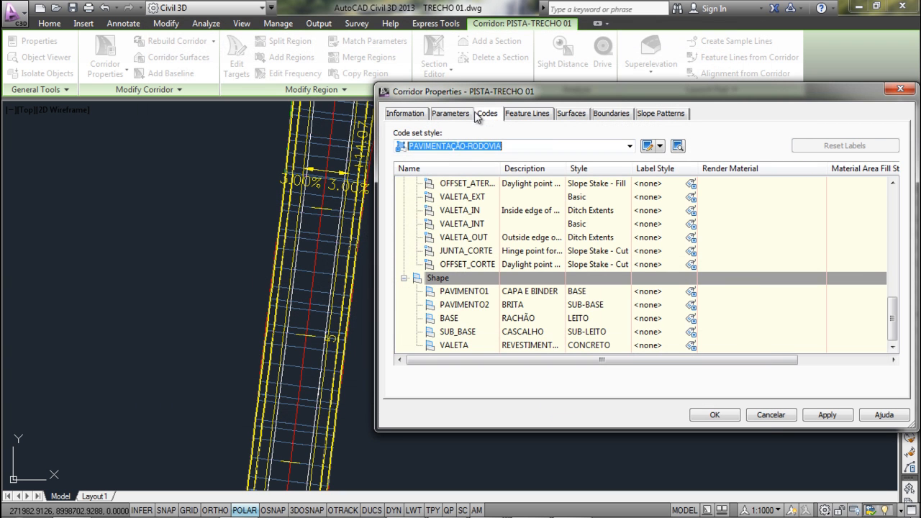
pyautogui.click(716, 415)
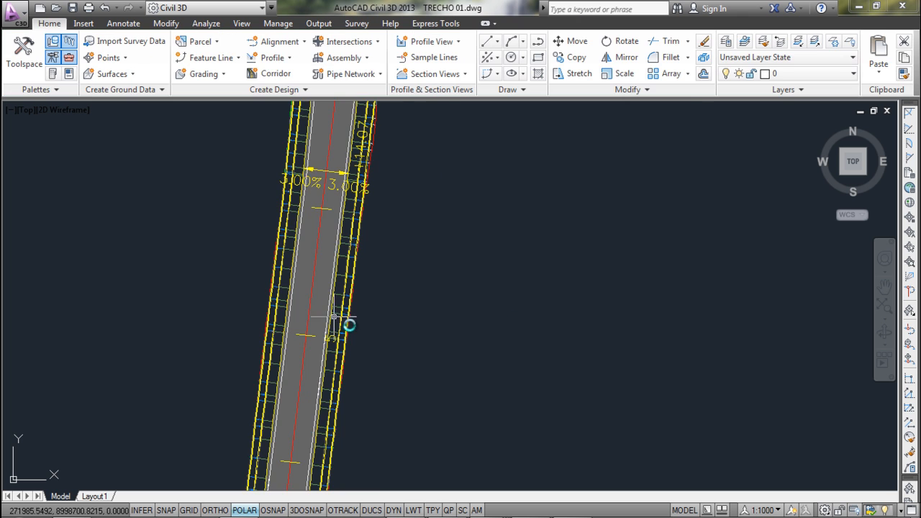
# Send the PISTA-TRECHO 01 corridor to the back of the display order so the alignment and labels show over its pavement fill
pyautogui.scroll(-2, 509, 312)
pyautogui.moveTo(471, 194)
pyautogui.mouseDown(button='middle')
pyautogui.moveTo(430, 365)
pyautogui.moveTo(407, 193)
pyautogui.mouseUp(button='middle')
pyautogui.scroll(3, 406, 373)
pyautogui.moveTo(411, 366)
pyautogui.mouseDown(button='middle')
pyautogui.moveTo(413, 277)
pyautogui.moveTo(444, 158)
pyautogui.mouseUp(button='middle')
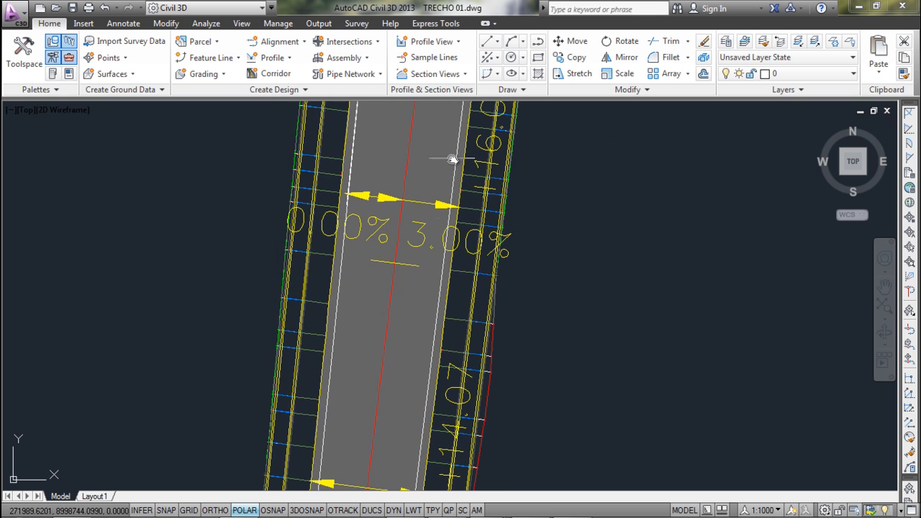
pyautogui.scroll(-2, 430, 325)
pyautogui.click(427, 328)
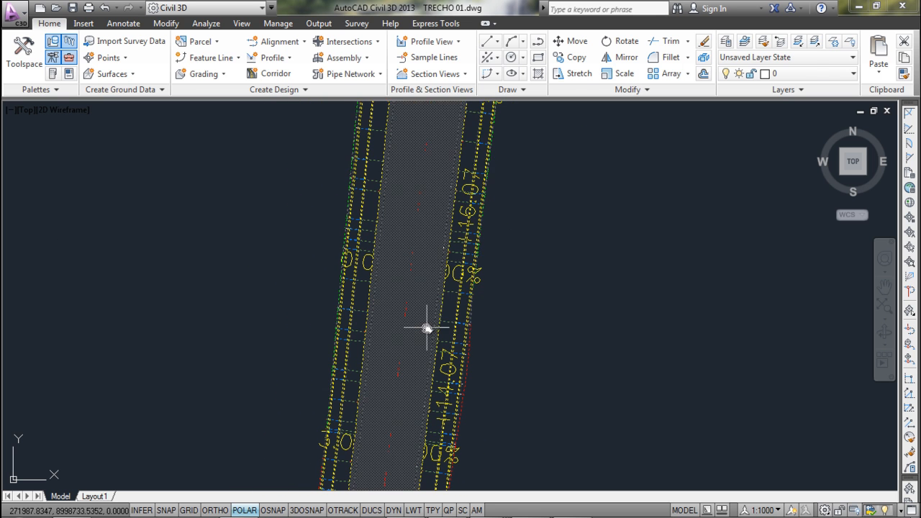
pyautogui.rightClick(427, 328)
pyautogui.moveTo(554, 138)
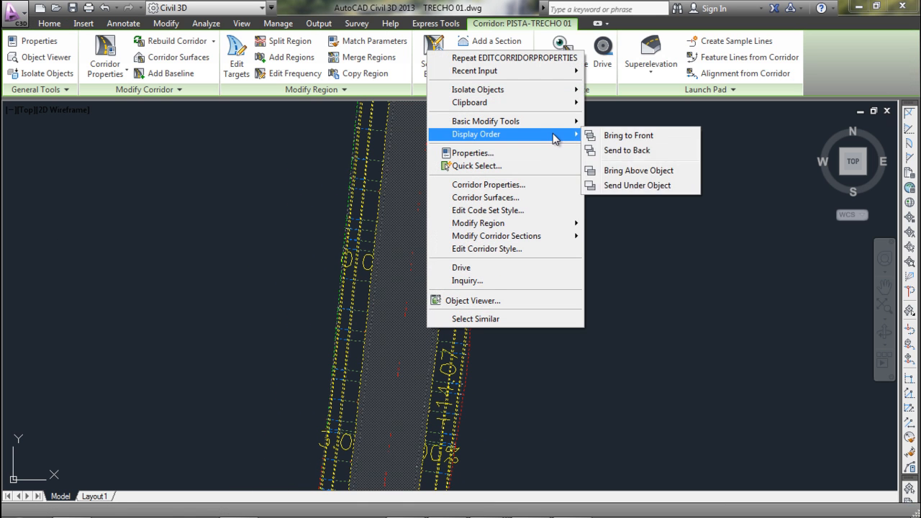
pyautogui.click(644, 149)
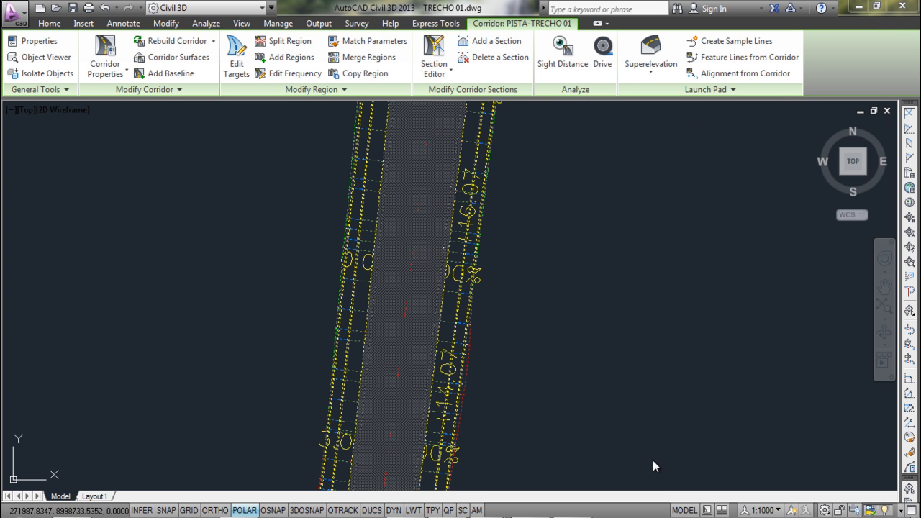
pyautogui.press('Escape')
pyautogui.scroll(3, 442, 263)
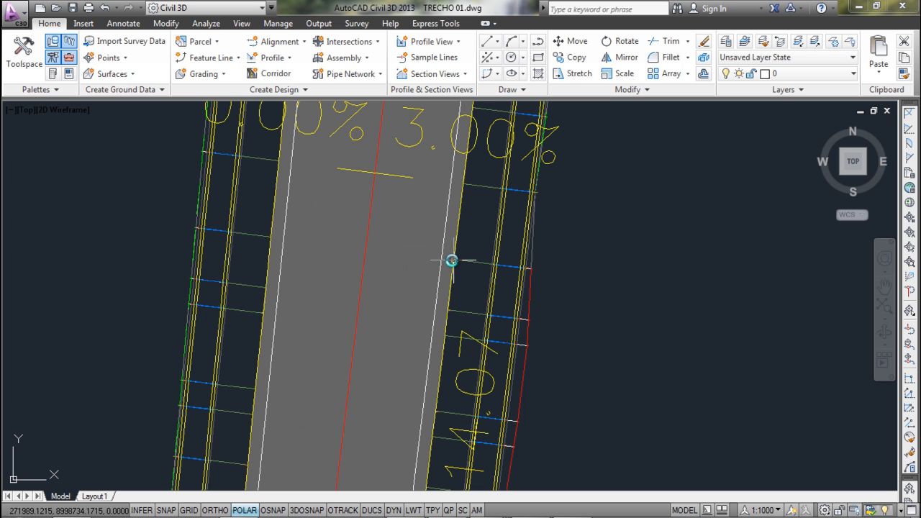
pyautogui.moveTo(492, 266)
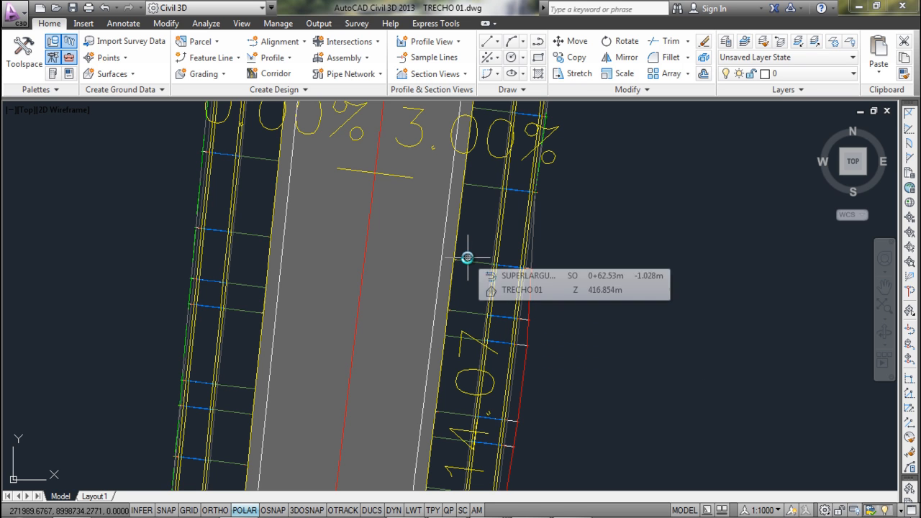
pyautogui.click(364, 273)
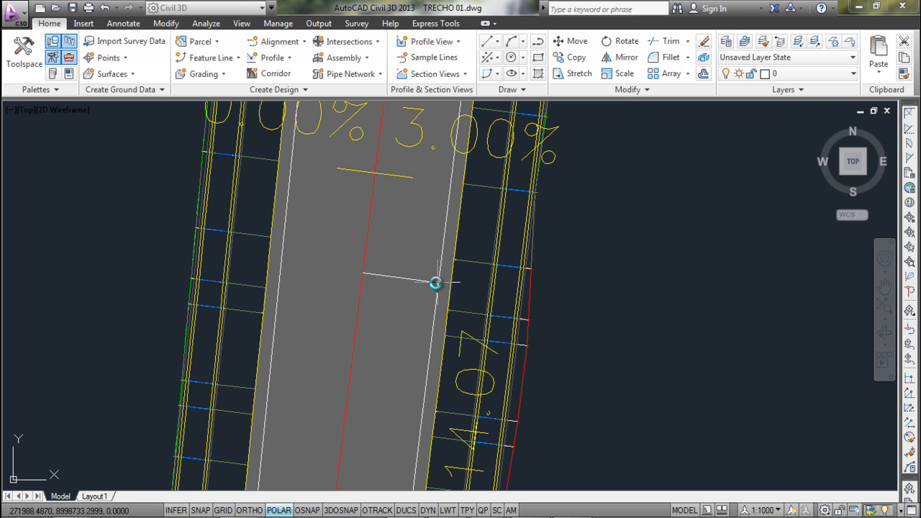
pyautogui.press('Escape')
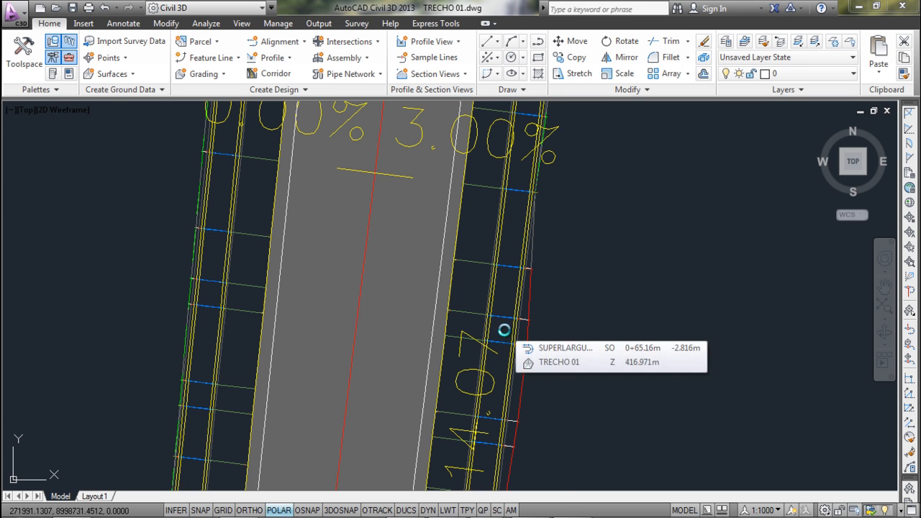
# Show the command line and measure the perpendicular distance from the red road centreline to the white lane edge on its east side
pyautogui.hotkey('ctrl', '9')
pyautogui.write('DI')
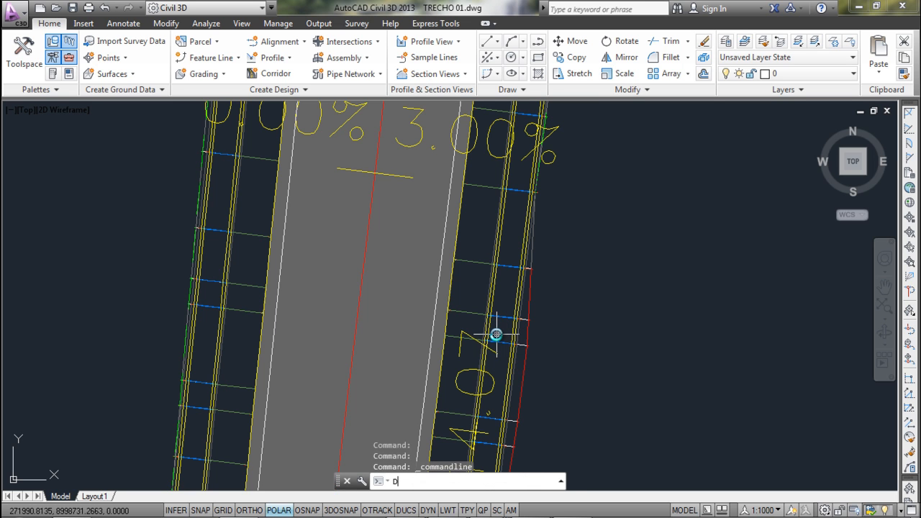
pyautogui.press('space')
pyautogui.write('NEA')
pyautogui.press('space')
pyautogui.click(357, 328)
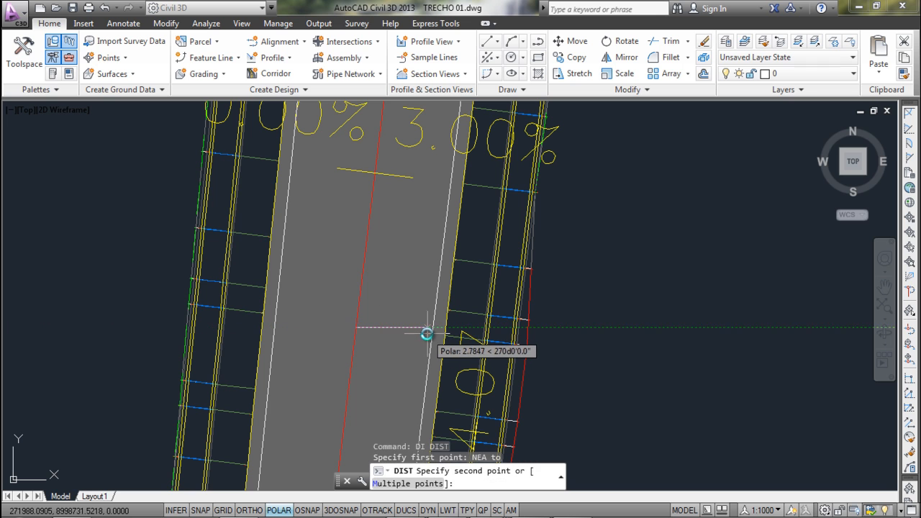
pyautogui.write('PER')
pyautogui.press('space')
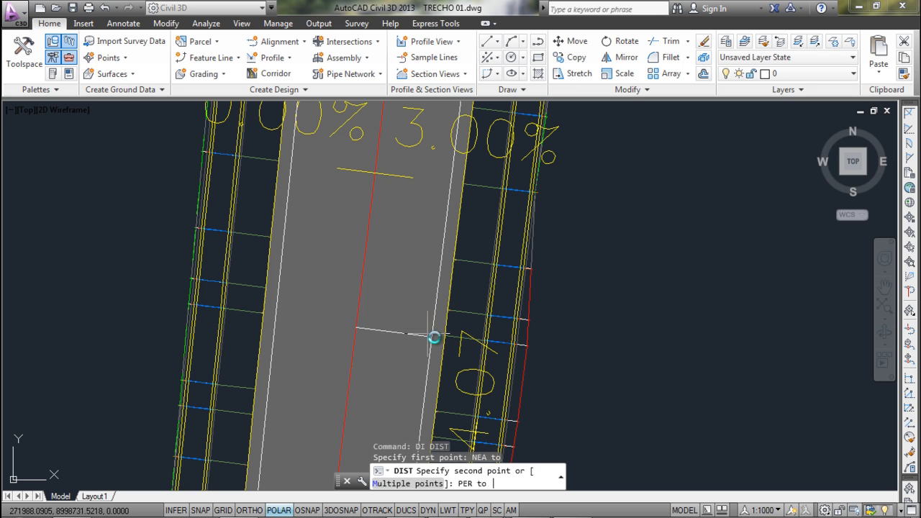
pyautogui.click(434, 341)
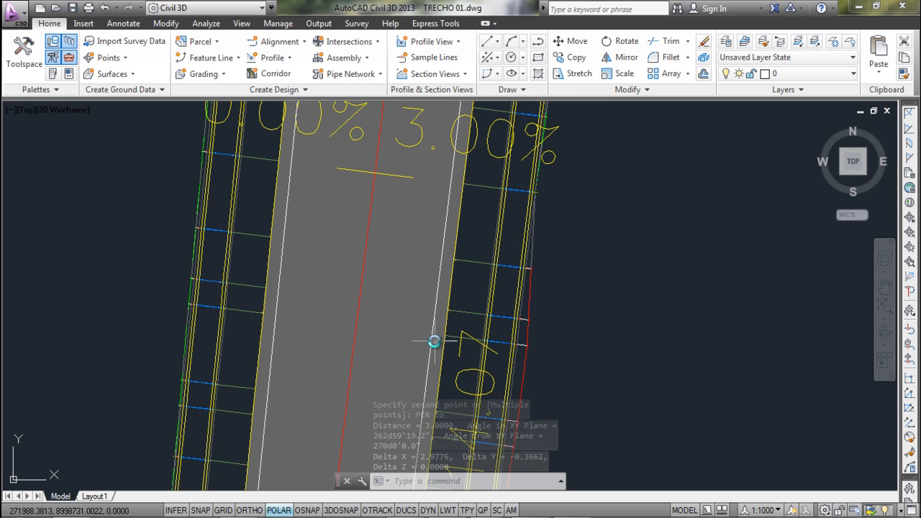
# Try to measure the perpendicular distance from the red road centreline to the yellow outer pavement edge on its east side
pyautogui.write('DI')
pyautogui.press('space')
pyautogui.write('NEA')
pyautogui.press('space')
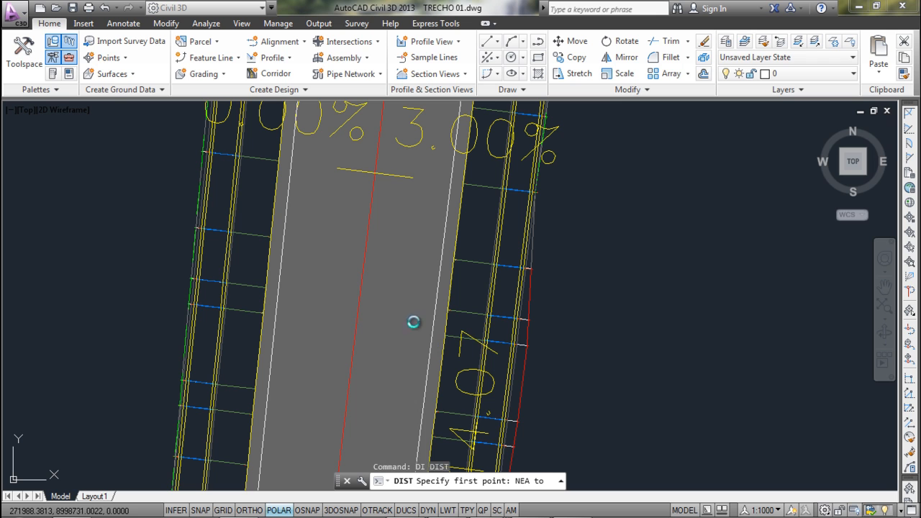
pyautogui.click(365, 325)
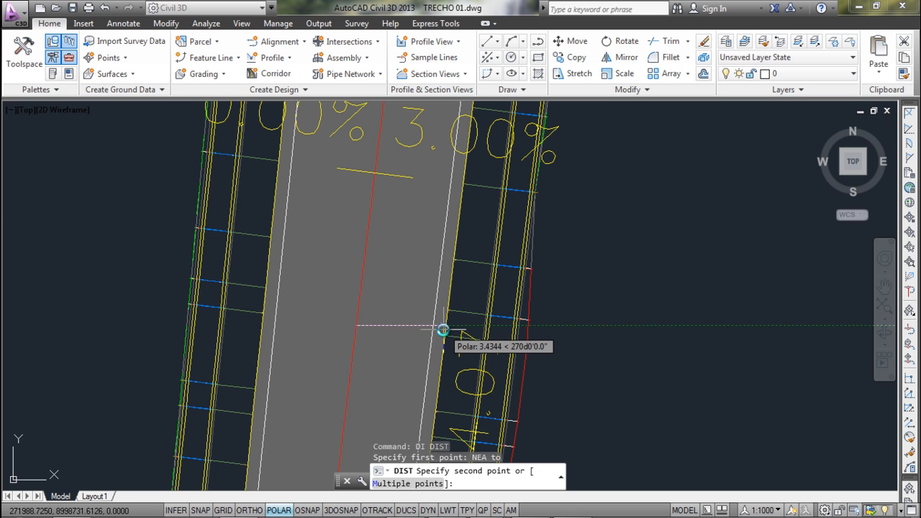
pyautogui.write('PER')
pyautogui.press('space')
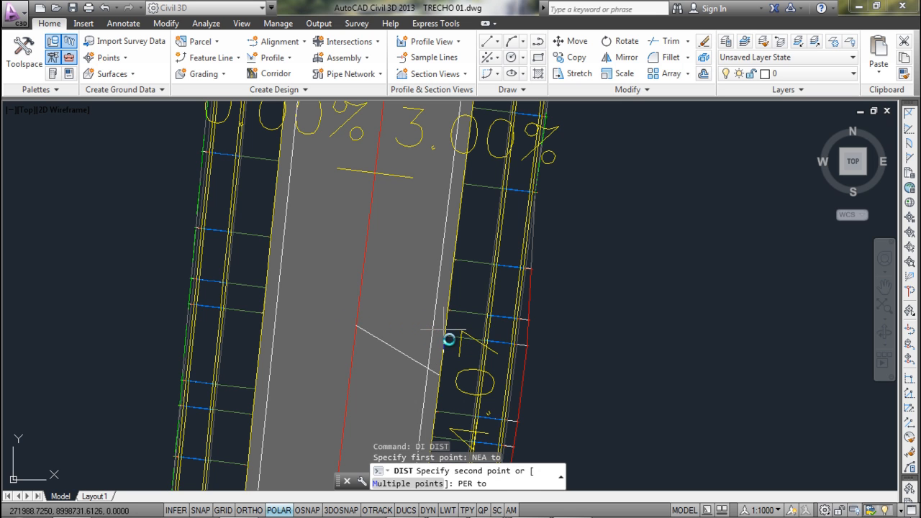
pyautogui.press('Escape')
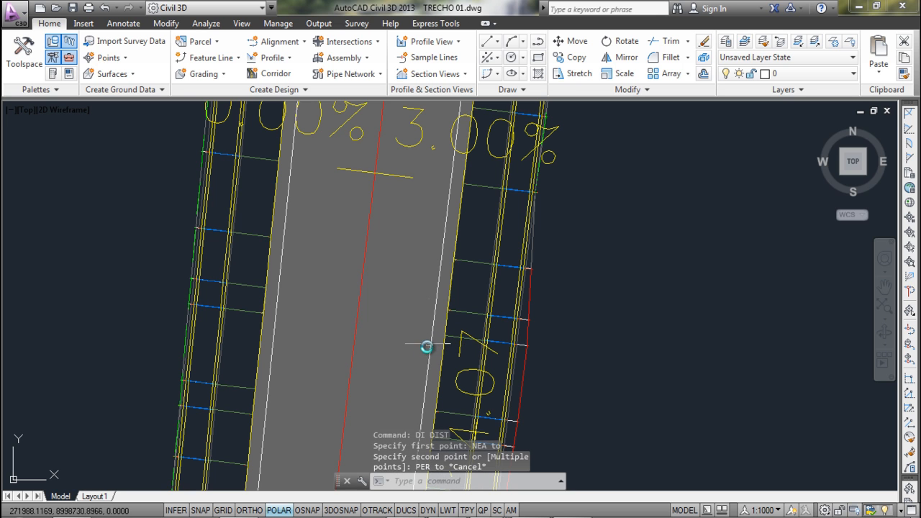
# Examine the corridor's side ditch and slope lines beyond the pavement edge at close range, comparing the green and blue section links
pyautogui.moveTo(425, 318)
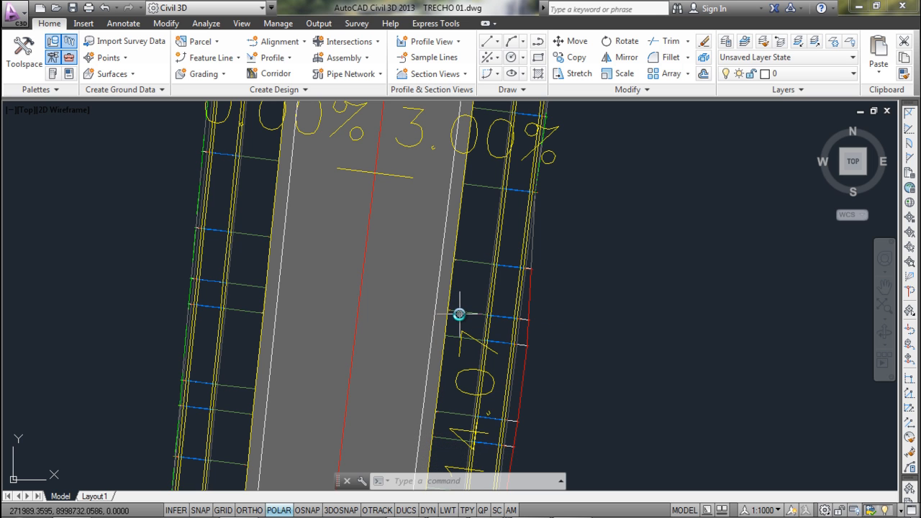
pyautogui.moveTo(463, 311)
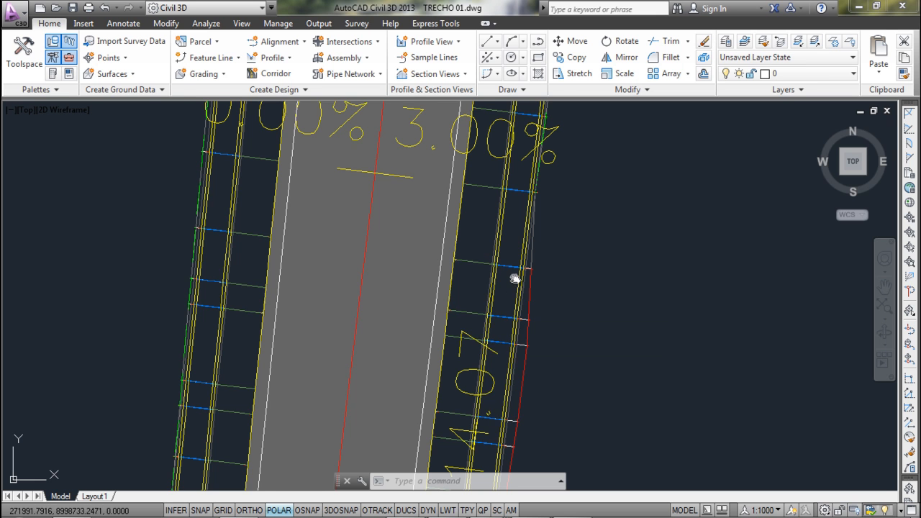
pyautogui.moveTo(521, 283); pyautogui.dragTo(510, 256, button='middle')
pyautogui.moveTo(451, 286); pyautogui.dragTo(424, 279, button='middle')
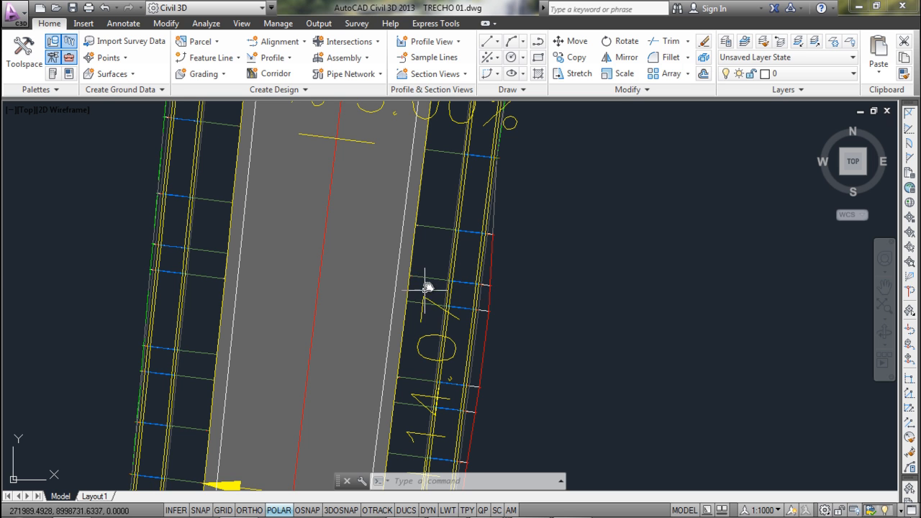
pyautogui.scroll(-3, 428, 298)
pyautogui.scroll(4, 468, 321)
pyautogui.scroll(4, 355, 318)
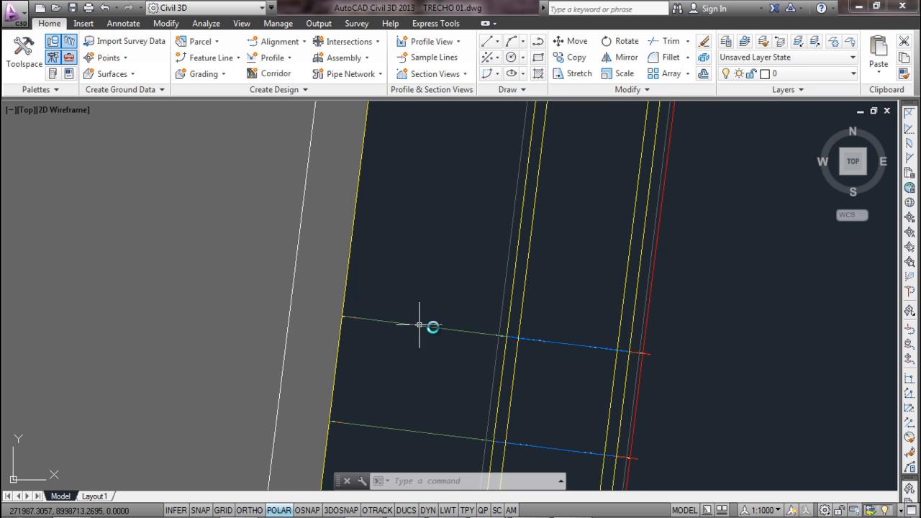
pyautogui.scroll(-2, 510, 336)
pyautogui.scroll(2, 510, 335)
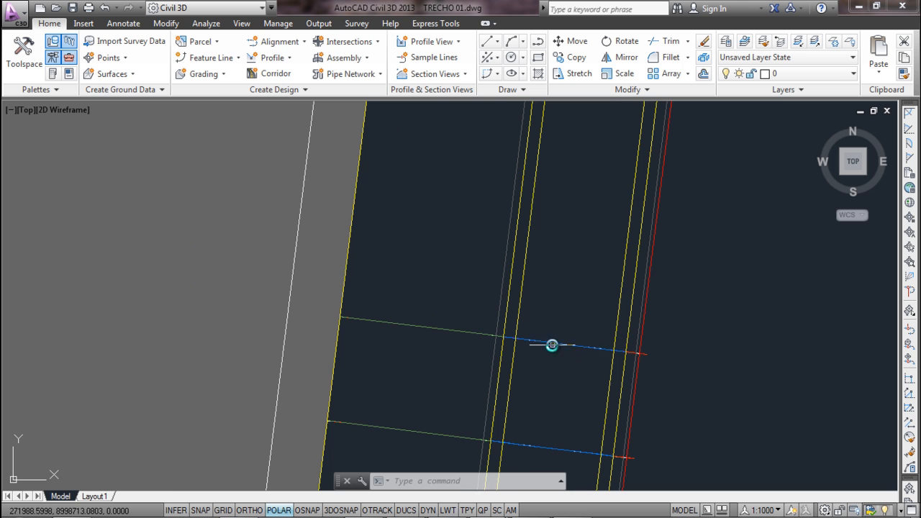
pyautogui.scroll(-3, 567, 345)
pyautogui.scroll(3, 537, 361)
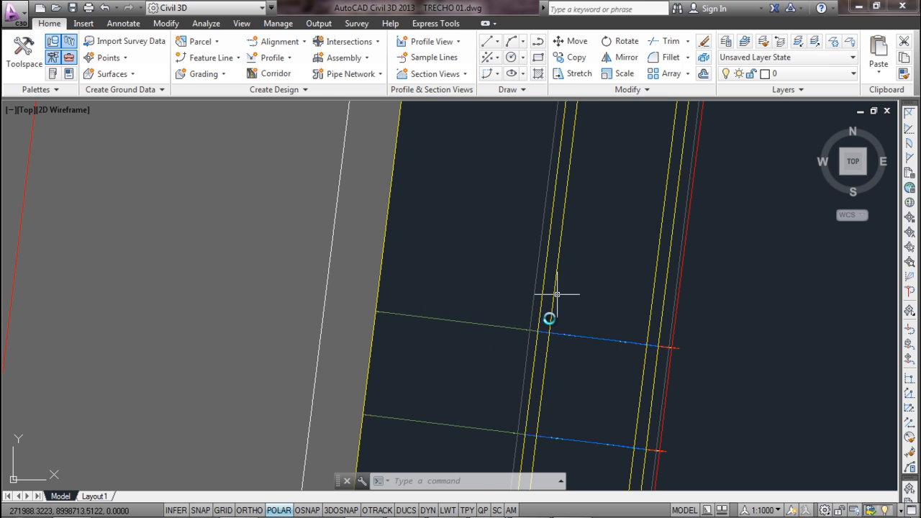
pyautogui.scroll(-5, 549, 315)
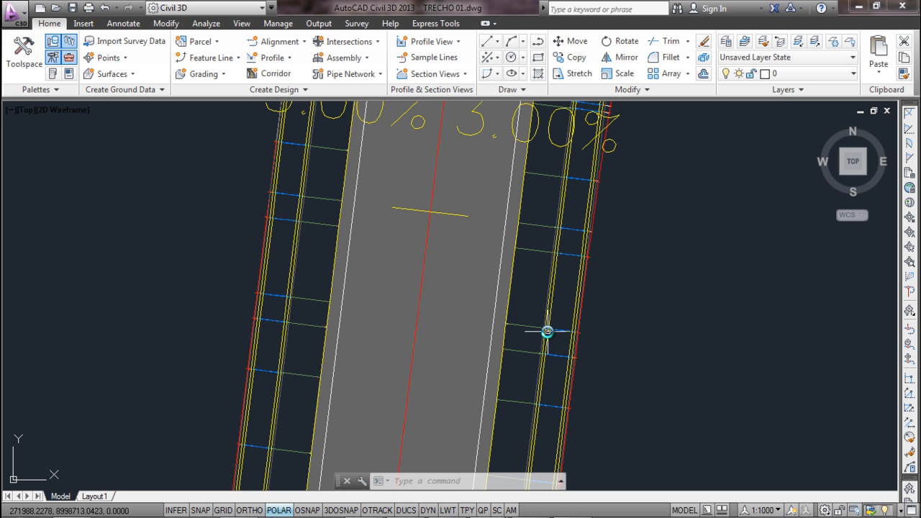
pyautogui.scroll(5, 518, 328)
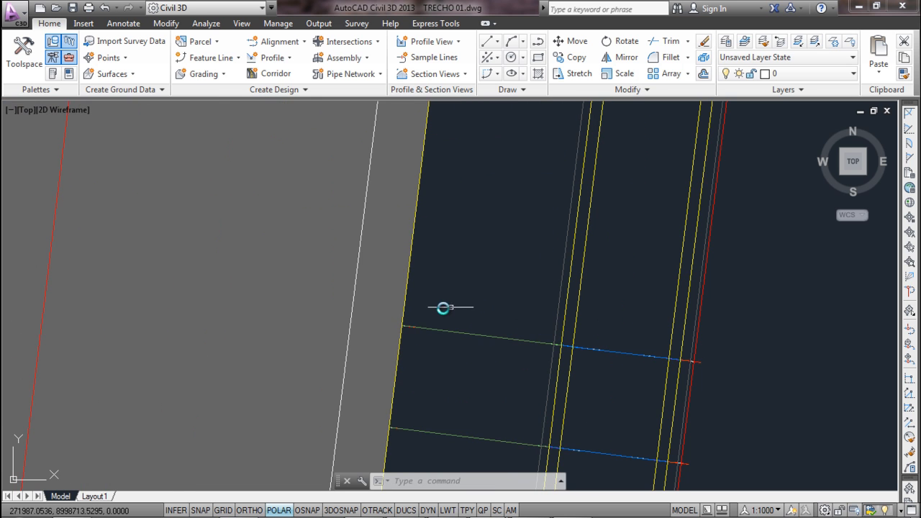
# Go to the assembly drawing, select its right-hand SideDitch subassembly and show its properties
pyautogui.scroll(-8, 449, 348)
pyautogui.scroll(-2, 449, 347)
pyautogui.moveTo(628, 384); pyautogui.dragTo(352, 161, button='middle')
pyautogui.moveTo(756, 384); pyautogui.dragTo(456, 100, button='middle')
pyautogui.scroll(-4, 456, 123)
pyautogui.scroll(10, 459, 290)
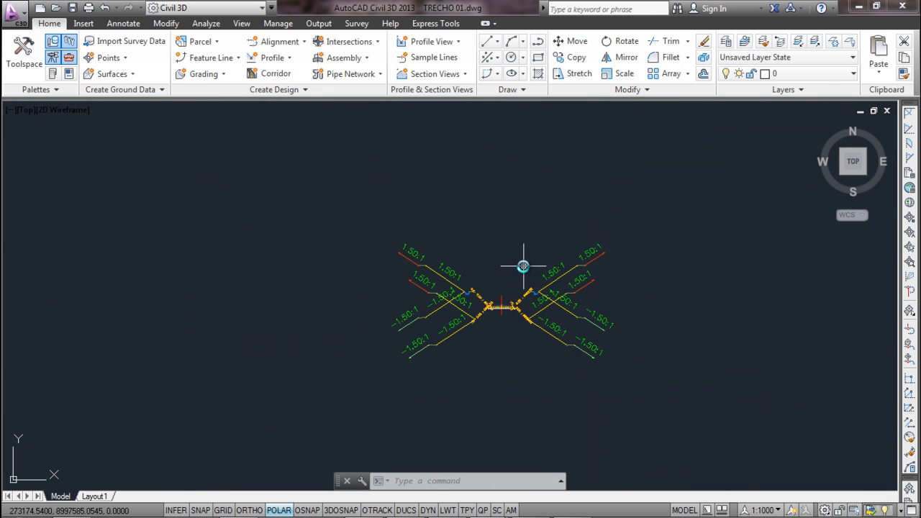
pyautogui.moveTo(456, 213)
pyautogui.mouseDown(button='middle')
pyautogui.moveTo(451, 245)
pyautogui.moveTo(541, 288)
pyautogui.moveTo(547, 305)
pyautogui.mouseUp(button='middle')
pyautogui.click(530, 277)
pyautogui.press('Escape')
pyautogui.click(536, 281)
pyautogui.scroll(-2, 533, 282)
pyautogui.scroll(-3, 533, 282)
pyautogui.write('MO')
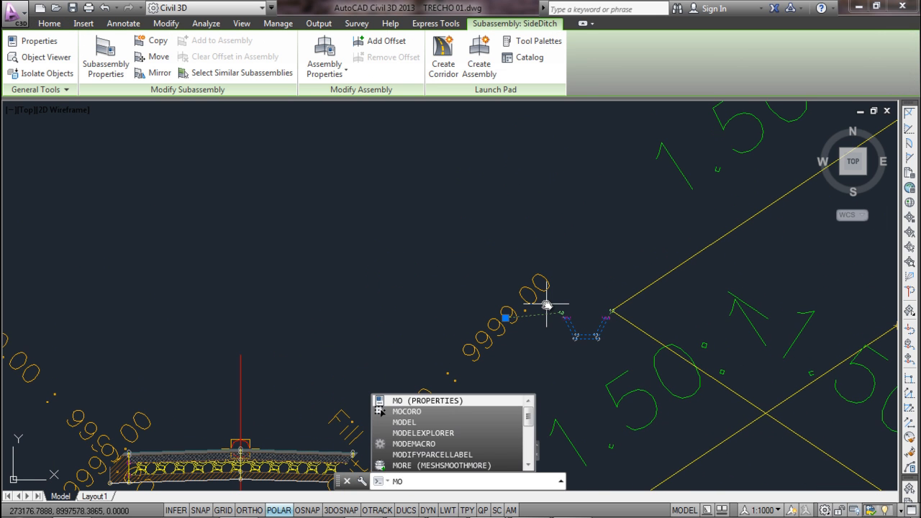
pyautogui.press('Return')
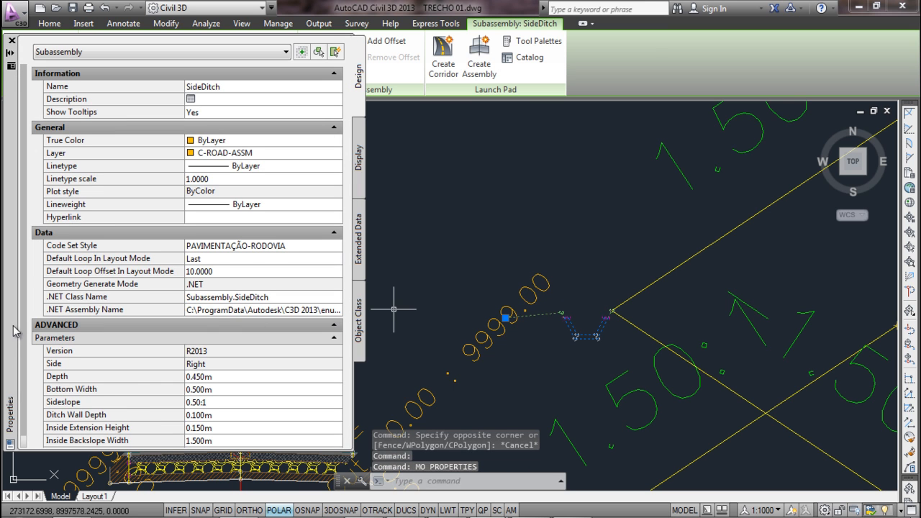
# Review the SideDitch subassembly's depth and bottom width parameters without changing them, and clear the selection
pyautogui.scroll(-1, 24, 337)
pyautogui.click(217, 372)
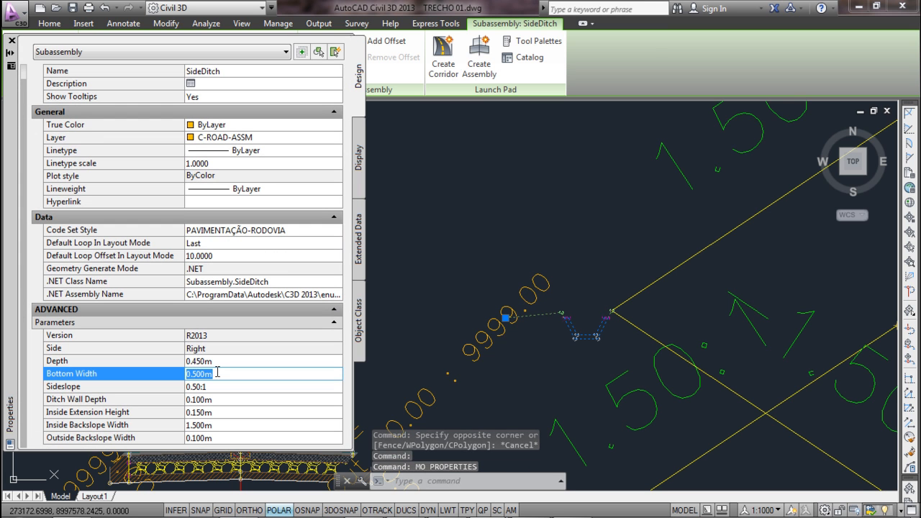
pyautogui.doubleClick(194, 374)
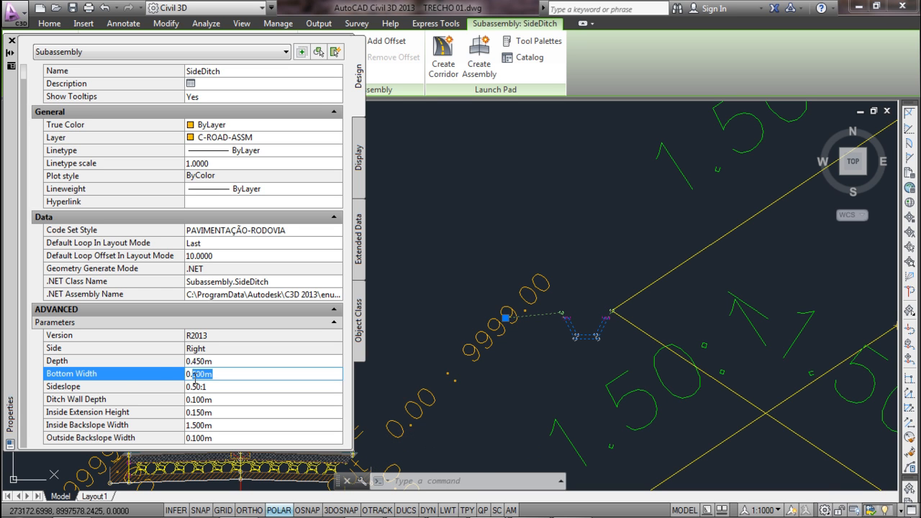
pyautogui.click(165, 362)
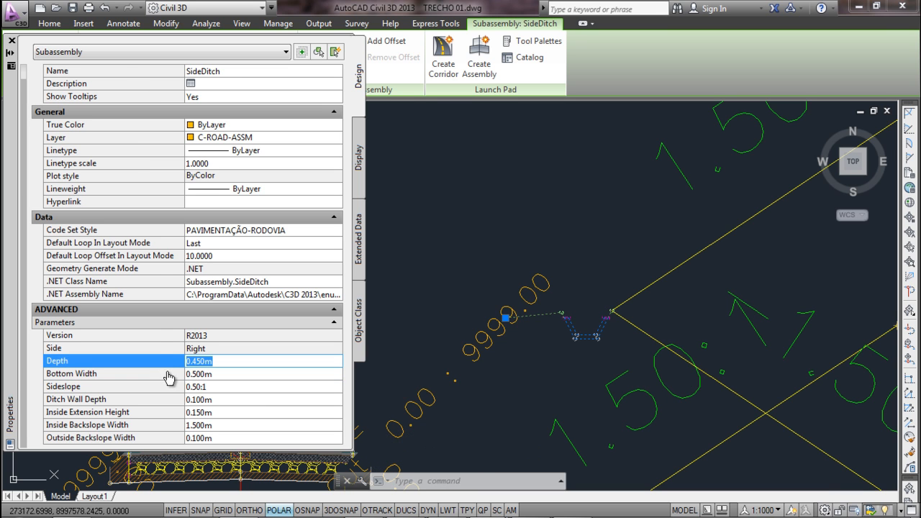
pyautogui.click(168, 376)
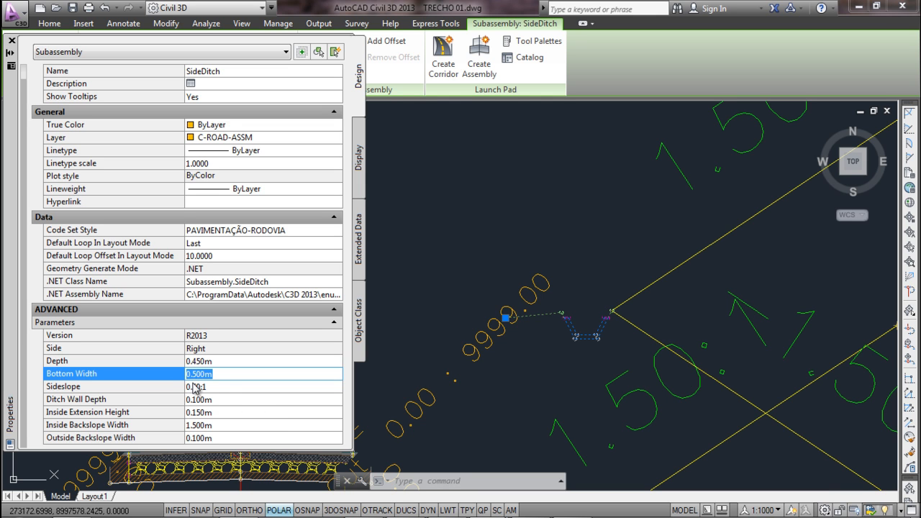
pyautogui.rightClick(530, 317)
pyautogui.press('Escape')
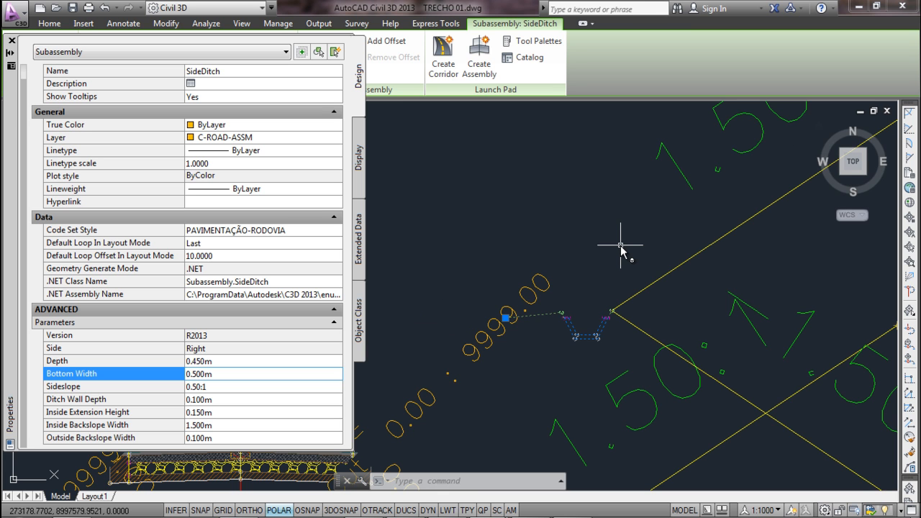
# Consult the help reference for the SideDitch subassembly in the Metric Trench Pipes Subassemblies palette, and close it
pyautogui.write('tp')
pyautogui.press('Return')
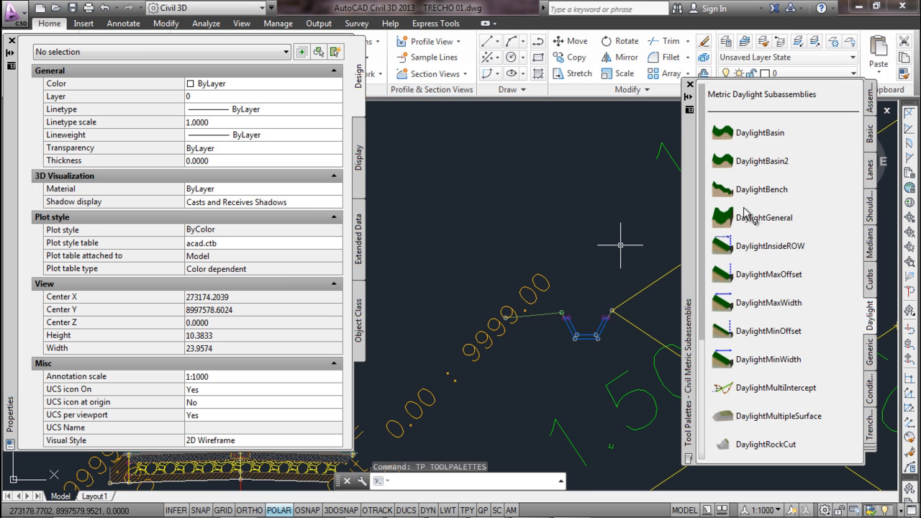
pyautogui.click(870, 430)
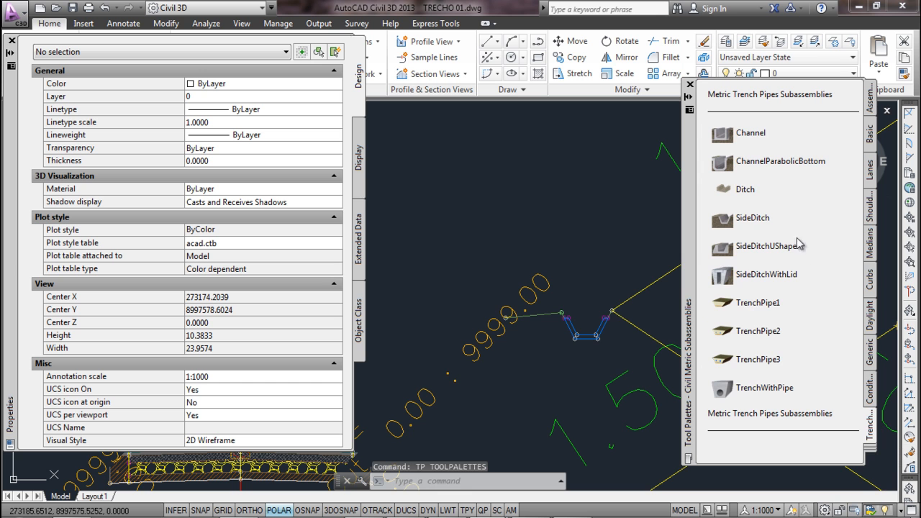
pyautogui.rightClick(755, 217)
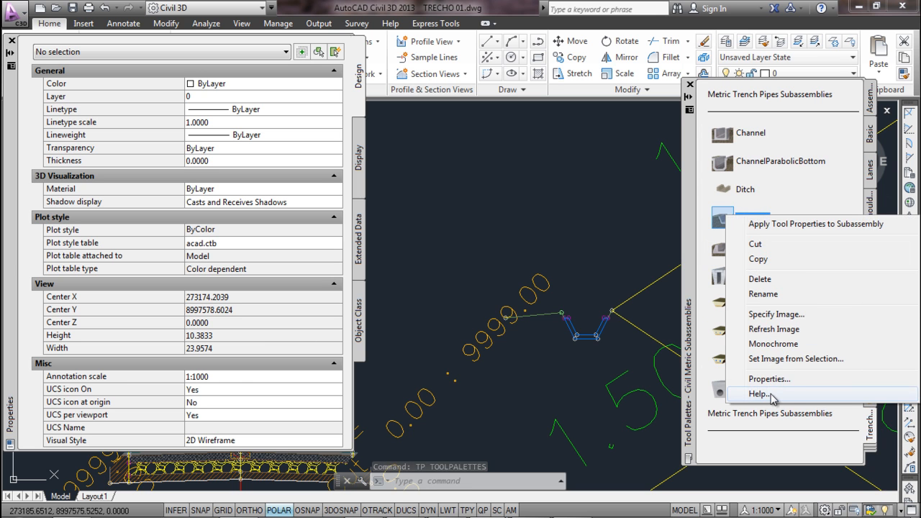
pyautogui.click(768, 393)
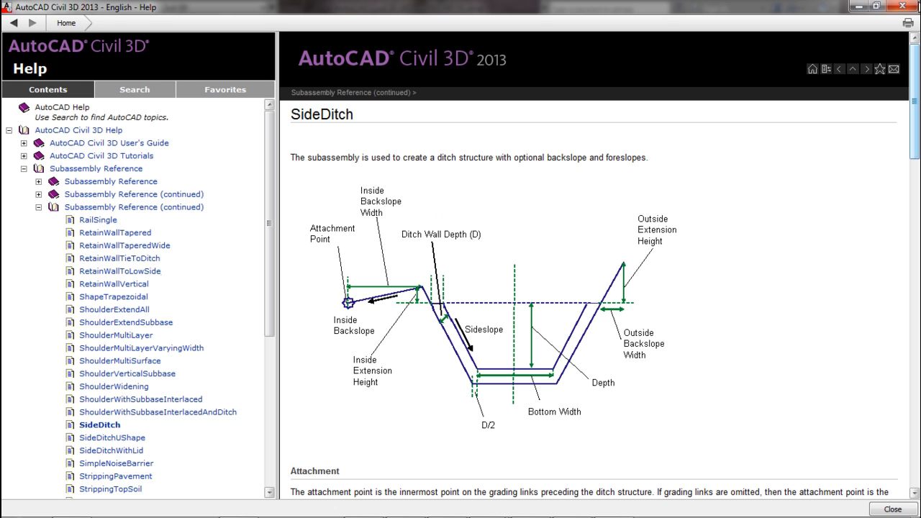
pyautogui.click(901, 9)
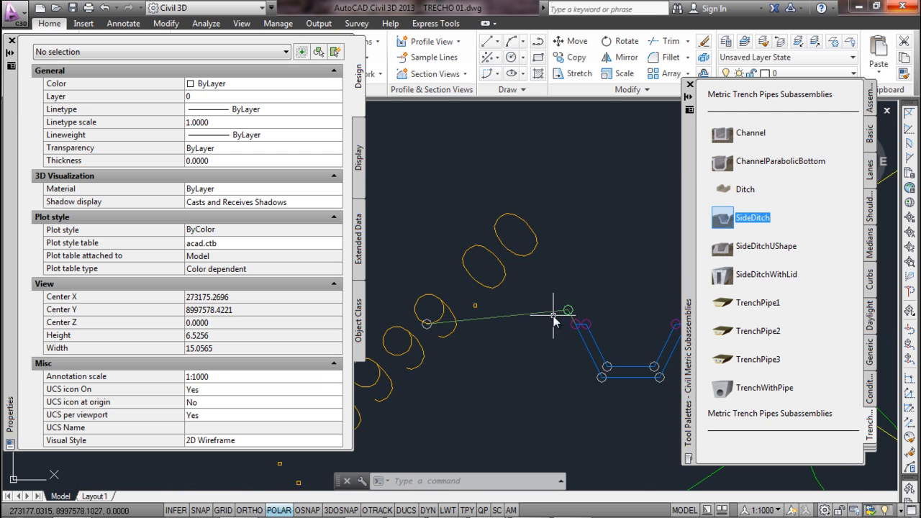
# Select the assembly's right-hand SideDitch subassembly and set its inside backslope width to 0.4 m
pyautogui.moveTo(533, 315); pyautogui.dragTo(510, 316, button='middle')
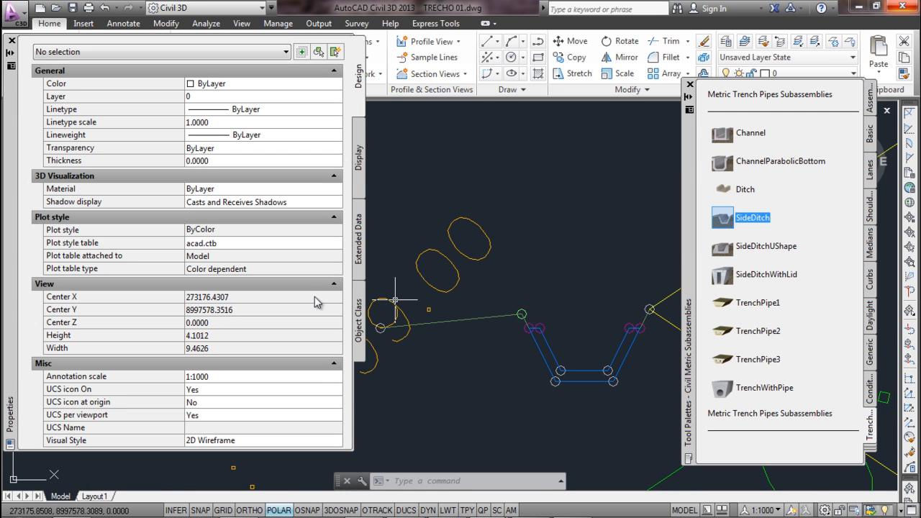
pyautogui.press('Escape')
pyautogui.click(416, 325)
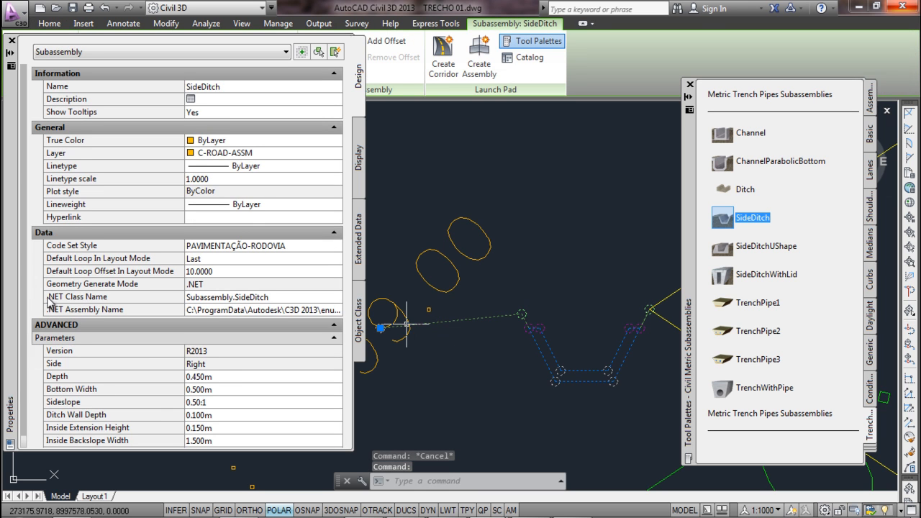
pyautogui.scroll(-1, 30, 313)
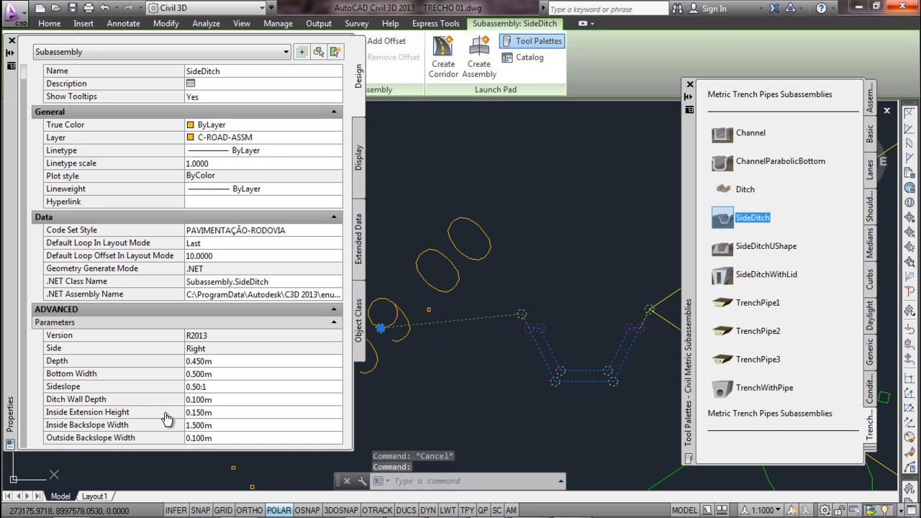
pyautogui.click(196, 426)
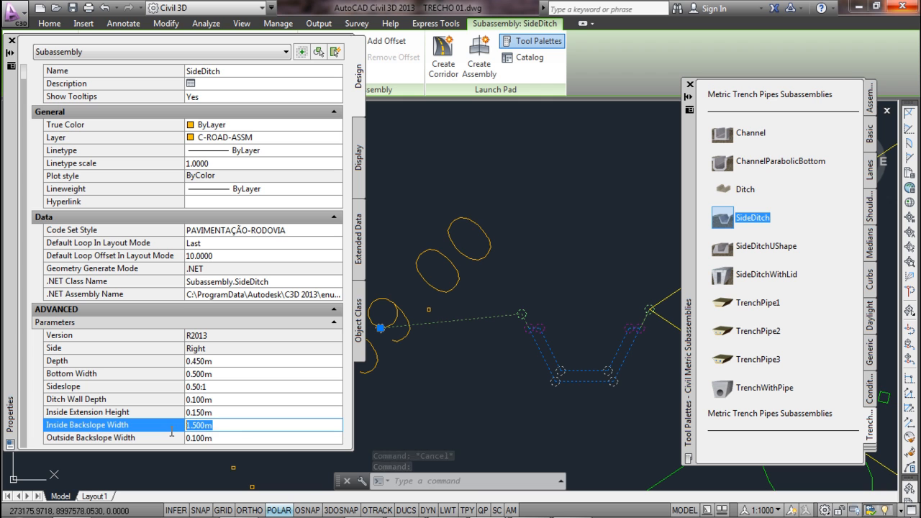
pyautogui.write('0.4')
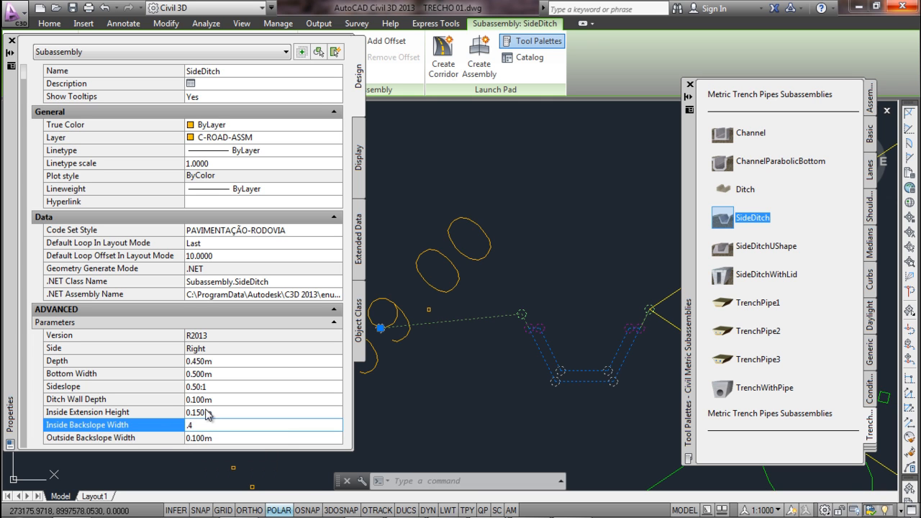
pyautogui.click(206, 411)
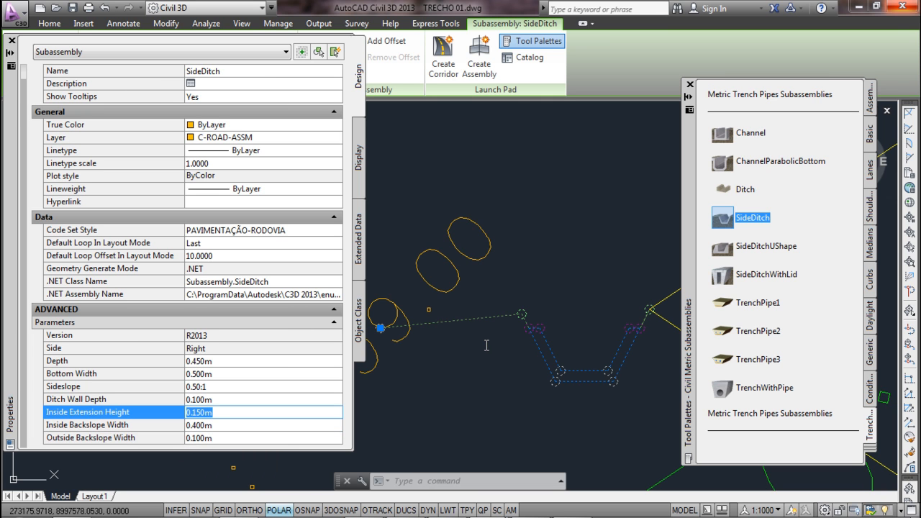
pyautogui.scroll(3, 410, 321)
pyautogui.scroll(-3, 400, 334)
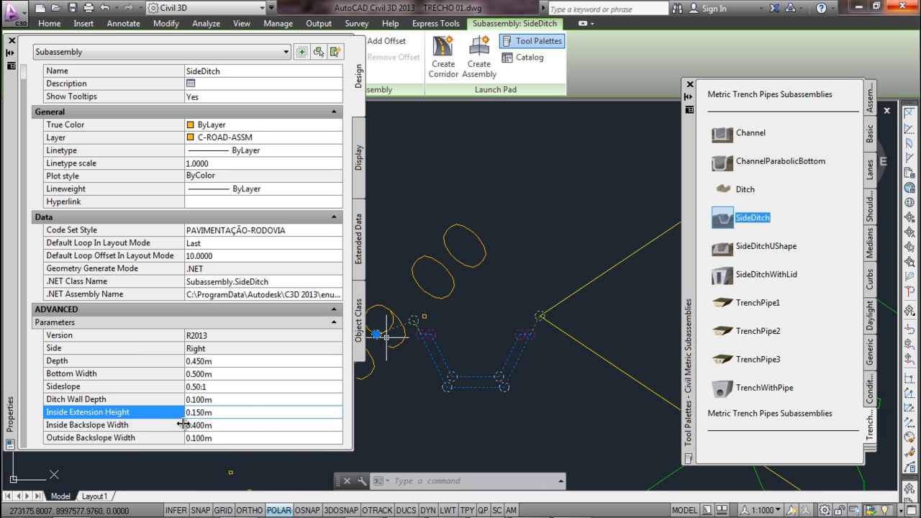
# Try a sideslope of 0.20:1 on the right-hand SideDitch, restore it to 0.50:1, and clear the selection
pyautogui.click(206, 400)
pyautogui.click(212, 386)
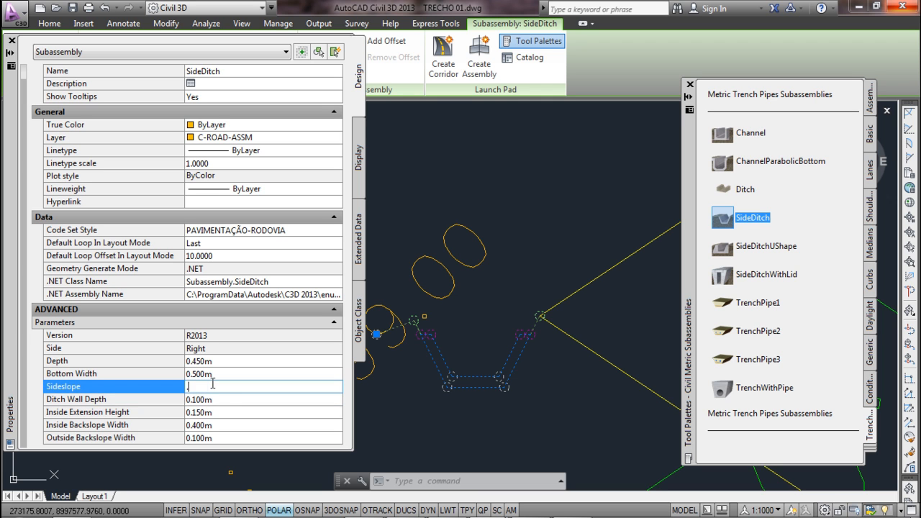
pyautogui.click(219, 400)
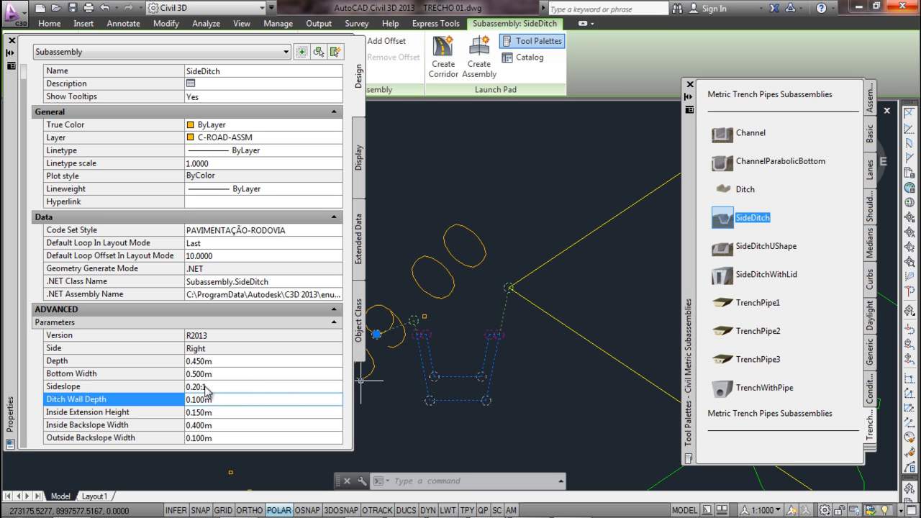
pyautogui.click(206, 387)
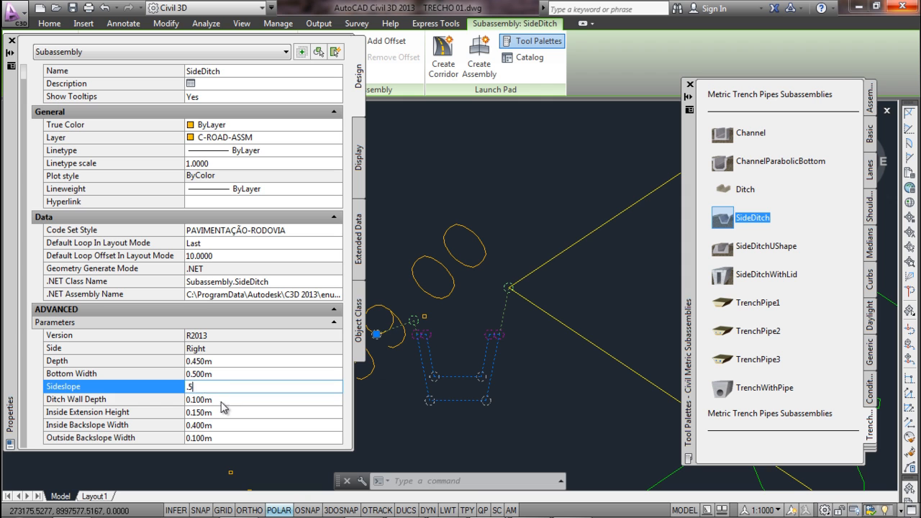
pyautogui.click(222, 401)
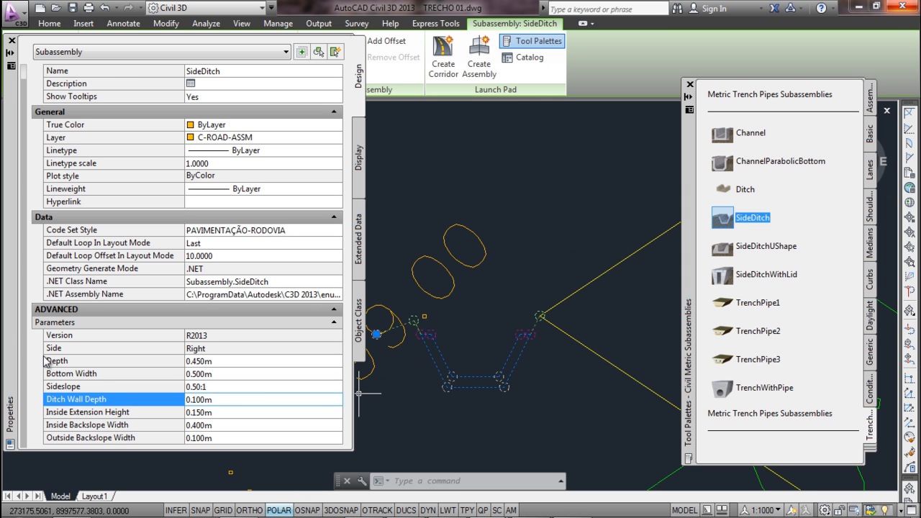
pyautogui.click(12, 41)
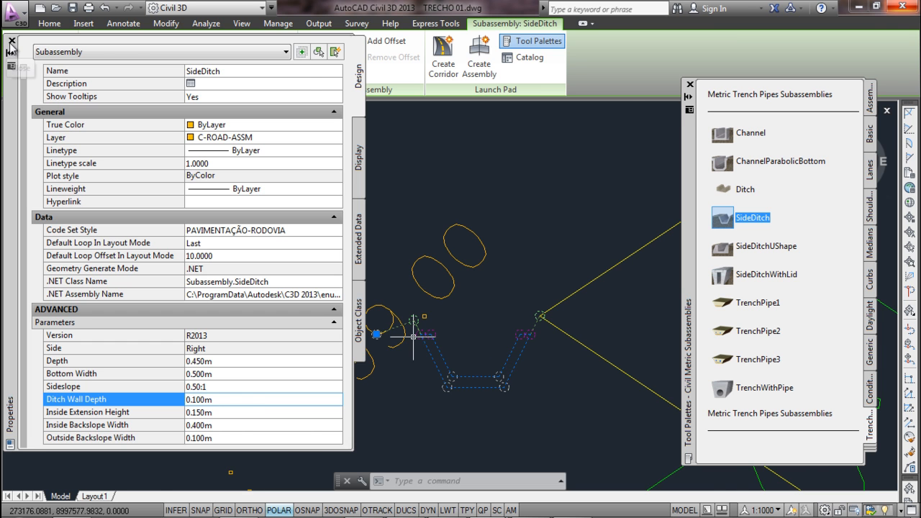
pyautogui.scroll(-3, 449, 316)
pyautogui.press('Escape')
# Select the assembly's left-hand SideDitch subassembly, show its properties and set its inside backslope width to 0.3 m
pyautogui.scroll(8, 536, 320)
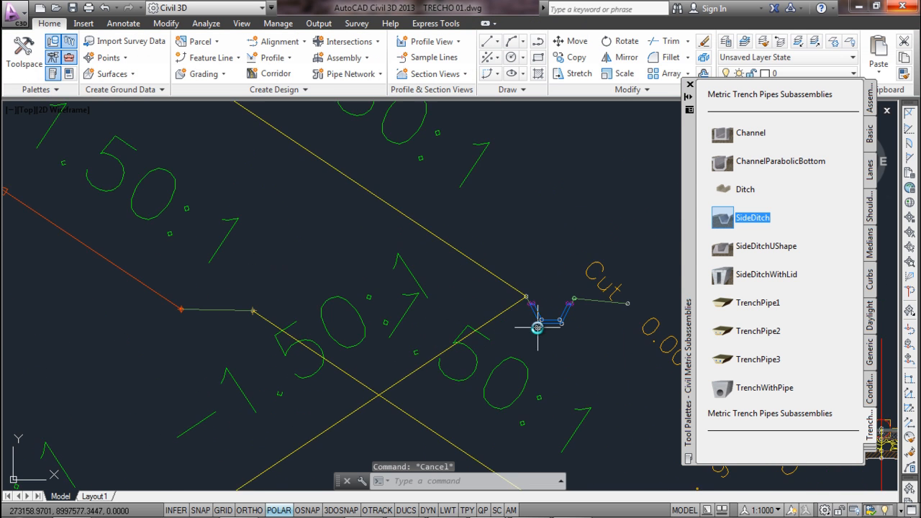
pyautogui.moveTo(576, 309); pyautogui.dragTo(297, 278, button='middle')
pyautogui.click(301, 277)
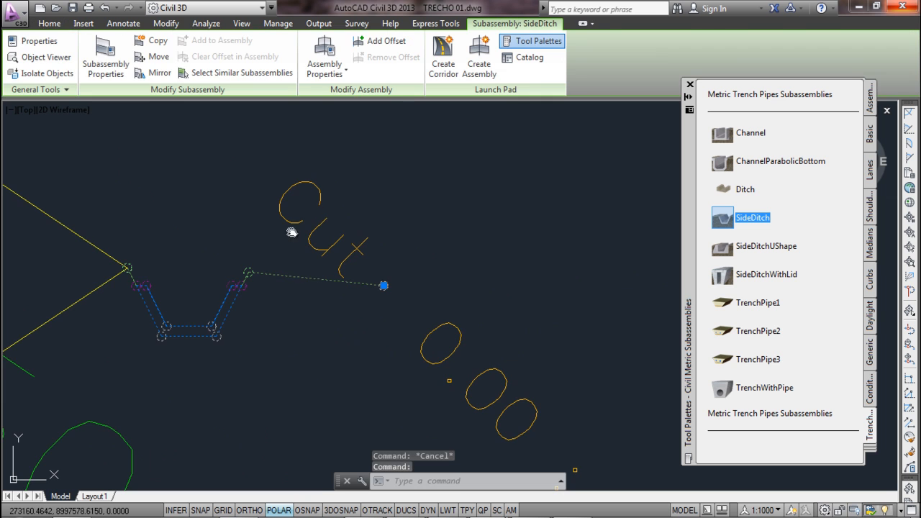
pyautogui.moveTo(294, 231); pyautogui.dragTo(339, 263, button='middle')
pyautogui.write('mo')
pyautogui.press('Return')
pyautogui.moveTo(412, 358); pyautogui.dragTo(498, 356, button='middle')
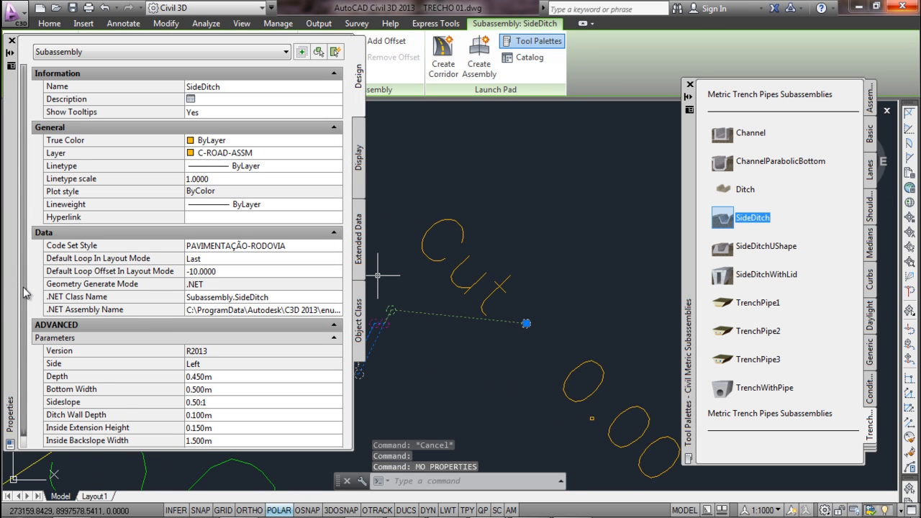
pyautogui.scroll(-1, 205, 433)
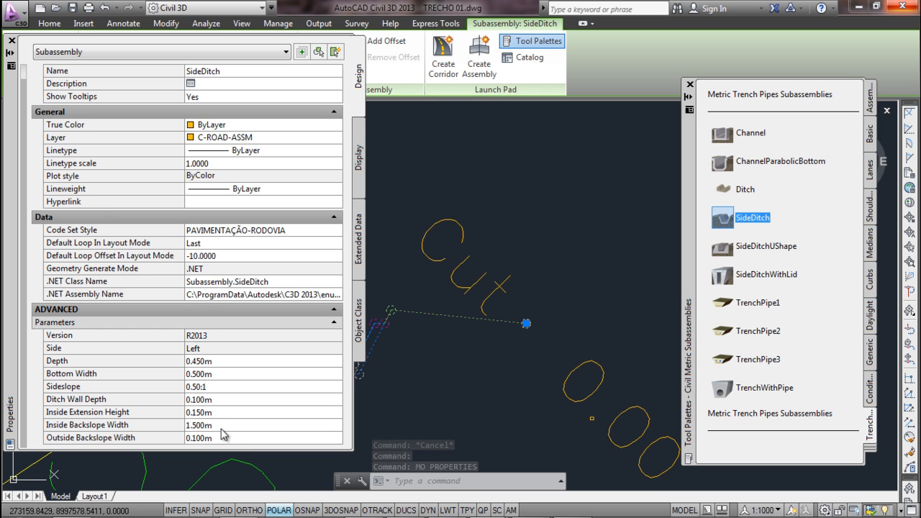
pyautogui.click(216, 424)
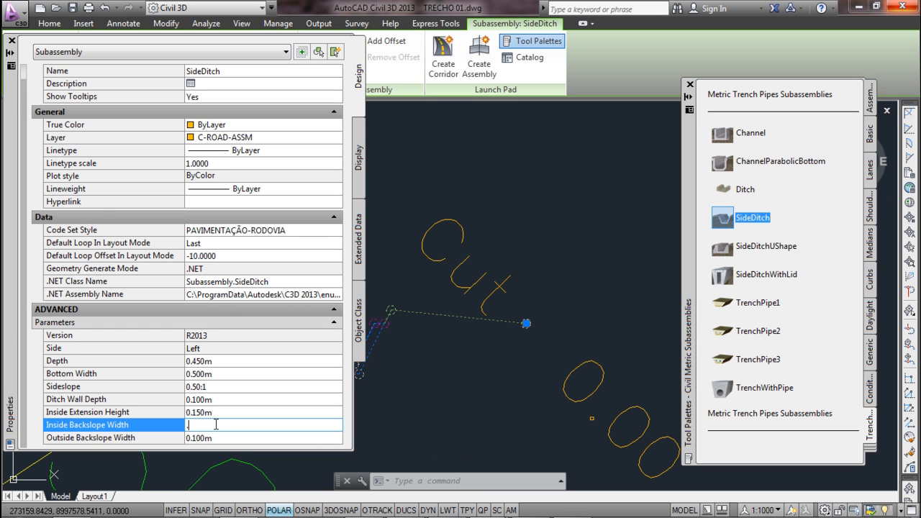
pyautogui.write('.3')
pyautogui.click(218, 411)
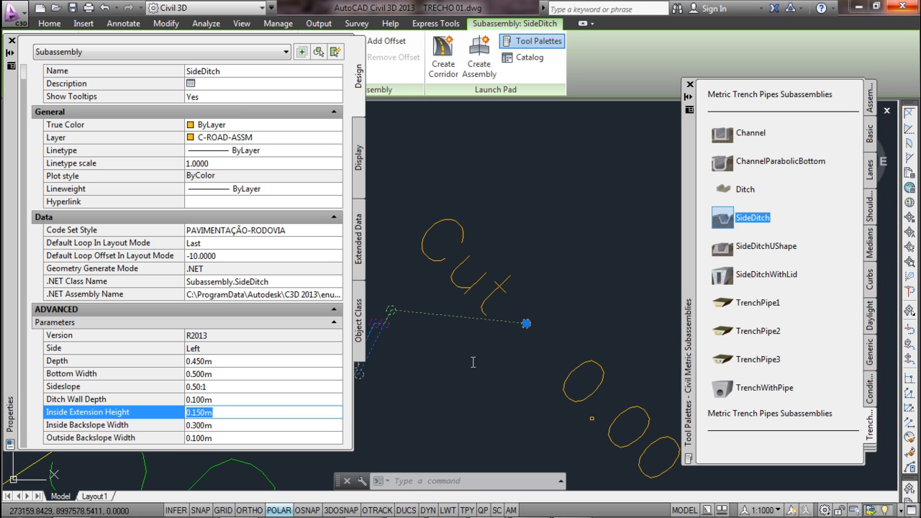
# Reselect the right-hand SideDitch subassembly, set its inside backslope width to 0.3 m, and close its properties
pyautogui.scroll(-8, 471, 361)
pyautogui.scroll(8, 549, 336)
pyautogui.scroll(4, 451, 335)
pyautogui.press('Escape')
pyautogui.click(396, 294)
pyautogui.click(383, 299)
pyautogui.press('Escape')
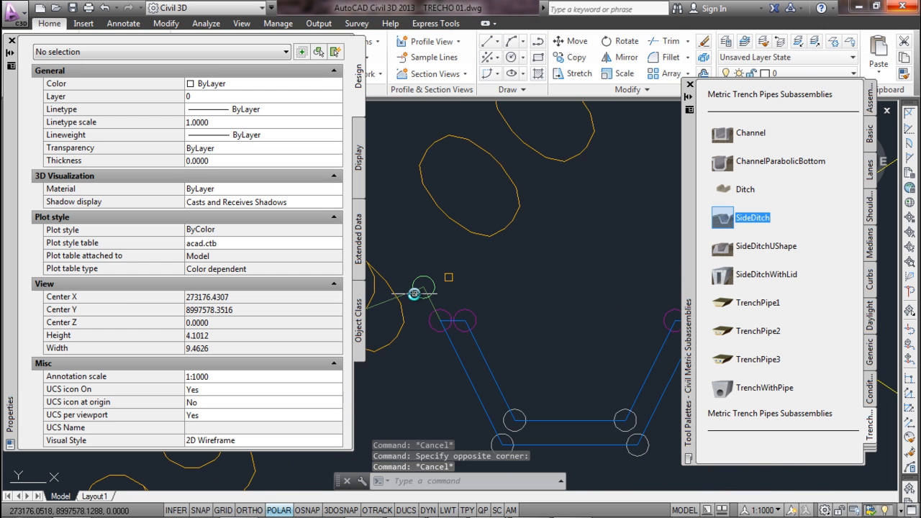
pyautogui.click(404, 296)
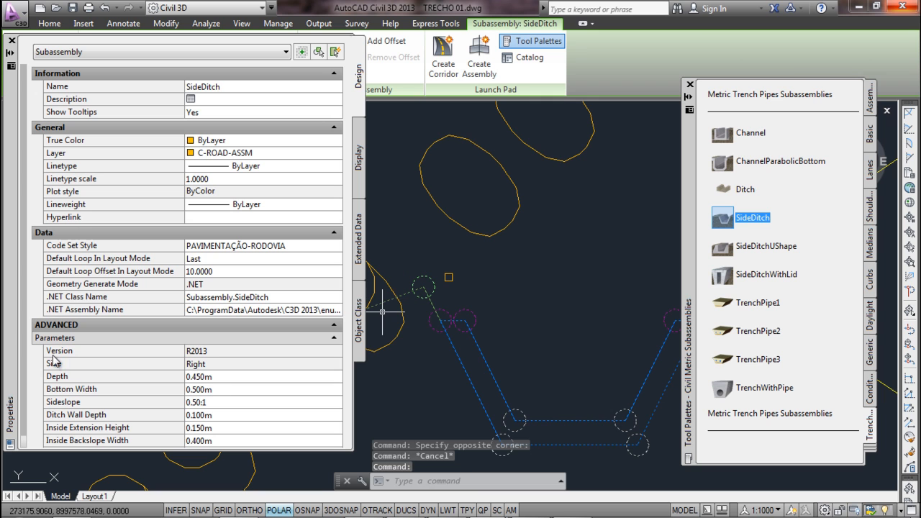
pyautogui.click(229, 442)
pyautogui.moveTo(225, 441); pyautogui.dragTo(203, 441)
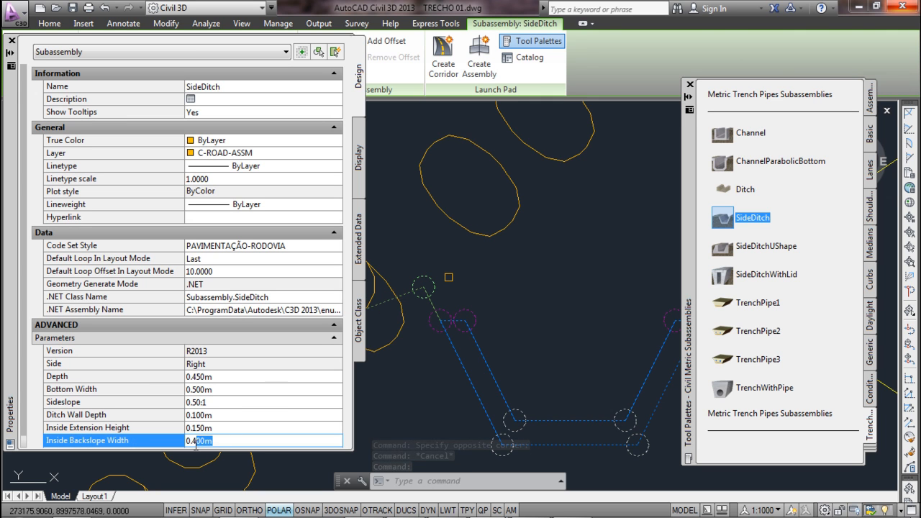
pyautogui.click(226, 433)
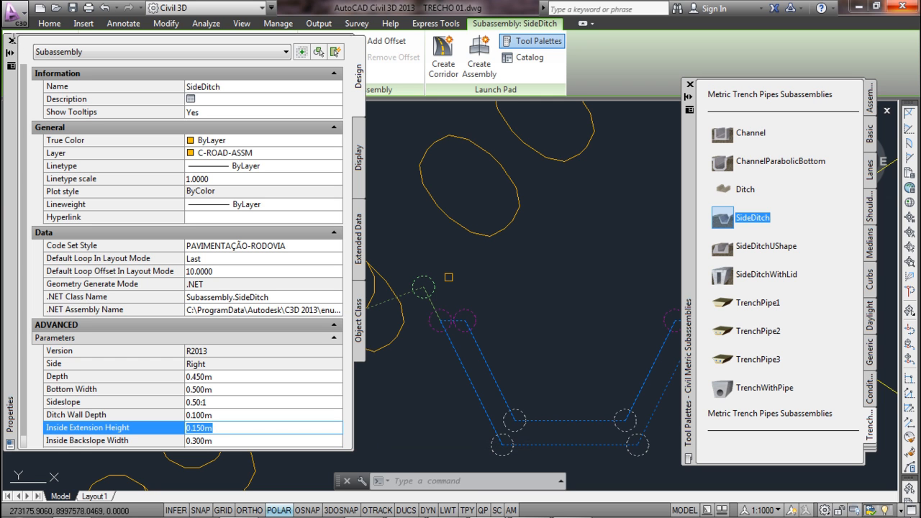
pyautogui.click(11, 40)
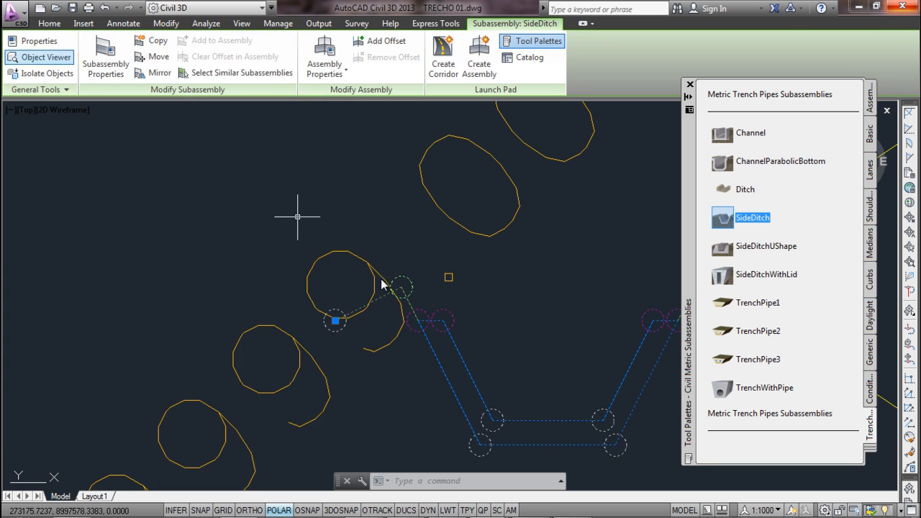
pyautogui.press('Escape')
# Return to the corridor in plan and identify the outer ditch feature line on its east side
pyautogui.scroll(-10, 364, 377)
pyautogui.moveTo(207, 359); pyautogui.dragTo(448, 389, button='middle')
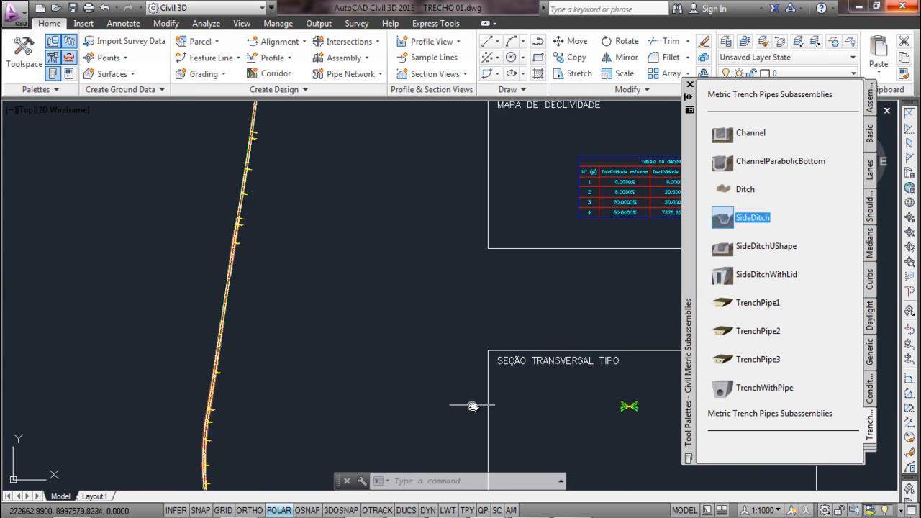
pyautogui.scroll(2, 261, 231)
pyautogui.moveTo(266, 155); pyautogui.dragTo(376, 516, button='middle')
pyautogui.scroll(6, 372, 359)
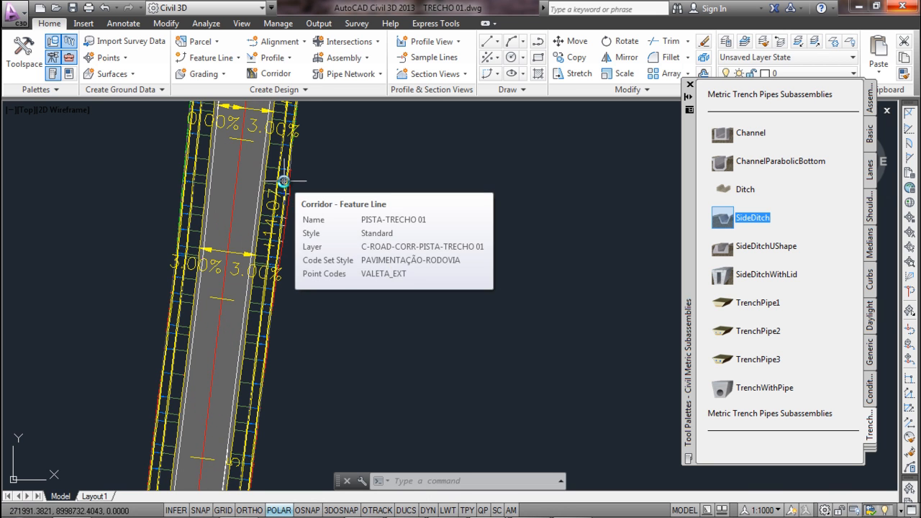
pyautogui.moveTo(276, 142)
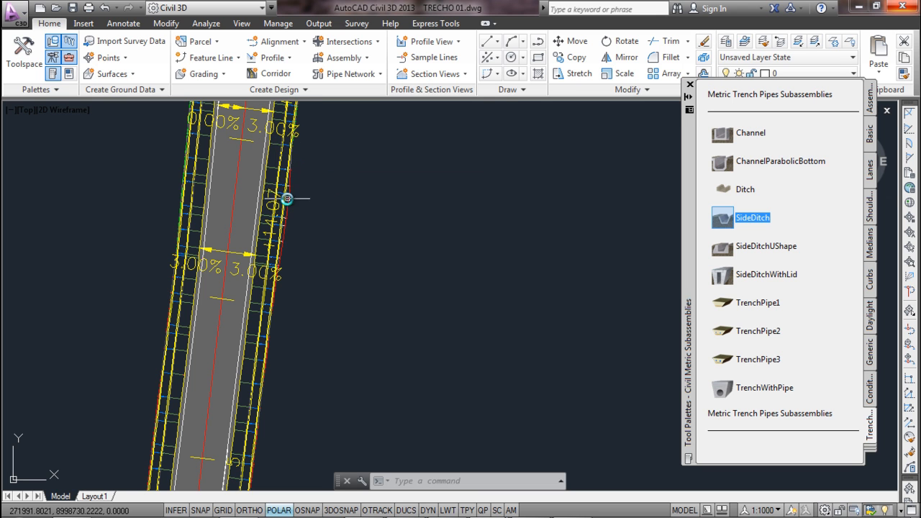
# Examine the corridor's east-side ditch section links and compare the red and green outer slope lines along the road
pyautogui.scroll(-3, 288, 199)
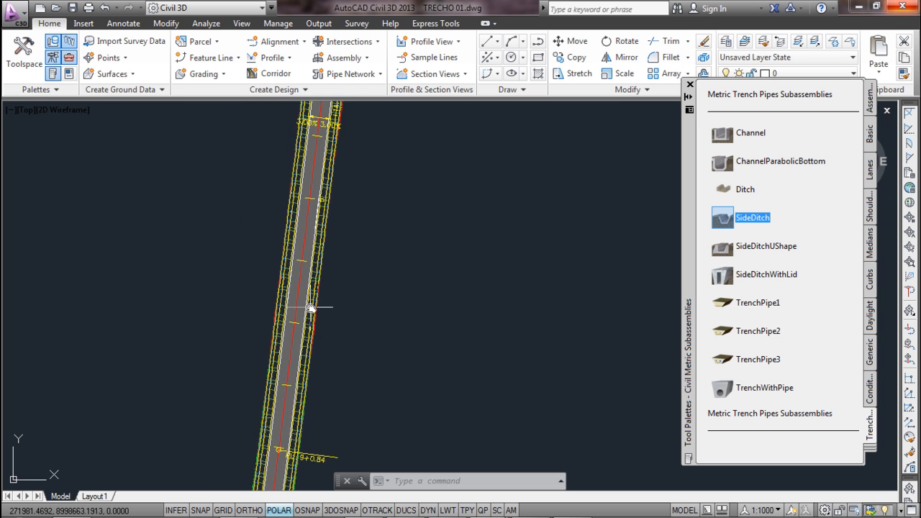
pyautogui.scroll(6, 310, 308)
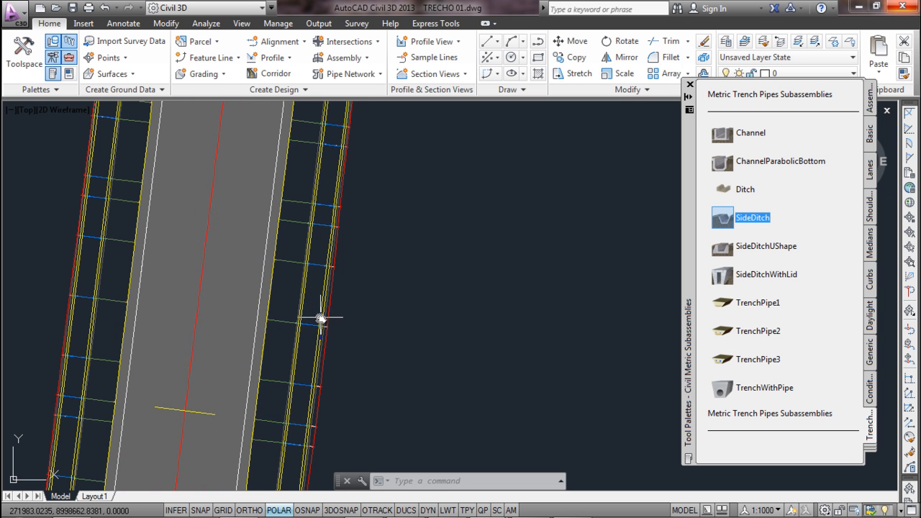
pyautogui.scroll(4, 319, 316)
pyautogui.scroll(-3, 325, 253)
pyautogui.moveTo(341, 283); pyautogui.dragTo(343, 189, button='middle')
pyautogui.scroll(3, 334, 279)
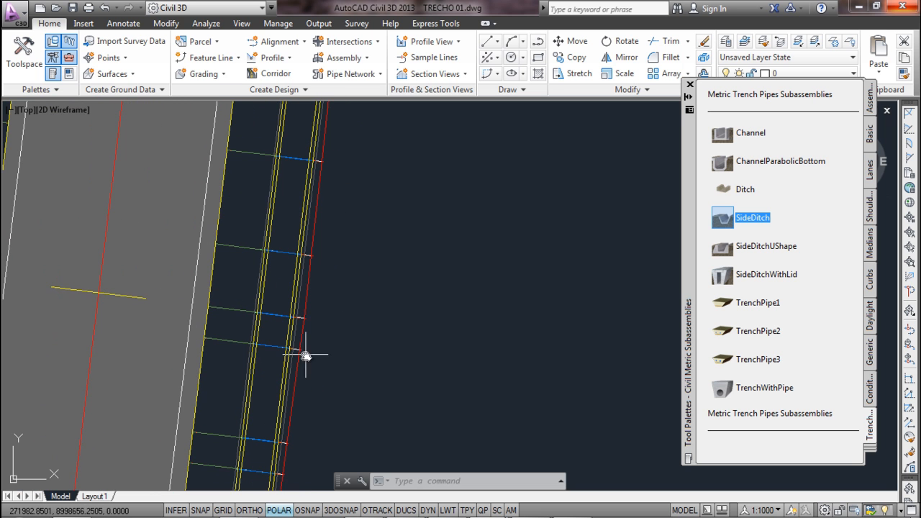
pyautogui.scroll(-6, 279, 326)
pyautogui.moveTo(233, 335)
pyautogui.mouseDown(button='middle')
pyautogui.moveTo(358, 150)
pyautogui.moveTo(370, 102)
pyautogui.mouseUp(button='middle')
pyautogui.scroll(4, 377, 387)
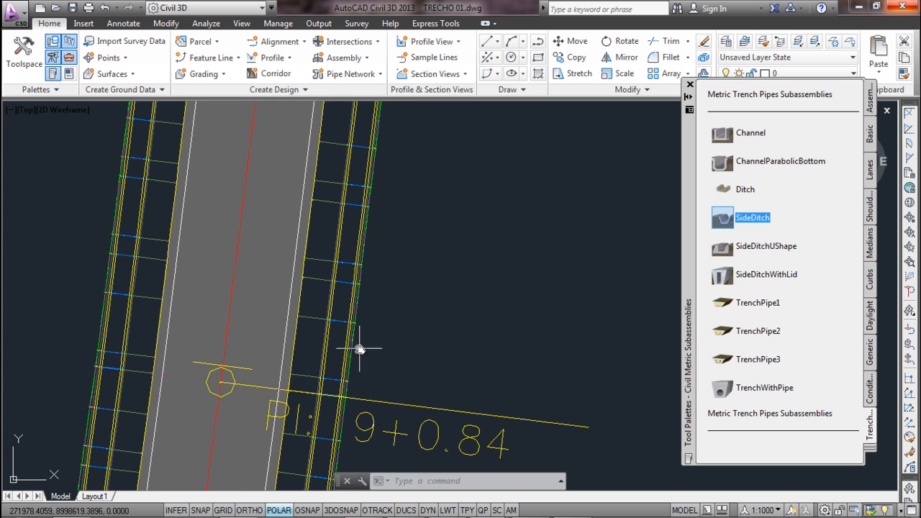
# Examine the east-side ditch links and the outer slope line around PI 9+0.84, following the corridor south past the ditch's end
pyautogui.scroll(5, 358, 349)
pyautogui.scroll(2, 446, 240)
pyautogui.scroll(-2, 388, 210)
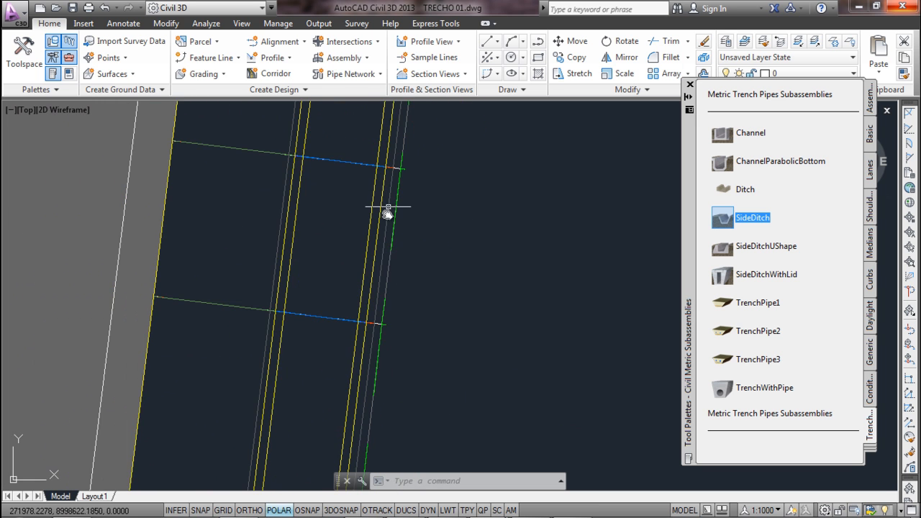
pyautogui.scroll(-5, 354, 314)
pyautogui.scroll(-2, 355, 265)
pyautogui.moveTo(340, 392); pyautogui.dragTo(362, 204, button='middle')
pyautogui.scroll(-2, 362, 204)
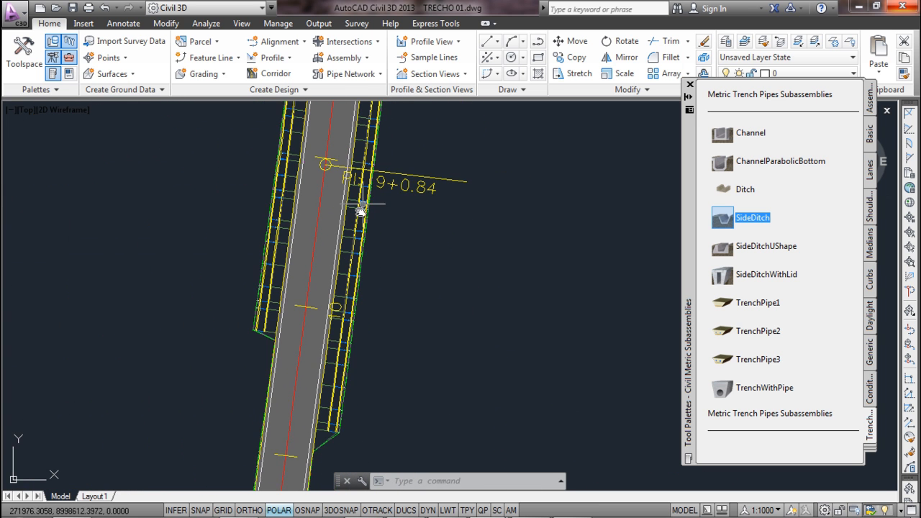
pyautogui.moveTo(349, 442); pyautogui.dragTo(358, 222, button='middle')
pyautogui.moveTo(297, 397)
pyautogui.mouseDown(button='middle')
pyautogui.moveTo(324, 249)
pyautogui.moveTo(345, 243)
pyautogui.mouseUp(button='middle')
pyautogui.scroll(-2, 250, 362)
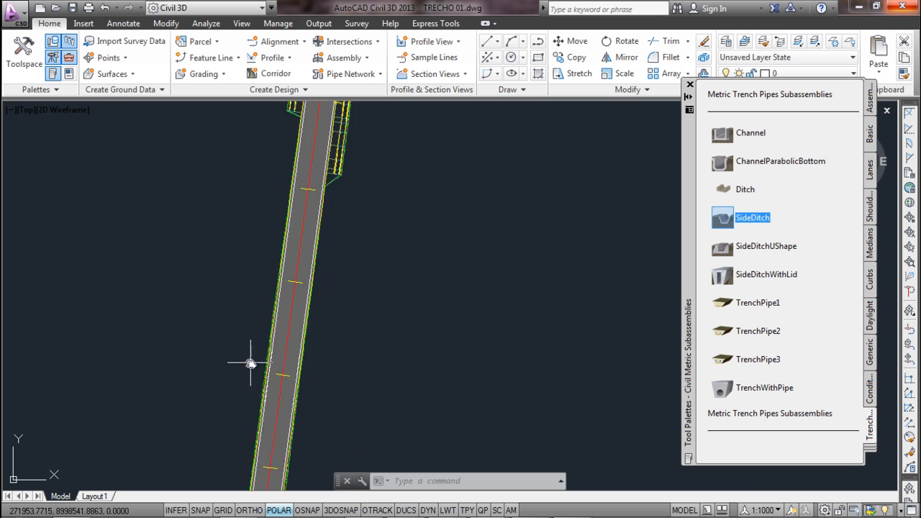
# Examine the corridor's outer green slope lines and short section links on the ditch-free stretch around PI 27+1.14
pyautogui.scroll(2, 312, 341)
pyautogui.scroll(2, 234, 306)
pyautogui.scroll(-4, 233, 305)
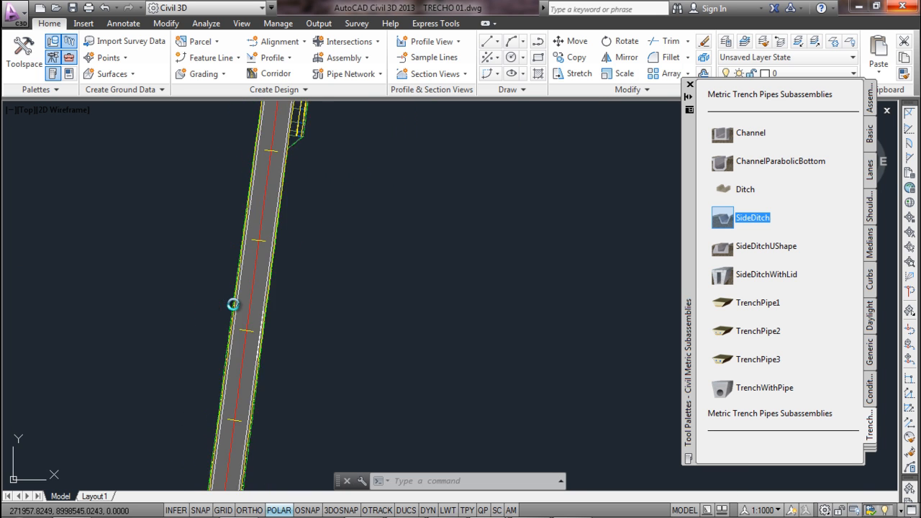
pyautogui.scroll(1, 257, 212)
pyautogui.scroll(5, 260, 267)
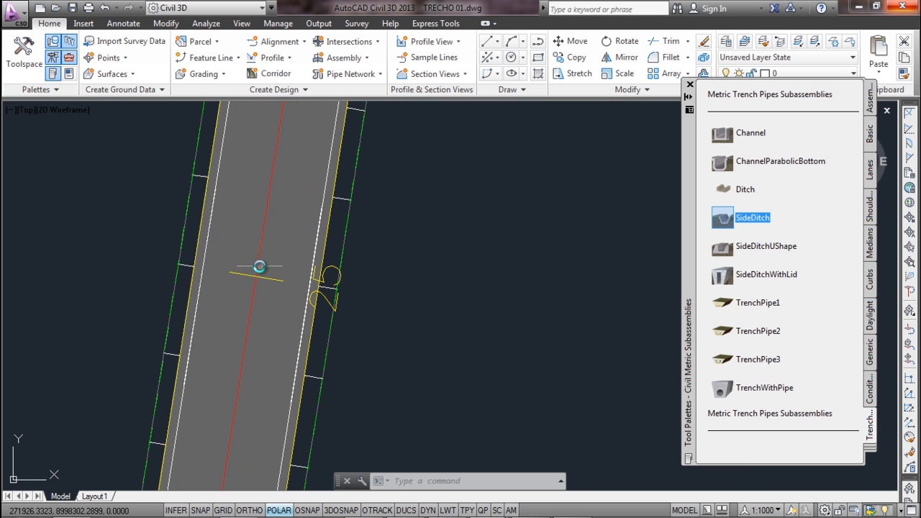
pyautogui.scroll(-5, 340, 263)
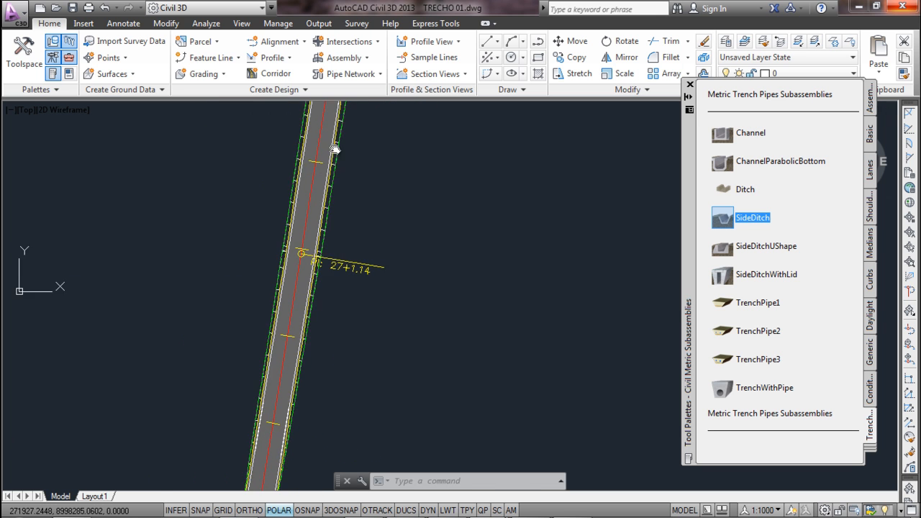
pyautogui.scroll(5, 309, 203)
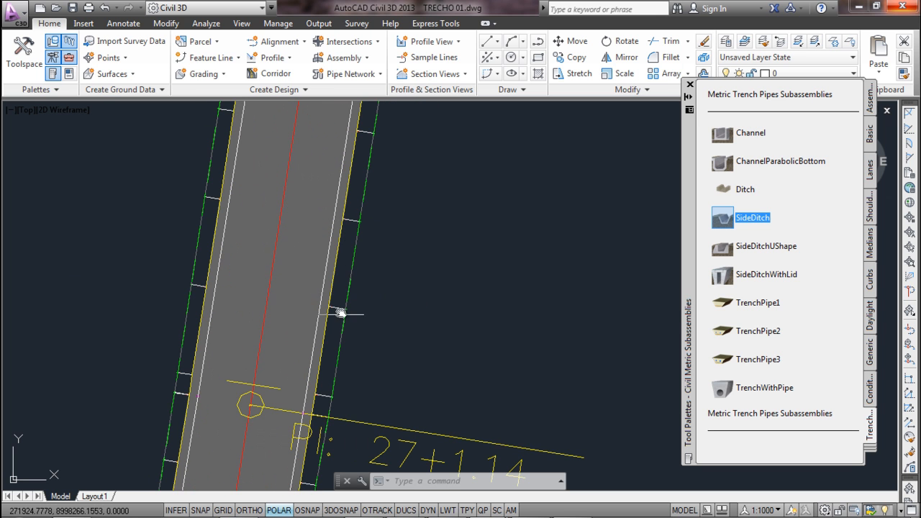
pyautogui.moveTo(339, 312); pyautogui.dragTo(367, 144, button='middle')
pyautogui.scroll(1, 346, 276)
pyautogui.scroll(3, 346, 275)
pyautogui.scroll(-3, 335, 273)
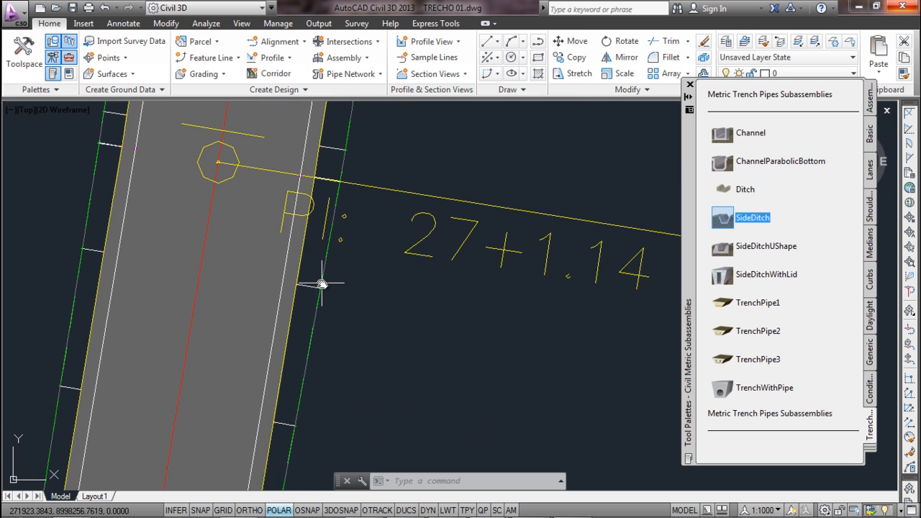
pyautogui.click(320, 284)
pyautogui.scroll(-4, 302, 283)
pyautogui.rightClick(319, 281)
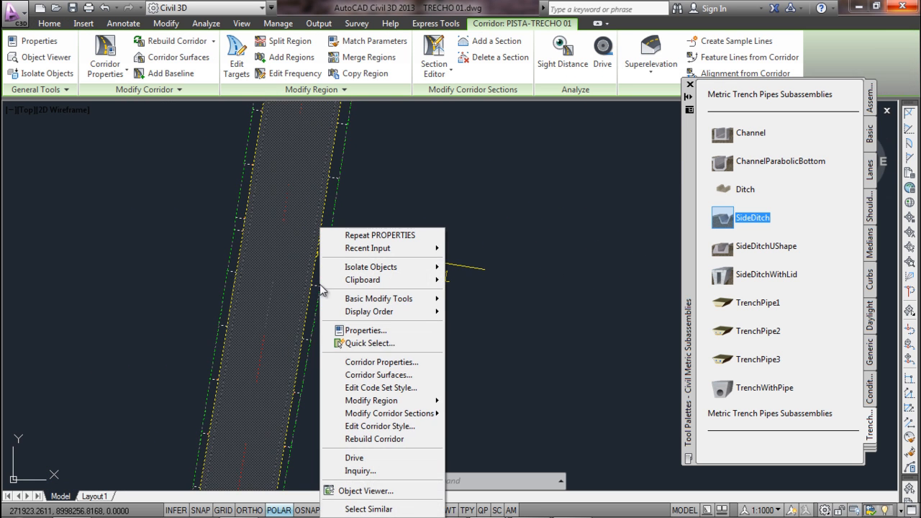
pyautogui.press('Escape')
pyautogui.press('Escape')
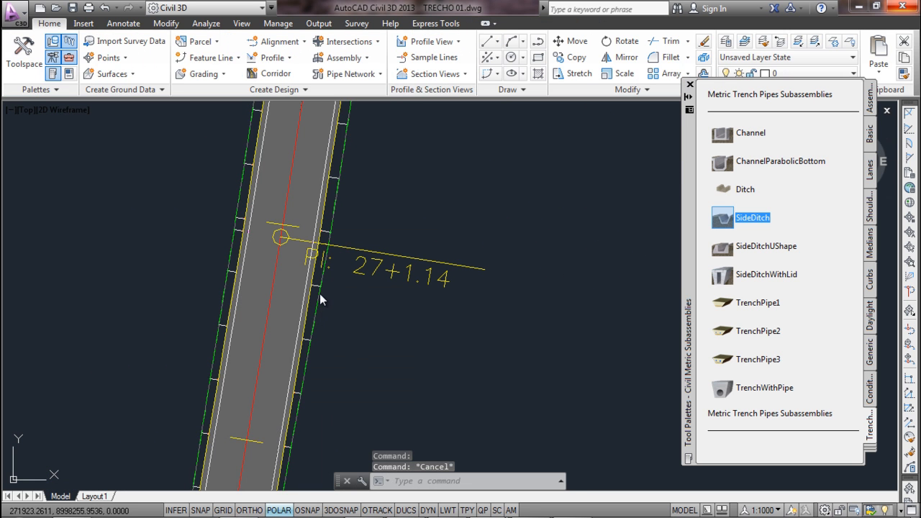
# Open the properties of corridor PISTA-TRECHO 01 and review its feature line codes OFFSET_ATERRO, JUNTA_CORTE and OFFSET_CORTE
pyautogui.click(319, 294)
pyautogui.rightClick(330, 296)
pyautogui.click(394, 135)
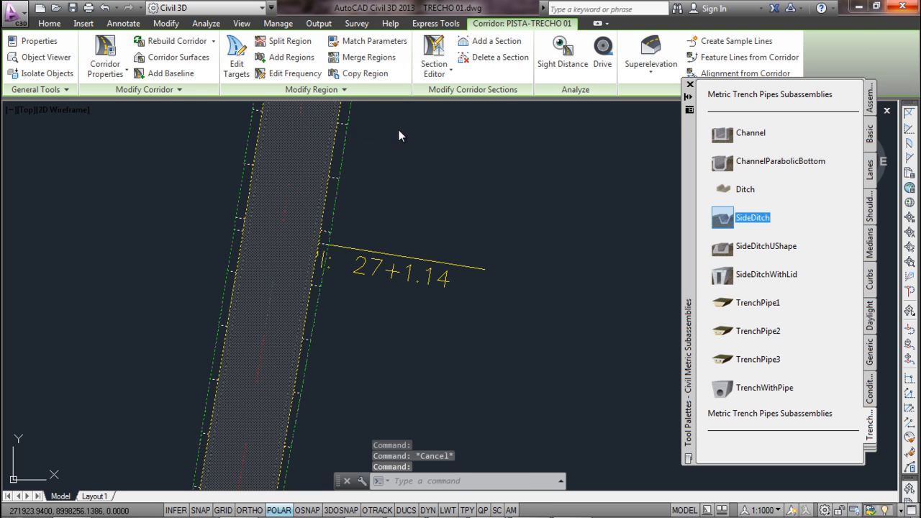
pyautogui.moveTo(504, 98); pyautogui.dragTo(297, 90)
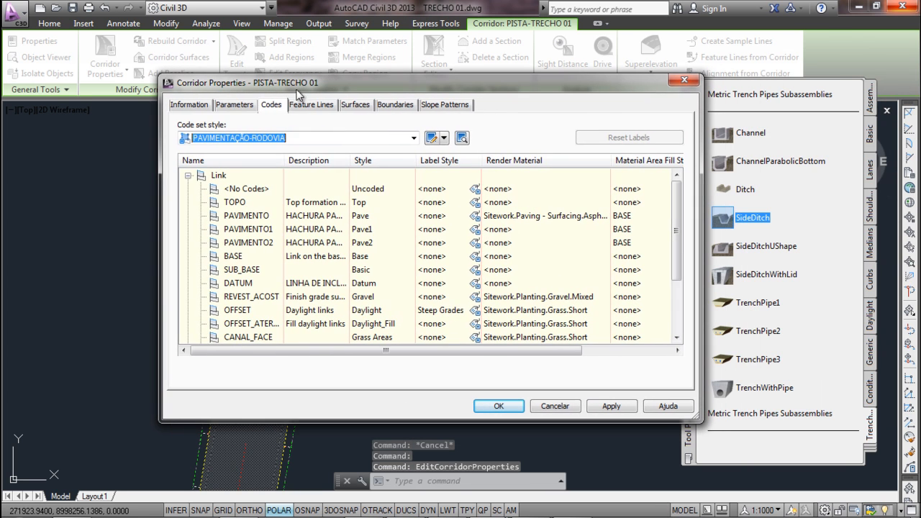
pyautogui.click(319, 105)
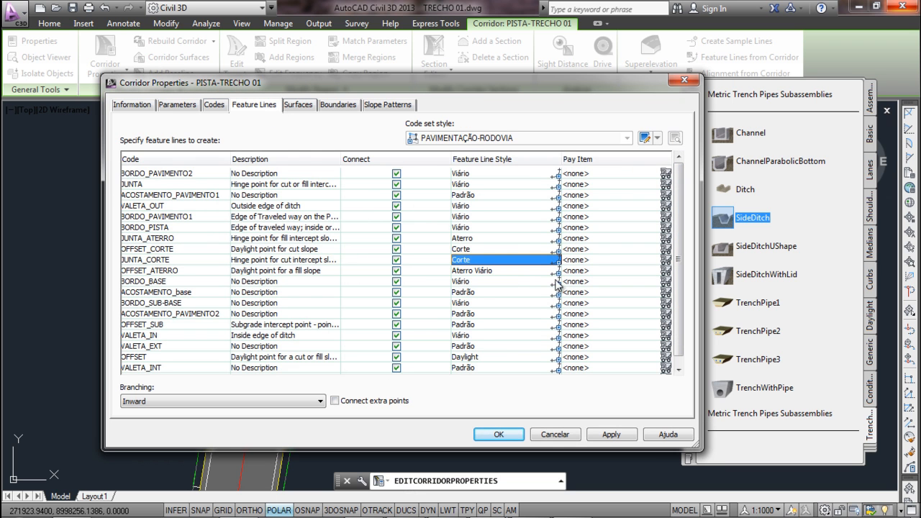
pyautogui.click(154, 270)
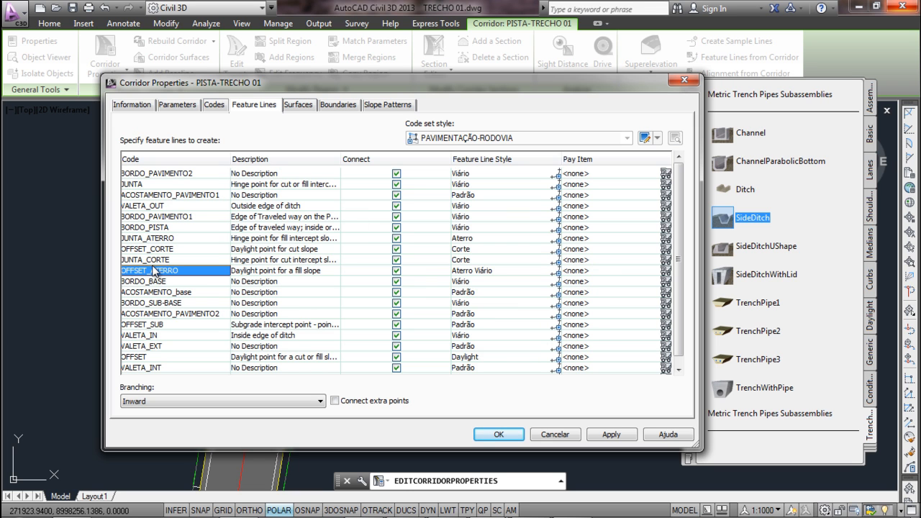
pyautogui.click(157, 260)
pyautogui.click(160, 250)
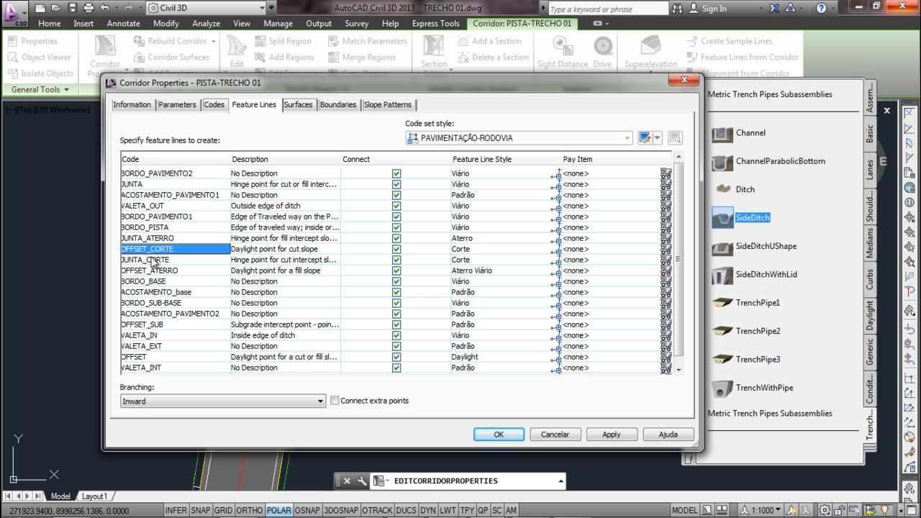
# Open the Corte feature line style of OFFSET_CORTE, inspect its section and plan display settings, and close it
pyautogui.click(554, 252)
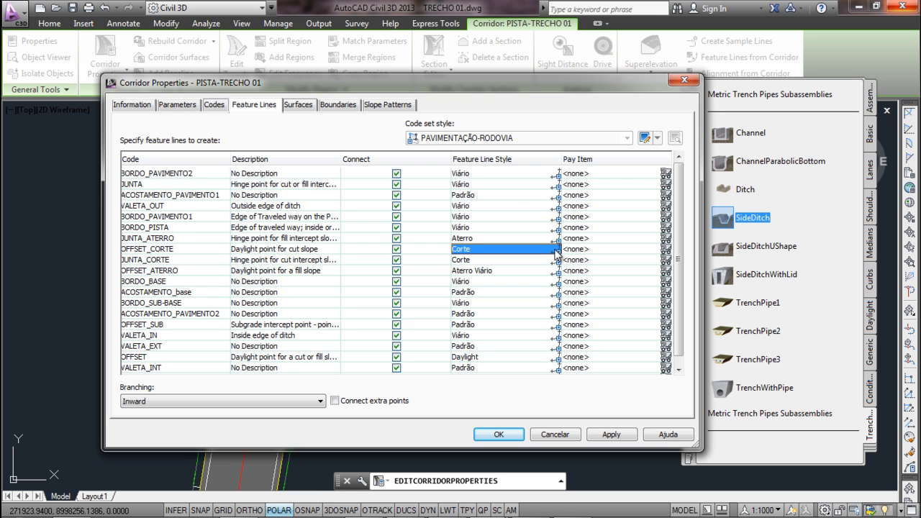
pyautogui.click(557, 250)
pyautogui.click(512, 247)
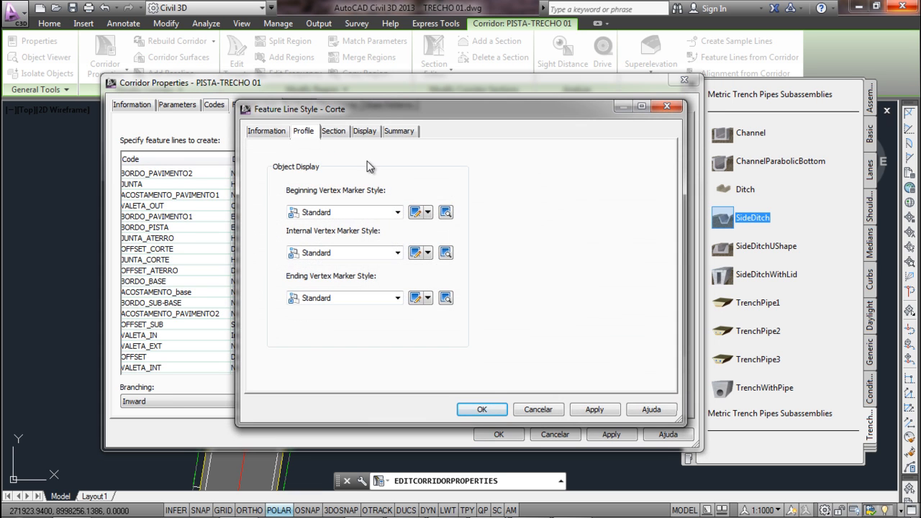
pyautogui.click(334, 132)
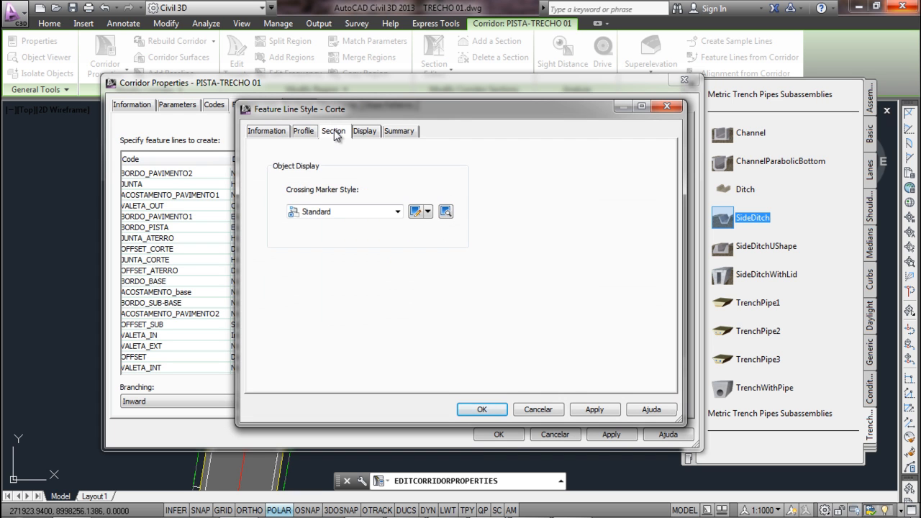
pyautogui.click(362, 132)
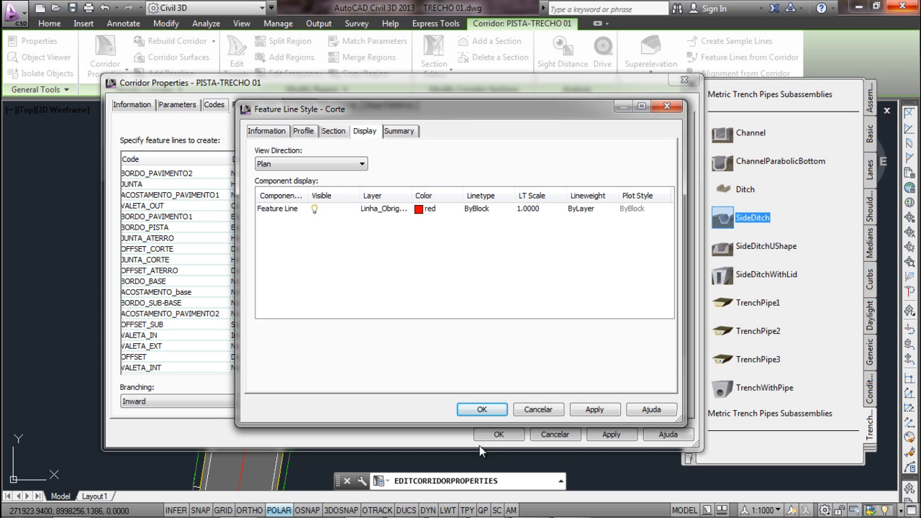
pyautogui.click(482, 409)
pyautogui.click(404, 271)
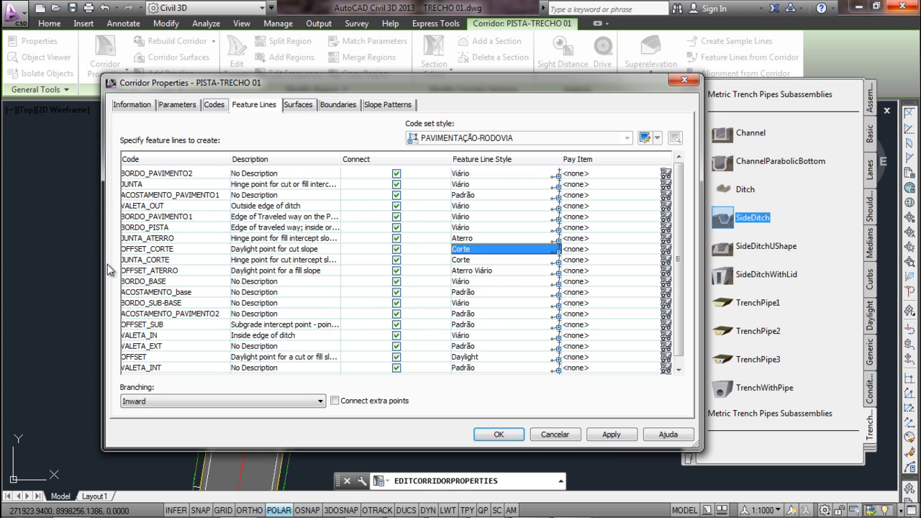
# Inspect the plan display settings of JUNTA_ATERRO's Aterro feature line style, and close the corridor properties
pyautogui.click(162, 272)
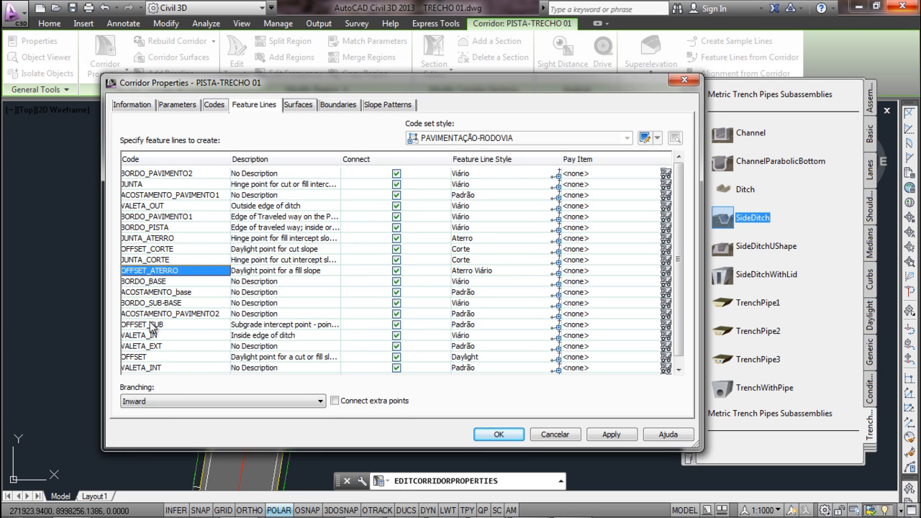
pyautogui.click(532, 239)
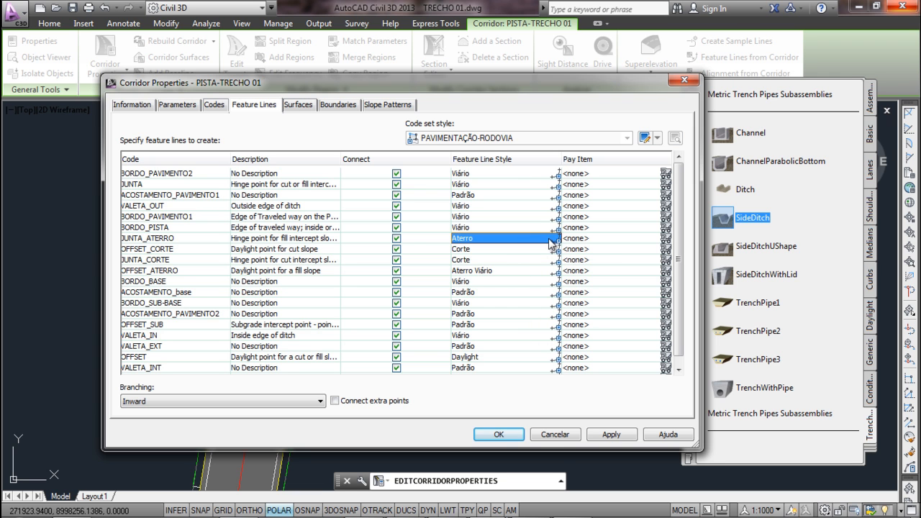
pyautogui.click(557, 239)
pyautogui.click(506, 247)
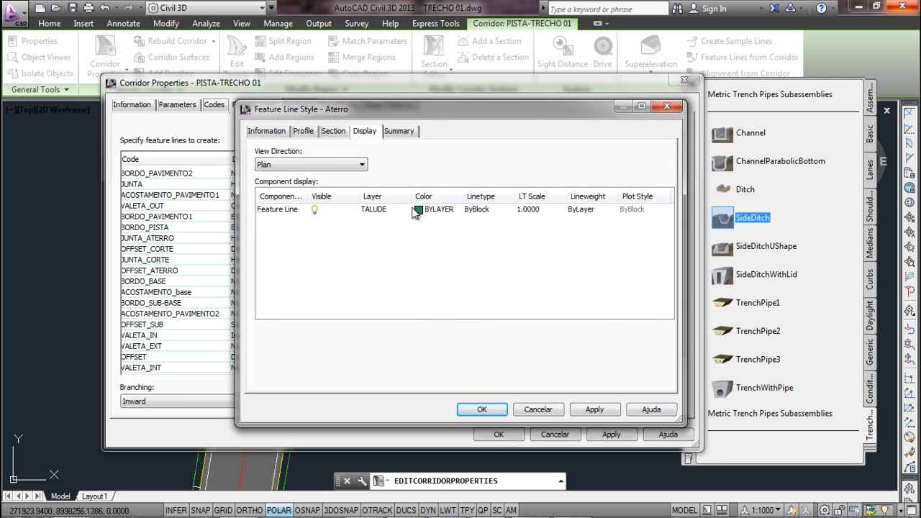
pyautogui.click(481, 409)
pyautogui.click(403, 271)
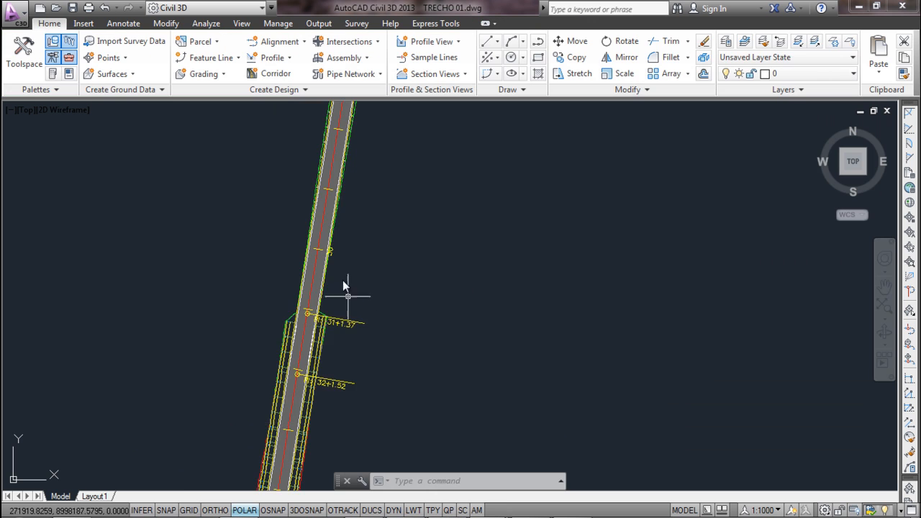
# Follow the corridor north from PI 31+1.37 to PI 23+0.99, examining its green outer fill lines
pyautogui.scroll(4, 346, 250)
pyautogui.moveTo(345, 166); pyautogui.dragTo(331, 399, button='middle')
pyautogui.moveTo(348, 183); pyautogui.dragTo(339, 389, button='middle')
pyautogui.moveTo(404, 189)
pyautogui.mouseDown(button='middle')
pyautogui.moveTo(381, 345)
pyautogui.moveTo(382, 404)
pyautogui.mouseUp(button='middle')
pyautogui.moveTo(380, 289)
pyautogui.mouseDown(button='middle')
pyautogui.moveTo(362, 339)
pyautogui.moveTo(360, 385)
pyautogui.mouseUp(button='middle')
pyautogui.moveTo(396, 165); pyautogui.dragTo(376, 329, button='middle')
pyautogui.scroll(2, 380, 312)
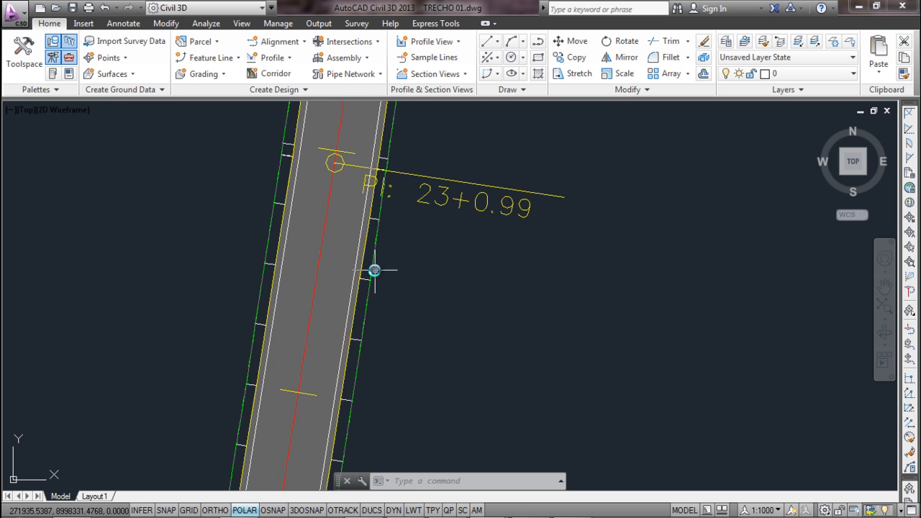
# Inspect the cut stretch near PI 35+2.07, checking its red outer lines and the east-side ditch feature line's code
pyautogui.scroll(-5, 353, 343)
pyautogui.scroll(2, 353, 343)
pyautogui.scroll(2, 374, 305)
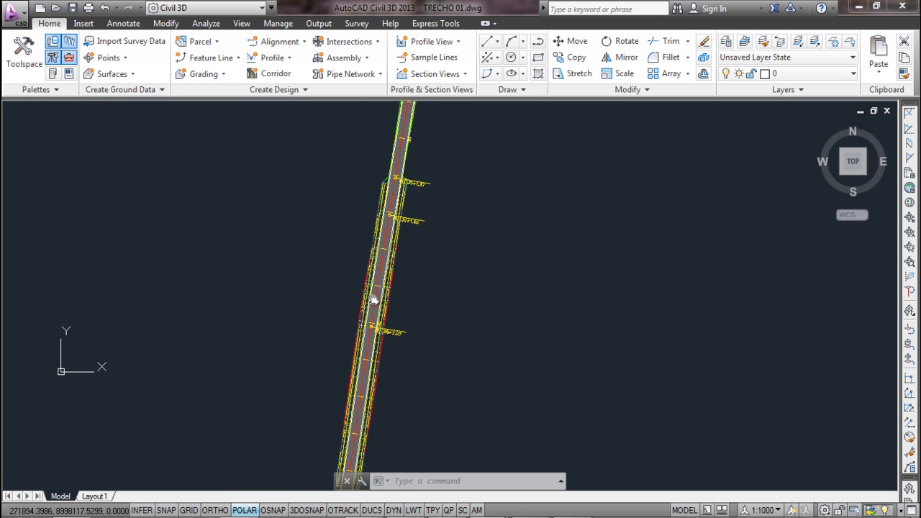
pyautogui.scroll(2, 405, 216)
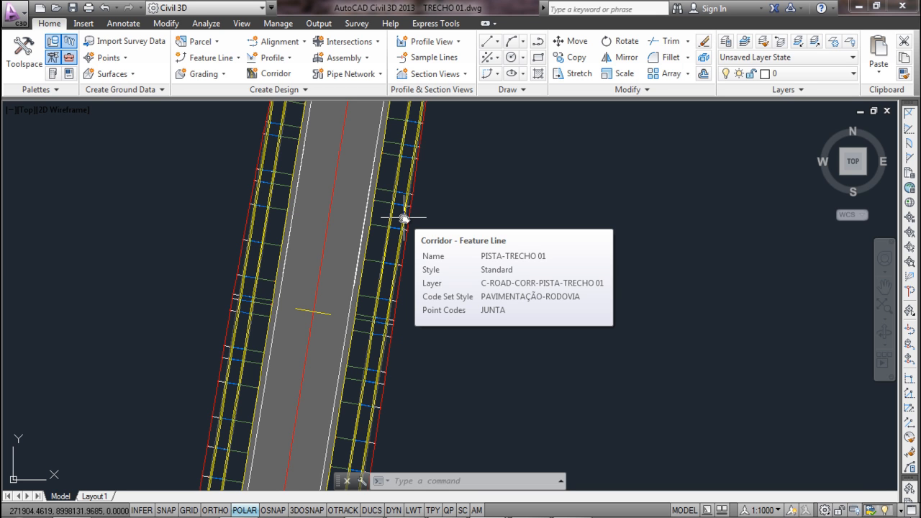
pyautogui.scroll(-1, 406, 216)
pyautogui.scroll(-1, 432, 189)
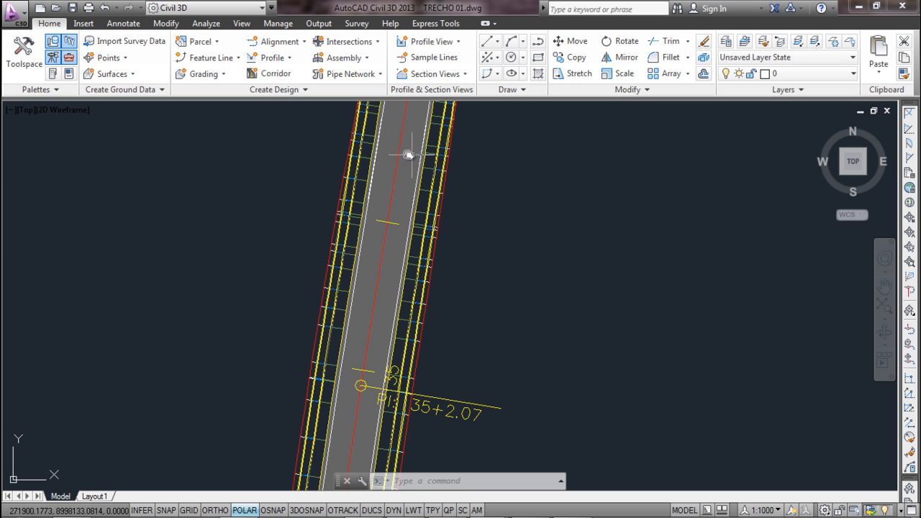
# Open the slope pattern settings of corridor PISTA-TRECHO 01 and start picking the feature lines for a slope pattern
pyautogui.click(420, 236)
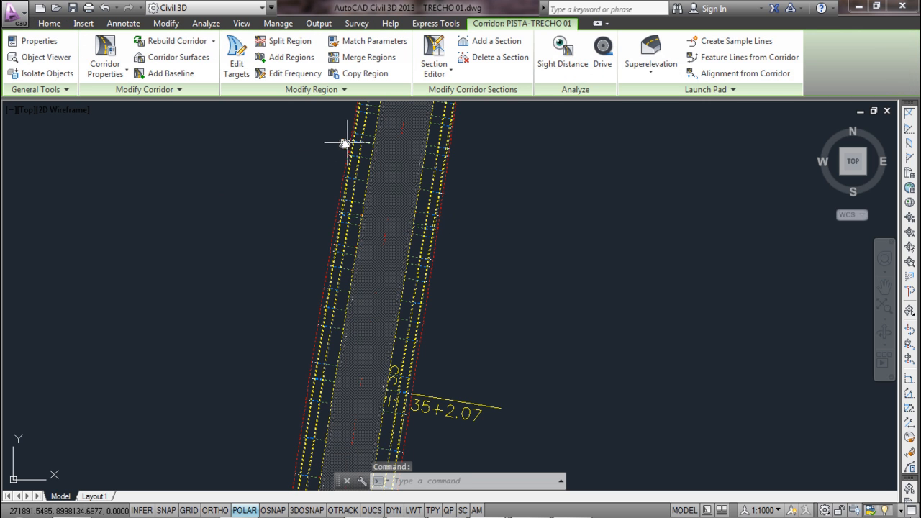
pyautogui.click(302, 93)
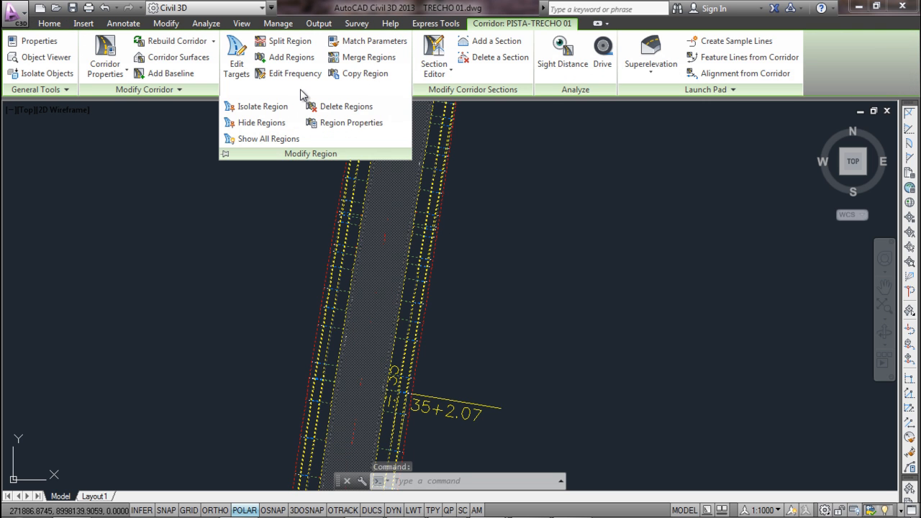
pyautogui.click(177, 89)
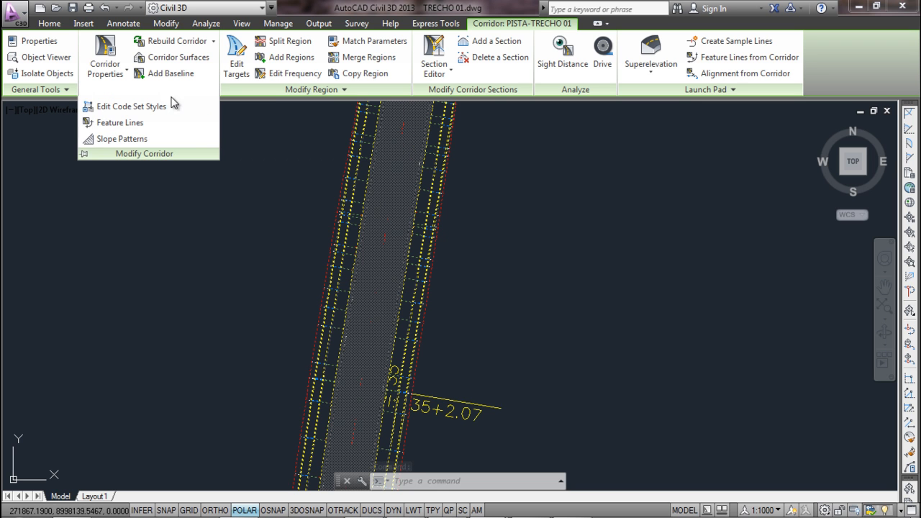
pyautogui.click(133, 140)
pyautogui.moveTo(260, 91); pyautogui.dragTo(470, 81)
pyautogui.click(455, 111)
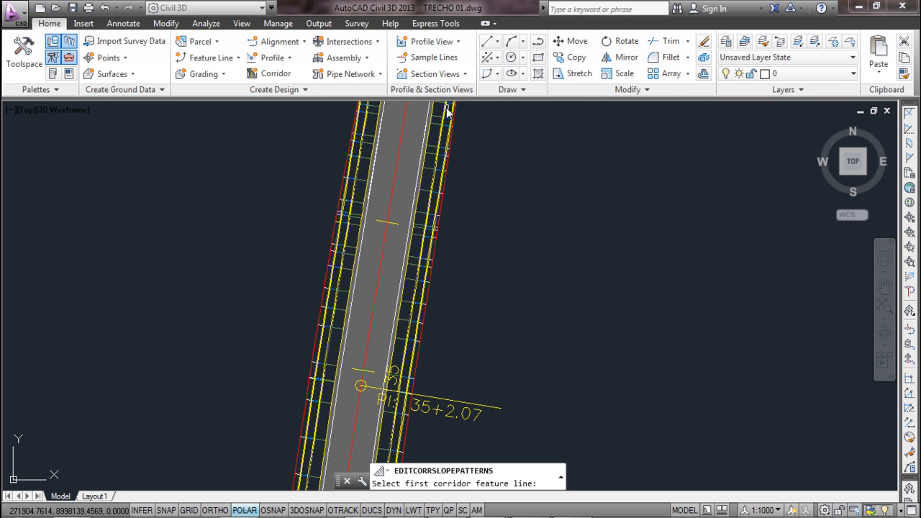
# Define a slope pattern on the corridor's east side between feature lines JUNTA and OFFSET_CORTE
pyautogui.scroll(5, 430, 301)
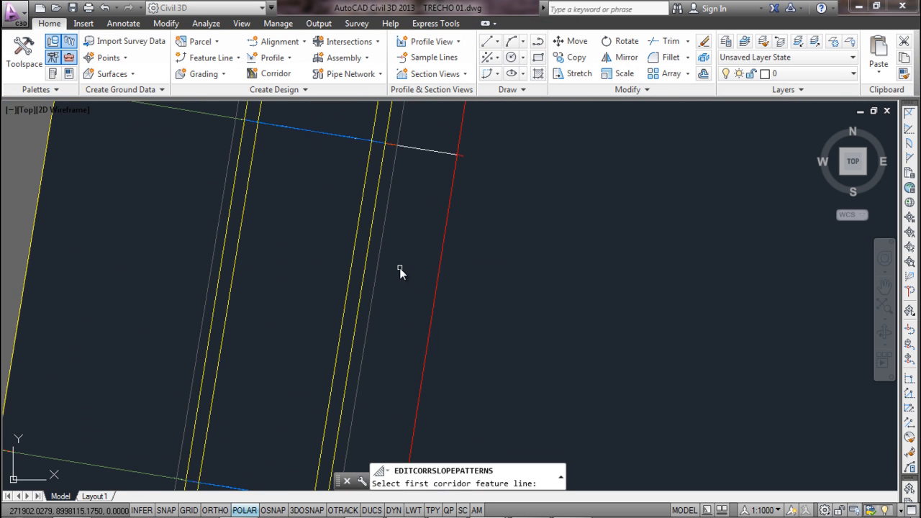
pyautogui.click(380, 253)
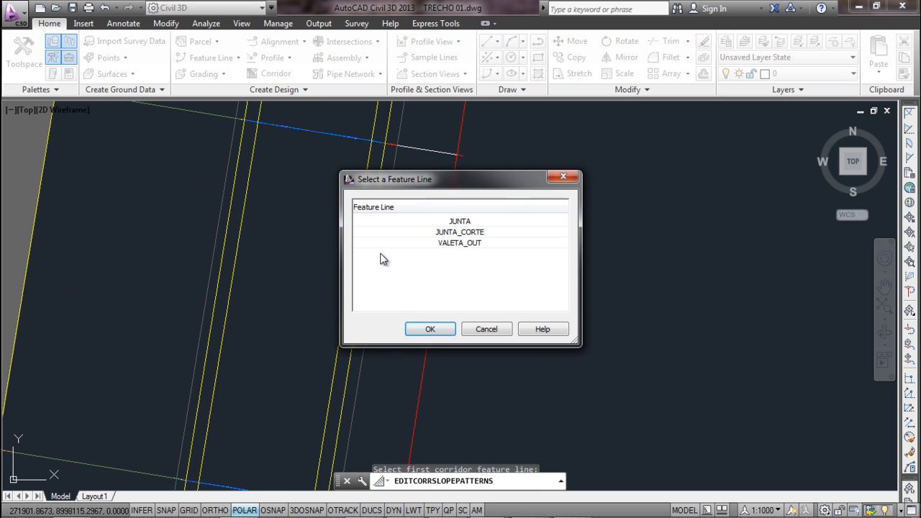
pyautogui.click(430, 331)
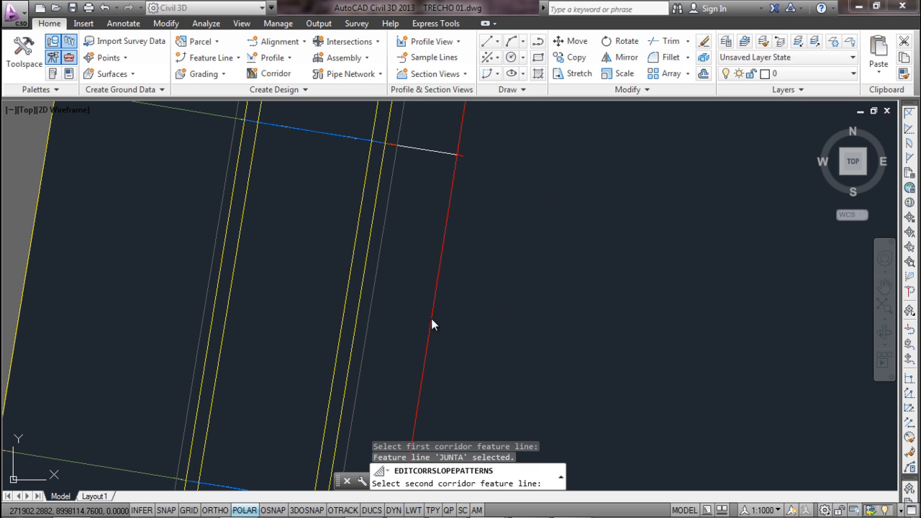
pyautogui.click(431, 318)
pyautogui.click(469, 233)
pyautogui.click(434, 328)
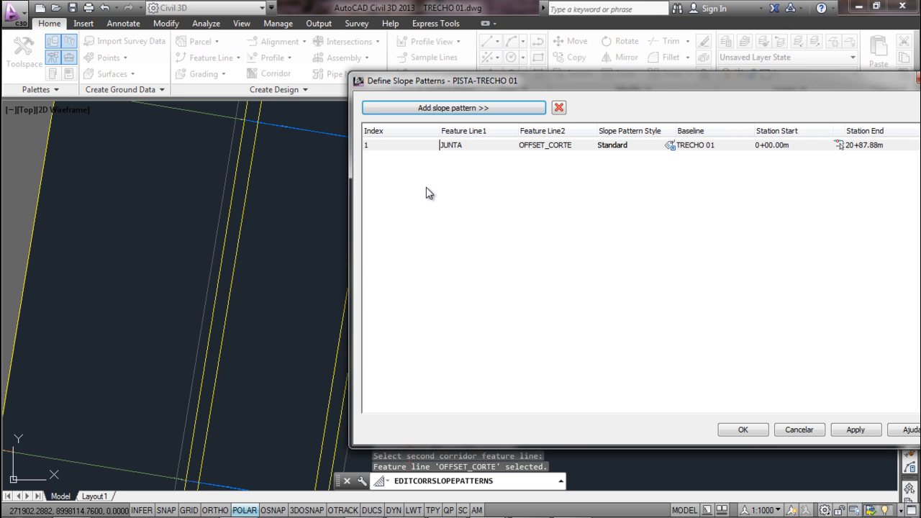
pyautogui.moveTo(582, 87); pyautogui.dragTo(457, 74)
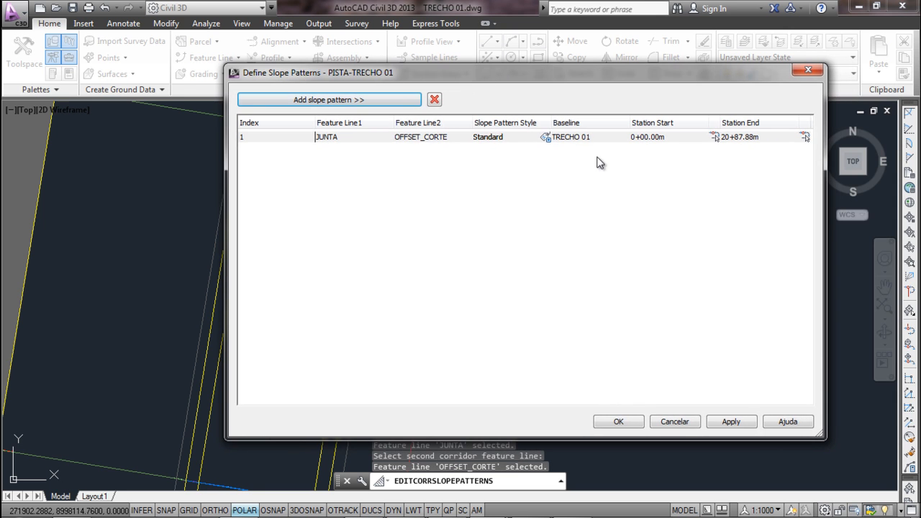
# Choose Corte as the slope pattern style for the JUNTA to OFFSET_CORTE pattern
pyautogui.click(546, 138)
pyautogui.click(486, 246)
pyautogui.click(487, 246)
pyautogui.click(487, 246)
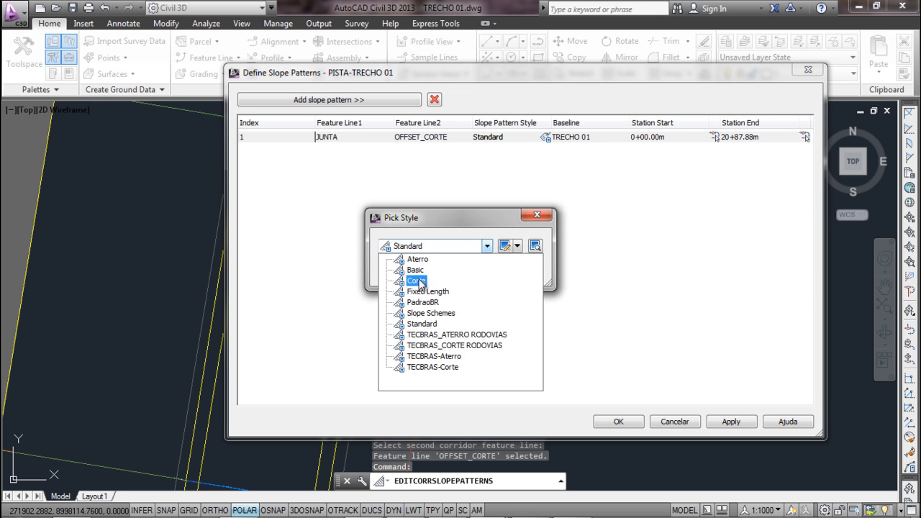
pyautogui.click(418, 281)
# Open the Corte slope pattern style for editing and compare the layout parameters of Component 1 and Component 2
pyautogui.click(505, 246)
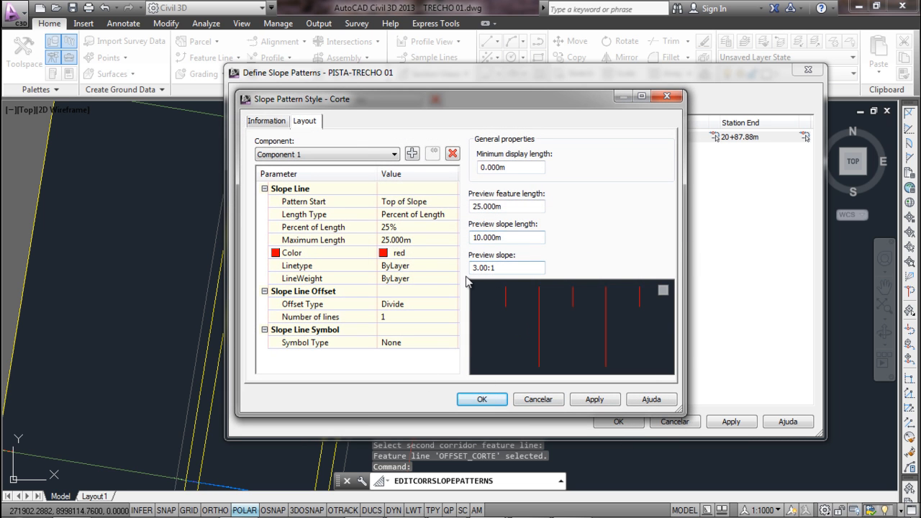
pyautogui.click(386, 155)
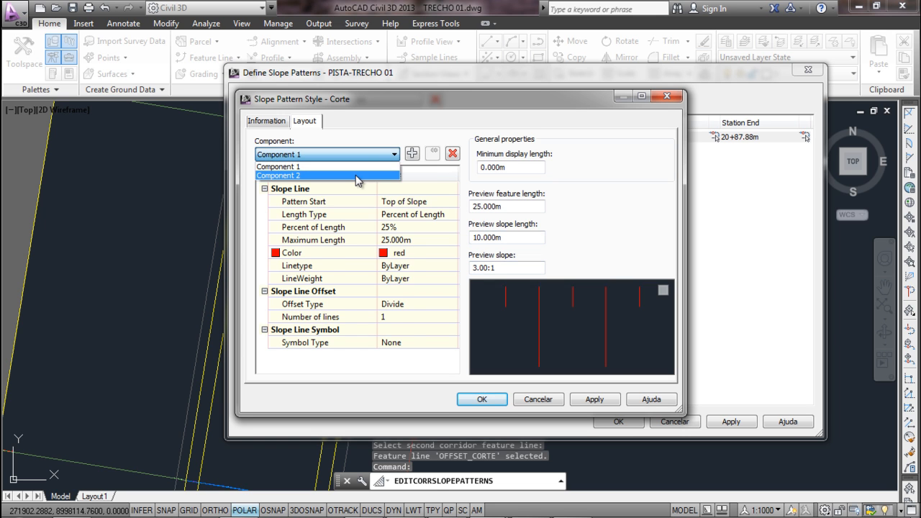
pyautogui.click(359, 173)
pyautogui.click(365, 155)
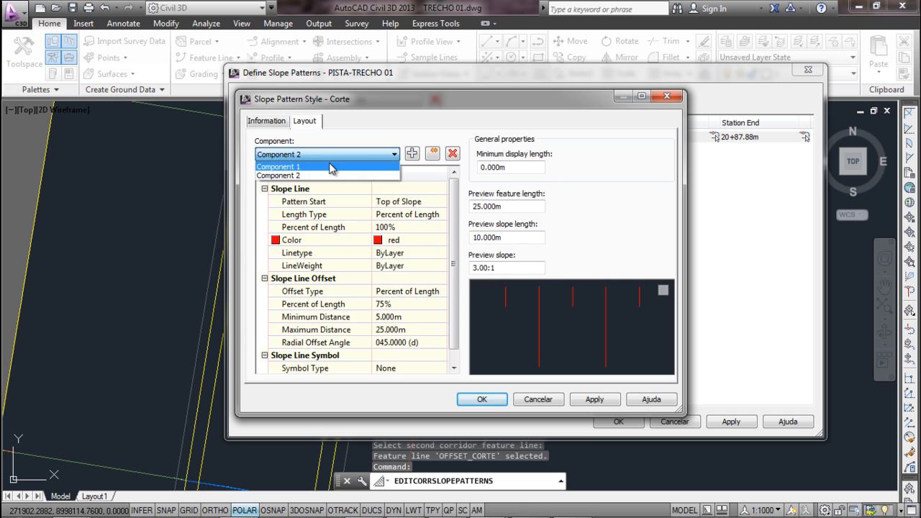
pyautogui.click(349, 164)
# Try 50% and 75% as Component 1's percent of length, and set it back to 25%
pyautogui.click(408, 228)
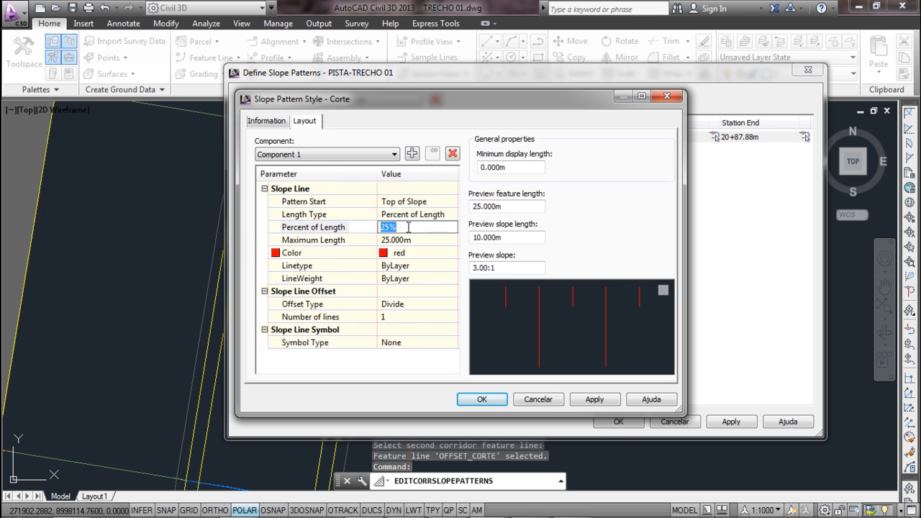
pyautogui.press('Return')
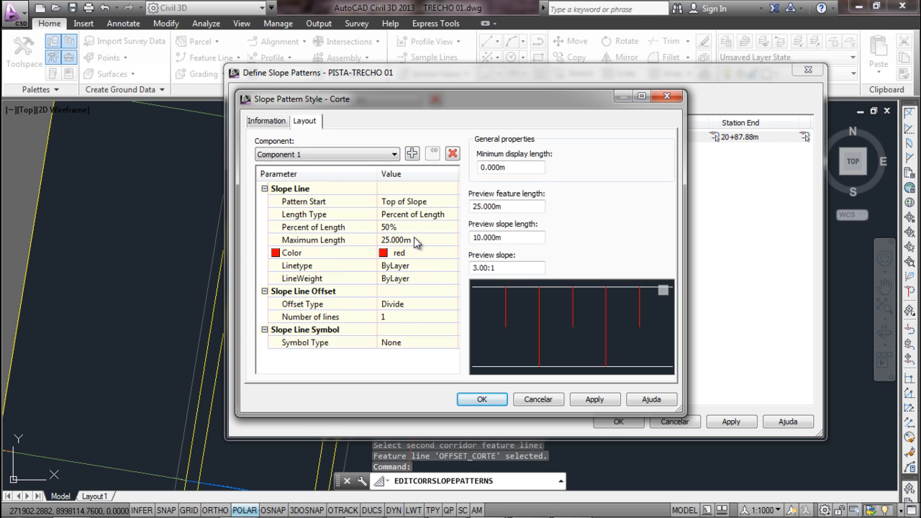
pyautogui.click(404, 227)
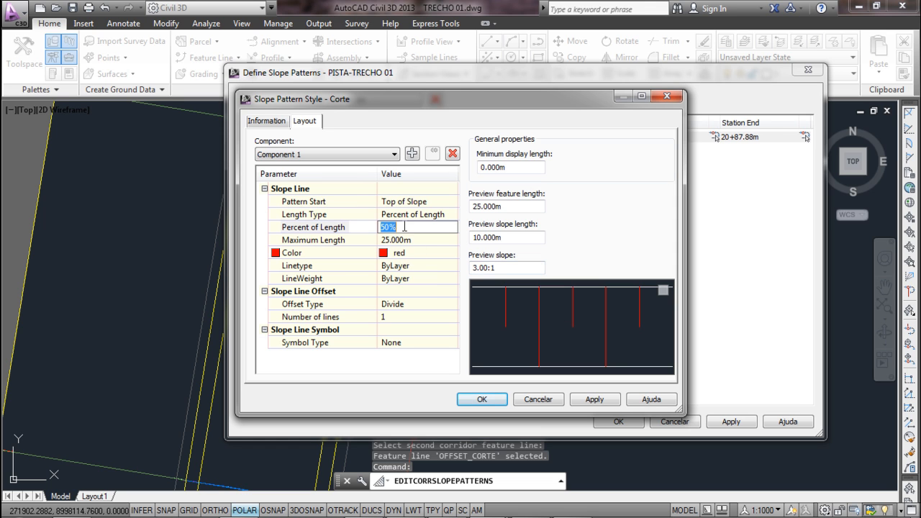
pyautogui.press('Return')
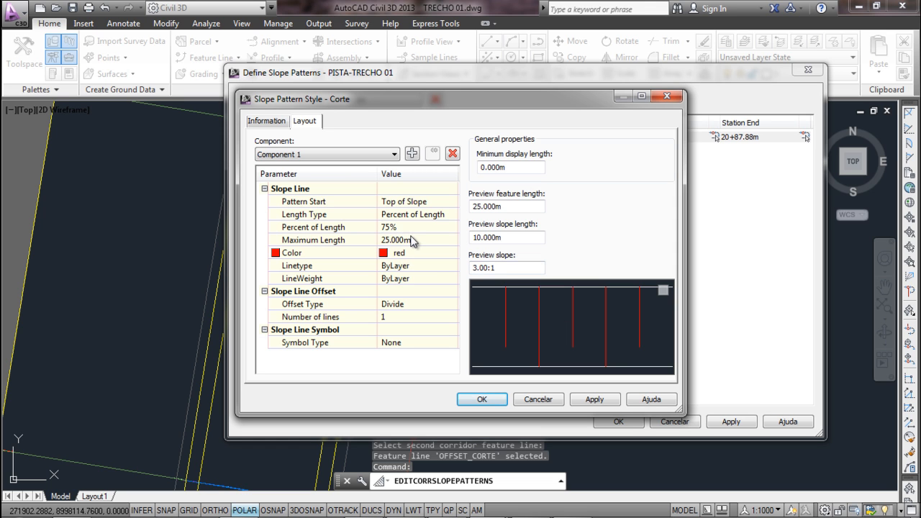
pyautogui.click(402, 228)
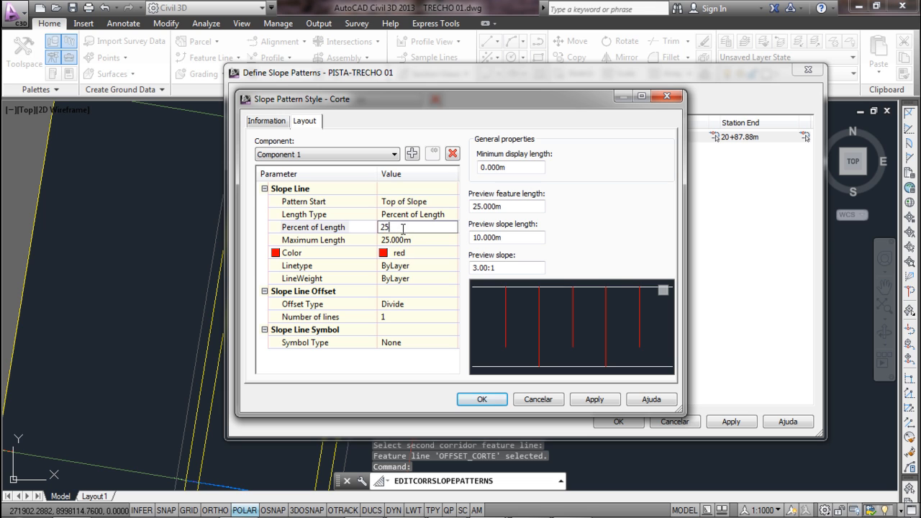
pyautogui.press('Return')
# Check Component 1's maximum length and Component 2's percent of length, and accept the Corte style for the first pattern
pyautogui.click(415, 240)
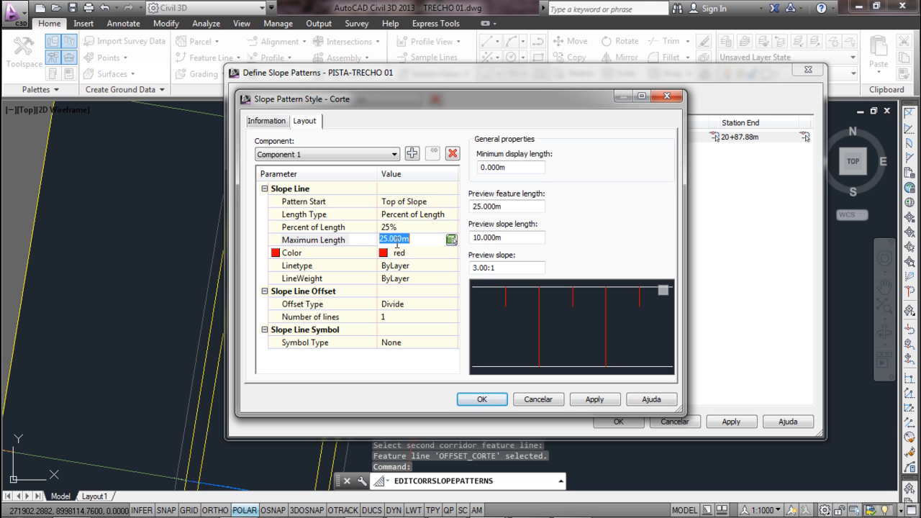
pyautogui.click(436, 270)
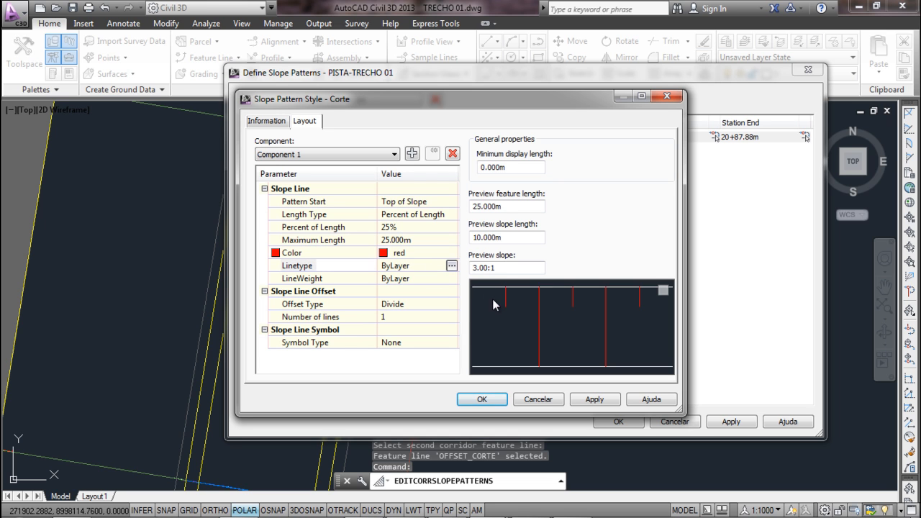
pyautogui.click(352, 154)
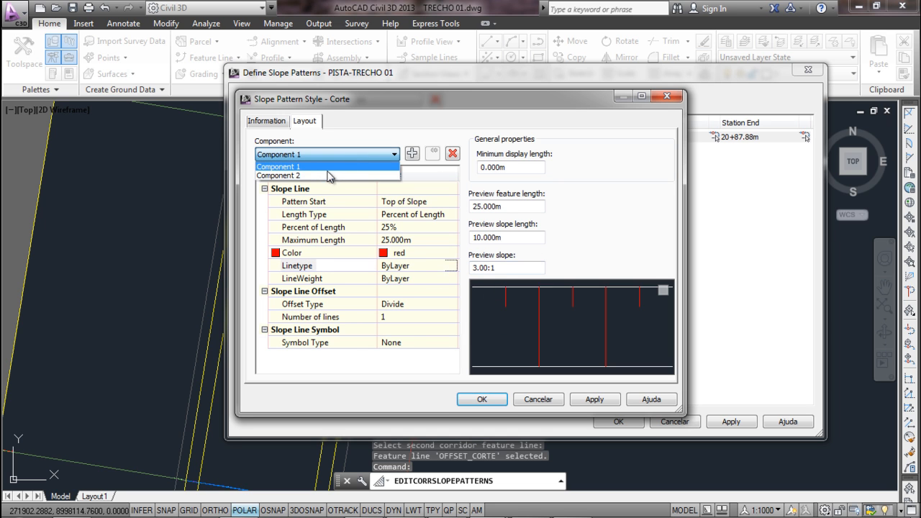
pyautogui.click(326, 175)
pyautogui.click(403, 227)
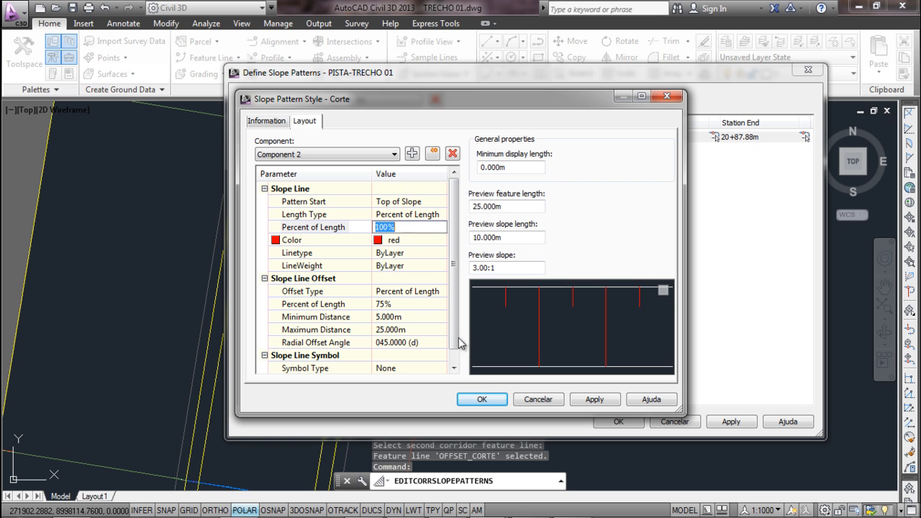
pyautogui.click(482, 399)
pyautogui.click(422, 270)
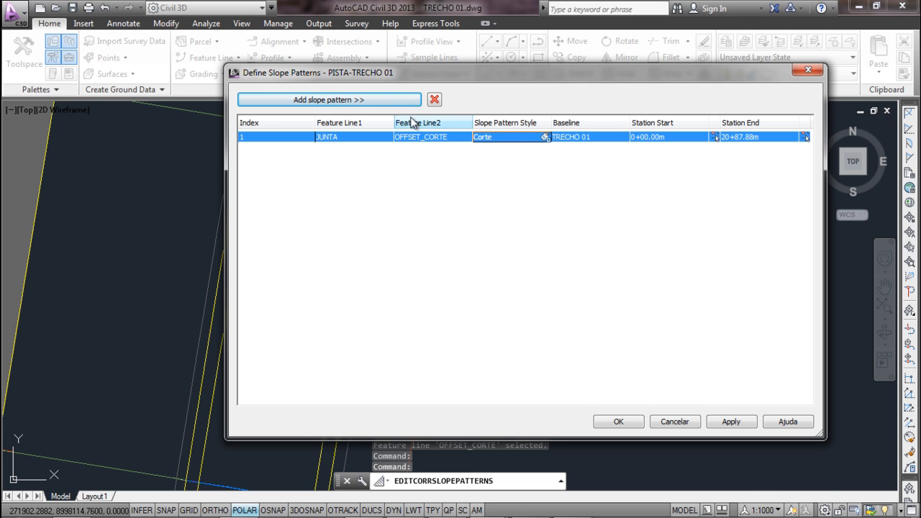
pyautogui.click(391, 98)
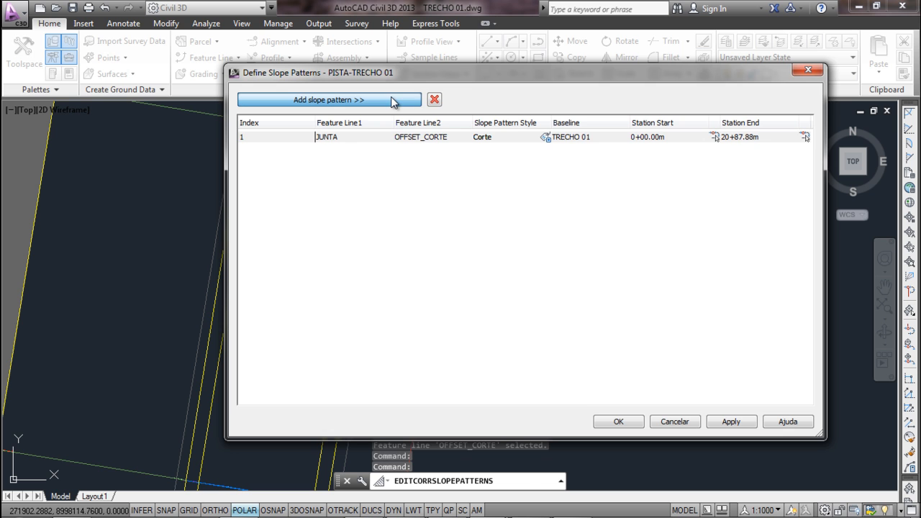
pyautogui.scroll(3, 436, 216)
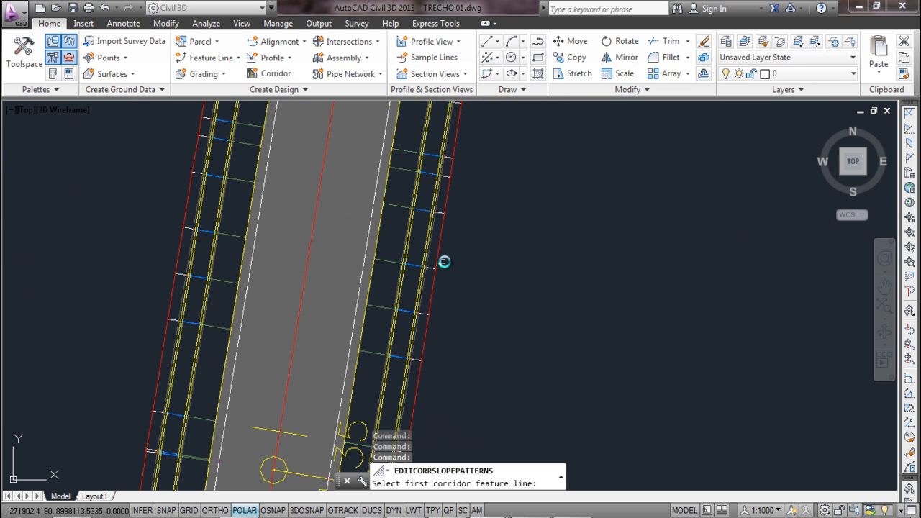
pyautogui.scroll(-6, 442, 266)
pyautogui.moveTo(436, 316); pyautogui.dragTo(399, 249, button='middle')
pyautogui.scroll(5, 439, 191)
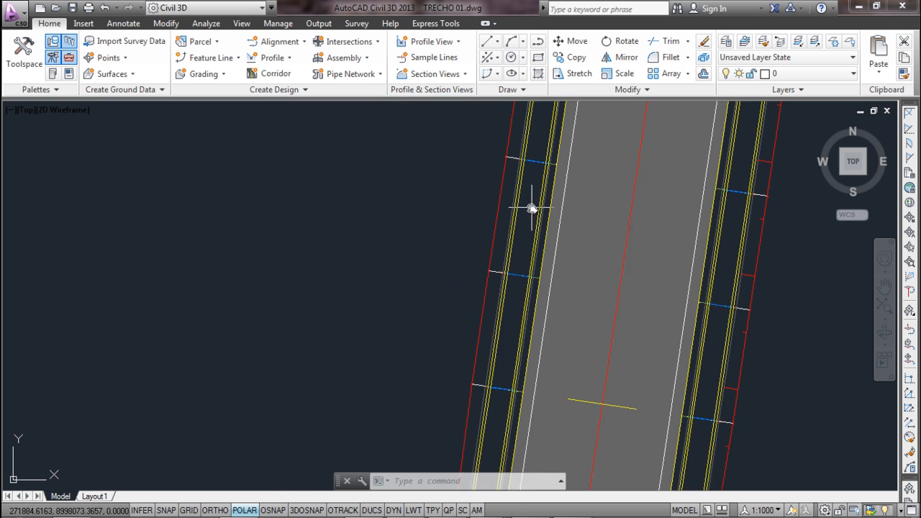
pyautogui.moveTo(531, 206); pyautogui.dragTo(503, 318, button='middle')
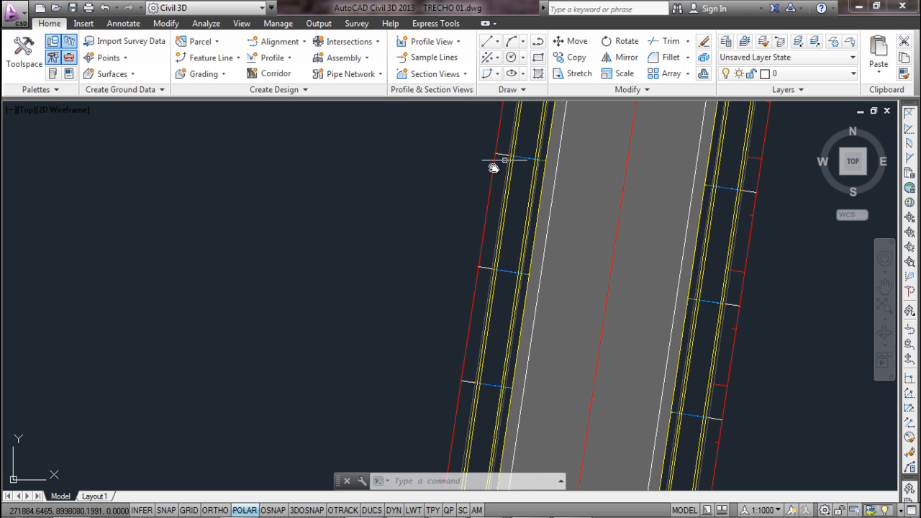
# Add a second slope pattern to corridor PISTA-TRECHO 01 between the west-side JUNTA_CORTE feature line and the outer OFFSET line
pyautogui.click(570, 251)
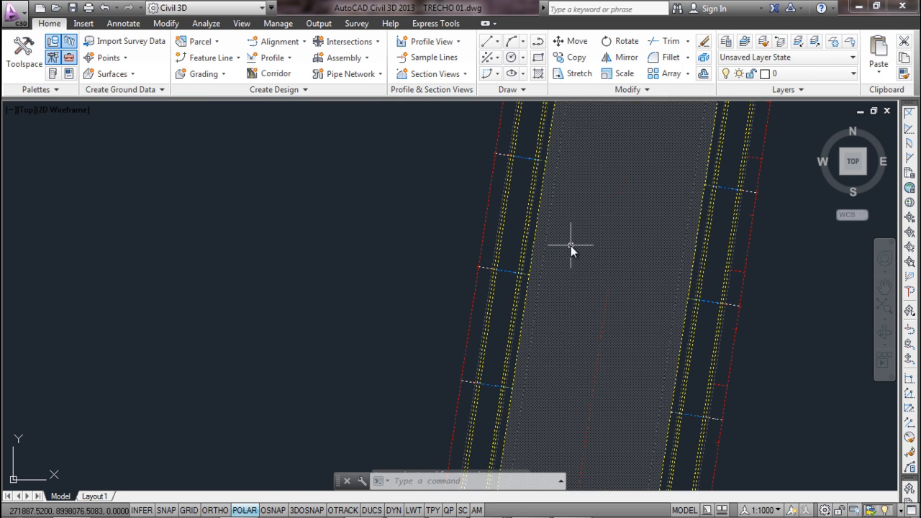
pyautogui.click(119, 92)
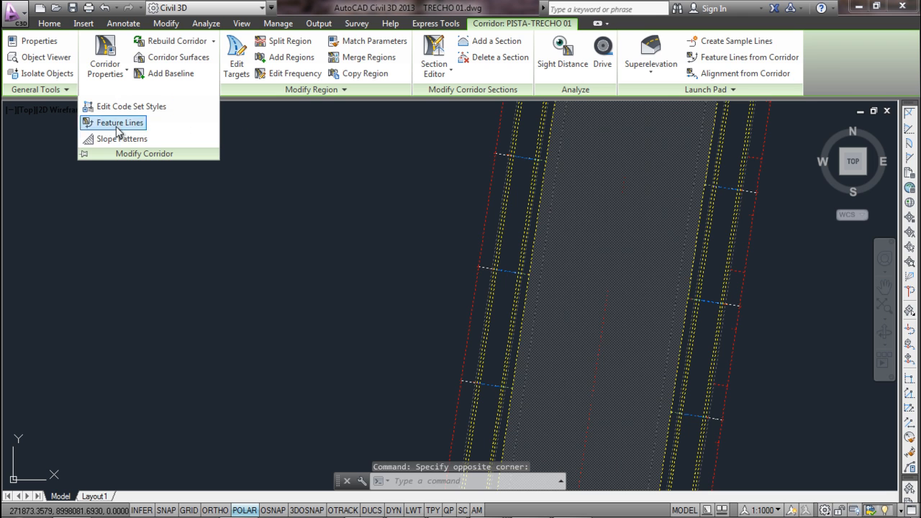
pyautogui.click(117, 138)
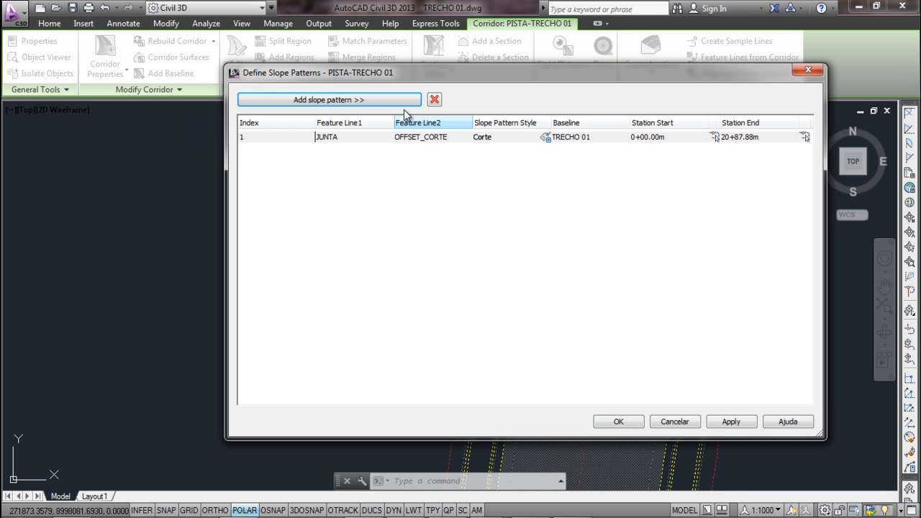
pyautogui.click(365, 102)
pyautogui.scroll(5, 525, 263)
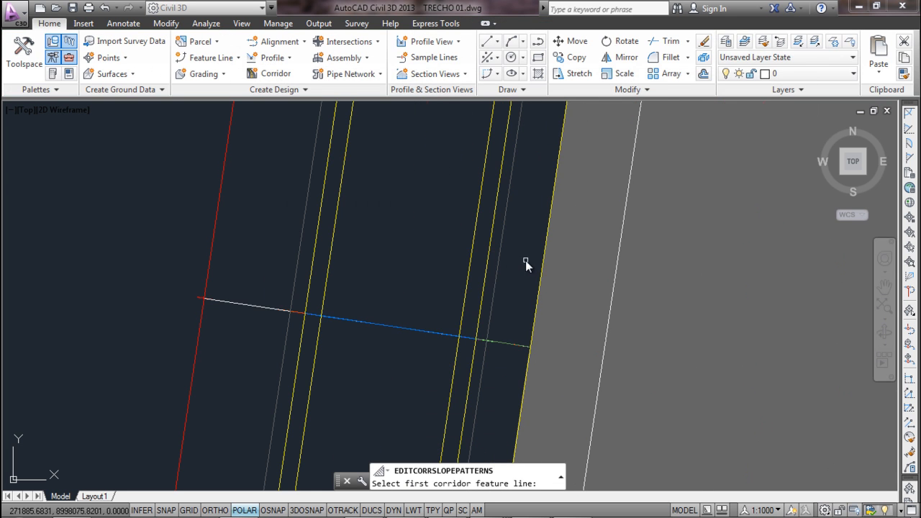
pyautogui.scroll(-3, 474, 254)
pyautogui.scroll(4, 437, 247)
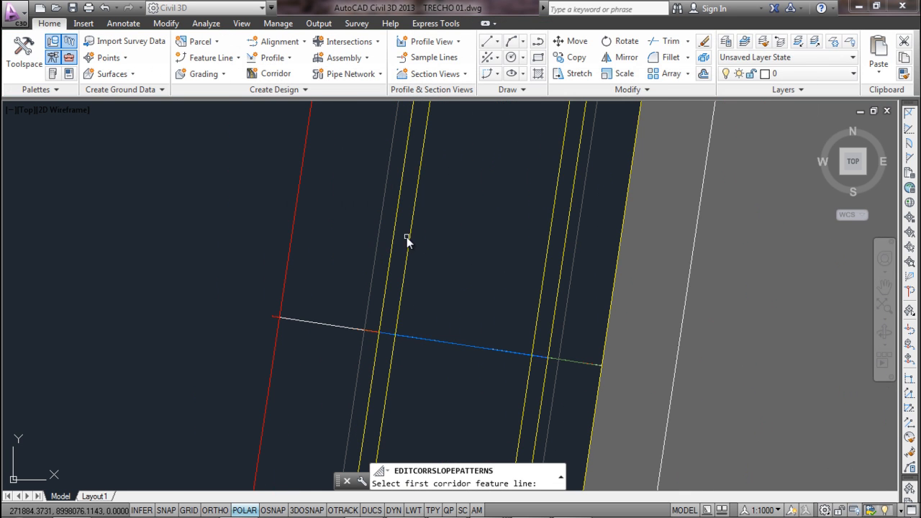
pyautogui.click(380, 235)
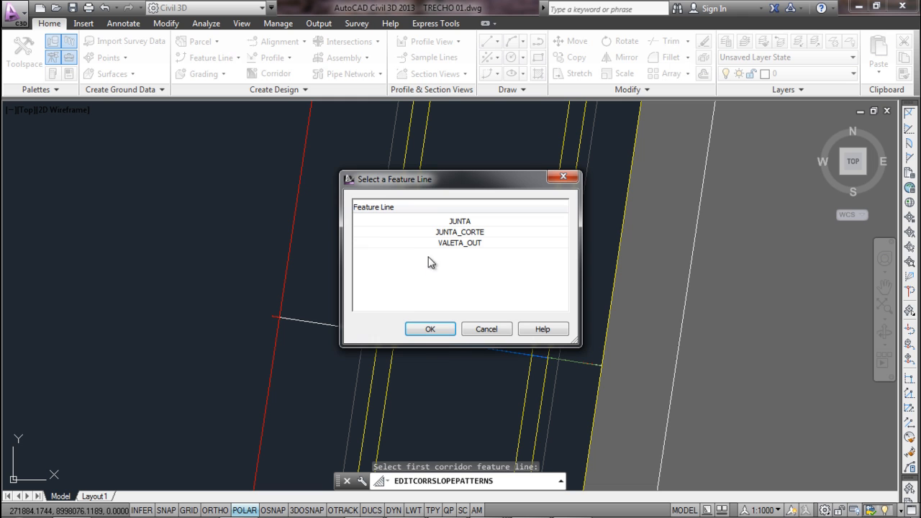
pyautogui.click(439, 232)
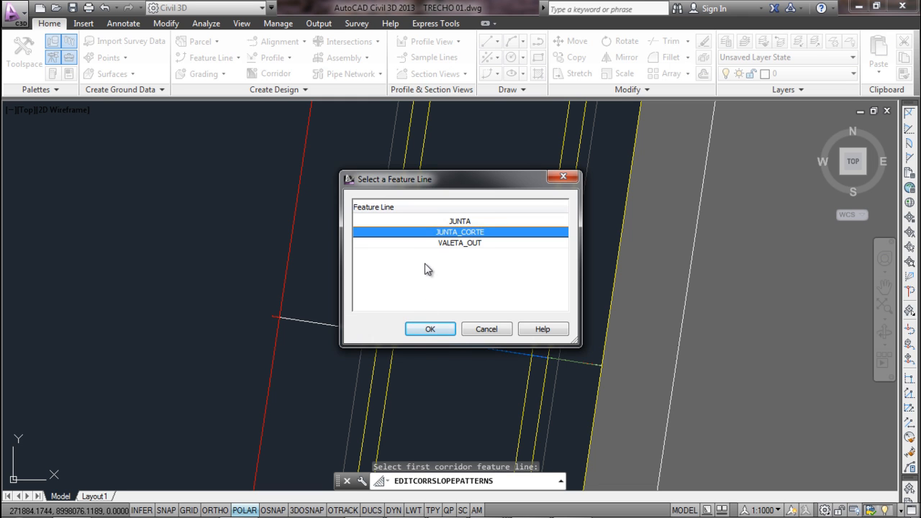
pyautogui.click(428, 329)
pyautogui.click(297, 206)
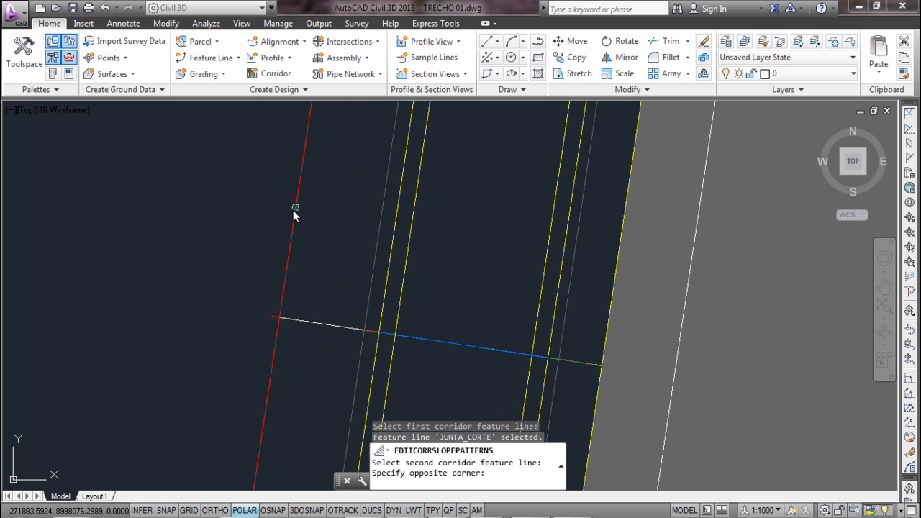
pyautogui.click(293, 210)
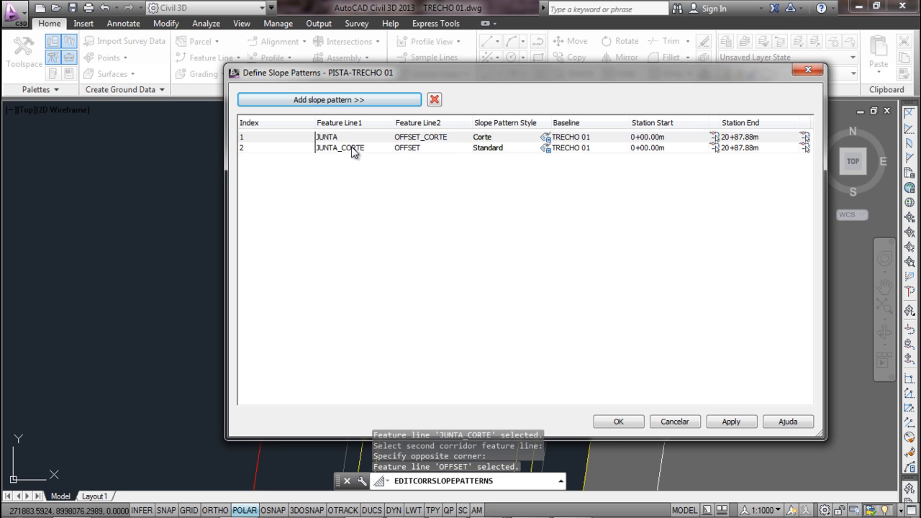
# Assign the Corte style to the JUNTA_CORTE to OFFSET pattern and apply the slope patterns to the corridor
pyautogui.click(411, 149)
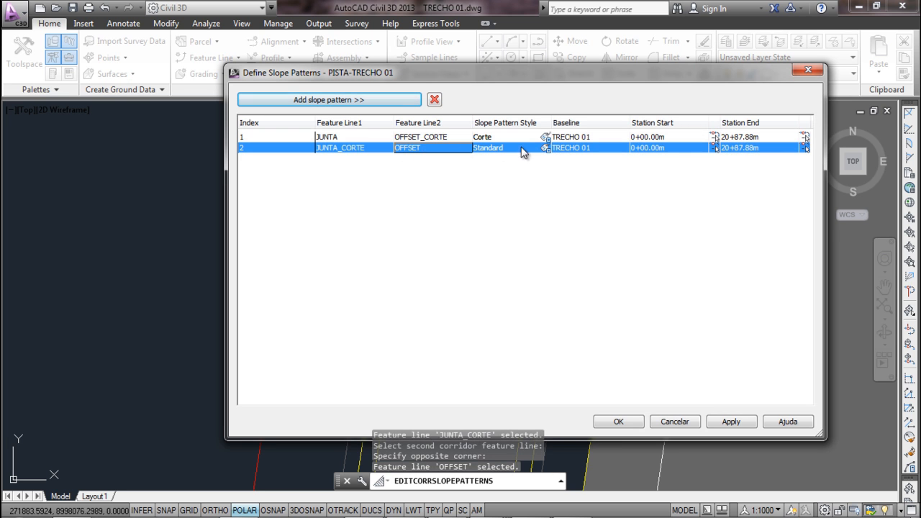
pyautogui.click(544, 148)
pyautogui.click(434, 249)
pyautogui.click(413, 270)
pyautogui.click(406, 274)
pyautogui.click(620, 422)
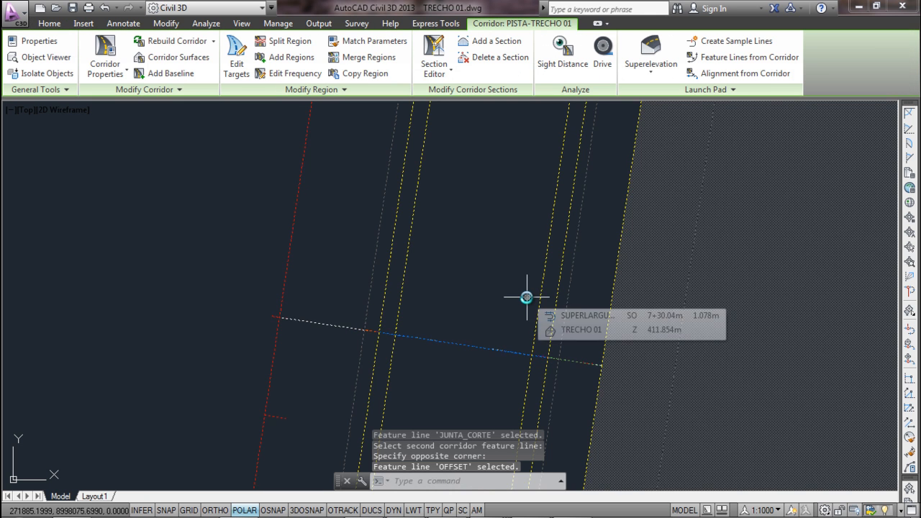
pyautogui.scroll(-2, 385, 288)
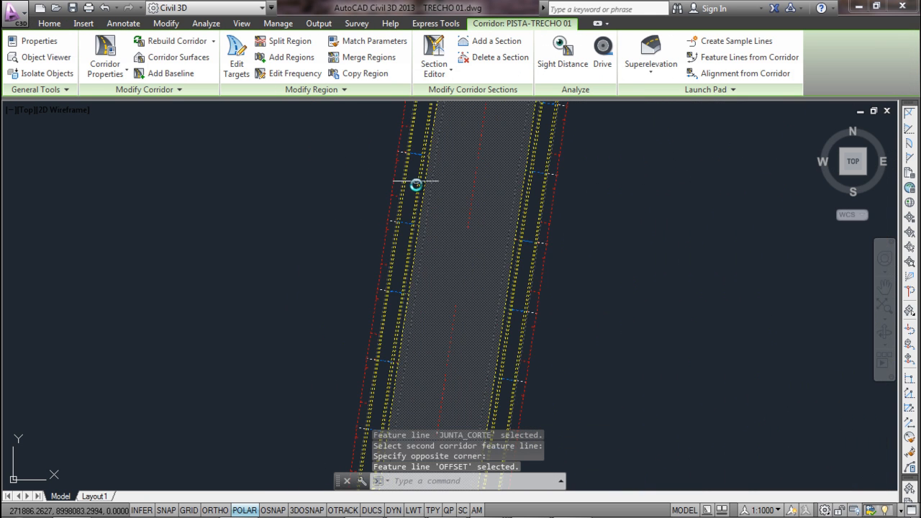
# Examine the cut slope patterns and the fill slopes along both sides of the corridor
pyautogui.press('Escape')
pyautogui.scroll(-2, 529, 201)
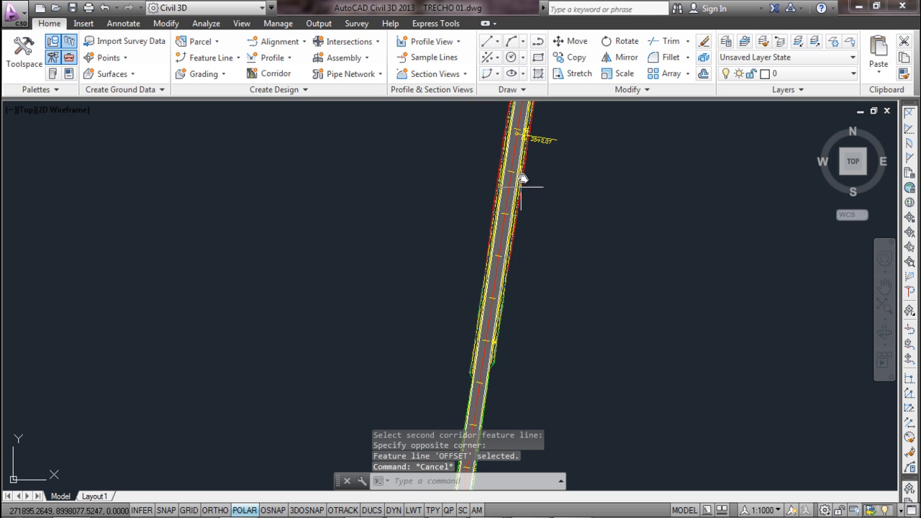
pyautogui.scroll(5, 487, 370)
pyautogui.scroll(-4, 480, 339)
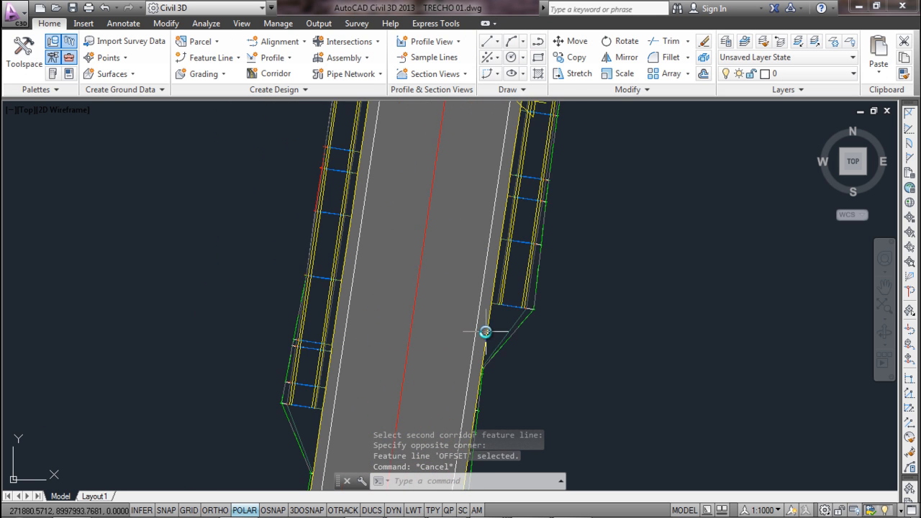
pyautogui.moveTo(485, 337)
pyautogui.mouseDown(button='middle')
pyautogui.moveTo(495, 290)
pyautogui.moveTo(491, 166)
pyautogui.mouseUp(button='middle')
pyautogui.scroll(2, 435, 409)
pyautogui.moveTo(411, 415); pyautogui.dragTo(435, 266, button='middle')
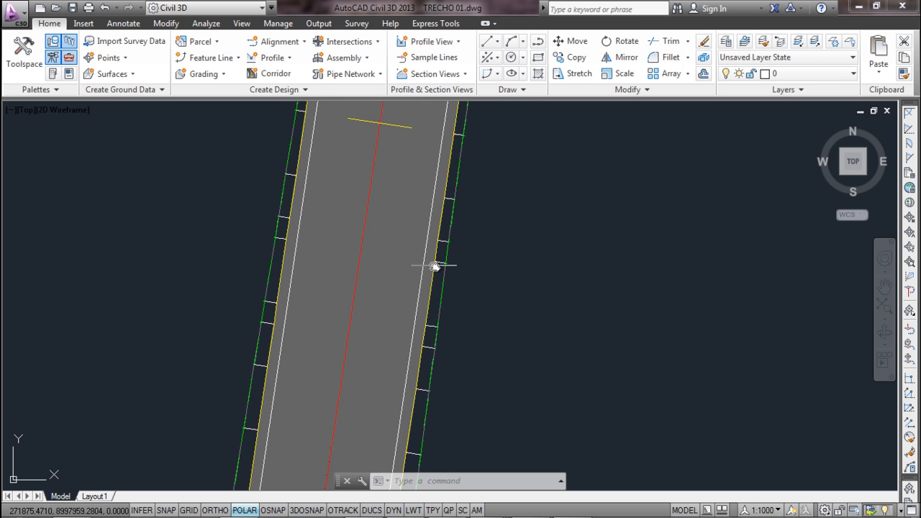
pyautogui.scroll(6, 435, 392)
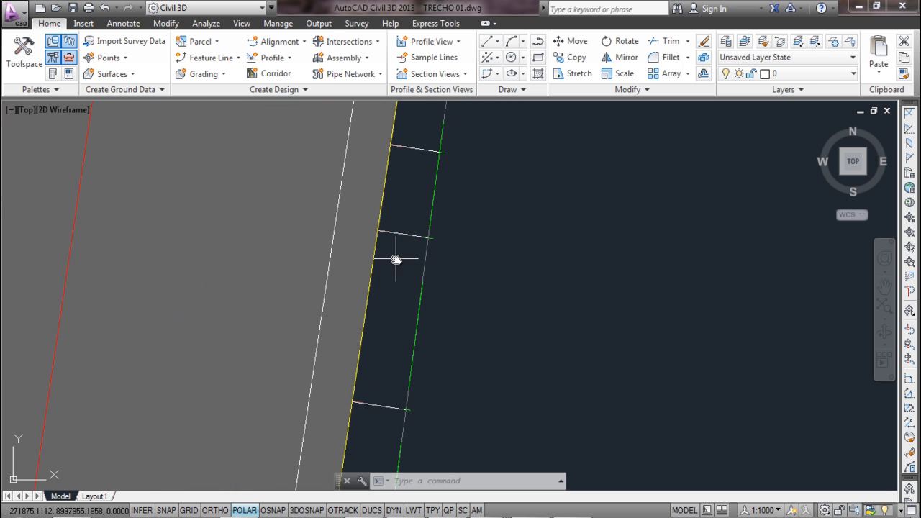
pyautogui.click(350, 251)
pyautogui.rightClick(350, 251)
pyautogui.click(350, 251)
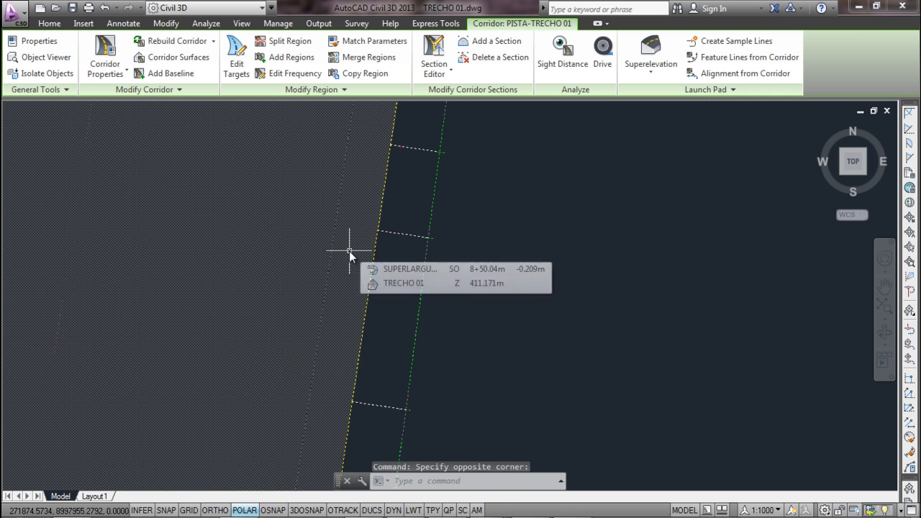
pyautogui.rightClick(347, 253)
pyautogui.moveTo(496, 324)
pyautogui.click(571, 341)
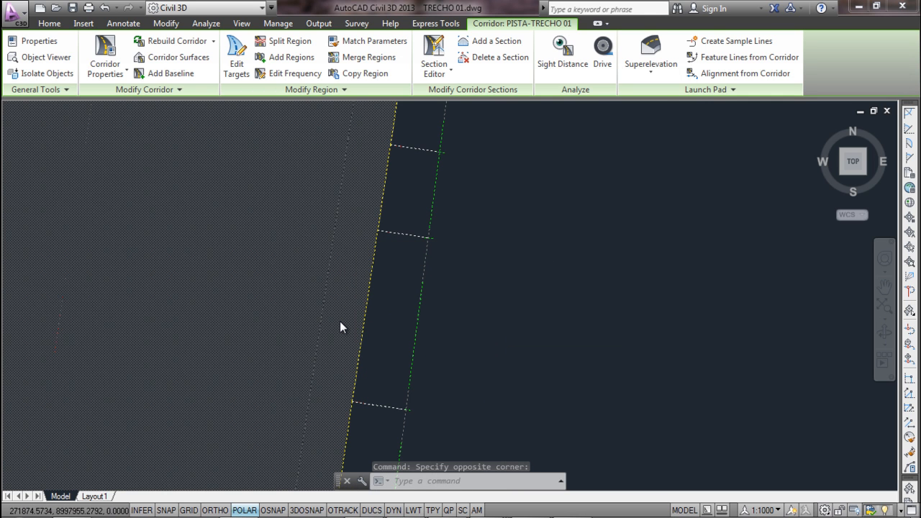
pyautogui.press('Escape')
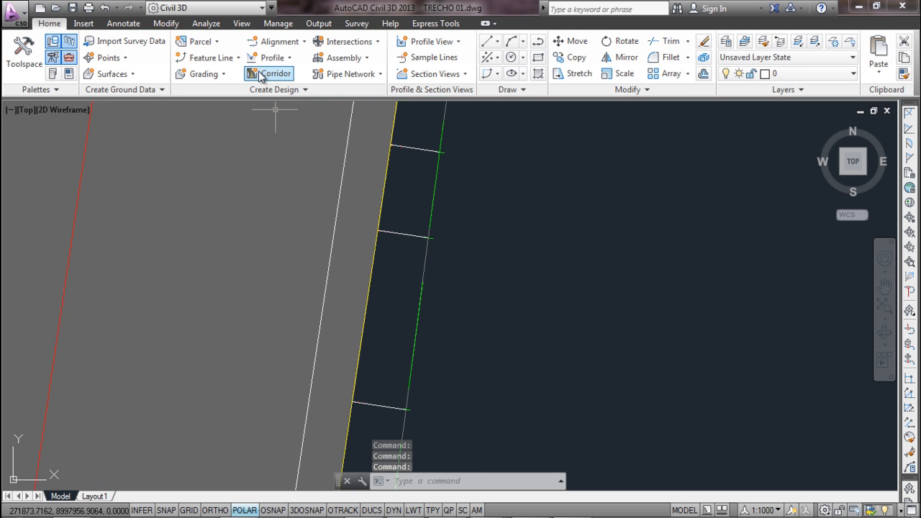
# Start a new slope pattern for corridor PISTA-TRECHO 01 and try the road's east edge in the fill section as its first feature line
pyautogui.click(327, 190)
pyautogui.click(199, 127)
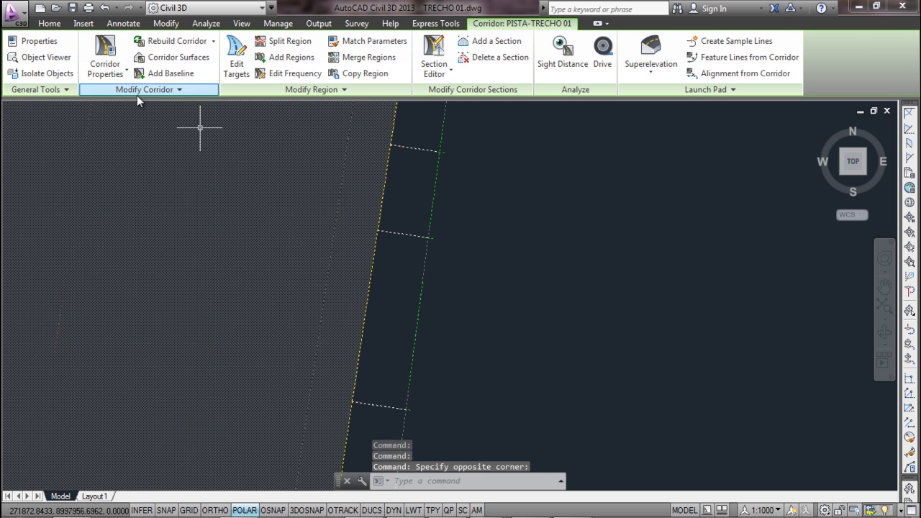
pyautogui.click(137, 95)
pyautogui.click(122, 138)
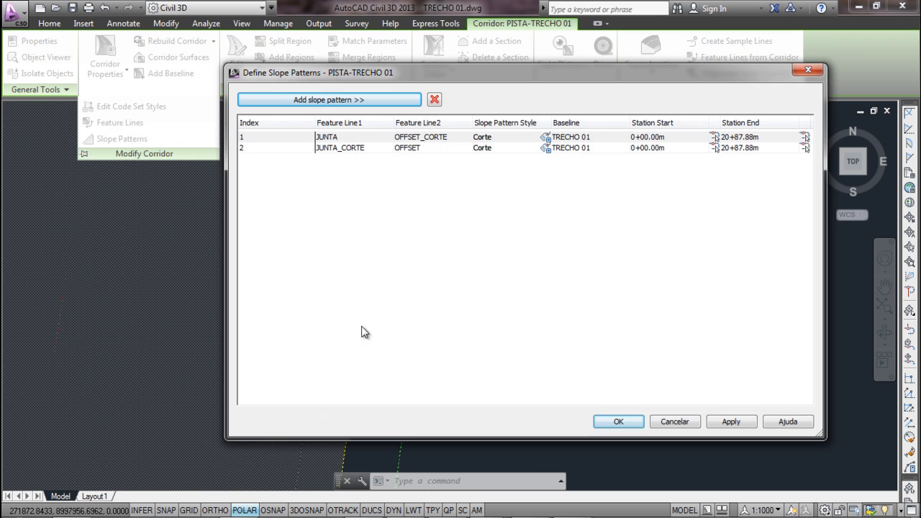
pyautogui.click(358, 100)
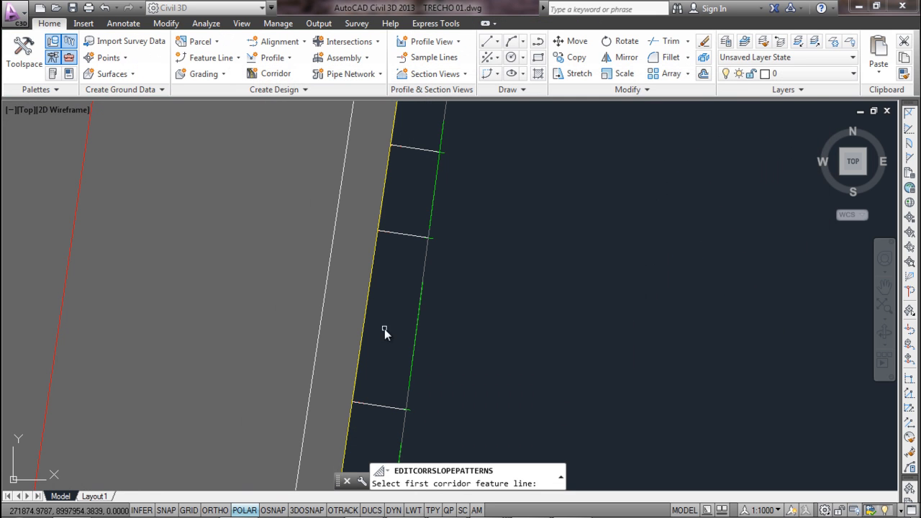
pyautogui.click(366, 311)
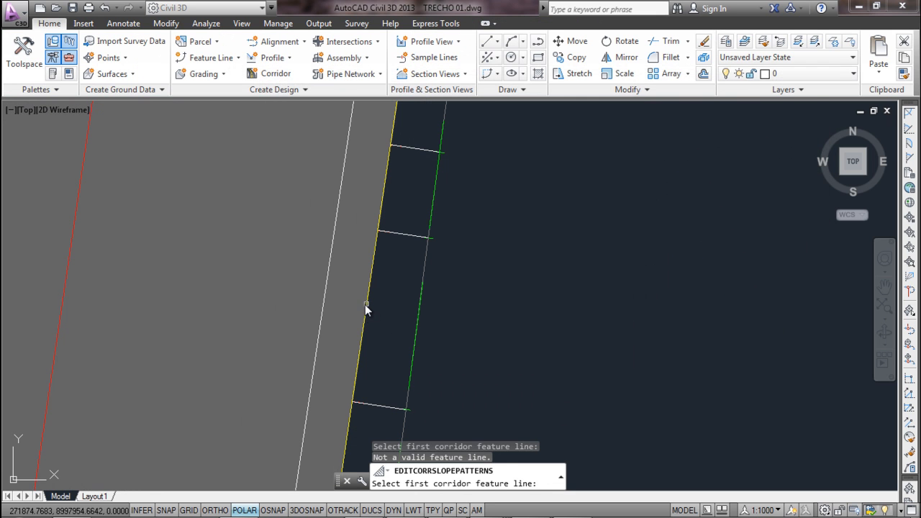
pyautogui.click(364, 308)
pyautogui.click(366, 312)
# Define the third slope pattern between the JUNTA_ATERRO and OFFSET_ATERRO feature lines on the corridor's east side
pyautogui.moveTo(362, 328)
pyautogui.mouseDown(button='middle')
pyautogui.moveTo(191, 232)
pyautogui.moveTo(183, 442)
pyautogui.mouseUp(button='middle')
pyautogui.scroll(-2, 213, 311)
pyautogui.moveTo(213, 312); pyautogui.dragTo(215, 265, button='middle')
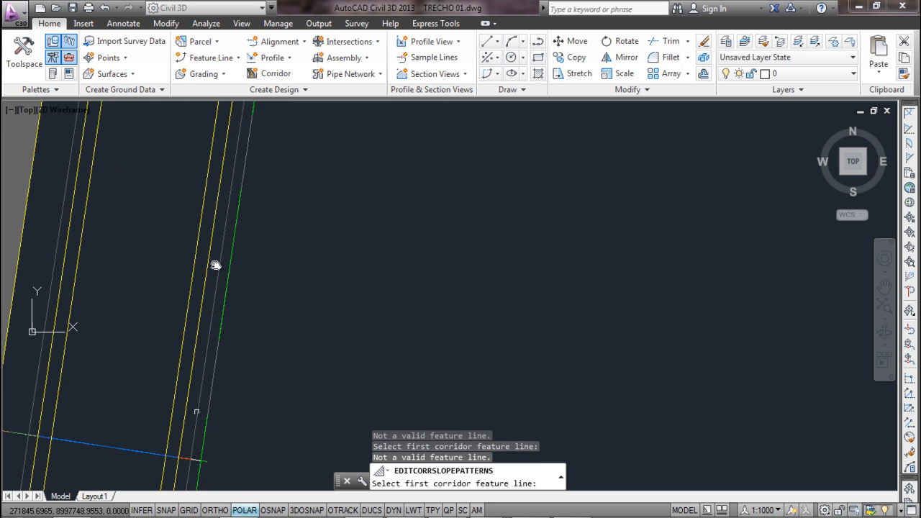
pyautogui.click(218, 272)
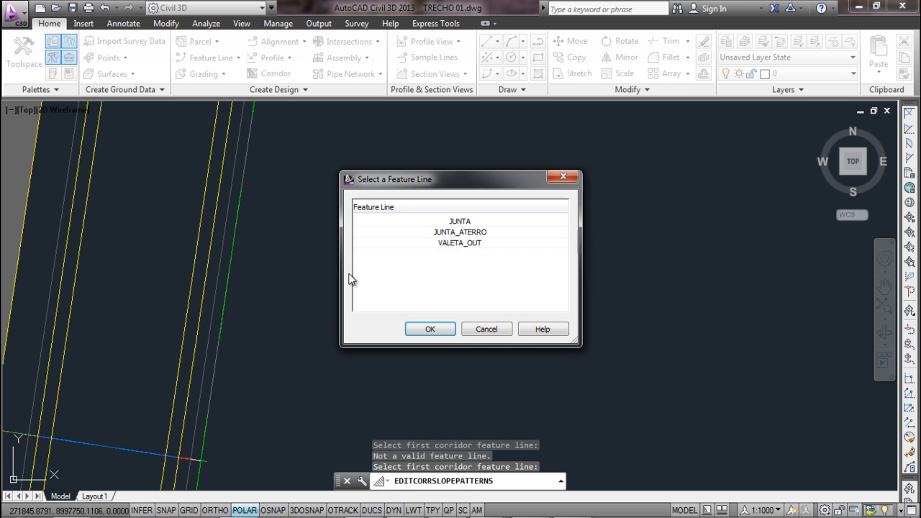
pyautogui.click(462, 232)
pyautogui.click(428, 329)
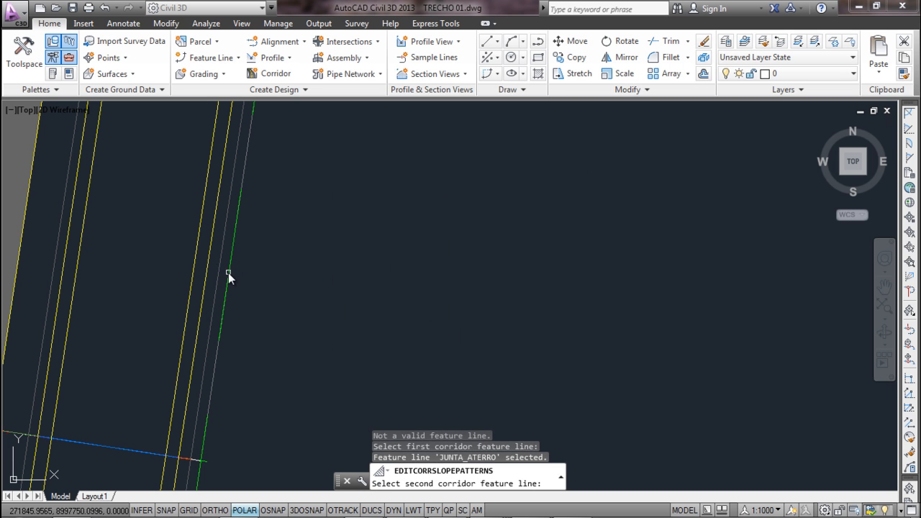
pyautogui.click(228, 272)
pyautogui.click(444, 233)
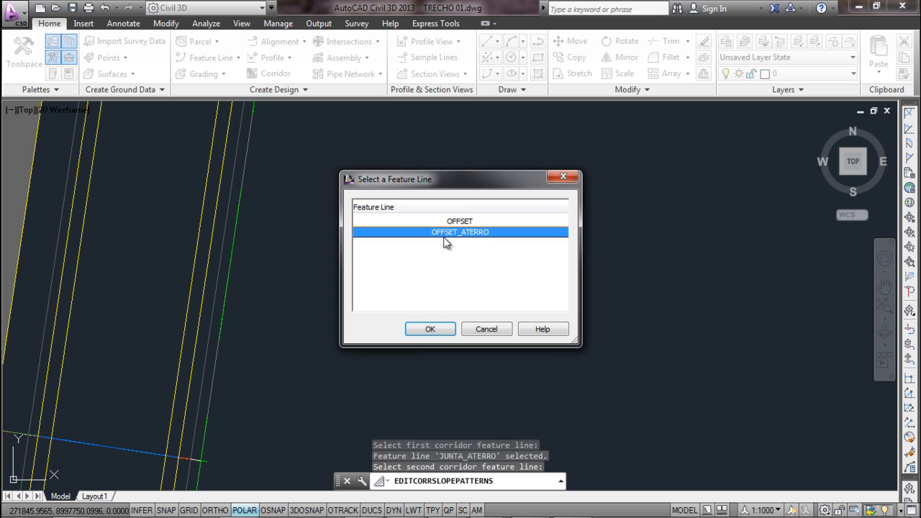
pyautogui.click(417, 332)
# Assign the Aterro style to the JUNTA_ATERRO to OFFSET_ATERRO pattern, checking its layout, and apply the slope patterns to the corridor
pyautogui.click(530, 159)
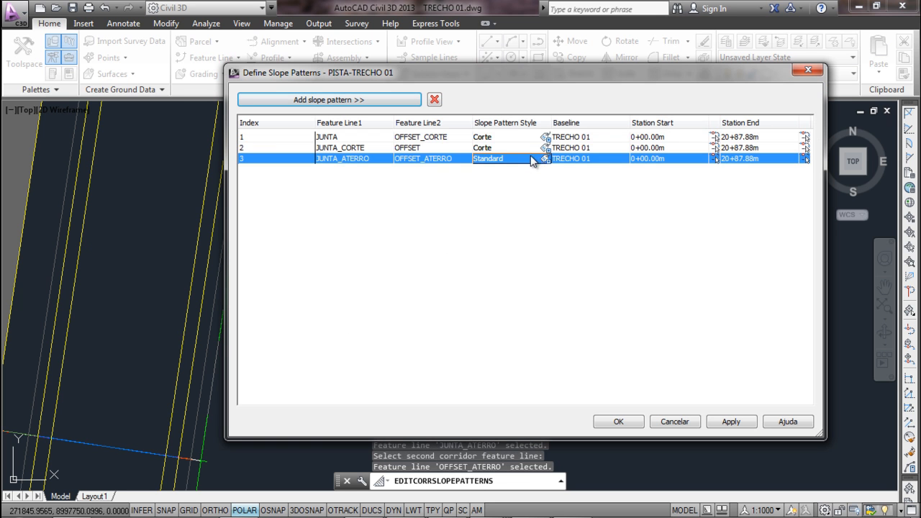
pyautogui.click(545, 159)
pyautogui.click(486, 246)
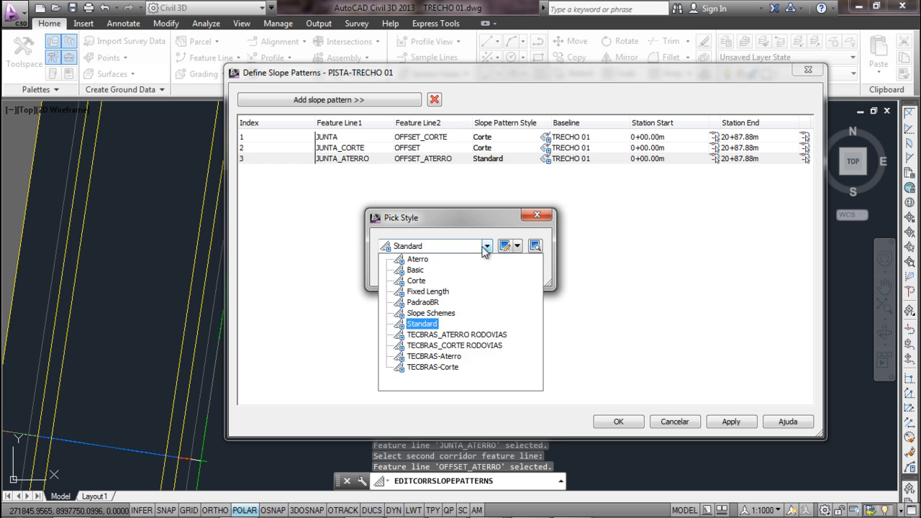
pyautogui.click(414, 257)
pyautogui.click(504, 246)
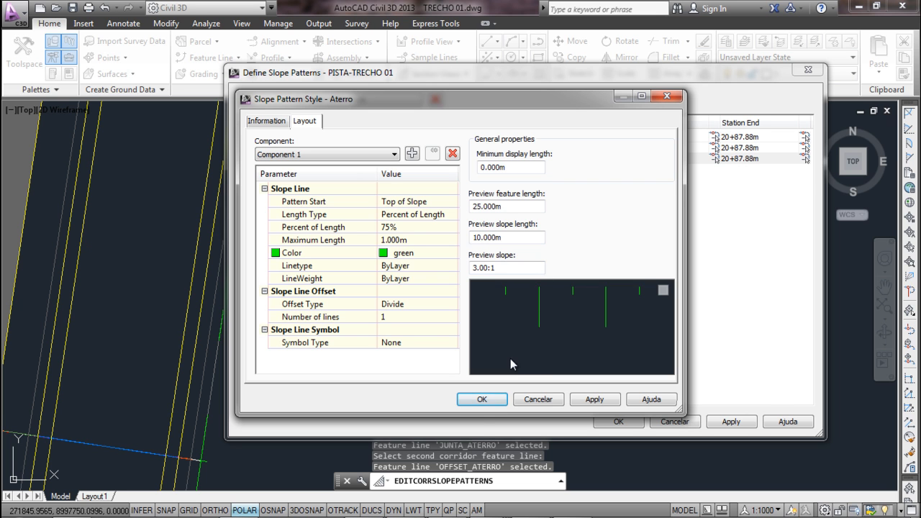
pyautogui.click(481, 400)
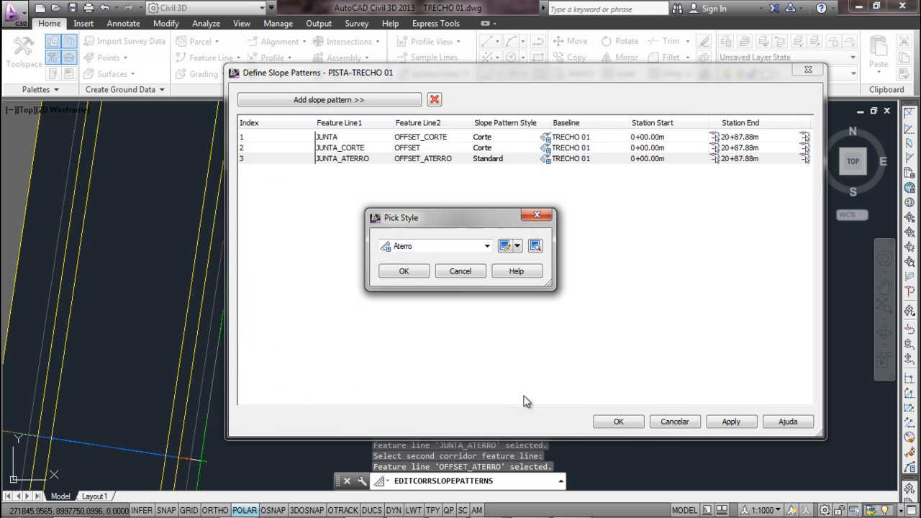
pyautogui.click(403, 271)
pyautogui.click(604, 424)
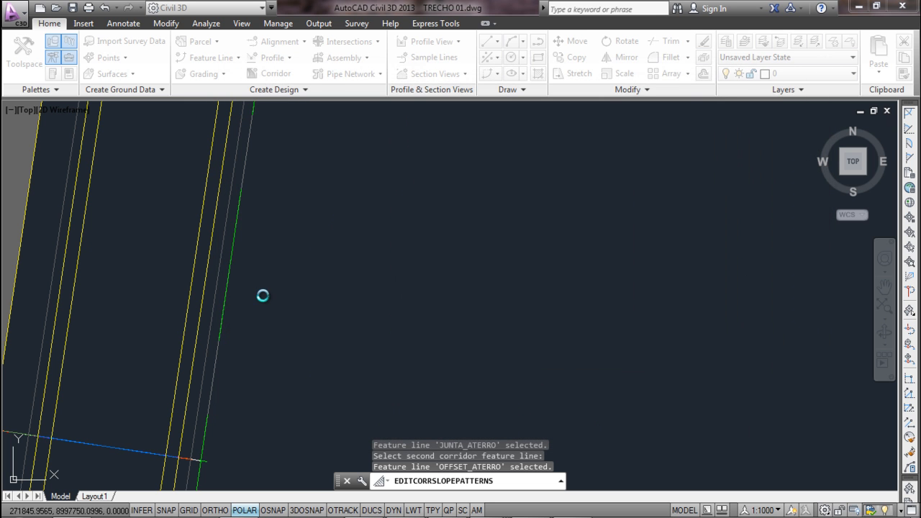
# Examine the fill slope pattern lines between the ditch and the outer offset line on the corridor's east side
pyautogui.moveTo(226, 344); pyautogui.dragTo(261, 300, button='middle')
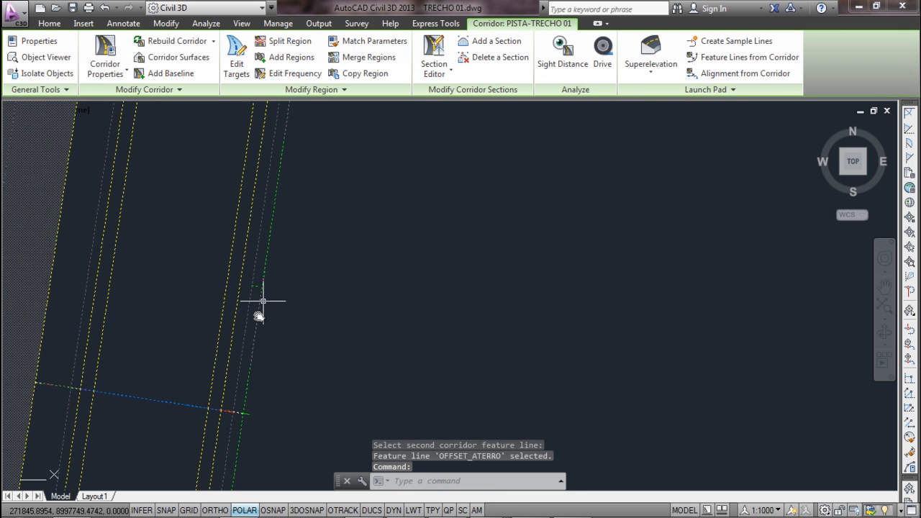
pyautogui.press('Escape')
pyautogui.scroll(-4, 249, 373)
pyautogui.moveTo(248, 374); pyautogui.dragTo(303, 228, button='middle')
pyautogui.scroll(6, 282, 326)
pyautogui.scroll(-4, 281, 327)
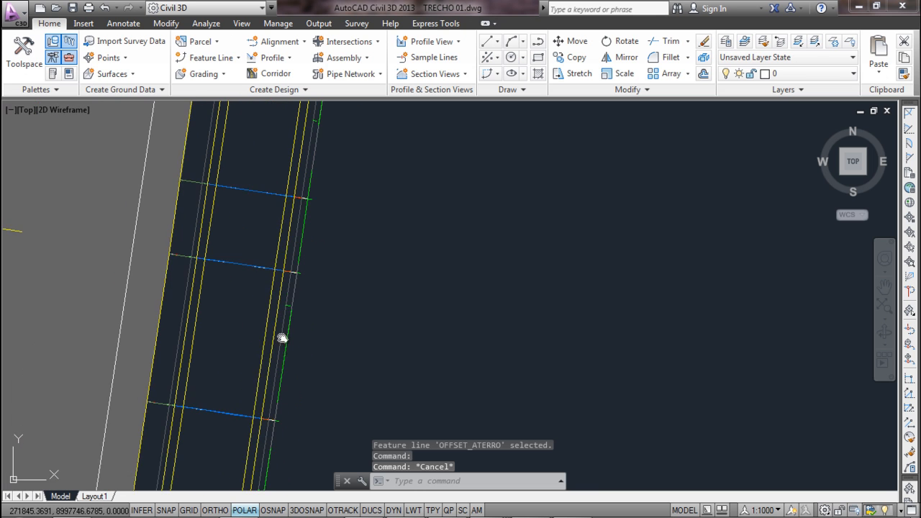
pyautogui.moveTo(281, 338); pyautogui.dragTo(325, 207, button='middle')
pyautogui.moveTo(304, 353); pyautogui.dragTo(335, 146, button='middle')
pyautogui.scroll(4, 298, 347)
pyautogui.scroll(-6, 298, 348)
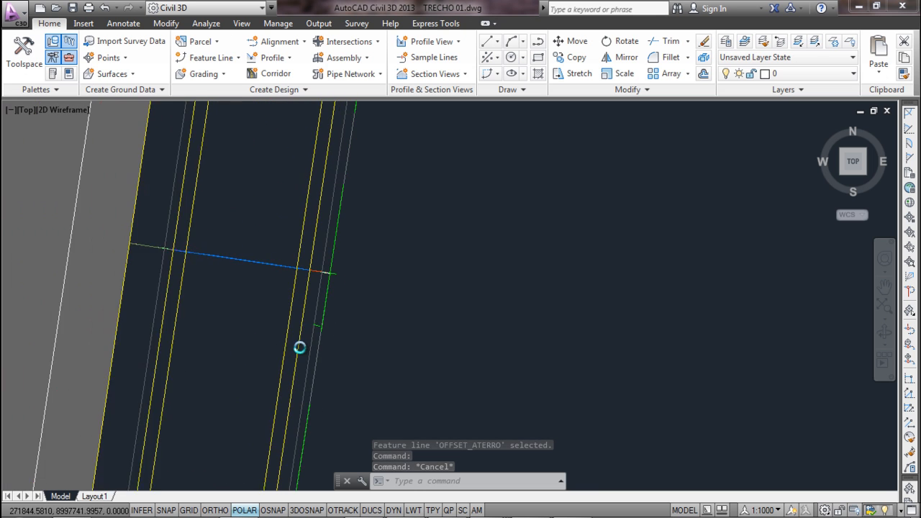
pyautogui.moveTo(298, 347); pyautogui.dragTo(354, 166, button='middle')
pyautogui.scroll(4, 329, 350)
pyautogui.scroll(-6, 327, 328)
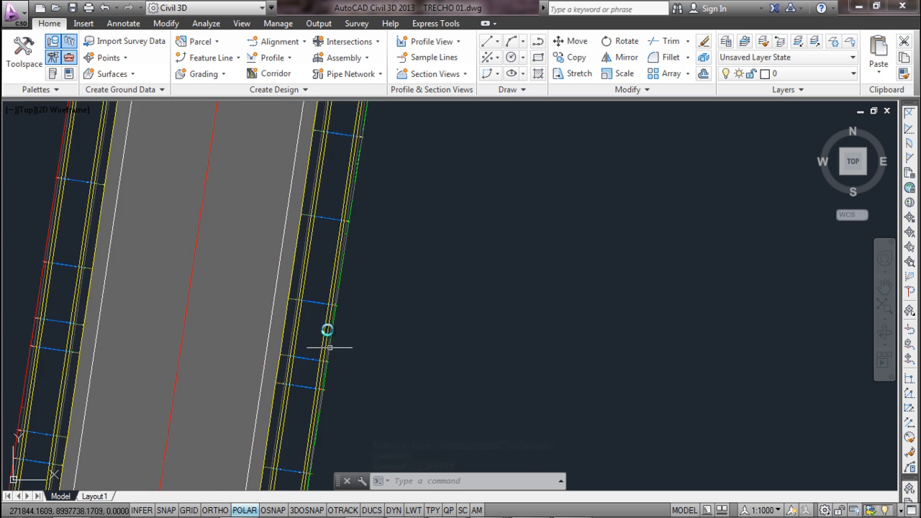
# Examine the cut and fill slope patterns along the rest of the corridor
pyautogui.scroll(-5, 342, 271)
pyautogui.scroll(3, 391, 138)
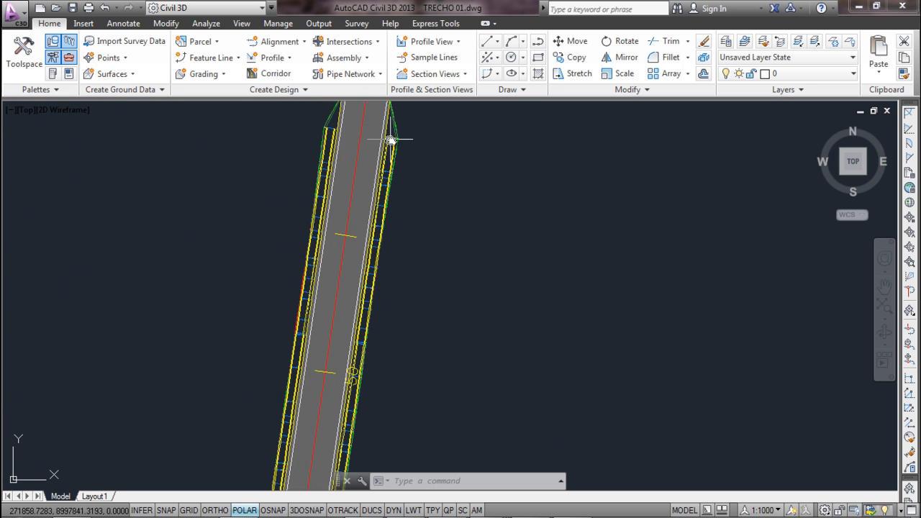
pyautogui.scroll(-3, 385, 157)
pyautogui.moveTo(385, 157); pyautogui.dragTo(394, 206, button='middle')
pyautogui.moveTo(394, 207)
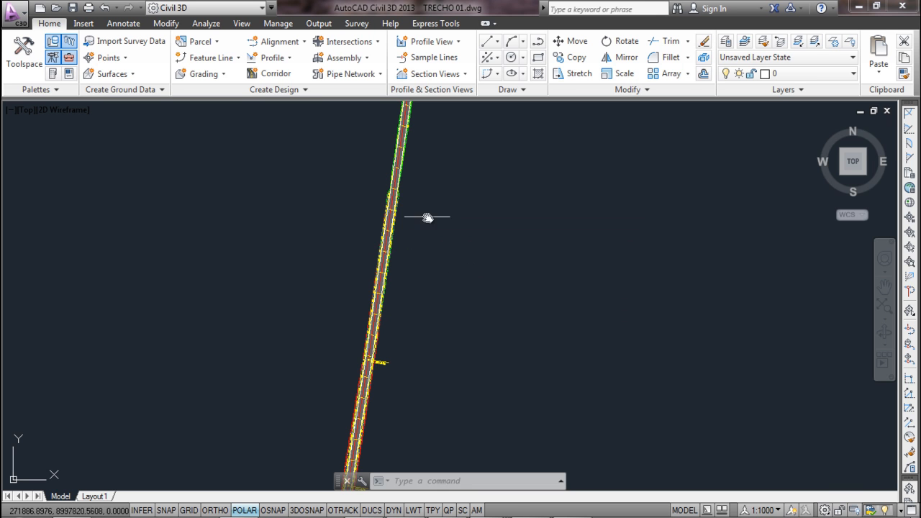
pyautogui.moveTo(409, 370); pyautogui.dragTo(413, 277, button='middle')
pyautogui.scroll(3, 407, 288)
pyautogui.scroll(2, 402, 289)
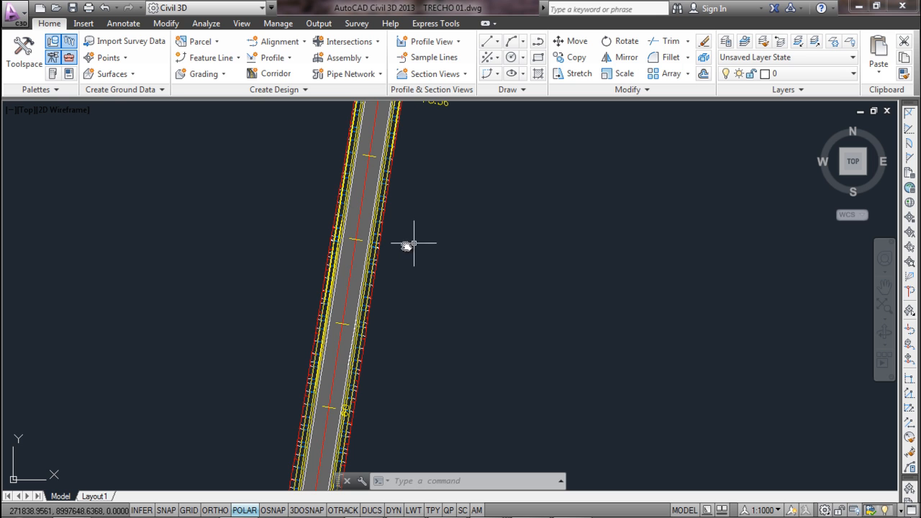
pyautogui.scroll(2, 375, 270)
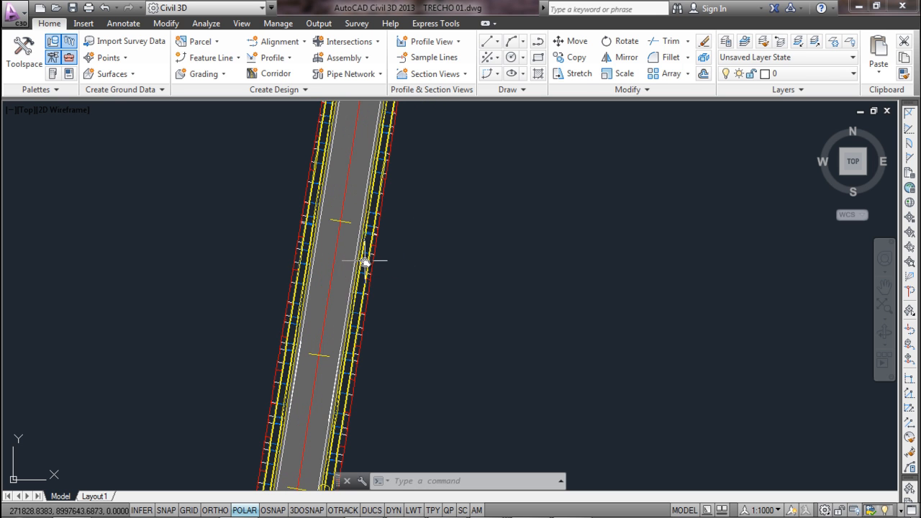
pyautogui.scroll(-5, 364, 261)
# Set the corridor region's assembly frequency to 20 m along tangents and 10 m along curves
pyautogui.click(362, 260)
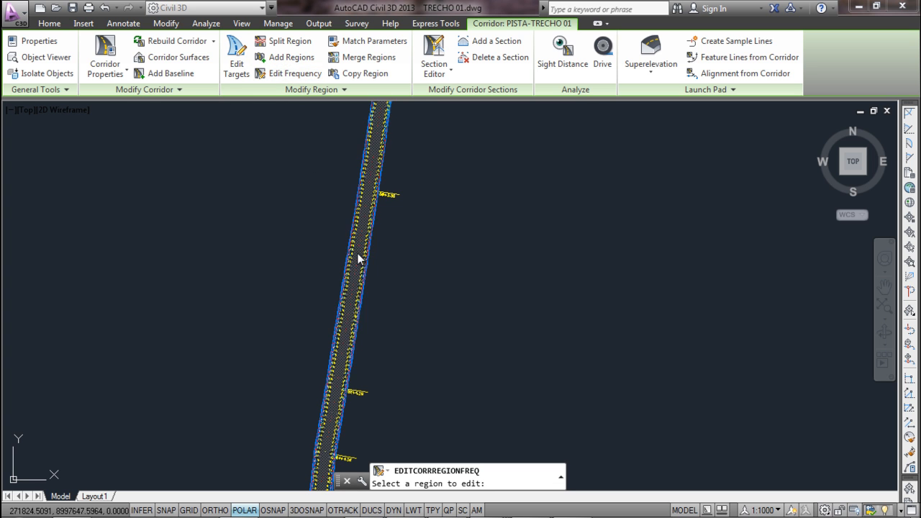
pyautogui.click(359, 256)
pyautogui.click(478, 199)
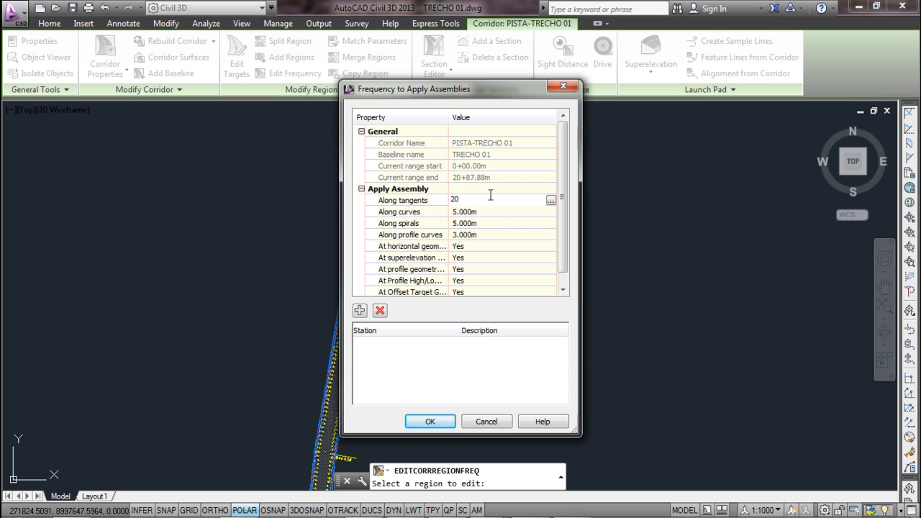
pyautogui.press('Return')
pyautogui.click(486, 212)
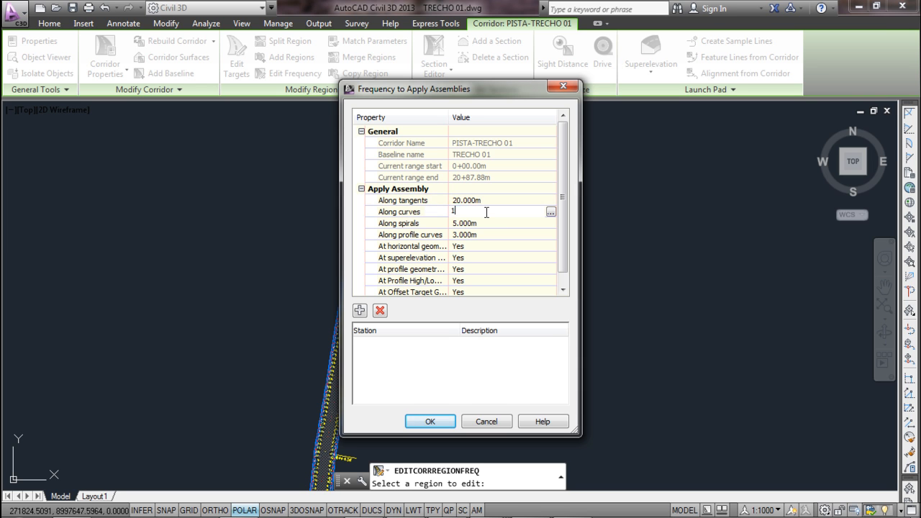
pyautogui.write('10')
pyautogui.press('Return')
# Set the region's assembly frequency along spirals to 10 m, apply the frequencies to the corridor and dismiss the event list
pyautogui.click(462, 224)
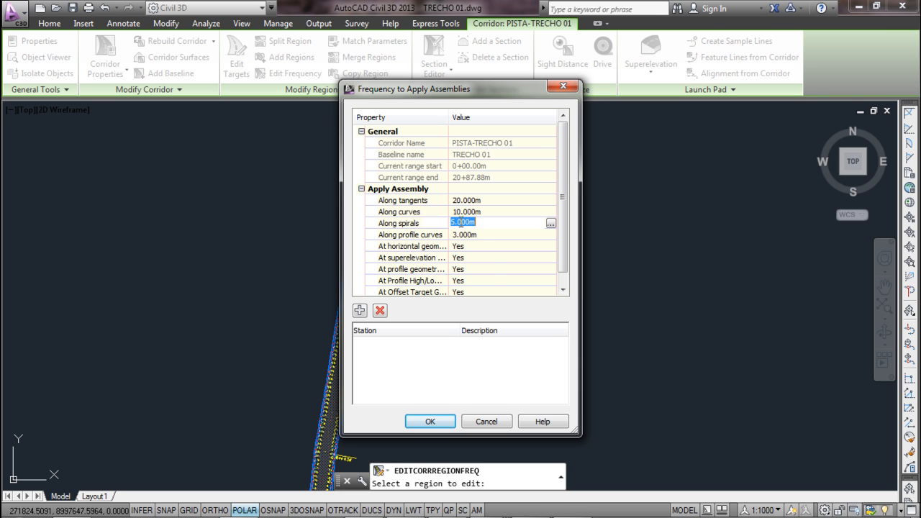
pyautogui.write('10')
pyautogui.press('Return')
pyautogui.click(484, 235)
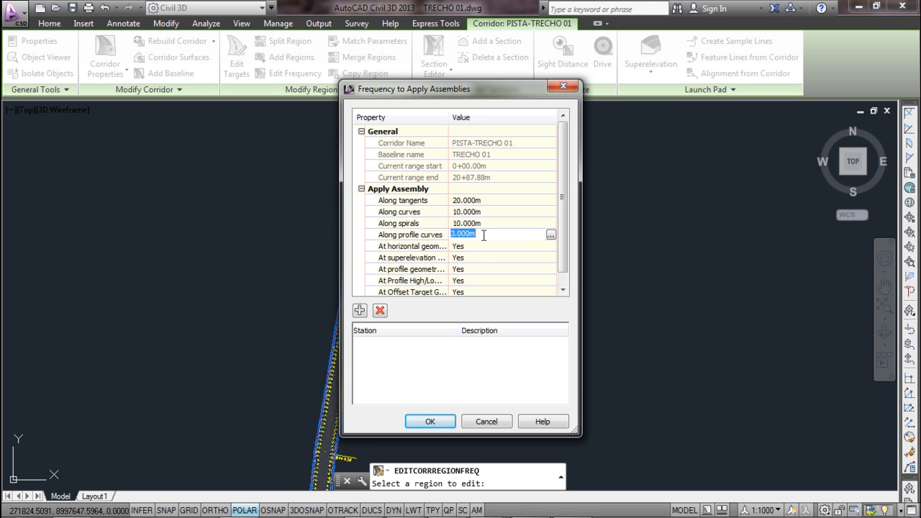
pyautogui.click(447, 420)
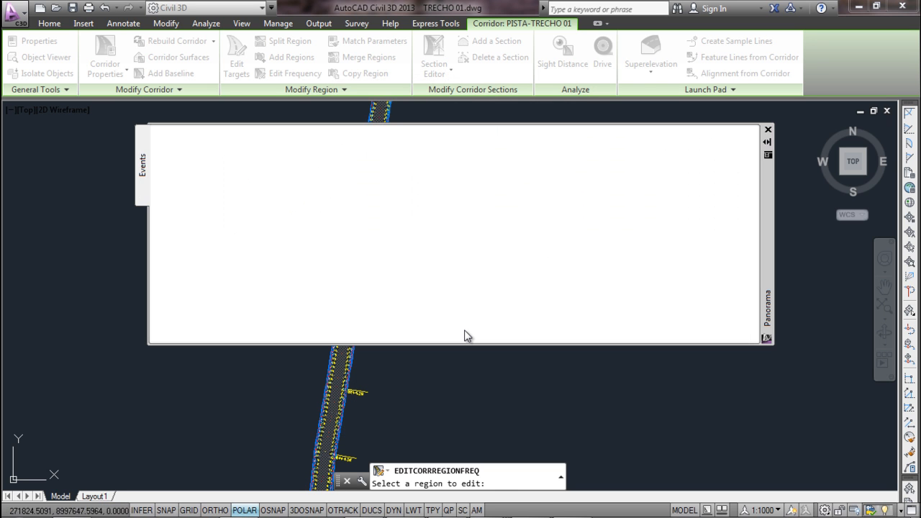
pyautogui.click(731, 134)
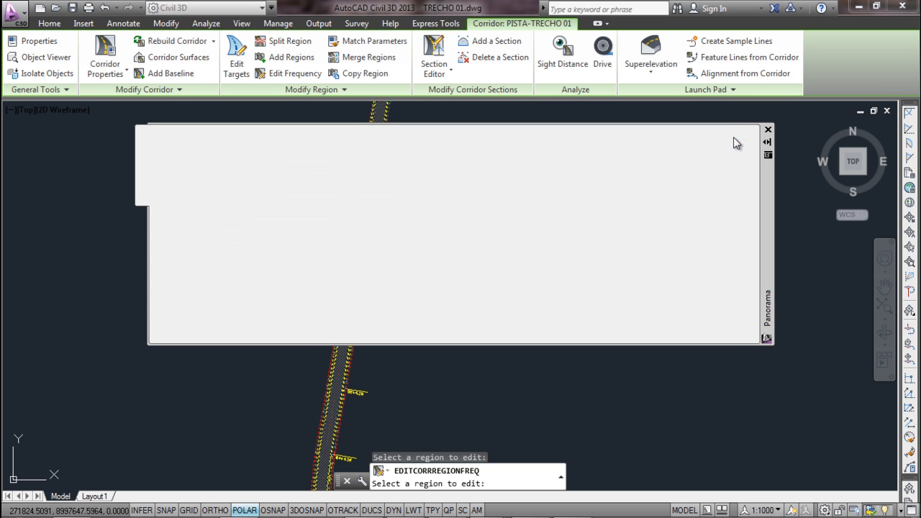
# Leave the region frequency edit and orbit the corridor from plan into a tilted 3D view seen from the front
pyautogui.press('Escape')
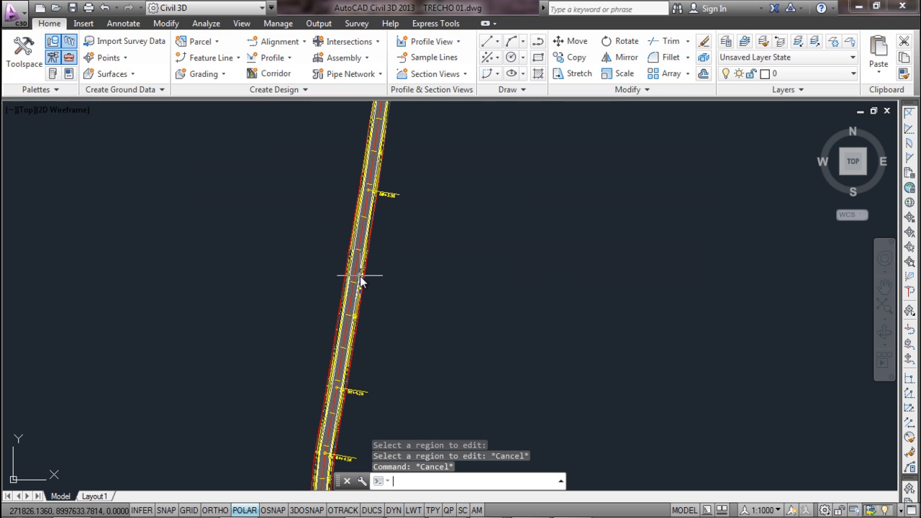
pyautogui.scroll(2, 308, 259)
pyautogui.scroll(-2, 292, 275)
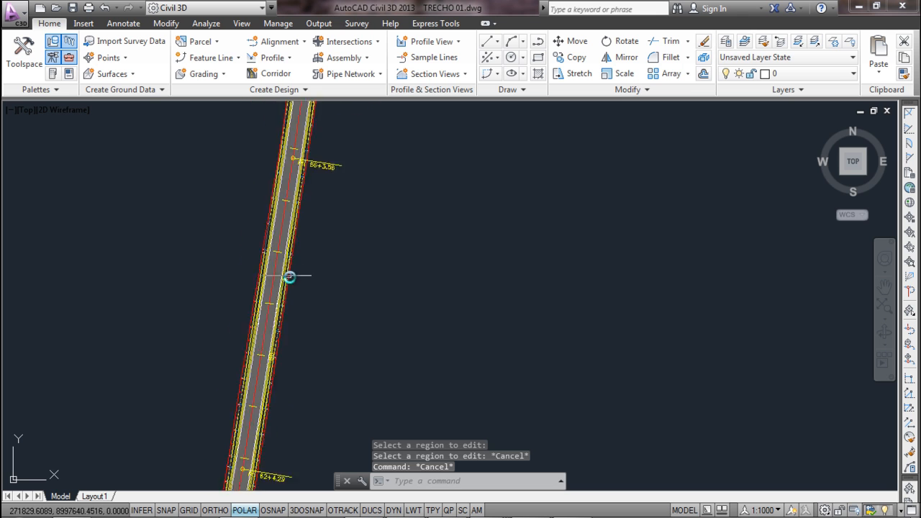
pyautogui.moveTo(292, 276); pyautogui.dragTo(428, 230, button='middle')
pyautogui.write('3DO')
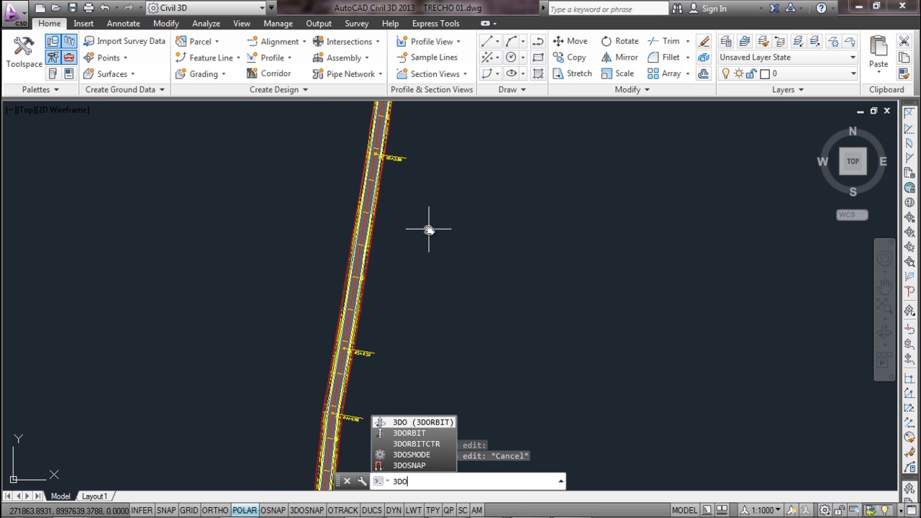
pyautogui.press('Return')
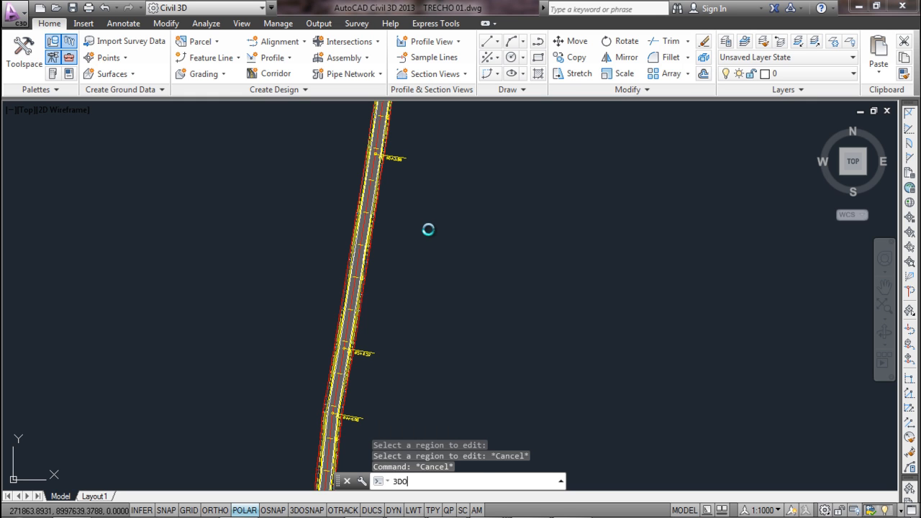
pyautogui.moveTo(381, 333); pyautogui.dragTo(422, 188)
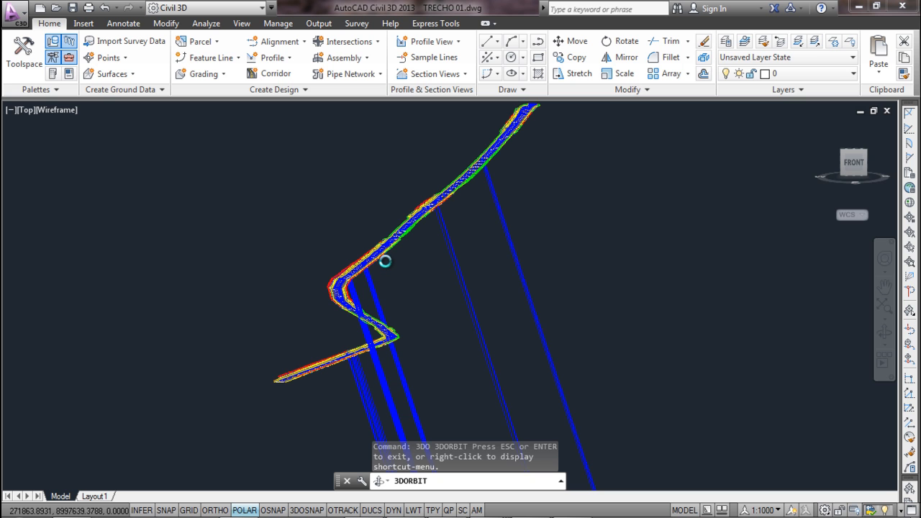
pyautogui.press('Escape')
# Examine the spacing of the assembly sections and the fill slopes along the corridor in the tilted view
pyautogui.scroll(5, 385, 260)
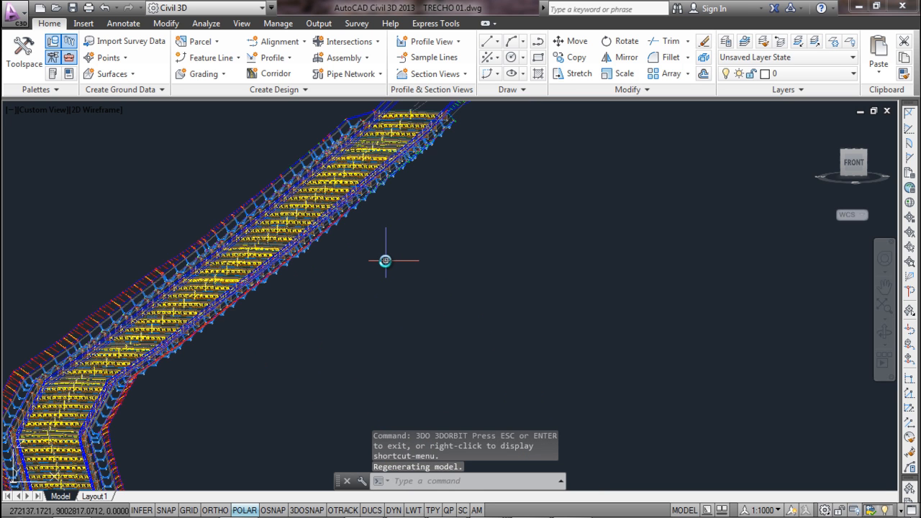
pyautogui.moveTo(353, 184); pyautogui.dragTo(296, 331, button='middle')
pyautogui.scroll(5, 370, 302)
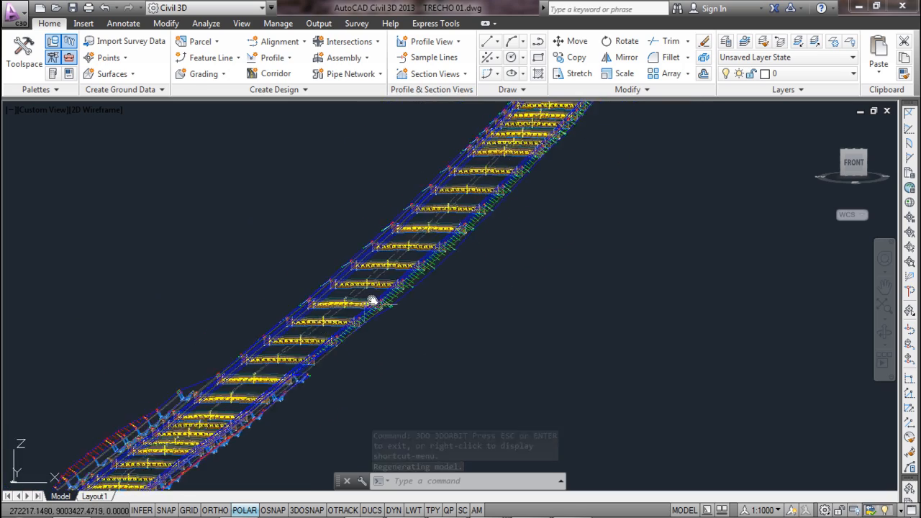
pyautogui.moveTo(435, 201); pyautogui.dragTo(310, 324, button='middle')
pyautogui.moveTo(417, 224); pyautogui.dragTo(334, 329, button='middle')
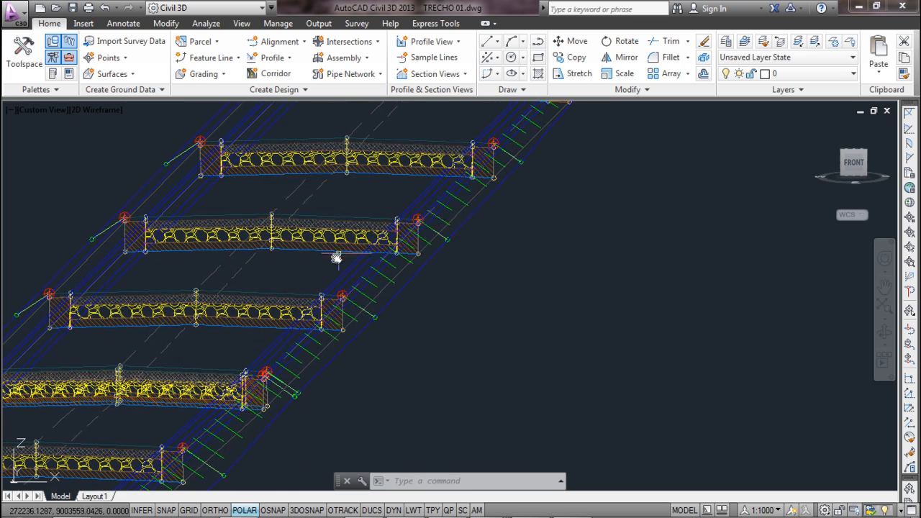
pyautogui.scroll(-3, 335, 254)
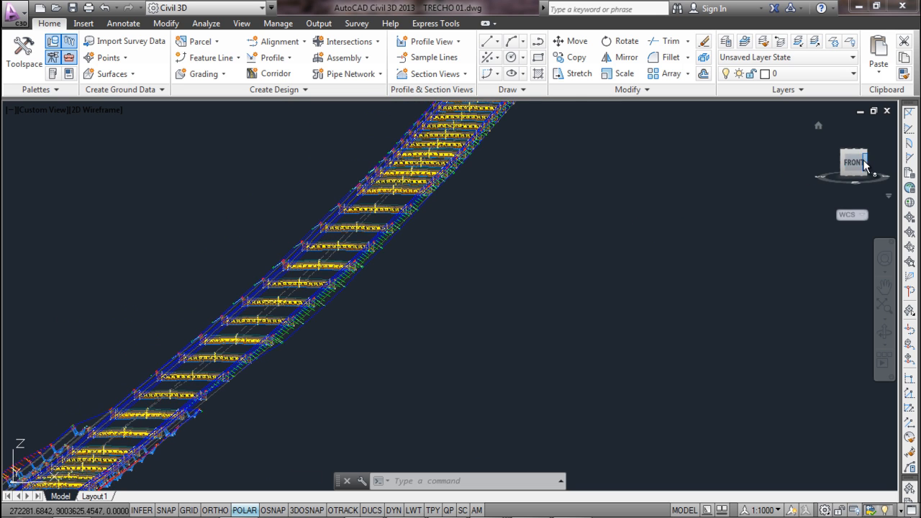
pyautogui.moveTo(207, 357); pyautogui.dragTo(302, 322, button='middle')
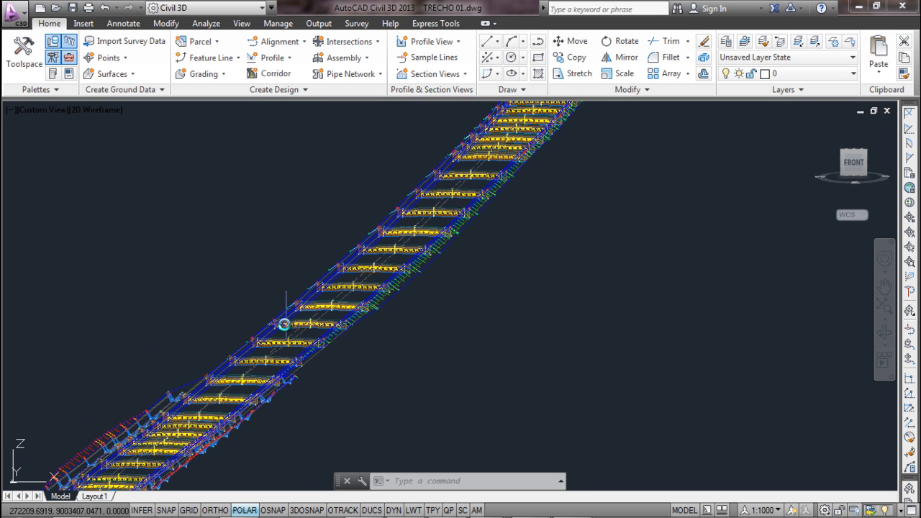
pyautogui.press('Escape')
pyautogui.press('Escape')
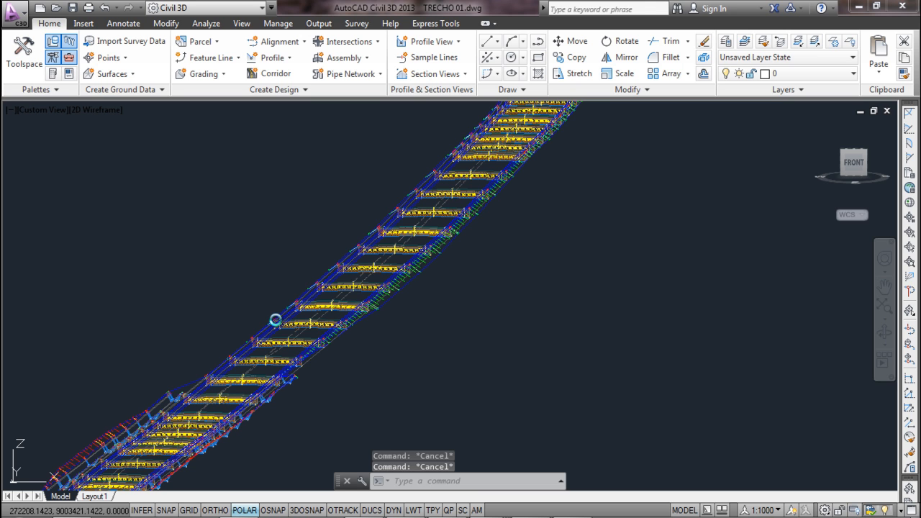
# Orbit to look along the corridor's length and examine the cut stretch with its ditches and slope patterns
pyautogui.keyDown('shift'); pyautogui.moveTo(275, 320); pyautogui.dragTo(301, 319, button='middle'); pyautogui.keyUp('shift')
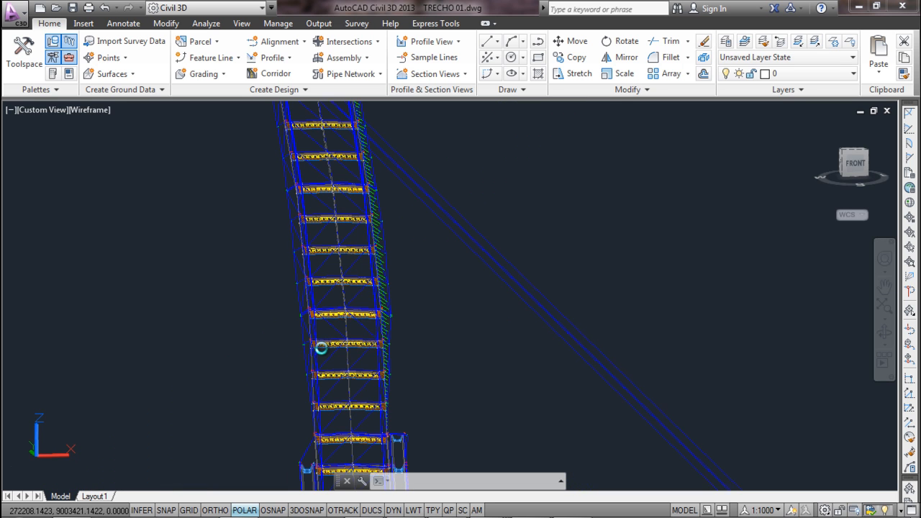
pyautogui.scroll(-5, 331, 350)
pyautogui.scroll(8, 352, 378)
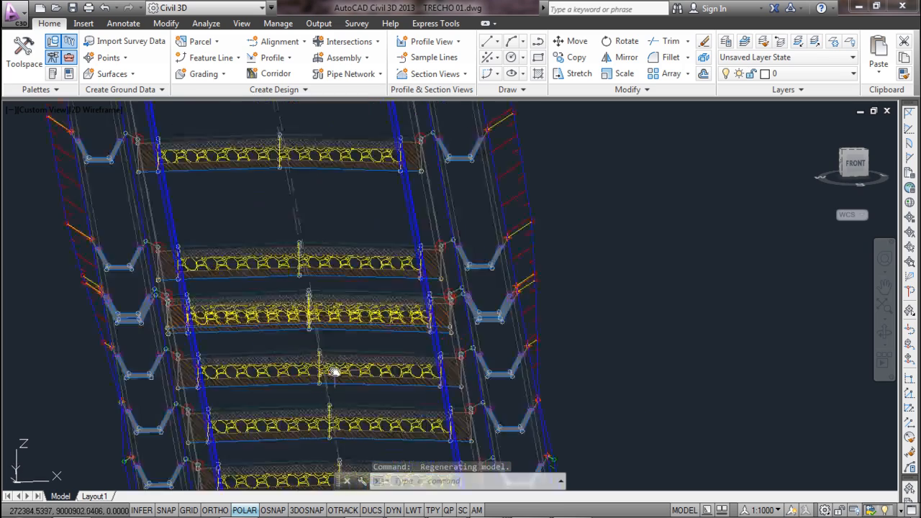
pyautogui.moveTo(345, 335); pyautogui.dragTo(353, 386, button='middle')
pyautogui.moveTo(479, 251); pyautogui.dragTo(438, 332, button='middle')
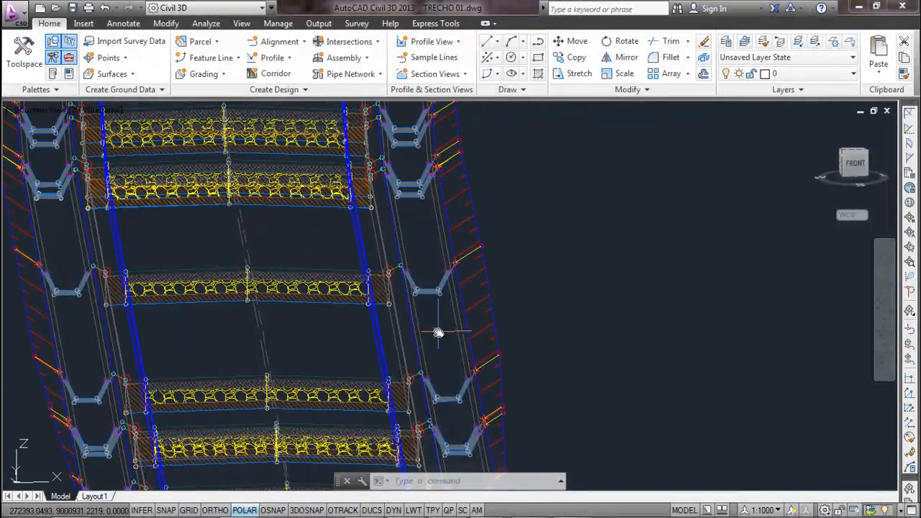
pyautogui.moveTo(423, 258); pyautogui.dragTo(432, 318, button='middle')
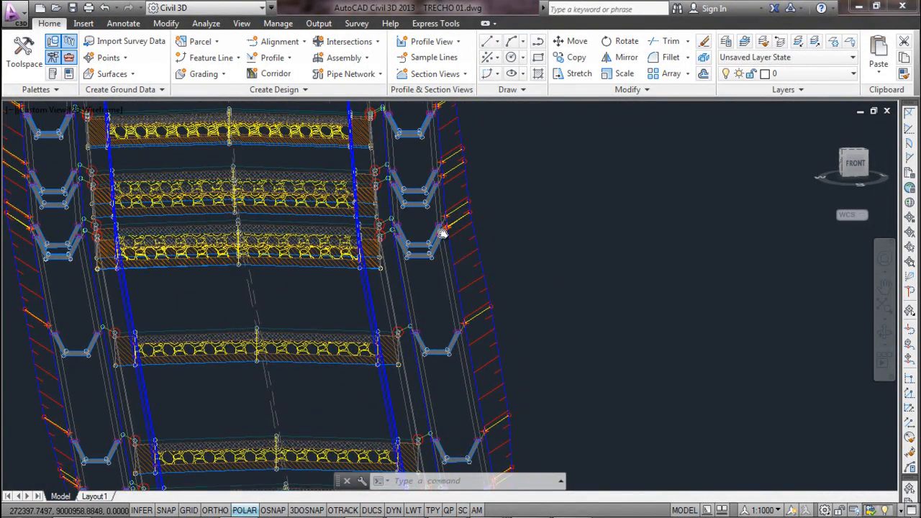
pyautogui.scroll(2, 432, 232)
pyautogui.moveTo(395, 220); pyautogui.dragTo(411, 263, button='middle')
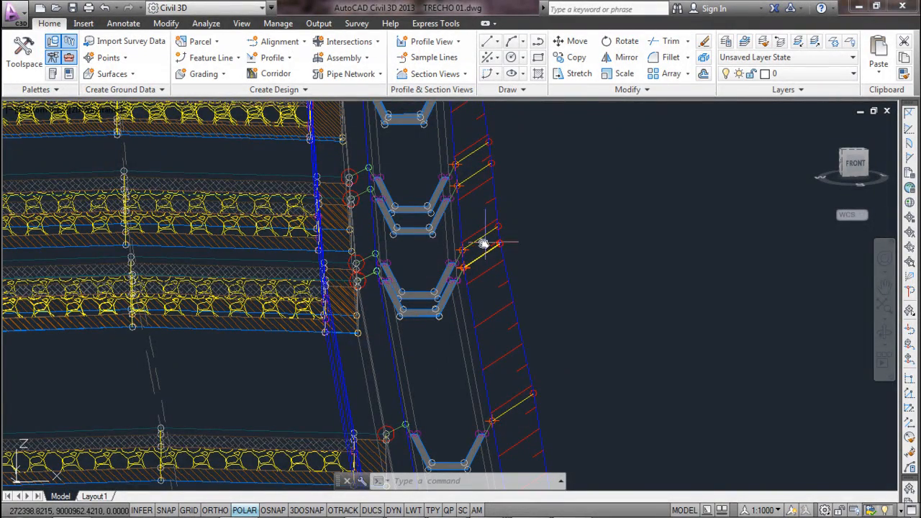
pyautogui.moveTo(401, 276)
pyautogui.mouseDown(button='middle')
pyautogui.moveTo(451, 223)
pyautogui.moveTo(455, 237)
pyautogui.mouseUp(button='middle')
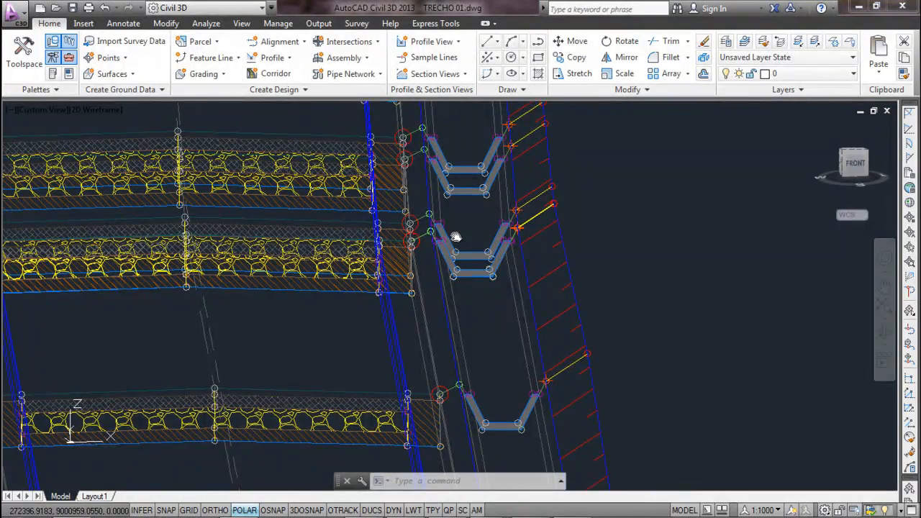
# Inspect up close the pavement layers, shoulder edge and lined ditch of the corridor sections in the cut stretch
pyautogui.scroll(2, 428, 214)
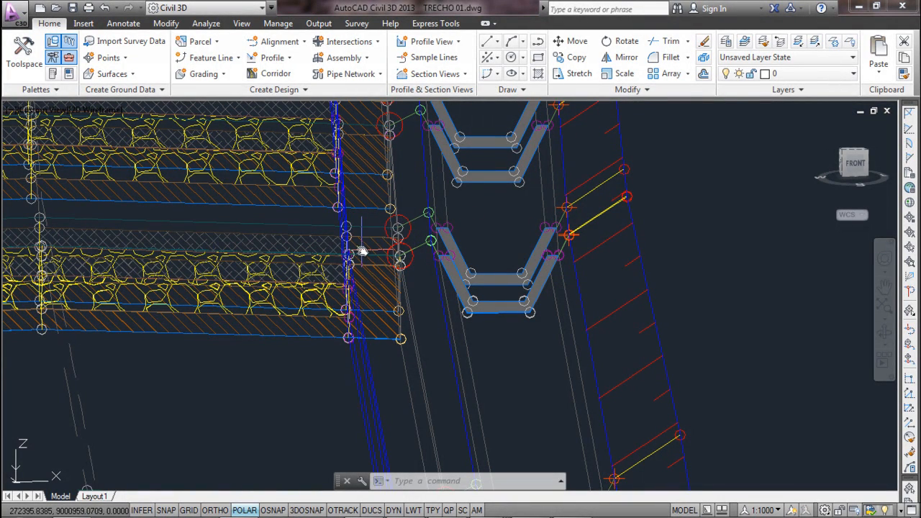
pyautogui.scroll(2, 361, 251)
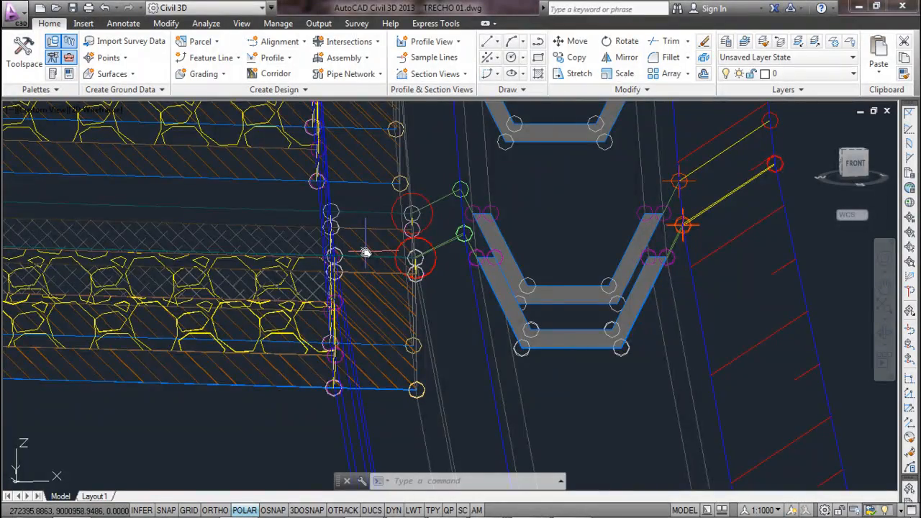
pyautogui.scroll(-1, 366, 252)
pyautogui.moveTo(366, 252); pyautogui.dragTo(415, 273, button='middle')
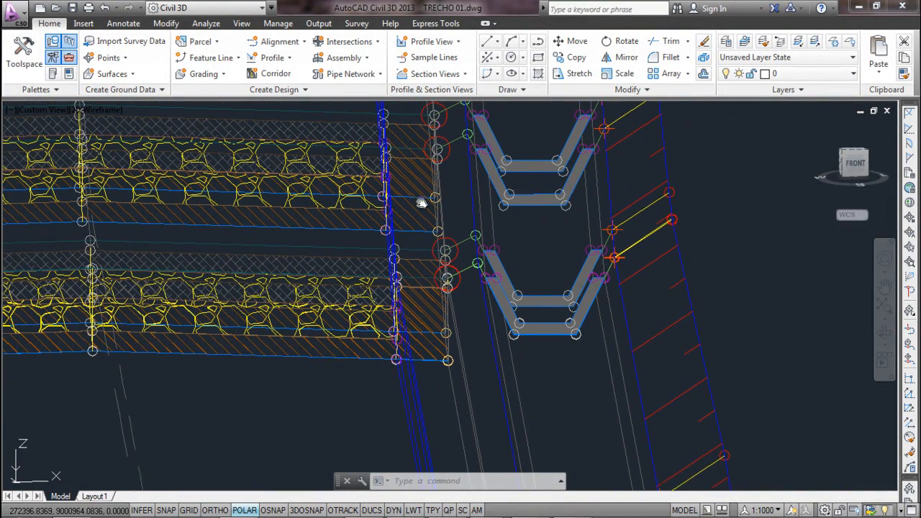
pyautogui.moveTo(421, 203); pyautogui.dragTo(421, 272, button='middle')
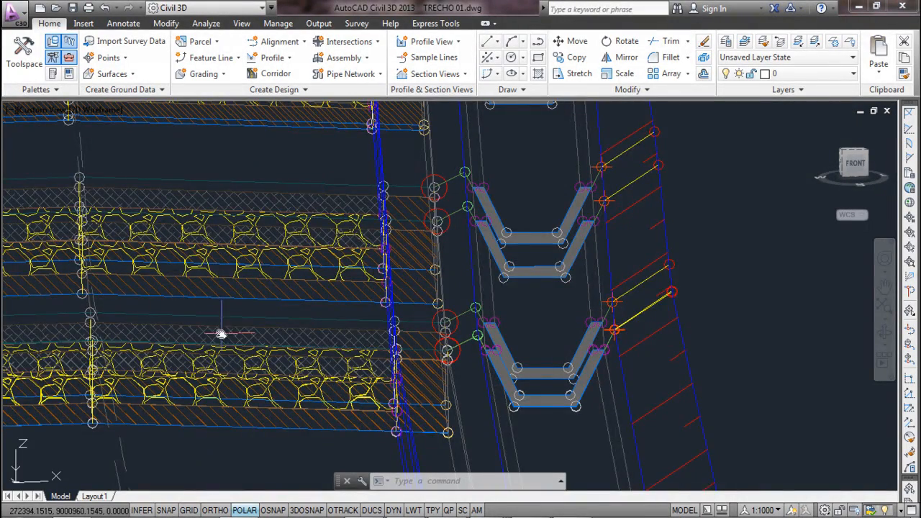
pyautogui.moveTo(220, 329); pyautogui.dragTo(434, 290, button='middle')
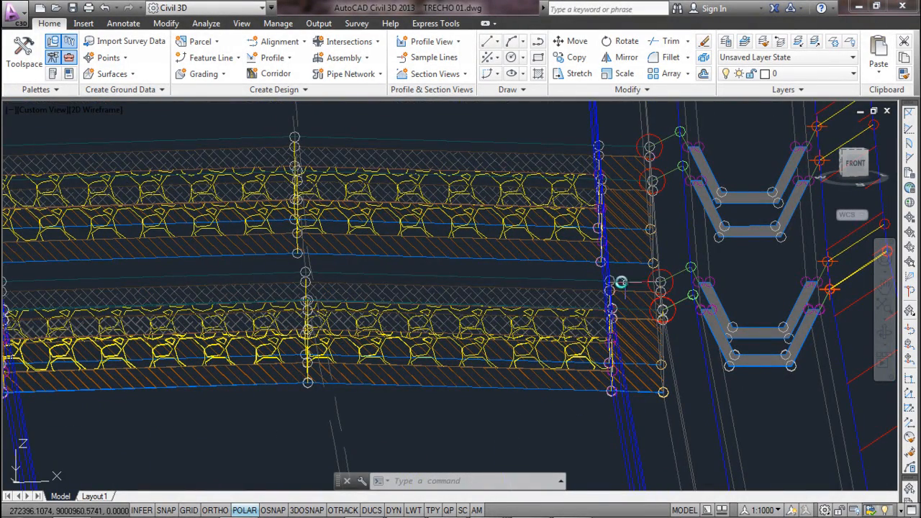
# Orbit the corridor slightly further and inspect the pavement layer hatches in a stretch with evenly spaced sections
pyautogui.keyDown('shift'); pyautogui.moveTo(398, 333); pyautogui.dragTo(314, 259, button='middle'); pyautogui.keyUp('shift')
pyautogui.scroll(5, 429, 224)
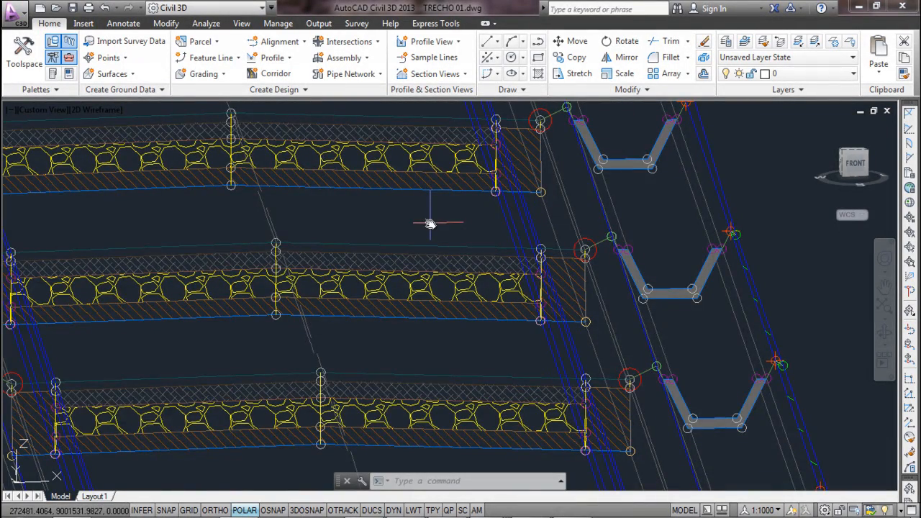
pyautogui.scroll(-3, 430, 223)
pyautogui.click(421, 247)
pyautogui.press('Escape')
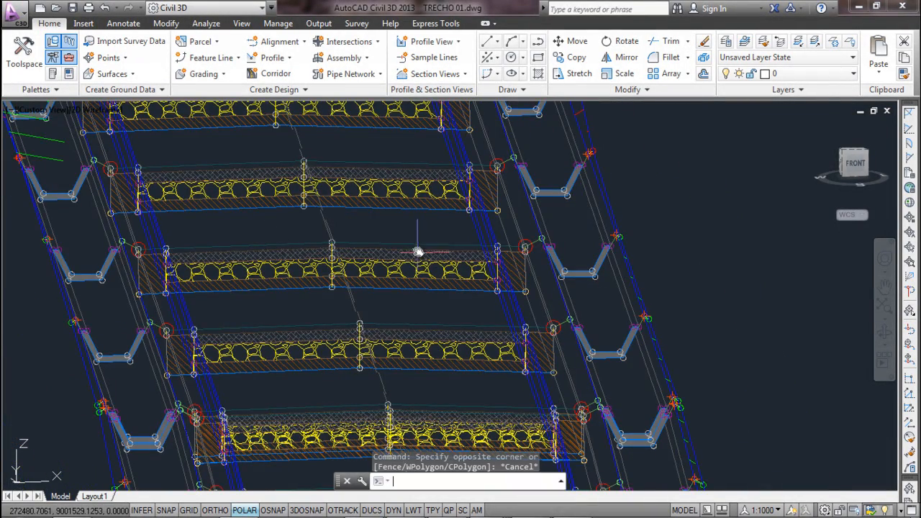
pyautogui.scroll(4, 421, 242)
pyautogui.scroll(-2, 526, 237)
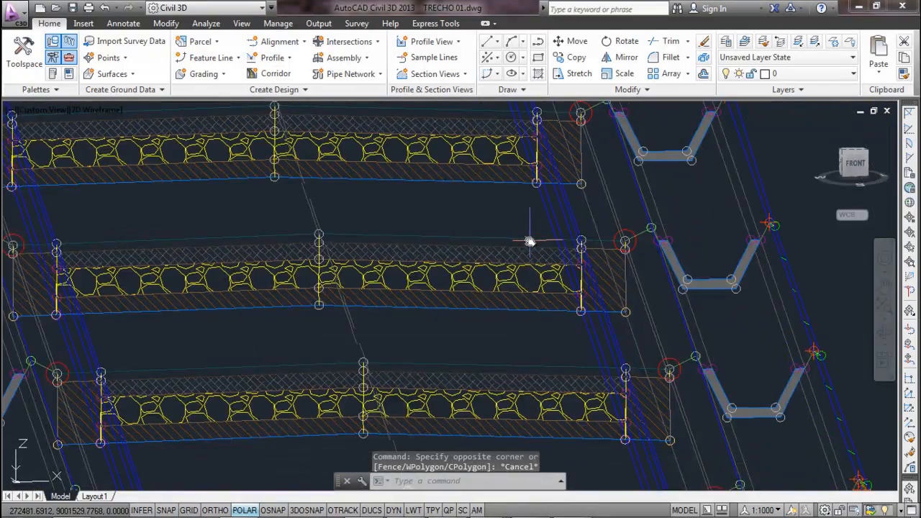
pyautogui.moveTo(526, 241); pyautogui.dragTo(381, 248, button='middle')
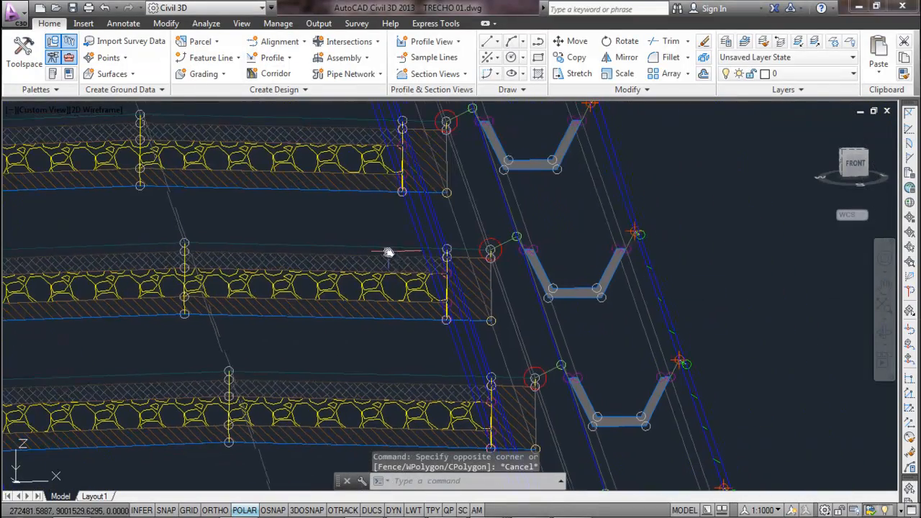
# Open the corridor's code set style PAVIMENTAÇÃO-RODOVIA for editing from the properties of PISTA-TRECHO 01
pyautogui.click(304, 264)
pyautogui.rightClick(306, 269)
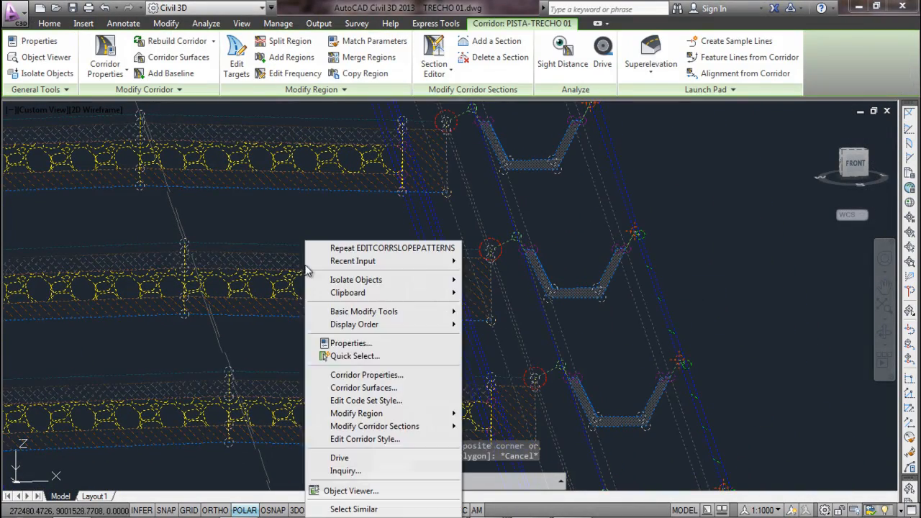
pyautogui.click(381, 377)
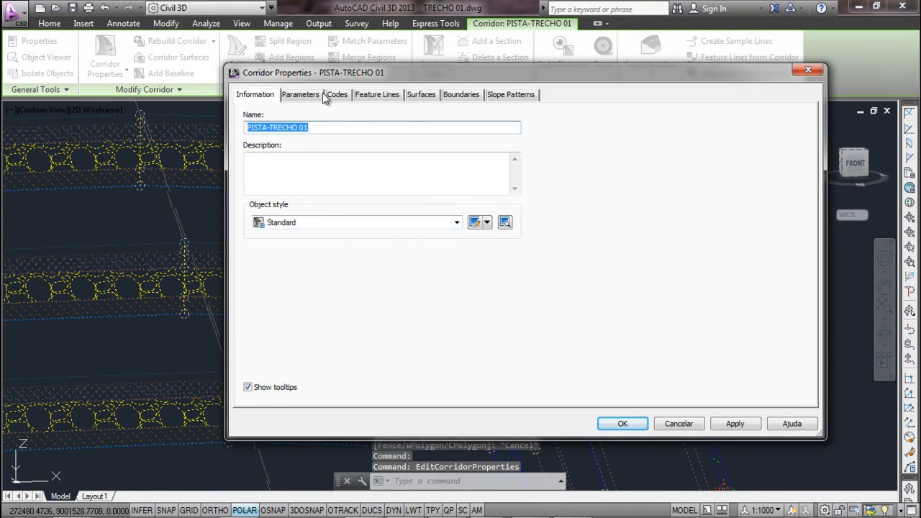
pyautogui.click(323, 95)
pyautogui.click(559, 128)
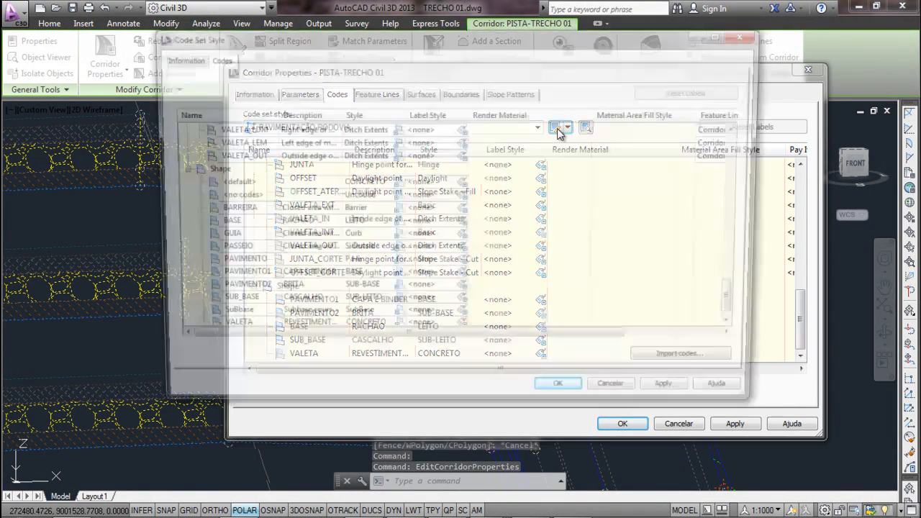
# Widen the Name column of the code list to show full code names and select the point code BORDO_PAVIMENTO1
pyautogui.scroll(10, 421, 198)
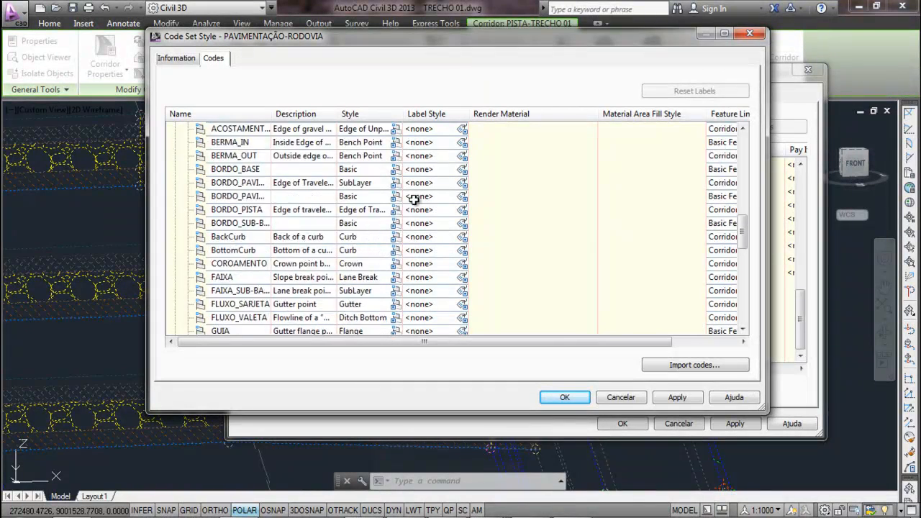
pyautogui.scroll(1, 414, 200)
pyautogui.moveTo(270, 117); pyautogui.dragTo(374, 108)
pyautogui.click(305, 238)
pyautogui.click(303, 213)
pyautogui.click(305, 223)
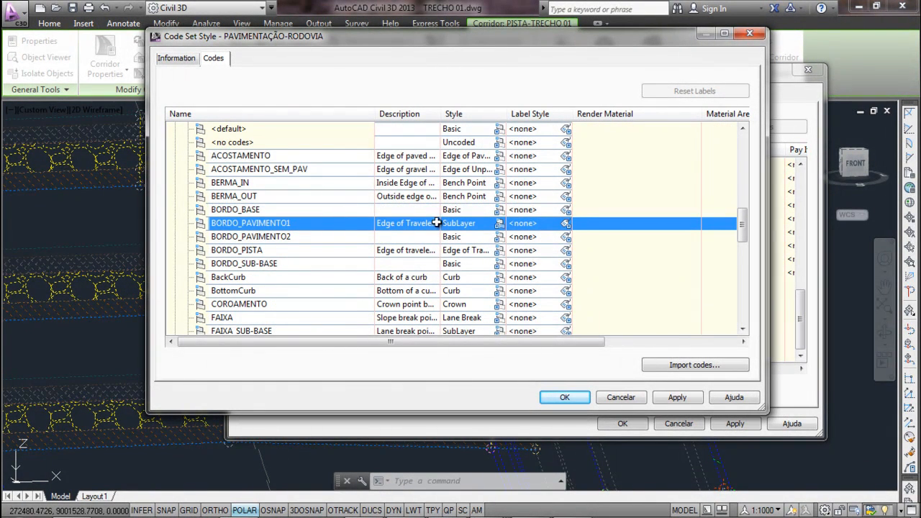
# Find the Shape group in the code list and select the shape code PAVIMENTO1
pyautogui.scroll(2, 496, 282)
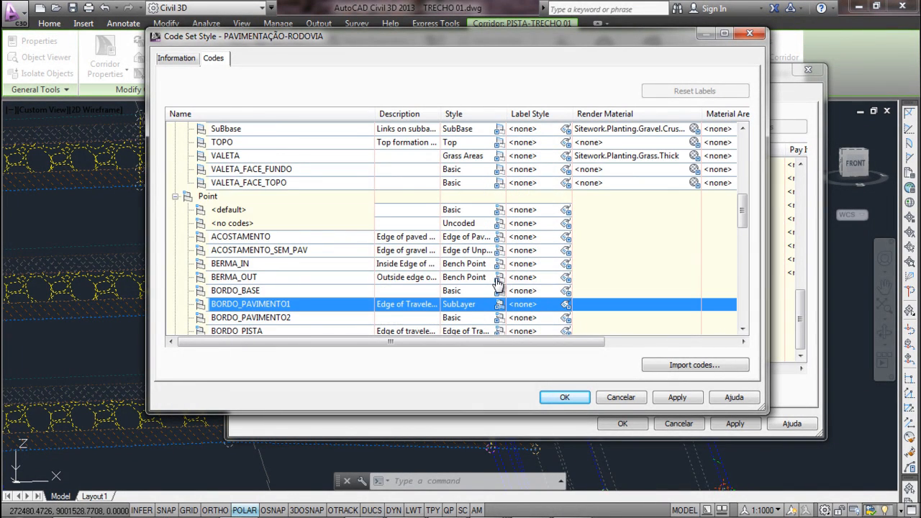
pyautogui.scroll(4, 498, 283)
pyautogui.scroll(-15, 496, 284)
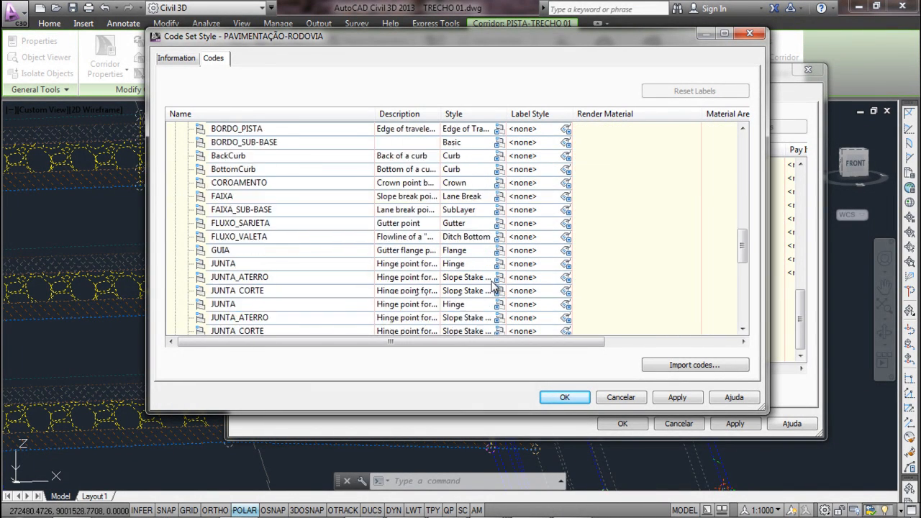
pyautogui.scroll(-2, 493, 285)
pyautogui.click(263, 280)
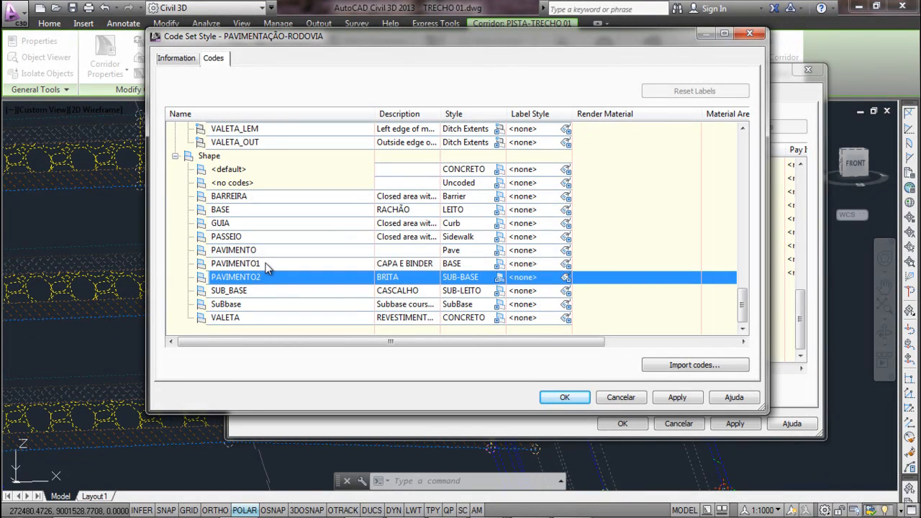
pyautogui.click(264, 263)
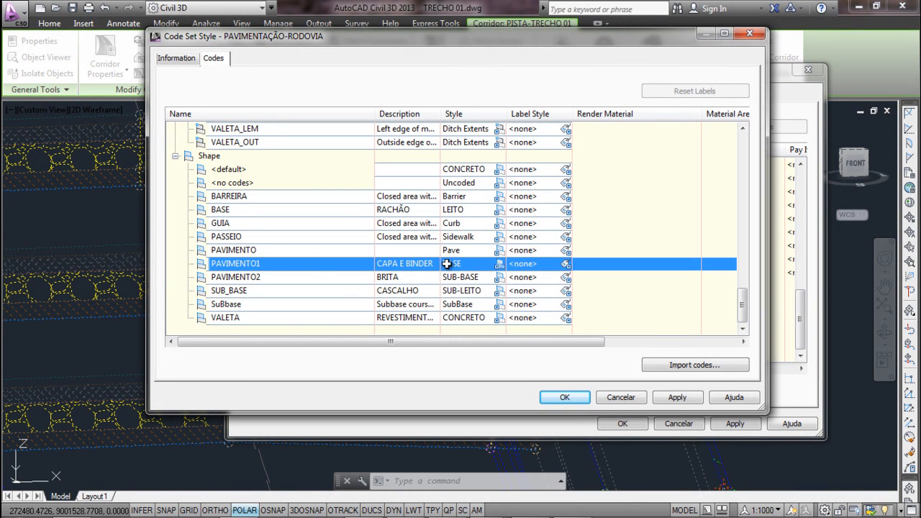
# Turn on the shape border and area fill in PAVIMENTO1's BASE shape style for the Model view, and accept the code set and corridor changes
pyautogui.click(499, 264)
pyautogui.click(504, 245)
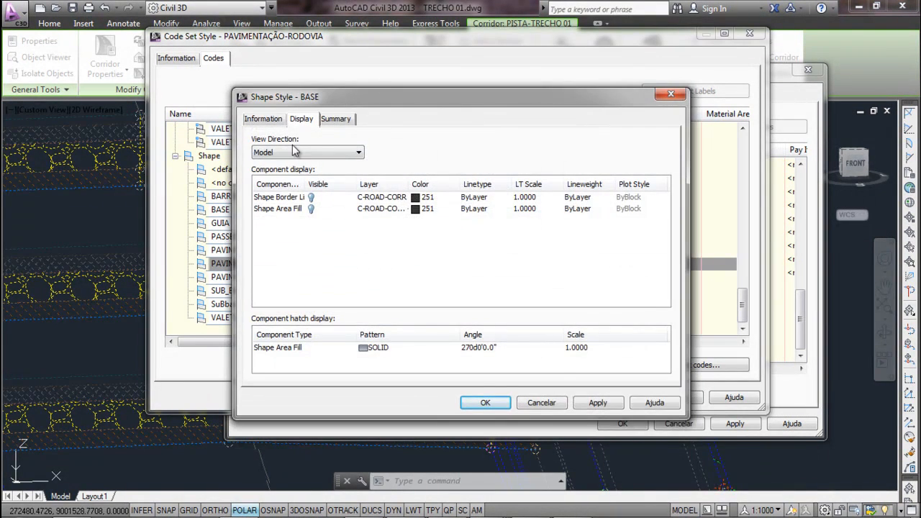
pyautogui.click(311, 197)
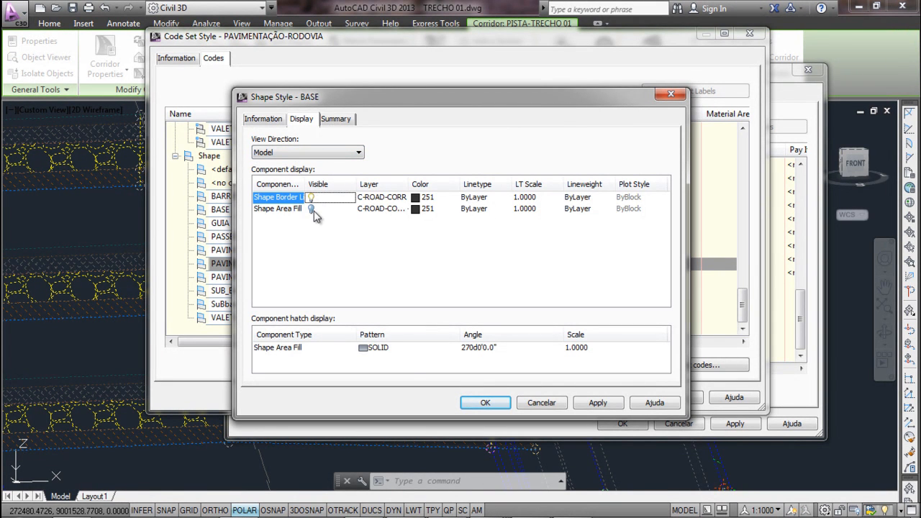
pyautogui.click(312, 209)
pyautogui.click(481, 403)
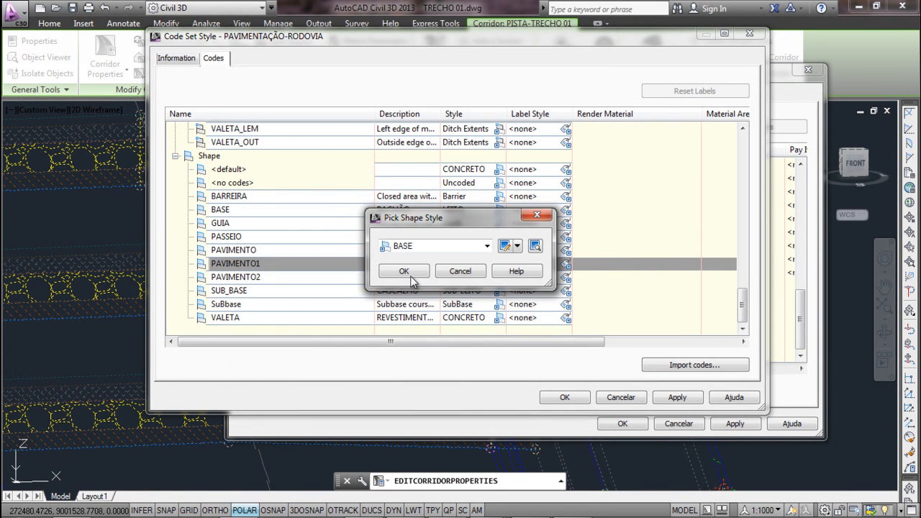
pyautogui.click(376, 269)
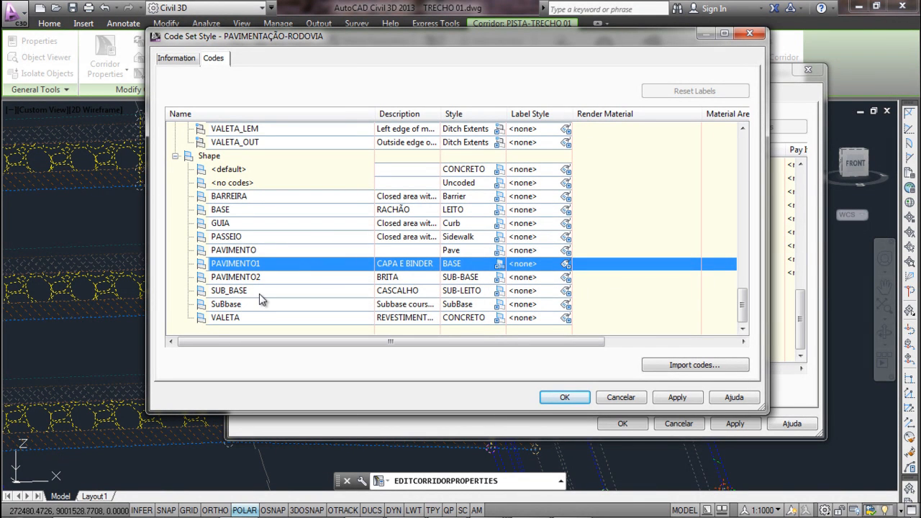
pyautogui.click(563, 397)
pyautogui.click(625, 424)
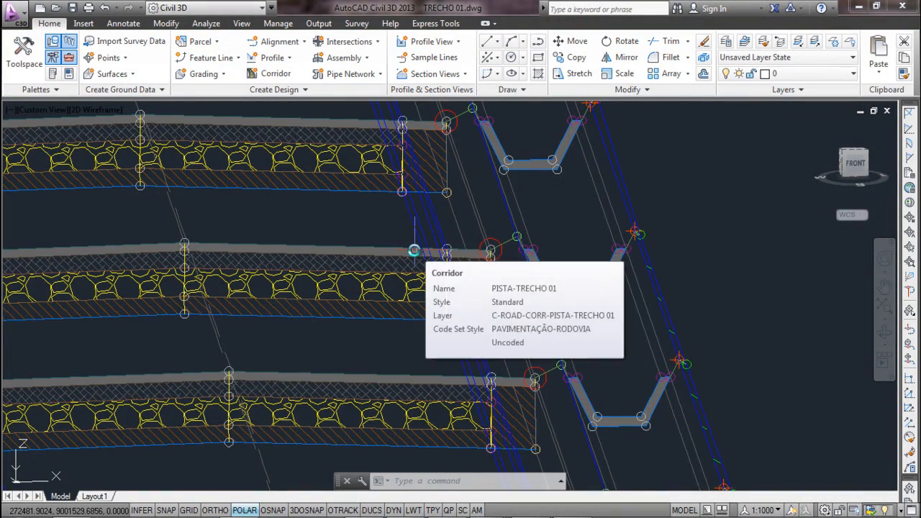
# Inspect the pavement surface fill and the slope hatching over the ditches along the cut stretch of the corridor
pyautogui.scroll(-3, 450, 145)
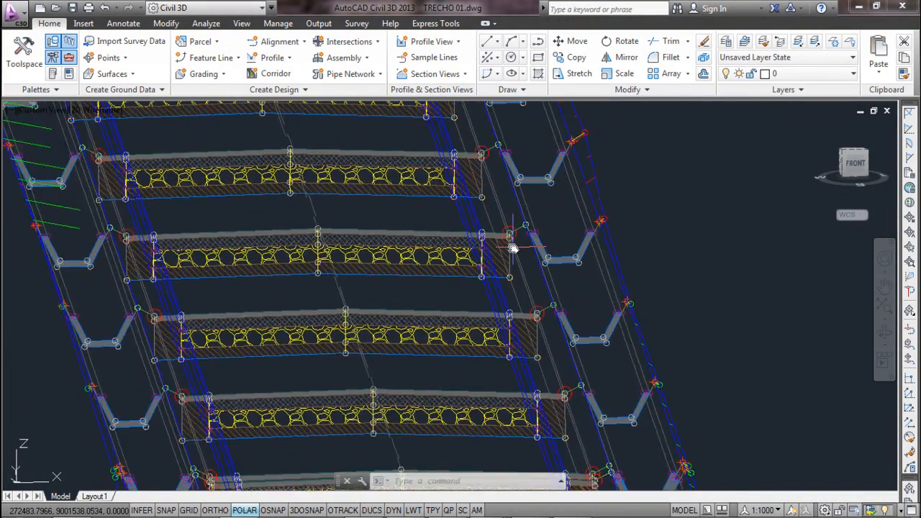
pyautogui.scroll(-1, 513, 247)
pyautogui.moveTo(427, 165); pyautogui.dragTo(412, 273, button='middle')
pyautogui.scroll(-1, 319, 167)
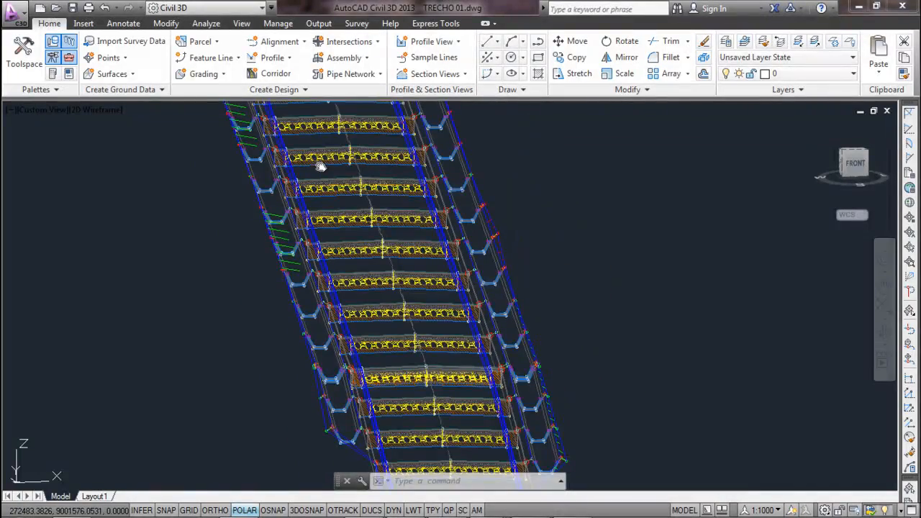
pyautogui.scroll(-1, 331, 187)
pyautogui.moveTo(346, 213); pyautogui.dragTo(360, 246, button='middle')
pyautogui.scroll(2, 299, 242)
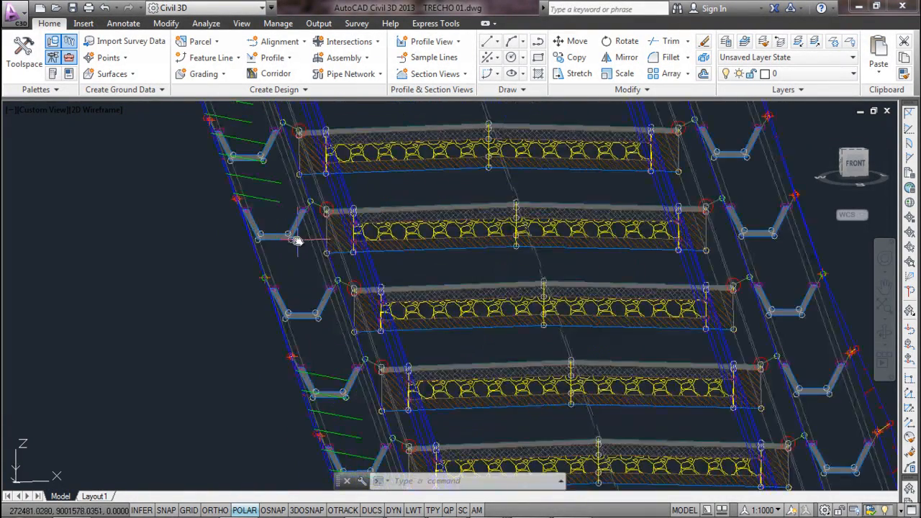
pyautogui.click(319, 376)
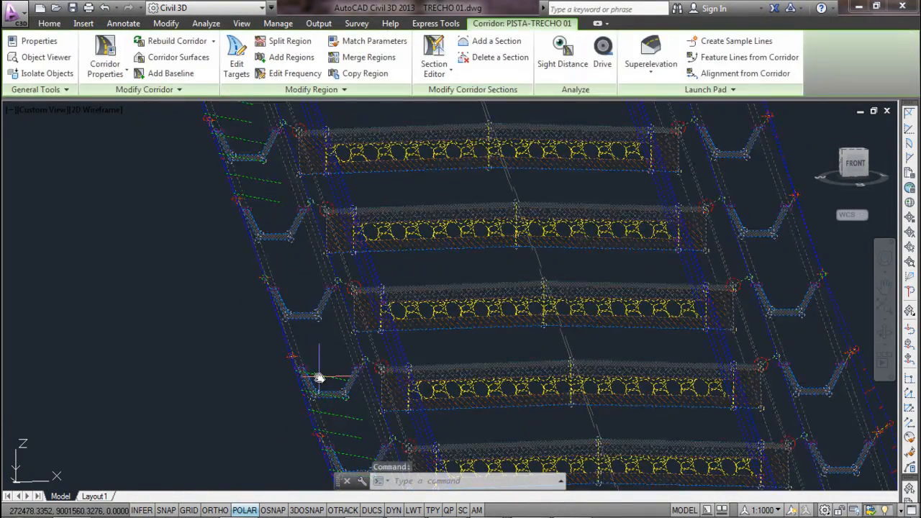
pyautogui.scroll(-3, 318, 377)
pyautogui.press('Escape')
pyautogui.scroll(1, 353, 284)
pyautogui.moveTo(360, 295); pyautogui.dragTo(320, 310, button='middle')
pyautogui.scroll(2, 320, 311)
pyautogui.click(303, 306)
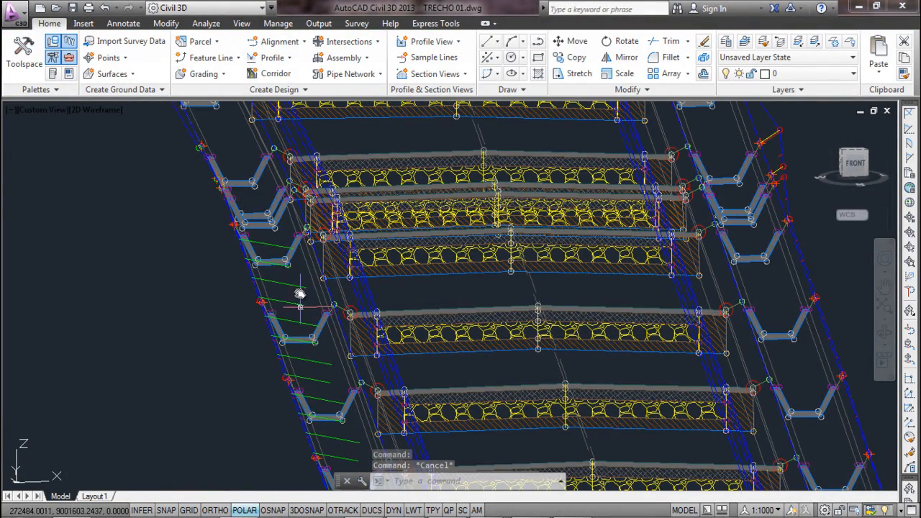
pyautogui.press('Escape')
pyautogui.click(294, 305)
pyautogui.rightClick(294, 305)
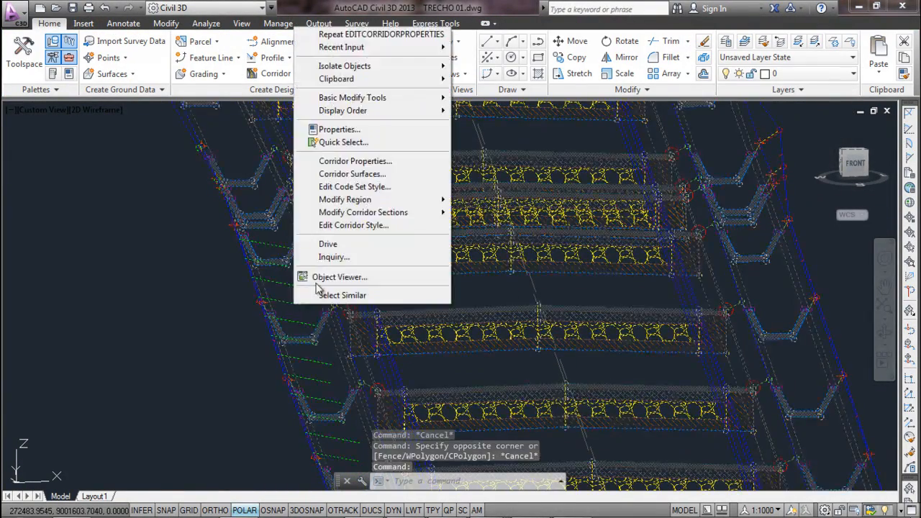
pyautogui.click(370, 162)
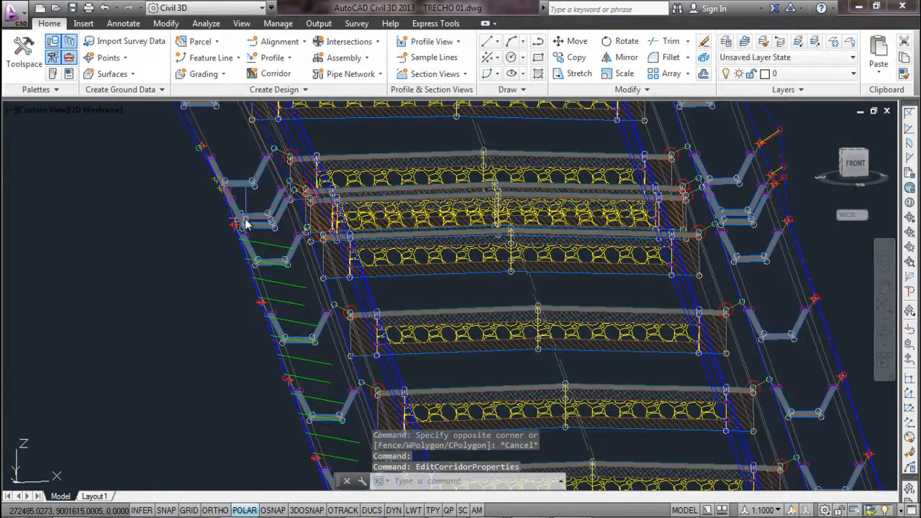
# Delete corridor slope patterns 5, from the paved shoulder to OFFSET_CORTE, and 4, from OFFSET_SUB to ACOSTAMENTO_base
pyautogui.click(259, 247)
pyautogui.click(140, 89)
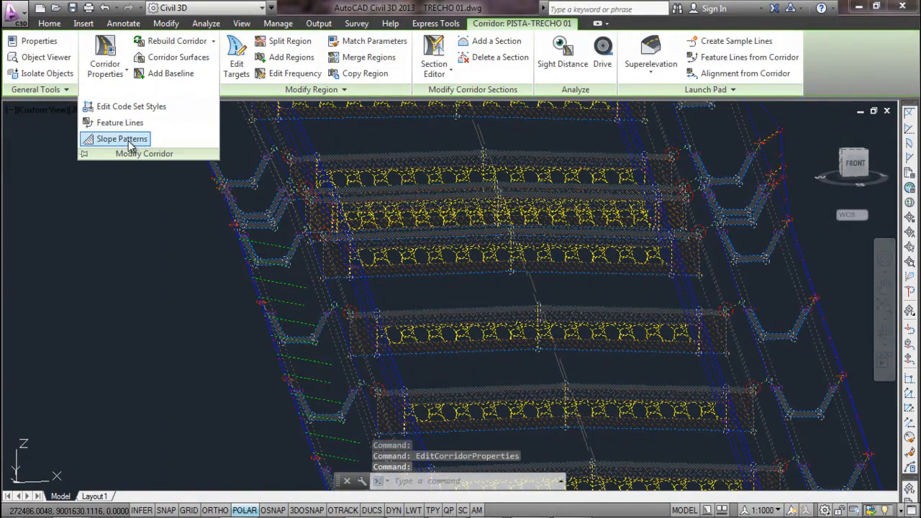
pyautogui.click(339, 180)
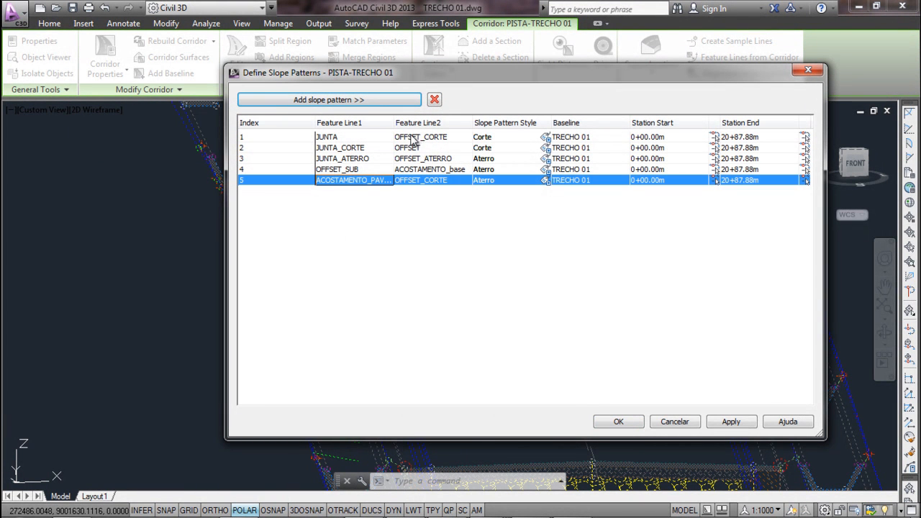
pyautogui.click(435, 100)
pyautogui.click(374, 170)
pyautogui.click(434, 100)
pyautogui.click(613, 423)
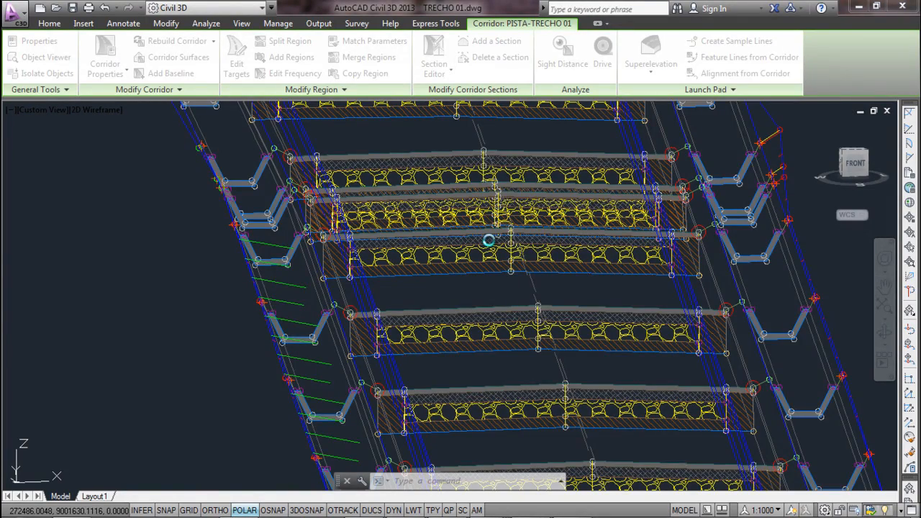
pyautogui.press('Escape')
# Follow the corridor from the ditch stretch into the fill stretch and check the slope hatching on both sides
pyautogui.scroll(-2, 451, 239)
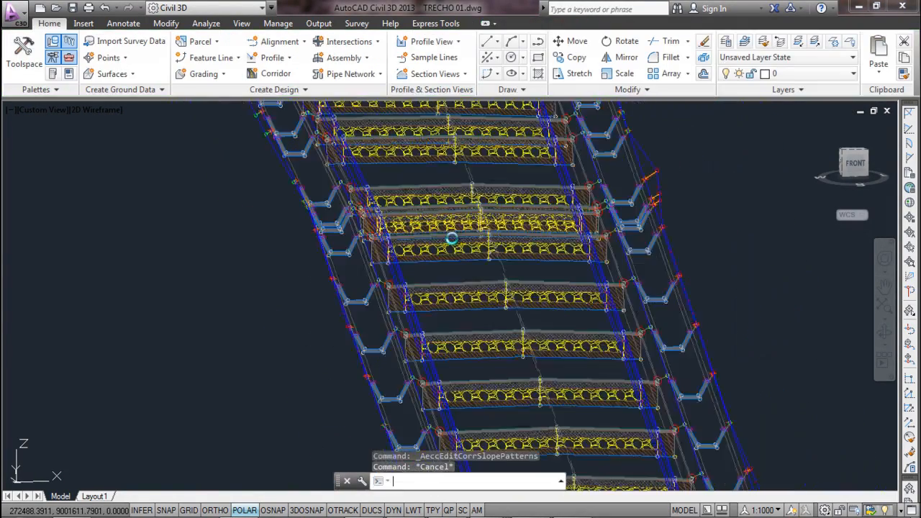
pyautogui.moveTo(460, 172); pyautogui.dragTo(474, 287, button='middle')
pyautogui.moveTo(471, 191); pyautogui.dragTo(458, 336, button='middle')
pyautogui.moveTo(442, 257)
pyautogui.mouseDown(button='middle')
pyautogui.moveTo(495, 344)
pyautogui.moveTo(502, 337)
pyautogui.moveTo(477, 171)
pyautogui.mouseUp(button='middle')
pyautogui.moveTo(593, 365); pyautogui.dragTo(553, 247, button='middle')
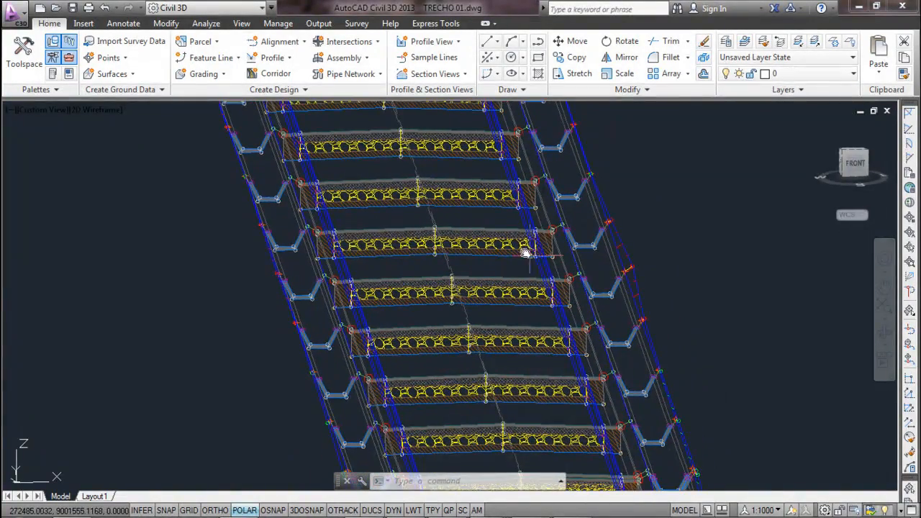
pyautogui.moveTo(676, 467)
pyautogui.keyDown('shift'); pyautogui.mouseDown(button='middle')
pyautogui.moveTo(665, 471)
pyautogui.moveTo(461, 238)
pyautogui.moveTo(477, 300)
pyautogui.moveTo(496, 232)
pyautogui.mouseUp(button='middle'); pyautogui.keyUp('shift')
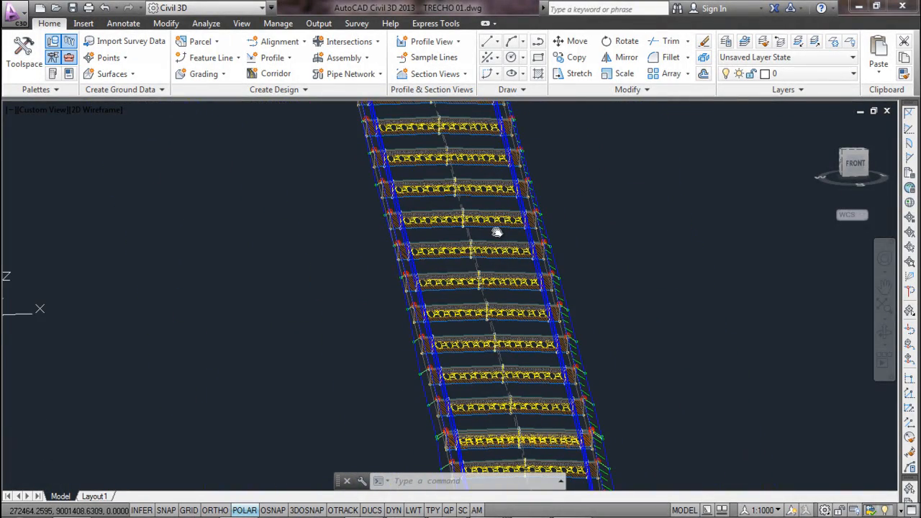
pyautogui.moveTo(557, 392); pyautogui.dragTo(500, 173, button='middle')
pyautogui.moveTo(531, 354); pyautogui.dragTo(465, 195, button='middle')
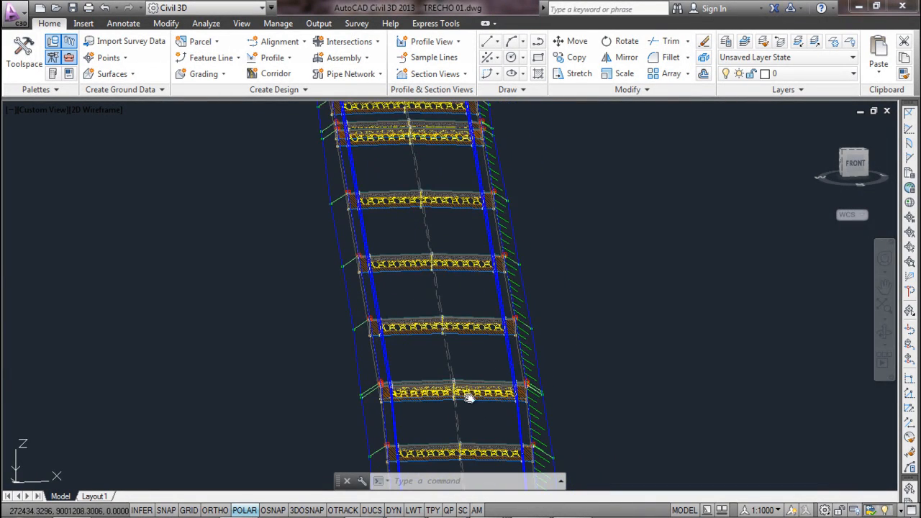
pyautogui.moveTo(468, 391); pyautogui.dragTo(431, 216, button='middle')
pyautogui.moveTo(446, 368); pyautogui.dragTo(422, 312, button='middle')
pyautogui.moveTo(446, 413)
pyautogui.mouseDown(button='middle')
pyautogui.moveTo(412, 243)
pyautogui.moveTo(391, 312)
pyautogui.moveTo(400, 301)
pyautogui.mouseUp(button='middle')
pyautogui.scroll(-10, 399, 301)
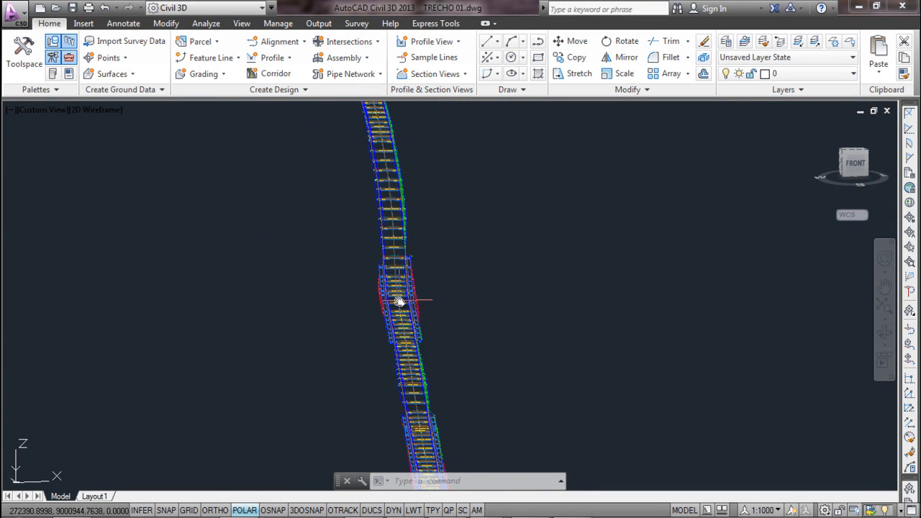
# Inspect the pavement layers, lined ditches and cut slope hatches up close where the corridor bends
pyautogui.scroll(10, 378, 390)
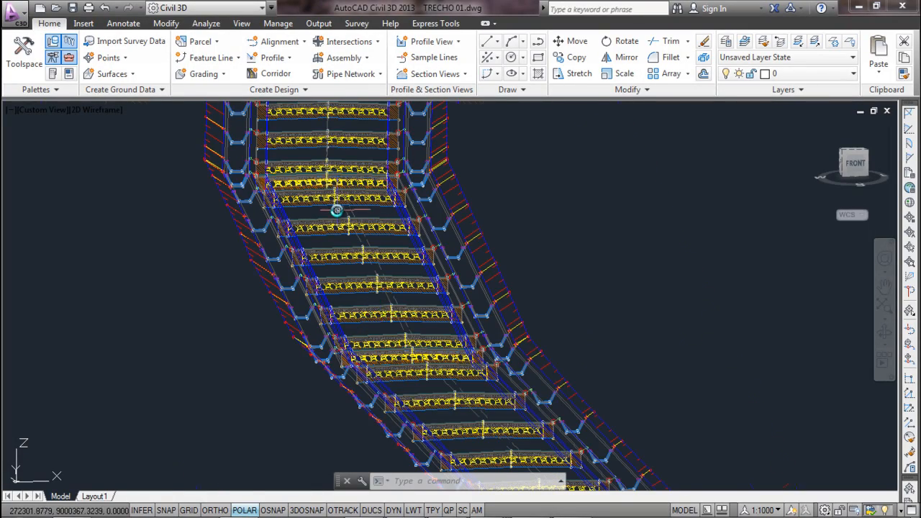
pyautogui.scroll(5, 337, 210)
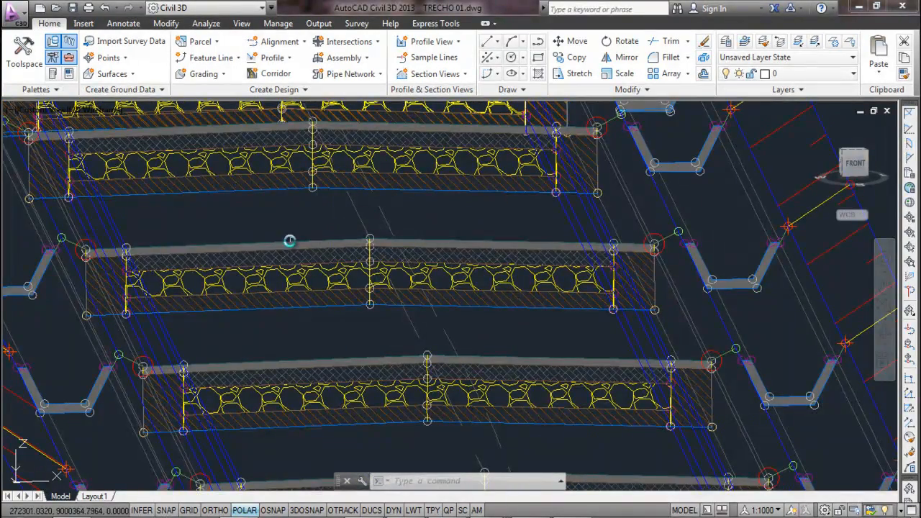
pyautogui.scroll(-3, 366, 240)
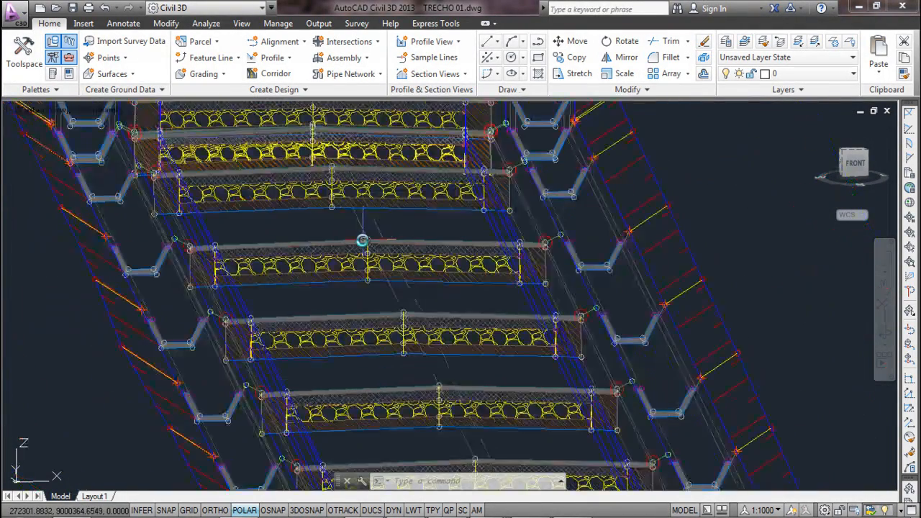
pyautogui.scroll(-3, 272, 193)
pyautogui.moveTo(355, 189); pyautogui.dragTo(331, 234, button='middle')
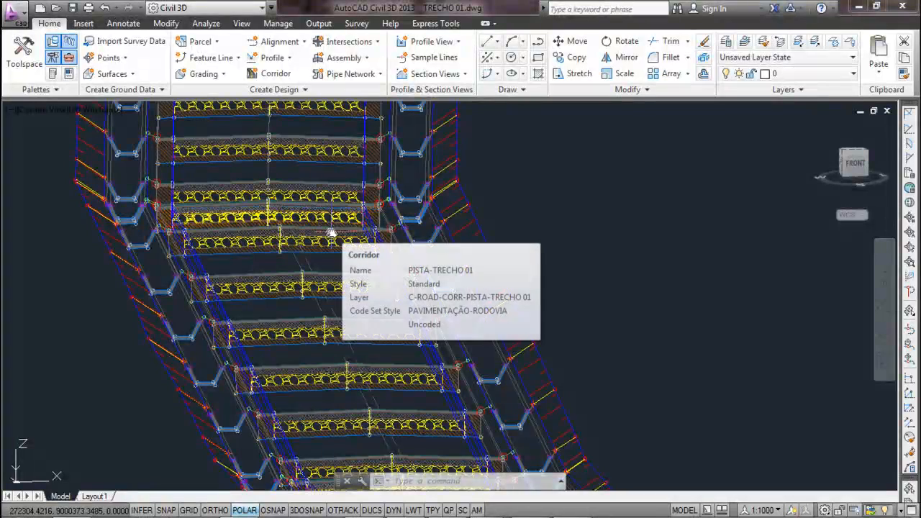
pyautogui.scroll(-2, 273, 228)
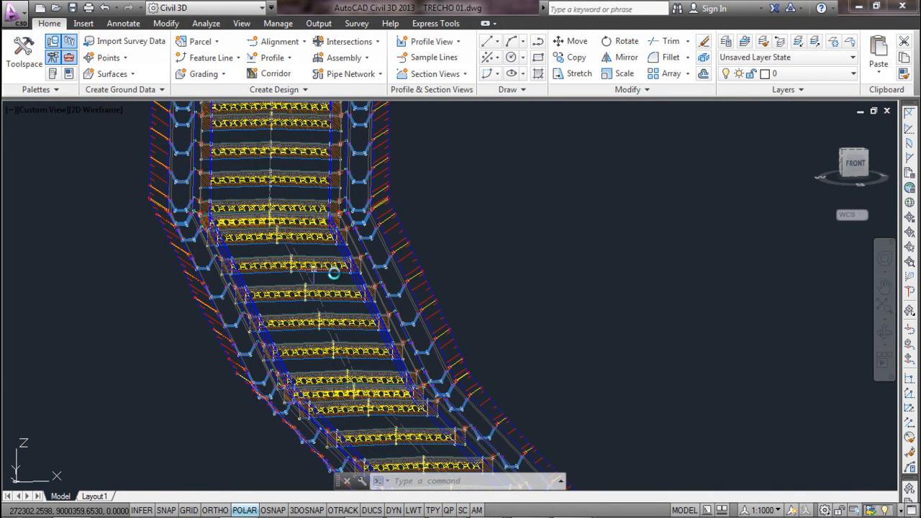
pyautogui.scroll(-1, 414, 279)
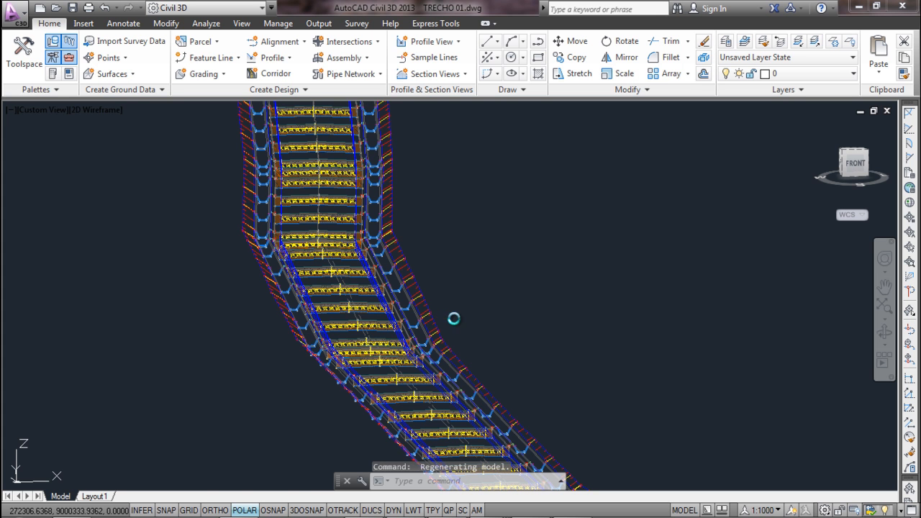
# Orbit the corridor to a tilted view from above and examine its layered sections, ditches and overall course
pyautogui.keyDown('shift'); pyautogui.moveTo(454, 319); pyautogui.dragTo(283, 362, button='middle'); pyautogui.keyUp('shift')
pyautogui.press('Escape')
pyautogui.press('Escape')
pyautogui.scroll(5, 302, 376)
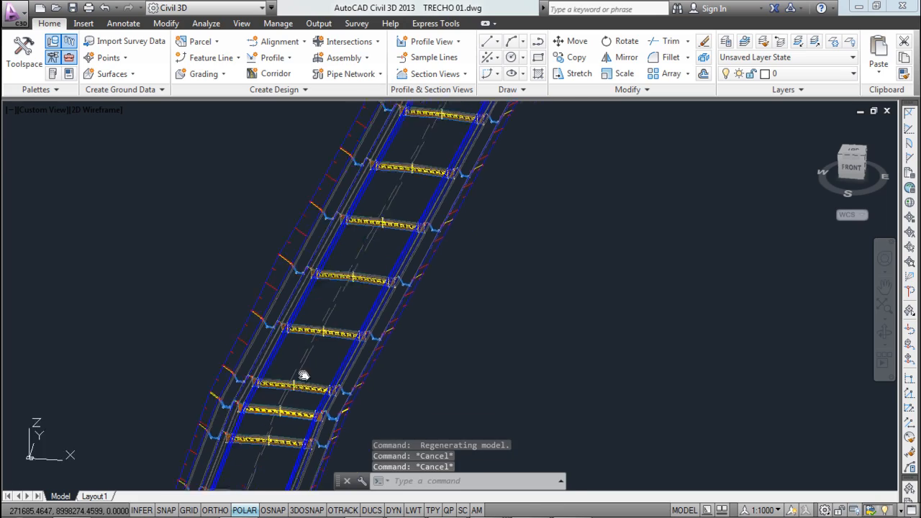
pyautogui.scroll(6, 363, 303)
pyautogui.scroll(-4, 333, 296)
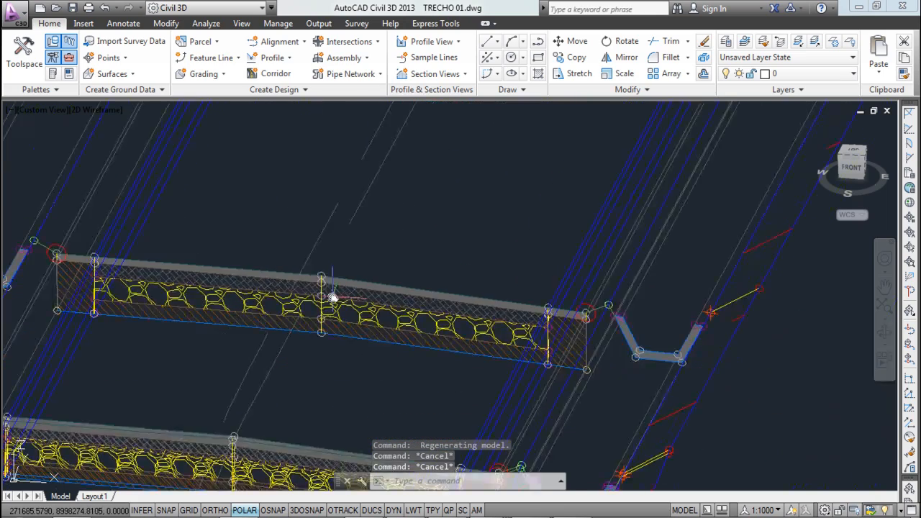
pyautogui.moveTo(249, 294); pyautogui.dragTo(315, 204, button='middle')
pyautogui.scroll(5, 251, 374)
pyautogui.scroll(-12, 248, 374)
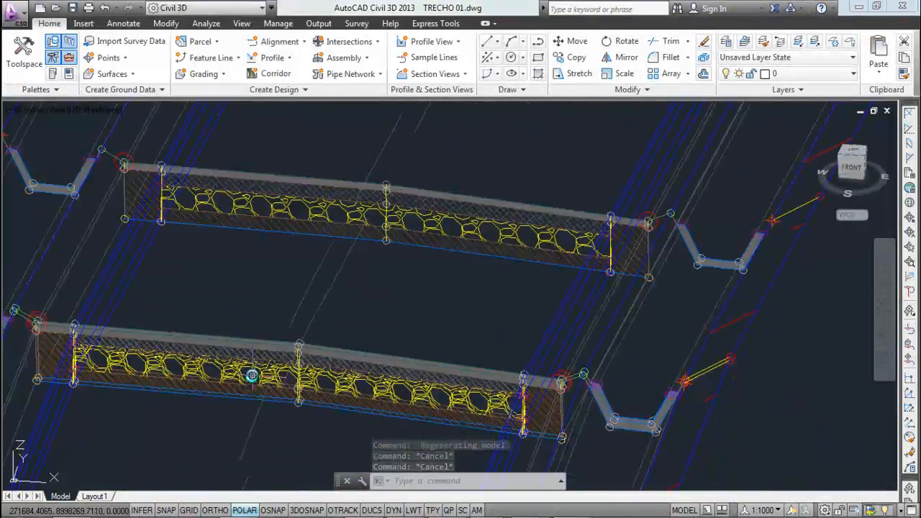
pyautogui.scroll(-3, 277, 326)
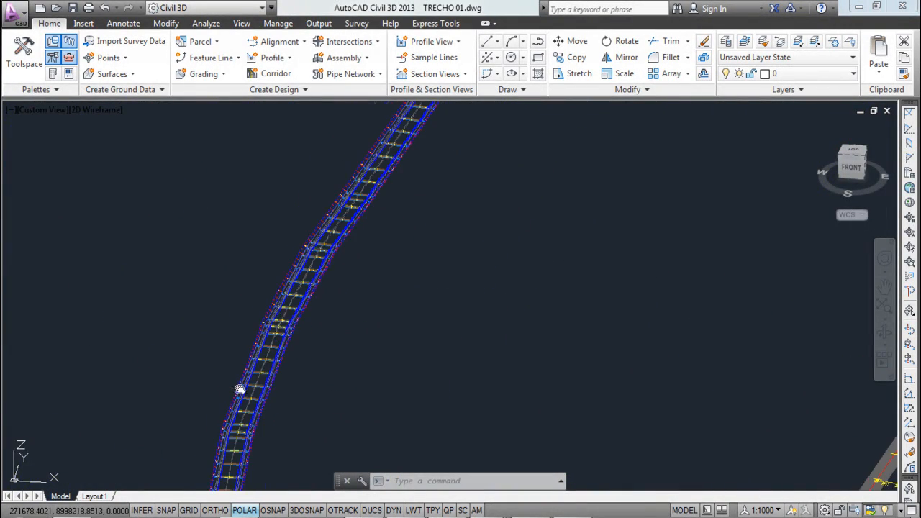
pyautogui.scroll(-3, 292, 237)
pyautogui.scroll(10, 290, 257)
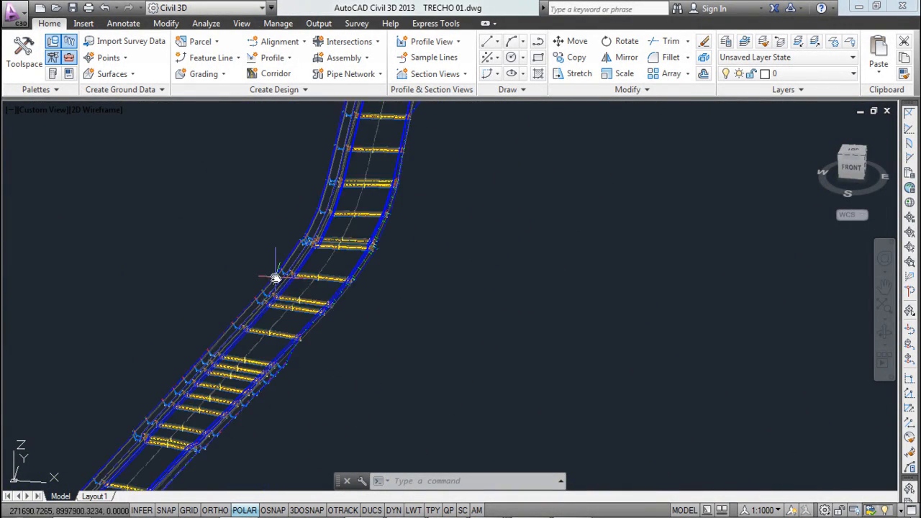
# Orbit the corridor to a low, front-facing 3D view around its bend
pyautogui.moveTo(431, 303); pyautogui.dragTo(479, 350, button='middle')
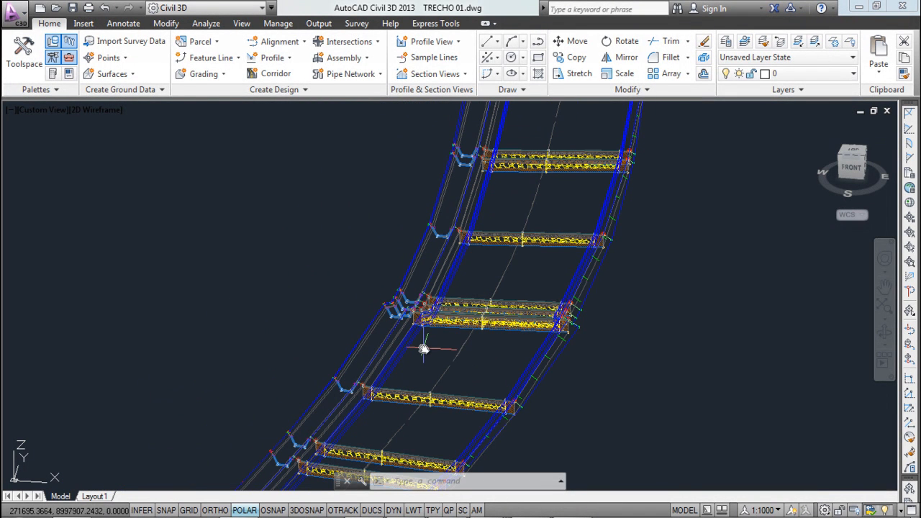
pyautogui.press('Escape')
pyautogui.press('Escape')
pyautogui.write('3DO')
pyautogui.press('Return')
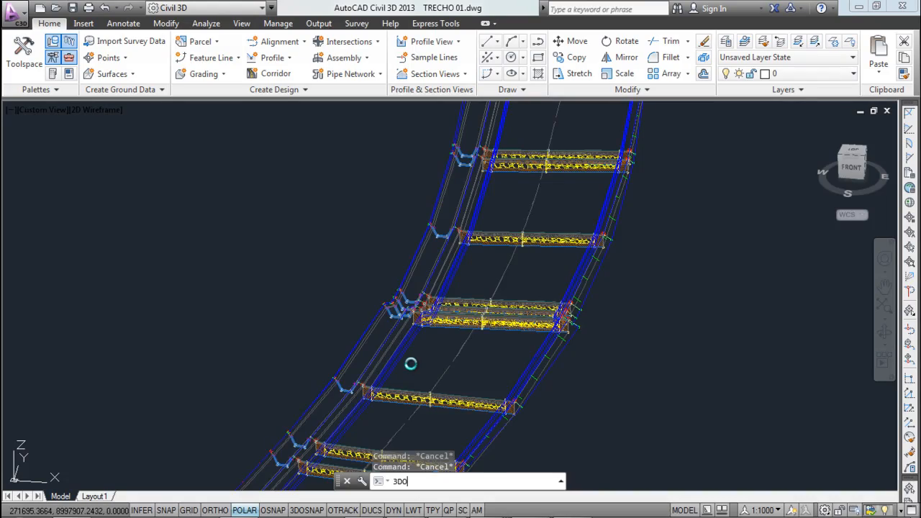
pyautogui.press('Return')
pyautogui.moveTo(410, 363); pyautogui.dragTo(434, 335)
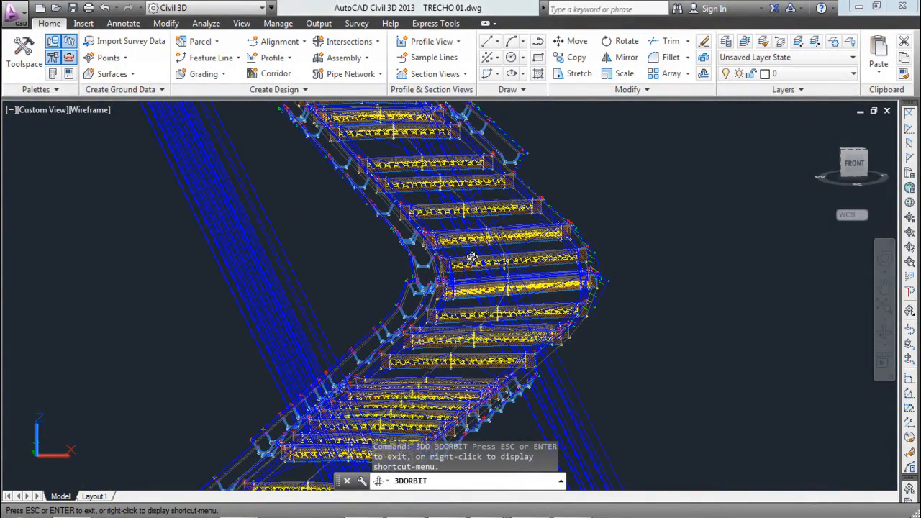
# Examine the pavement layer sections, lined ditches and fill slope hatching up close at the corridor bend
pyautogui.scroll(5, 472, 256)
pyautogui.scroll(3, 496, 255)
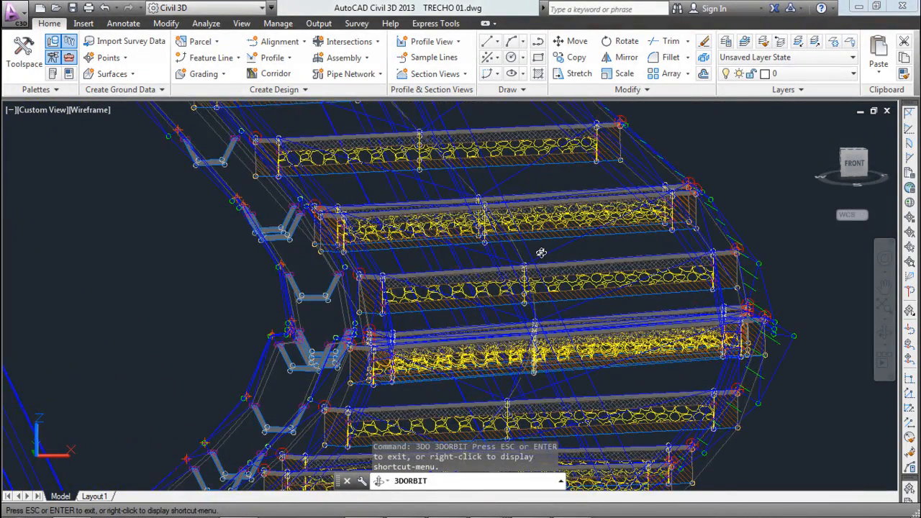
pyautogui.scroll(2, 540, 253)
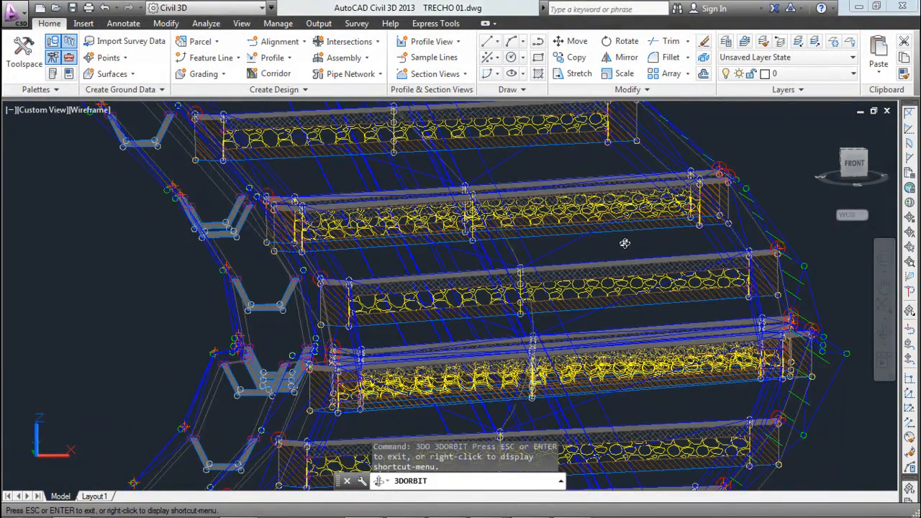
pyautogui.scroll(-1, 551, 263)
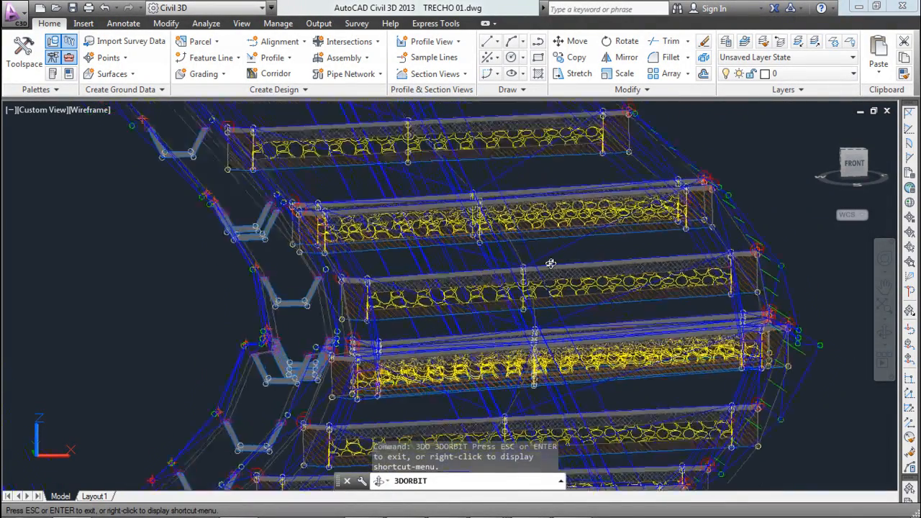
pyautogui.scroll(1, 551, 263)
pyautogui.scroll(-1, 551, 264)
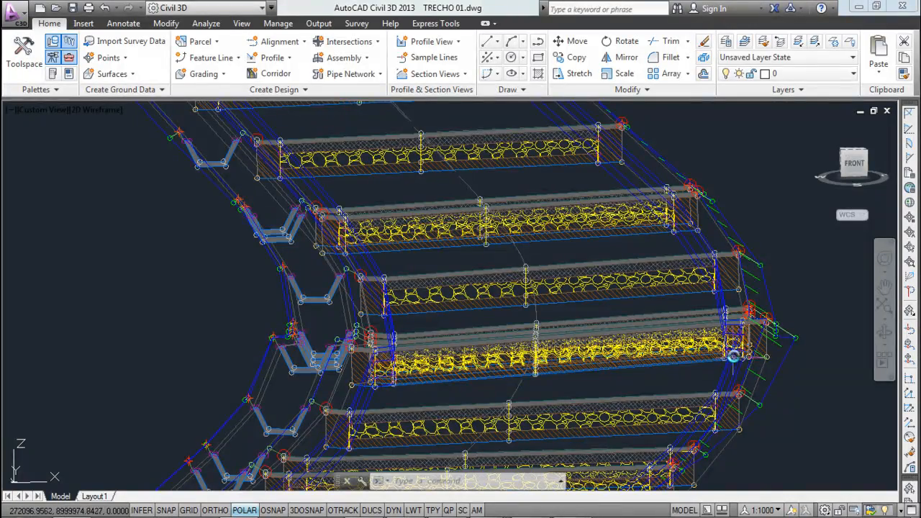
pyautogui.scroll(3, 712, 338)
pyautogui.moveTo(683, 313); pyautogui.dragTo(595, 284)
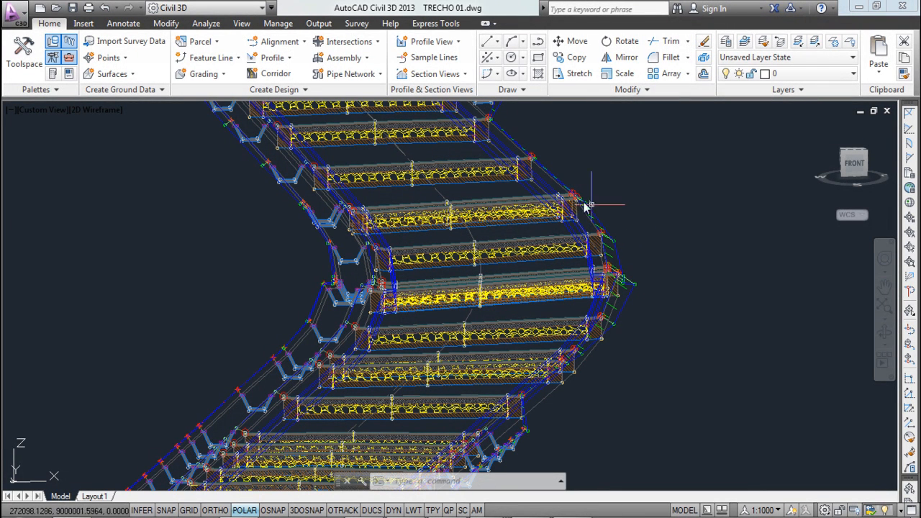
pyautogui.scroll(-2, 529, 291)
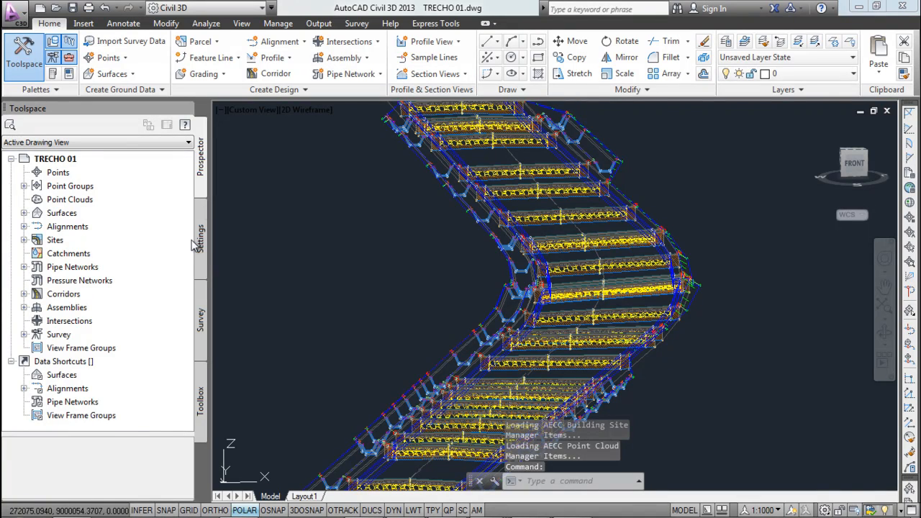
# Create a new corridor surface in the properties of corridor PISTA-TRECHO 01
pyautogui.click(24, 213)
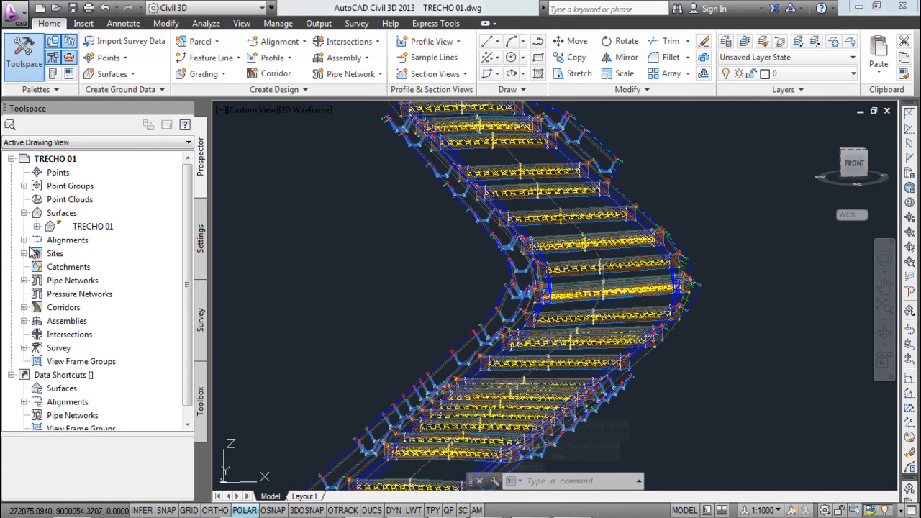
pyautogui.click(568, 299)
pyautogui.rightClick(567, 301)
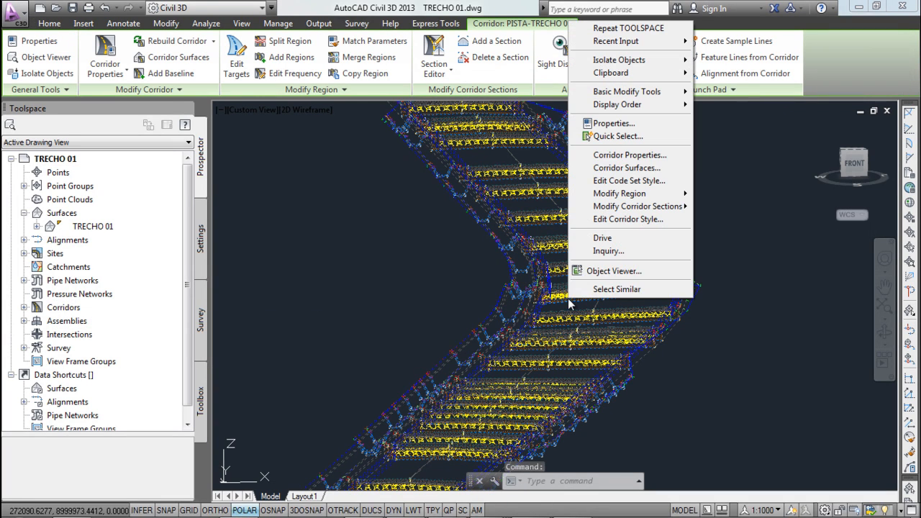
pyautogui.click(628, 156)
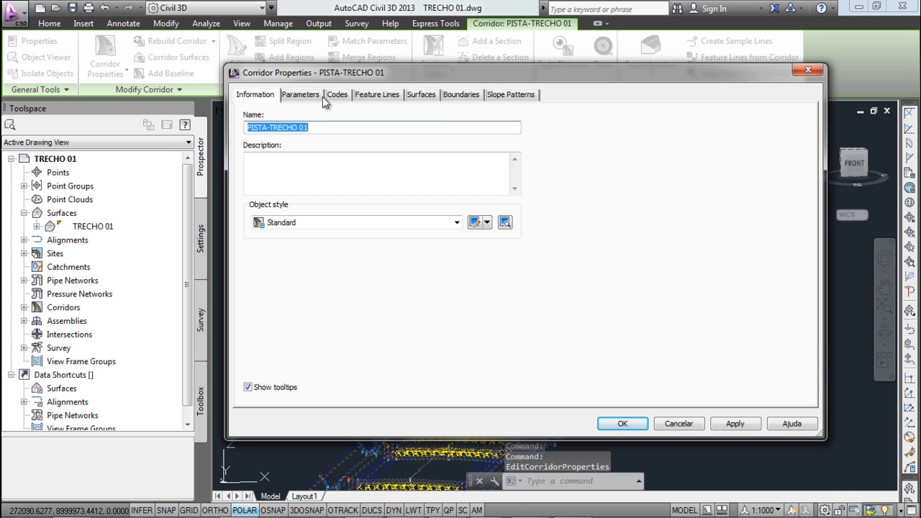
pyautogui.click(424, 94)
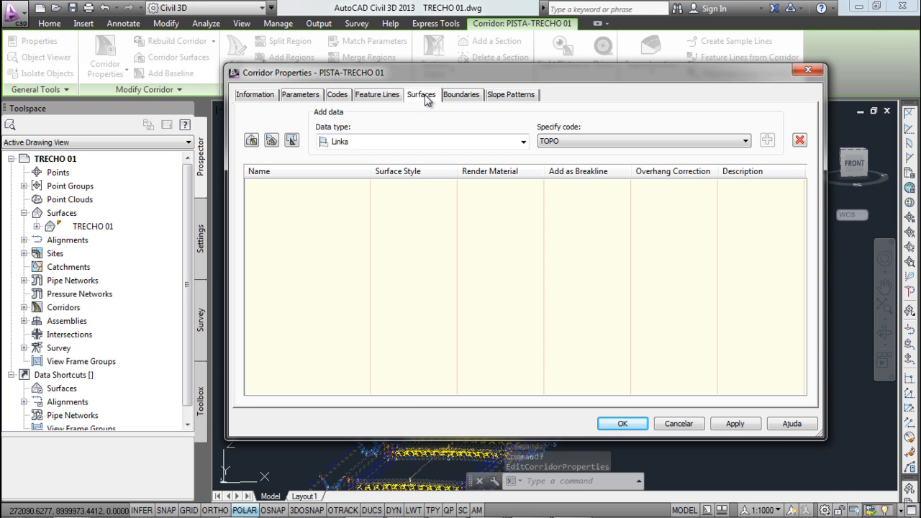
pyautogui.click(252, 141)
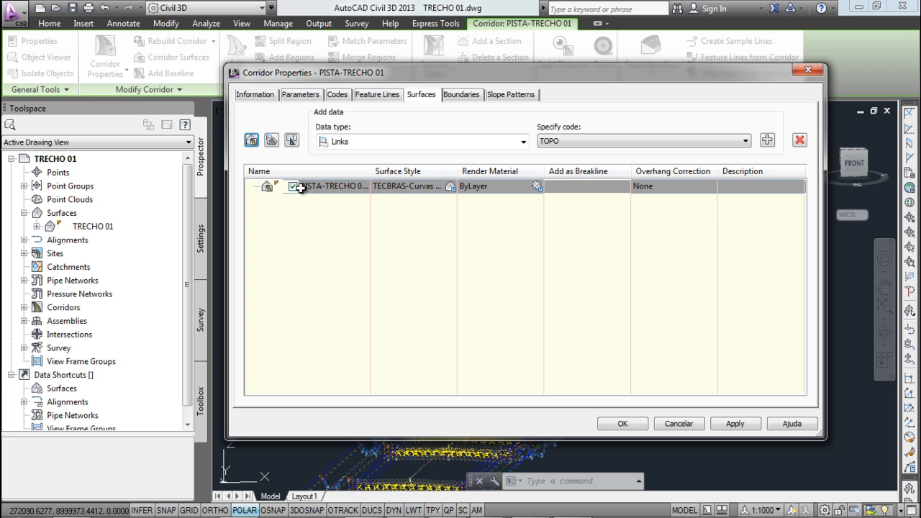
# Set the new corridor surface's style to Triangles ONLY
pyautogui.moveTo(370, 175); pyautogui.dragTo(383, 175)
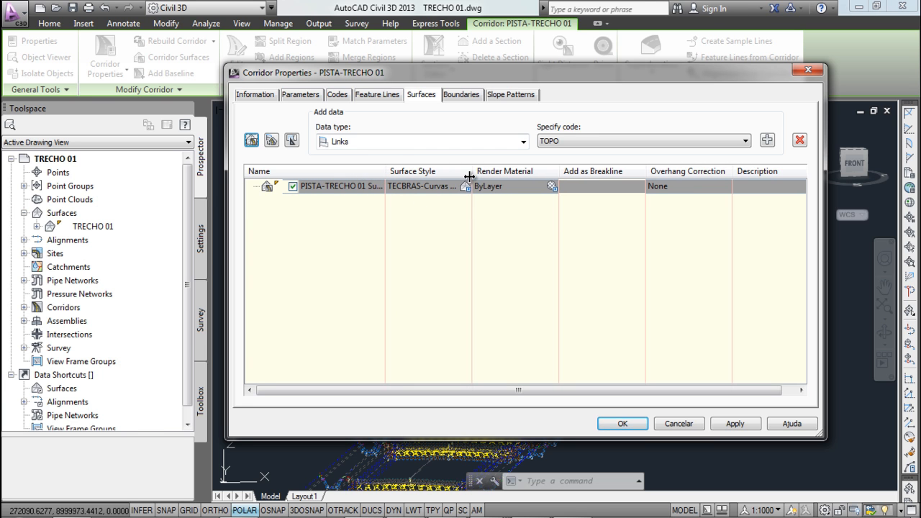
pyautogui.moveTo(471, 171); pyautogui.dragTo(509, 171)
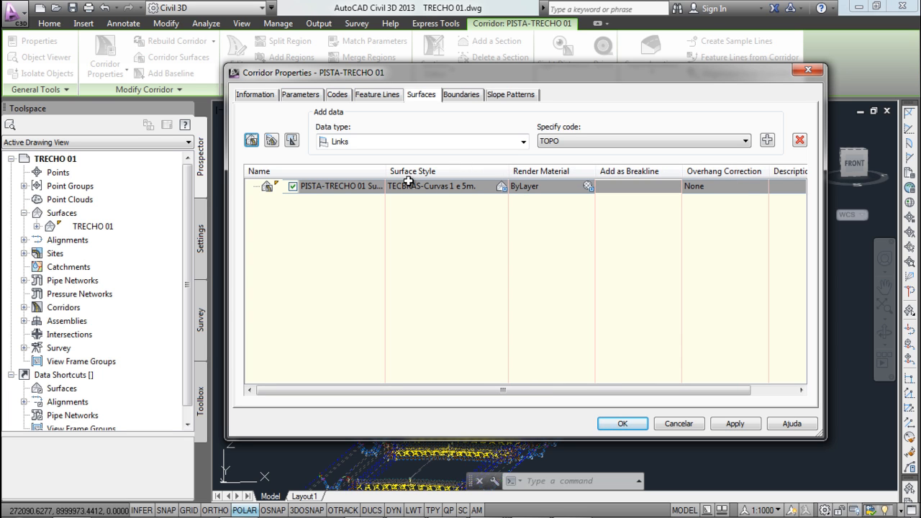
pyautogui.click(501, 186)
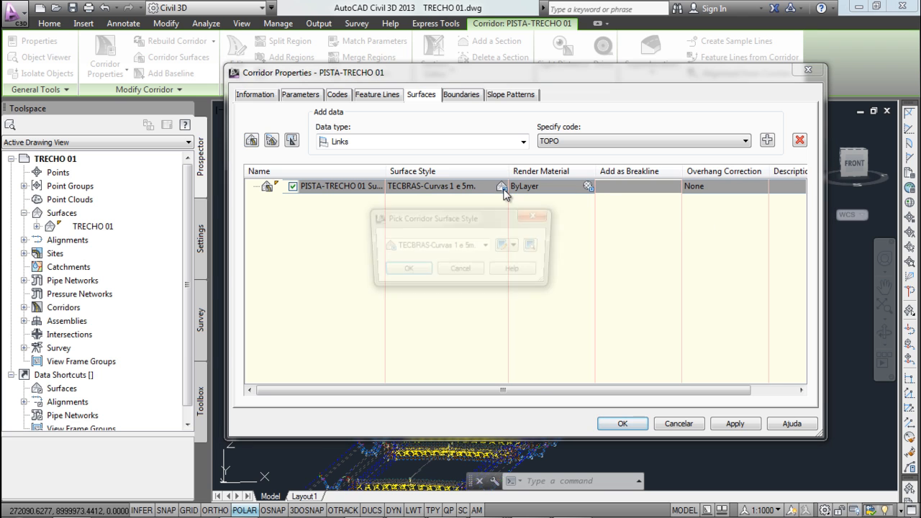
pyautogui.click(486, 246)
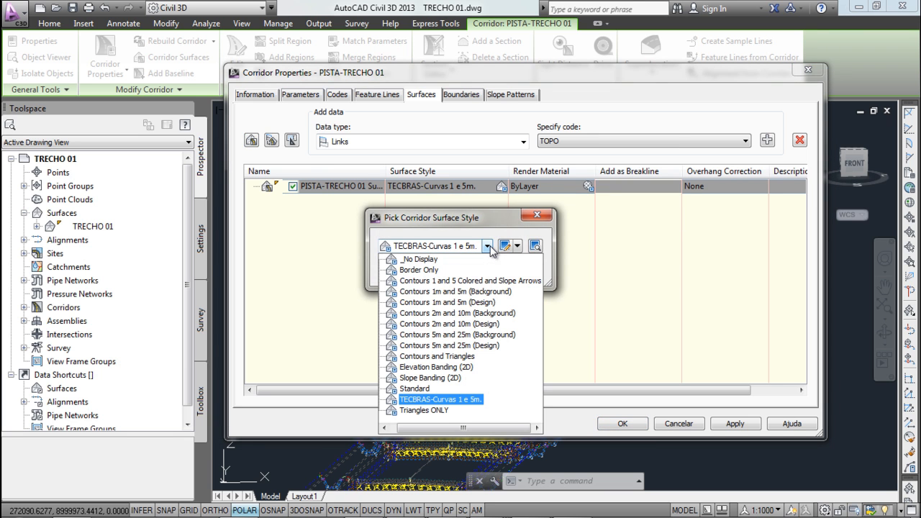
pyautogui.click(424, 410)
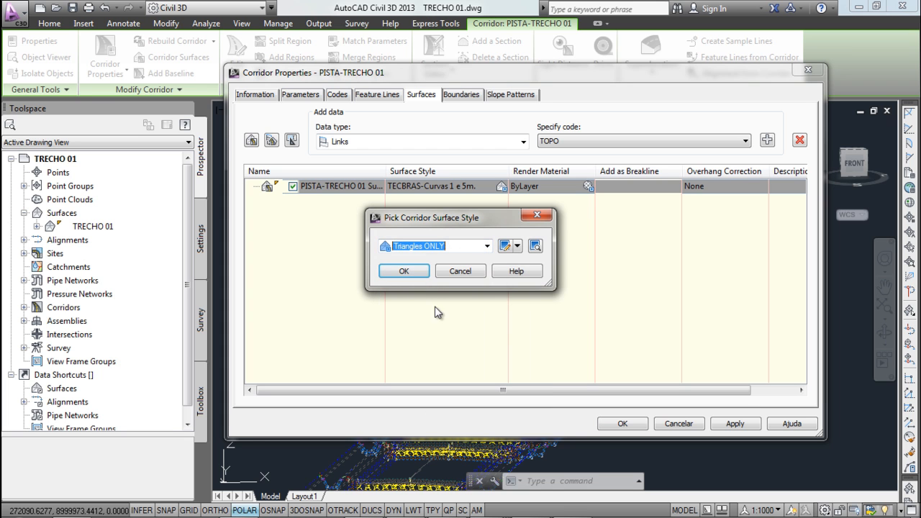
pyautogui.click(404, 271)
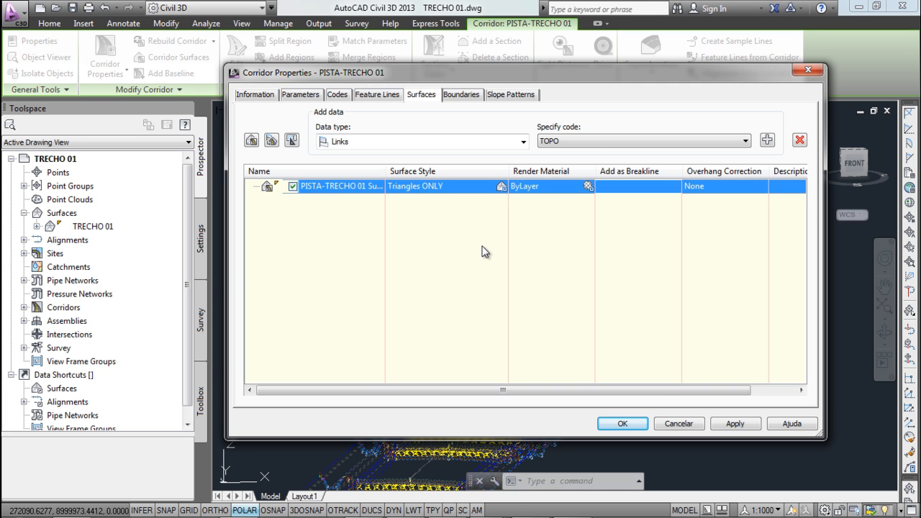
# Add the DATUM link code as data to the corridor surface
pyautogui.click(592, 141)
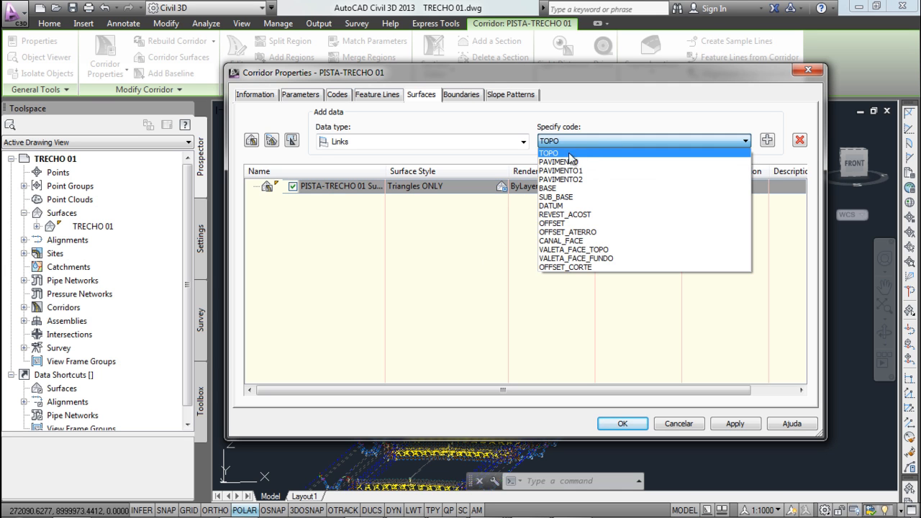
pyautogui.click(555, 207)
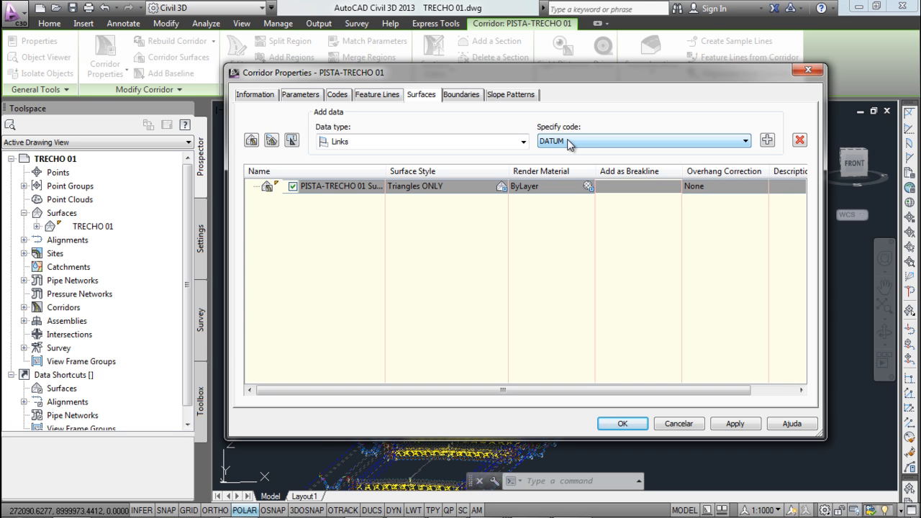
pyautogui.click(768, 141)
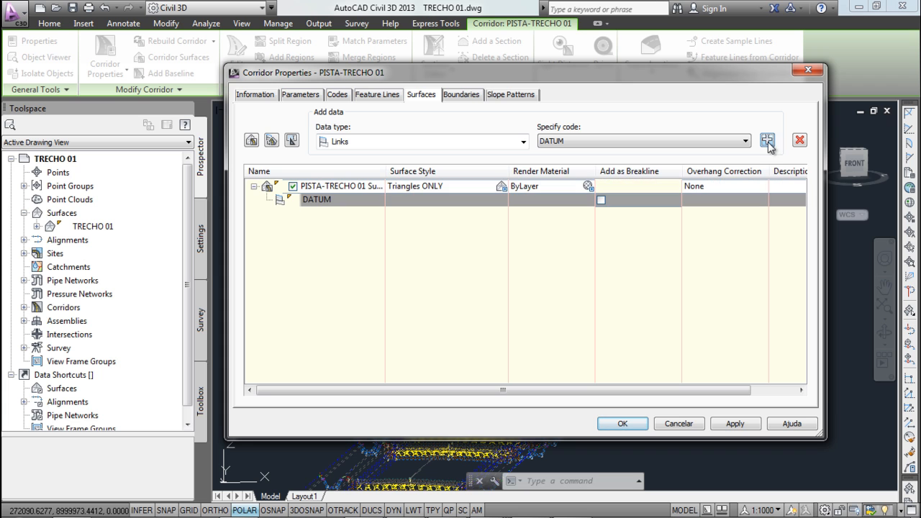
# Set the corridor surface's overhang correction to Bottom Links and rebuild the corridor with the changes
pyautogui.click(697, 186)
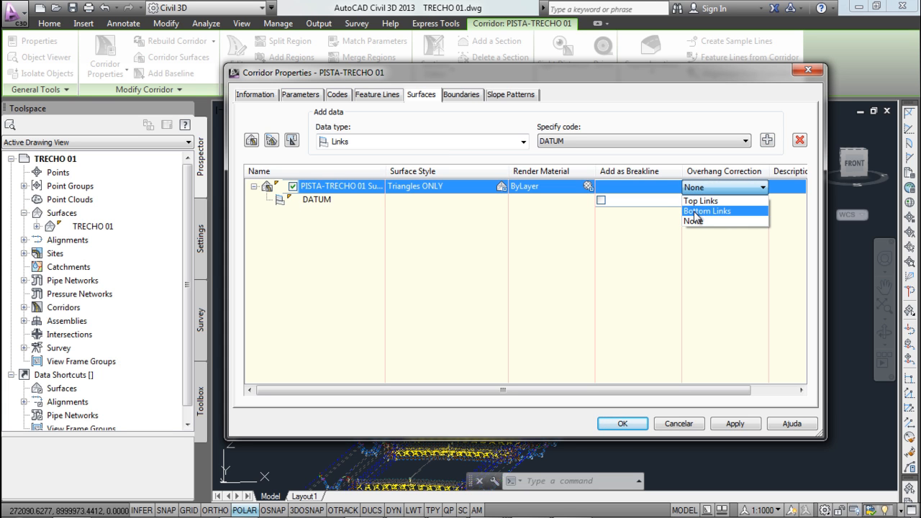
pyautogui.click(695, 211)
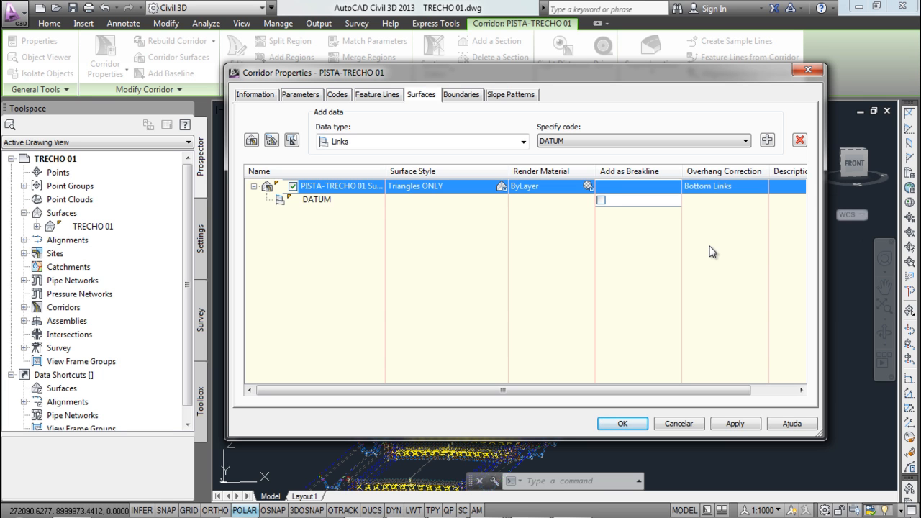
pyautogui.click(634, 424)
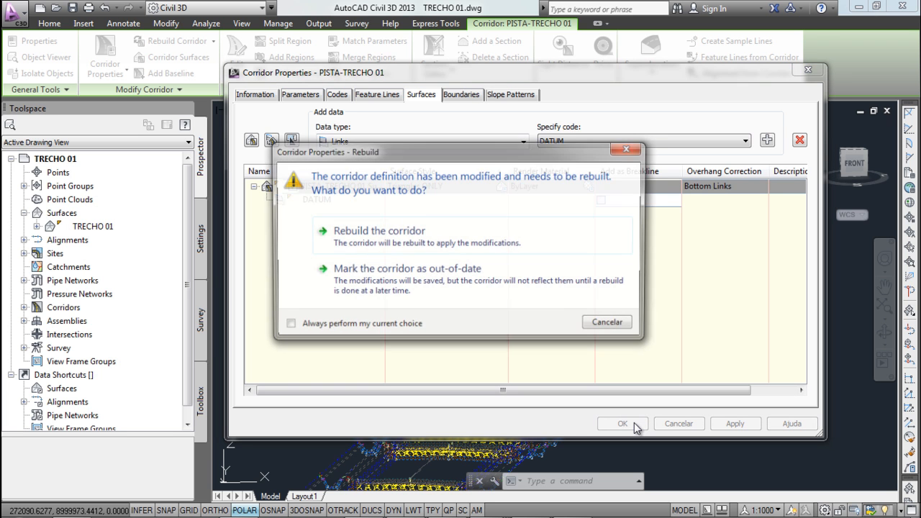
pyautogui.click(478, 249)
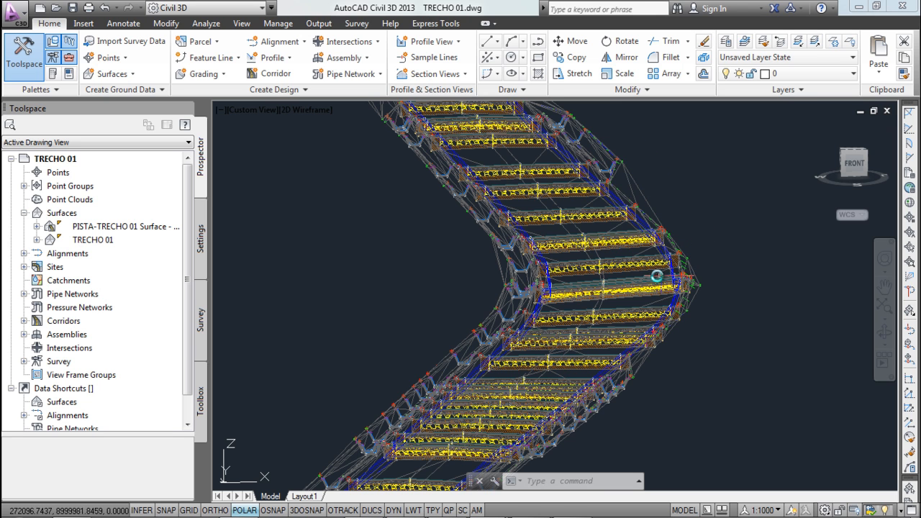
# Start adding slope labels to the corridor surface PISTA-TRECHO 01 Surface - (1)
pyautogui.scroll(5, 617, 297)
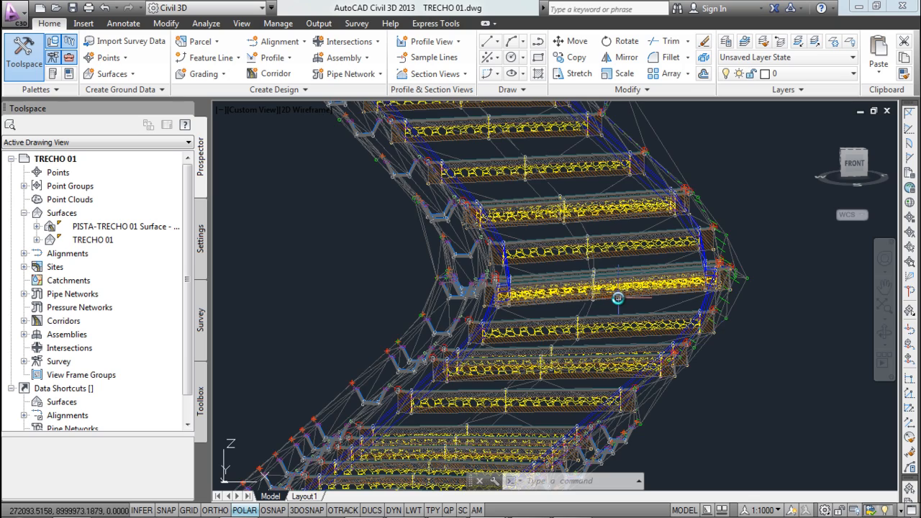
pyautogui.scroll(-4, 600, 287)
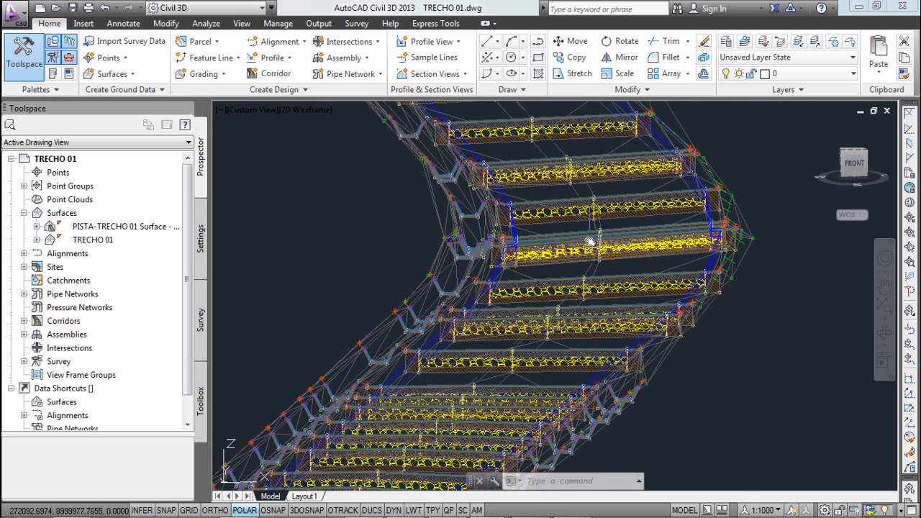
pyautogui.click(108, 23)
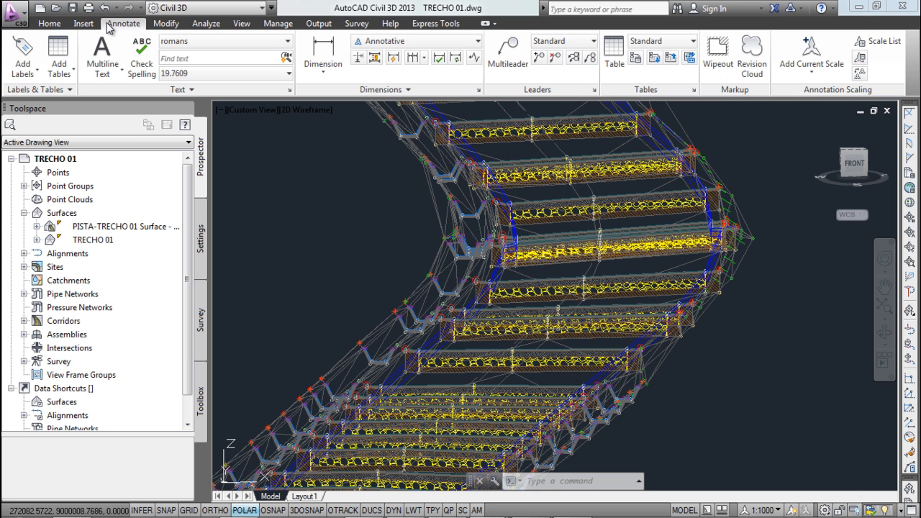
pyautogui.click(32, 72)
pyautogui.moveTo(176, 92)
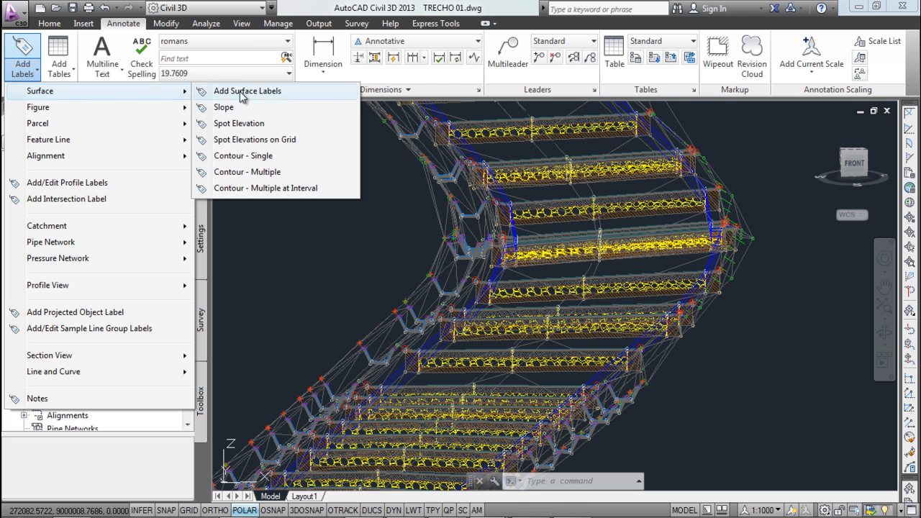
pyautogui.click(245, 107)
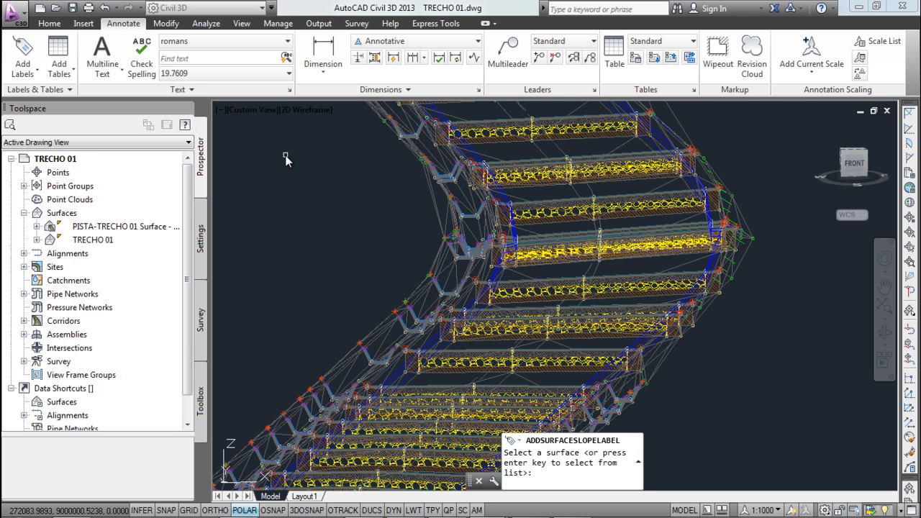
pyautogui.press('Return')
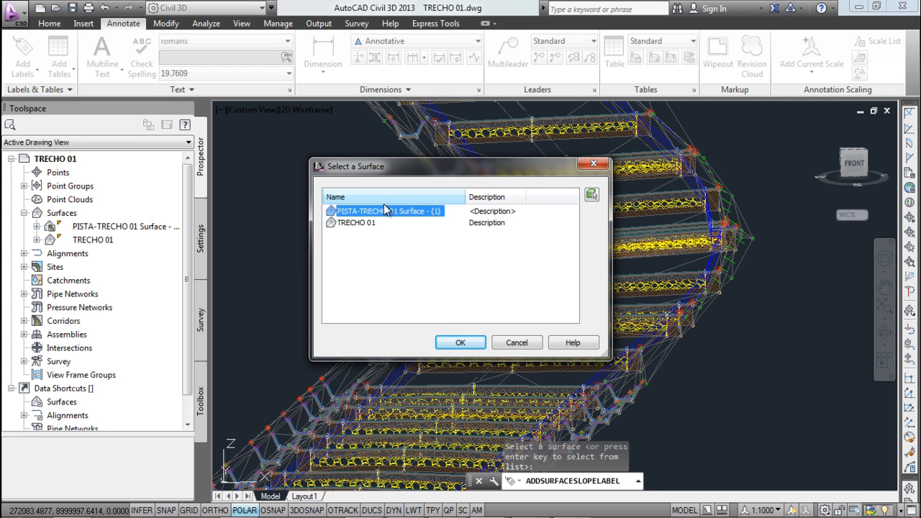
pyautogui.click(460, 343)
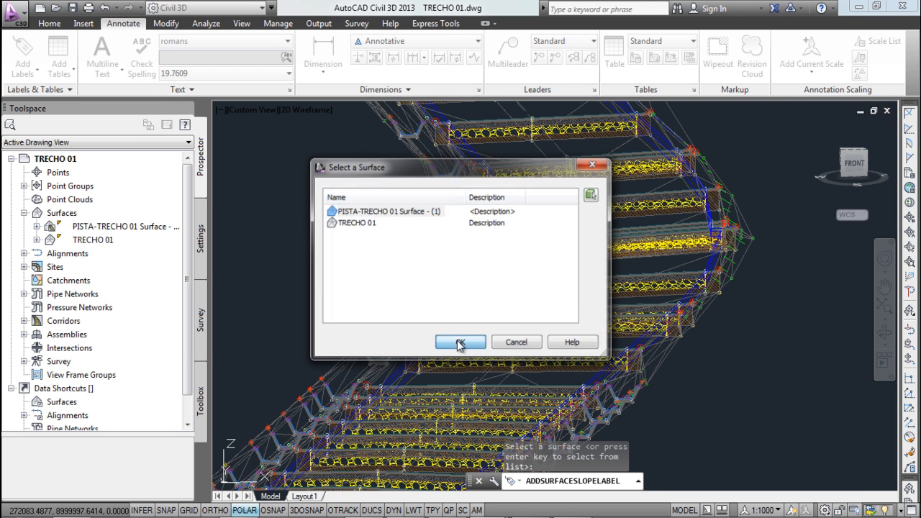
# Place a two-point slope label between the endpoints at a curve section's centreline and right pavement edge, and end the labelling
pyautogui.scroll(3, 586, 283)
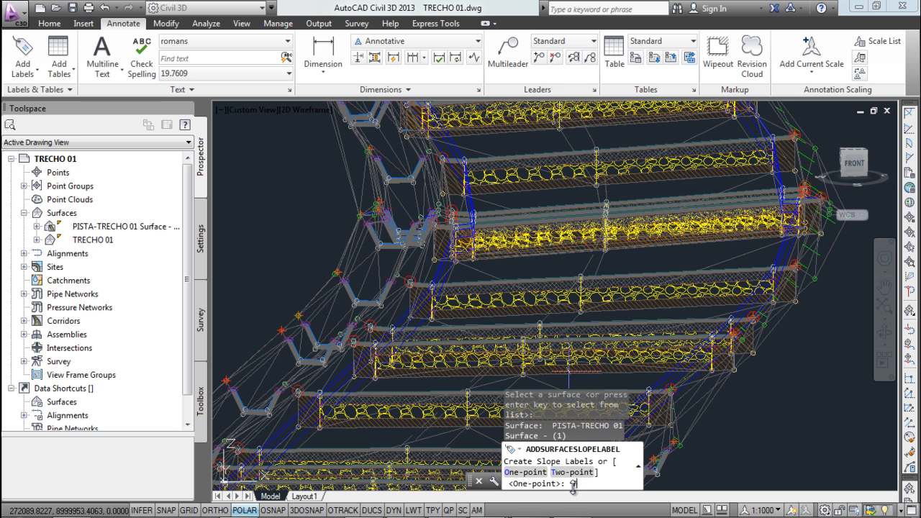
pyautogui.press('Return')
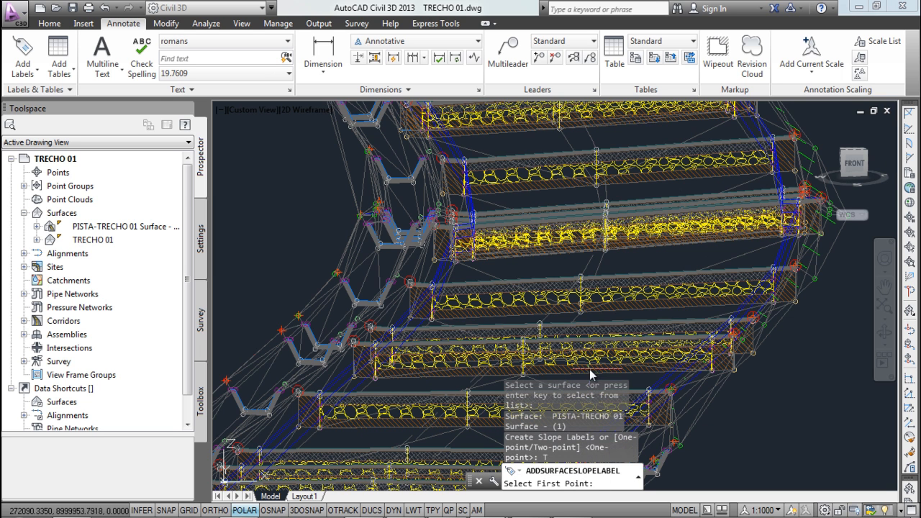
pyautogui.click(542, 329)
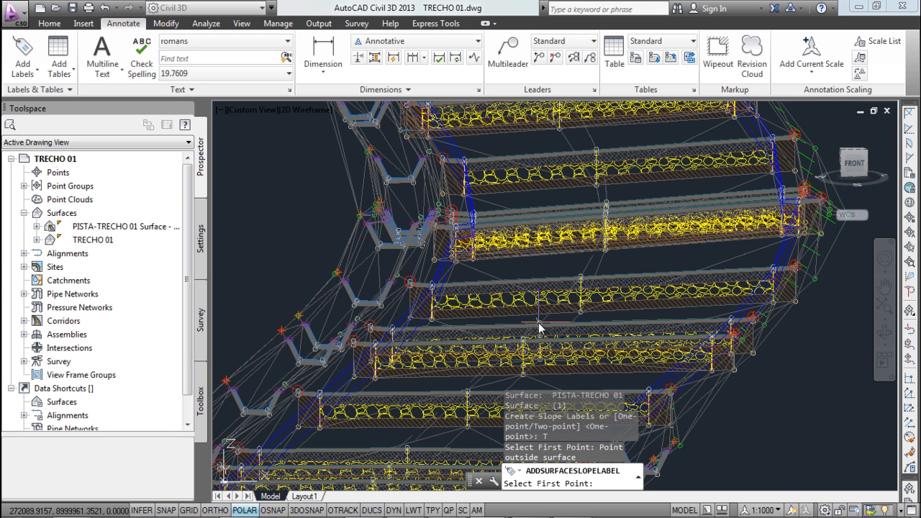
pyautogui.write('END')
pyautogui.press('Return')
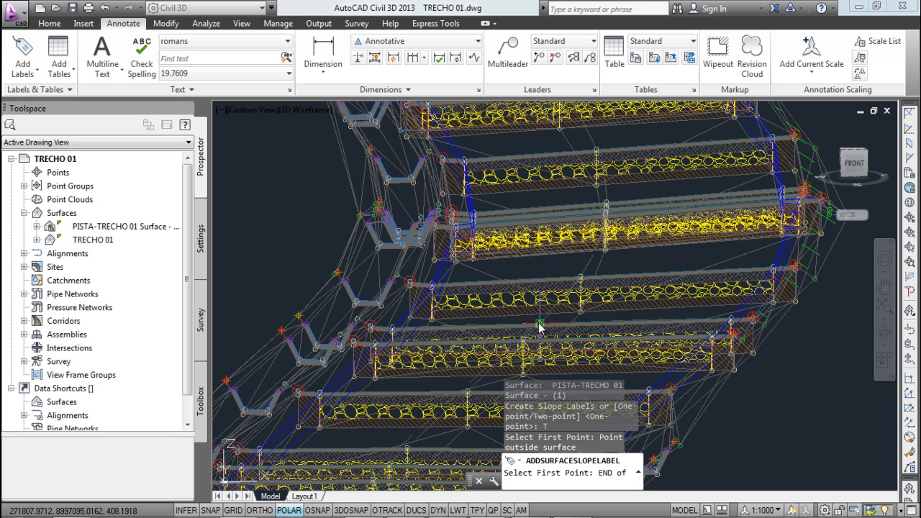
pyautogui.click(545, 331)
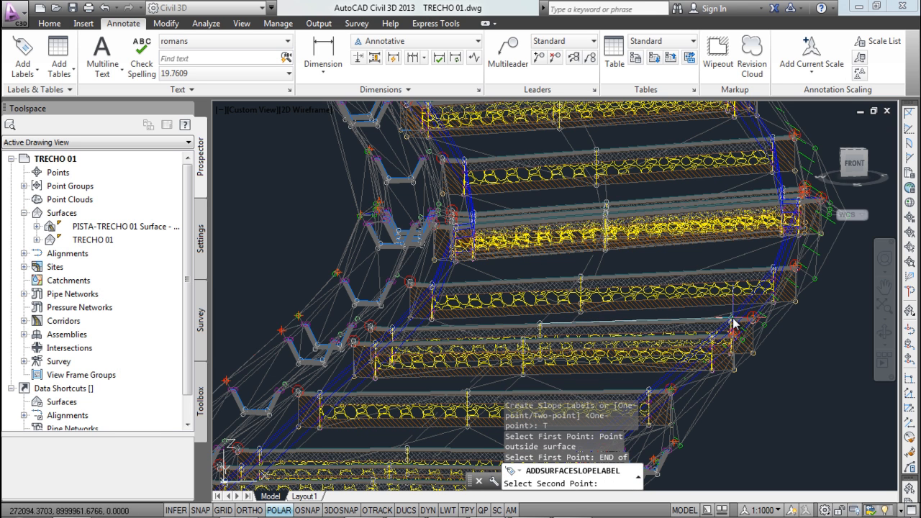
pyautogui.write('END')
pyautogui.press('Return')
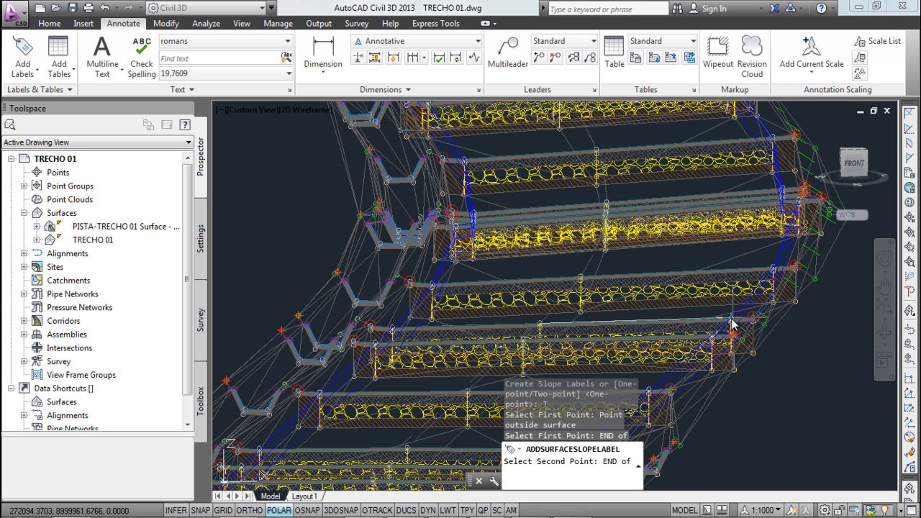
pyautogui.click(730, 322)
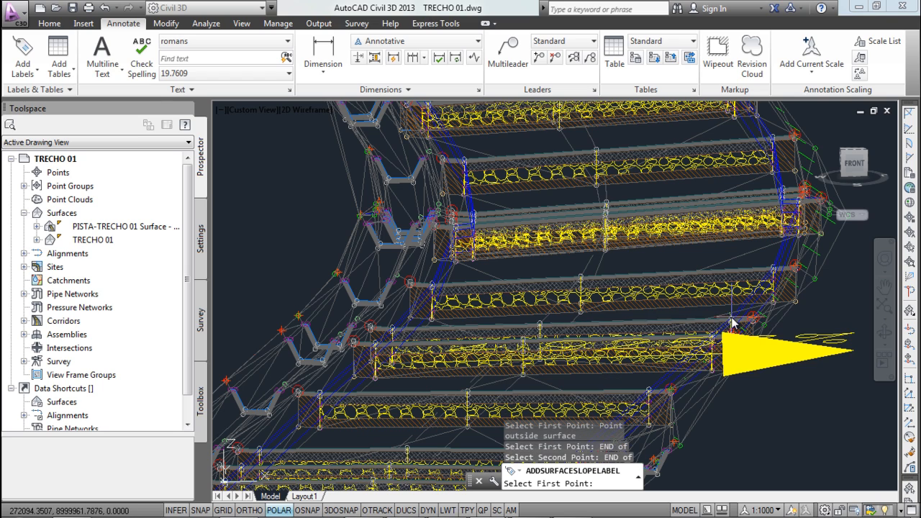
pyautogui.scroll(2, 597, 358)
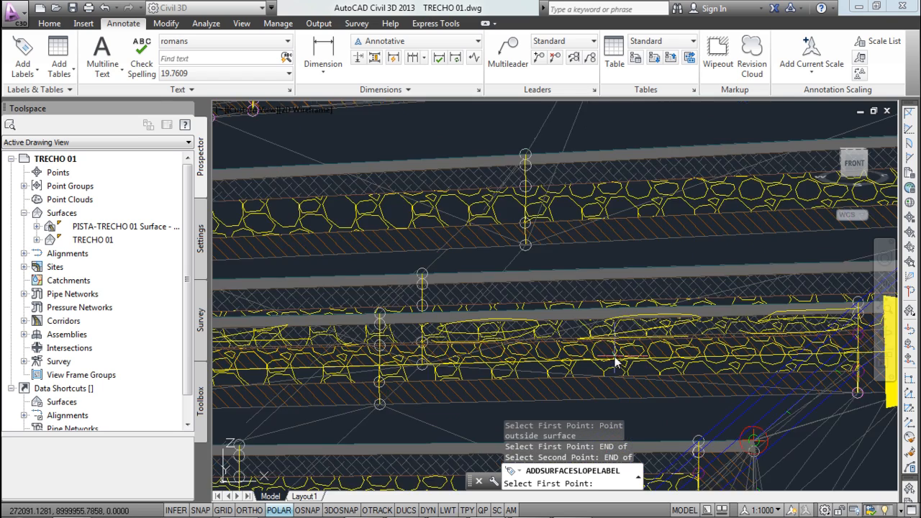
pyautogui.scroll(-1, 576, 344)
pyautogui.moveTo(568, 341); pyautogui.dragTo(501, 336, button='middle')
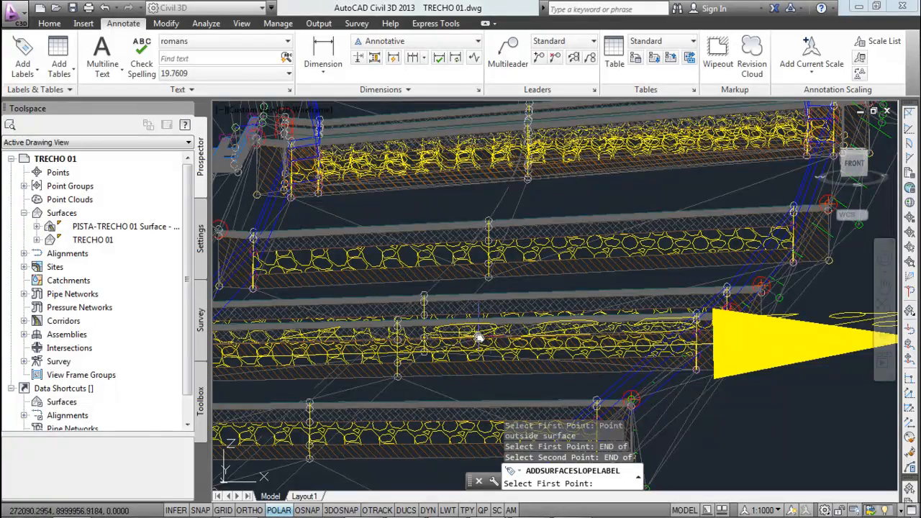
pyautogui.scroll(-3, 464, 352)
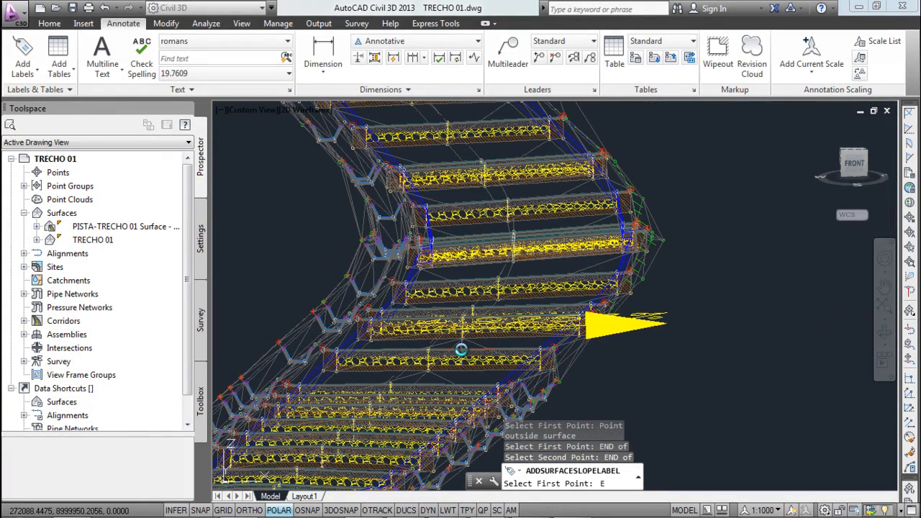
pyautogui.press('Escape')
pyautogui.press('Escape')
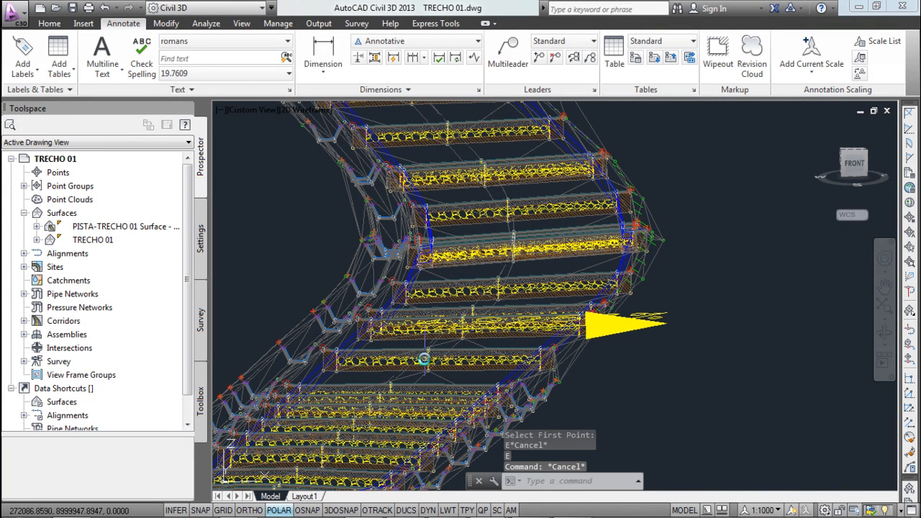
# Begin another slope label on the surface PISTA-TRECHO 01 Surface - (1)
pyautogui.click(27, 75)
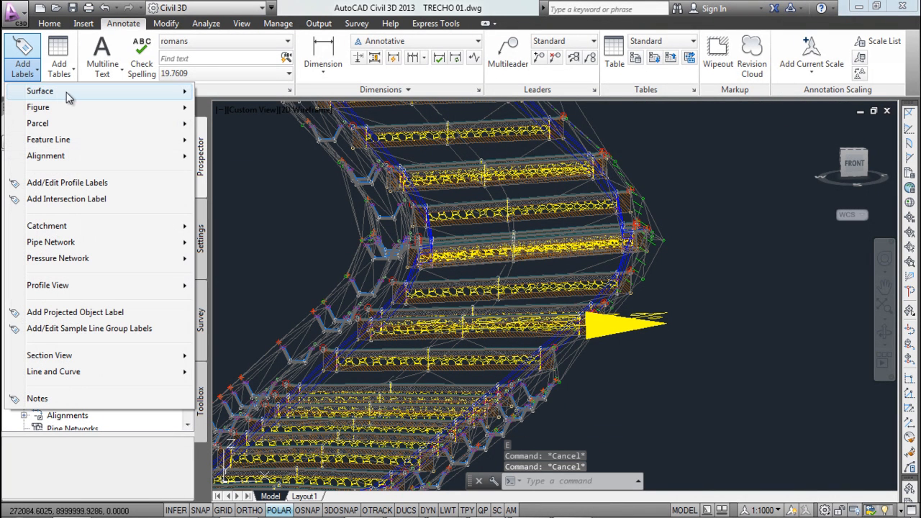
pyautogui.moveTo(72, 91)
pyautogui.click(230, 105)
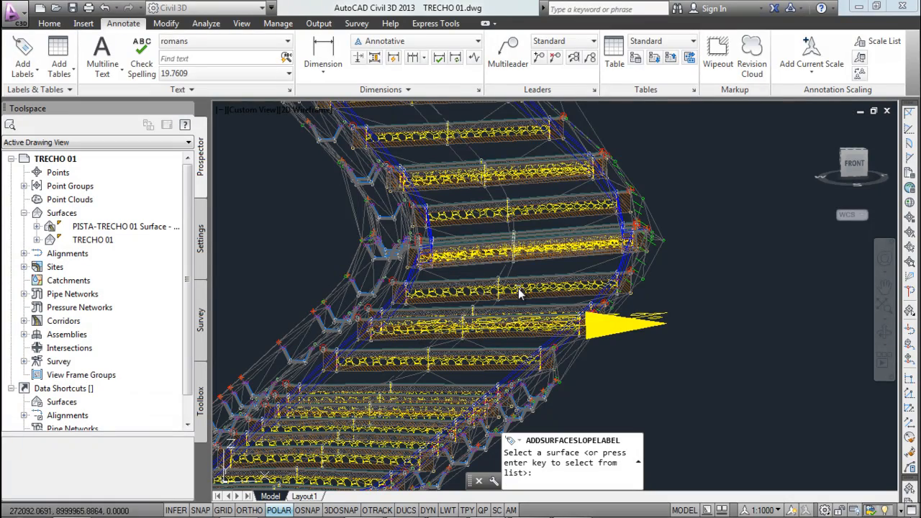
pyautogui.press('Return')
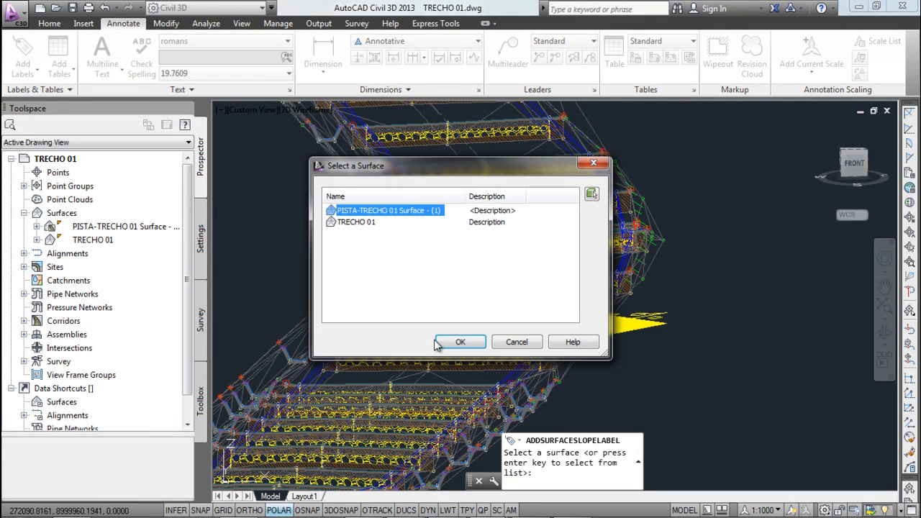
pyautogui.click(459, 343)
pyautogui.scroll(5, 426, 352)
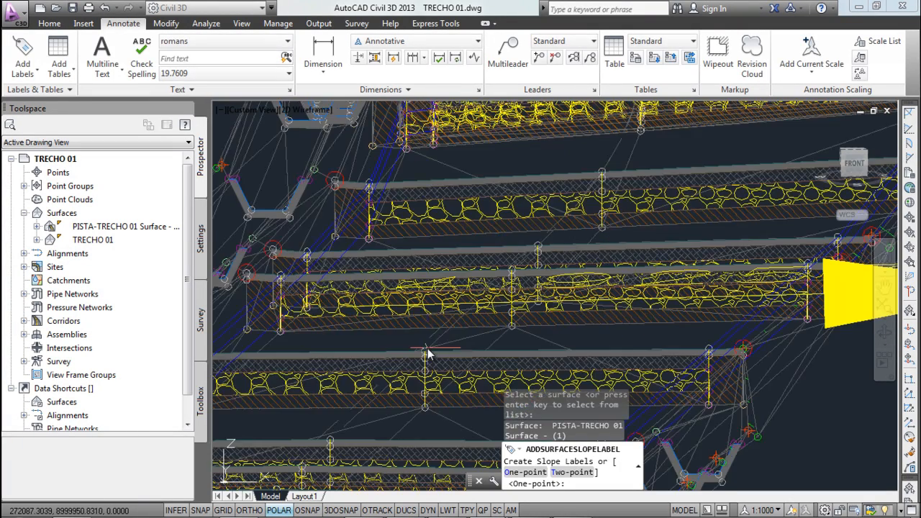
pyautogui.write('END')
pyautogui.press('Return')
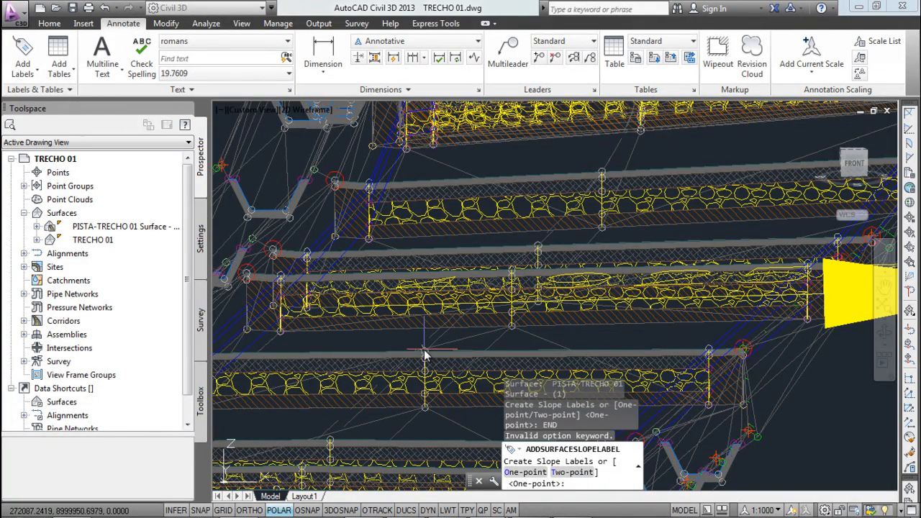
pyautogui.scroll(-5, 438, 312)
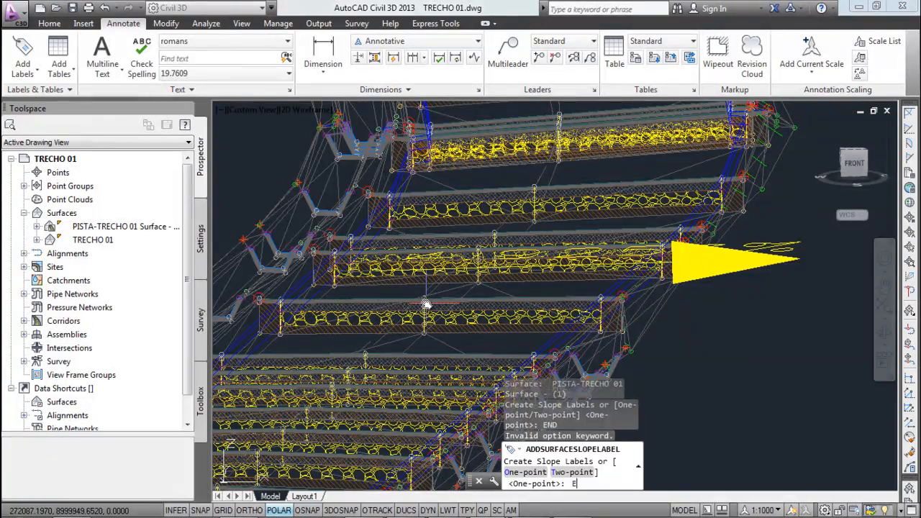
pyautogui.press('Return')
pyautogui.scroll(5, 425, 298)
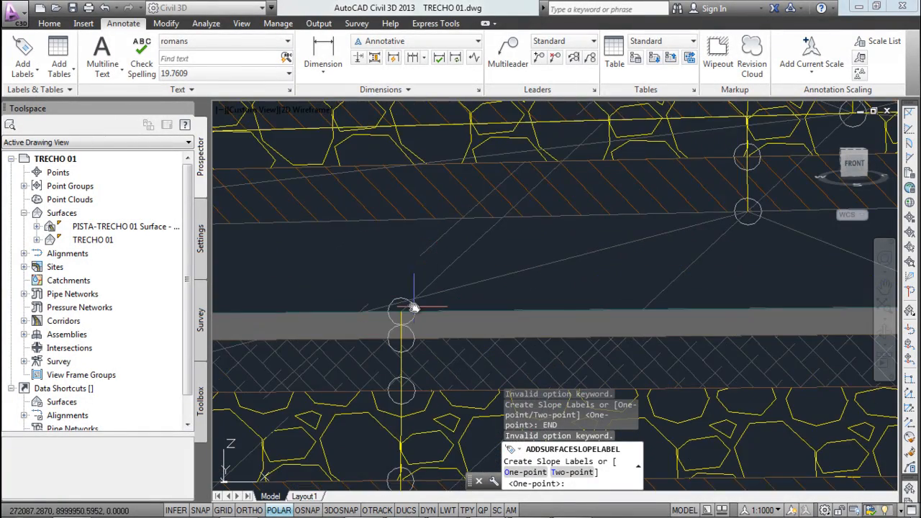
pyautogui.scroll(-3, 408, 310)
pyautogui.write('E')
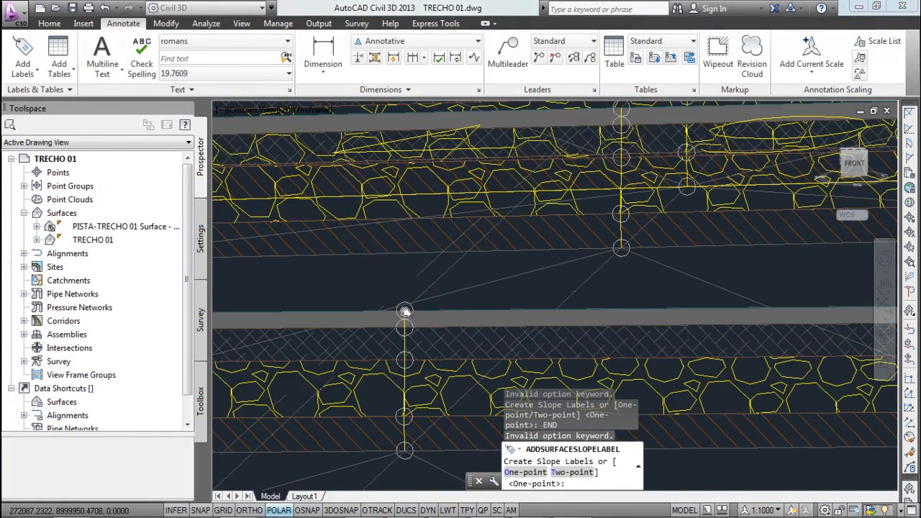
# Choose the Two-point slope label and snap its first point to the endpoint at the top of the next section's centreline
pyautogui.scroll(-3, 405, 311)
pyautogui.write('T')
pyautogui.press('Return')
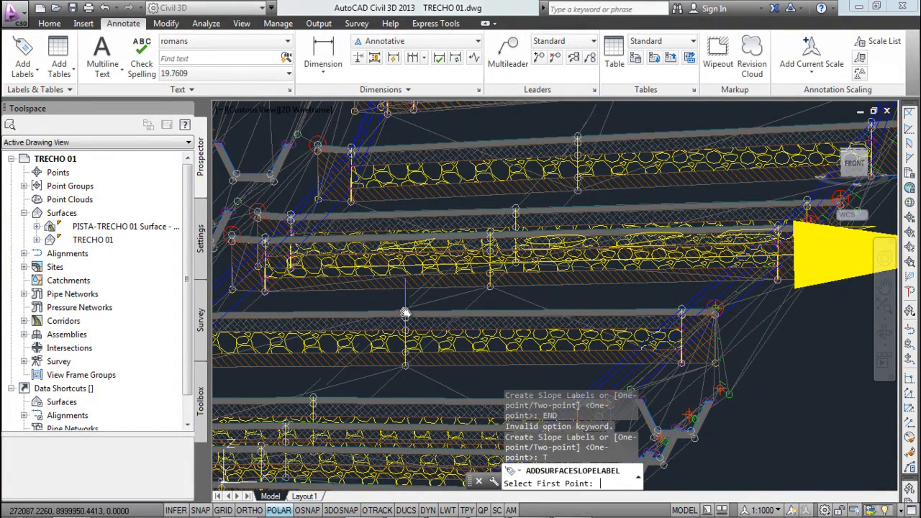
pyautogui.write('END')
pyautogui.press('Return')
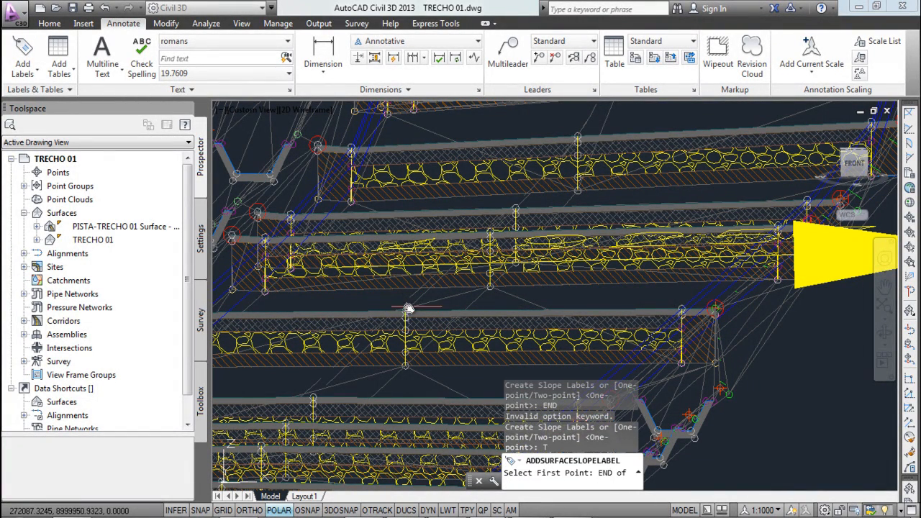
# Label the two-point surface slope on the road section from its centreline endpoint to the pavement edge endpoint
pyautogui.click(406, 310)
pyautogui.write('END')
pyautogui.press('Return')
pyautogui.click(682, 309)
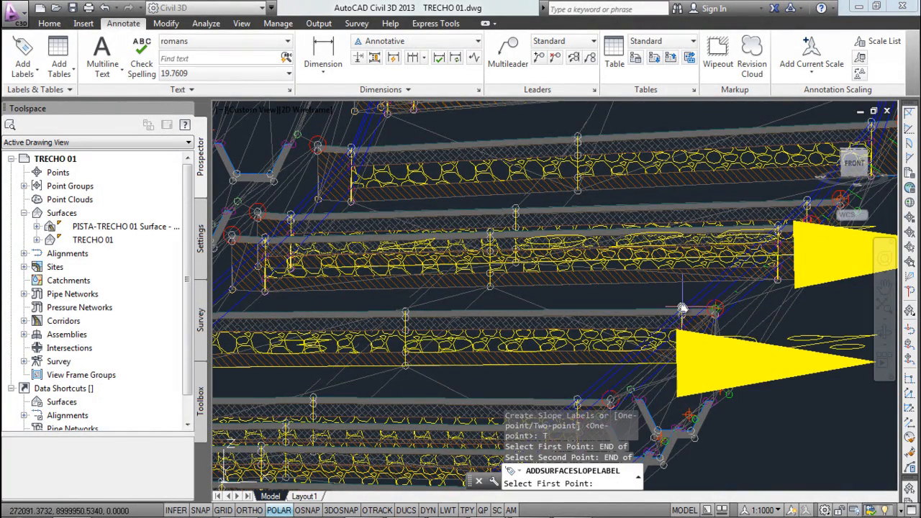
# Add another two-point slope label on a section farther along the road, from centreline endpoint to pavement edge endpoint, and end the command
pyautogui.scroll(-5, 653, 315)
pyautogui.scroll(6, 511, 308)
pyautogui.keyDown('shift'); pyautogui.moveTo(511, 308); pyautogui.dragTo(399, 247, button='middle'); pyautogui.keyUp('shift')
pyautogui.write('E')
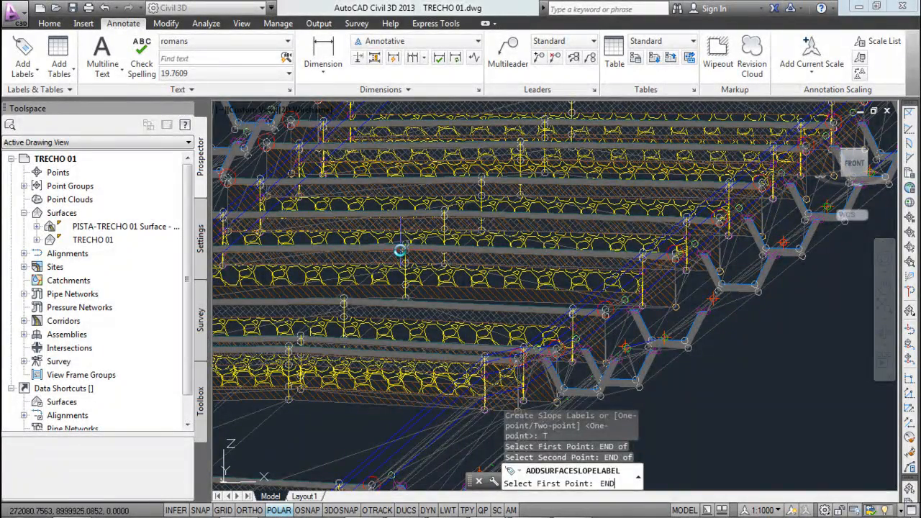
pyautogui.write('ND')
pyautogui.press('Return')
pyautogui.click(562, 251)
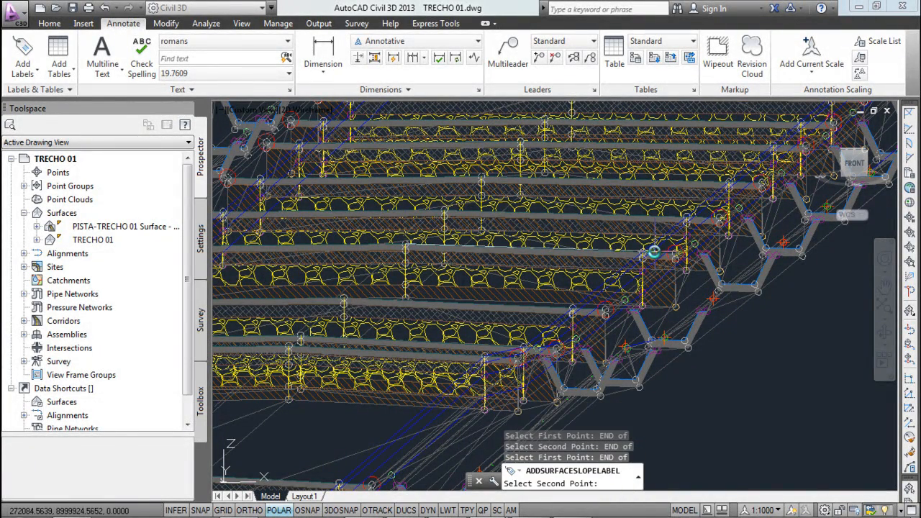
pyautogui.write('END')
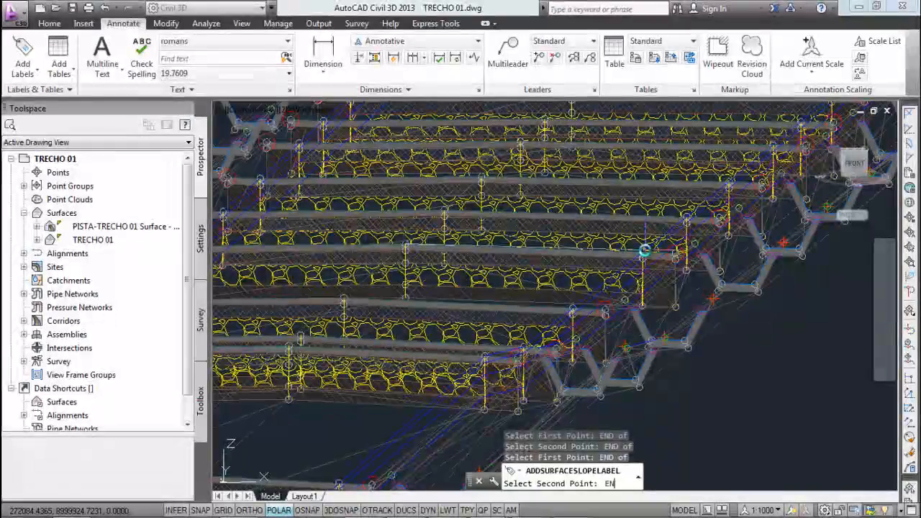
pyautogui.press('Return')
pyautogui.click(640, 252)
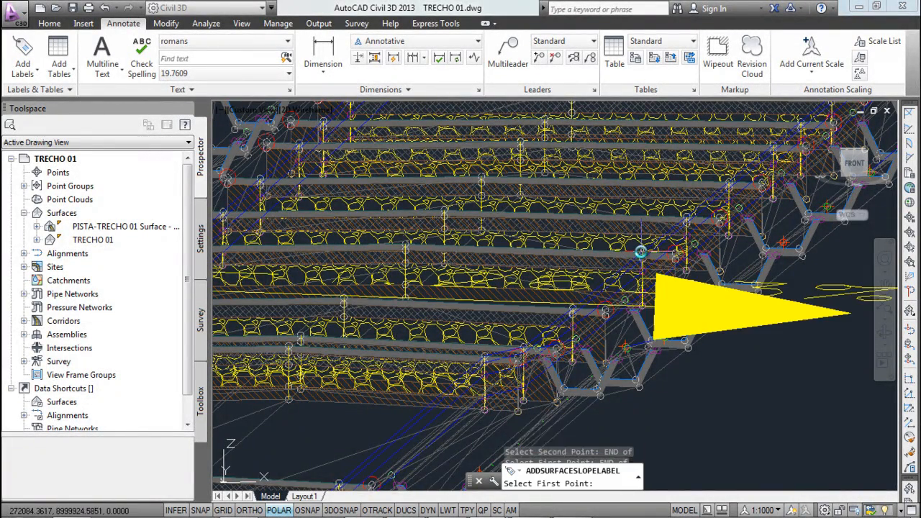
pyautogui.scroll(-5, 633, 266)
pyautogui.scroll(-2, 694, 288)
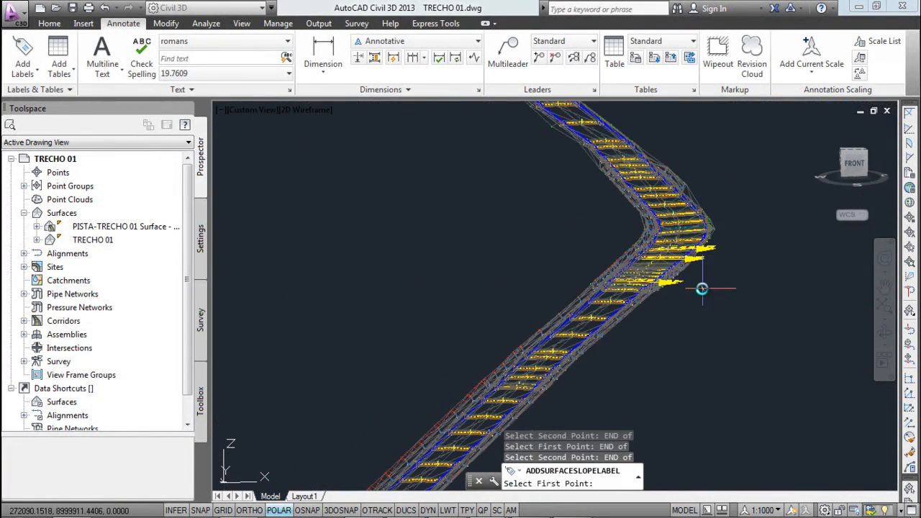
pyautogui.press('Escape')
pyautogui.press('Escape')
# Switch the drawing to the plan view of the current UCS
pyautogui.write('PLAN')
pyautogui.press('Return')
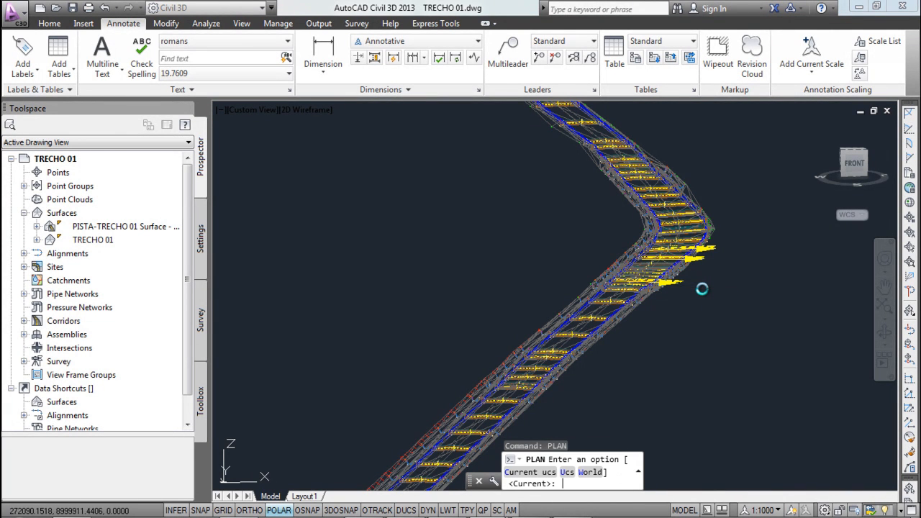
pyautogui.press('Return')
# Examine the new surface slope labels in plan against the superelevation labels along the road south of station 85+17.49
pyautogui.scroll(4, 392, 302)
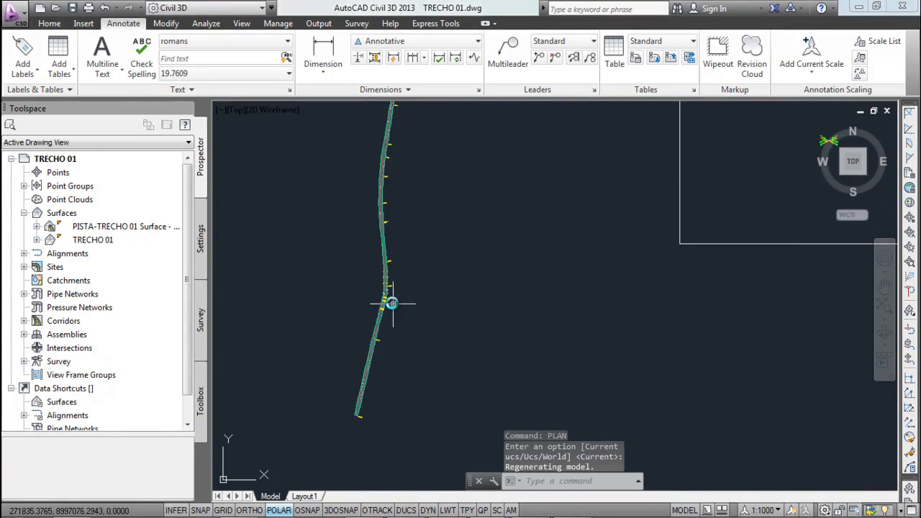
pyautogui.scroll(5, 392, 302)
pyautogui.moveTo(360, 267); pyautogui.dragTo(368, 248, button='middle')
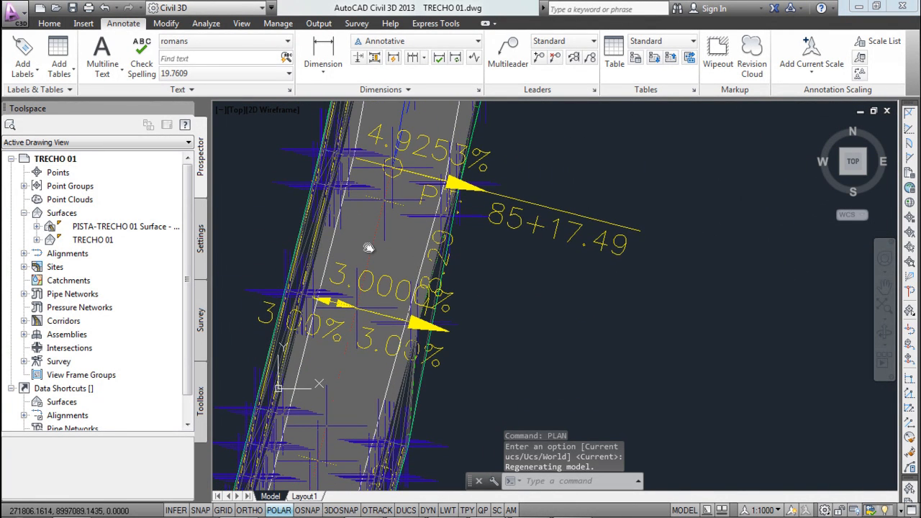
pyautogui.scroll(-2, 369, 248)
pyautogui.scroll(5, 389, 180)
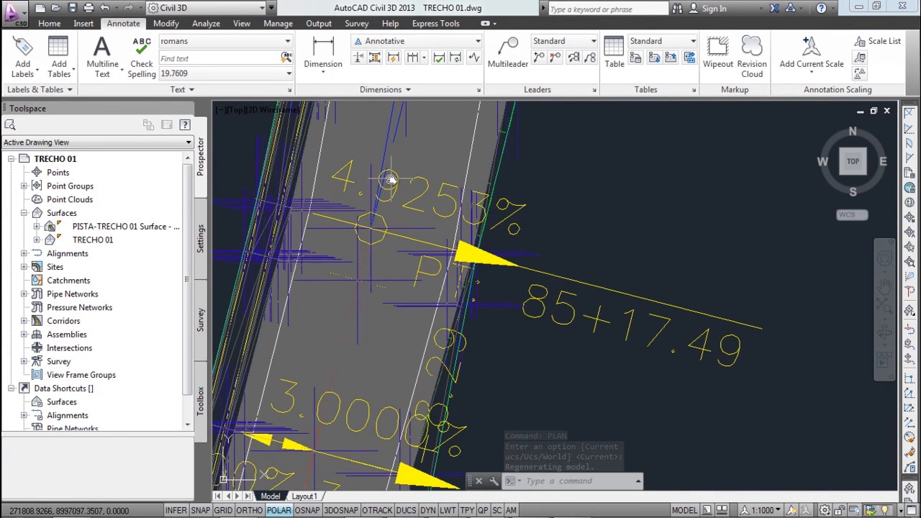
pyautogui.scroll(-2, 388, 179)
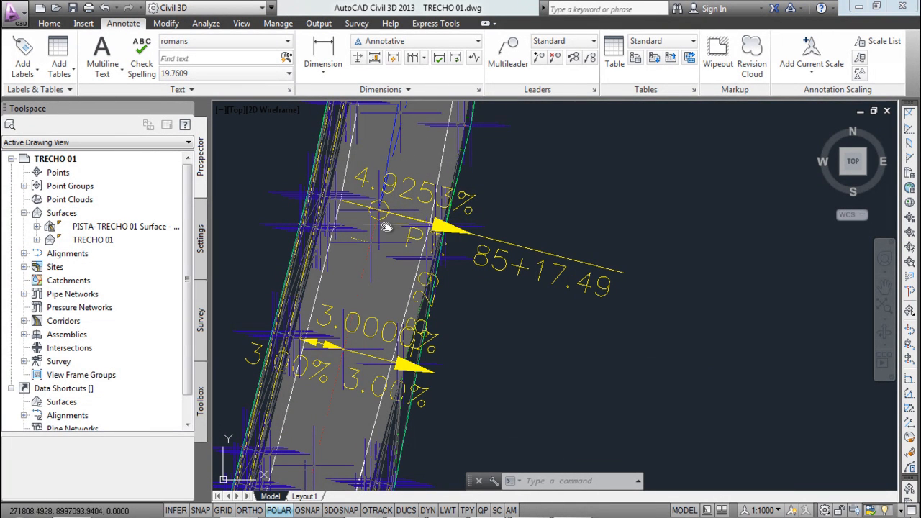
pyautogui.scroll(-2, 436, 194)
pyautogui.moveTo(389, 309); pyautogui.dragTo(393, 176, button='middle')
pyautogui.scroll(2, 350, 387)
pyautogui.moveTo(350, 387); pyautogui.dragTo(410, 269, button='middle')
pyautogui.scroll(3, 411, 269)
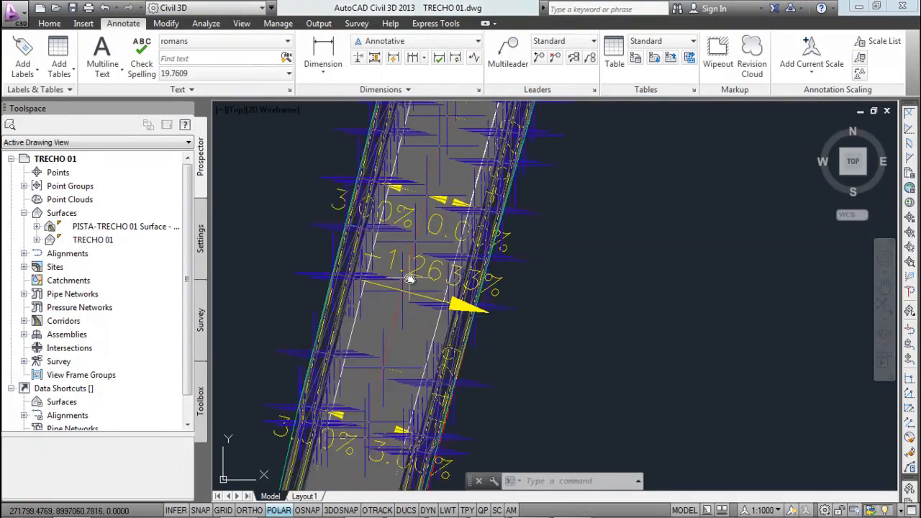
pyautogui.scroll(-1, 411, 273)
pyautogui.moveTo(467, 190); pyautogui.dragTo(401, 431, button='middle')
pyautogui.moveTo(421, 240); pyautogui.dragTo(401, 368, button='middle')
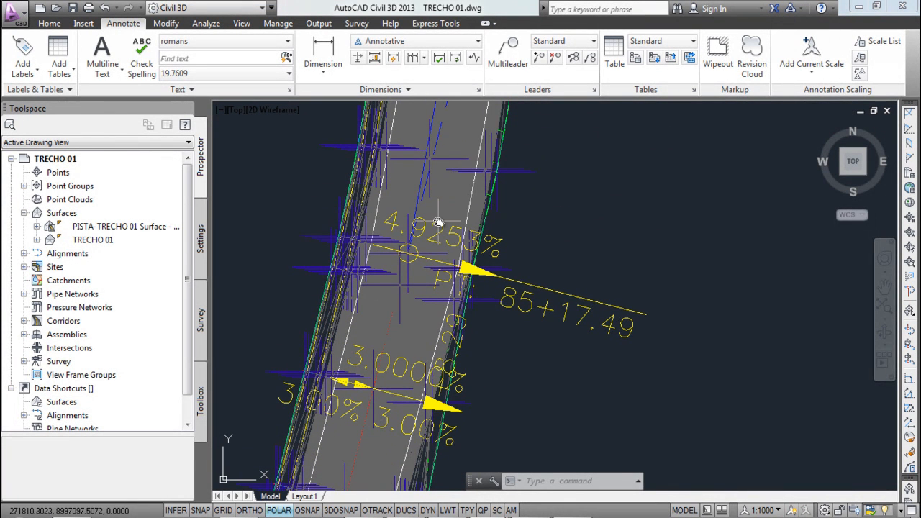
# Examine the superelevation transition along the curve between stations 84+1.04 and 85+17.49
pyautogui.moveTo(535, 228); pyautogui.dragTo(582, 216, button='middle')
pyautogui.scroll(-2, 470, 264)
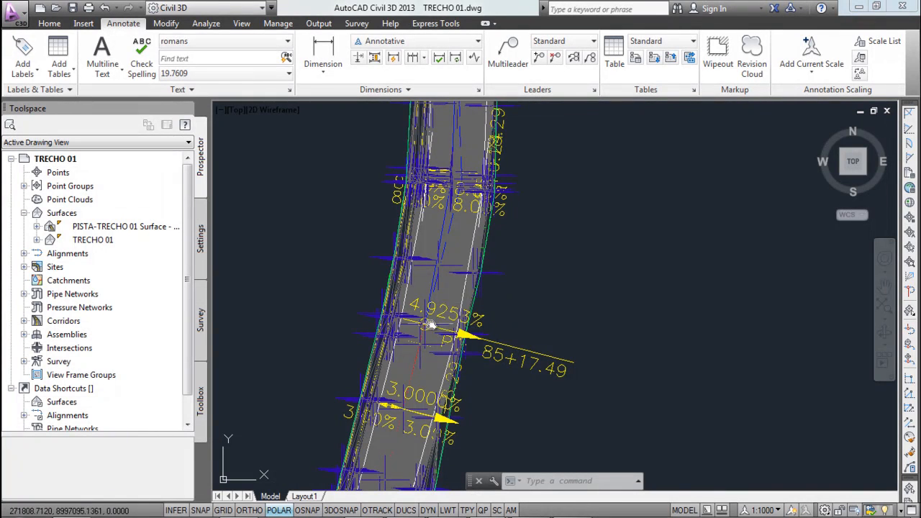
pyautogui.moveTo(466, 165); pyautogui.dragTo(453, 314, button='middle')
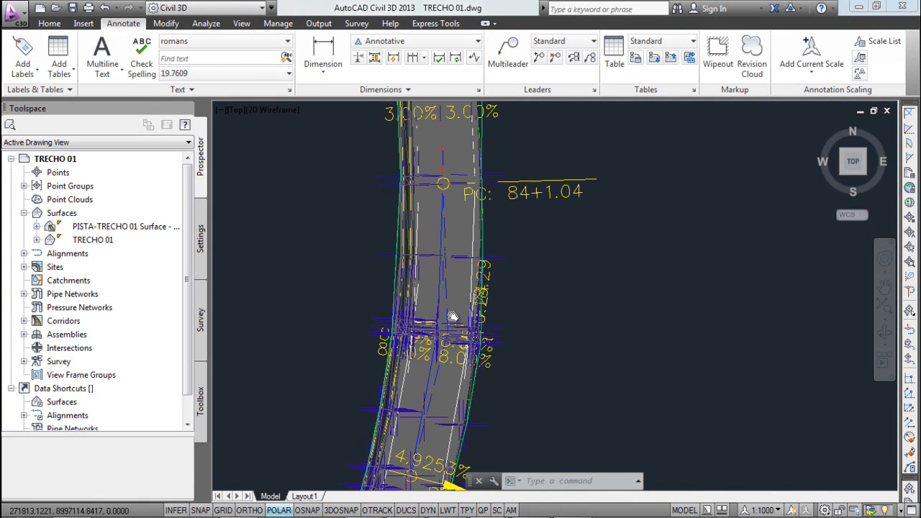
pyautogui.moveTo(462, 154); pyautogui.dragTo(451, 382, button='middle')
pyautogui.moveTo(429, 178)
pyautogui.mouseDown(button='middle')
pyautogui.moveTo(427, 406)
pyautogui.moveTo(461, 66)
pyautogui.mouseUp(button='middle')
pyautogui.moveTo(473, 427); pyautogui.dragTo(470, 237, button='middle')
pyautogui.scroll(4, 446, 399)
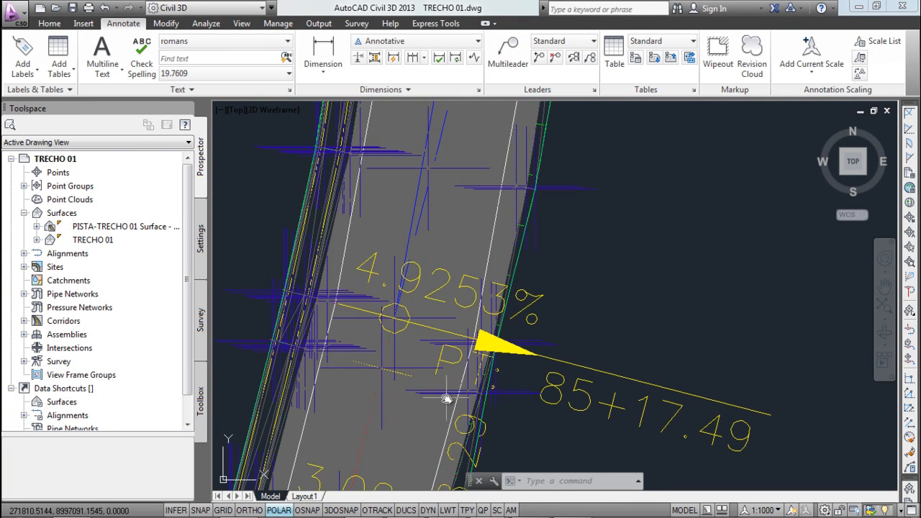
pyautogui.scroll(-6, 504, 330)
pyautogui.scroll(2, 503, 286)
pyautogui.moveTo(495, 288); pyautogui.dragTo(461, 247, button='middle')
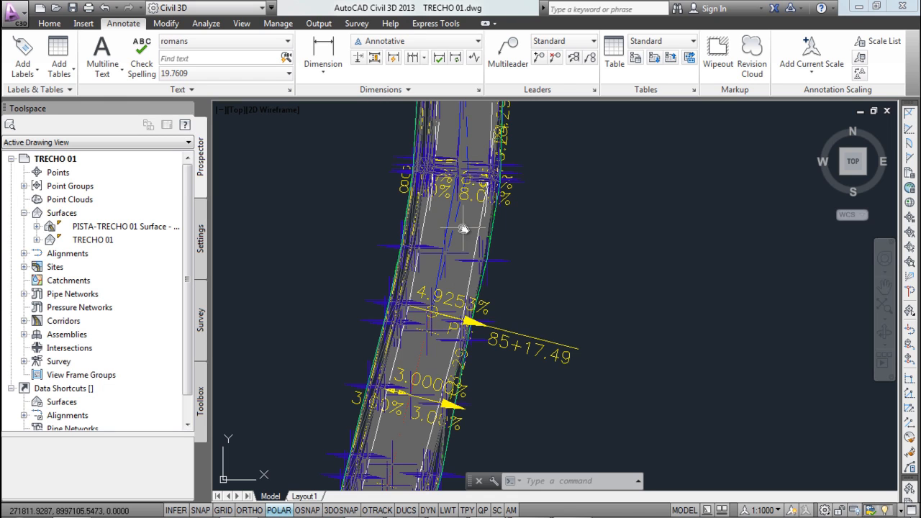
pyautogui.scroll(-2, 450, 254)
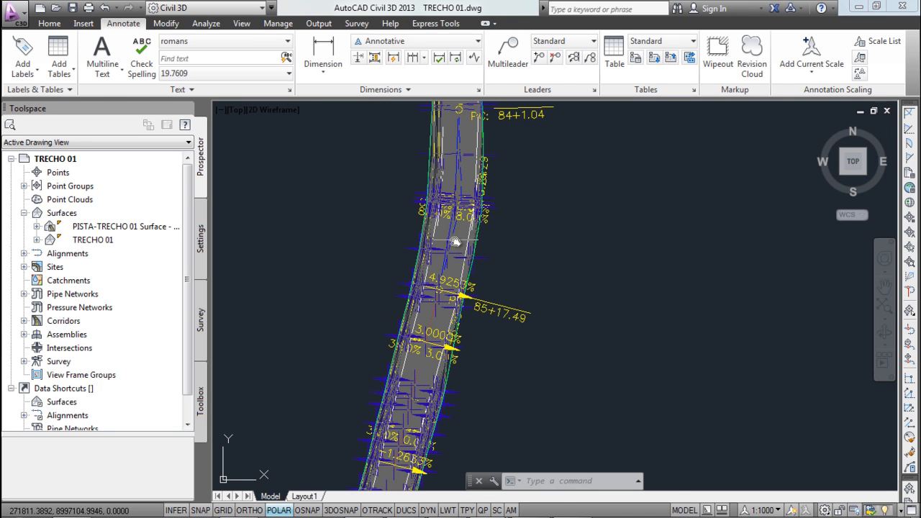
pyautogui.scroll(4, 462, 250)
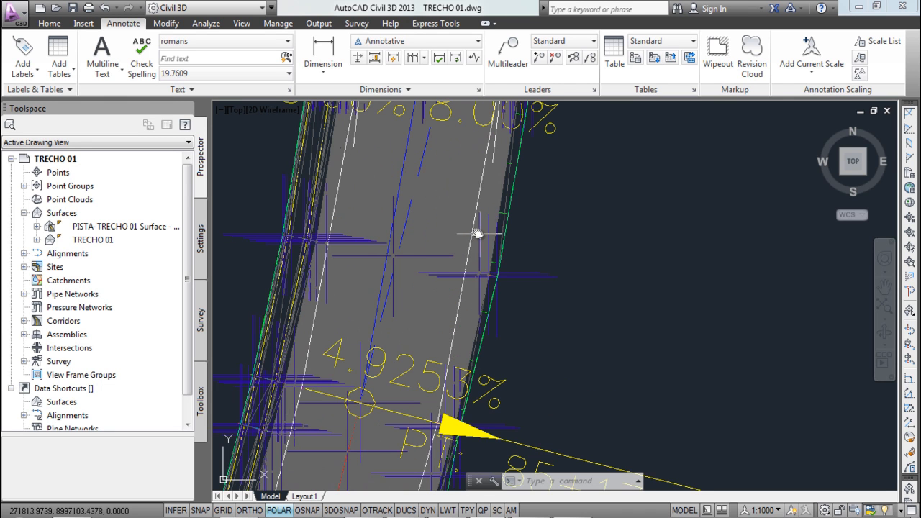
pyautogui.scroll(-1, 477, 234)
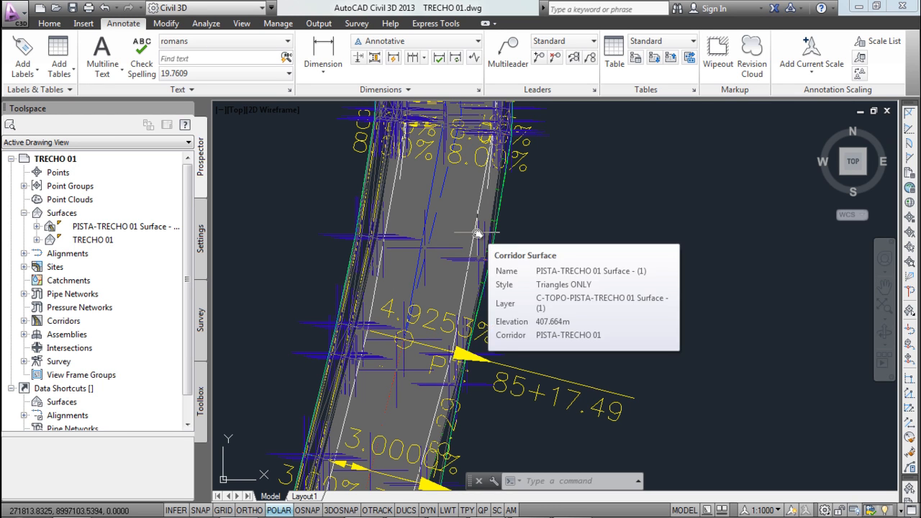
# Try to freeze the corridor's layer with LAYFRZ by picking the corridor in the drawing
pyautogui.write('LAYFRZ')
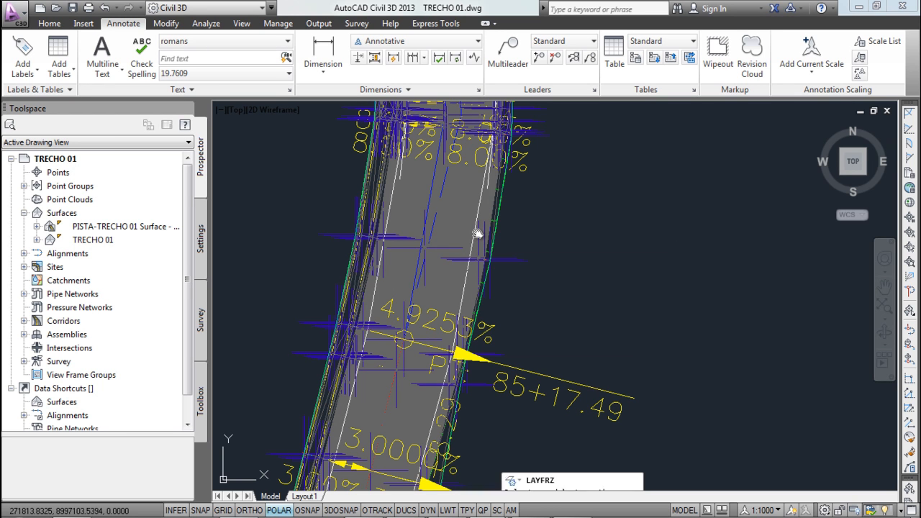
pyautogui.press('Return')
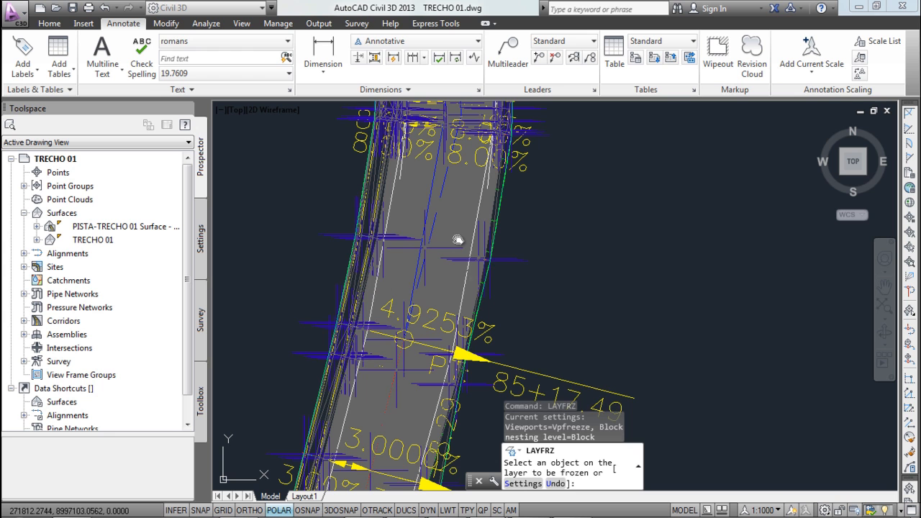
pyautogui.click(457, 240)
pyautogui.press('Escape')
# Look up the layer assigned to the PISTA-TRECHO 01 corridor in its properties and deselect the corridor
pyautogui.click(463, 231)
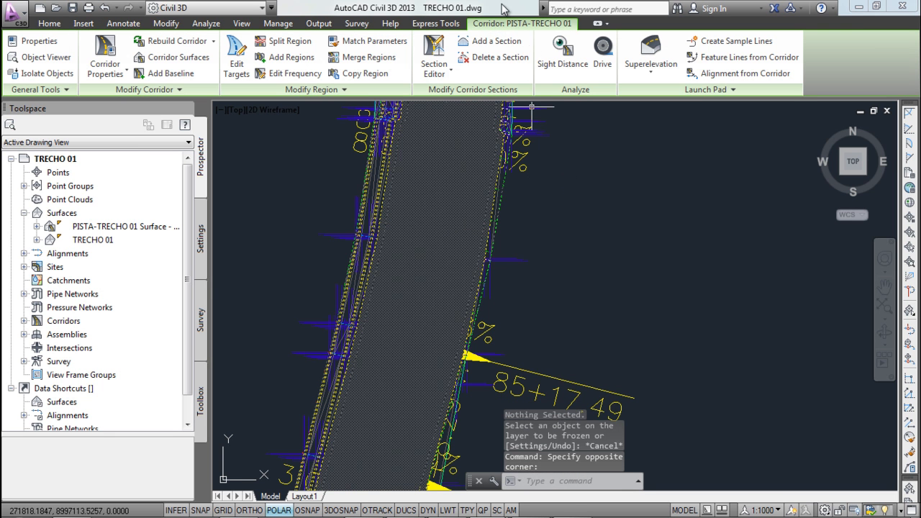
pyautogui.scroll(-2, 518, 148)
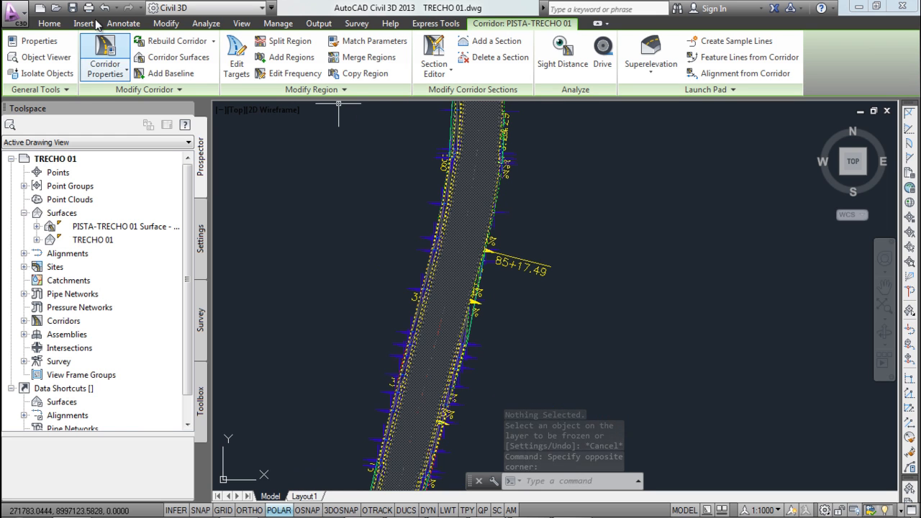
pyautogui.write('pr')
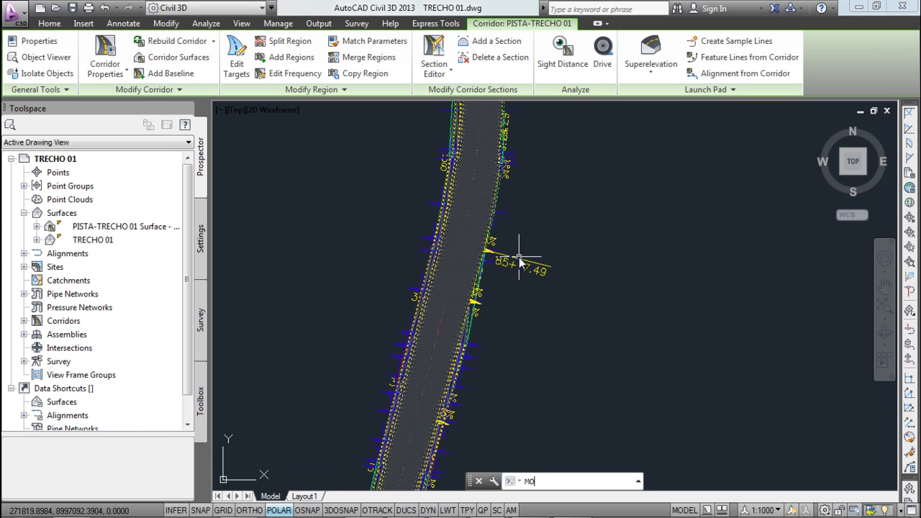
pyautogui.press('Return')
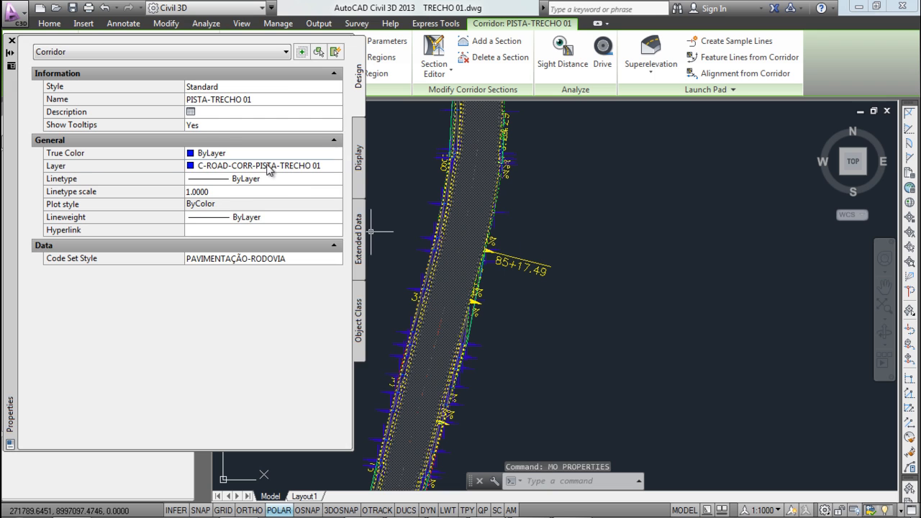
pyautogui.click(267, 168)
pyautogui.press('Escape')
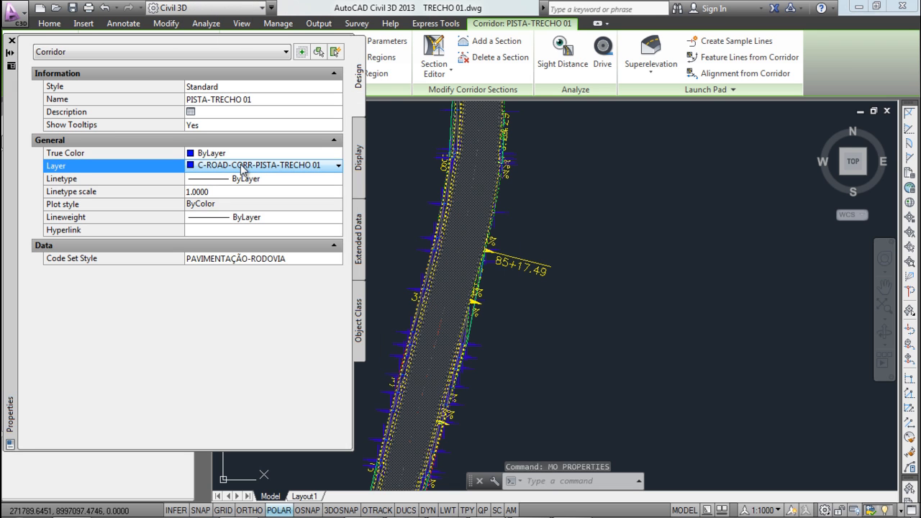
pyautogui.click(10, 42)
pyautogui.press('Escape')
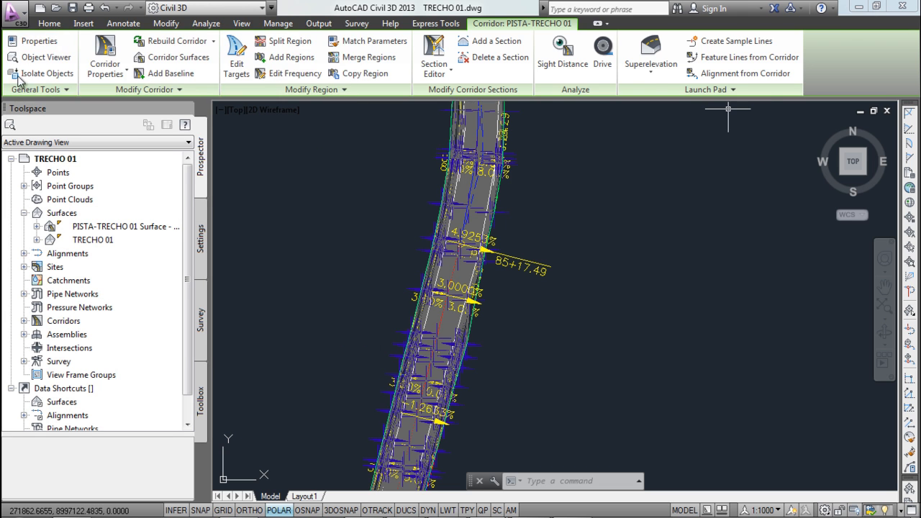
# Freeze the layer C-ROAD-CORR-PISTA-TRECHO 01 to hide the corridor
pyautogui.click(49, 23)
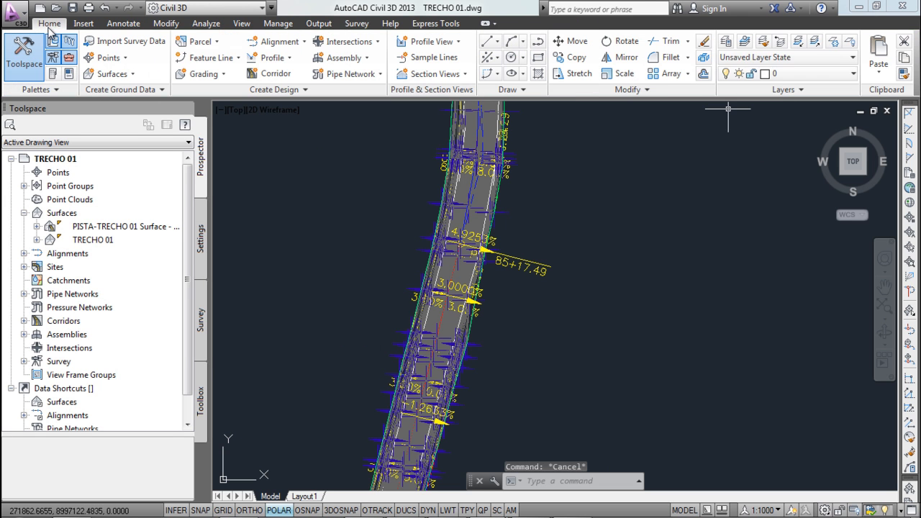
pyautogui.click(791, 73)
pyautogui.press('Down')
pyautogui.press('Down')
pyautogui.press('Down')
pyautogui.press('Down')
pyautogui.press('Down')
pyautogui.press('Down')
pyautogui.press('Down')
pyautogui.press('Down')
pyautogui.press('Down')
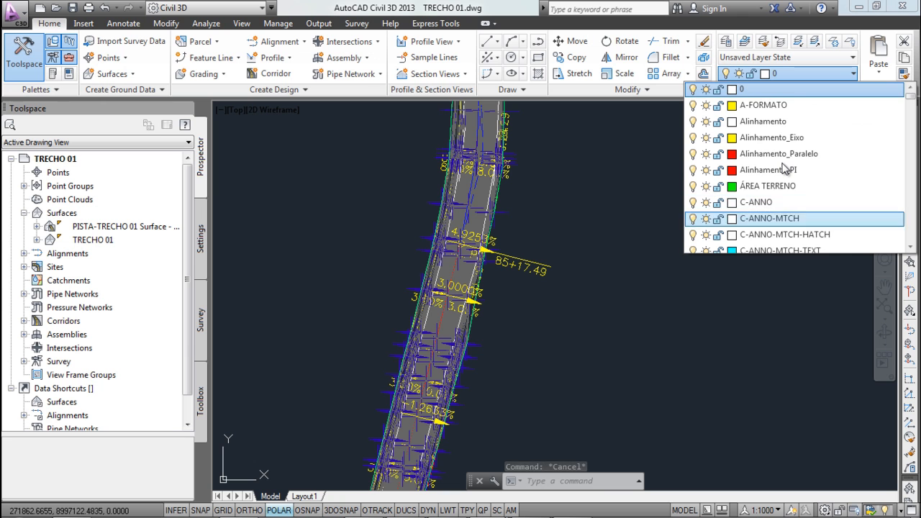
pyautogui.press('Down')
pyautogui.press('Down')
pyautogui.press('Down')
pyautogui.press('Down')
pyautogui.press('Down')
pyautogui.press('Down')
pyautogui.press('Down')
pyautogui.press('Down')
pyautogui.press('Down')
pyautogui.press('Down')
pyautogui.press('Down')
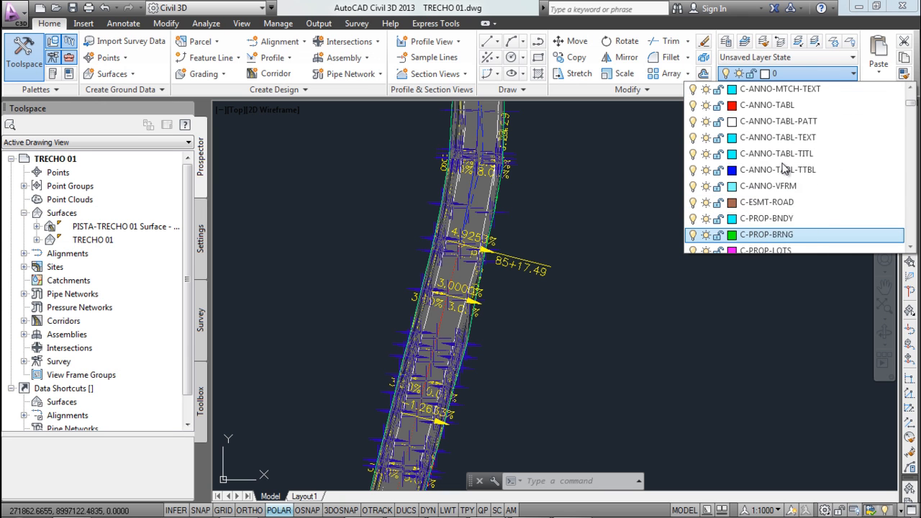
pyautogui.press('Down')
pyautogui.press('Down')
pyautogui.press('Down')
pyautogui.press('Down')
pyautogui.press('Down')
pyautogui.press('Down')
pyautogui.press('Down')
pyautogui.press('Down')
pyautogui.press('Down')
pyautogui.press('Down')
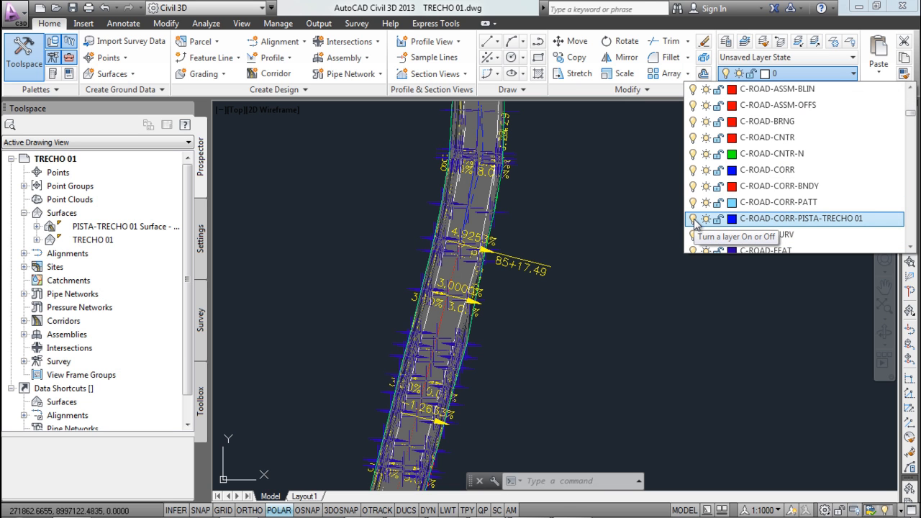
pyautogui.click(705, 224)
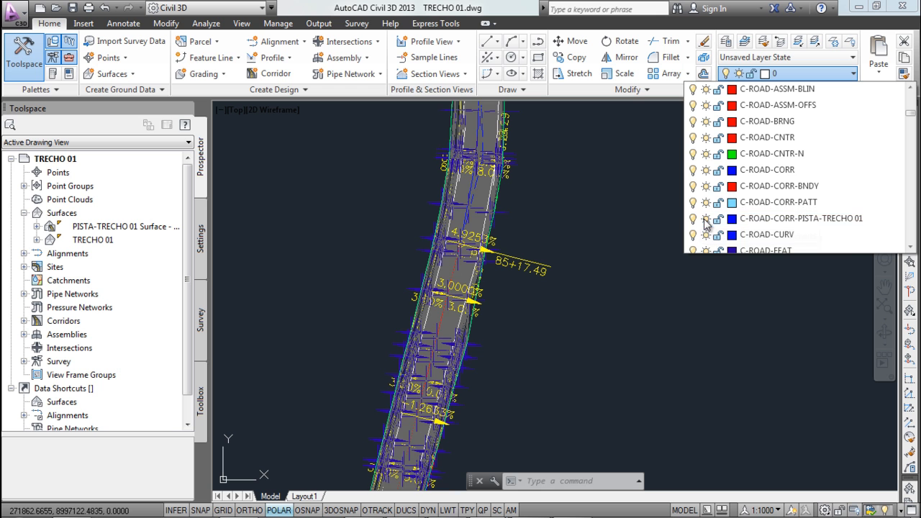
pyautogui.click(488, 279)
pyautogui.press('Escape')
pyautogui.press('Escape')
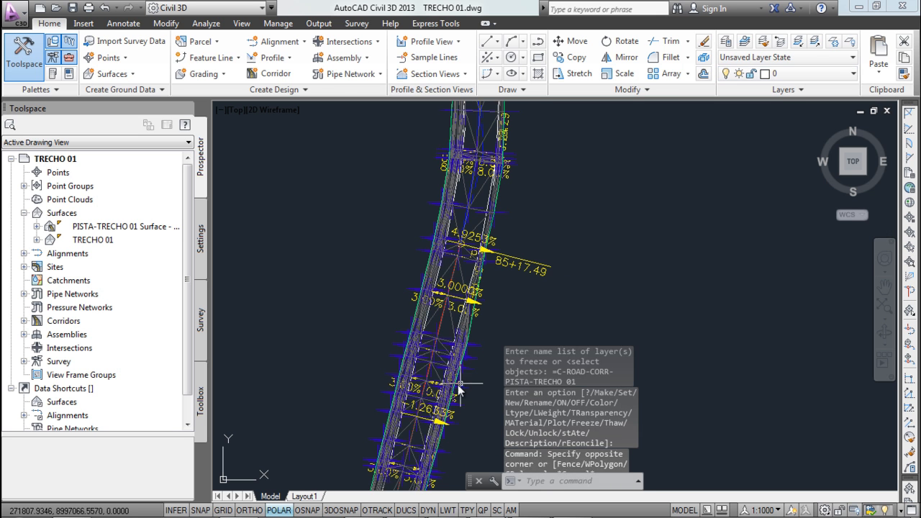
pyautogui.scroll(3, 438, 362)
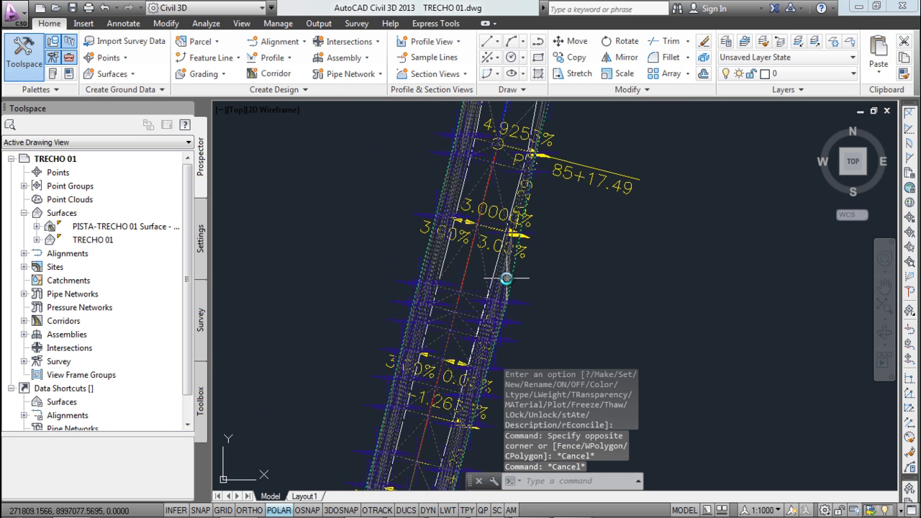
# Select the PISTA-TRECHO 01 corridor surface and examine it along the road from the labelled curve to station 0+0.00
pyautogui.click(504, 275)
pyautogui.scroll(3, 505, 279)
pyautogui.scroll(-3, 505, 278)
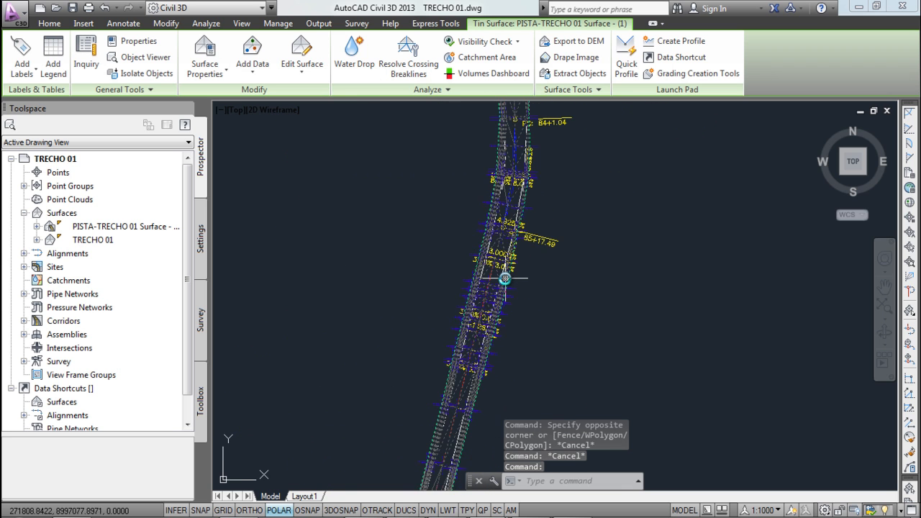
pyautogui.moveTo(479, 368); pyautogui.dragTo(538, 223, button='middle')
pyautogui.scroll(-7, 529, 265)
pyautogui.scroll(5, 543, 186)
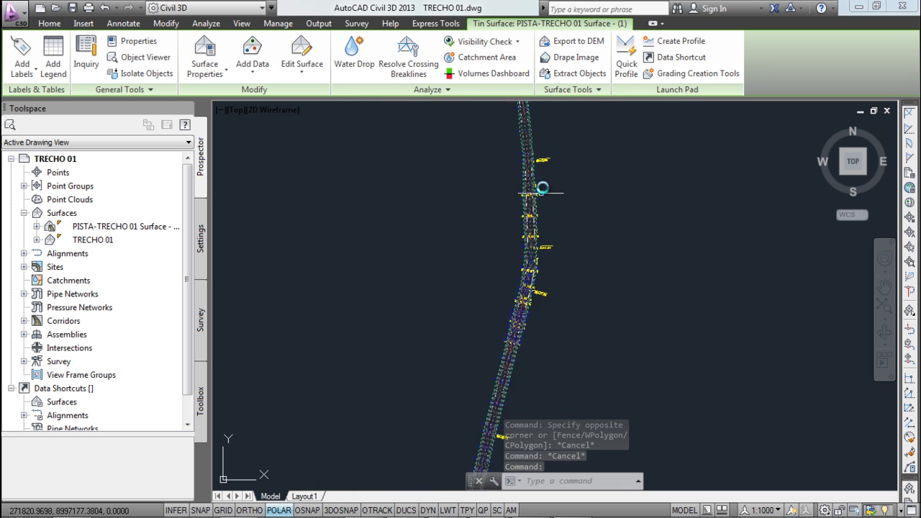
pyautogui.scroll(6, 515, 292)
pyautogui.scroll(-9, 518, 292)
pyautogui.moveTo(523, 119); pyautogui.dragTo(547, 334, button='middle')
pyautogui.scroll(3, 557, 157)
pyautogui.moveTo(557, 157)
pyautogui.mouseDown(button='middle')
pyautogui.moveTo(550, 236)
pyautogui.moveTo(481, 338)
pyautogui.mouseUp(button='middle')
pyautogui.scroll(-5, 522, 191)
pyautogui.moveTo(555, 150); pyautogui.dragTo(530, 370, button='middle')
pyautogui.moveTo(485, 195); pyautogui.dragTo(469, 320, button='middle')
pyautogui.moveTo(510, 179); pyautogui.dragTo(525, 252, button='middle')
pyautogui.scroll(5, 520, 242)
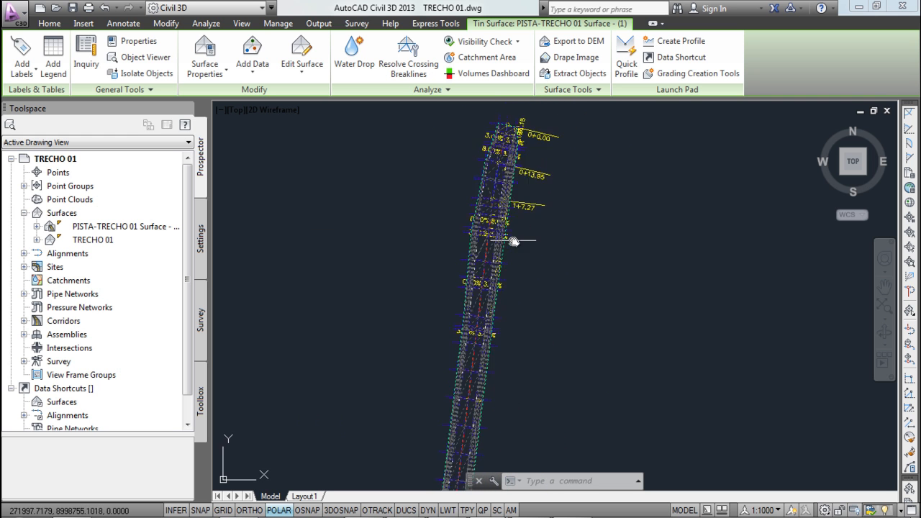
# Examine the surface triangulation back along the straight stretches to the curve at station 84+1.04, and deselect the surface
pyautogui.scroll(-5, 508, 237)
pyautogui.moveTo(481, 411); pyautogui.dragTo(487, 389, button='middle')
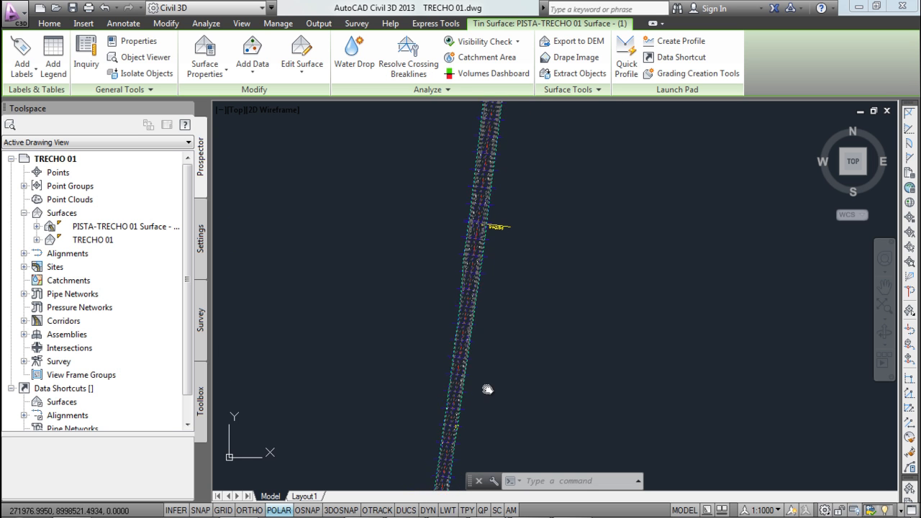
pyautogui.scroll(5, 468, 256)
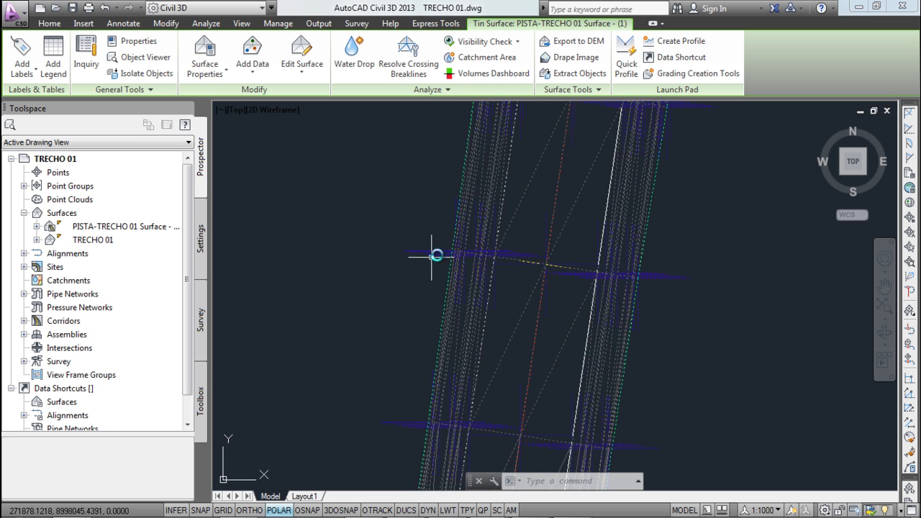
pyautogui.scroll(-5, 493, 252)
pyautogui.moveTo(490, 253); pyautogui.dragTo(498, 208, button='middle')
pyautogui.moveTo(489, 397); pyautogui.dragTo(481, 291, button='middle')
pyautogui.scroll(6, 489, 286)
pyautogui.scroll(-14, 489, 286)
pyautogui.scroll(5, 502, 291)
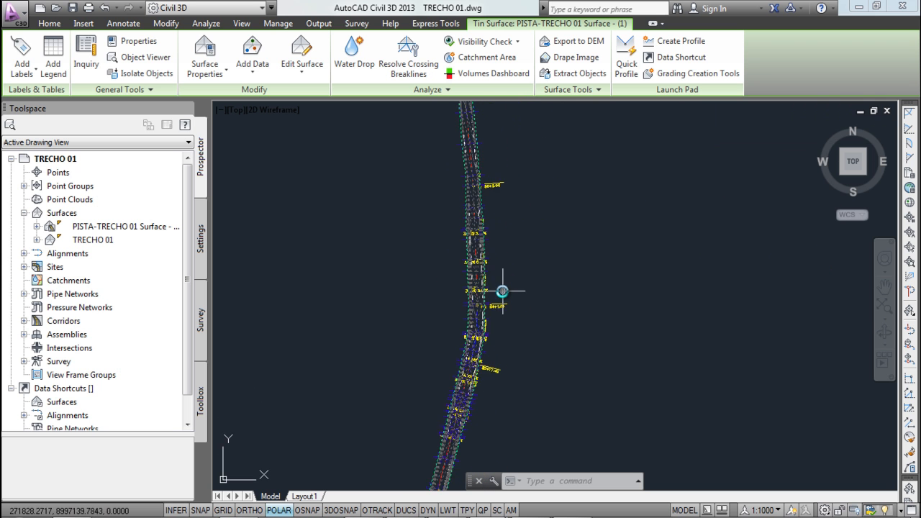
pyautogui.moveTo(498, 294); pyautogui.dragTo(468, 430, button='middle')
pyautogui.press('Escape')
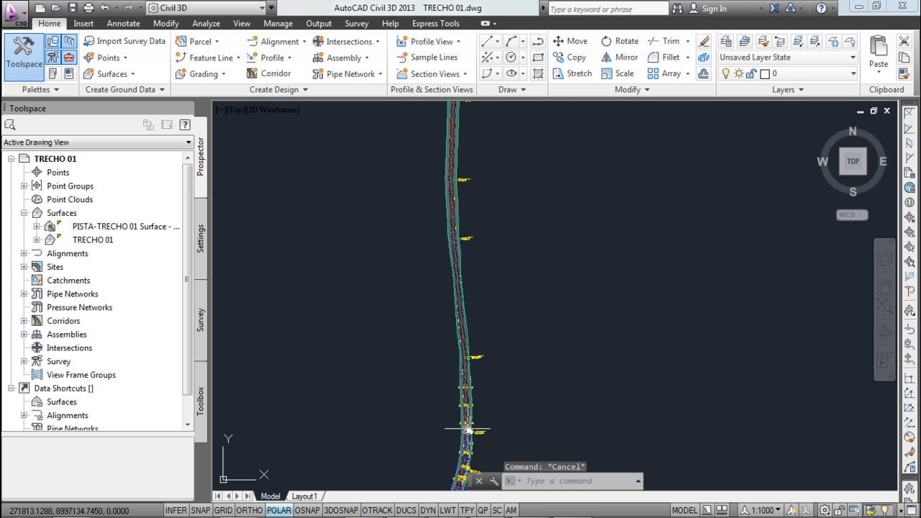
# Draw a trial straight polyline alongside the road between two curves and erase it
pyautogui.write('pl')
pyautogui.press('Return')
pyautogui.click(468, 429)
pyautogui.moveTo(471, 288); pyautogui.dragTo(499, 400, button='middle')
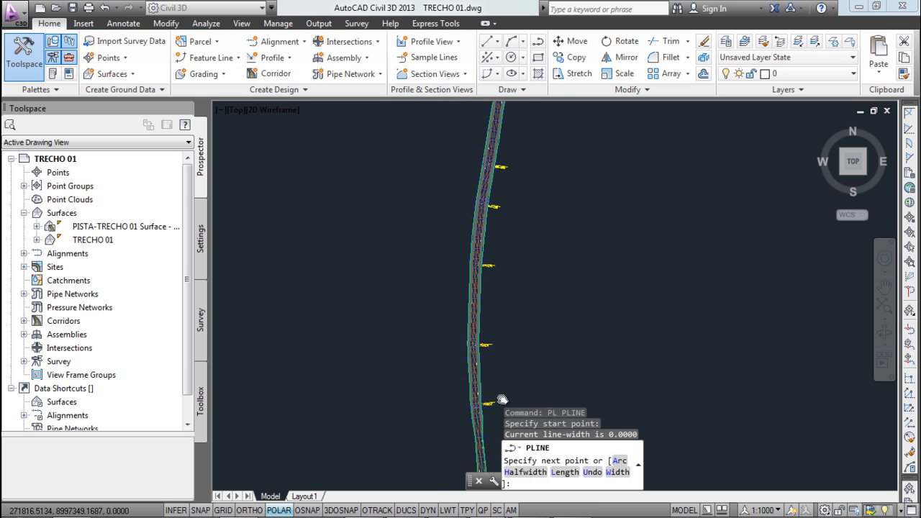
pyautogui.click(504, 173)
pyautogui.scroll(-4, 499, 197)
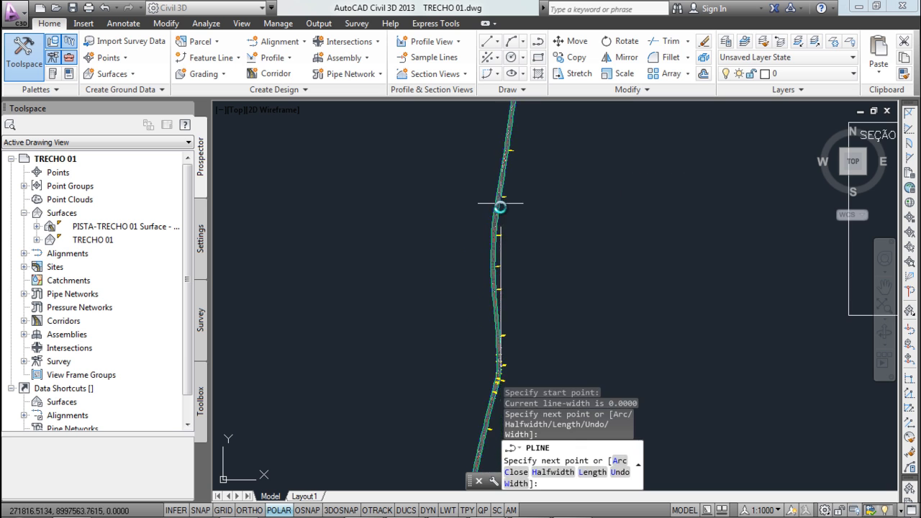
pyautogui.press('Escape')
pyautogui.scroll(4, 508, 288)
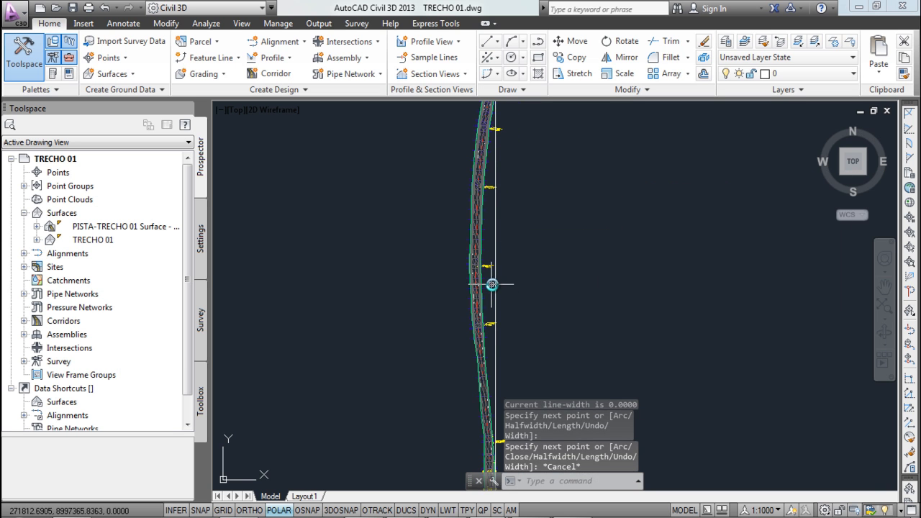
pyautogui.click(496, 285)
pyautogui.press('Delete')
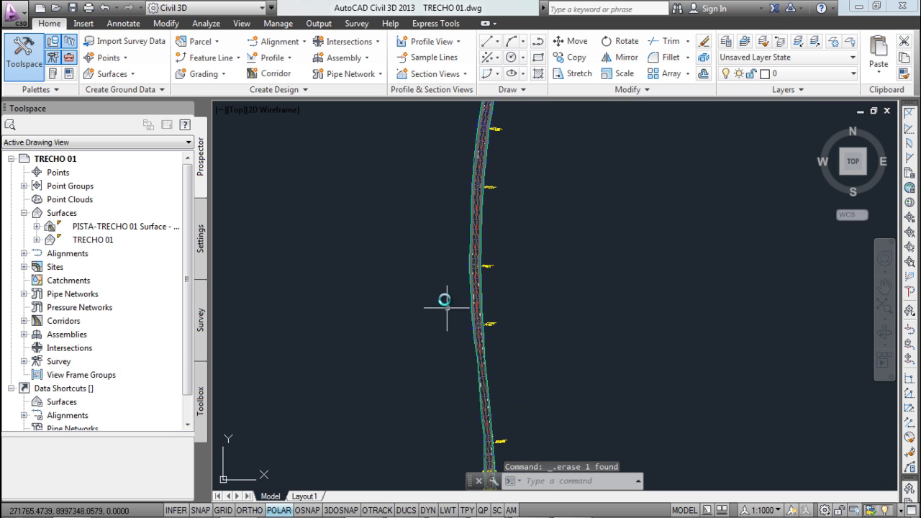
# Open the PISTA-TRECHO 01 corridor surface in the Object Viewer
pyautogui.scroll(8, 477, 264)
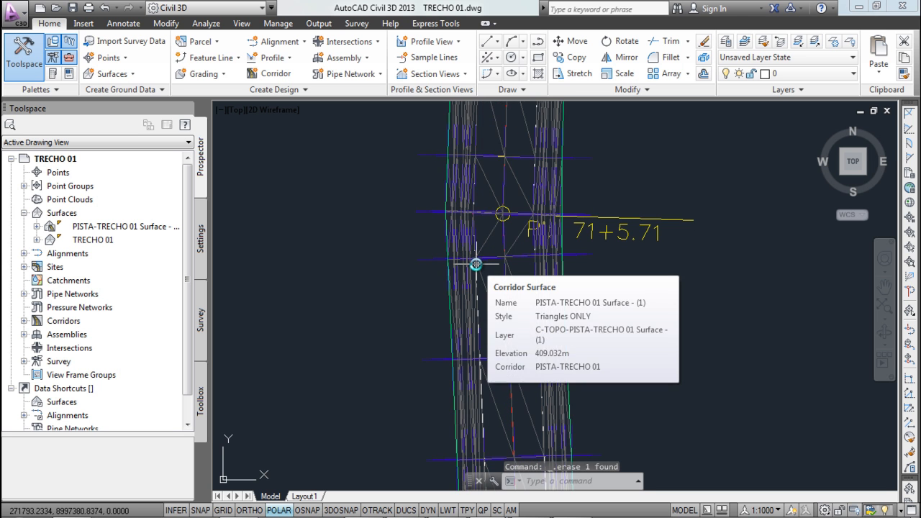
pyautogui.scroll(-8, 475, 263)
pyautogui.scroll(6, 478, 269)
pyautogui.click(414, 277)
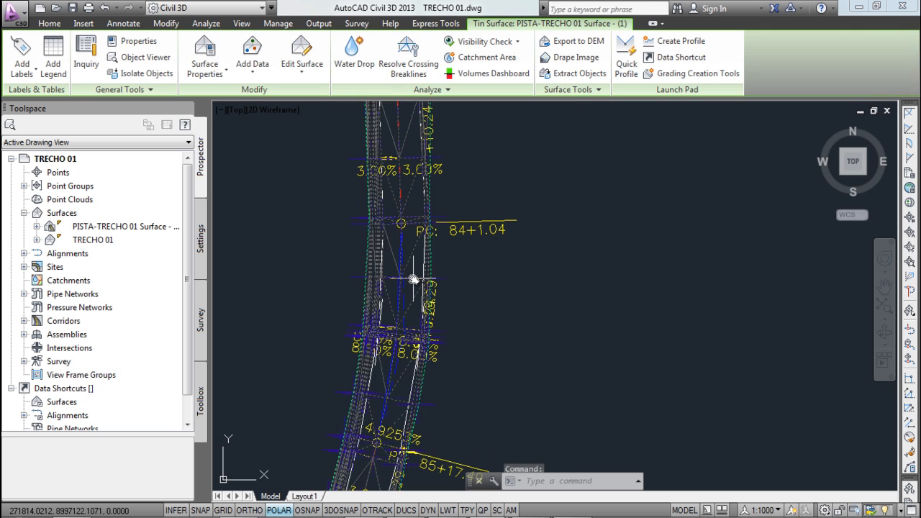
pyautogui.scroll(-5, 414, 277)
pyautogui.rightClick(415, 279)
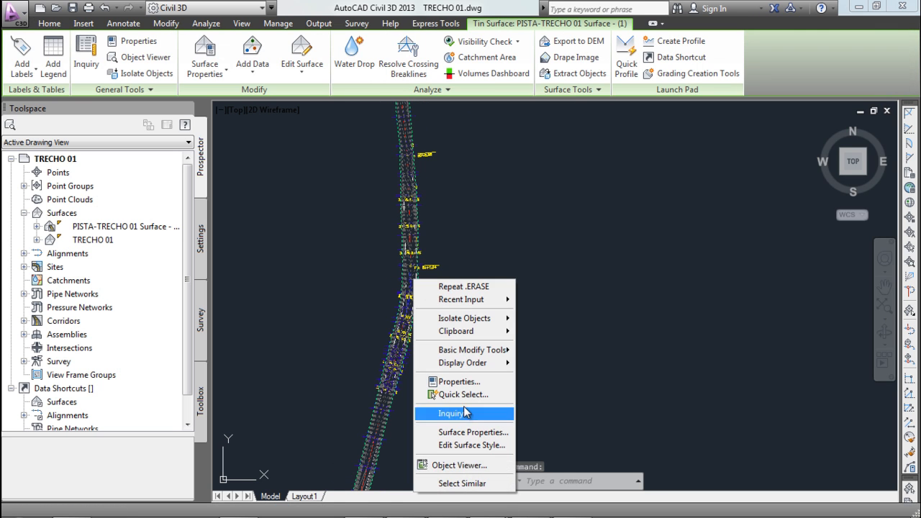
pyautogui.click(468, 466)
# Examine the corridor surface's wireframe in 3D from several angles, around the curves and over its full length
pyautogui.moveTo(454, 323); pyautogui.dragTo(510, 302)
pyautogui.scroll(3, 424, 384)
pyautogui.scroll(-2, 434, 258)
pyautogui.scroll(2, 434, 258)
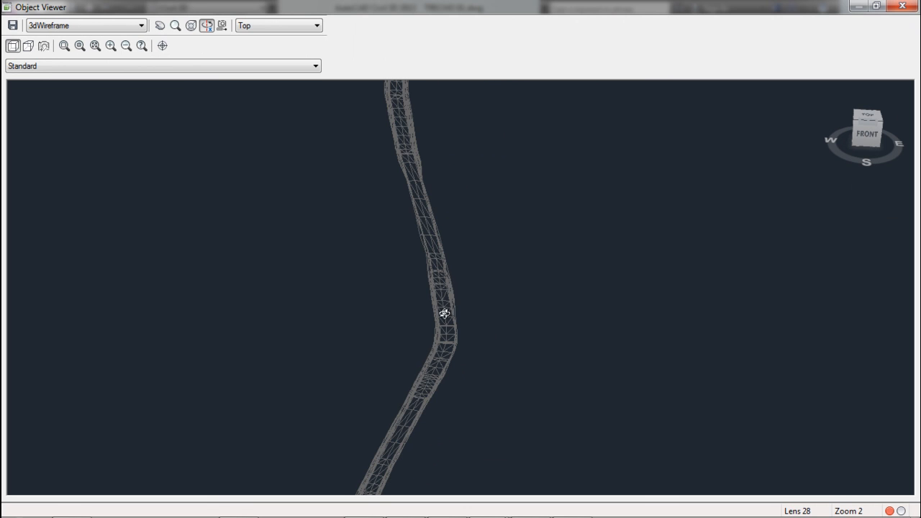
pyautogui.moveTo(429, 357); pyautogui.dragTo(422, 303)
pyautogui.scroll(-4, 422, 303)
pyautogui.moveTo(463, 238); pyautogui.dragTo(428, 274, button='middle')
pyautogui.scroll(3, 429, 286)
pyautogui.moveTo(368, 302); pyautogui.dragTo(417, 286, button='middle')
pyautogui.scroll(5, 439, 305)
pyautogui.scroll(-1, 426, 320)
pyautogui.scroll(-2, 426, 321)
pyautogui.moveTo(452, 279); pyautogui.dragTo(466, 254)
pyautogui.scroll(3, 495, 278)
pyautogui.moveTo(515, 204); pyautogui.dragTo(464, 289, button='middle')
# Set the Object Viewer's visual style to Conceptual for the corridor surface
pyautogui.click(109, 29)
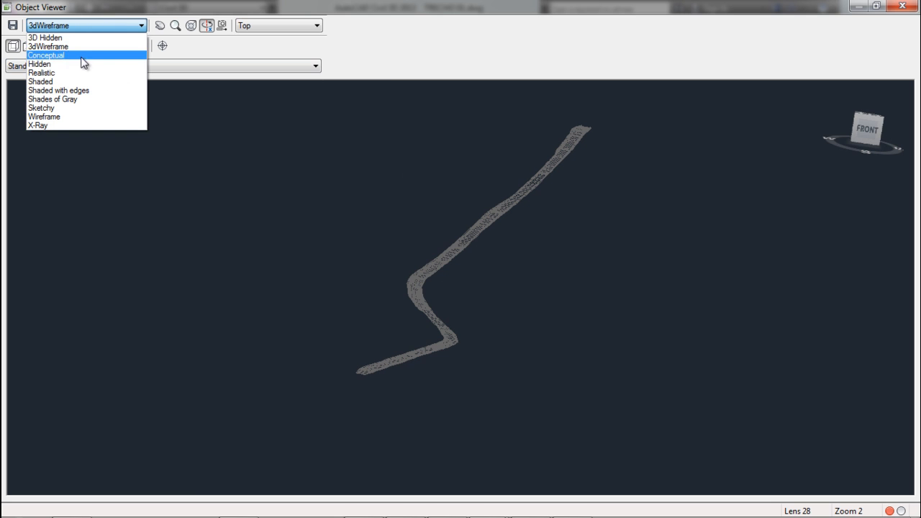
pyautogui.click(56, 56)
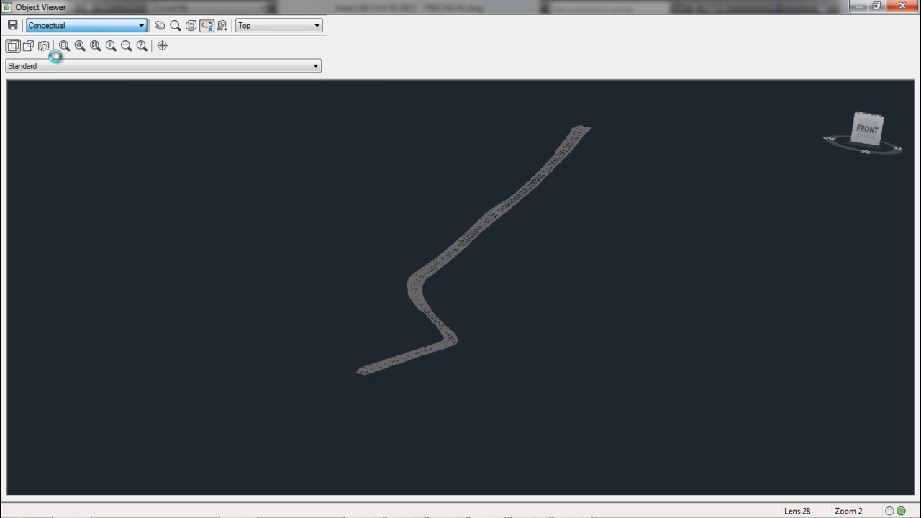
pyautogui.scroll(5, 440, 318)
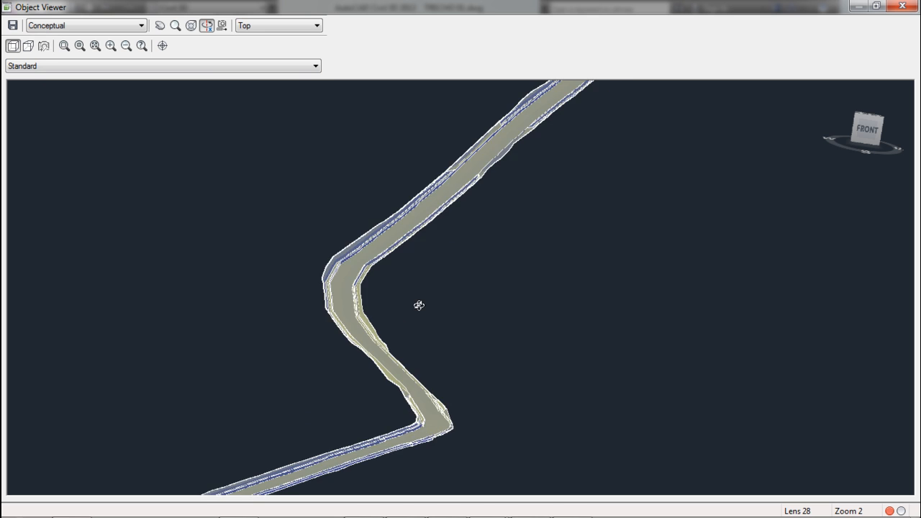
# Inspect the shaded corridor surface in 3D up to its far end, including the pavement and side slopes
pyautogui.moveTo(420, 306); pyautogui.dragTo(440, 377)
pyautogui.moveTo(605, 214); pyautogui.dragTo(432, 480, button='middle')
pyautogui.moveTo(656, 217); pyautogui.dragTo(423, 460, button='middle')
pyautogui.moveTo(697, 185); pyautogui.dragTo(570, 283, button='middle')
pyautogui.scroll(5, 569, 282)
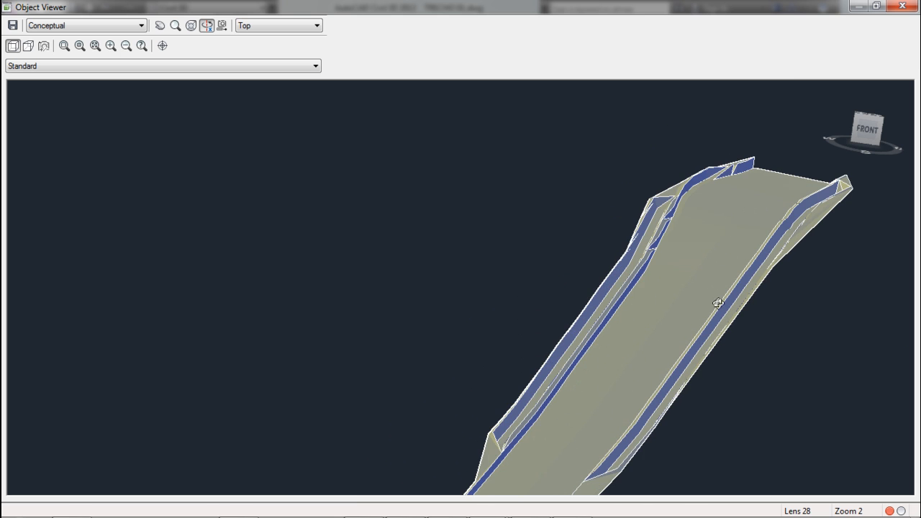
pyautogui.moveTo(718, 305); pyautogui.dragTo(437, 180, button='middle')
pyautogui.moveTo(337, 305); pyautogui.dragTo(205, 393)
pyautogui.moveTo(205, 392); pyautogui.dragTo(469, 180, button='middle')
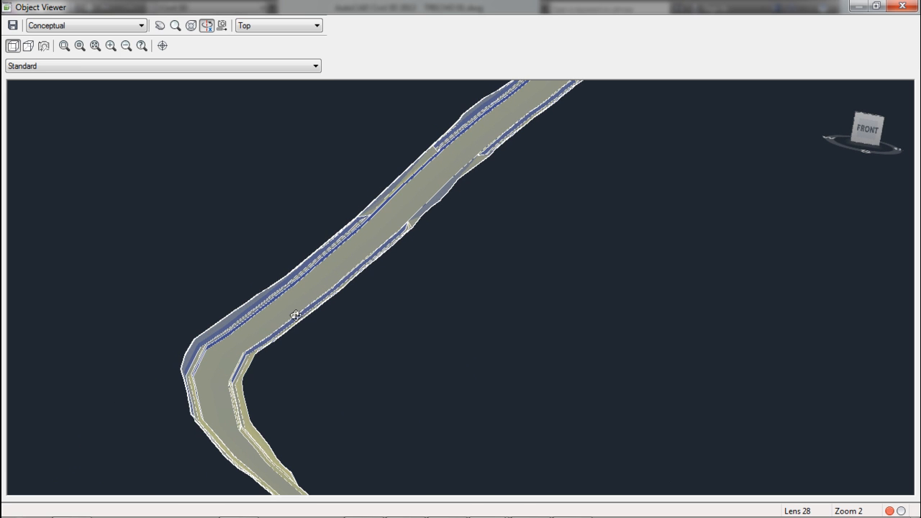
# Inspect the superelevated pavement through both curves on the shaded 3D surface, and close the Object Viewer
pyautogui.moveTo(295, 315); pyautogui.dragTo(354, 246)
pyautogui.scroll(4, 433, 245)
pyautogui.moveTo(306, 261); pyautogui.dragTo(600, 212, button='middle')
pyautogui.scroll(4, 566, 216)
pyautogui.moveTo(643, 188); pyautogui.dragTo(534, 355, button='middle')
pyautogui.moveTo(520, 378); pyautogui.dragTo(553, 81)
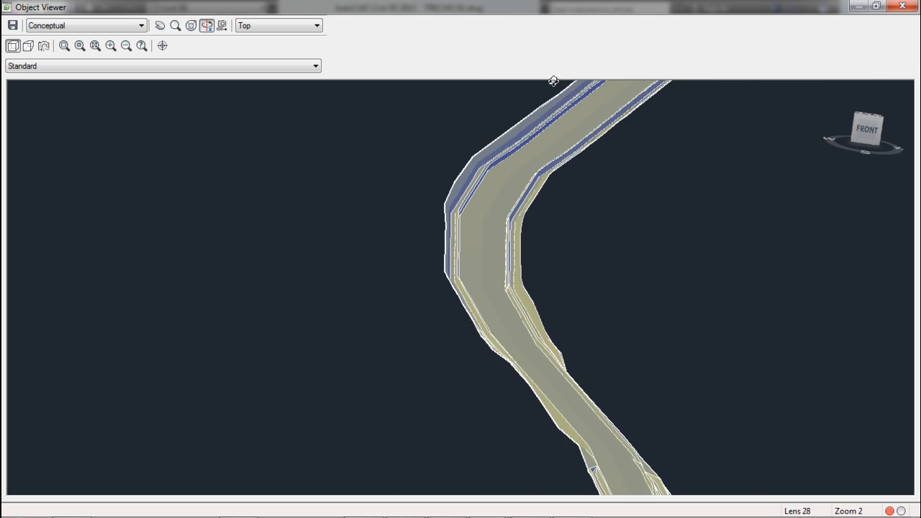
pyautogui.moveTo(611, 312); pyautogui.dragTo(600, 174)
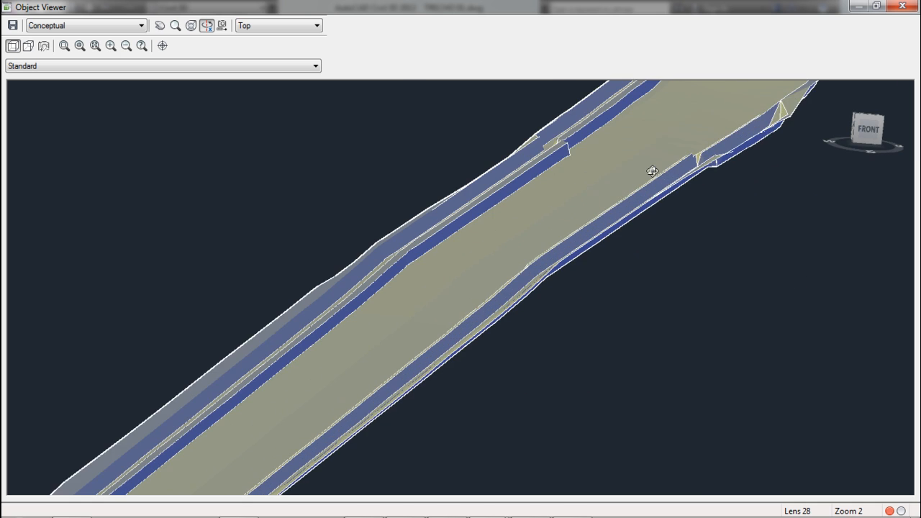
pyautogui.moveTo(714, 245); pyautogui.dragTo(603, 344)
pyautogui.moveTo(600, 310); pyautogui.dragTo(598, 299)
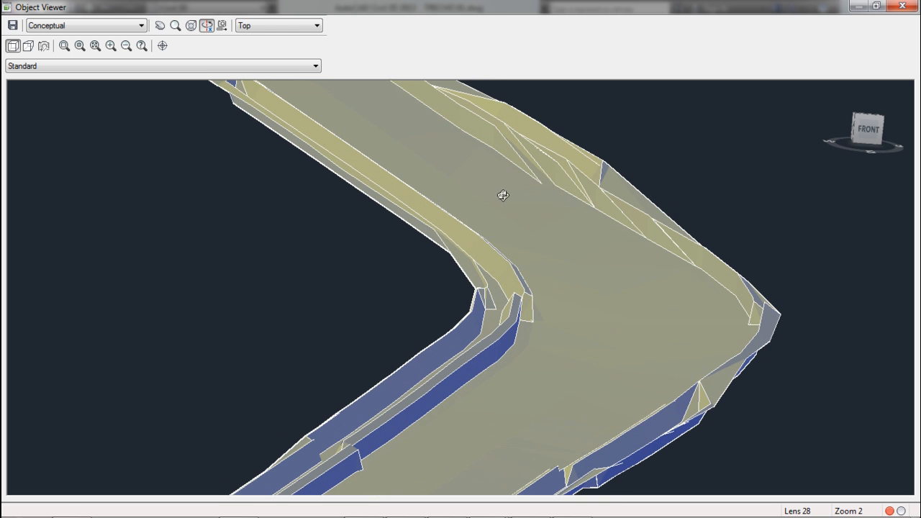
pyautogui.moveTo(653, 353); pyautogui.dragTo(516, 368)
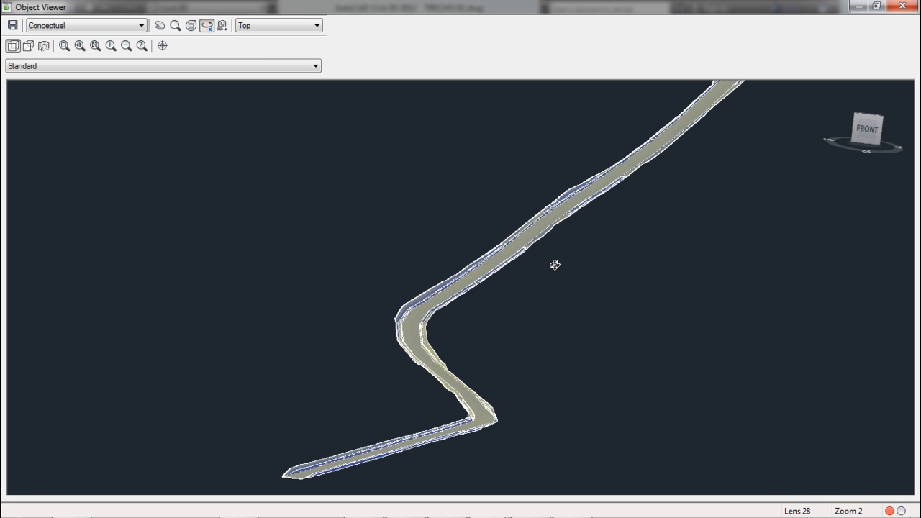
pyautogui.press('Escape')
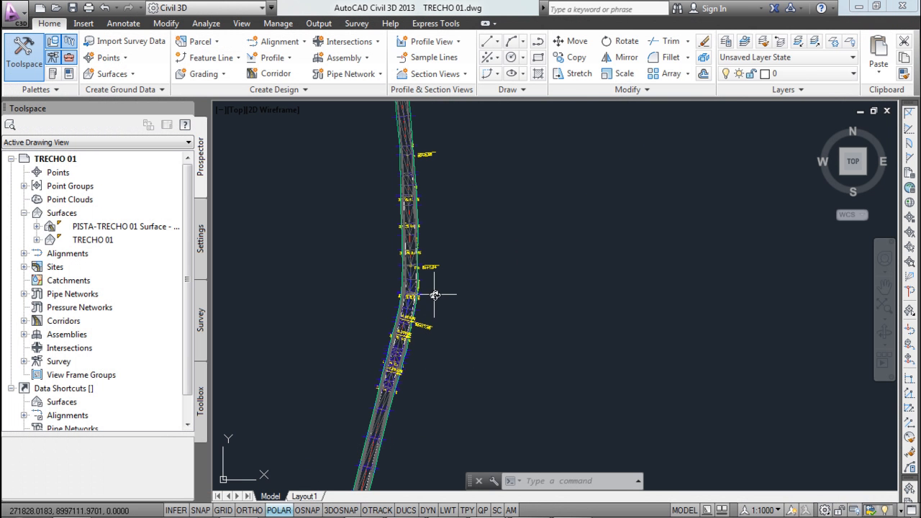
pyautogui.scroll(-8, 439, 292)
pyautogui.moveTo(448, 262); pyautogui.dragTo(431, 298, button='middle')
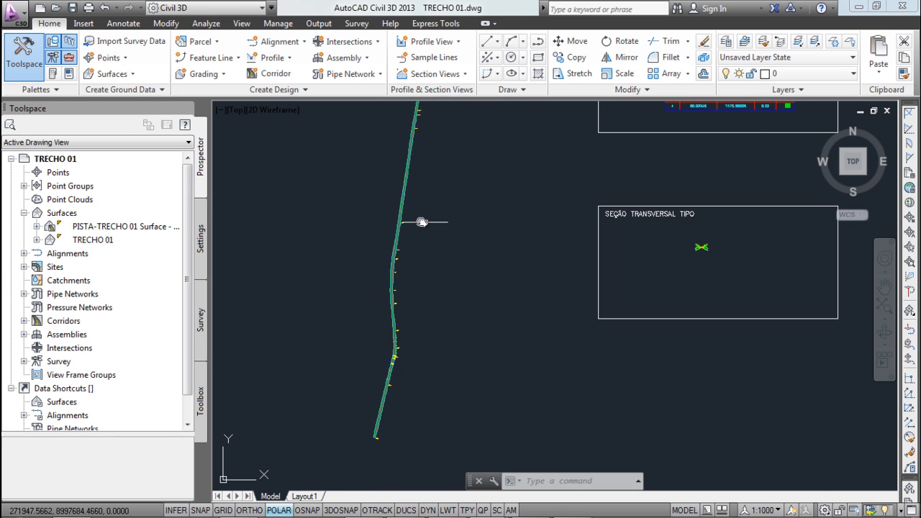
pyautogui.scroll(-2, 436, 222)
pyautogui.moveTo(435, 222); pyautogui.dragTo(413, 304, button='middle')
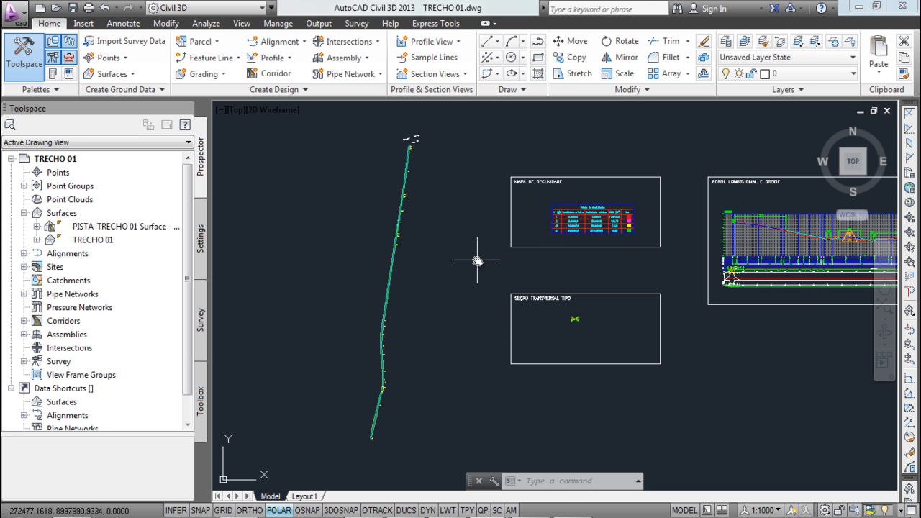
pyautogui.moveTo(524, 237); pyautogui.dragTo(456, 238, button='middle')
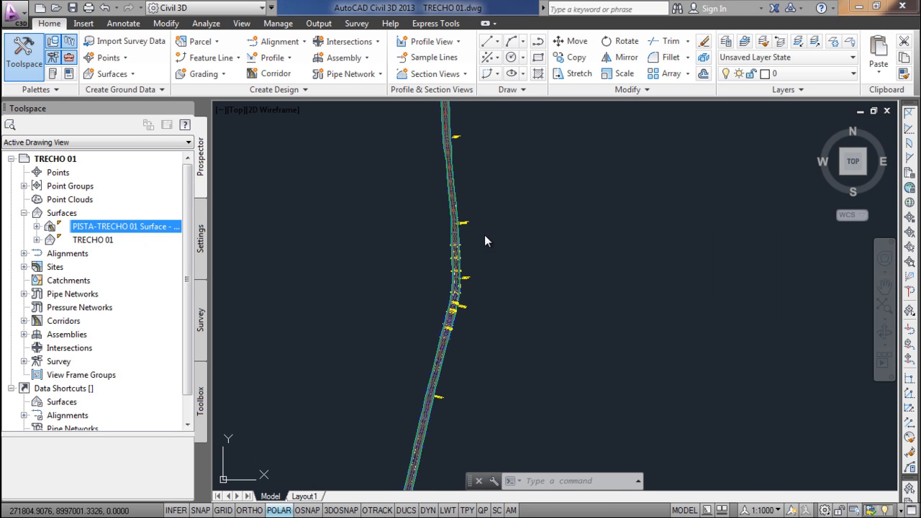
pyautogui.scroll(4, 472, 201)
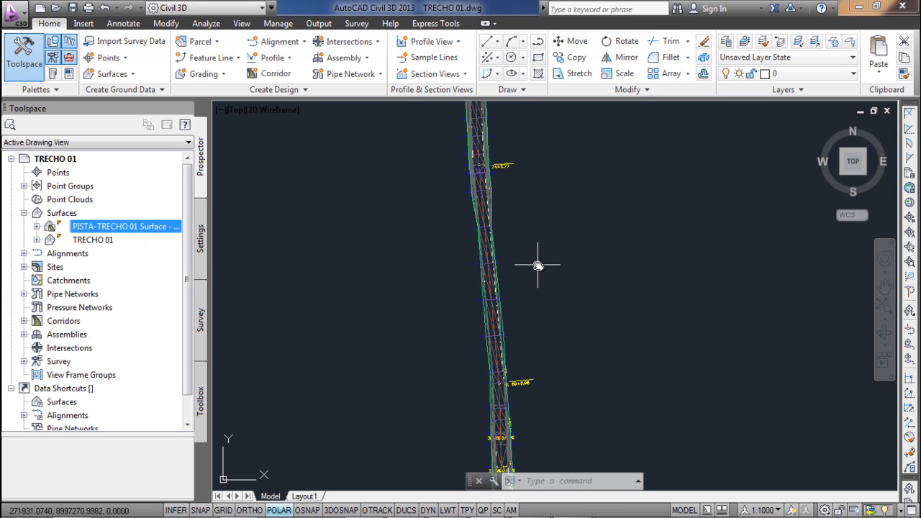
# Rename the PISTA-TRECHO 01 corridor surface as RODOVIA - TRECHO 01 in its surface properties and save the drawing
pyautogui.rightClick(148, 232)
pyautogui.click(177, 238)
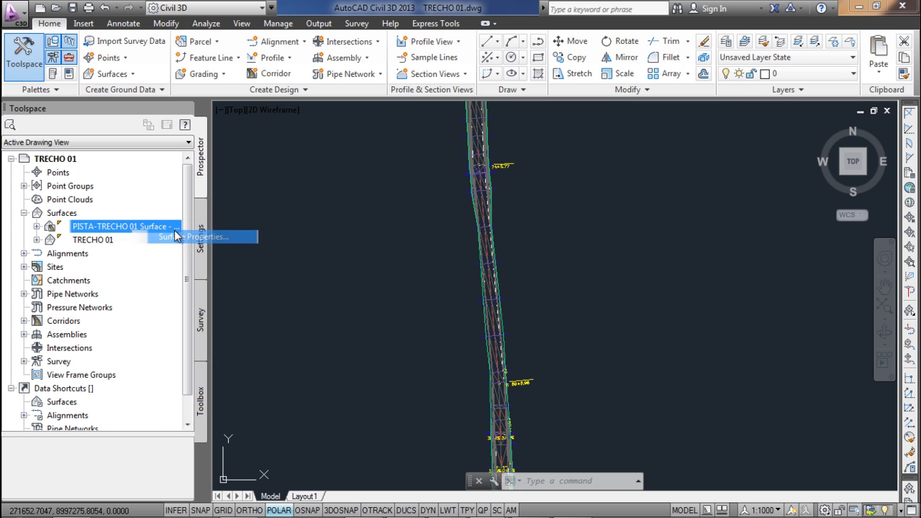
pyautogui.moveTo(321, 83); pyautogui.dragTo(458, 80)
pyautogui.click(436, 136)
pyautogui.moveTo(435, 137); pyautogui.dragTo(334, 137)
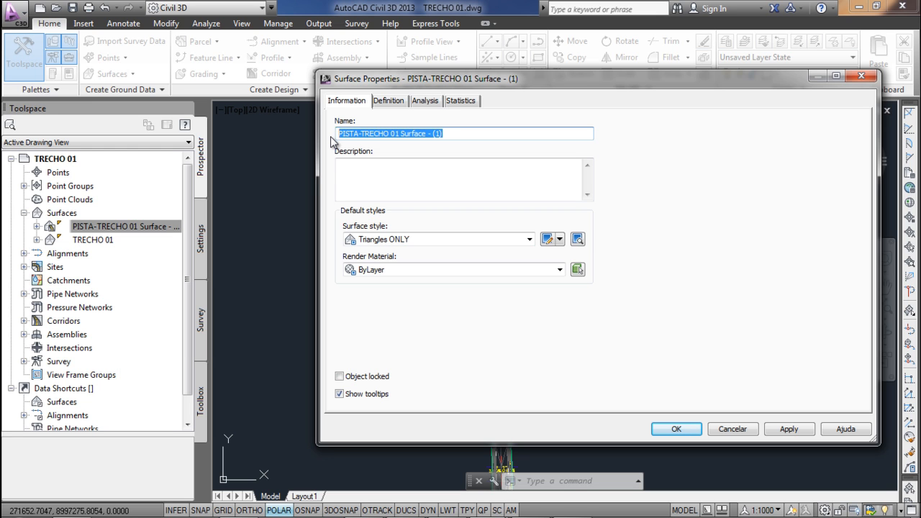
pyautogui.write('RODOVI A')
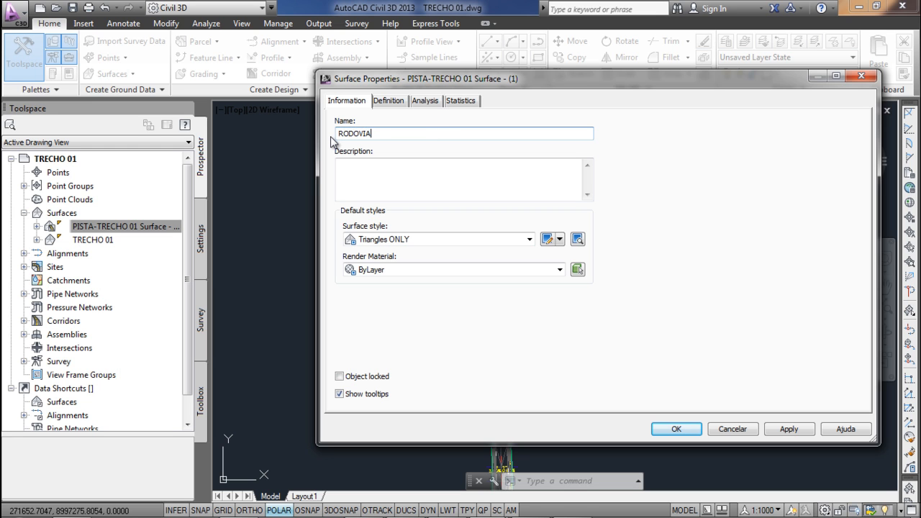
pyautogui.write(' - TRECHO 01')
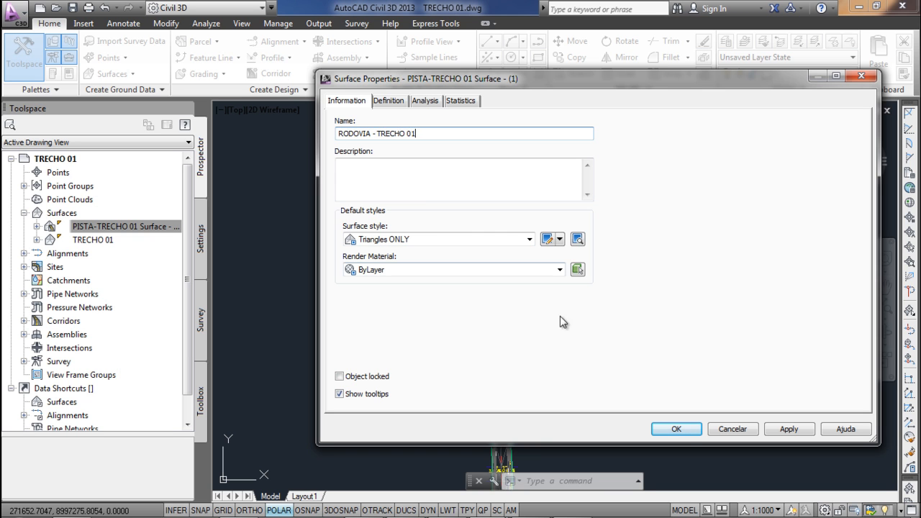
pyautogui.click(676, 428)
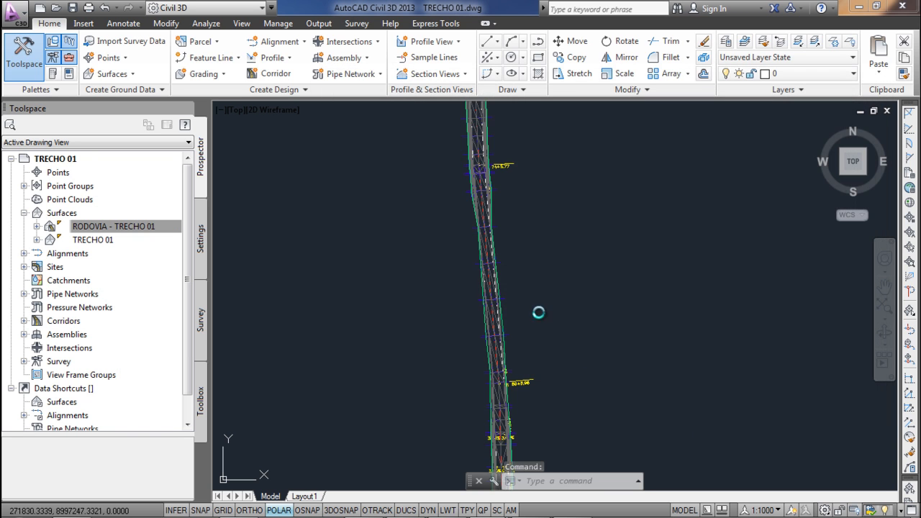
pyautogui.click(72, 7)
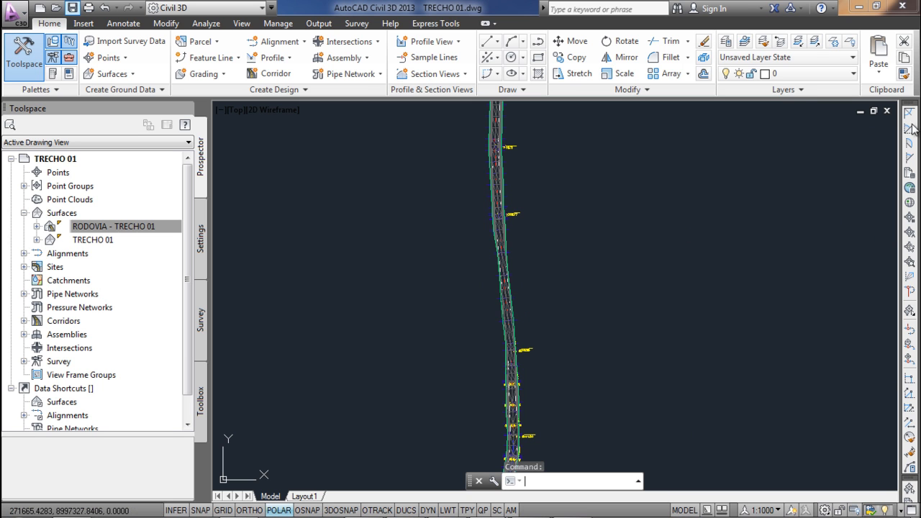
# Close the TRECHO 01 drawing and open the TRECHO 02 drawing
pyautogui.click(886, 111)
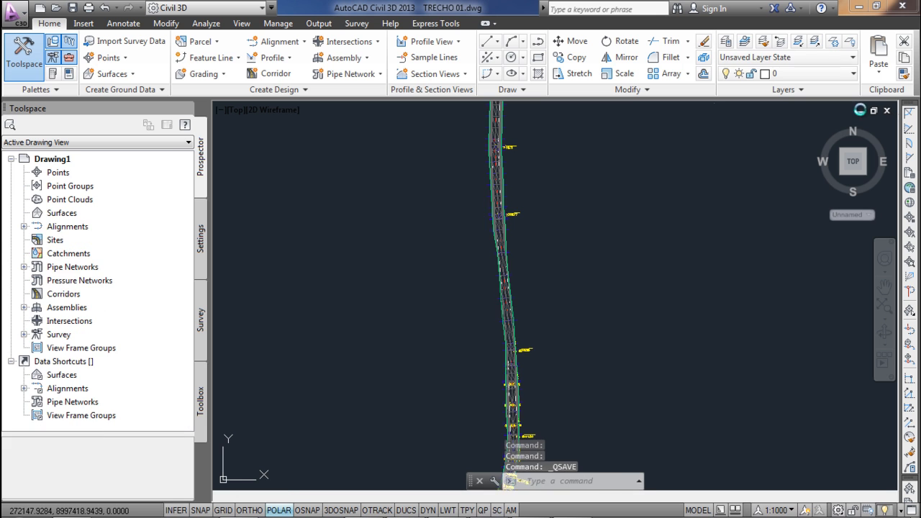
pyautogui.click(56, 7)
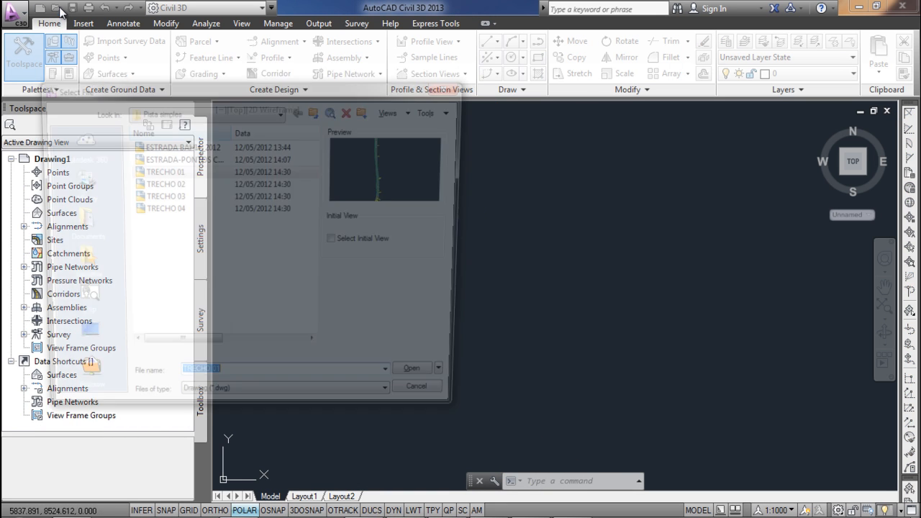
pyautogui.click(160, 186)
pyautogui.click(423, 382)
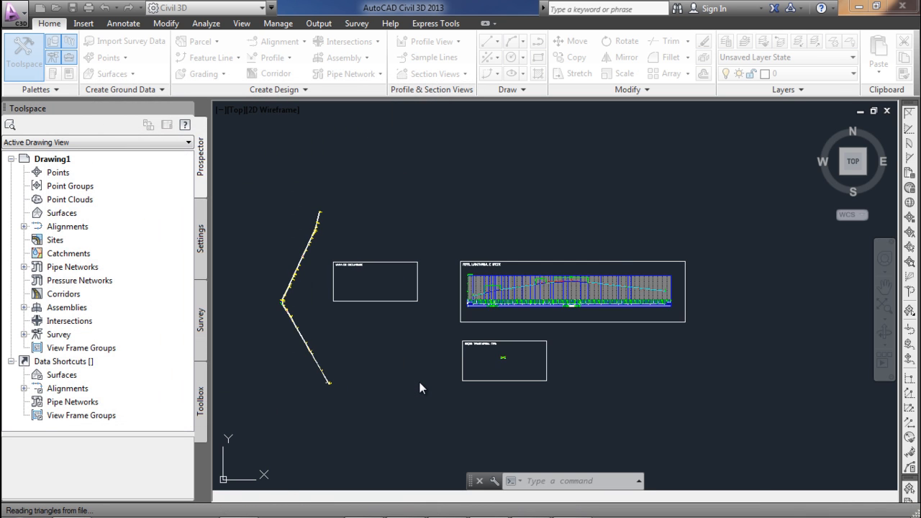
pyautogui.click(614, 121)
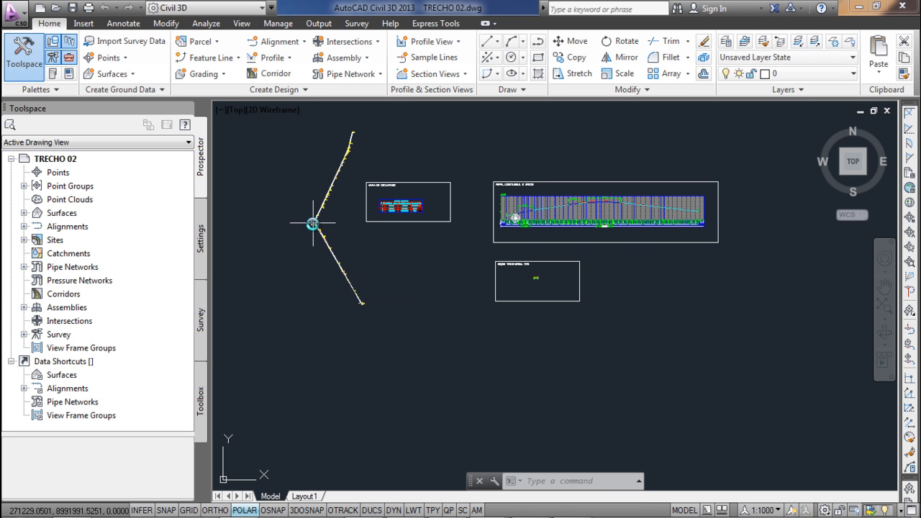
pyautogui.scroll(6, 320, 218)
pyautogui.scroll(-5, 312, 208)
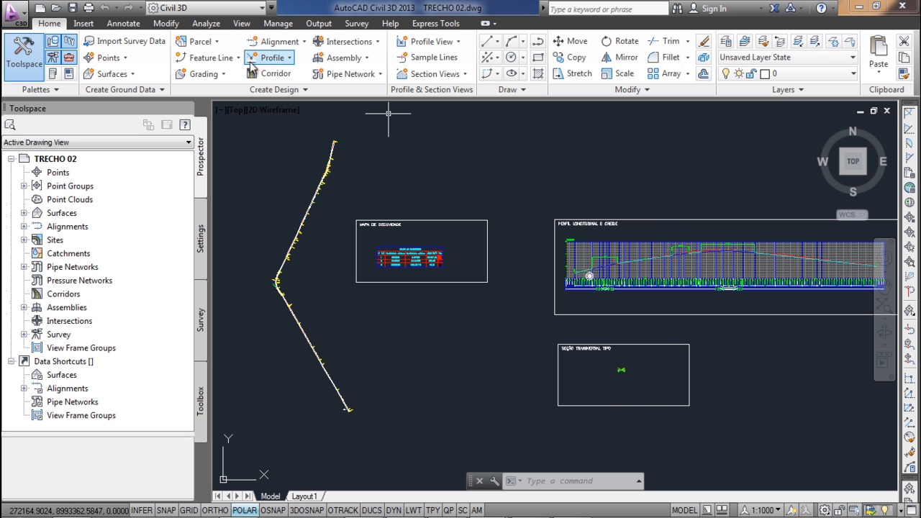
# Start a corridor named RODOVIA - TRECHO 02 with style Padrão, alignment TRECHO 02 and profile GREIDE TRECHO 02
pyautogui.click(274, 76)
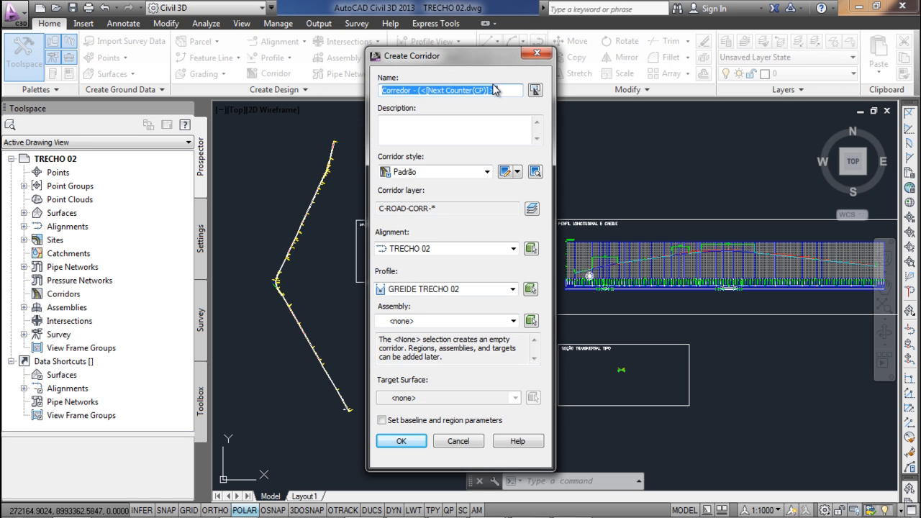
pyautogui.write('PIS')
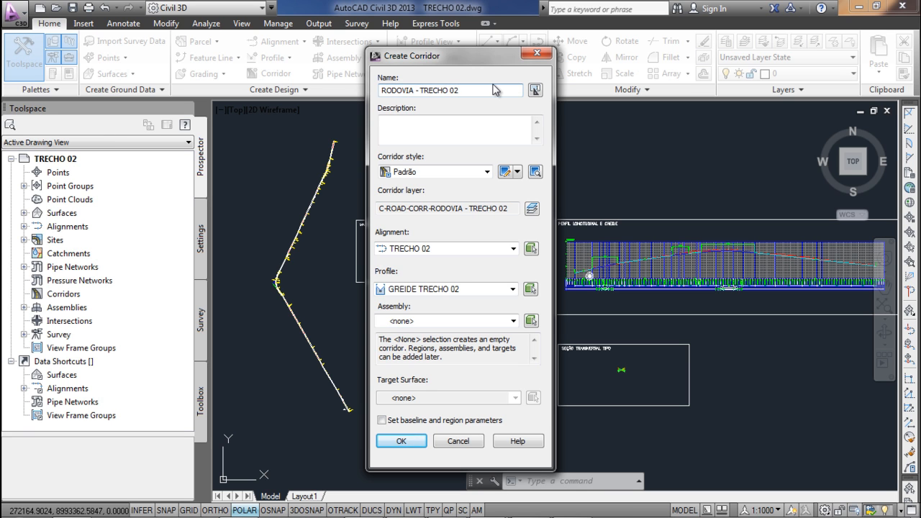
pyautogui.click(439, 172)
pyautogui.click(440, 180)
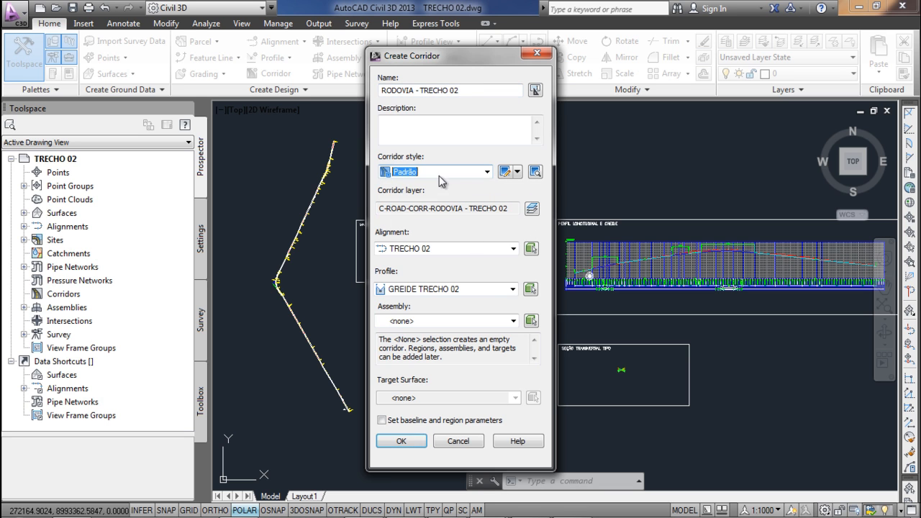
pyautogui.click(435, 251)
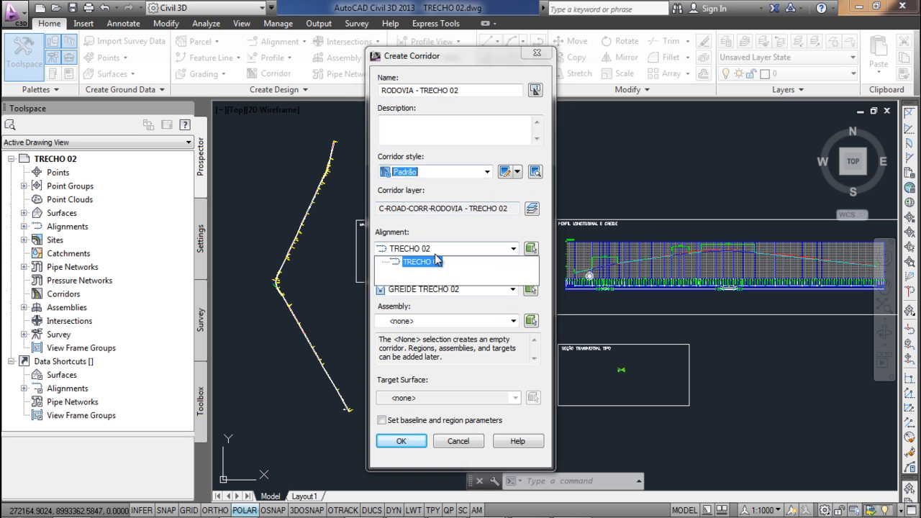
pyautogui.click(435, 261)
pyautogui.click(421, 288)
pyautogui.click(421, 301)
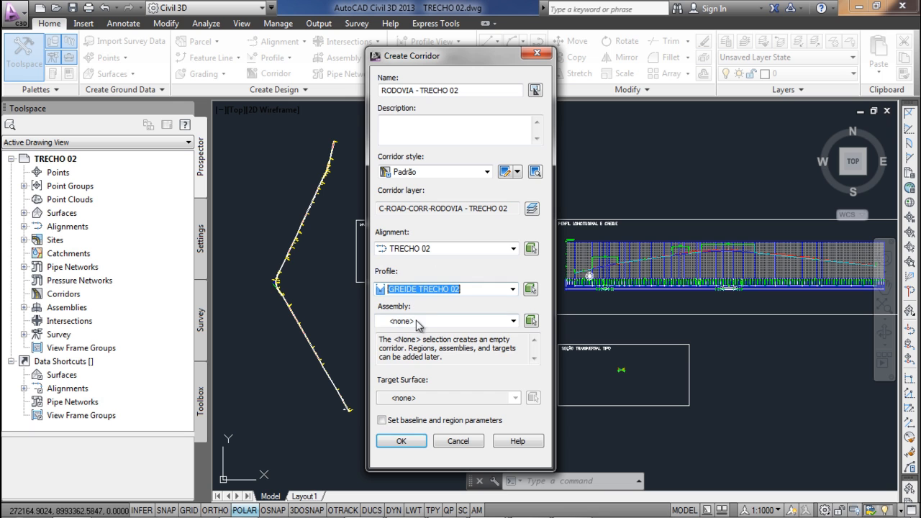
# Assign the assembly SEÇÃO TIPO - PISTA SIMPLES and the target surface TRECHO 02 to the new corridor
pyautogui.click(416, 322)
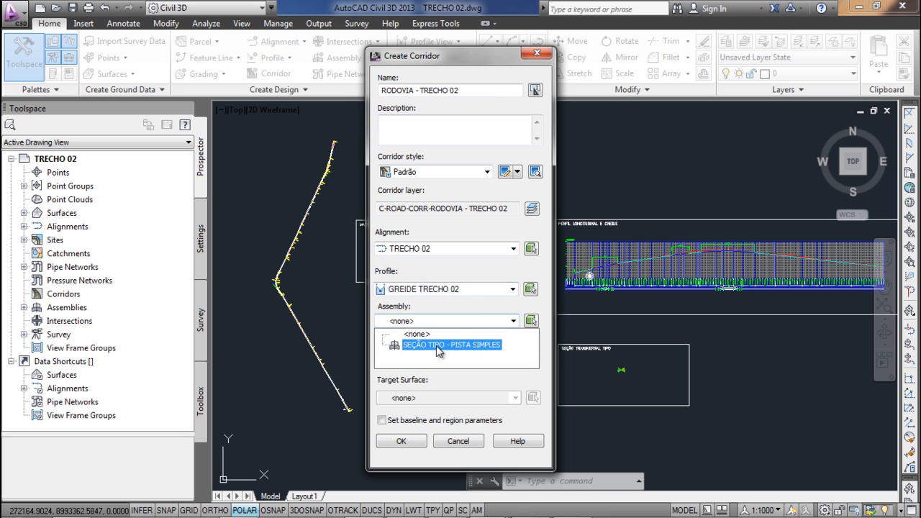
pyautogui.click(437, 346)
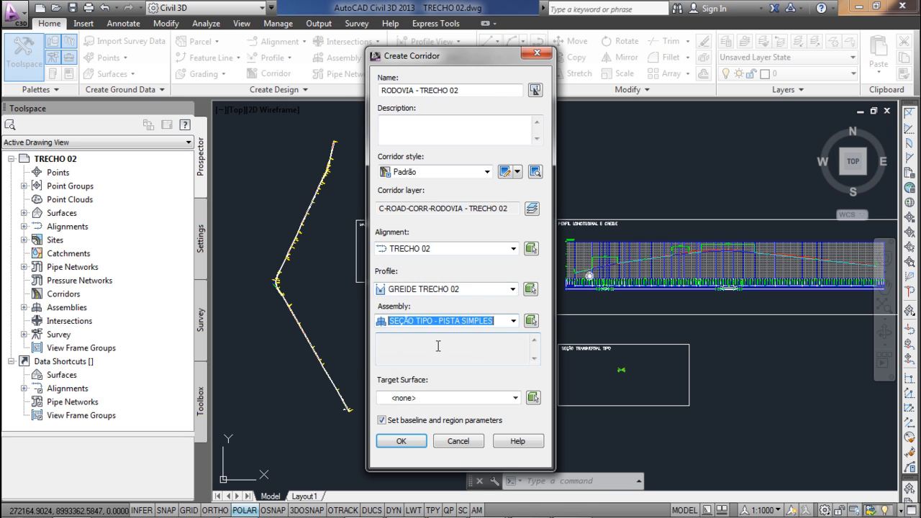
pyautogui.click(515, 398)
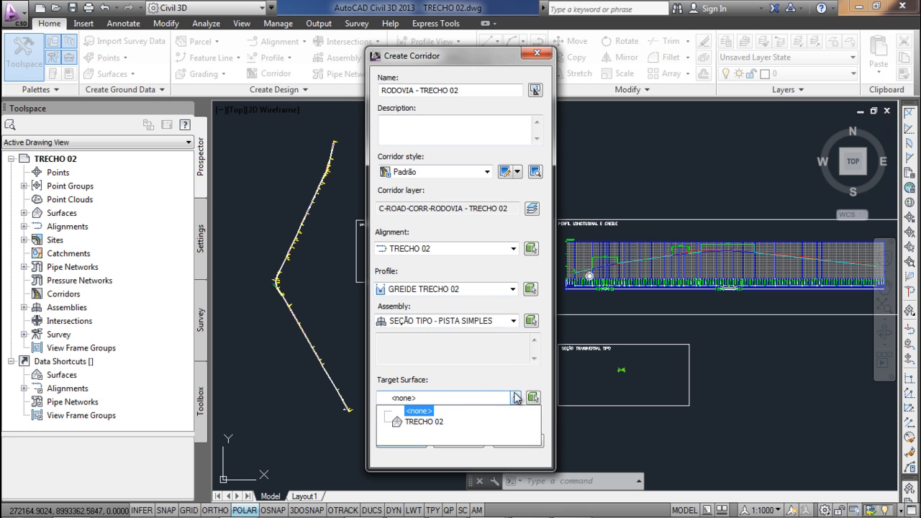
pyautogui.click(430, 422)
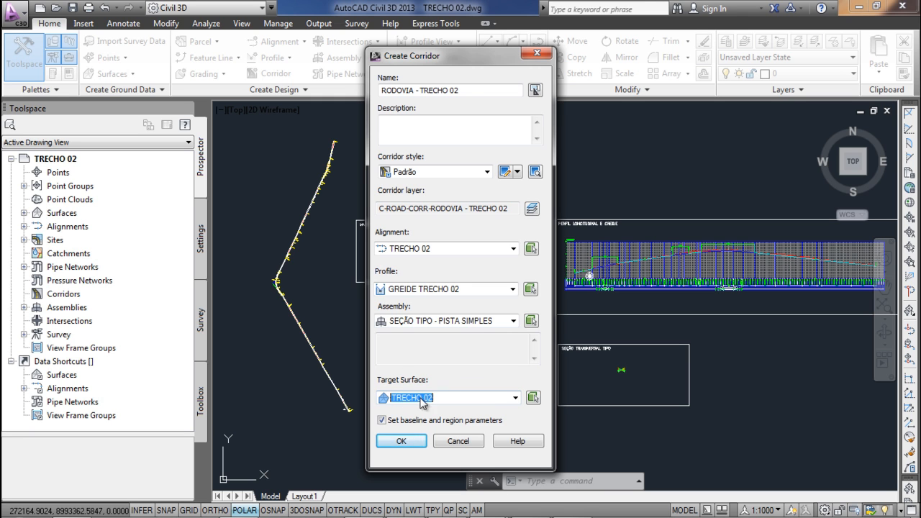
# Confirm the corridor definition and accept the region's existing assembly frequencies
pyautogui.click(402, 441)
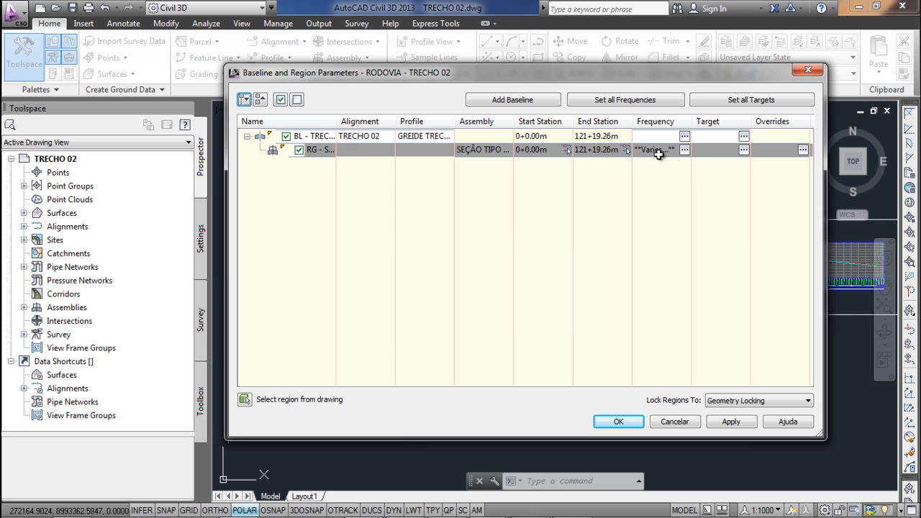
pyautogui.click(685, 150)
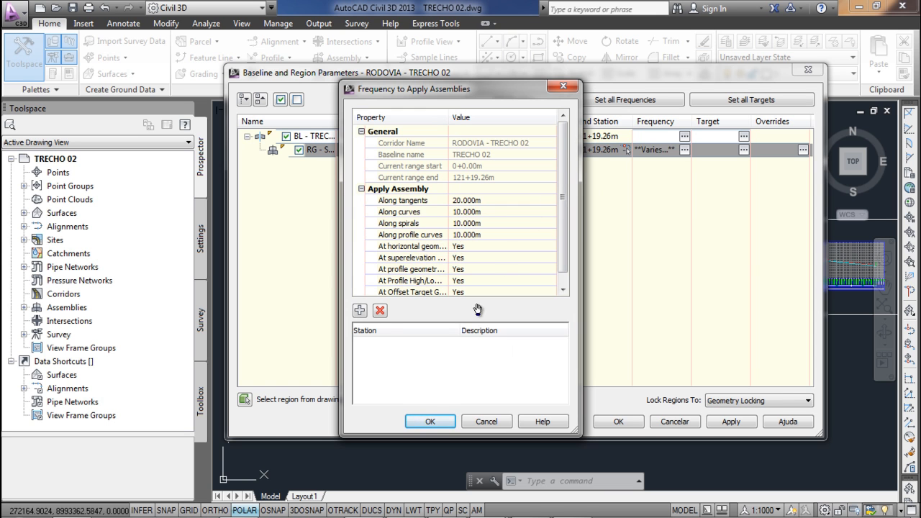
pyautogui.click(424, 422)
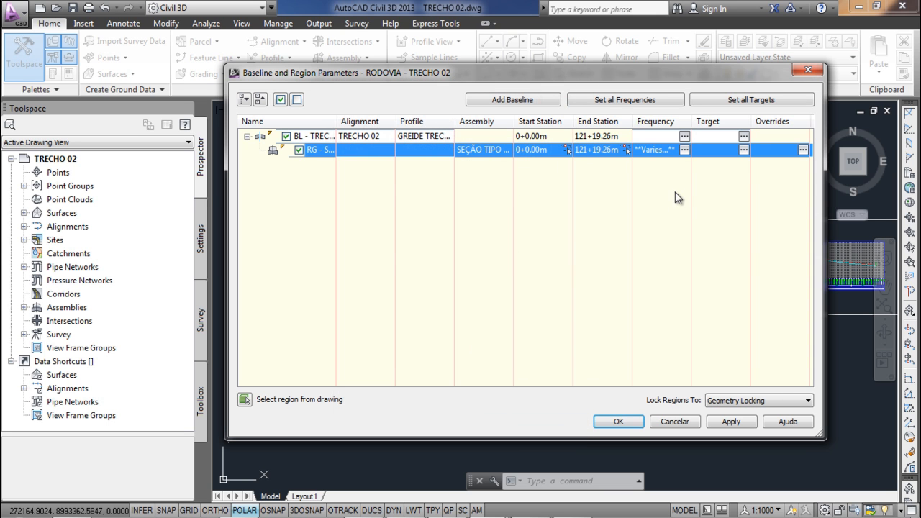
# Target the right lane's width alignment to SUPERLARGURA TRECHO 02 (1), picking that alignment in the drawing
pyautogui.click(744, 151)
pyautogui.scroll(-1, 722, 286)
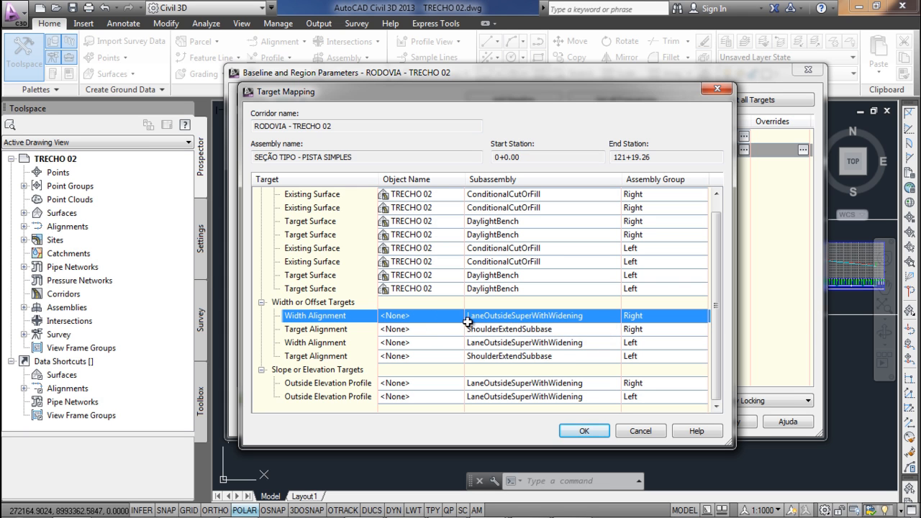
pyautogui.click(425, 316)
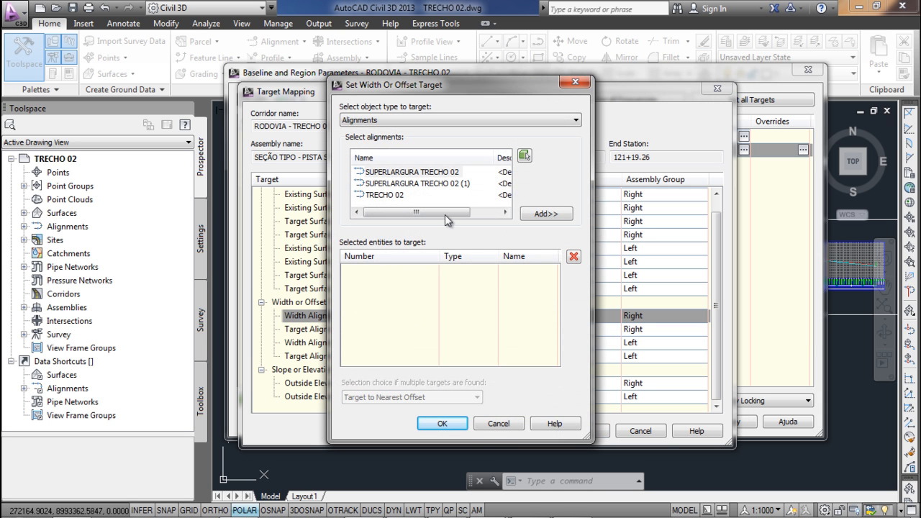
pyautogui.click(524, 156)
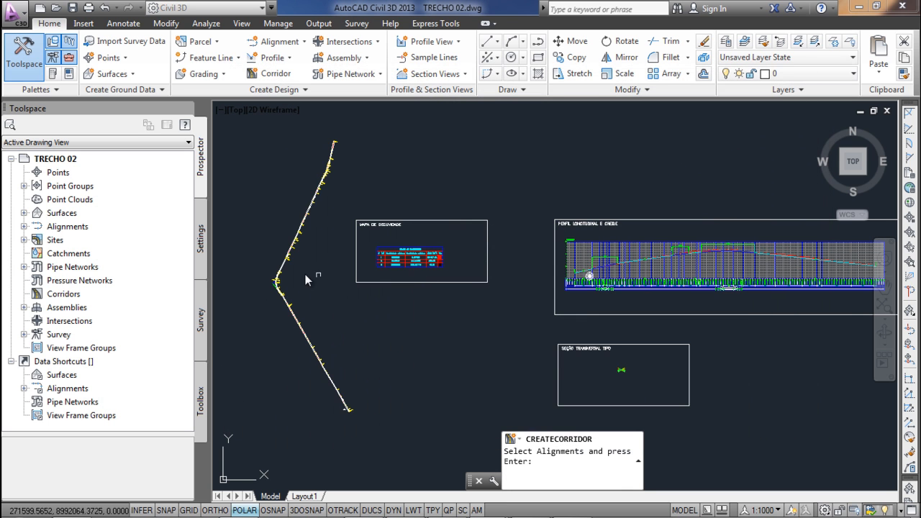
pyautogui.scroll(5, 289, 180)
pyautogui.scroll(2, 366, 185)
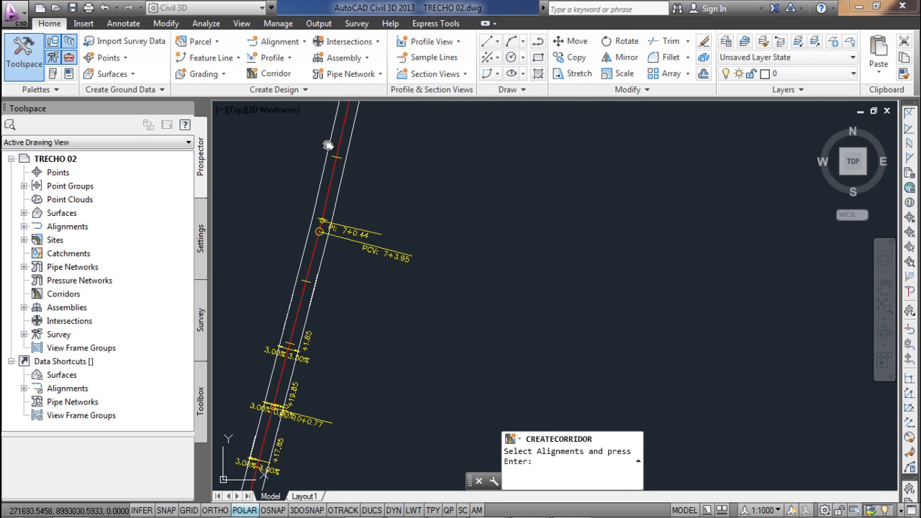
pyautogui.scroll(3, 353, 249)
pyautogui.click(356, 252)
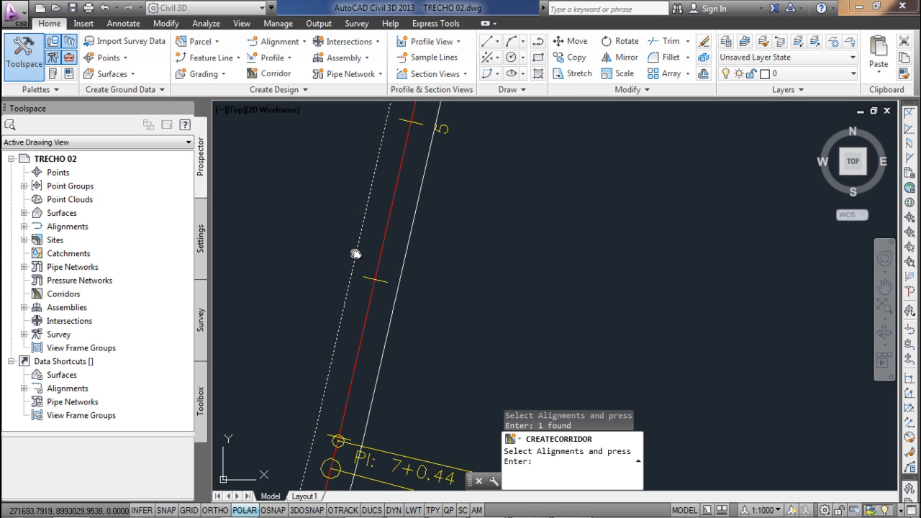
pyautogui.scroll(-1, 355, 253)
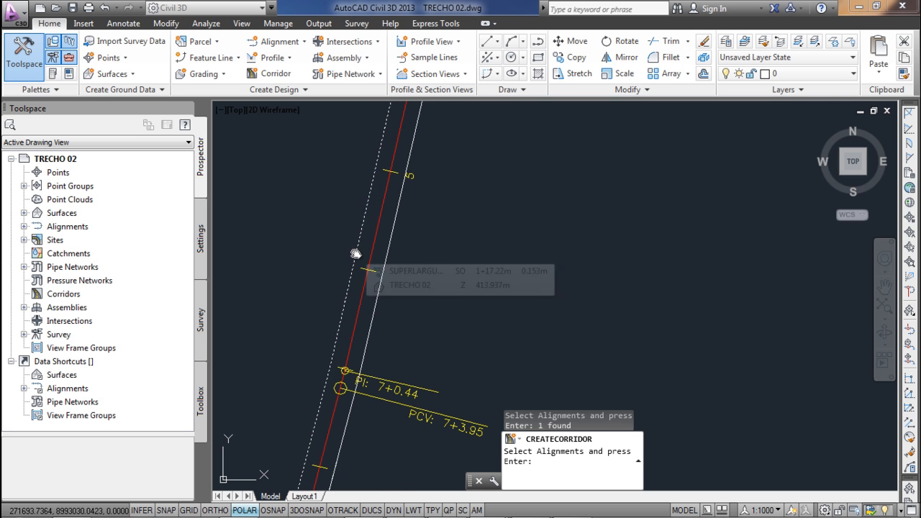
pyautogui.press('Return')
pyautogui.click(547, 214)
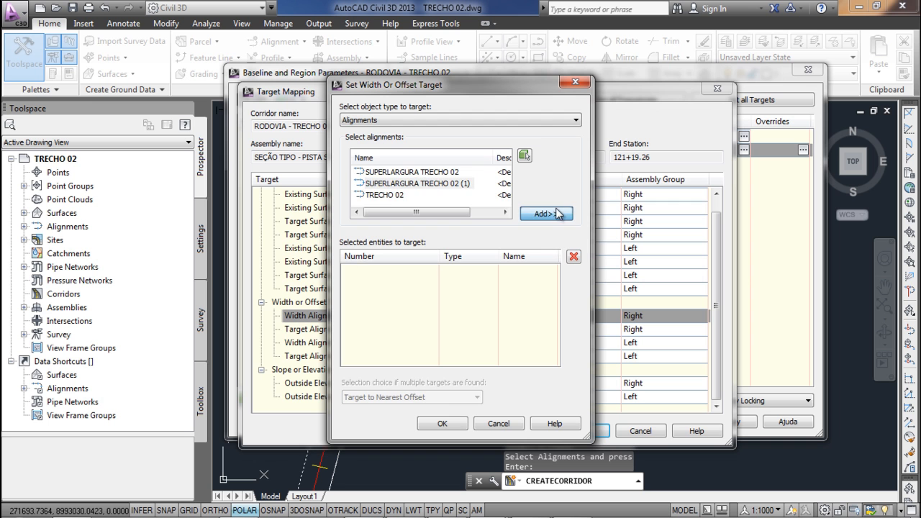
pyautogui.click(440, 426)
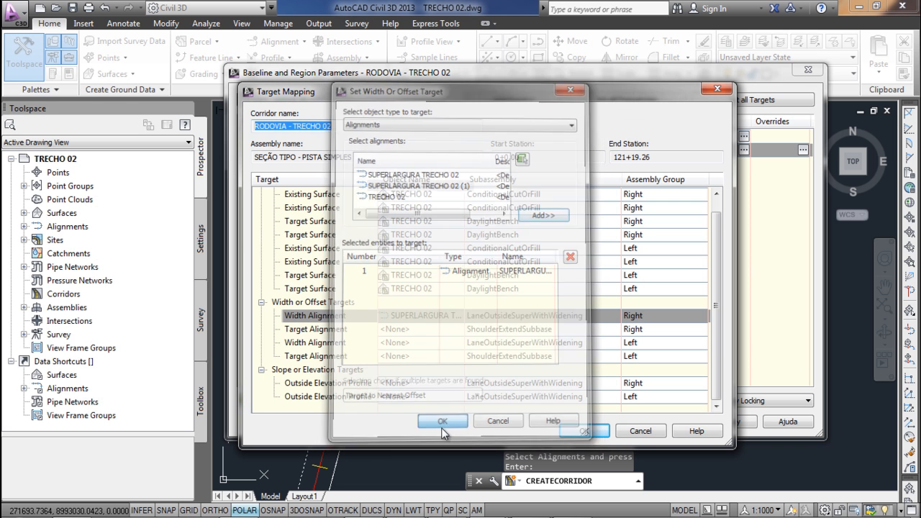
# Target the left lane's width alignment to SUPERLARGURA TRECHO 02, picking that alignment in the drawing
pyautogui.click(419, 344)
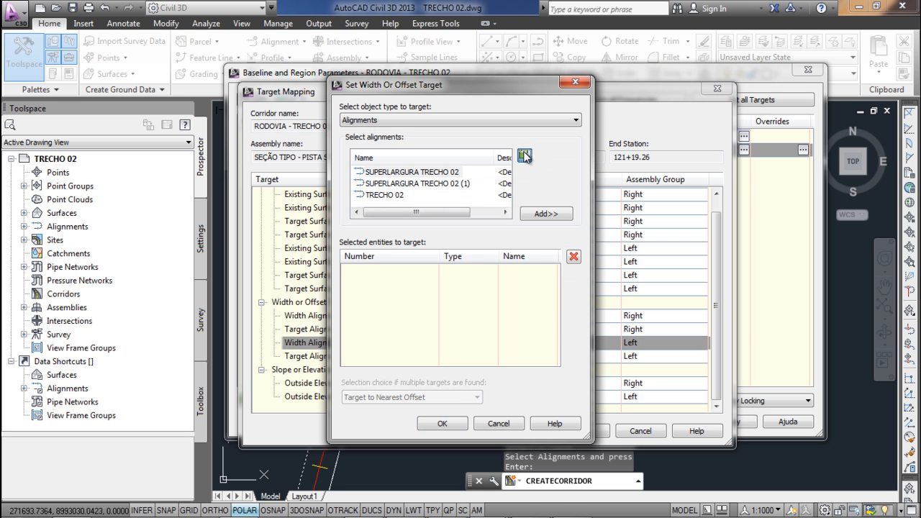
pyautogui.click(525, 149)
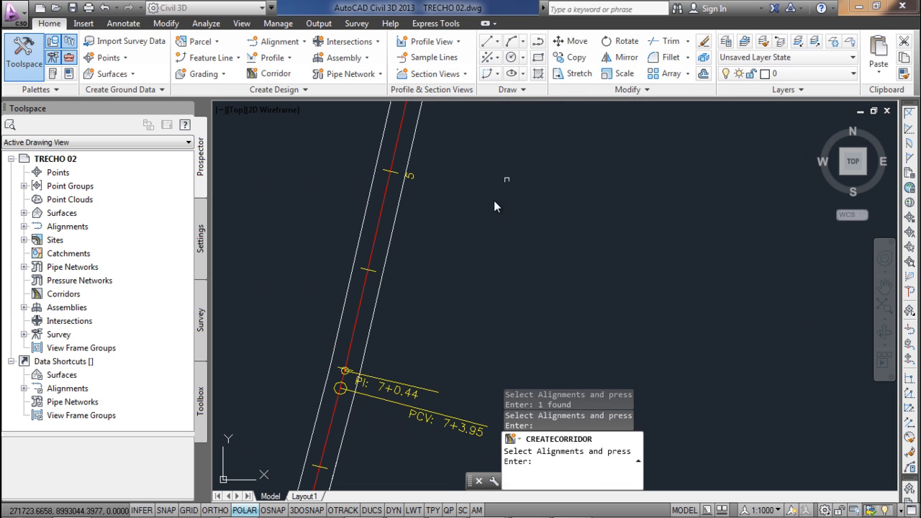
pyautogui.press('Return')
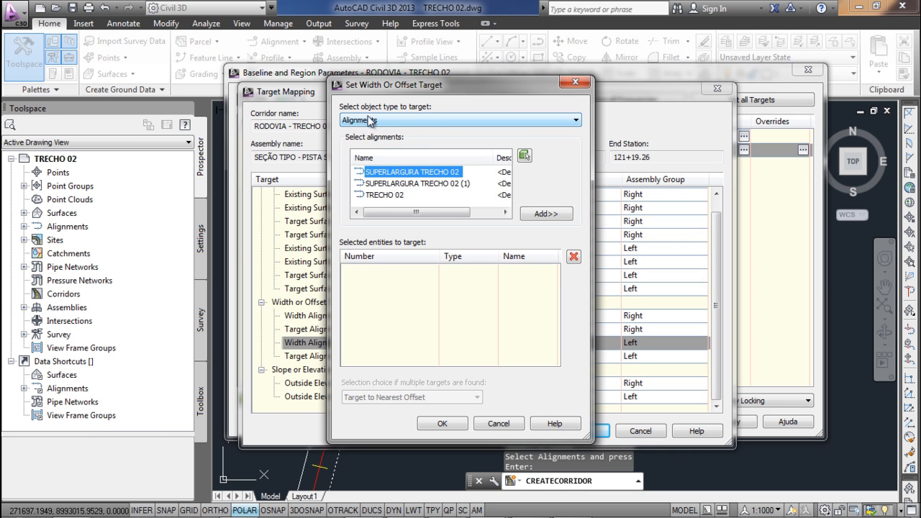
pyautogui.click(546, 214)
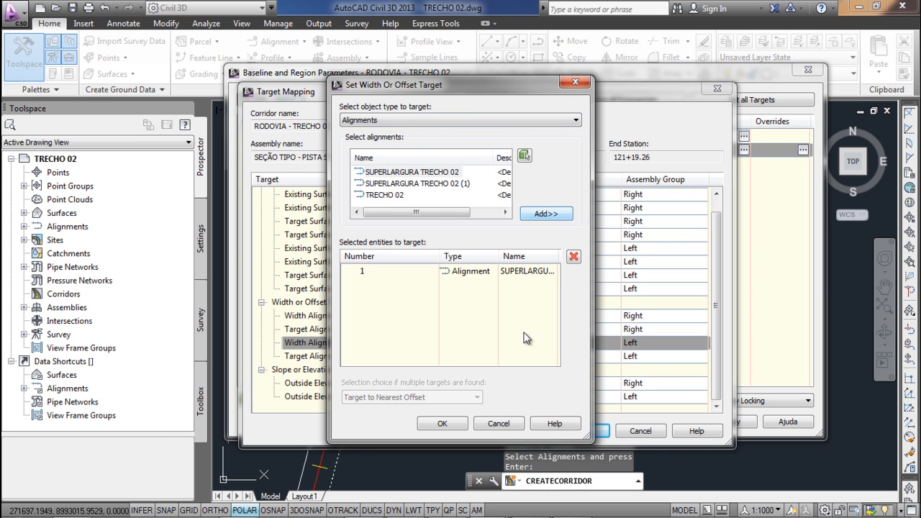
pyautogui.click(442, 423)
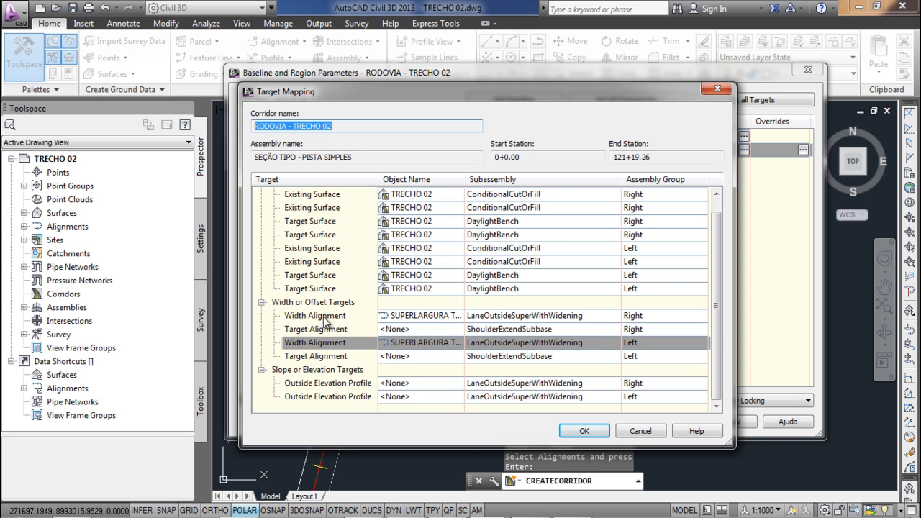
# Confirm the target mapping and the baseline and region parameters, and rebuild the corridor
pyautogui.click(587, 431)
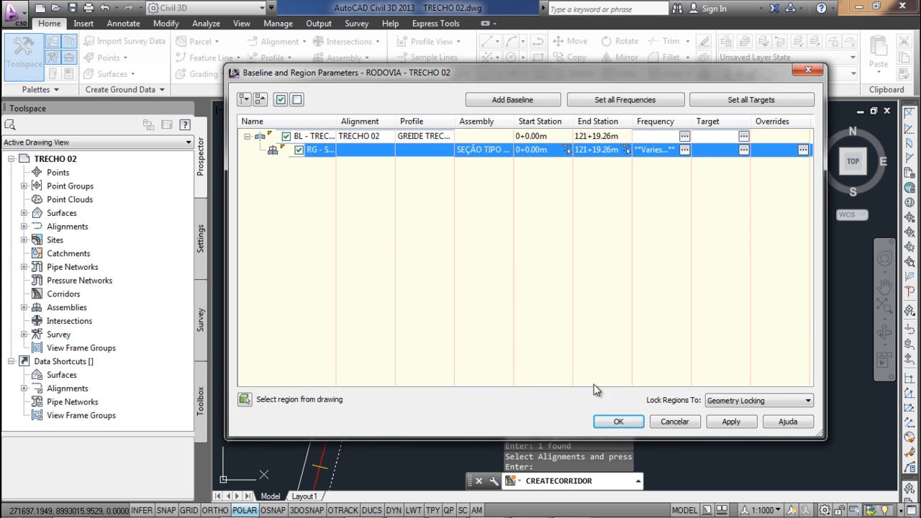
pyautogui.click(621, 417)
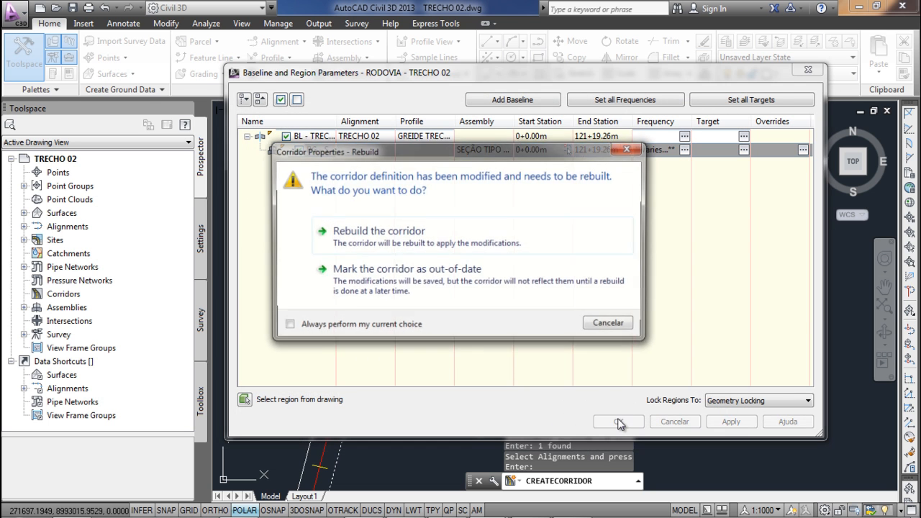
pyautogui.click(378, 231)
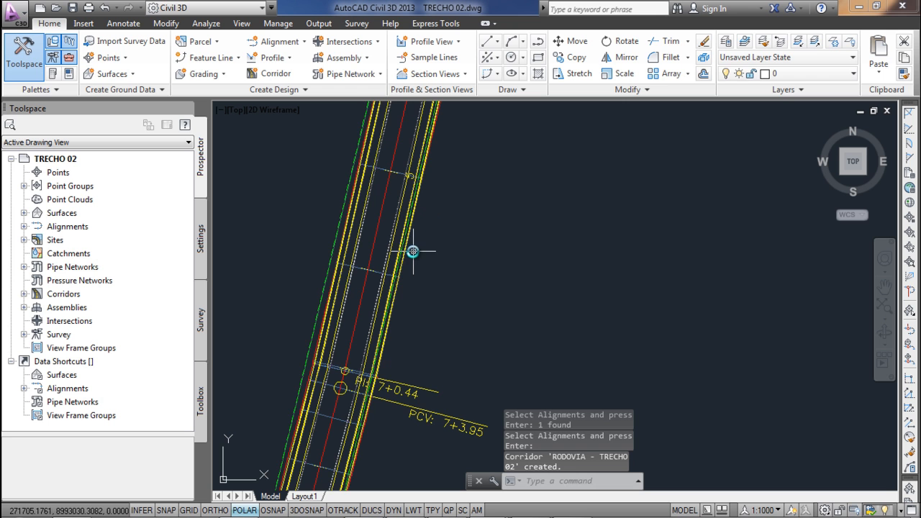
# Examine the new corridor's lane edges and slope lines around PI 7+0.44 in plan view
pyautogui.scroll(-5, 408, 234)
pyautogui.moveTo(407, 235); pyautogui.dragTo(436, 220, button='middle')
pyautogui.scroll(6, 446, 213)
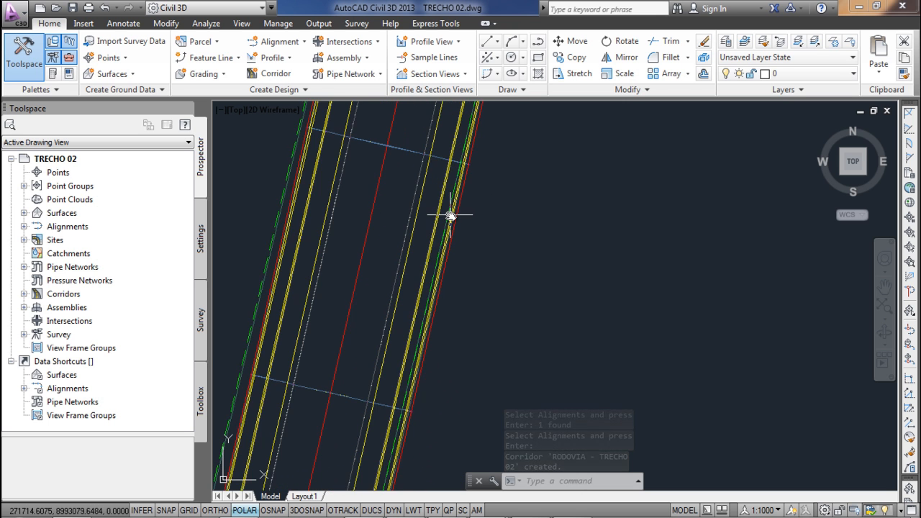
pyautogui.scroll(-3, 364, 180)
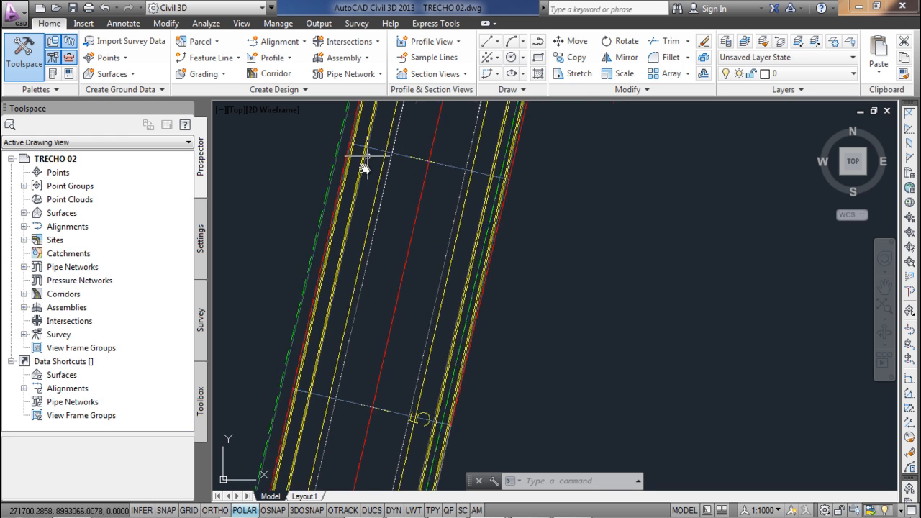
pyautogui.scroll(-2, 299, 364)
pyautogui.moveTo(325, 391); pyautogui.dragTo(353, 315, button='middle')
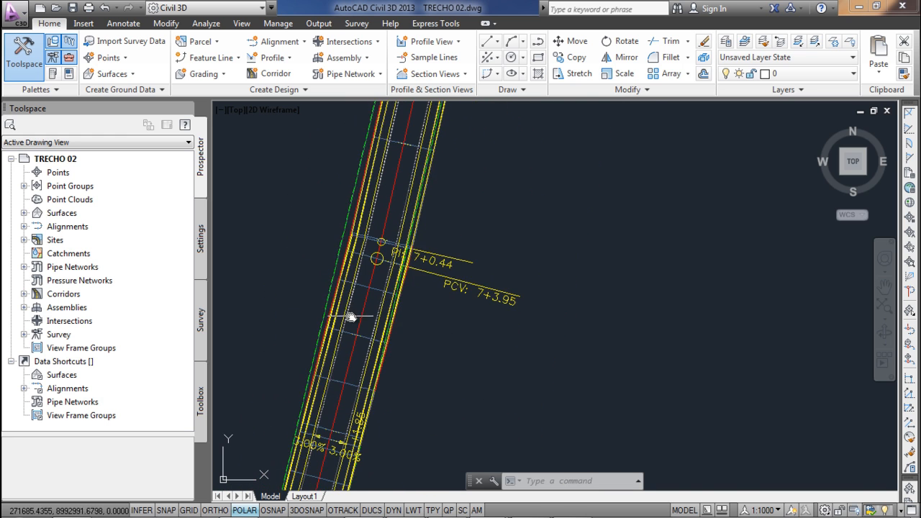
pyautogui.scroll(4, 318, 273)
pyautogui.scroll(-5, 324, 291)
pyautogui.scroll(-4, 328, 377)
# Examine the corridor's widening and offset lines through the curve between PC 11+11.85 and PIV 12+5.17
pyautogui.moveTo(329, 377); pyautogui.dragTo(392, 186, button='middle')
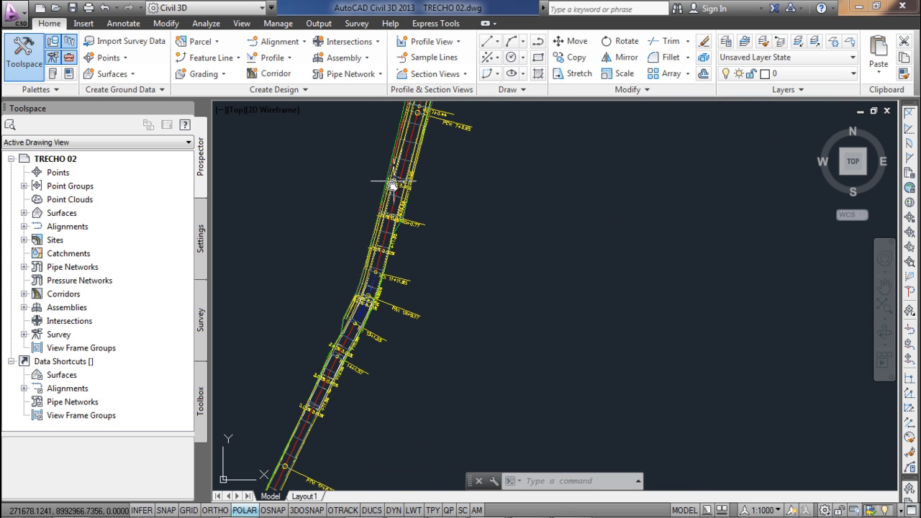
pyautogui.scroll(2, 372, 285)
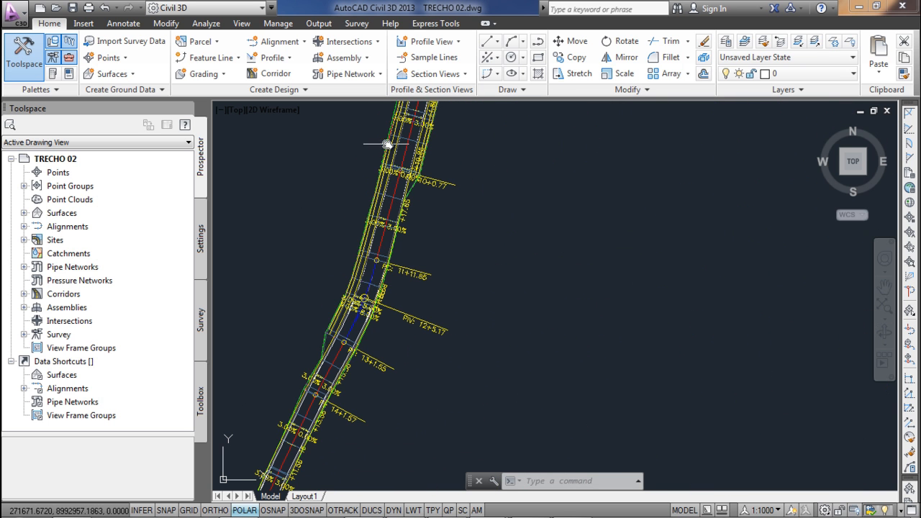
pyautogui.scroll(3, 386, 144)
pyautogui.scroll(3, 359, 323)
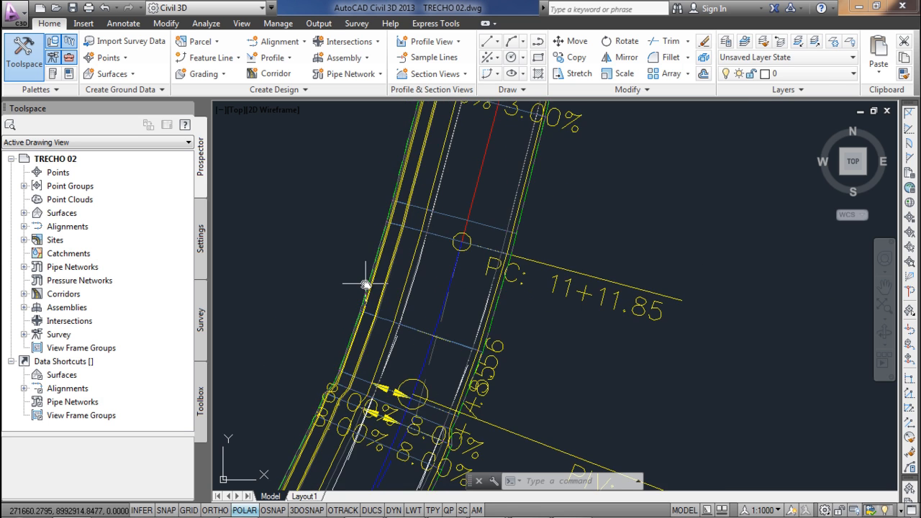
pyautogui.scroll(3, 366, 284)
pyautogui.scroll(-4, 406, 258)
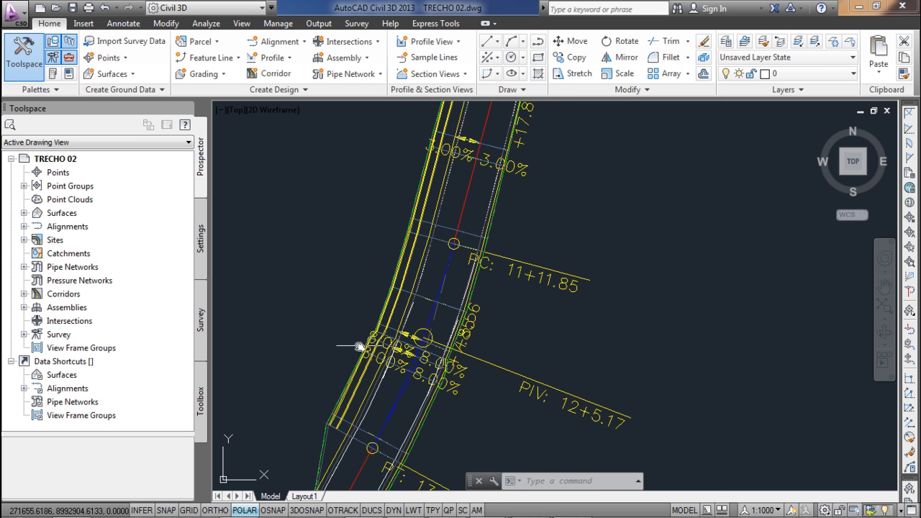
pyautogui.scroll(1, 374, 410)
pyautogui.scroll(-4, 379, 433)
# Select the corridor near PI 20+1.93 and open the feature line settings in its properties
pyautogui.moveTo(385, 473); pyautogui.dragTo(443, 223, button='middle')
pyautogui.moveTo(353, 415); pyautogui.dragTo(442, 200, button='middle')
pyautogui.scroll(4, 418, 284)
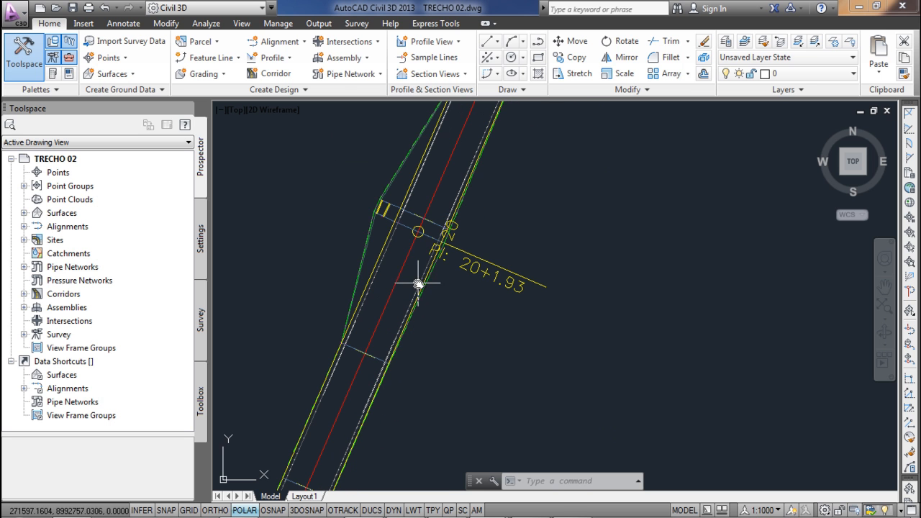
pyautogui.click(427, 220)
pyautogui.rightClick(428, 223)
pyautogui.click(488, 354)
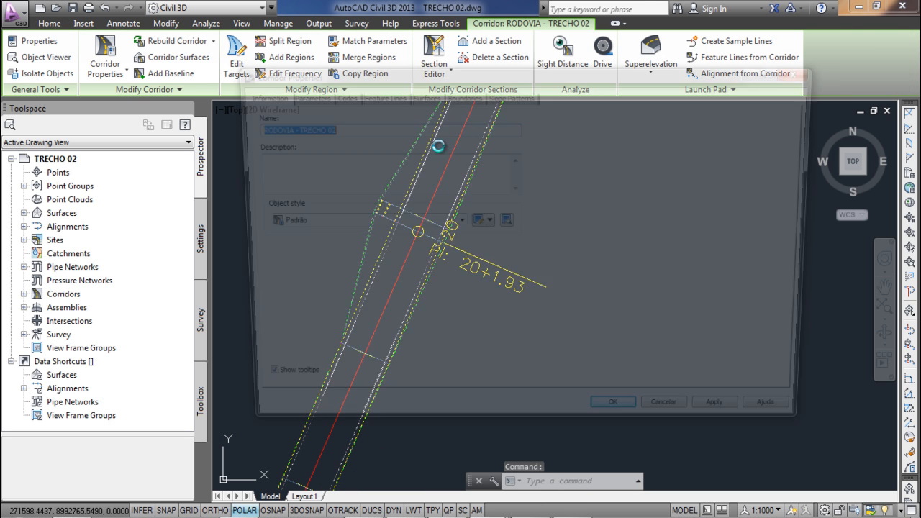
pyautogui.click(379, 95)
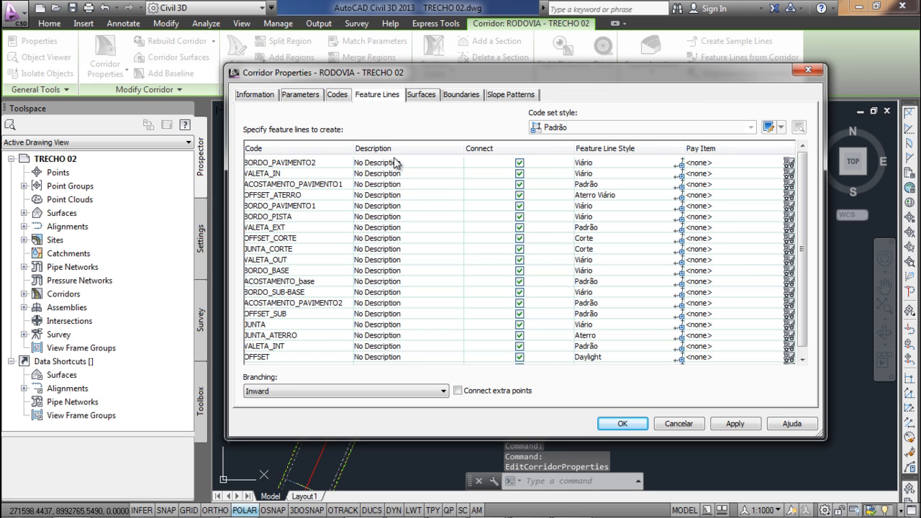
# Assign the Aterro feature line style to the OFFSET_ATERRO code, checking the style's plan display settings
pyautogui.click(283, 195)
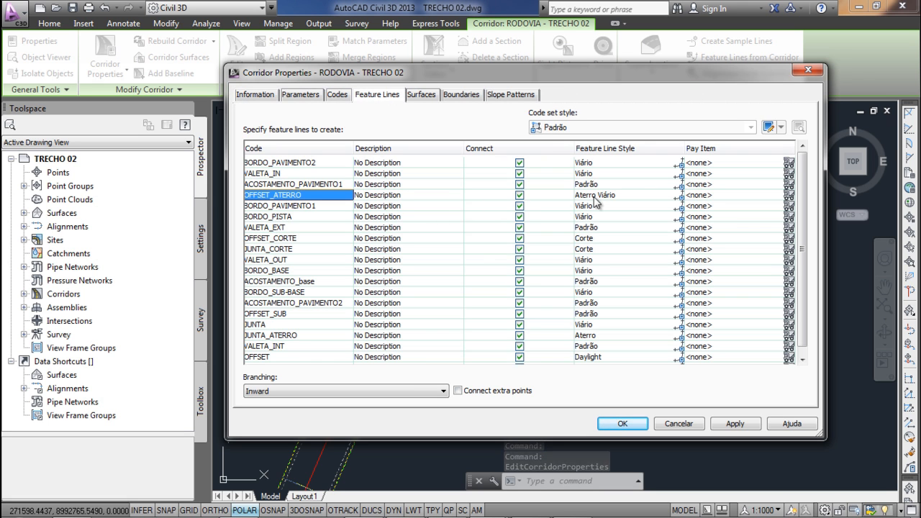
pyautogui.click(679, 196)
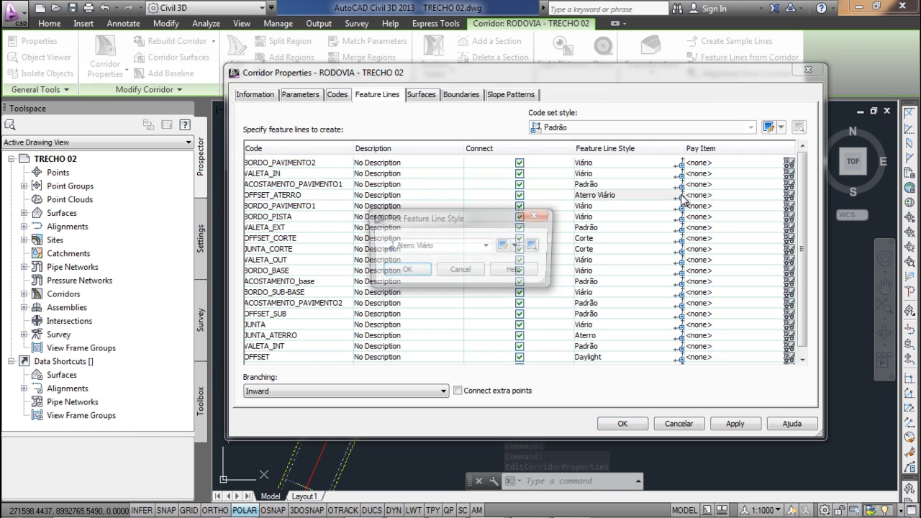
pyautogui.click(484, 246)
pyautogui.click(423, 268)
pyautogui.click(517, 247)
pyautogui.click(554, 289)
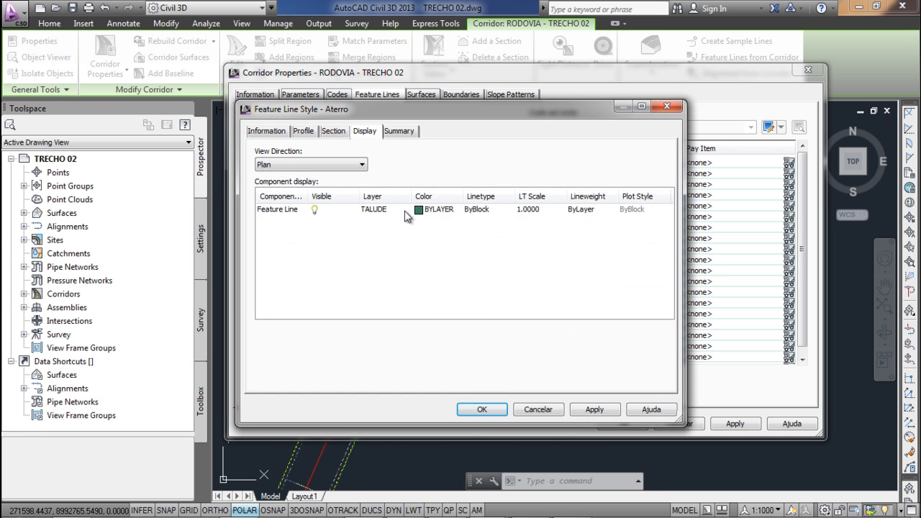
pyautogui.click(481, 409)
pyautogui.click(394, 273)
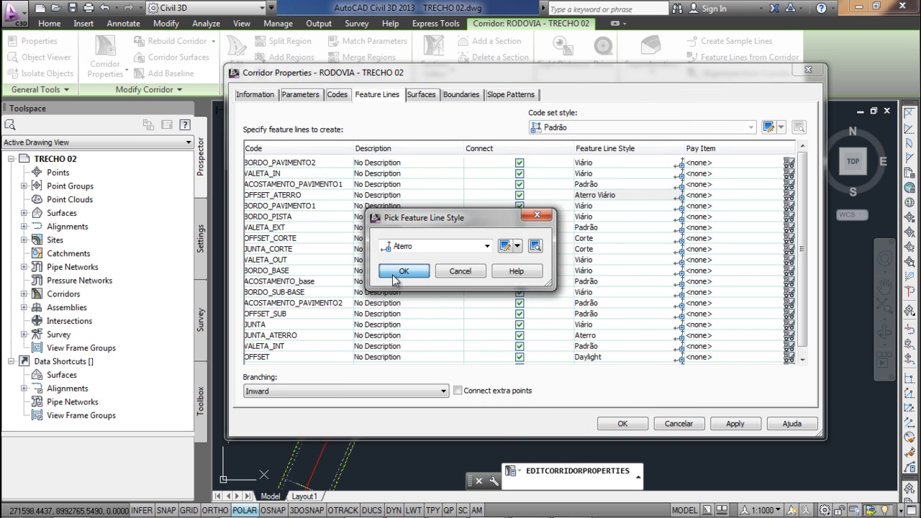
# Review the codes from OFFSET_ATERRO to OFFSET_CORTE and check the plan display of OFFSET_CORTE's Corte style, keeping that style
pyautogui.click(281, 198)
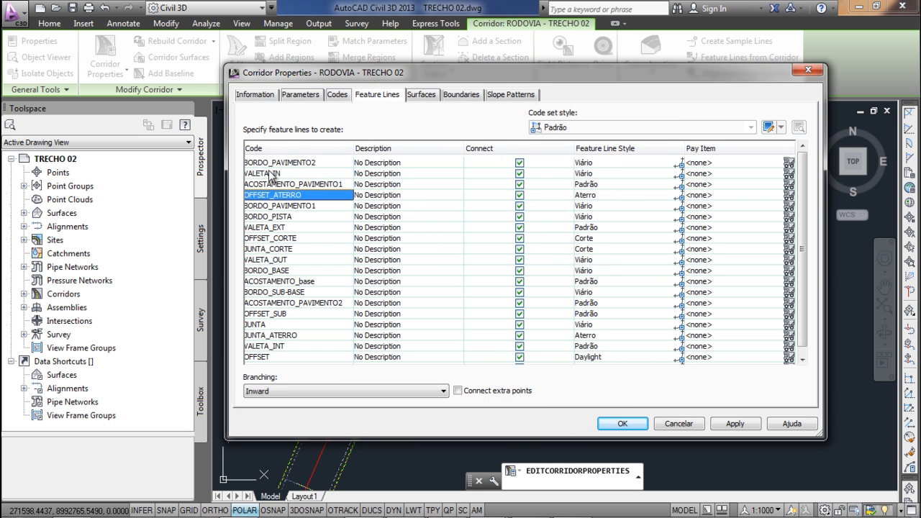
pyautogui.click(267, 207)
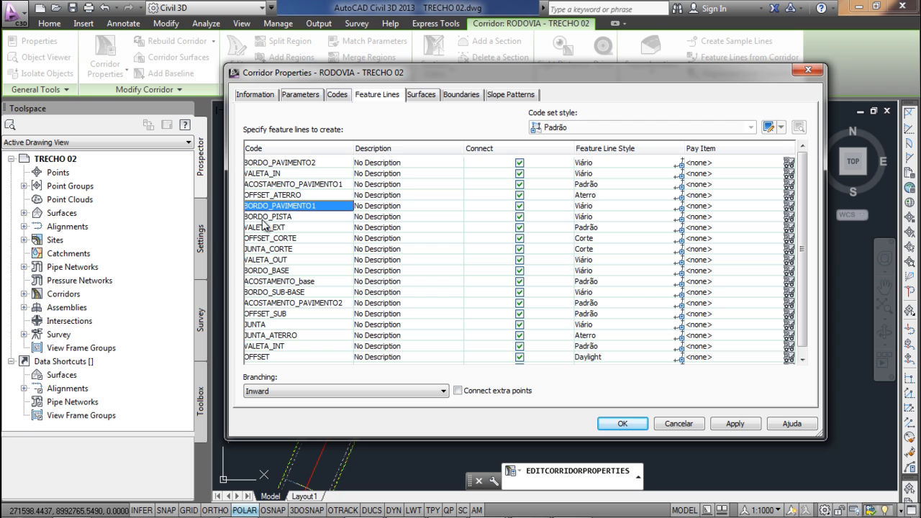
pyautogui.click(265, 218)
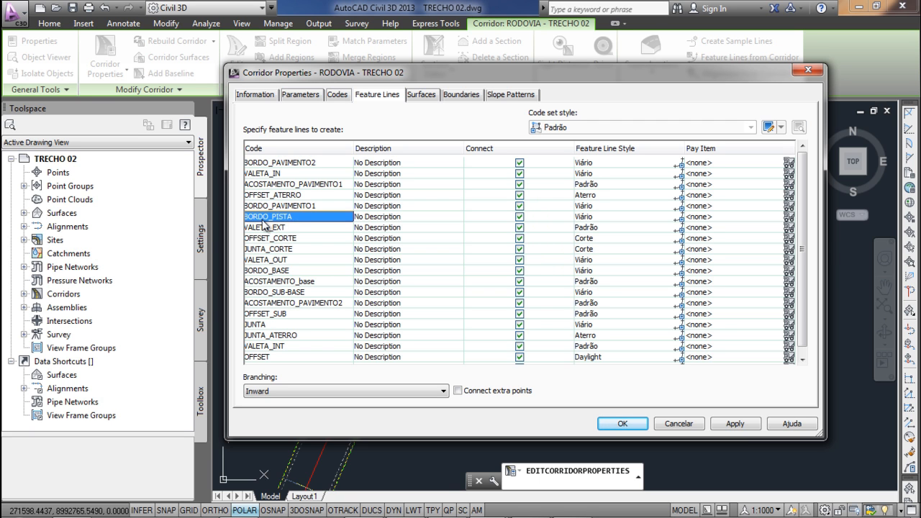
pyautogui.click(264, 227)
pyautogui.click(263, 239)
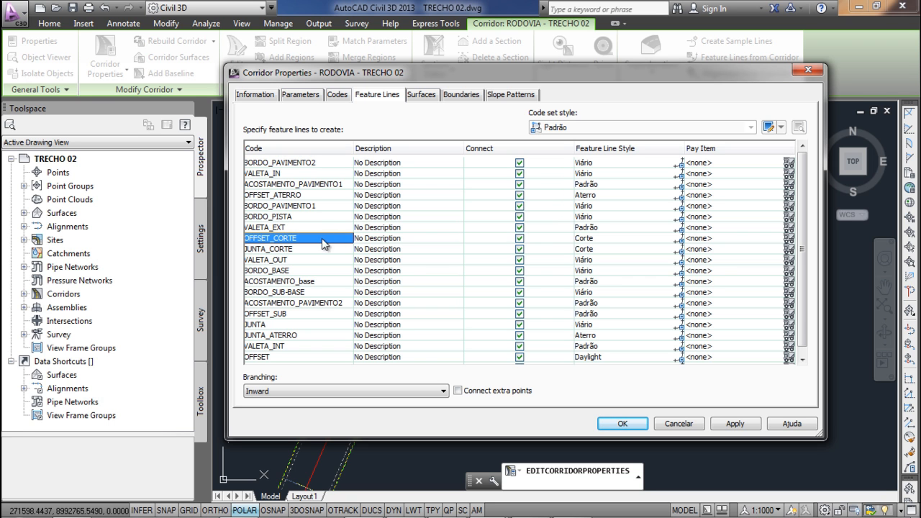
pyautogui.click(679, 240)
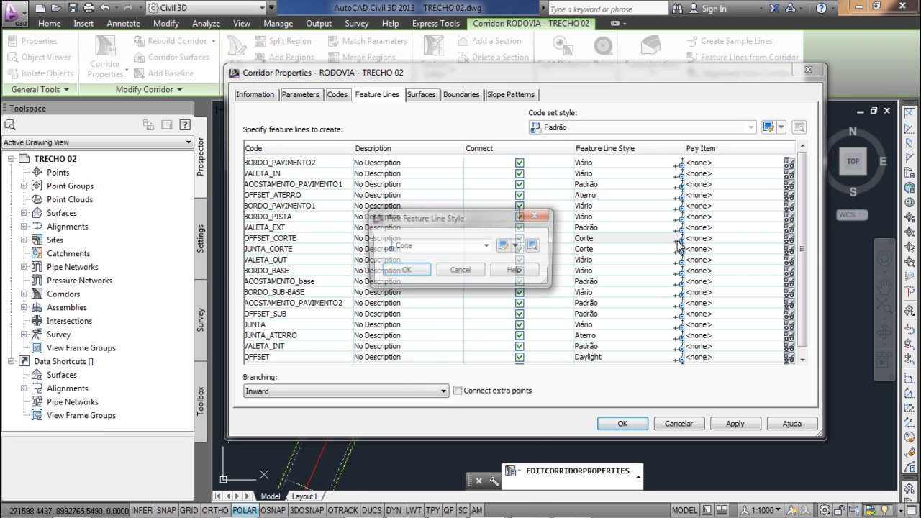
pyautogui.click(487, 246)
pyautogui.click(488, 246)
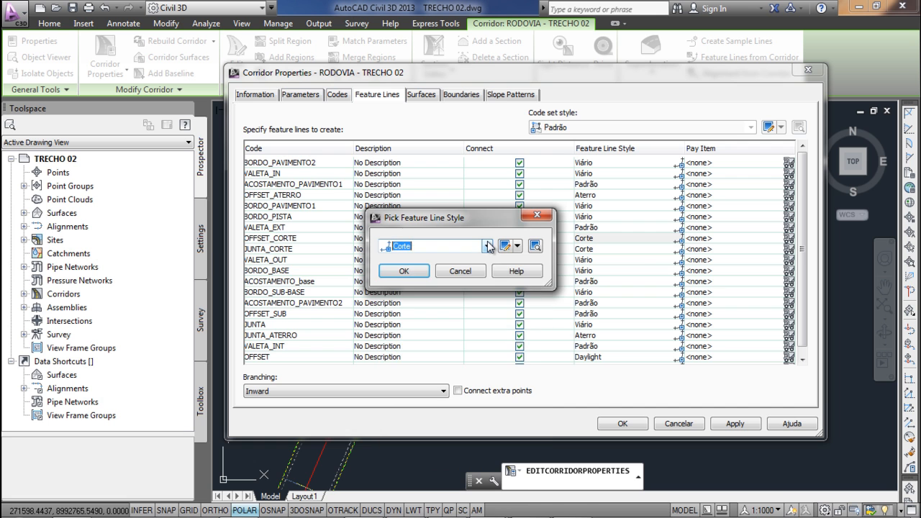
pyautogui.click(507, 246)
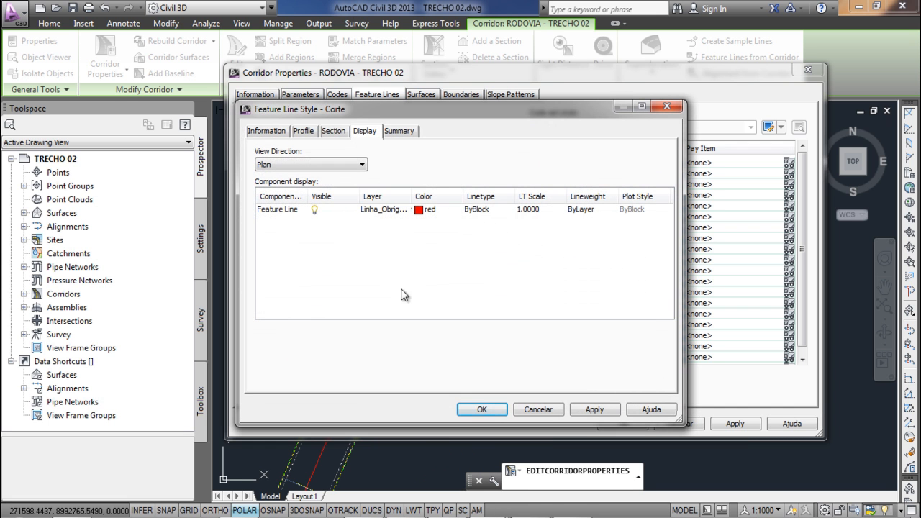
pyautogui.click(480, 410)
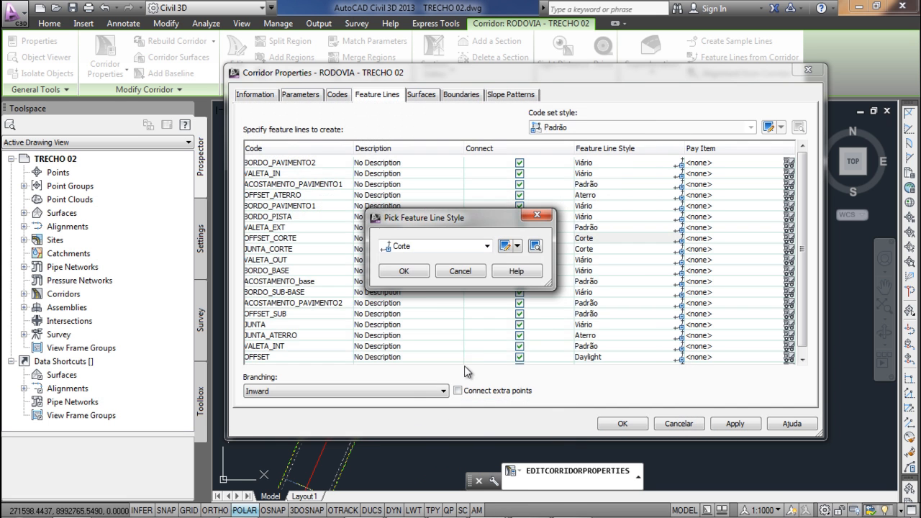
pyautogui.click(403, 271)
# Check the Aterro style used by JUNTA_ATERRO, keep it, and accept the corridor properties to apply the feature line changes
pyautogui.click(298, 251)
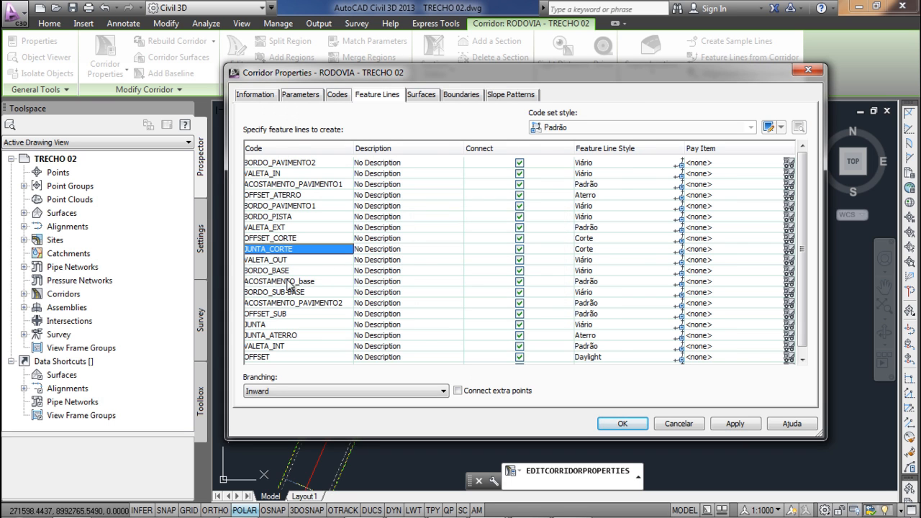
pyautogui.click(267, 260)
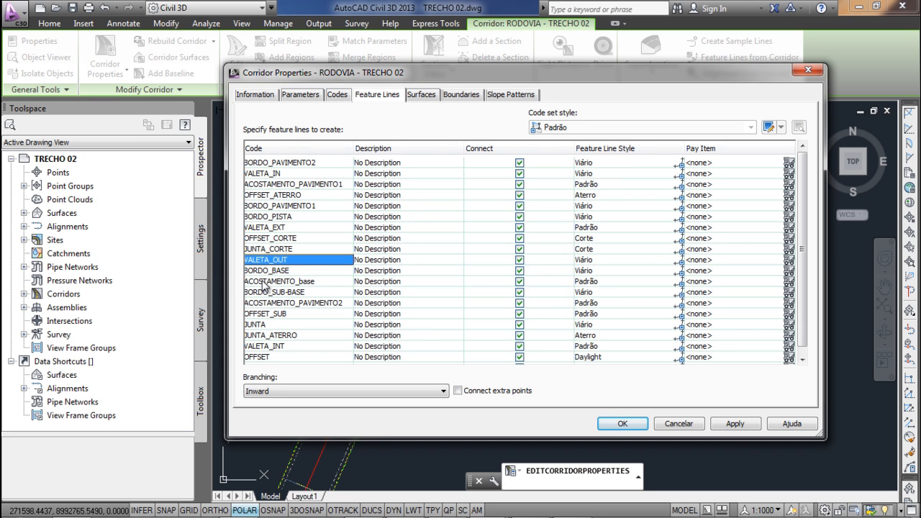
pyautogui.click(267, 335)
pyautogui.click(681, 336)
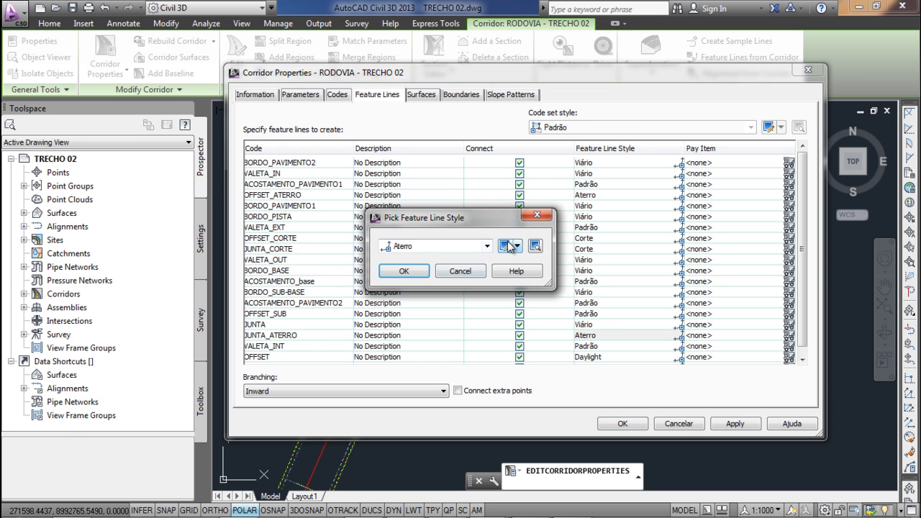
pyautogui.click(507, 246)
pyautogui.click(476, 409)
pyautogui.click(405, 271)
pyautogui.click(623, 421)
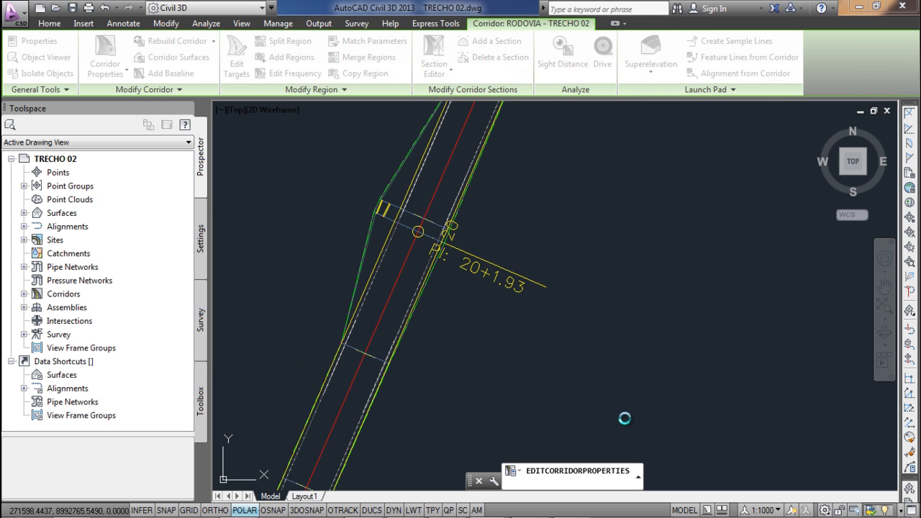
# Examine the corridor's updated fill and cut offset lines from PI 20+1.93 past PI 50+11.87
pyautogui.moveTo(421, 101); pyautogui.dragTo(383, 292, button='middle')
pyautogui.scroll(-2, 374, 169)
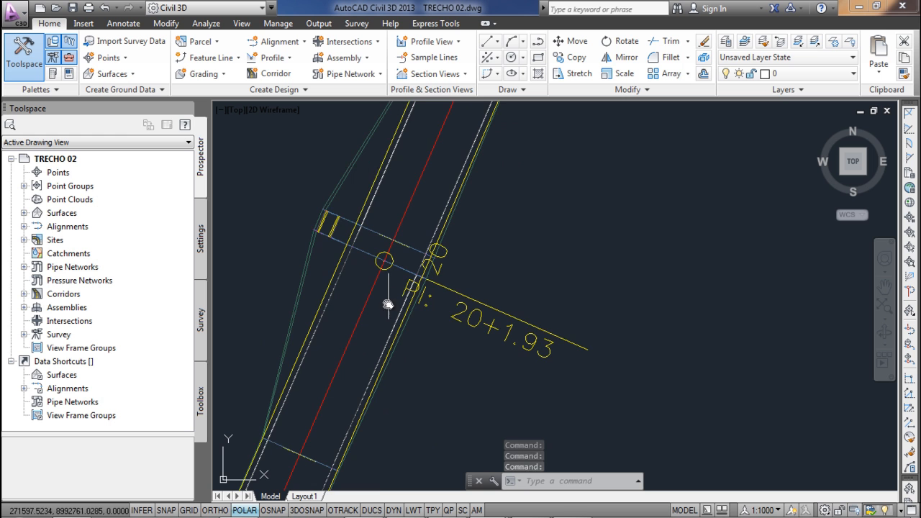
pyautogui.scroll(-3, 386, 304)
pyautogui.scroll(-4, 410, 360)
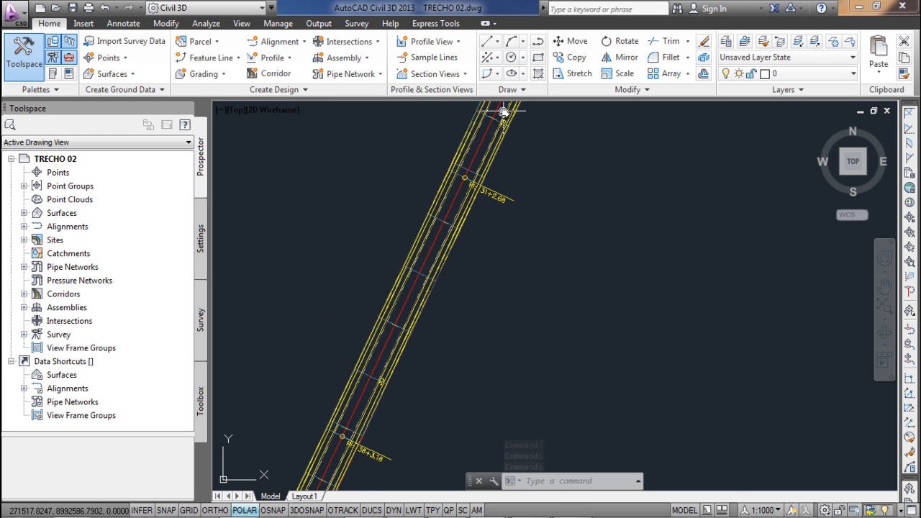
pyautogui.scroll(6, 461, 239)
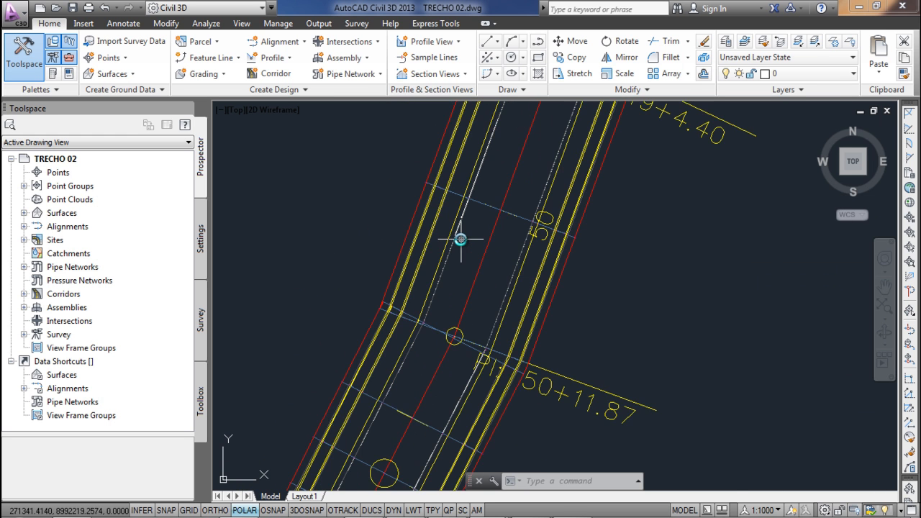
pyautogui.scroll(-6, 461, 239)
pyautogui.moveTo(373, 353); pyautogui.dragTo(407, 165, button='middle')
pyautogui.scroll(8, 392, 287)
pyautogui.scroll(-2, 449, 352)
pyautogui.moveTo(449, 352); pyautogui.dragTo(423, 216, button='middle')
pyautogui.scroll(-4, 423, 217)
pyautogui.moveTo(476, 190); pyautogui.dragTo(441, 272, button='middle')
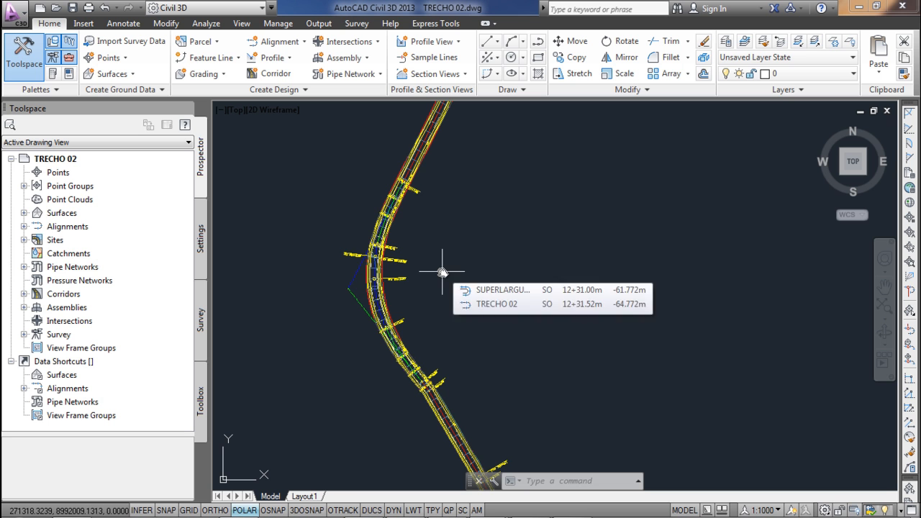
# Examine the corridor's edges and cut offset lines along the curve from 57+4.26 to 64+7.38
pyautogui.scroll(3, 399, 216)
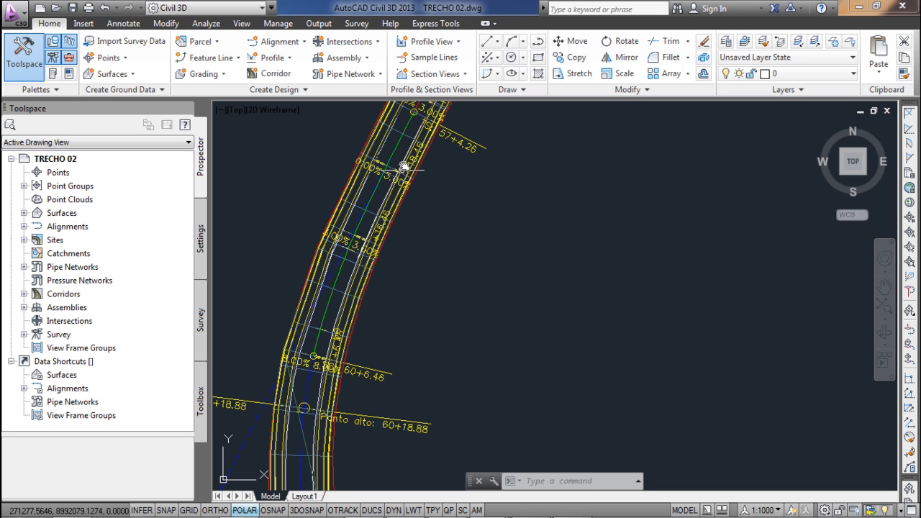
pyautogui.moveTo(342, 274)
pyautogui.mouseDown(button='middle')
pyautogui.moveTo(376, 175)
pyautogui.moveTo(361, 205)
pyautogui.mouseUp(button='middle')
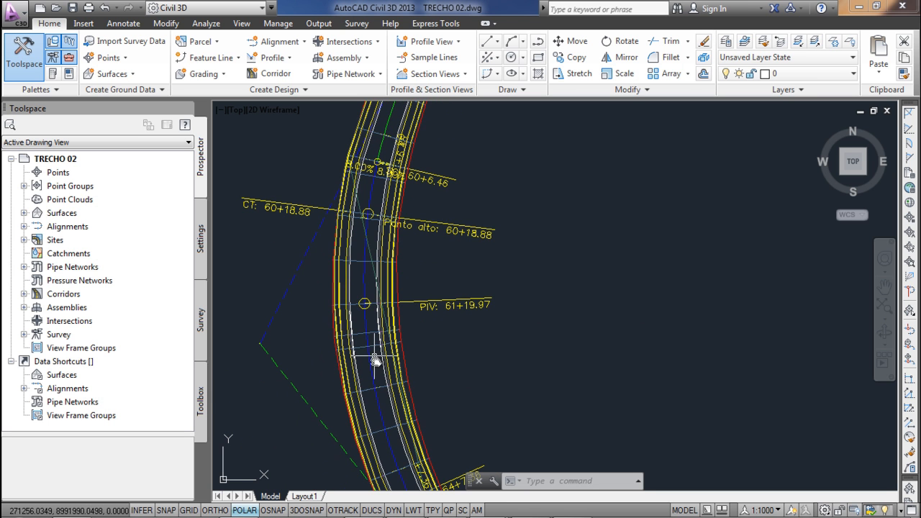
pyautogui.moveTo(385, 391); pyautogui.dragTo(363, 238, button='middle')
pyautogui.moveTo(257, 164)
pyautogui.mouseDown(button='middle')
pyautogui.moveTo(341, 252)
pyautogui.moveTo(301, 346)
pyautogui.mouseUp(button='middle')
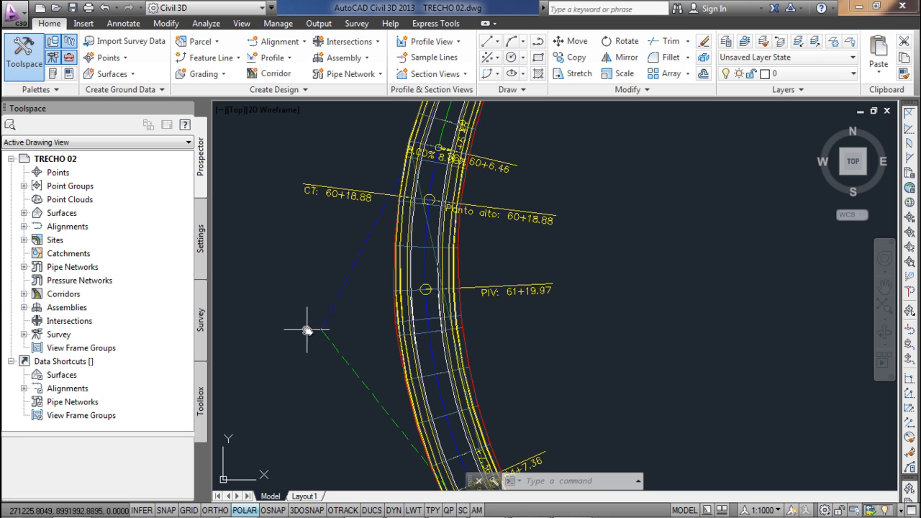
pyautogui.moveTo(439, 198); pyautogui.dragTo(377, 250, button='middle')
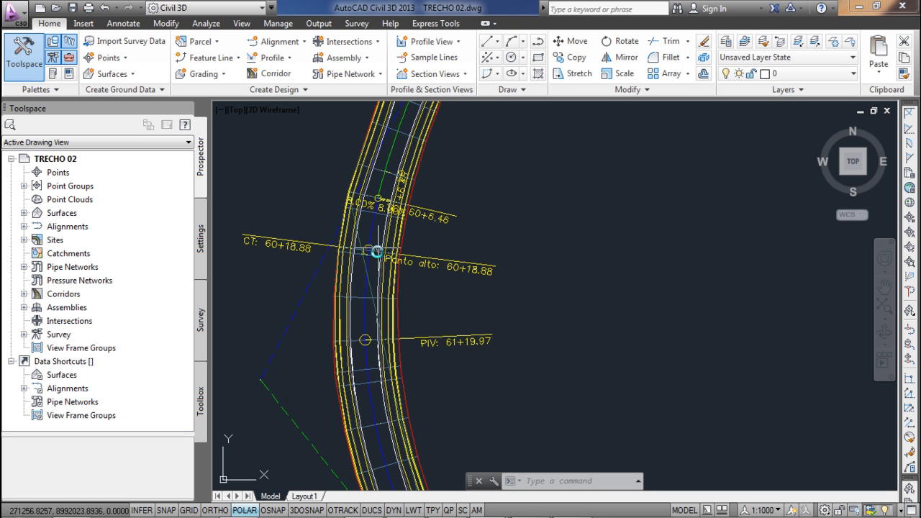
pyautogui.moveTo(386, 292); pyautogui.dragTo(381, 249, button='middle')
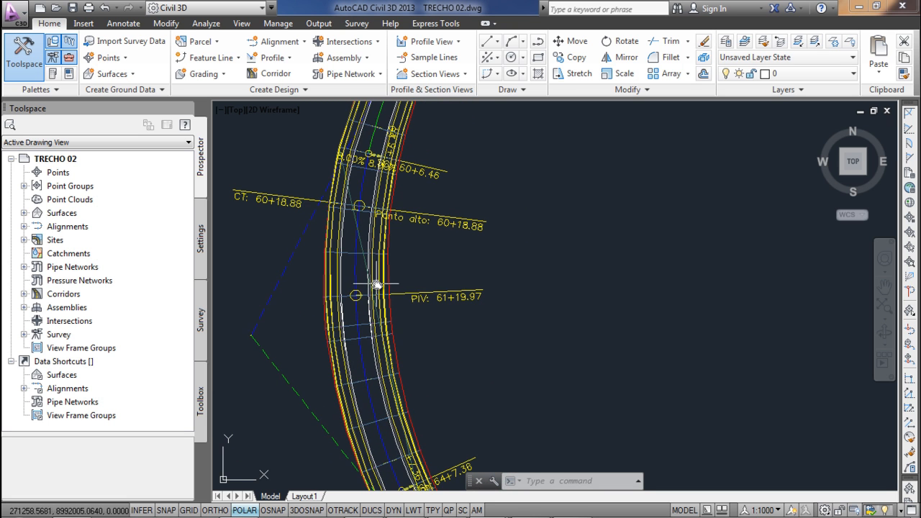
# Examine the corridor's offset lines through the curve from 60+6.46 past PIV 61+19.97 to beyond 64+7.36
pyautogui.scroll(-2, 376, 286)
pyautogui.scroll(3, 259, 210)
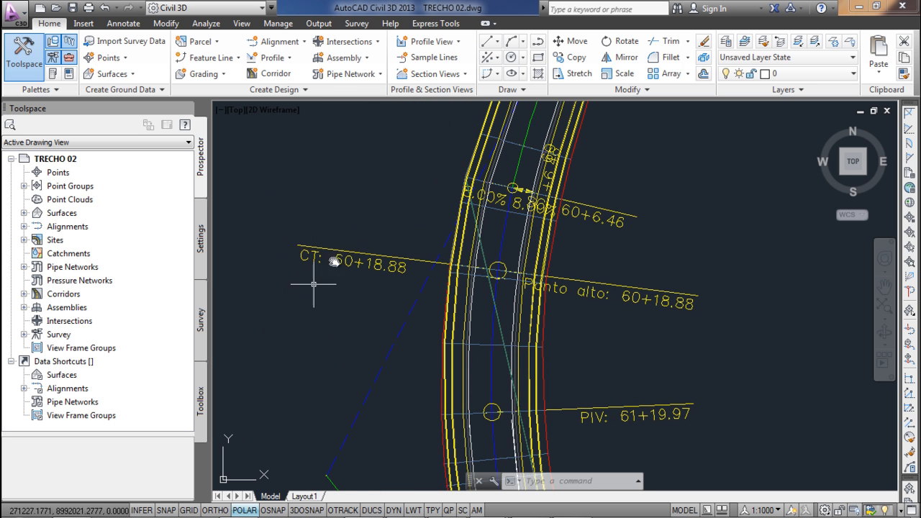
pyautogui.scroll(-3, 314, 284)
pyautogui.scroll(5, 381, 305)
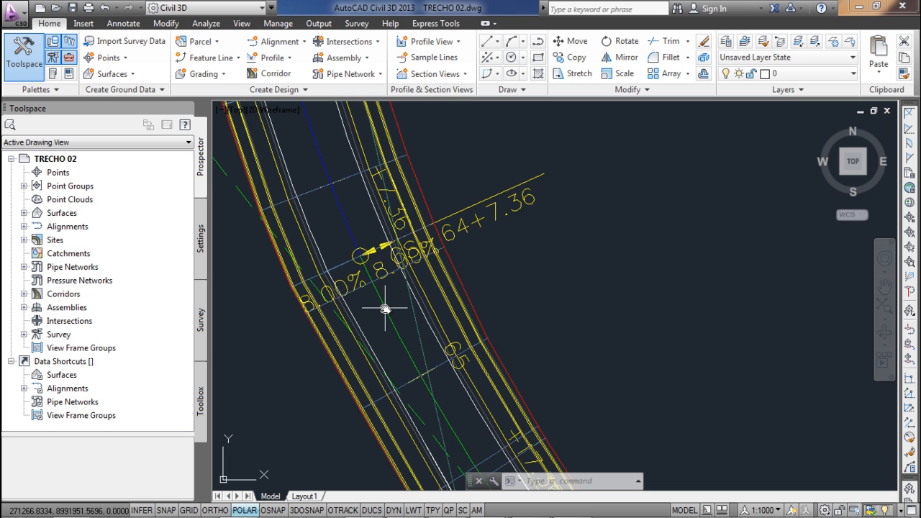
pyautogui.scroll(-4, 385, 308)
pyautogui.scroll(-2, 392, 270)
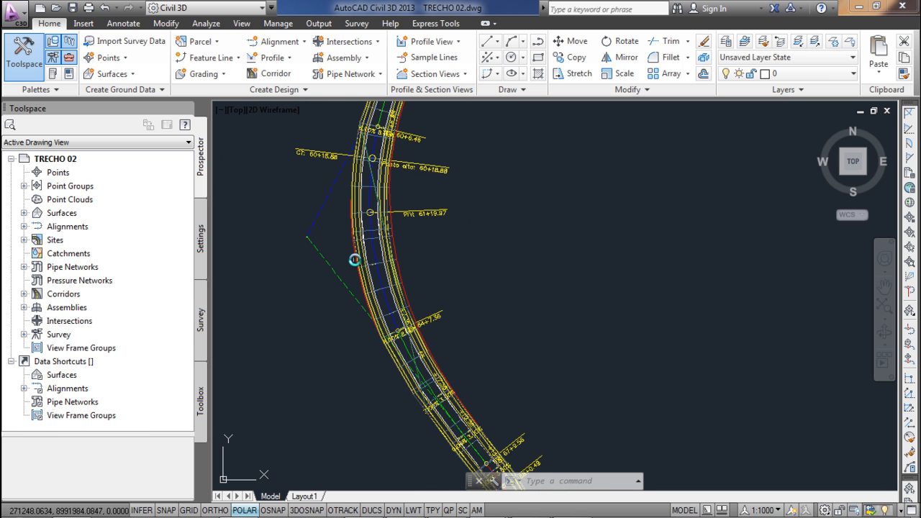
pyautogui.scroll(-2, 395, 271)
pyautogui.press('Escape')
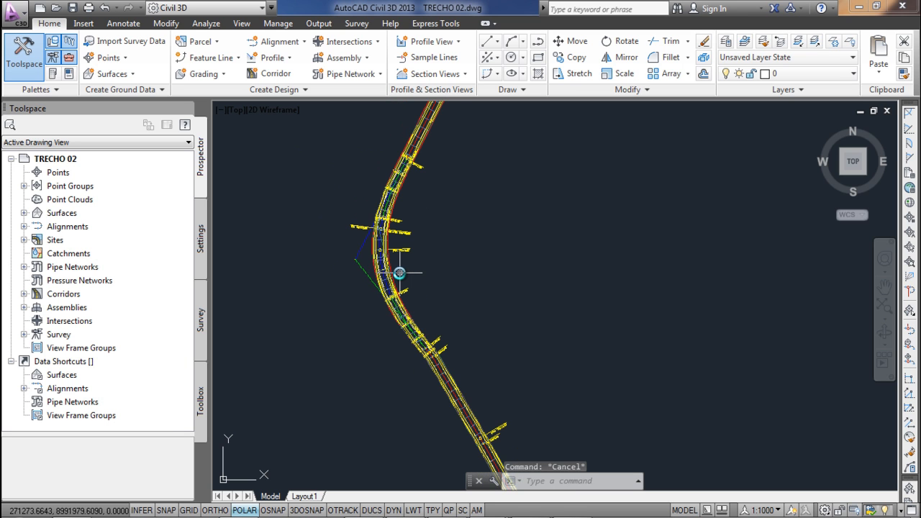
# Orbit the drawing into an oblique 3D view and inspect the corridor's cross sections around the curve
pyautogui.write('3DO')
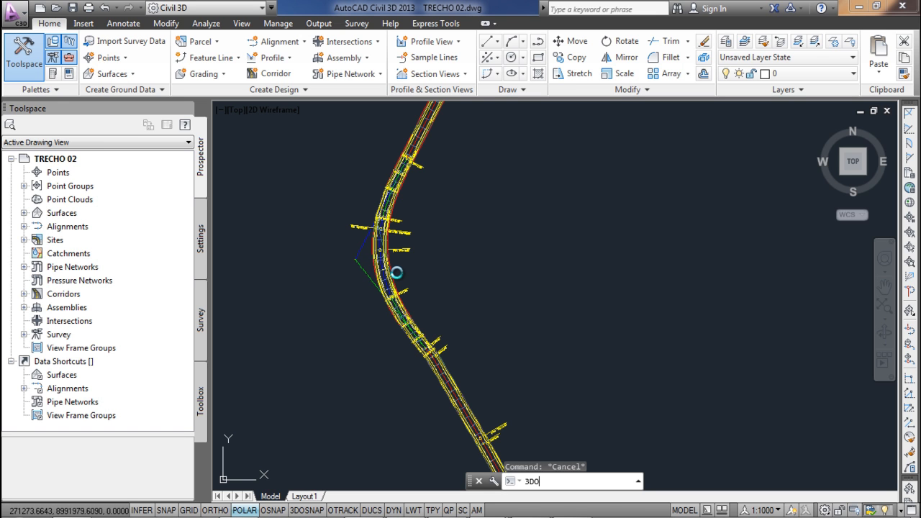
pyautogui.press('Return')
pyautogui.moveTo(405, 297); pyautogui.dragTo(368, 260)
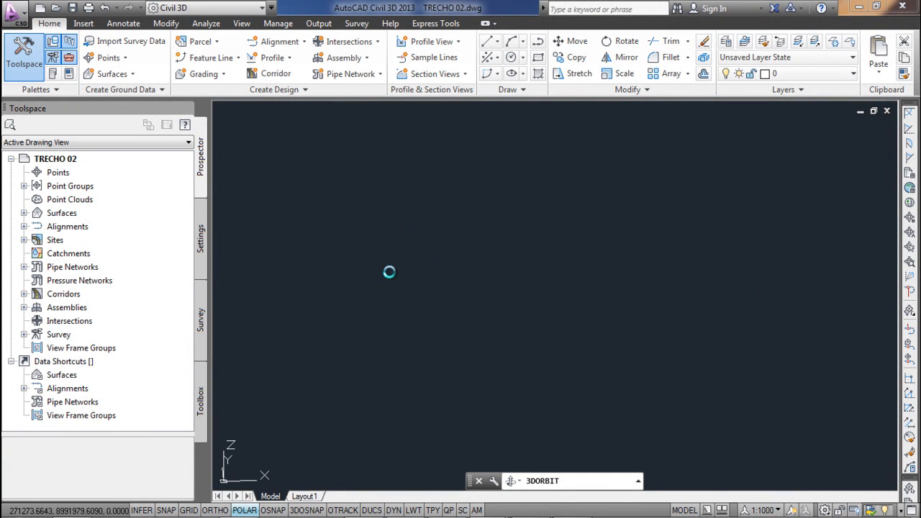
pyautogui.scroll(8, 387, 267)
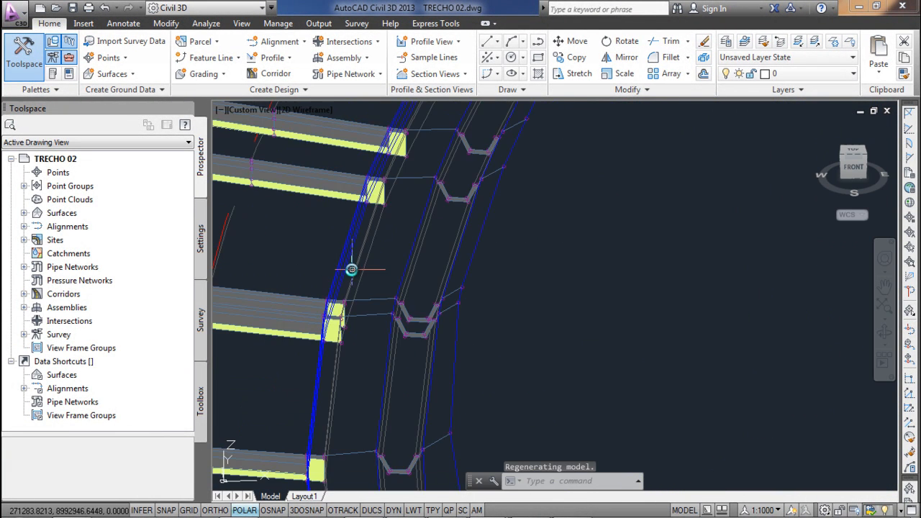
pyautogui.moveTo(359, 287); pyautogui.dragTo(439, 343, button='middle')
pyautogui.scroll(4, 503, 236)
pyautogui.scroll(-6, 503, 237)
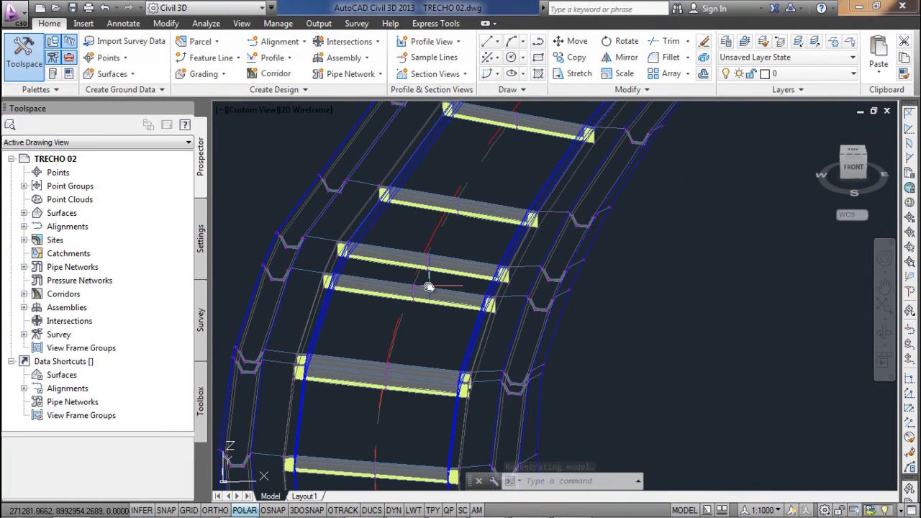
# Change the code set style of corridor RODOVIA - TRECHO 02 to PAVIMENTAÇÃO-RODOVIA and apply it
pyautogui.click(427, 289)
pyautogui.rightClick(428, 289)
pyautogui.click(480, 144)
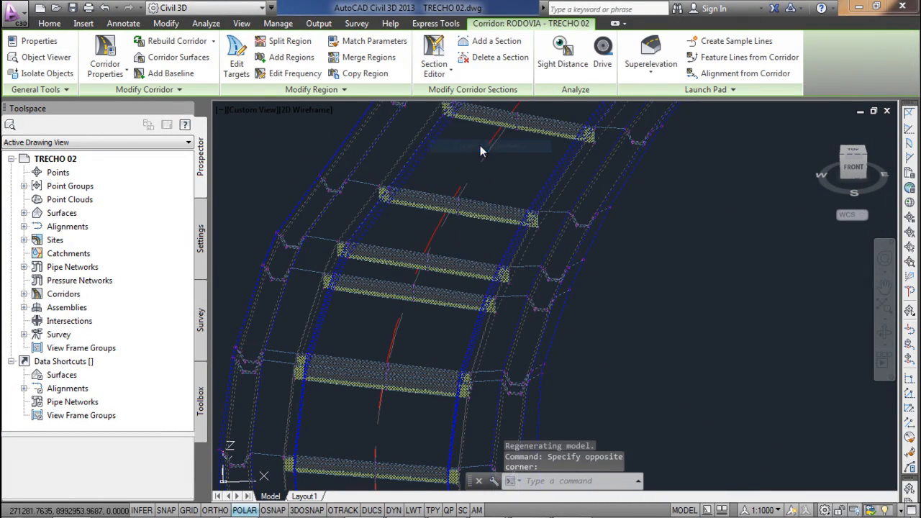
pyautogui.click(338, 95)
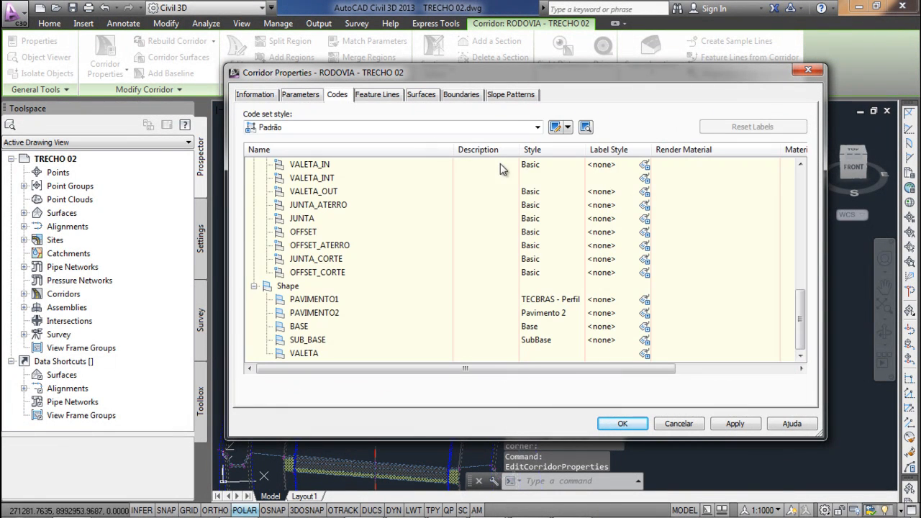
pyautogui.click(535, 127)
pyautogui.click(345, 215)
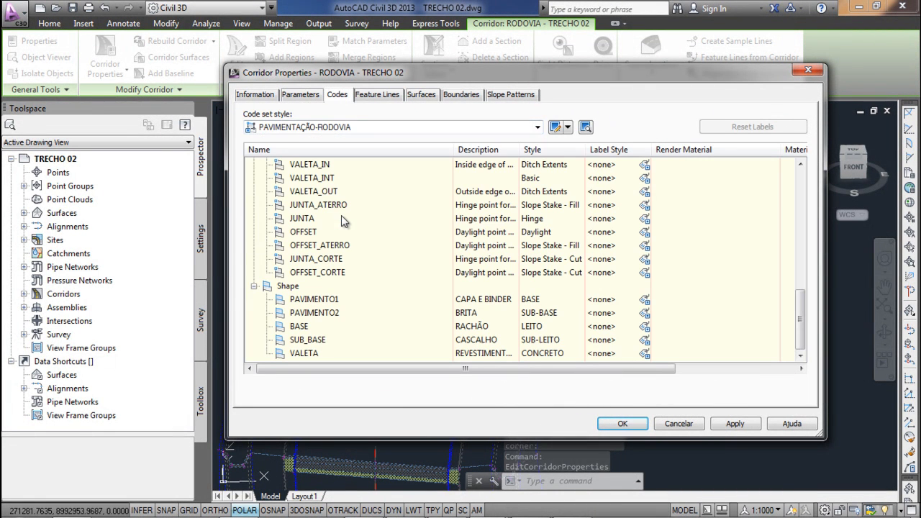
pyautogui.click(622, 423)
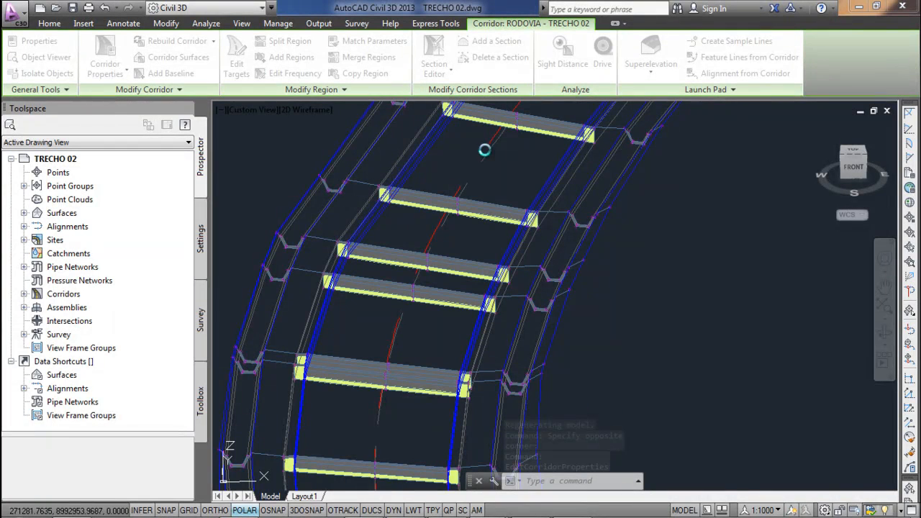
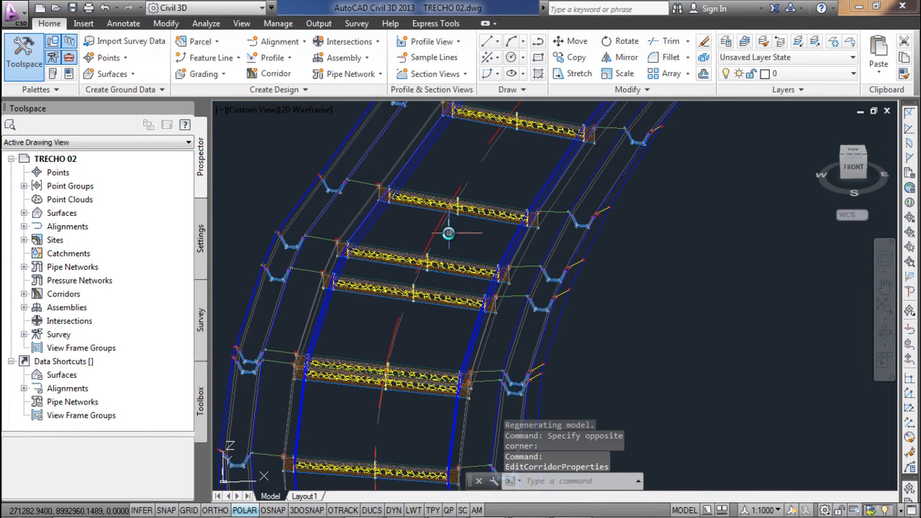
# Inspect the hatched pavement layers and open the corridor's PAVIMENTAÇÃO-RODOVIA code set style for editing at its shape codes
pyautogui.scroll(3, 446, 232)
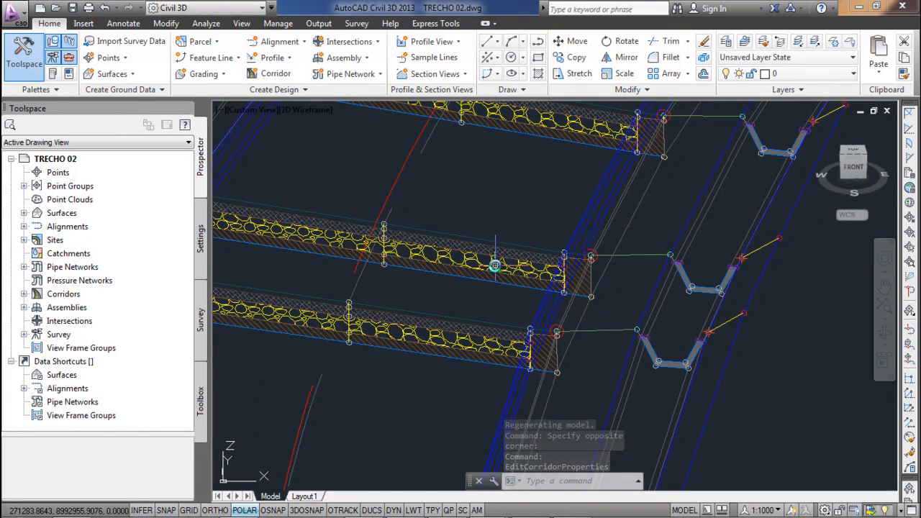
pyautogui.scroll(-2, 589, 269)
pyautogui.scroll(4, 535, 265)
pyautogui.scroll(-2, 535, 264)
pyautogui.moveTo(405, 278); pyautogui.dragTo(472, 271, button='middle')
pyautogui.scroll(2, 509, 338)
pyautogui.click(500, 319)
pyautogui.rightClick(500, 319)
pyautogui.click(586, 196)
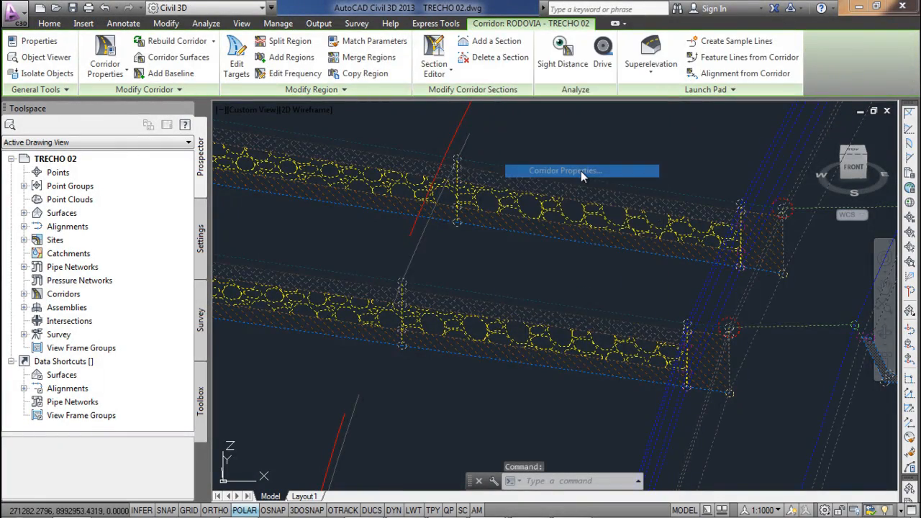
pyautogui.click(556, 129)
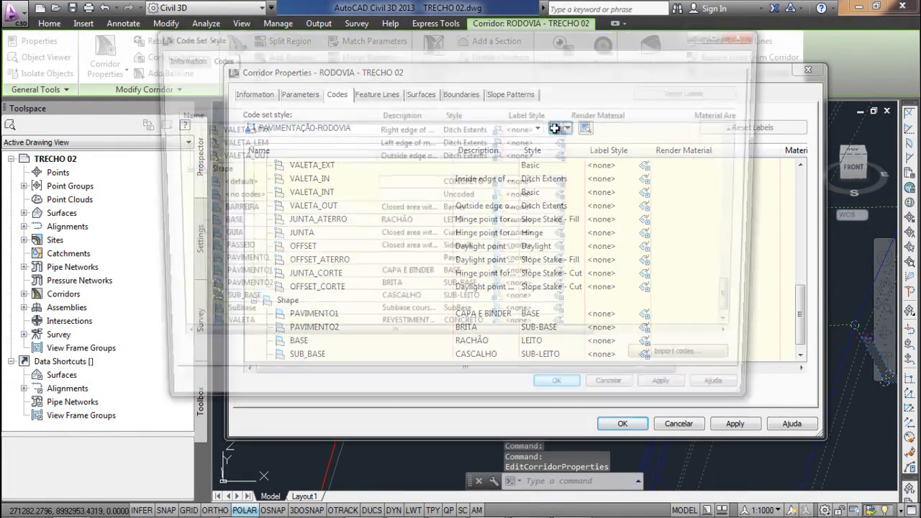
pyautogui.click(238, 251)
pyautogui.scroll(-1, 245, 258)
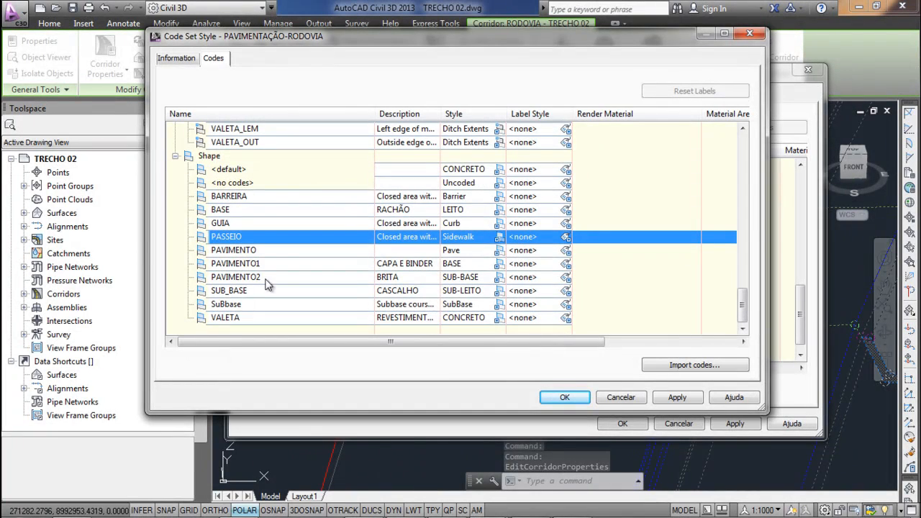
# Turn on the shape border and area fill in the model display of PAVIMENTO1's BASE style and accept the changes to the corridor
pyautogui.click(264, 263)
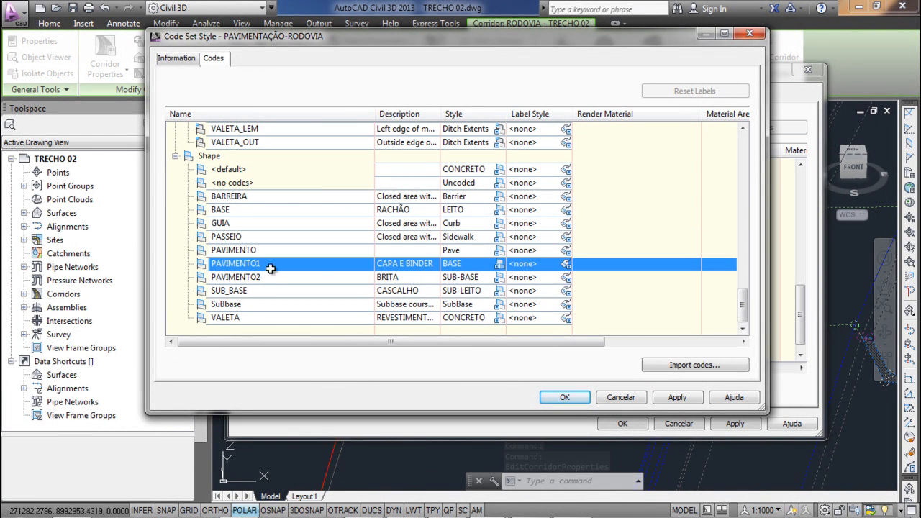
pyautogui.click(498, 263)
pyautogui.click(504, 245)
pyautogui.click(344, 152)
pyautogui.click(333, 163)
pyautogui.click(311, 197)
pyautogui.click(311, 208)
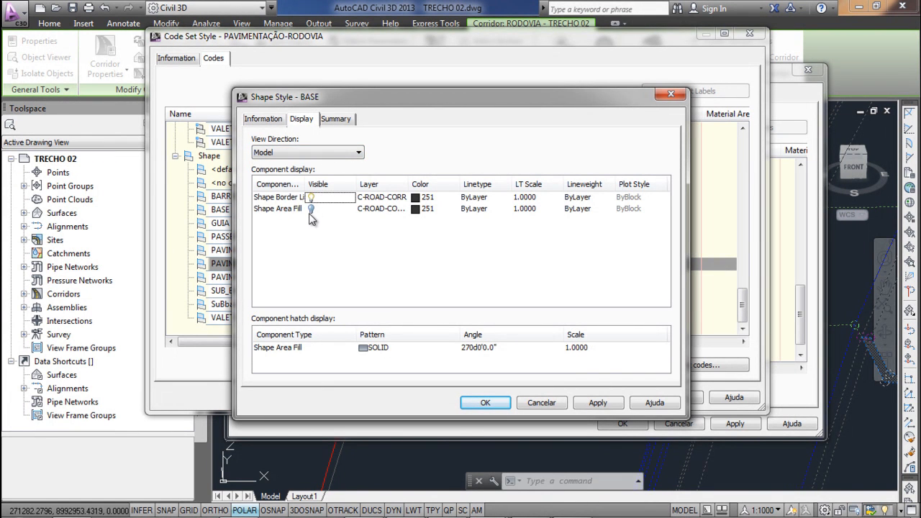
pyautogui.click(484, 402)
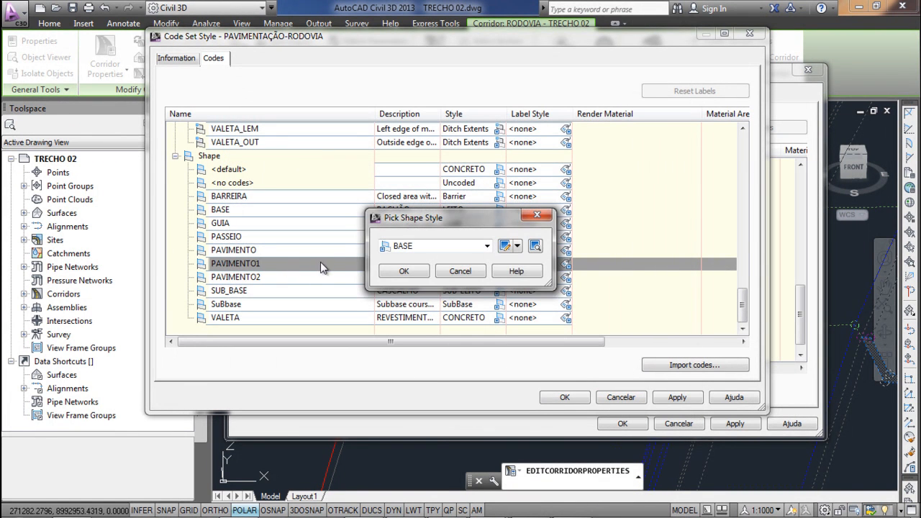
pyautogui.click(404, 271)
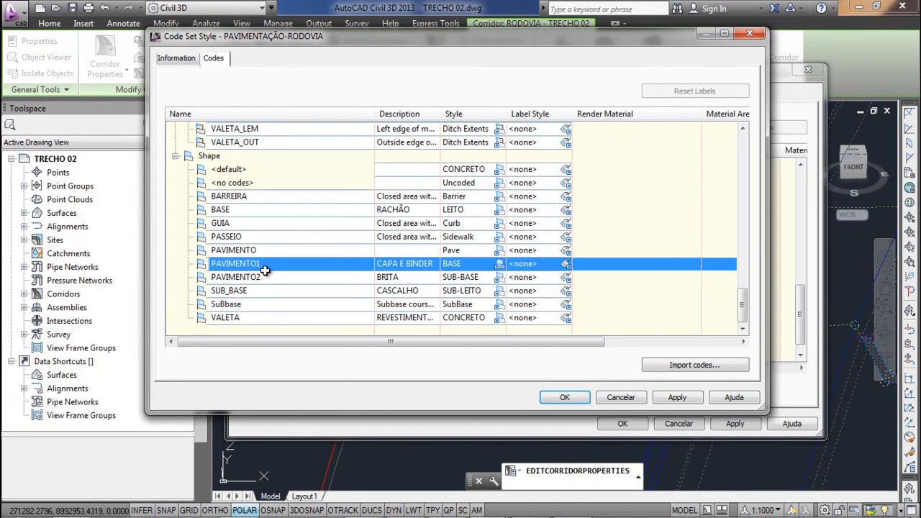
pyautogui.click(564, 398)
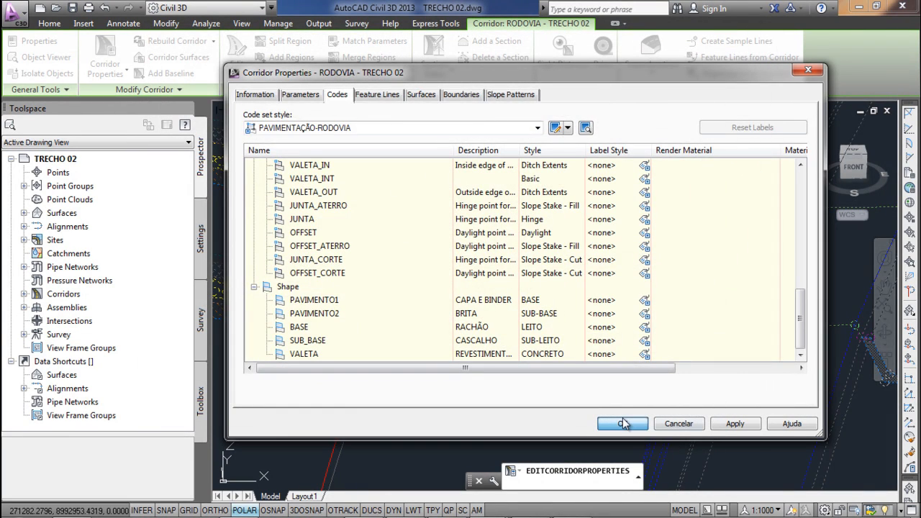
pyautogui.click(622, 423)
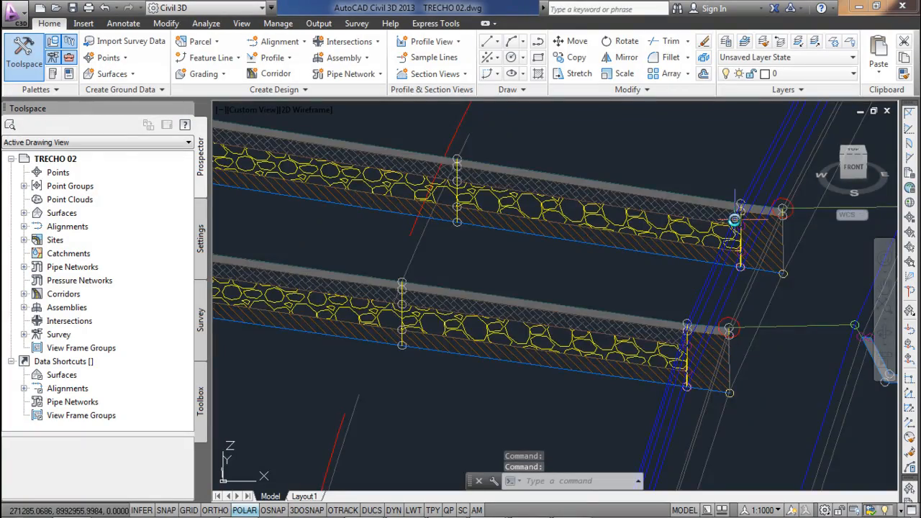
# Examine the corridor sections with their restyled pavement layers and ditches along the curve and its adjoining stretches
pyautogui.scroll(-2, 733, 221)
pyautogui.moveTo(748, 328); pyautogui.dragTo(725, 190, button='middle')
pyautogui.moveTo(378, 356); pyautogui.dragTo(384, 261, button='middle')
pyautogui.scroll(-4, 384, 260)
pyautogui.scroll(-4, 403, 300)
pyautogui.scroll(2, 402, 300)
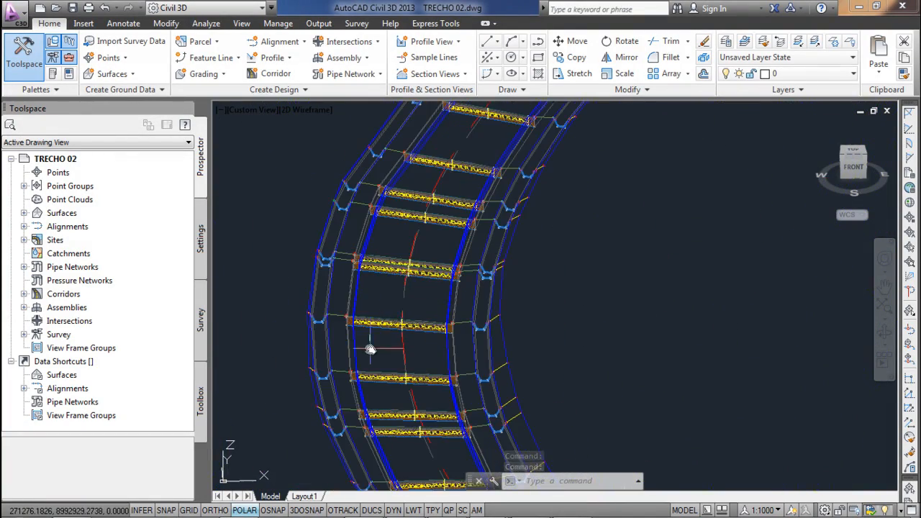
pyautogui.scroll(1, 374, 346)
pyautogui.scroll(3, 349, 211)
pyautogui.scroll(-5, 374, 251)
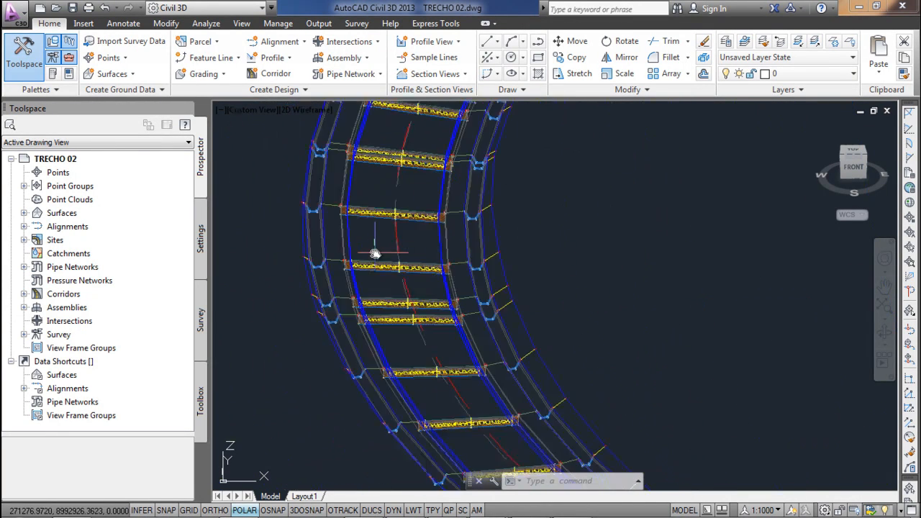
pyautogui.moveTo(430, 282); pyautogui.dragTo(422, 314, button='middle')
pyautogui.scroll(-2, 414, 311)
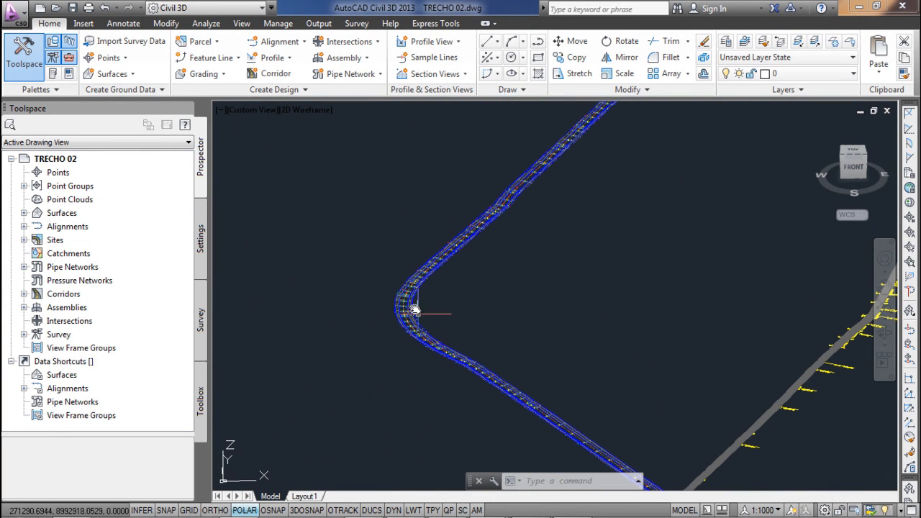
# Create a new corridor surface in the properties of RODOVIA - TRECHO 02
pyautogui.scroll(1, 417, 292)
pyautogui.scroll(1, 418, 292)
pyautogui.click(410, 287)
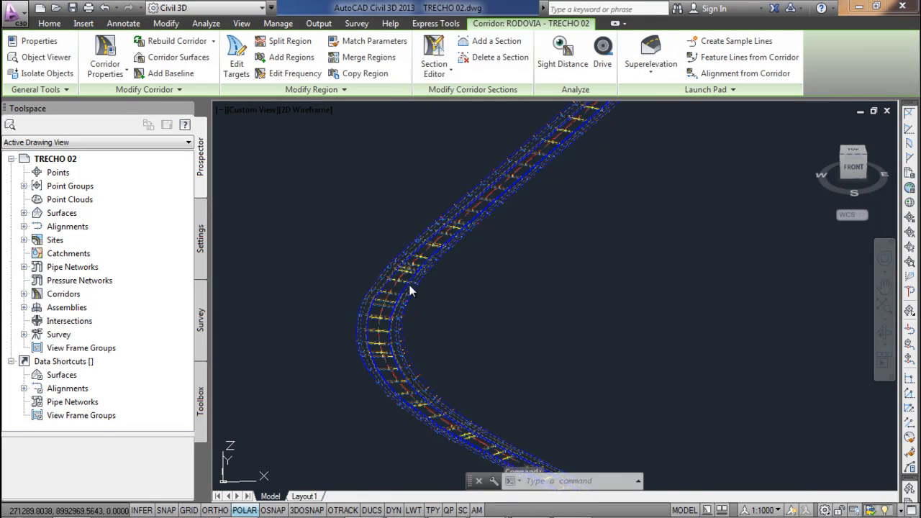
pyautogui.rightClick(411, 287)
pyautogui.click(492, 146)
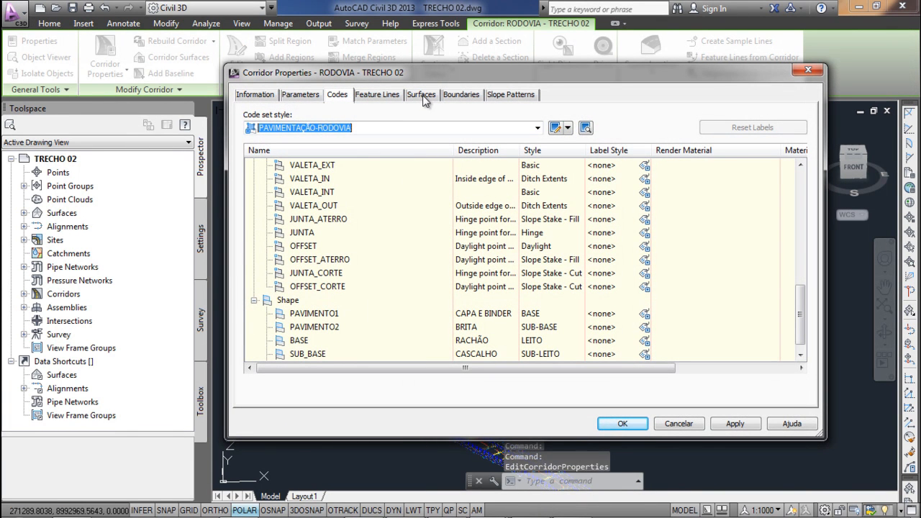
pyautogui.click(422, 95)
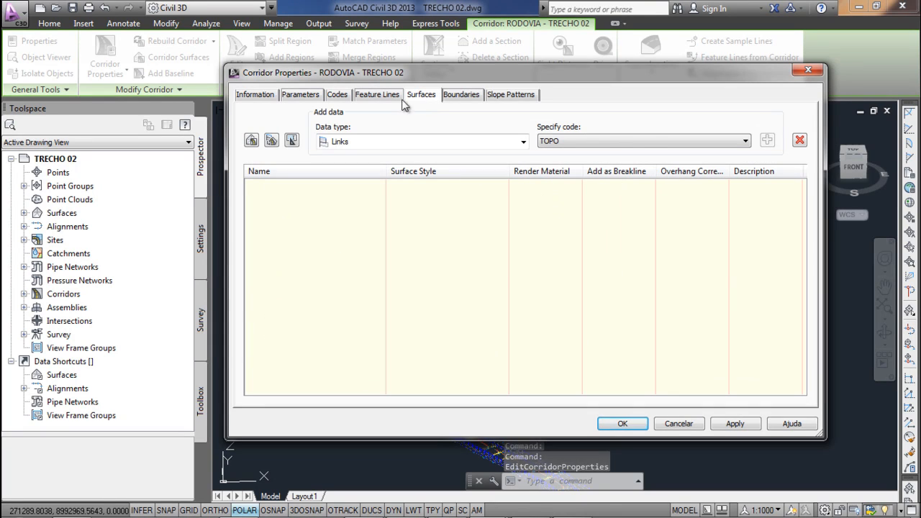
pyautogui.click(251, 141)
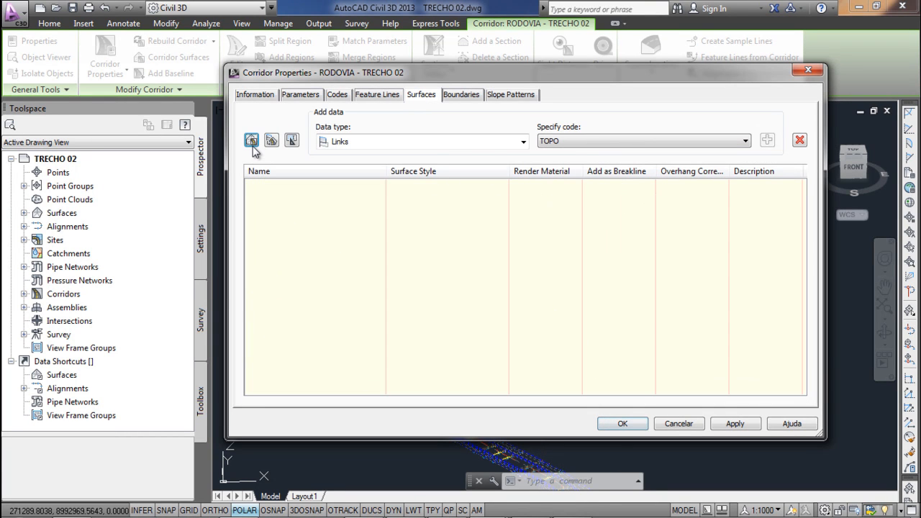
# Add the DATUM link code as data for the new corridor surface
pyautogui.click(538, 144)
pyautogui.click(576, 207)
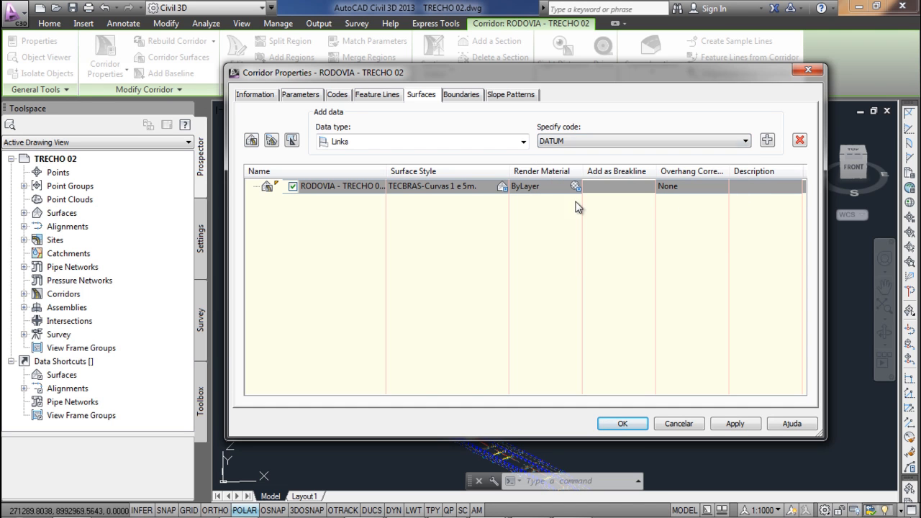
pyautogui.click(767, 141)
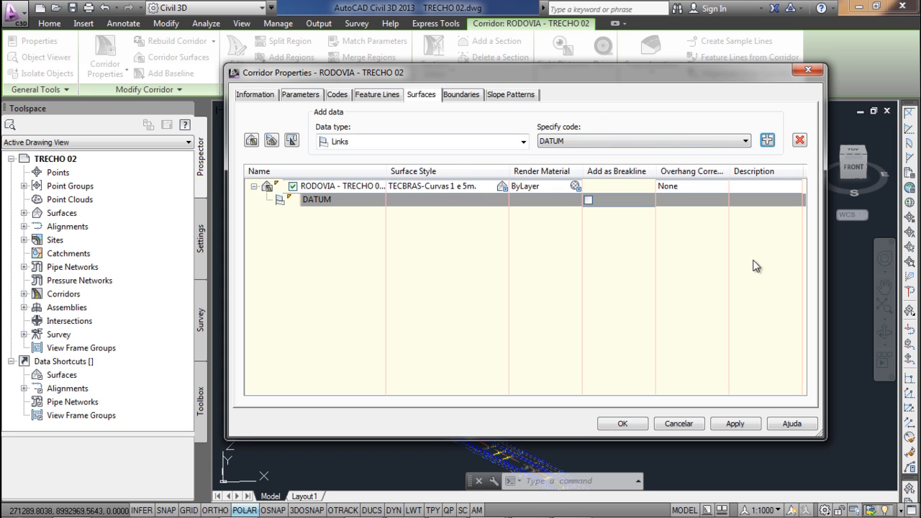
# Set the corridor surface's style to Triangles ONLY
pyautogui.click(502, 185)
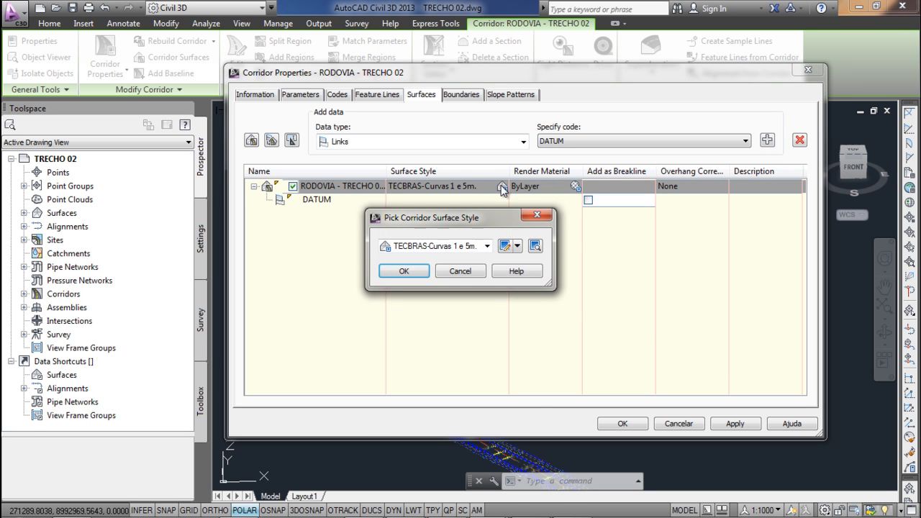
pyautogui.click(486, 245)
pyautogui.click(424, 410)
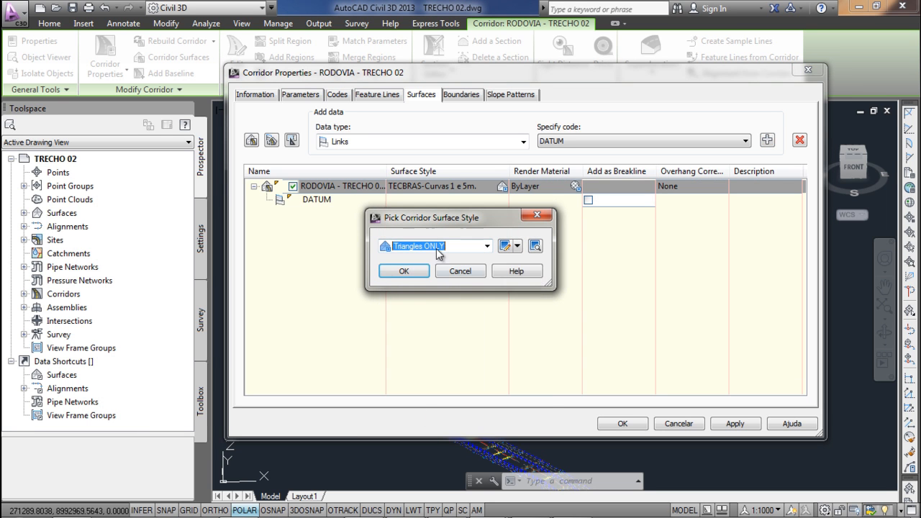
pyautogui.click(397, 275)
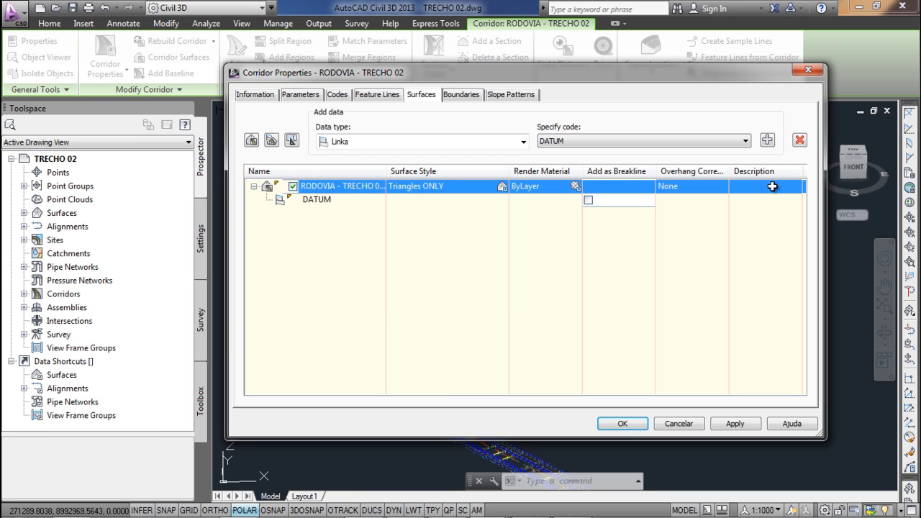
# Set the corridor surface's overhang correction to Bottom Links, accept the properties and rebuild the corridor
pyautogui.click(697, 191)
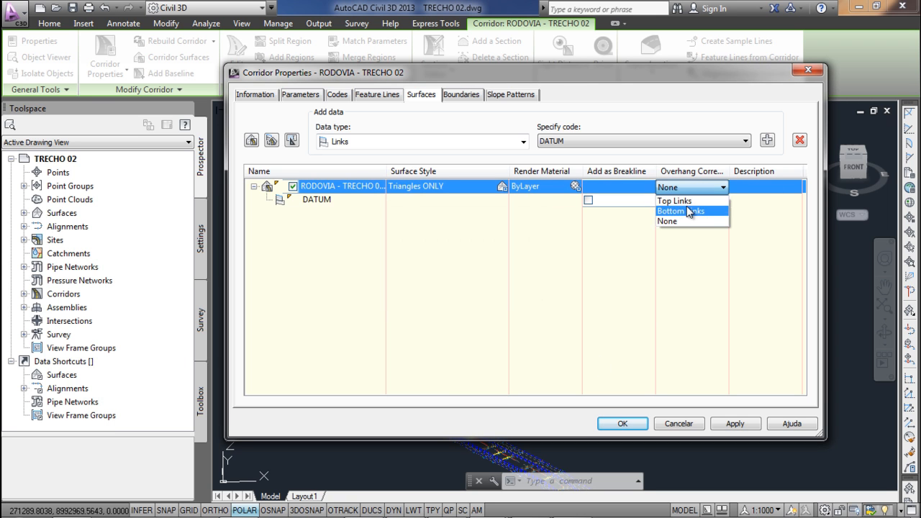
pyautogui.click(696, 208)
pyautogui.click(610, 419)
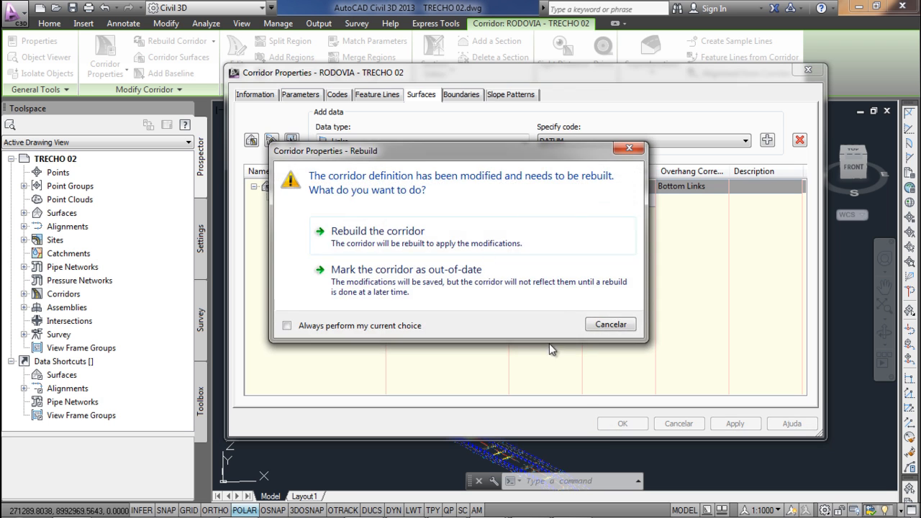
pyautogui.click(453, 227)
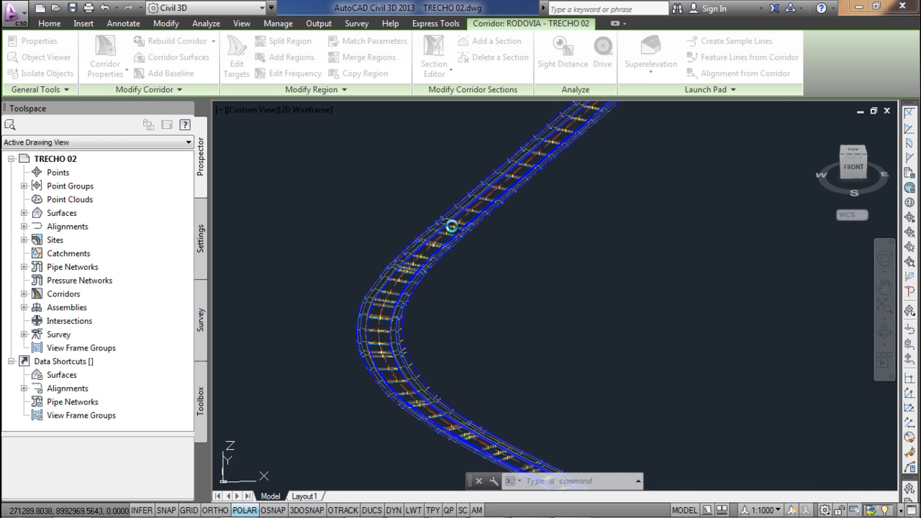
pyautogui.press('Escape')
# Delete the corridor surface's long triangle lines spanning the inside of the curve with Delete Line and a fence across them
pyautogui.scroll(-3, 451, 225)
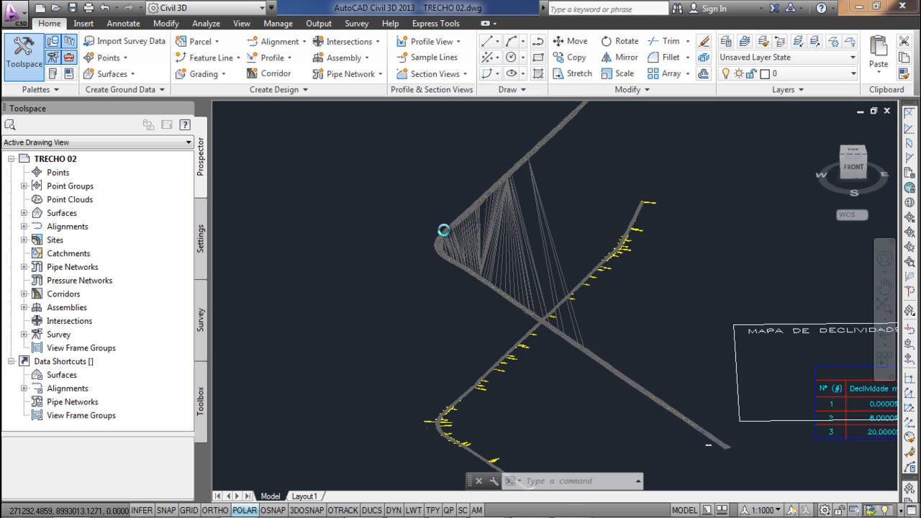
pyautogui.scroll(1, 499, 223)
pyautogui.scroll(-2, 499, 223)
pyautogui.click(497, 220)
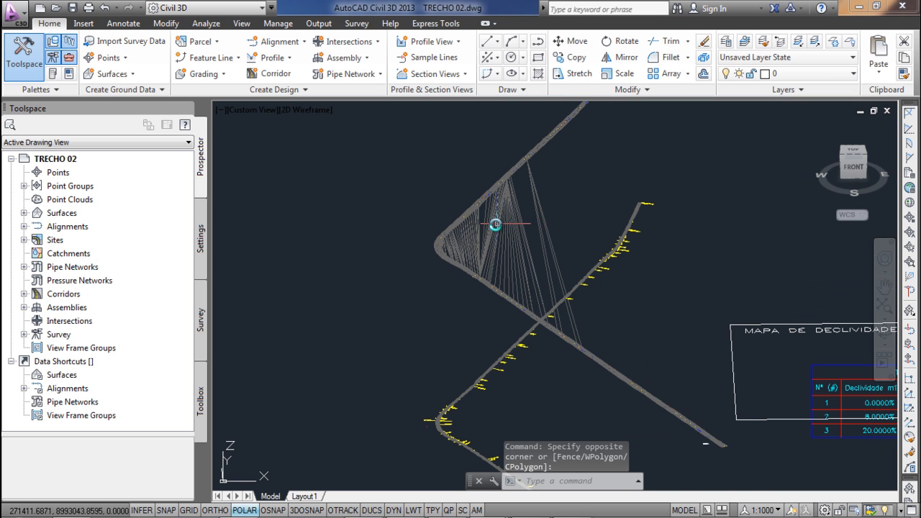
pyautogui.click(486, 220)
pyautogui.click(301, 57)
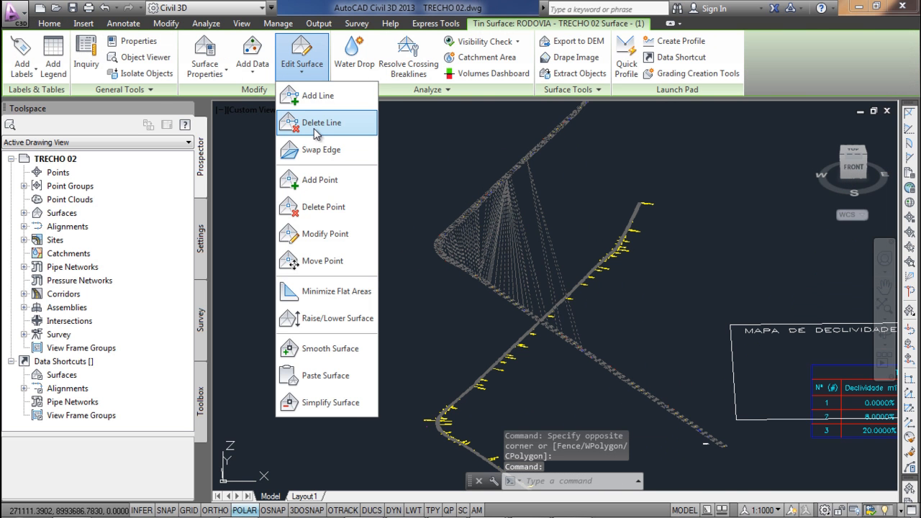
pyautogui.click(322, 124)
pyautogui.scroll(4, 549, 214)
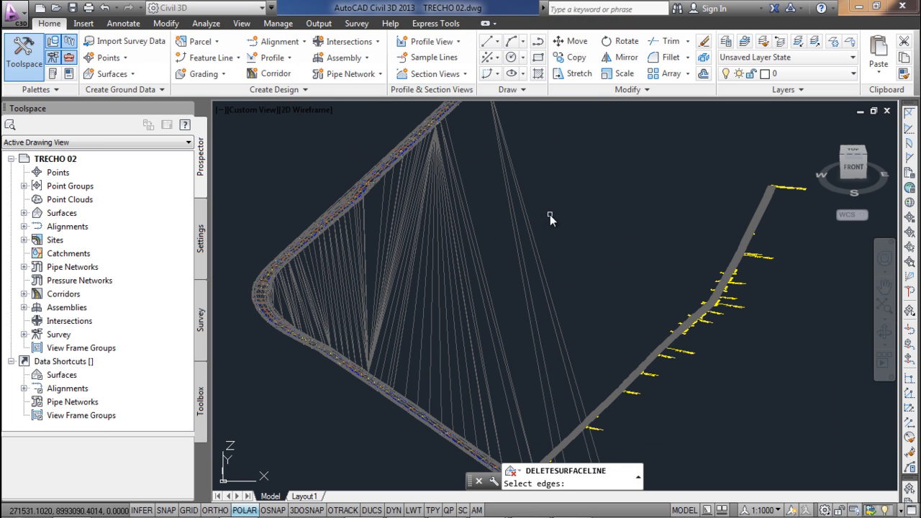
pyautogui.write('F')
pyautogui.press('Return')
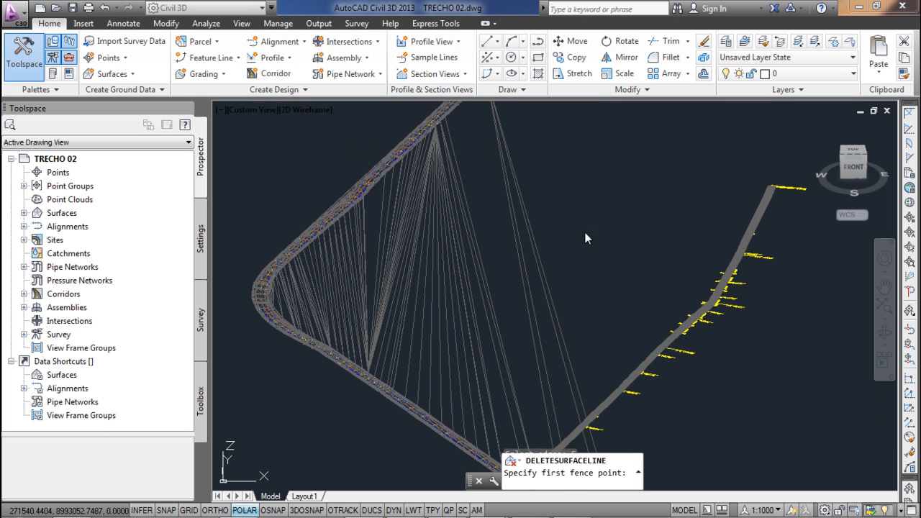
pyautogui.click(598, 230)
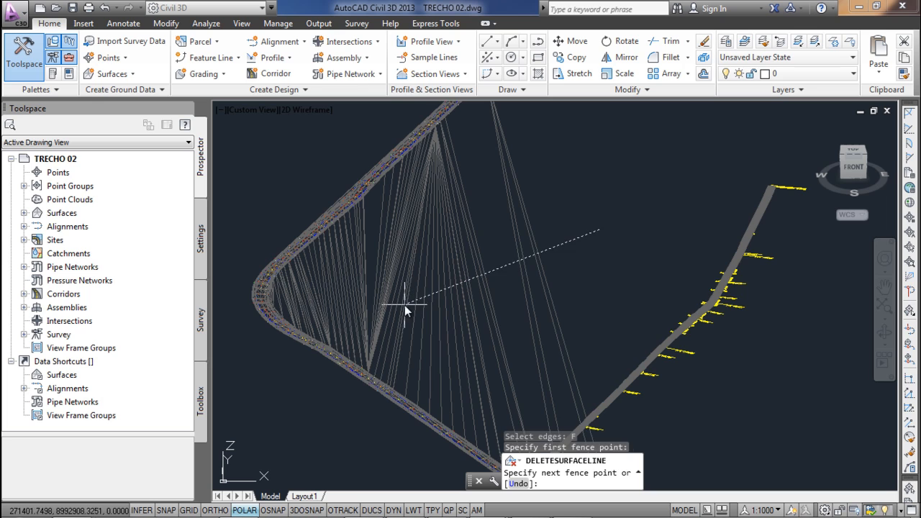
pyautogui.click(338, 284)
pyautogui.click(306, 288)
pyautogui.scroll(3, 295, 291)
pyautogui.moveTo(257, 297); pyautogui.dragTo(498, 253, button='middle')
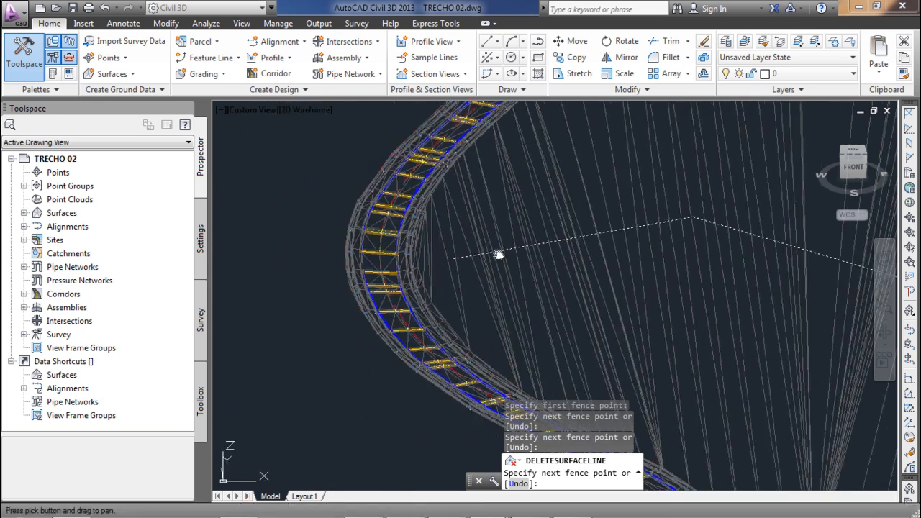
pyautogui.scroll(3, 460, 259)
pyautogui.scroll(3, 374, 244)
pyautogui.click(364, 226)
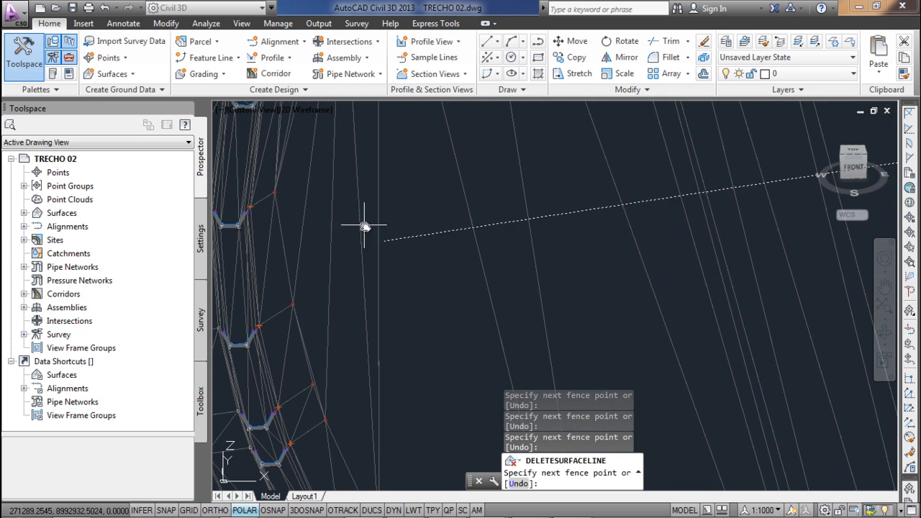
pyautogui.scroll(-5, 300, 200)
pyautogui.press('Return')
# Delete the remaining surface lines bridging the inside of the curve with a crossing selection and end the Delete Line command
pyautogui.moveTo(299, 200)
pyautogui.mouseDown(button='middle')
pyautogui.moveTo(415, 224)
pyautogui.moveTo(446, 220)
pyautogui.mouseUp(button='middle')
pyautogui.scroll(3, 505, 223)
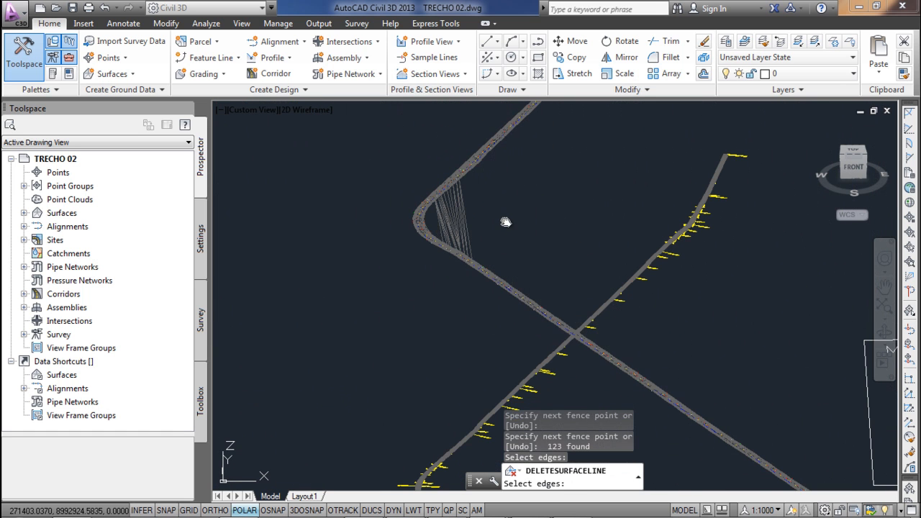
pyautogui.click(477, 216)
pyautogui.click(367, 235)
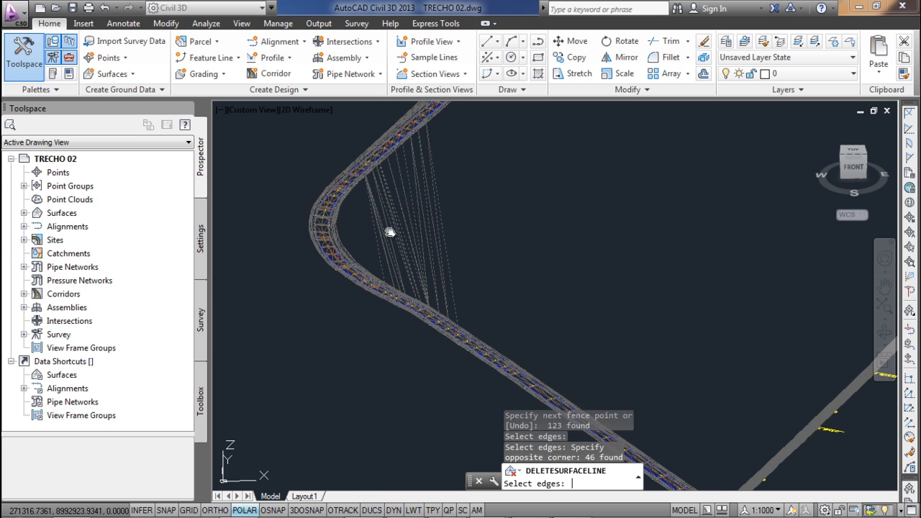
pyautogui.scroll(-3, 510, 300)
pyautogui.moveTo(510, 300)
pyautogui.mouseDown(button='middle')
pyautogui.moveTo(420, 186)
pyautogui.moveTo(608, 372)
pyautogui.mouseUp(button='middle')
pyautogui.moveTo(503, 199)
pyautogui.keyDown('shift'); pyautogui.mouseDown(button='middle')
pyautogui.moveTo(473, 278)
pyautogui.moveTo(251, 217)
pyautogui.mouseUp(button='middle'); pyautogui.keyUp('shift')
pyautogui.keyDown('shift'); pyautogui.moveTo(439, 243); pyautogui.dragTo(415, 266, button='middle'); pyautogui.keyUp('shift')
pyautogui.scroll(5, 415, 267)
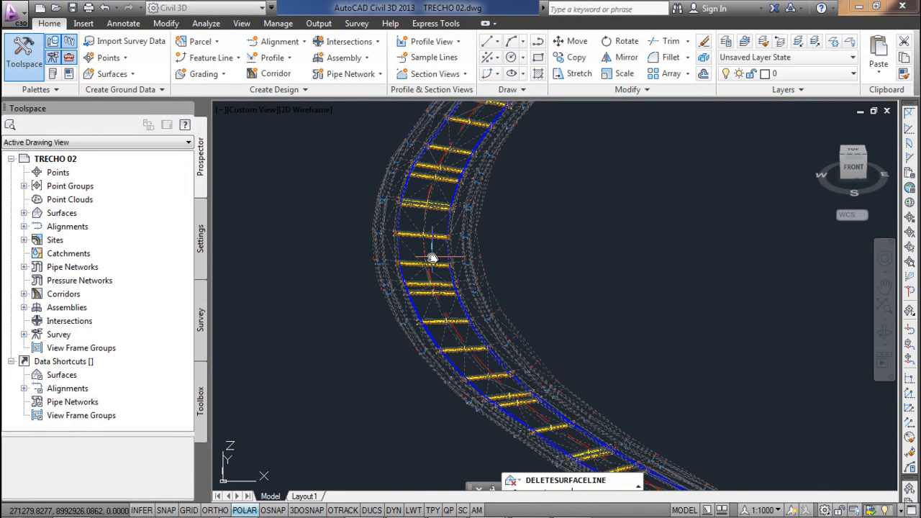
pyautogui.press('Escape')
# Examine the corridor surface's remaining triangulation along the curve
pyautogui.click(434, 243)
pyautogui.scroll(3, 434, 242)
pyautogui.press('Escape')
pyautogui.scroll(-5, 439, 216)
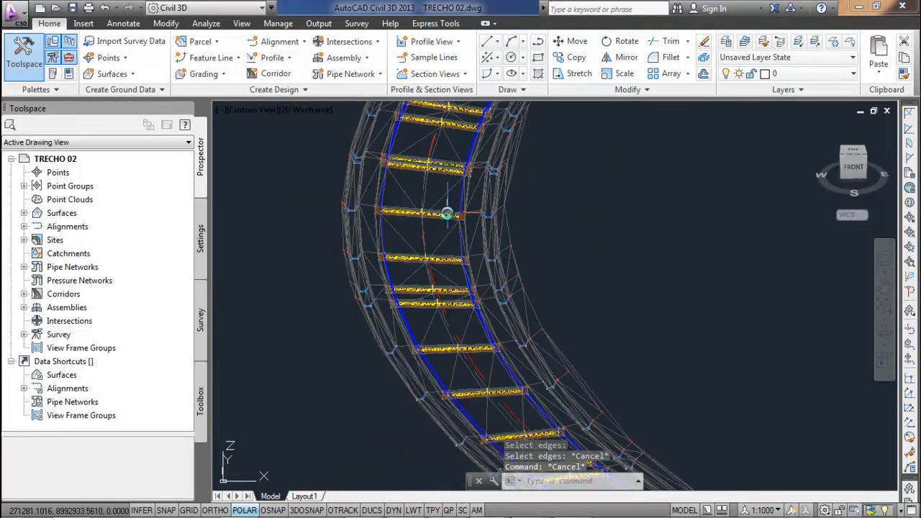
pyautogui.moveTo(419, 223); pyautogui.dragTo(406, 232, button='middle')
pyautogui.scroll(2, 410, 219)
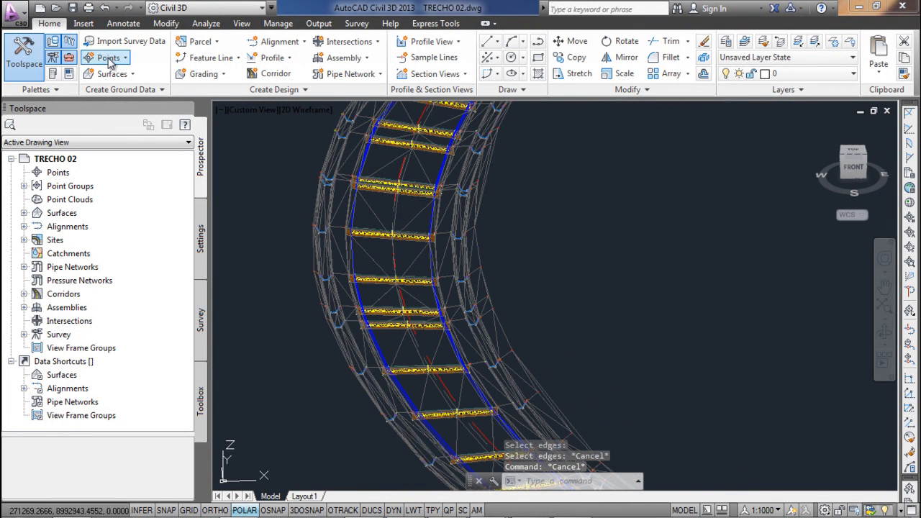
pyautogui.scroll(-1, 447, 184)
pyautogui.moveTo(447, 183); pyautogui.dragTo(389, 230, button='middle')
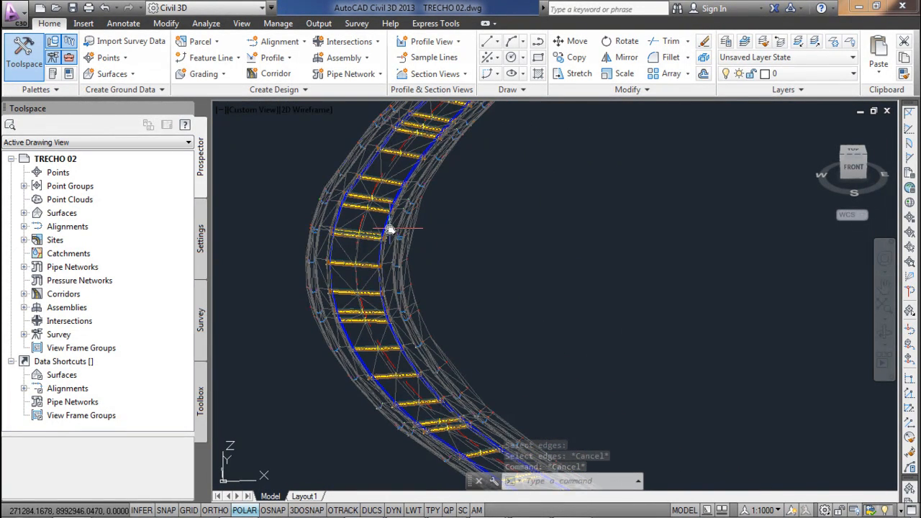
# Add a two-point surface slope label on a curve section, snapping from the pavement's top centreline endpoint to the inner lane edge's endpoint
pyautogui.click(348, 209)
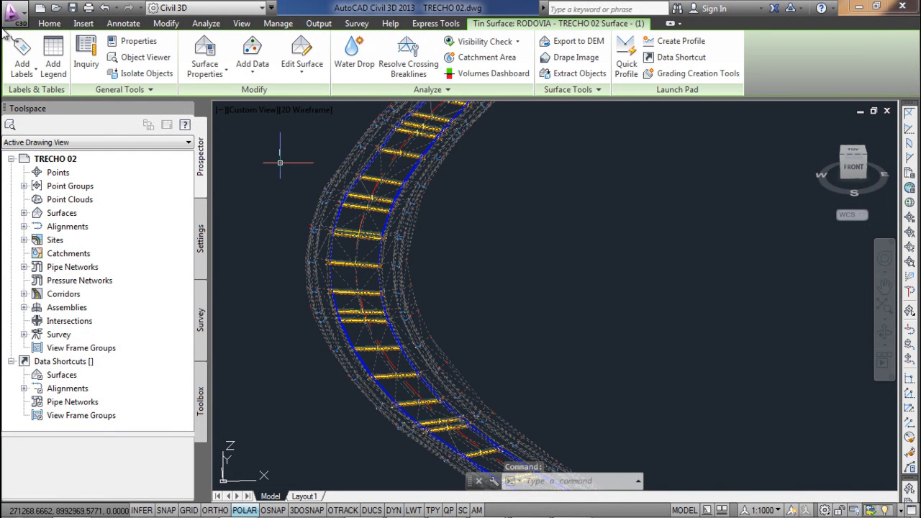
pyautogui.click(119, 26)
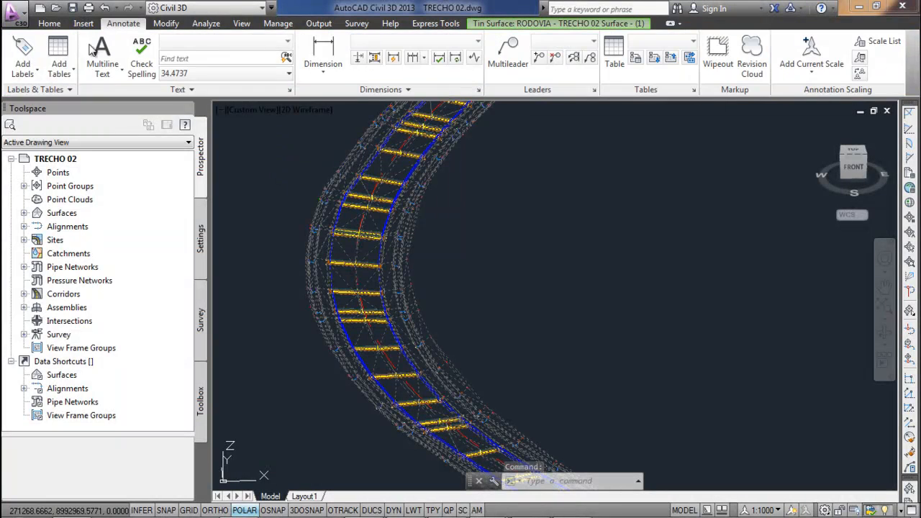
pyautogui.click(12, 75)
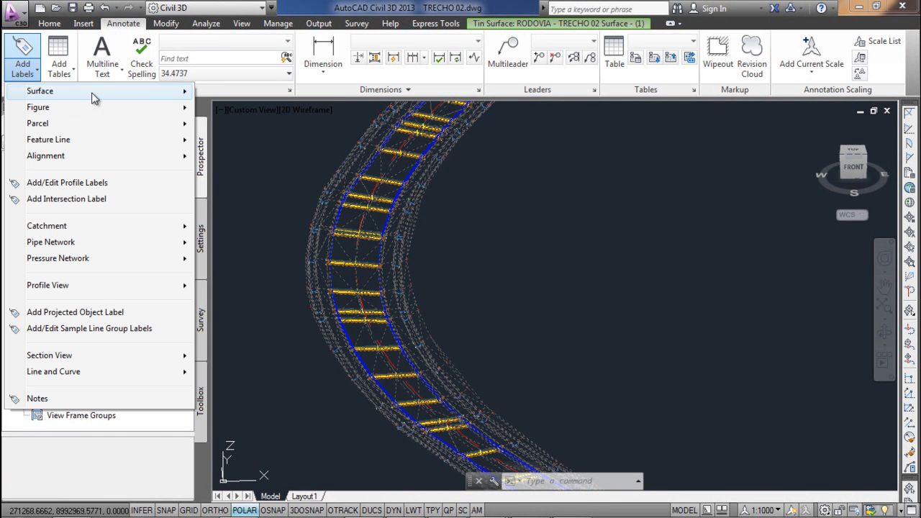
pyautogui.moveTo(43, 91)
pyautogui.click(260, 108)
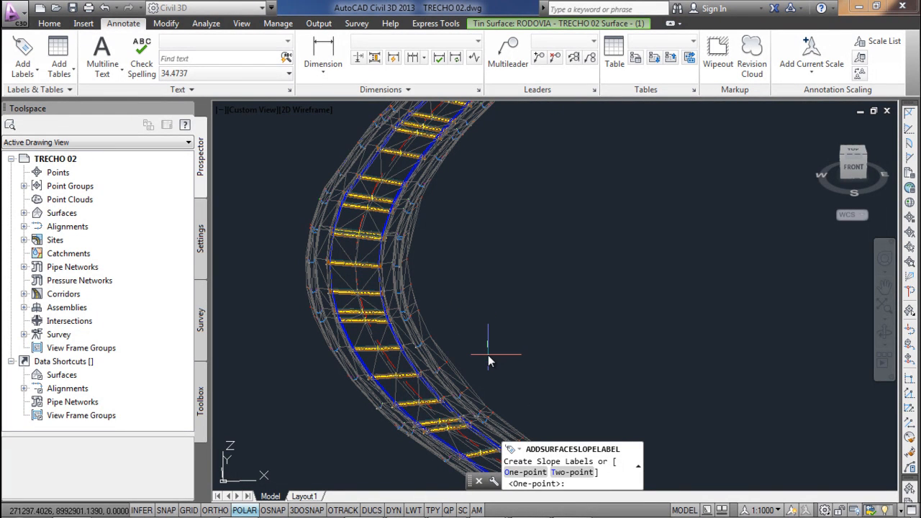
pyautogui.write('T')
pyautogui.press('Return')
pyautogui.scroll(5, 355, 292)
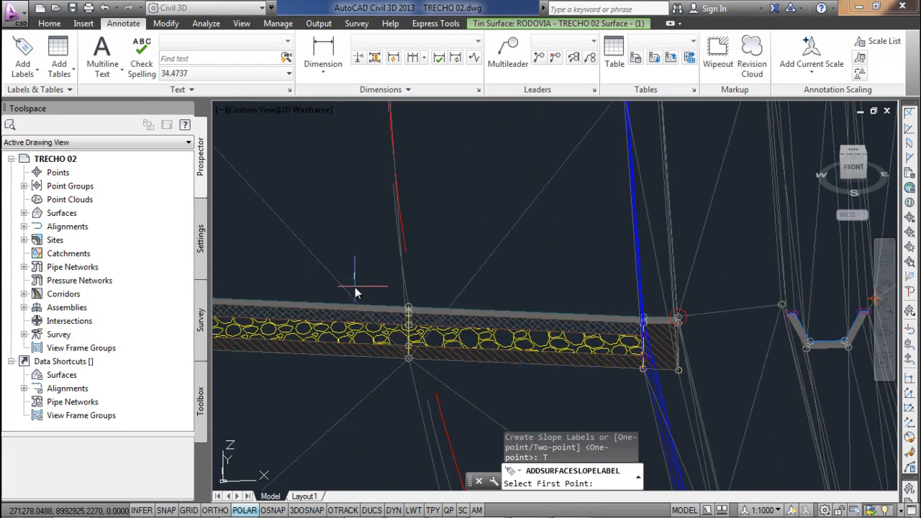
pyautogui.scroll(-2, 355, 292)
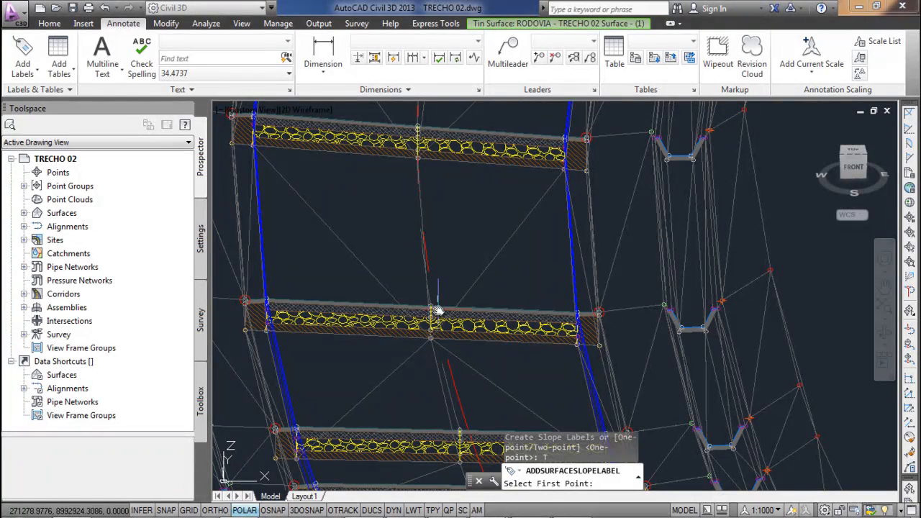
pyautogui.press('Return')
pyautogui.scroll(2, 429, 307)
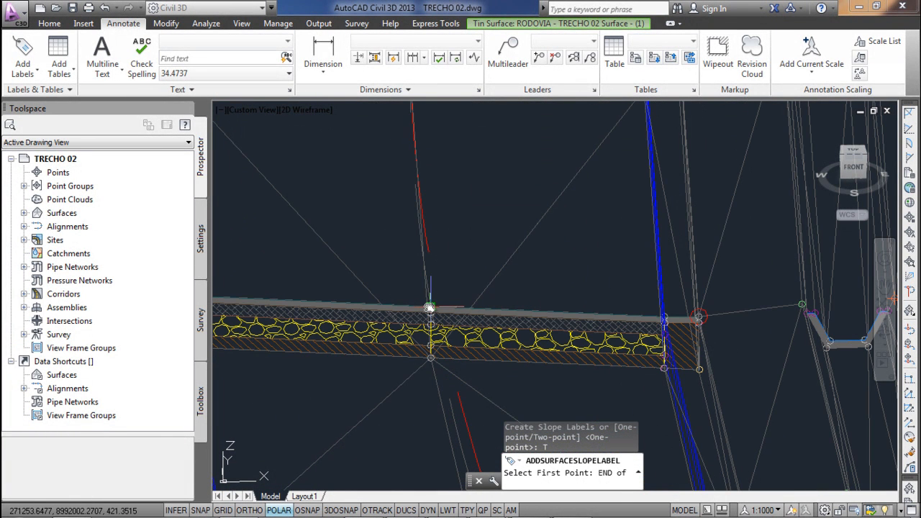
pyautogui.click(429, 307)
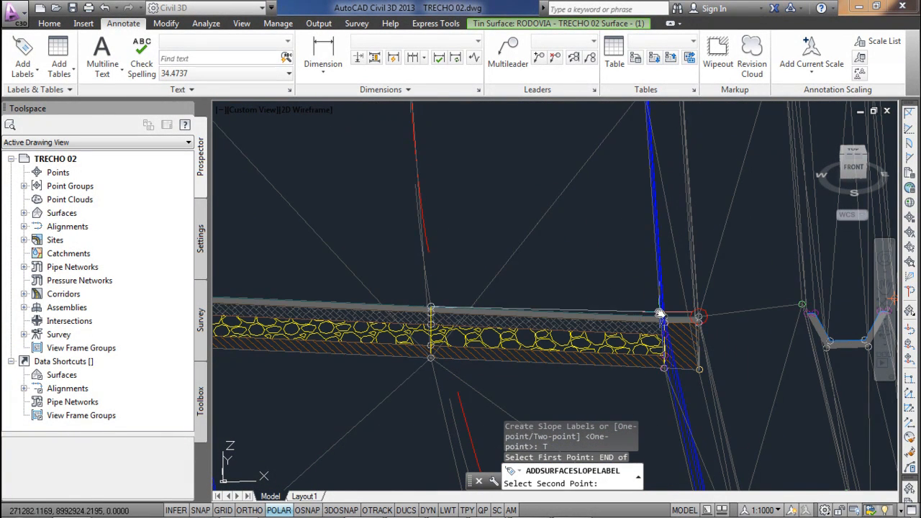
pyautogui.write('END')
pyautogui.press('Return')
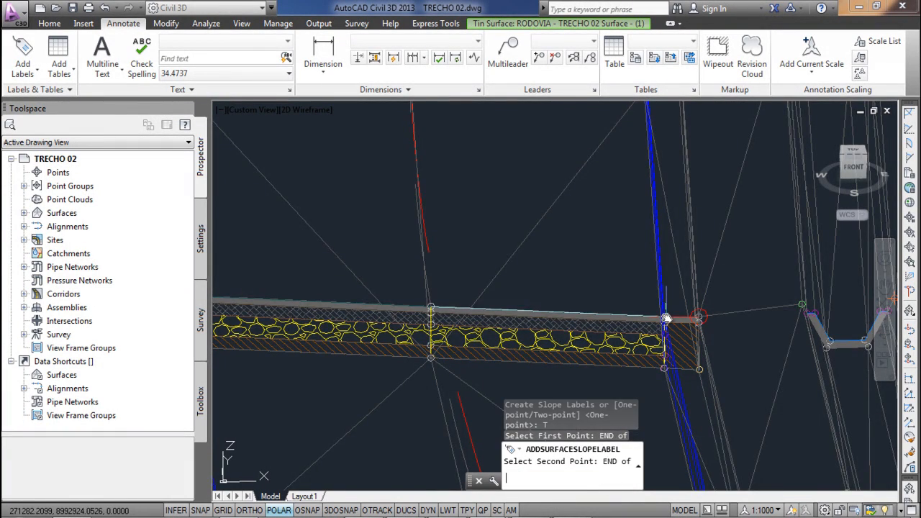
pyautogui.scroll(2, 663, 318)
pyautogui.click(662, 319)
pyautogui.scroll(-2, 658, 321)
pyautogui.scroll(-2, 656, 322)
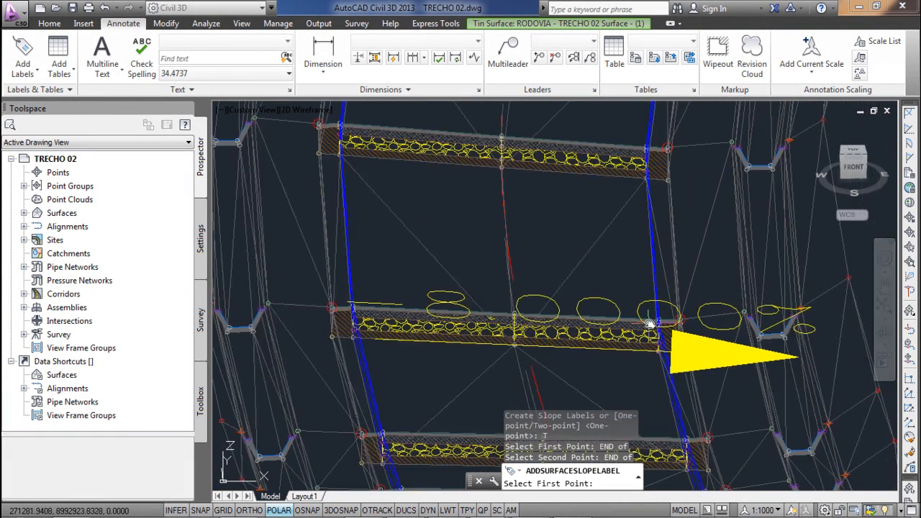
pyautogui.scroll(-3, 530, 316)
pyautogui.scroll(4, 529, 313)
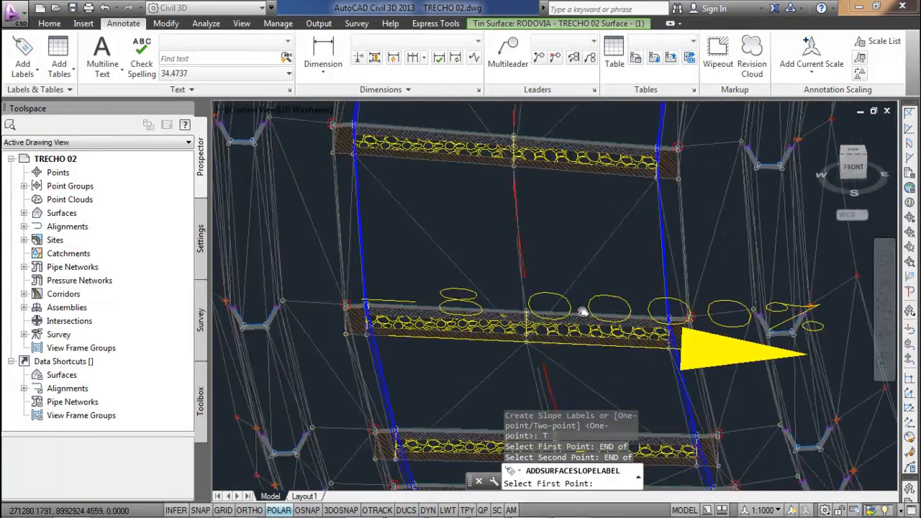
pyautogui.scroll(-3, 483, 309)
pyautogui.scroll(3, 482, 309)
pyautogui.write('T')
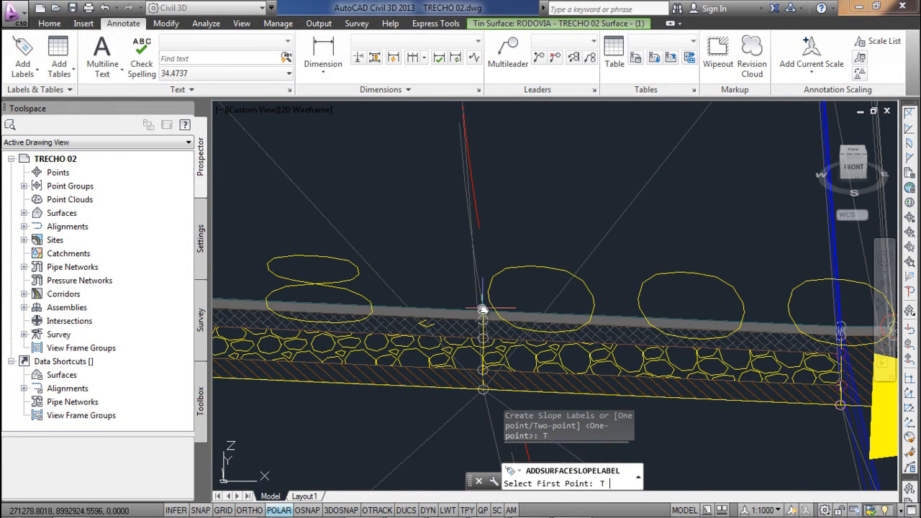
pyautogui.press('Return')
pyautogui.write('END')
pyautogui.press('Return')
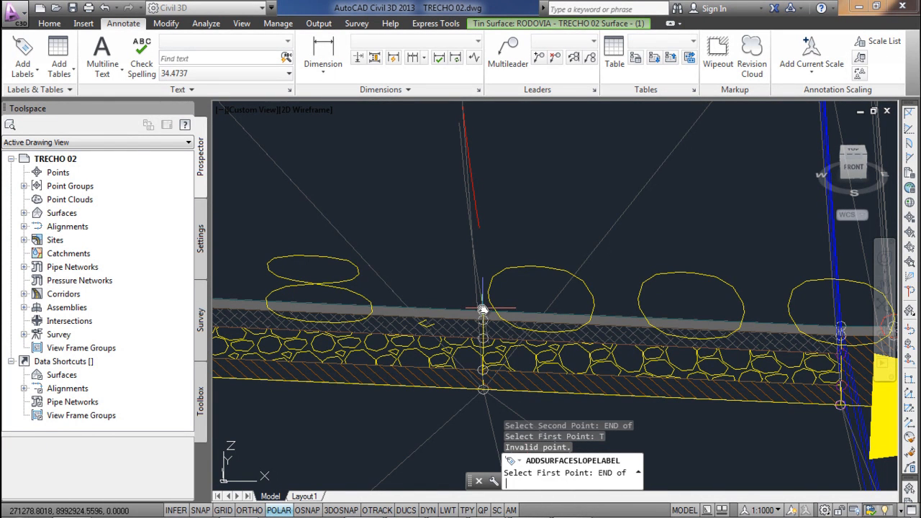
pyautogui.write('END')
pyautogui.press('Return')
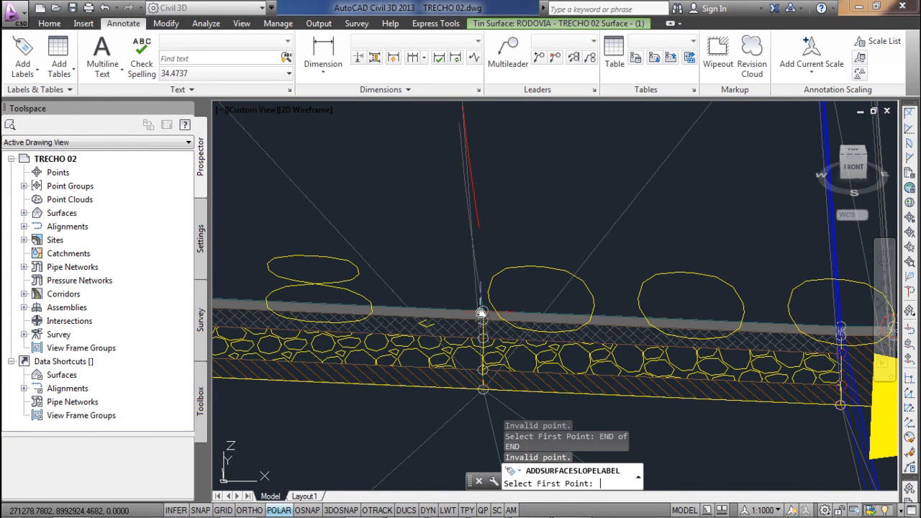
# Add a two-point surface slope label on the adjacent curve section, snapping from the pavement's top centreline endpoint to the outer lane edge's endpoint
pyautogui.scroll(-5, 481, 313)
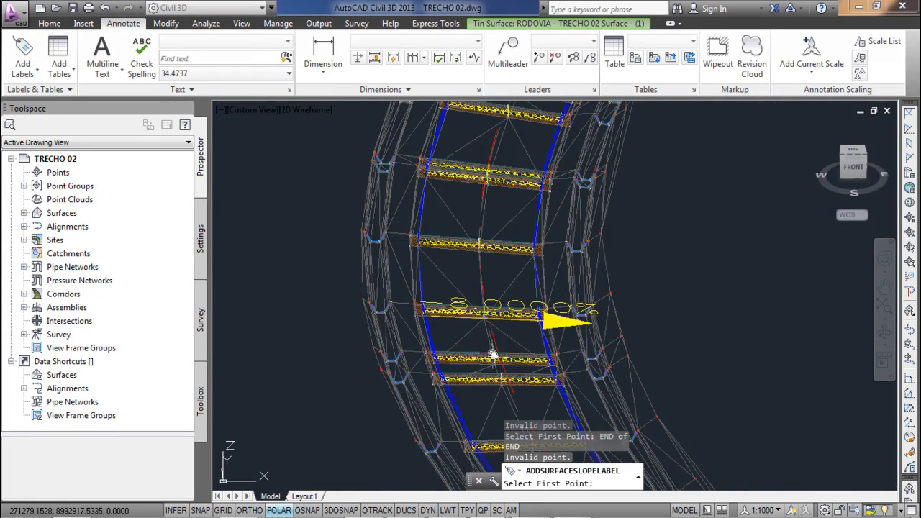
pyautogui.scroll(6, 503, 349)
pyautogui.moveTo(519, 329)
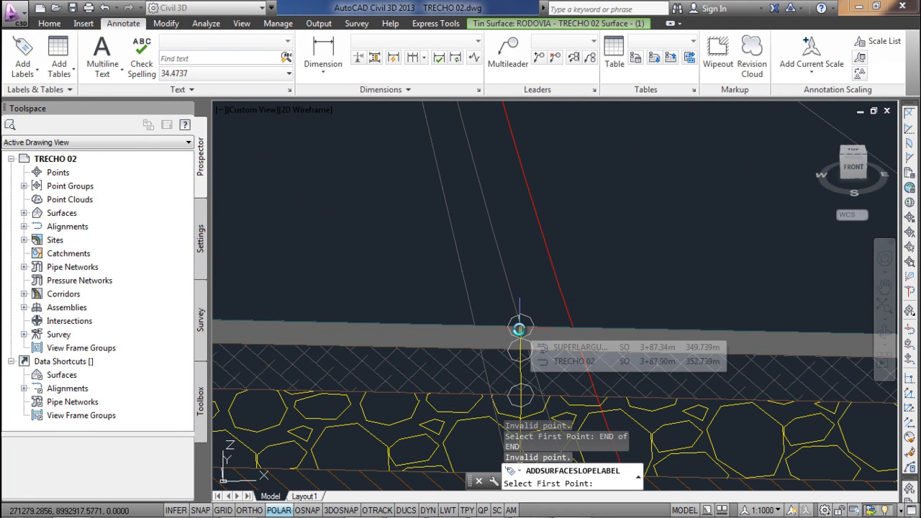
pyautogui.click(520, 328)
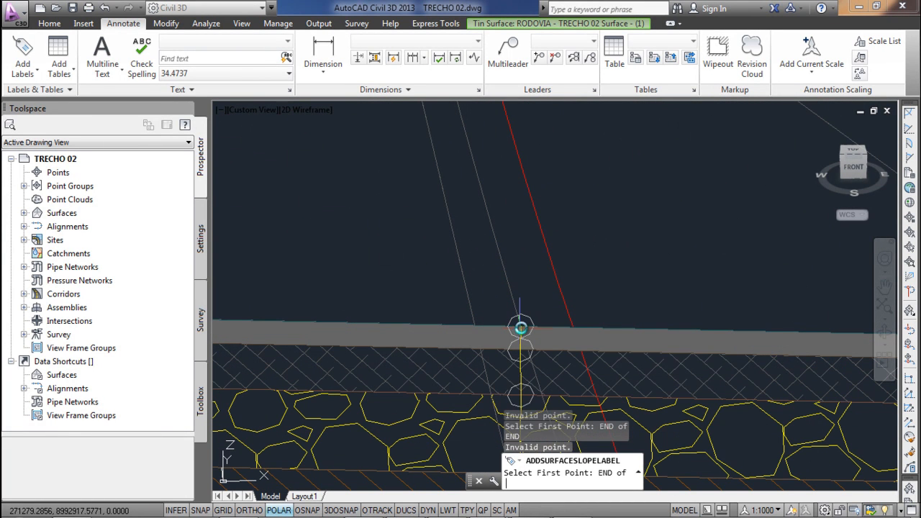
pyautogui.scroll(-2, 389, 318)
pyautogui.scroll(-2, 345, 319)
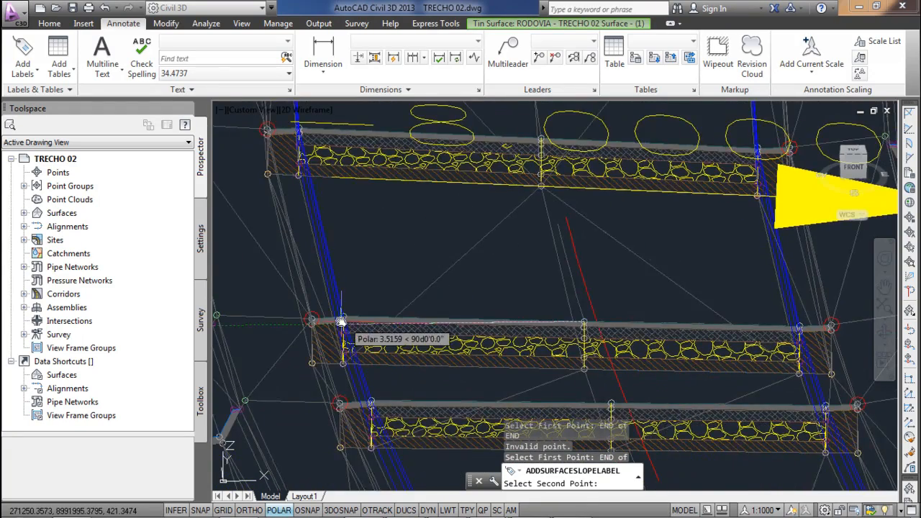
pyautogui.scroll(5, 345, 317)
pyautogui.write('END')
pyautogui.press('Return')
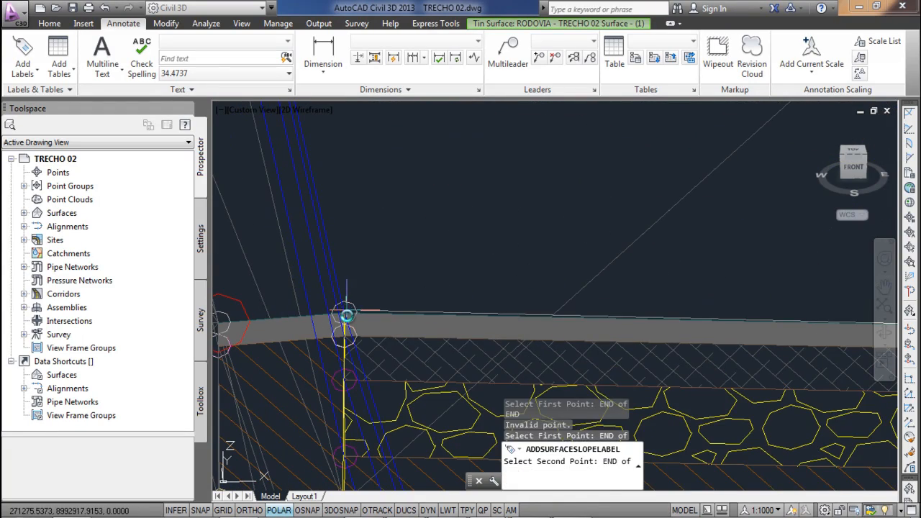
pyautogui.click(345, 311)
pyautogui.scroll(-5, 348, 312)
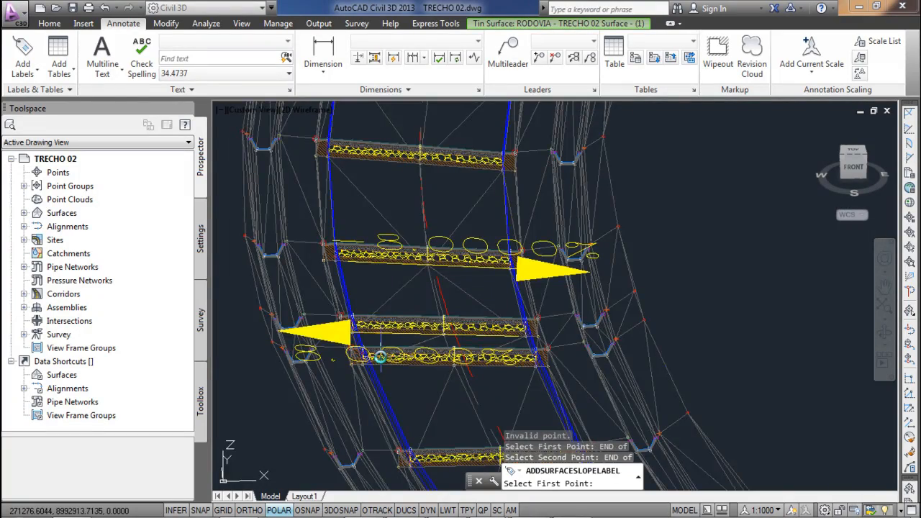
# Add a surface slope label on a section north of the curve's middle, from the top centreline endpoint to the inner lane edge's endpoint
pyautogui.scroll(-5, 385, 353)
pyautogui.scroll(5, 416, 243)
pyautogui.scroll(3, 376, 298)
pyautogui.scroll(2, 591, 291)
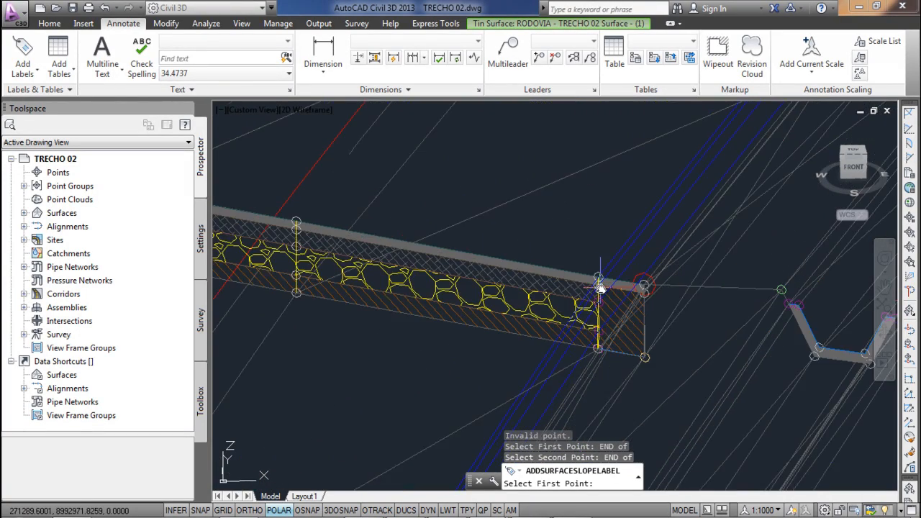
pyautogui.write('D')
pyautogui.press('space')
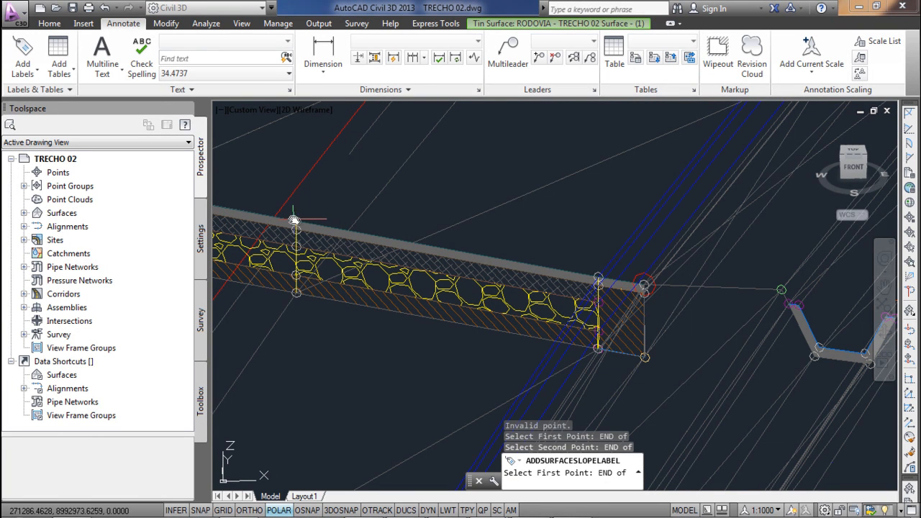
pyautogui.click(293, 218)
pyautogui.write('E')
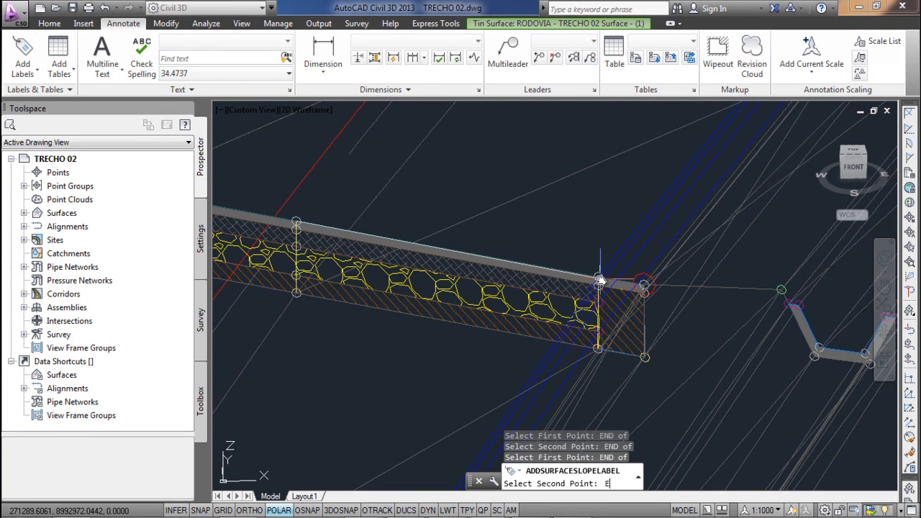
pyautogui.write('ND')
pyautogui.press('space')
pyautogui.click(595, 277)
pyautogui.scroll(-5, 538, 238)
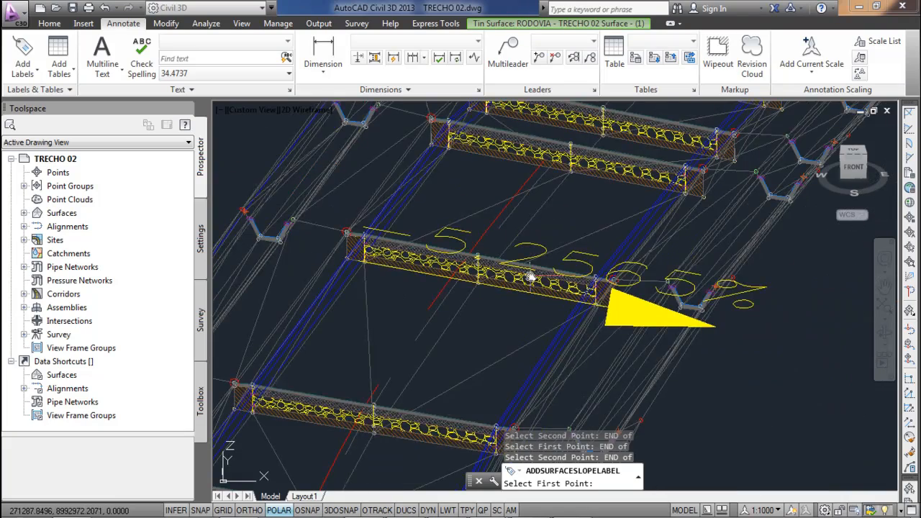
# Add another surface slope label on a section farther north beyond the curve, from the top centreline endpoint to the inner lane edge's endpoint
pyautogui.moveTo(591, 198); pyautogui.dragTo(561, 101, button='middle')
pyautogui.scroll(4, 412, 346)
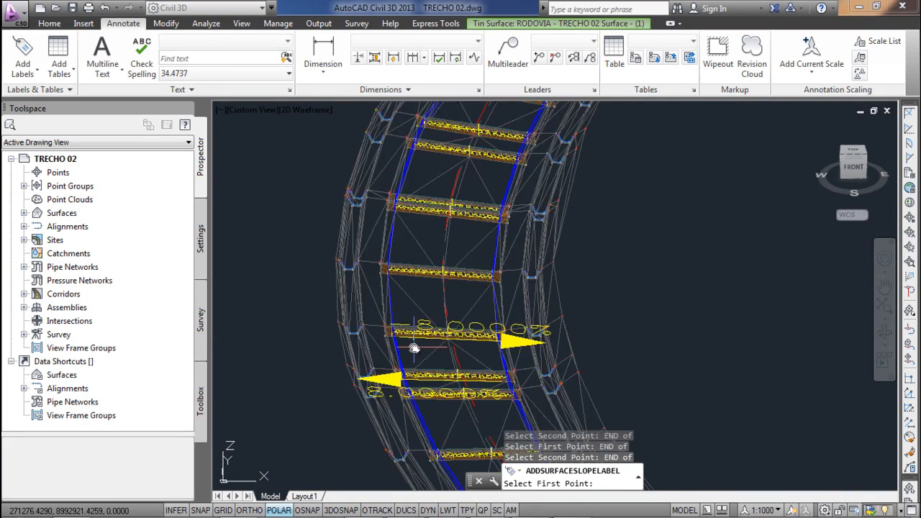
pyautogui.scroll(-2, 565, 284)
pyautogui.moveTo(566, 237)
pyautogui.mouseDown(button='middle')
pyautogui.moveTo(477, 351)
pyautogui.moveTo(402, 424)
pyautogui.mouseUp(button='middle')
pyautogui.scroll(-2, 493, 222)
pyautogui.scroll(4, 491, 223)
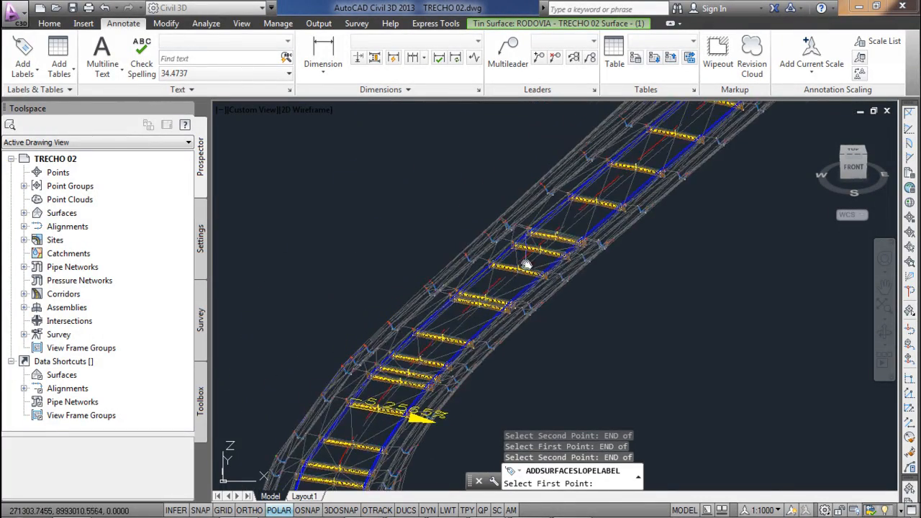
pyautogui.scroll(4, 550, 218)
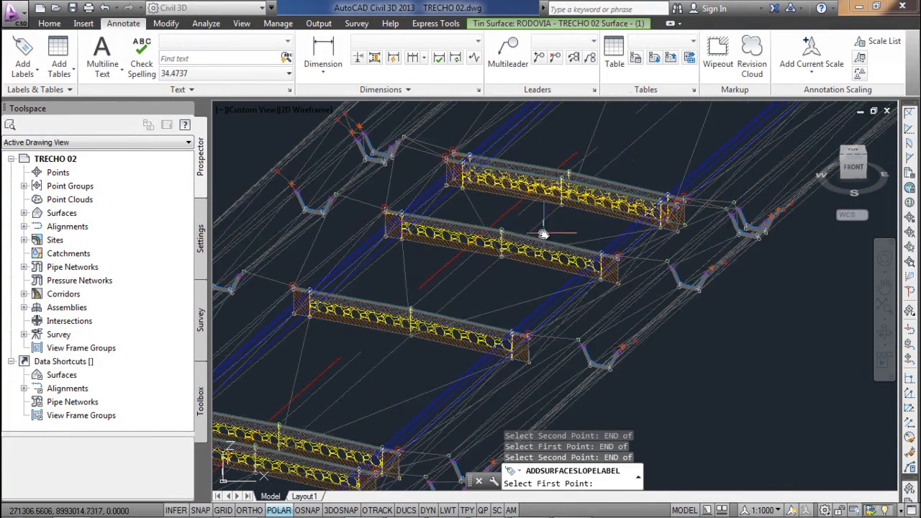
pyautogui.write('END')
pyautogui.press('Return')
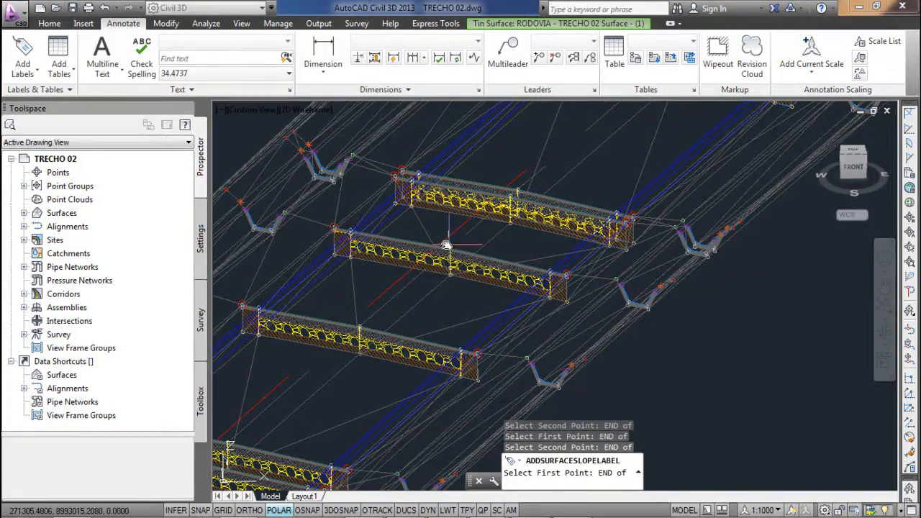
pyautogui.click(449, 248)
pyautogui.scroll(3, 558, 266)
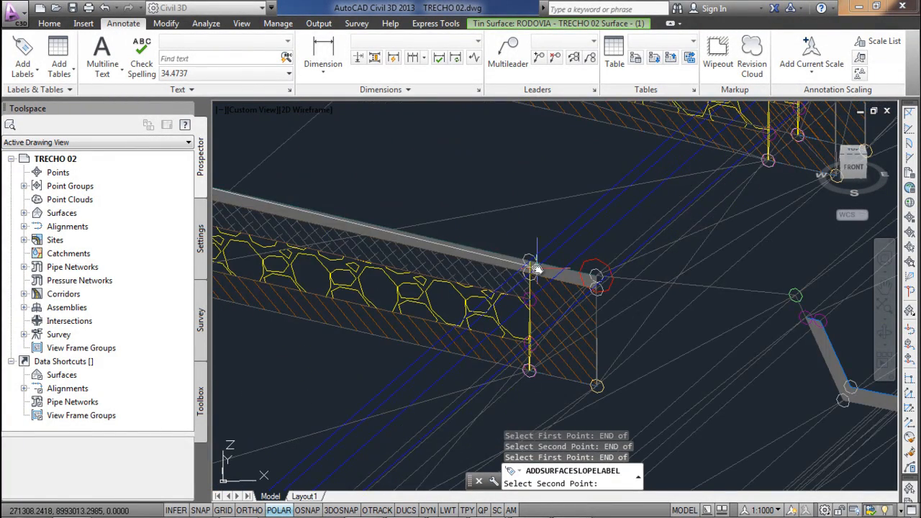
pyautogui.write('END')
pyautogui.press('Return')
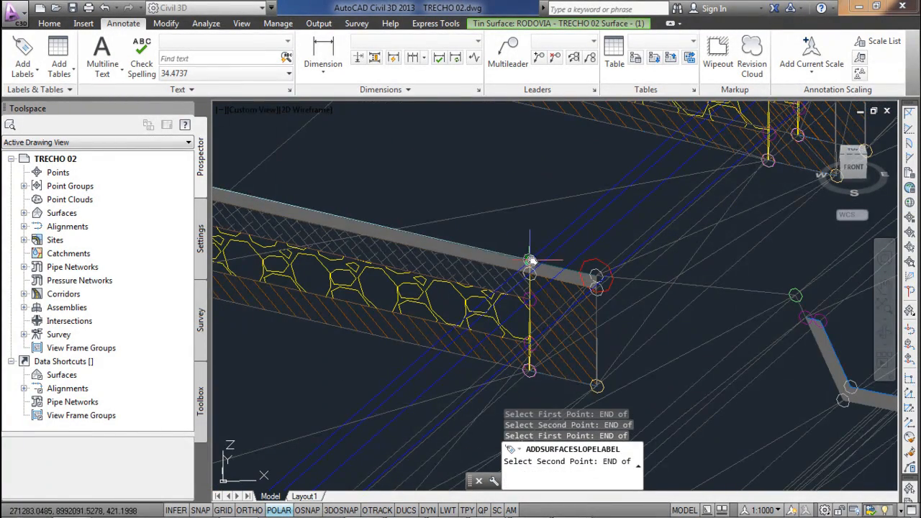
pyautogui.click(529, 260)
pyautogui.scroll(-4, 530, 261)
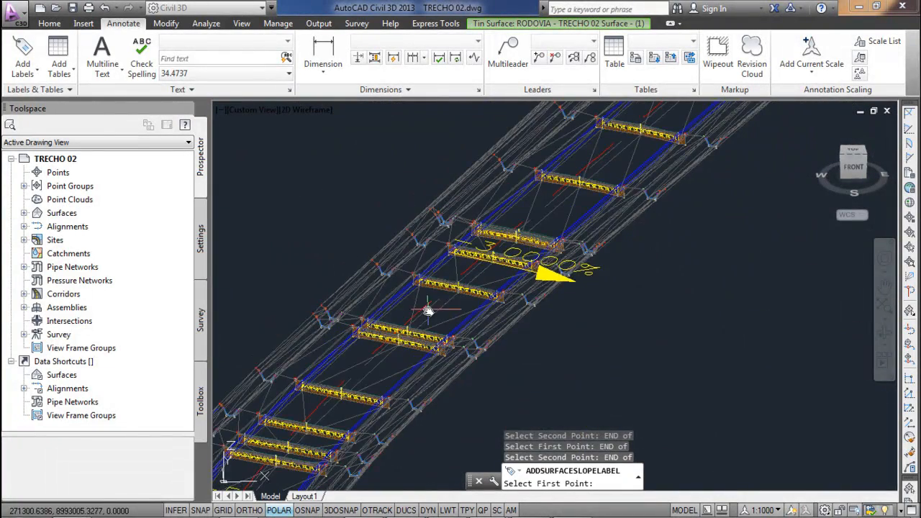
# End the slope labelling and restore the plan view of the current UCS with the PLAN command
pyautogui.scroll(-6, 428, 311)
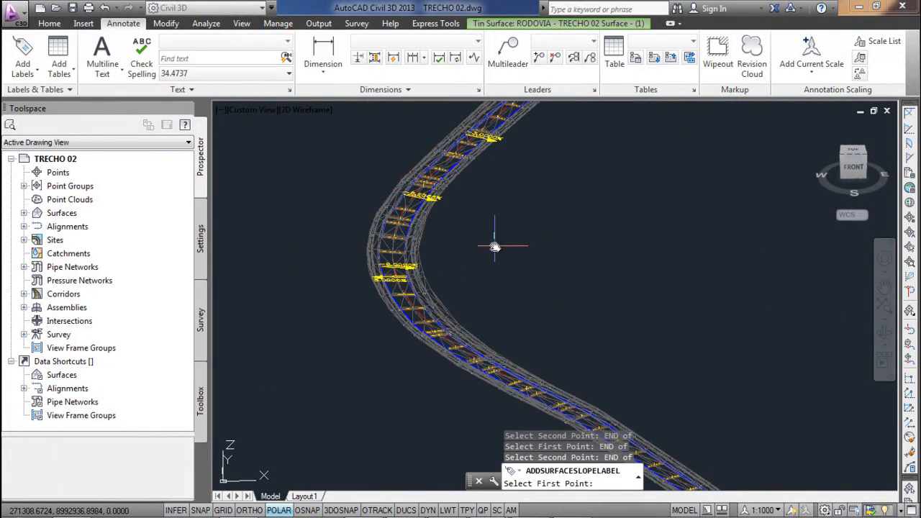
pyautogui.press('Escape')
pyautogui.press('Escape')
pyautogui.write('PLAN Enter an option [')
pyautogui.press('Return')
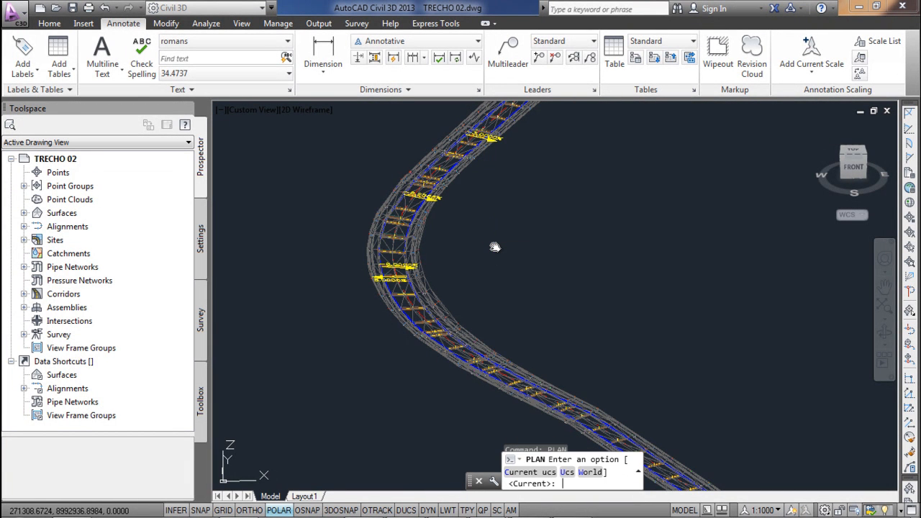
pyautogui.press('Return')
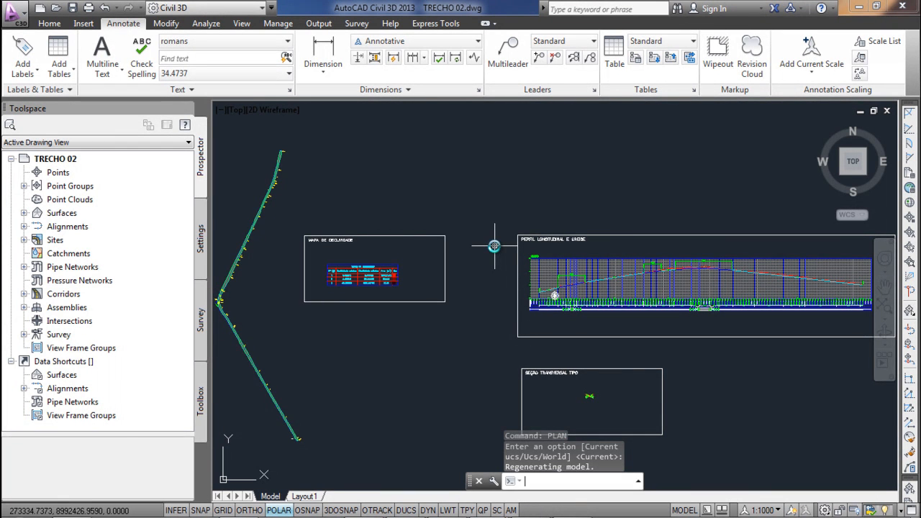
# Set the surface style of RODOVIA - TRECHO 02 Surface - (1) to _No Display in its surface properties
pyautogui.scroll(8, 295, 309)
pyautogui.scroll(6, 334, 359)
pyautogui.moveTo(374, 376)
pyautogui.mouseDown(button='middle')
pyautogui.moveTo(280, 331)
pyautogui.moveTo(312, 337)
pyautogui.moveTo(322, 359)
pyautogui.mouseUp(button='middle')
pyautogui.scroll(-4, 312, 337)
pyautogui.scroll(5, 320, 320)
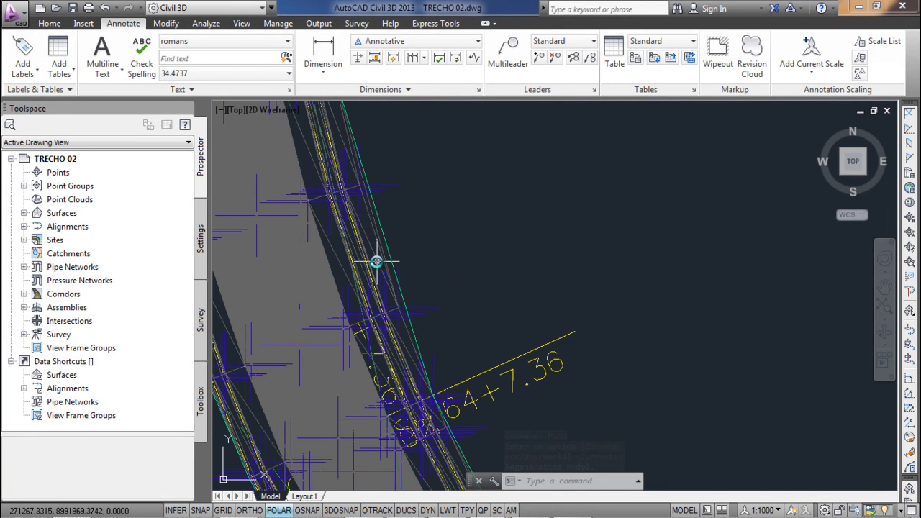
pyautogui.click(375, 261)
pyautogui.scroll(-4, 372, 259)
pyautogui.rightClick(377, 261)
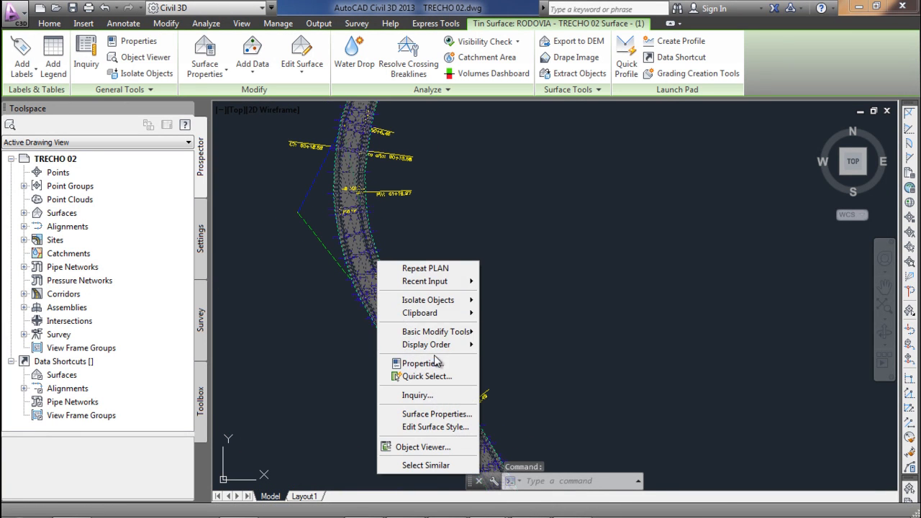
pyautogui.click(434, 414)
pyautogui.click(424, 239)
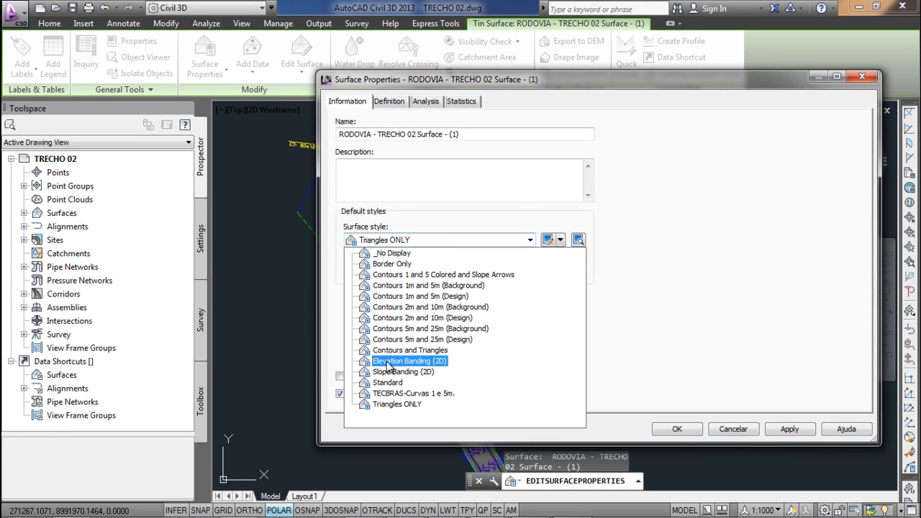
pyautogui.click(396, 253)
pyautogui.click(653, 428)
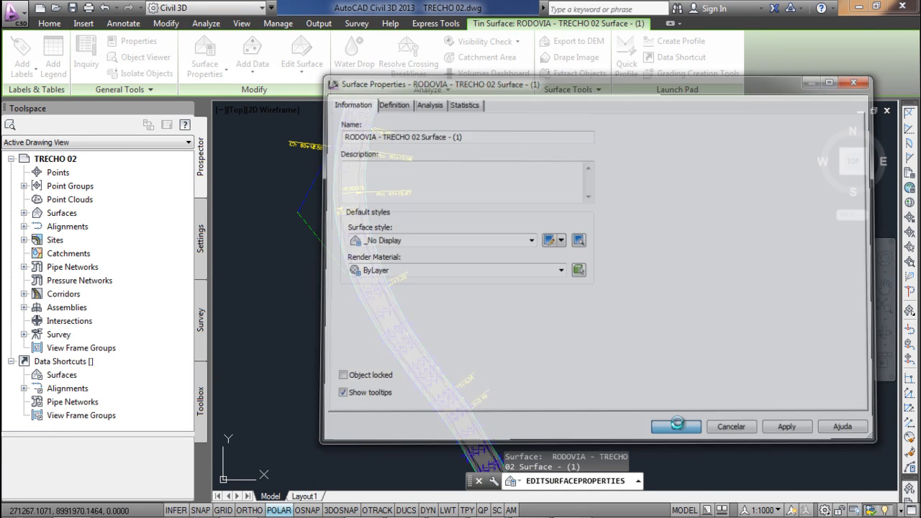
# Examine the pavement slope labels along the curve in plan view
pyautogui.scroll(5, 344, 236)
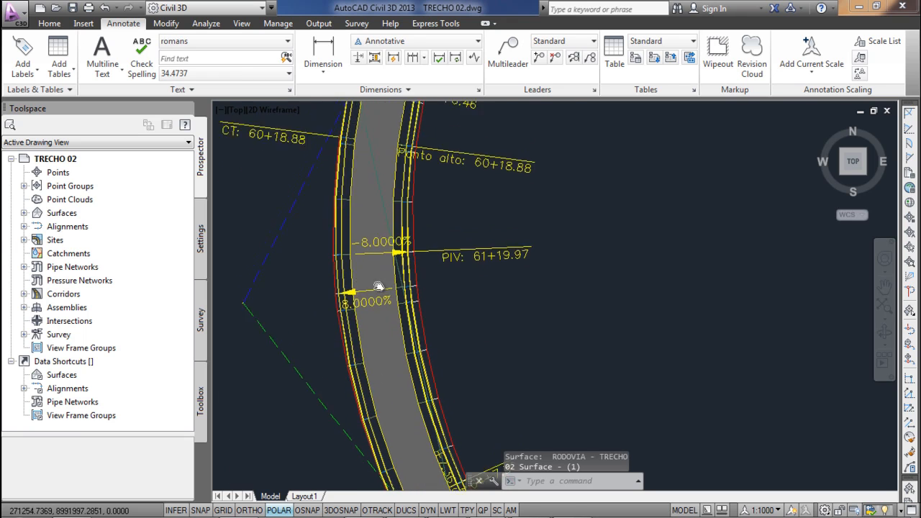
pyautogui.moveTo(389, 216); pyautogui.dragTo(420, 230, button='middle')
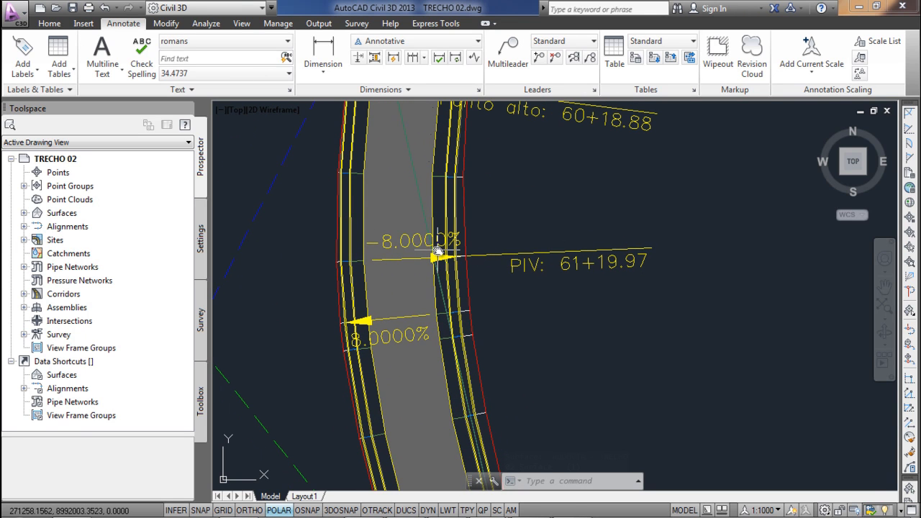
pyautogui.scroll(-4, 352, 347)
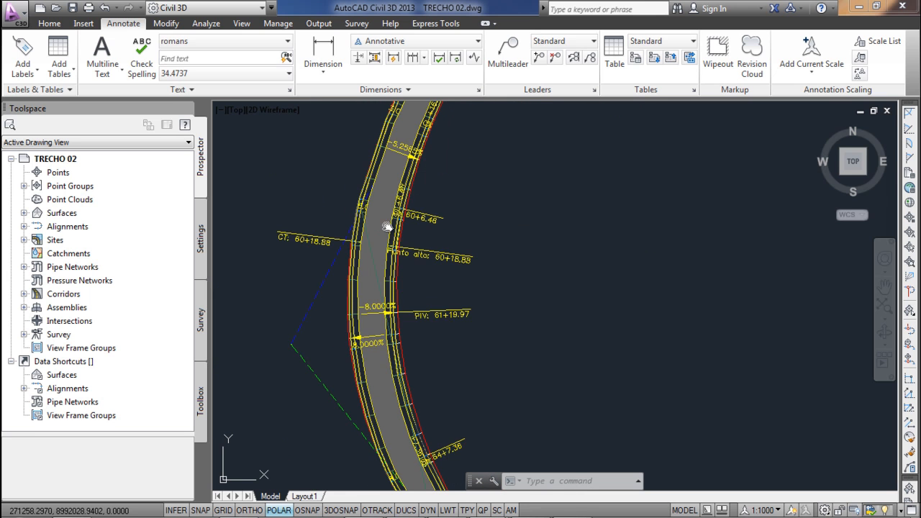
pyautogui.moveTo(387, 226); pyautogui.dragTo(378, 266, button='middle')
pyautogui.scroll(2, 380, 189)
pyautogui.scroll(-3, 389, 192)
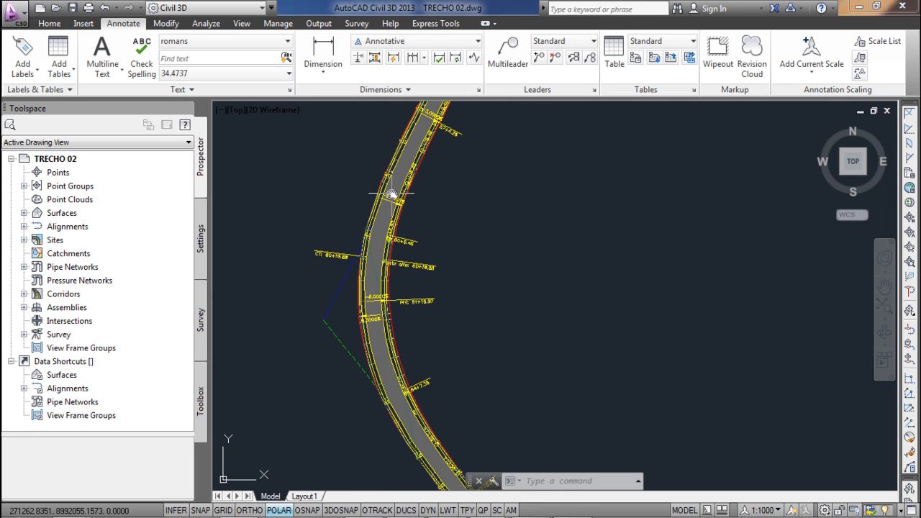
pyautogui.moveTo(405, 343); pyautogui.dragTo(366, 315, button='middle')
pyautogui.scroll(-4, 366, 314)
pyautogui.moveTo(392, 367); pyautogui.dragTo(377, 349, button='middle')
pyautogui.scroll(-3, 377, 349)
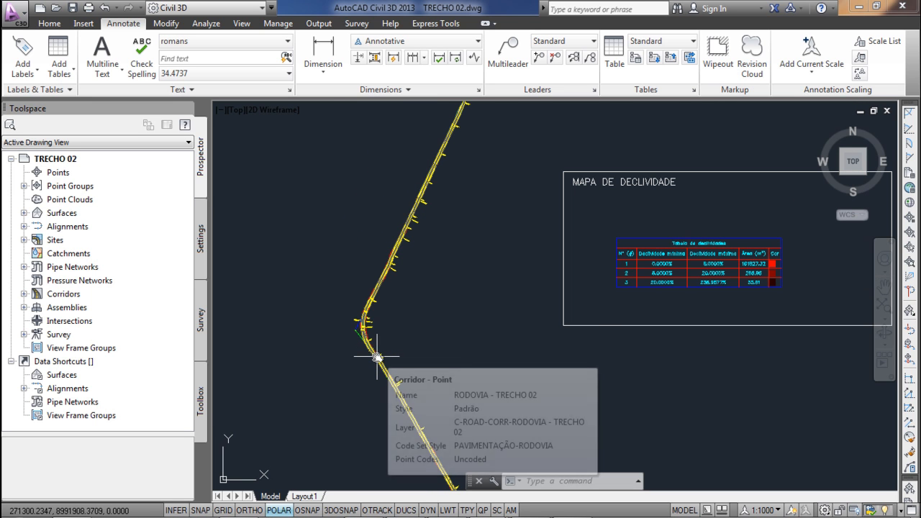
# Save and close the TRECHO 02 drawing
pyautogui.click(72, 7)
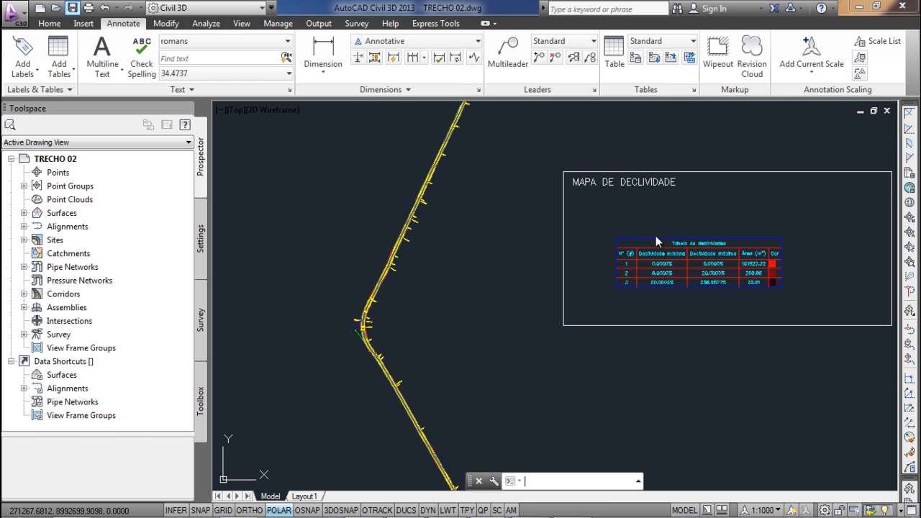
pyautogui.click(886, 111)
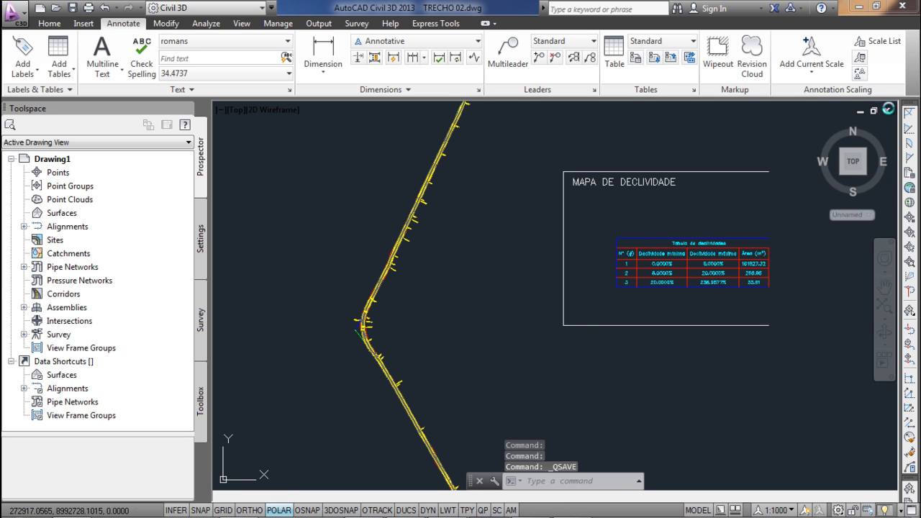
# Open the drawing TRECHO 03.dwg
pyautogui.click(57, 10)
pyautogui.click(160, 196)
pyautogui.click(434, 382)
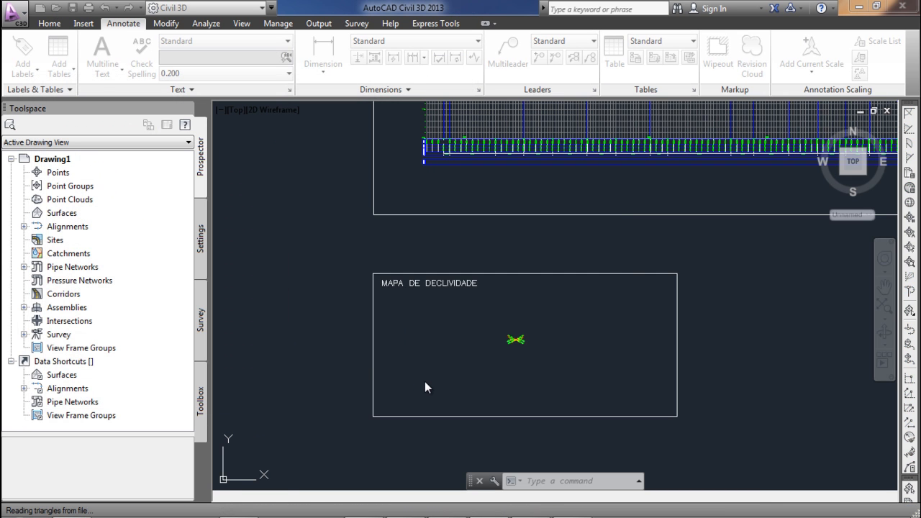
pyautogui.click(624, 123)
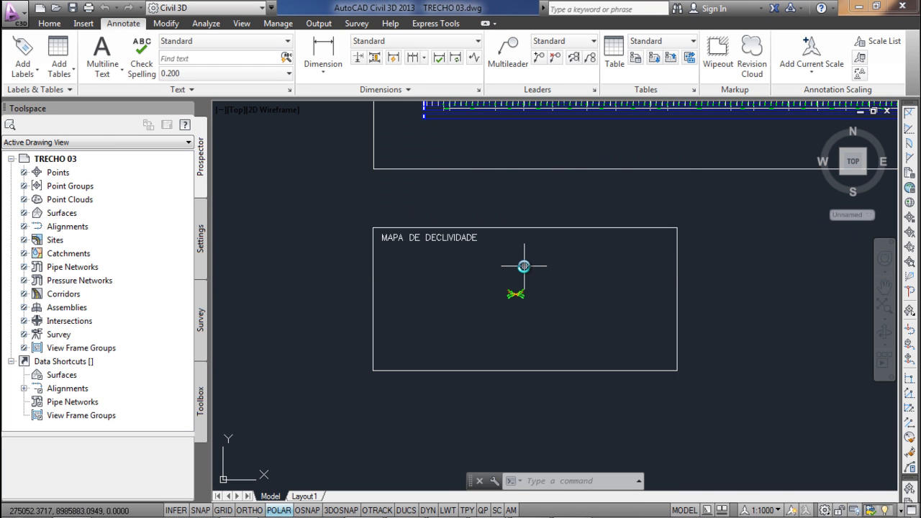
# Start a new corridor named PISTA - TRECHO 03 that uses the assembly SEÇÃO TIPO - PISTA SIMPLES
pyautogui.scroll(5, 437, 205)
pyautogui.scroll(-6, 437, 205)
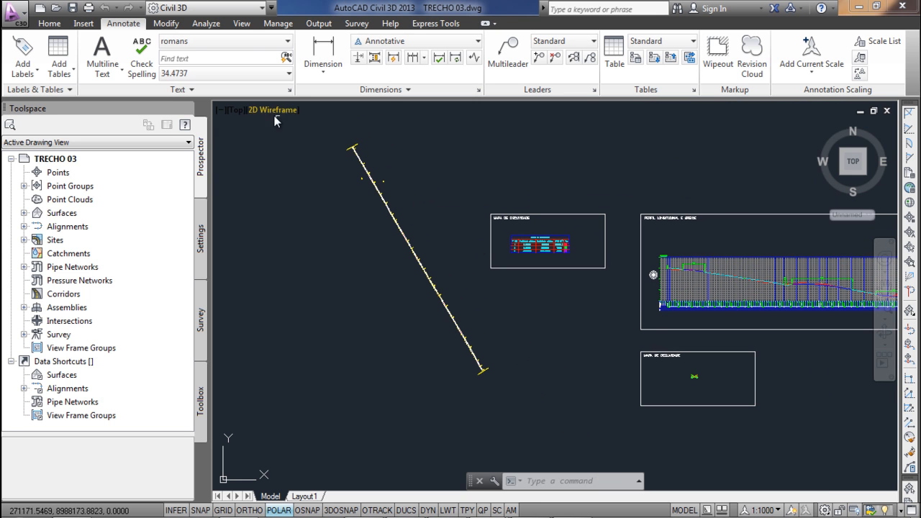
pyautogui.click(49, 23)
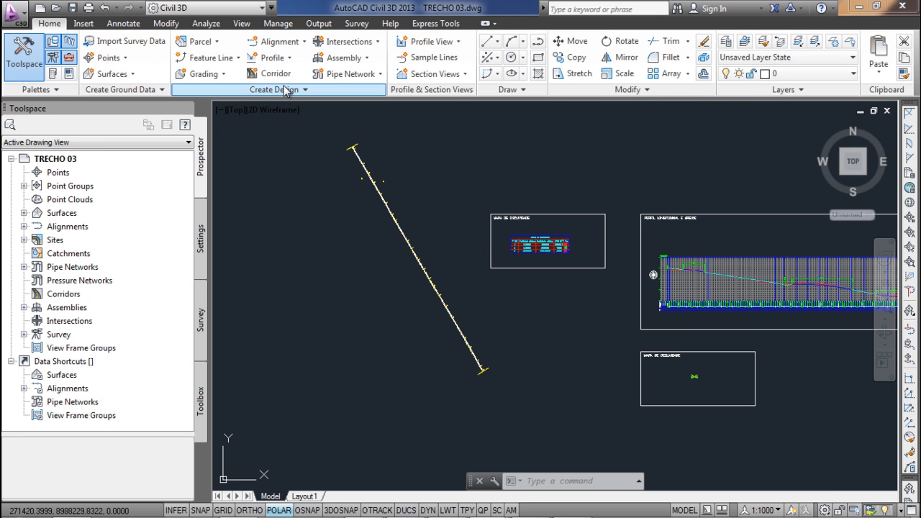
pyautogui.click(271, 74)
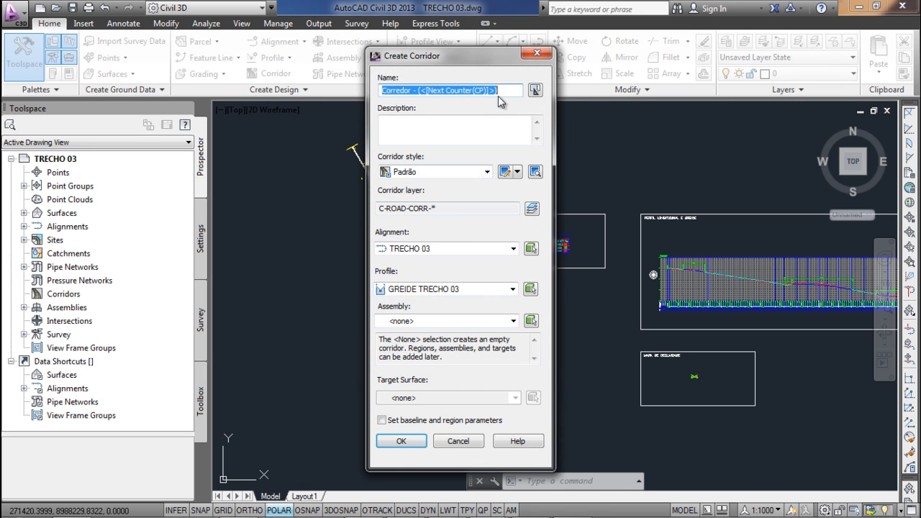
pyautogui.write('PISTA')
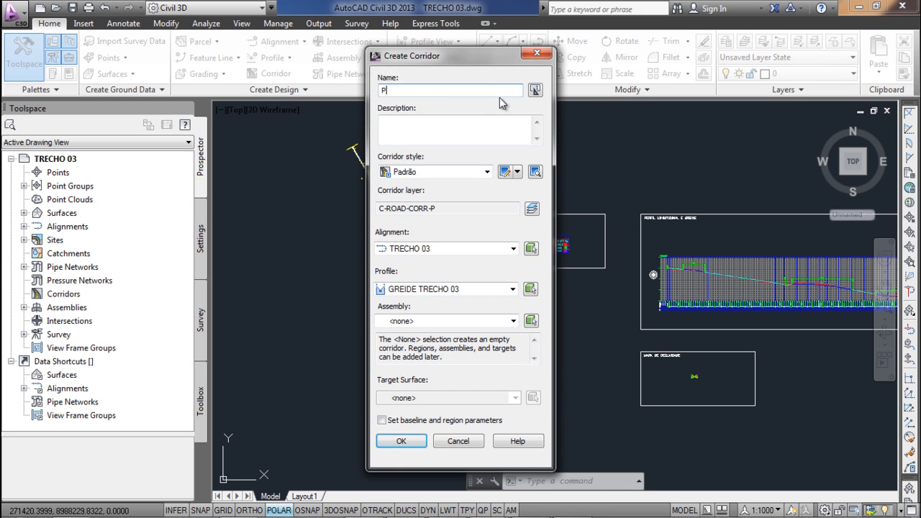
pyautogui.write('ECHO 03')
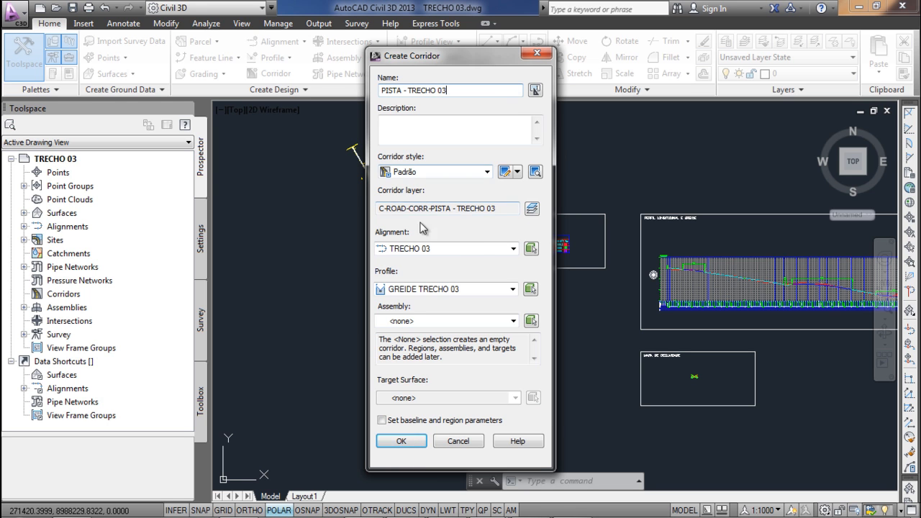
pyautogui.click(414, 321)
pyautogui.click(408, 347)
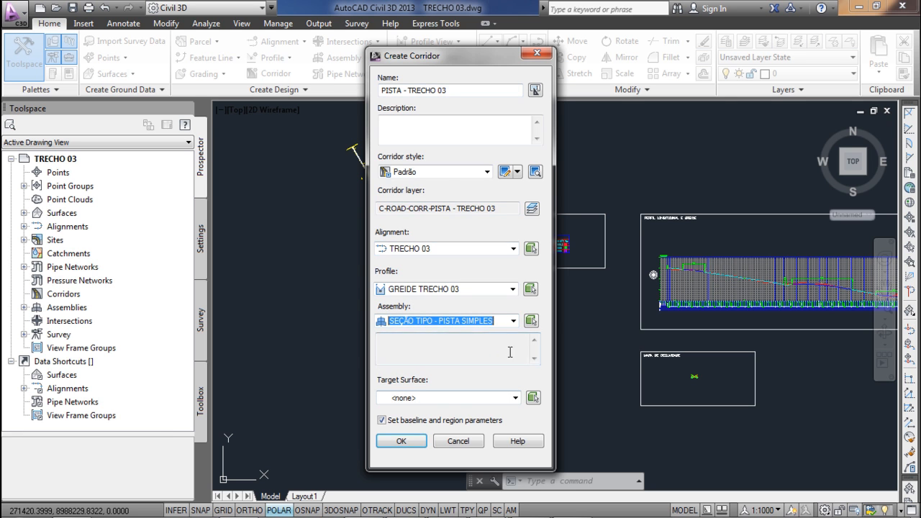
# Check the plan display settings of the Padrão corridor style
pyautogui.click(504, 171)
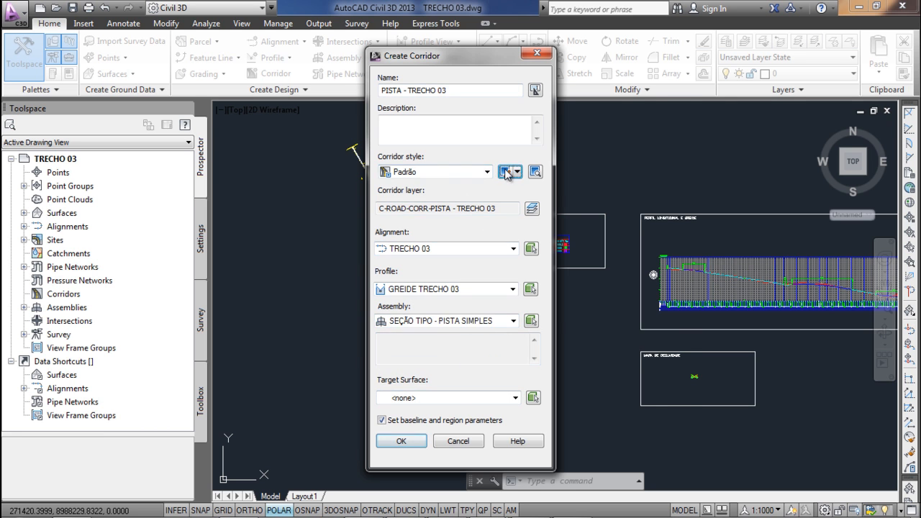
pyautogui.click(302, 130)
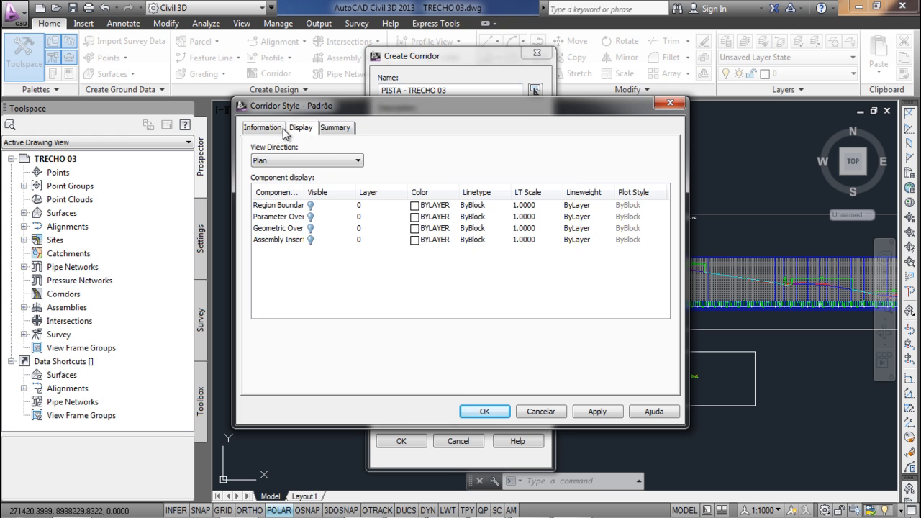
pyautogui.click(284, 130)
pyautogui.click(484, 412)
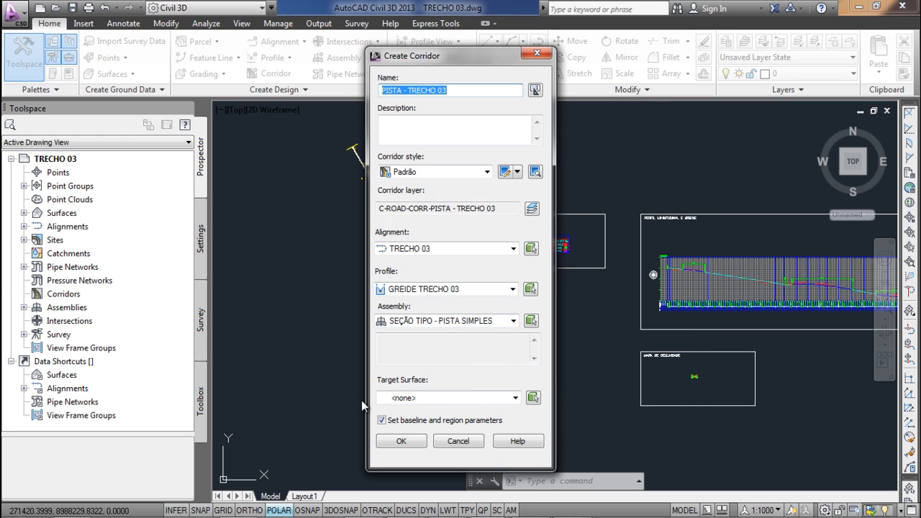
# Set the corridor's target surface to TRECHO 03 and review the assembly frequency of its region
pyautogui.click(450, 400)
pyautogui.click(424, 425)
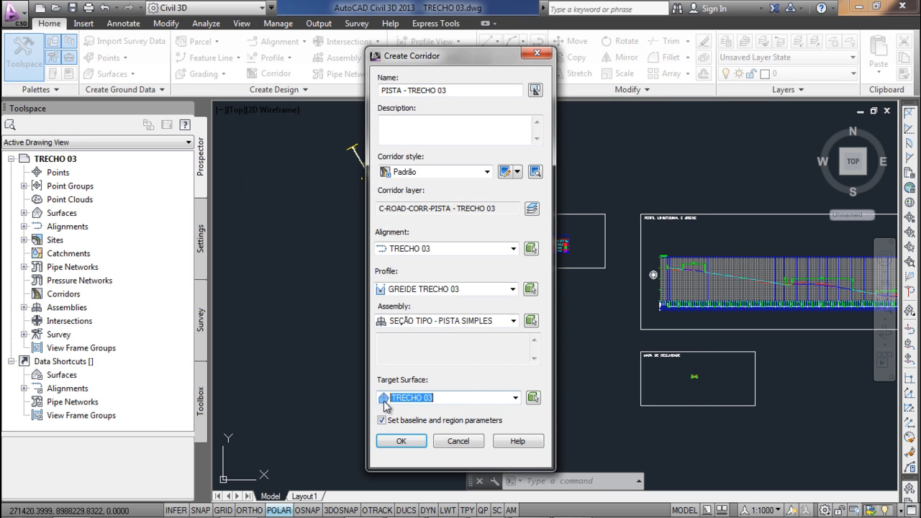
pyautogui.click(402, 441)
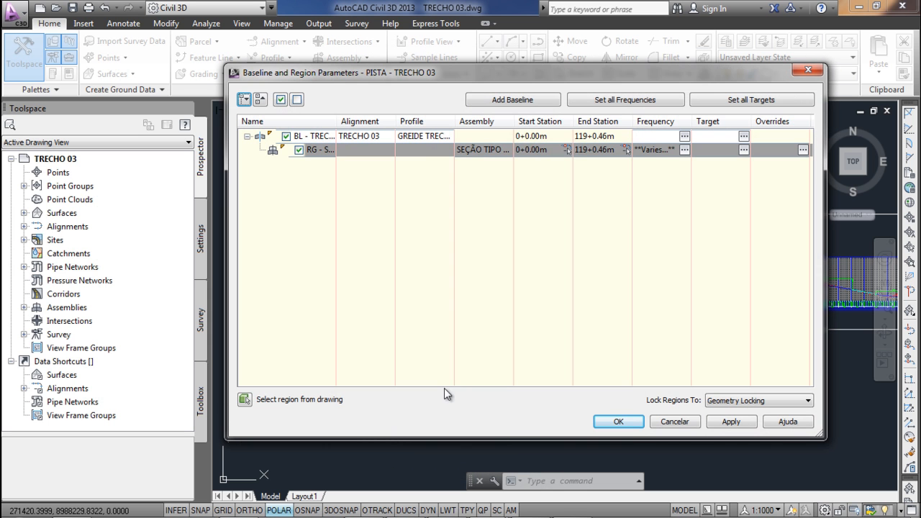
pyautogui.click(684, 150)
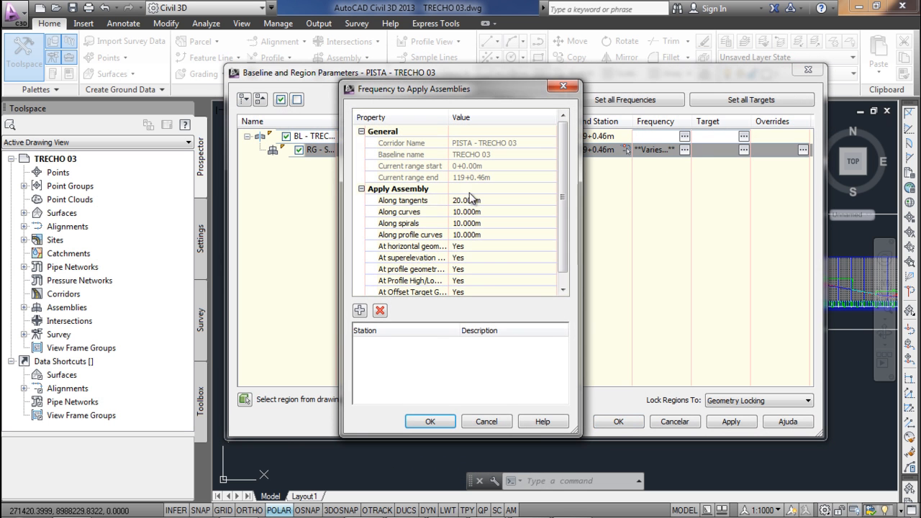
pyautogui.click(430, 421)
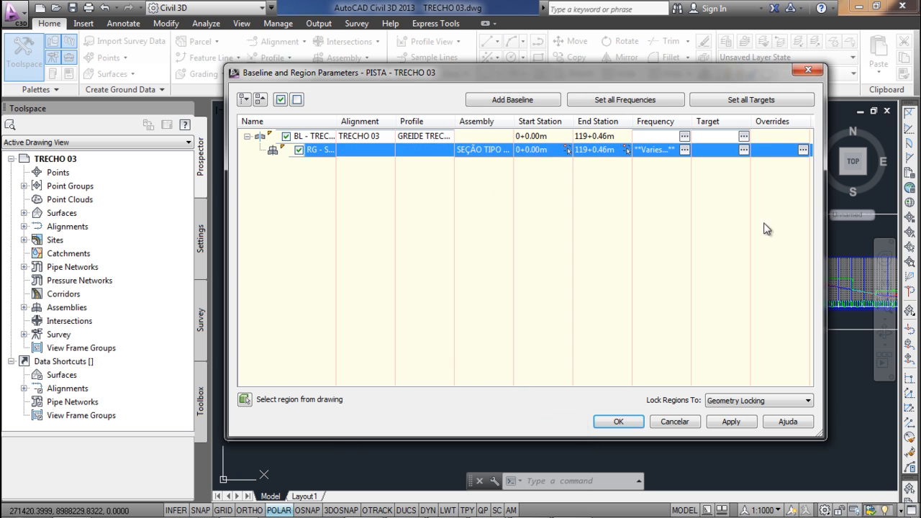
# Target the left LaneOutsideSuperWithWidening width to the SUPERLARGURA TRECHO 03 alignment, picking it in the drawing
pyautogui.click(744, 151)
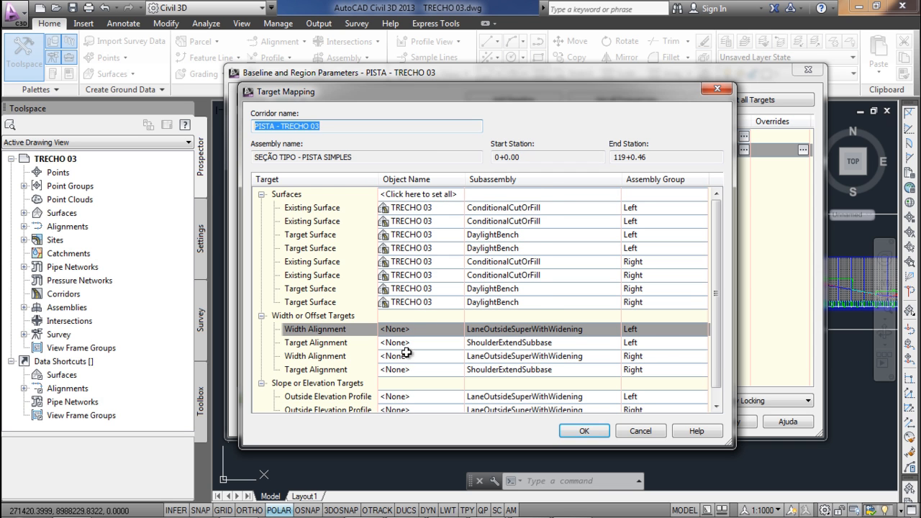
pyautogui.moveTo(717, 323); pyautogui.dragTo(717, 329)
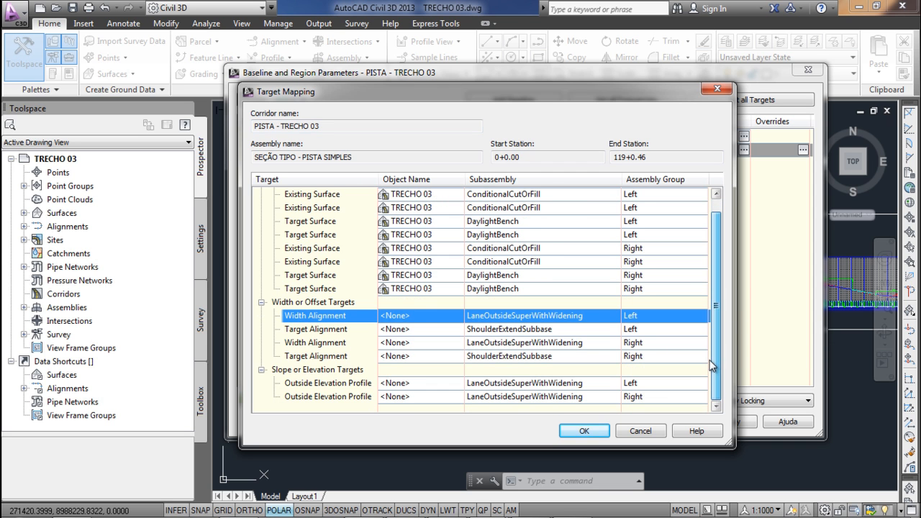
pyautogui.click(418, 318)
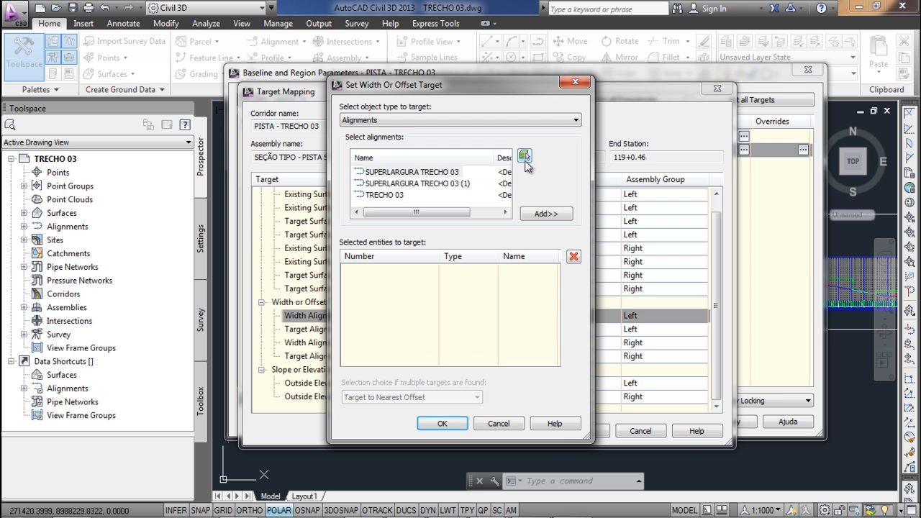
pyautogui.click(524, 156)
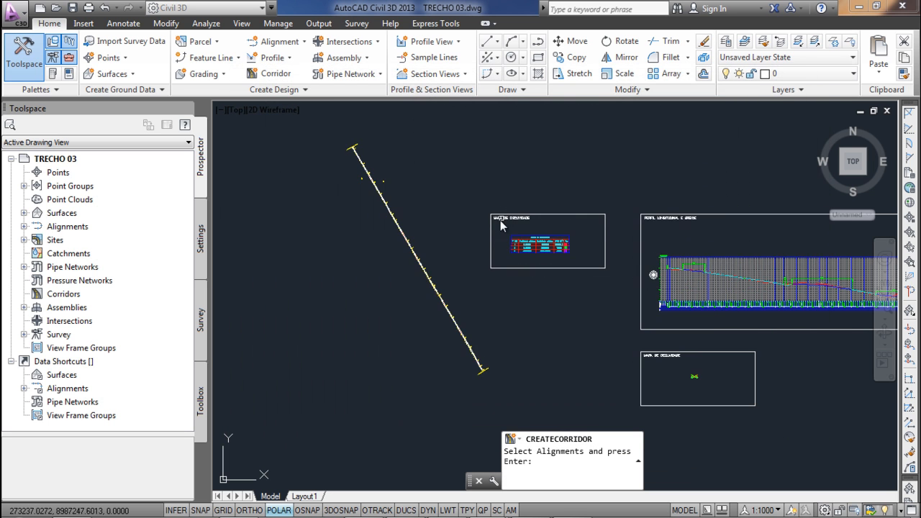
pyautogui.scroll(4, 370, 189)
pyautogui.scroll(3, 383, 162)
pyautogui.moveTo(353, 168); pyautogui.dragTo(411, 297, button='middle')
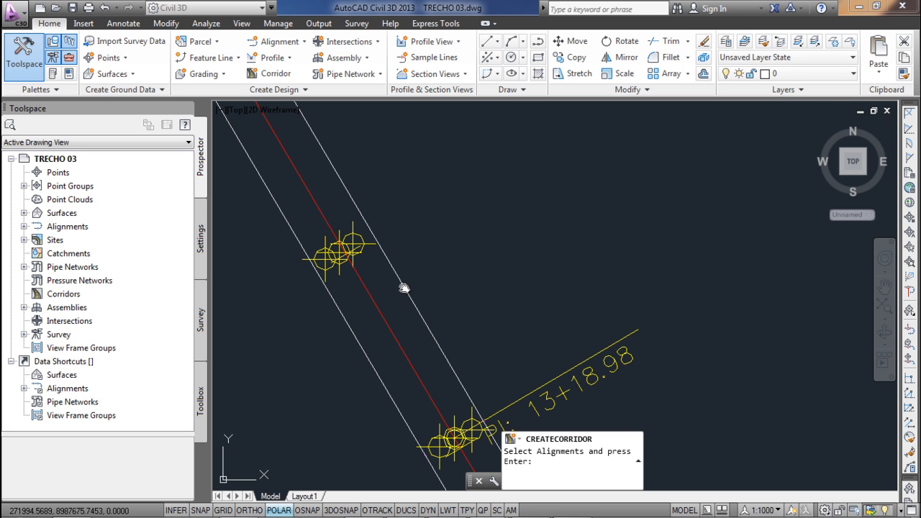
pyautogui.press('Return')
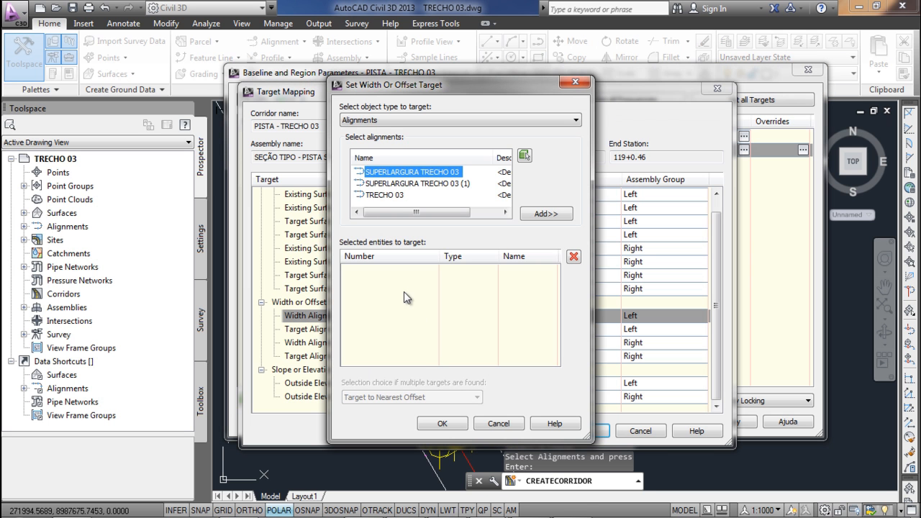
pyautogui.click(541, 214)
pyautogui.click(442, 423)
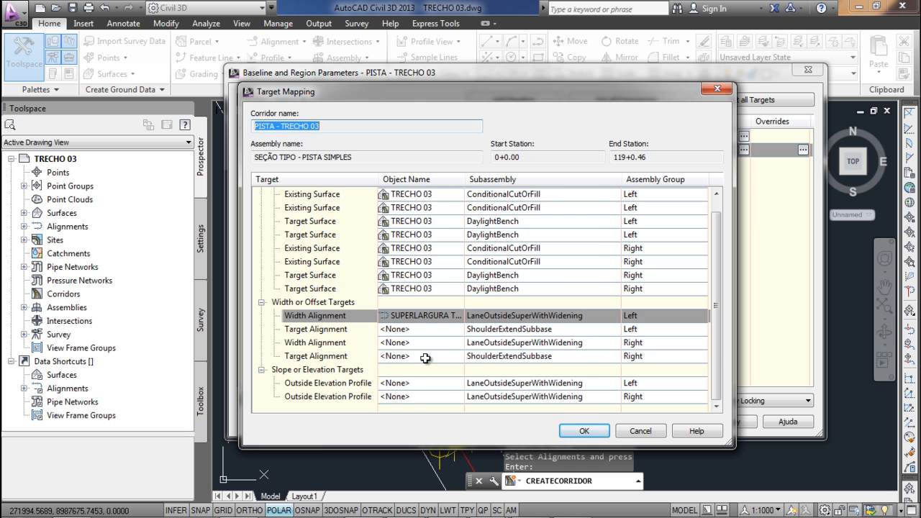
# Target the right ShoulderExtendSubbase to the alignment SUPERLARGURA TRECHO 03 (1) and rebuild the corridor
pyautogui.click(425, 358)
pyautogui.click(527, 156)
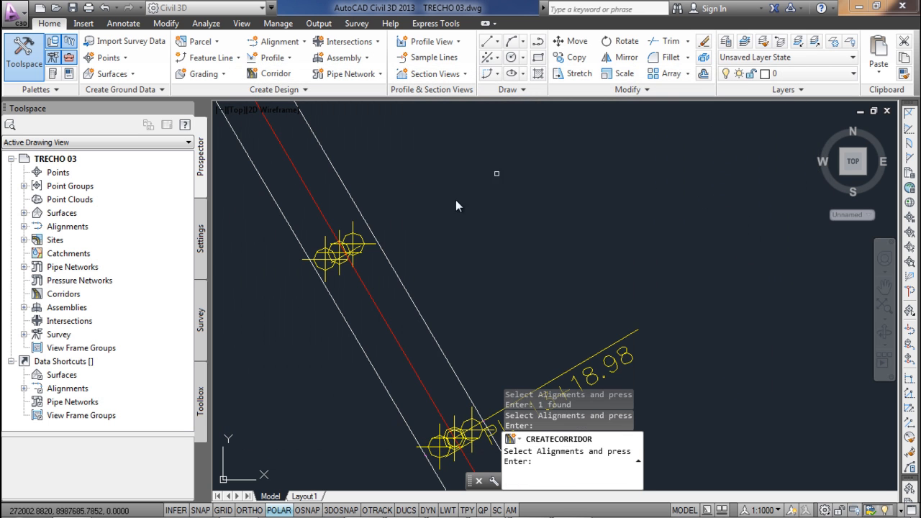
pyautogui.press('Return')
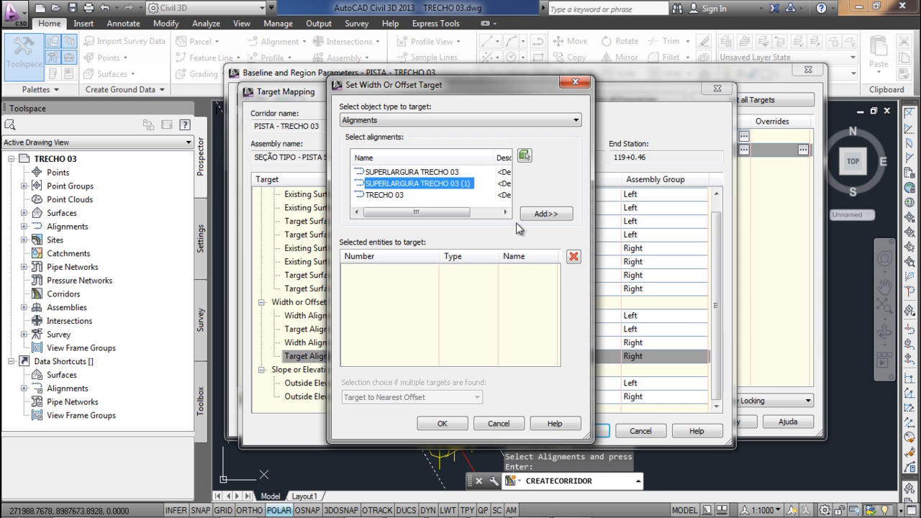
pyautogui.click(444, 424)
pyautogui.click(582, 431)
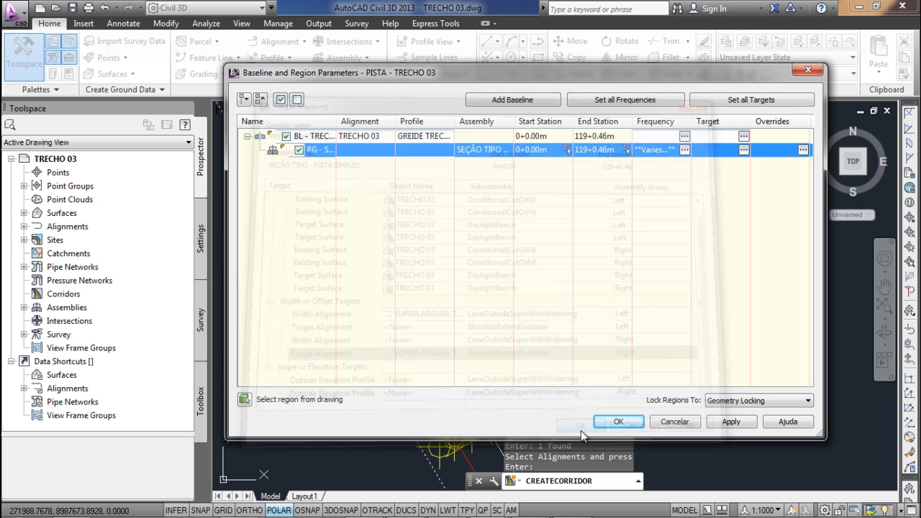
pyautogui.click(620, 423)
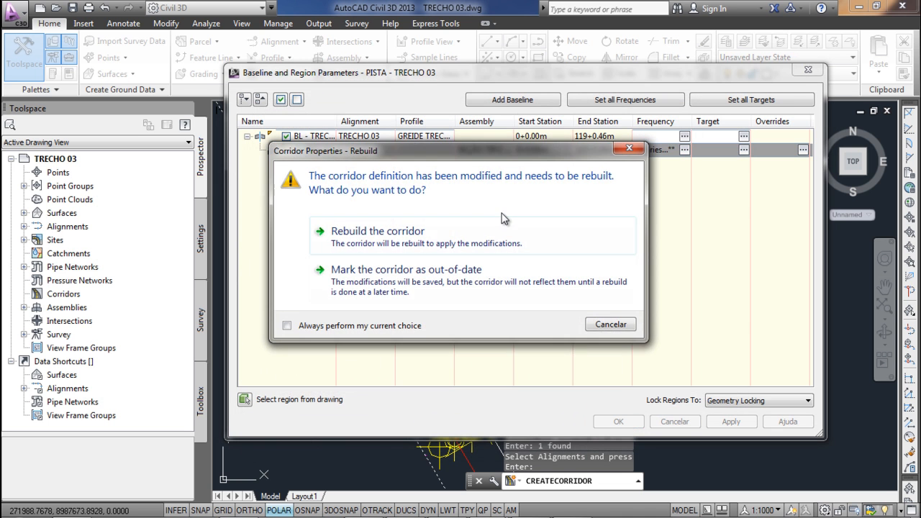
pyautogui.click(487, 243)
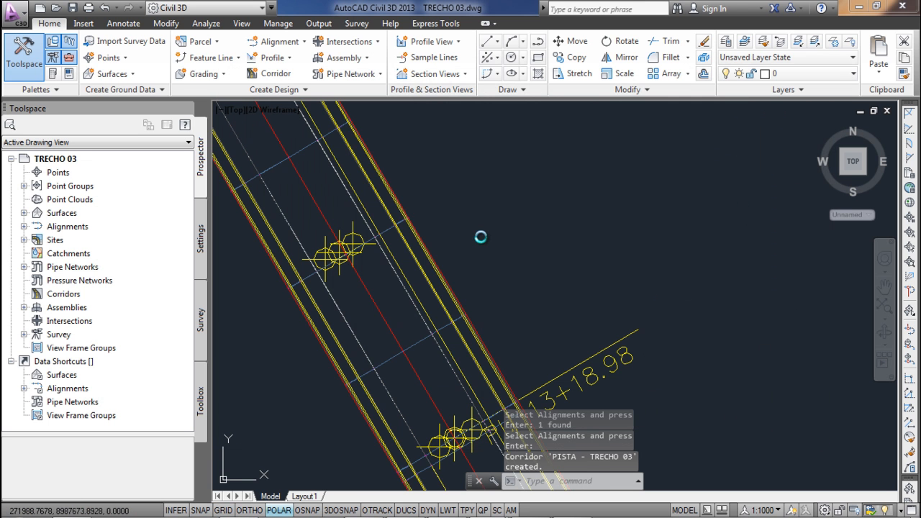
# Examine the new corridor in plan along the alignment, including the widening lines and the cut and fill transitions
pyautogui.scroll(-6, 439, 208)
pyautogui.moveTo(524, 363); pyautogui.dragTo(369, 192, button='middle')
pyautogui.scroll(-3, 369, 191)
pyautogui.moveTo(452, 352); pyautogui.dragTo(451, 348, button='middle')
pyautogui.scroll(3, 450, 350)
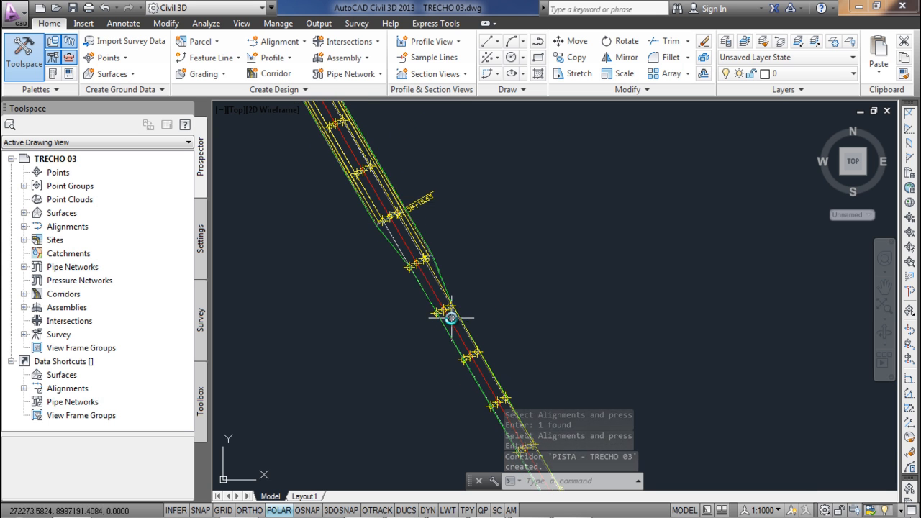
pyautogui.moveTo(448, 314)
pyautogui.mouseDown(button='middle')
pyautogui.moveTo(504, 374)
pyautogui.moveTo(353, 140)
pyautogui.moveTo(478, 386)
pyautogui.moveTo(362, 172)
pyautogui.mouseUp(button='middle')
pyautogui.scroll(5, 427, 262)
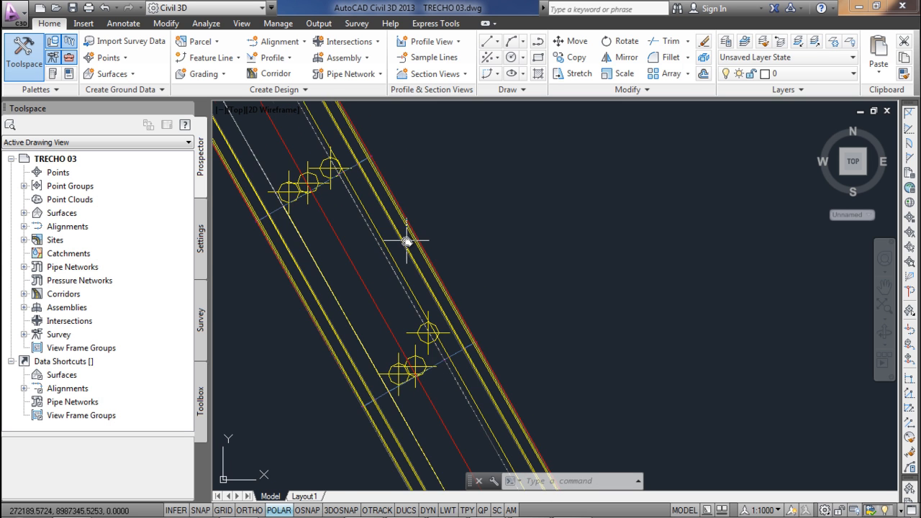
pyautogui.scroll(-4, 500, 374)
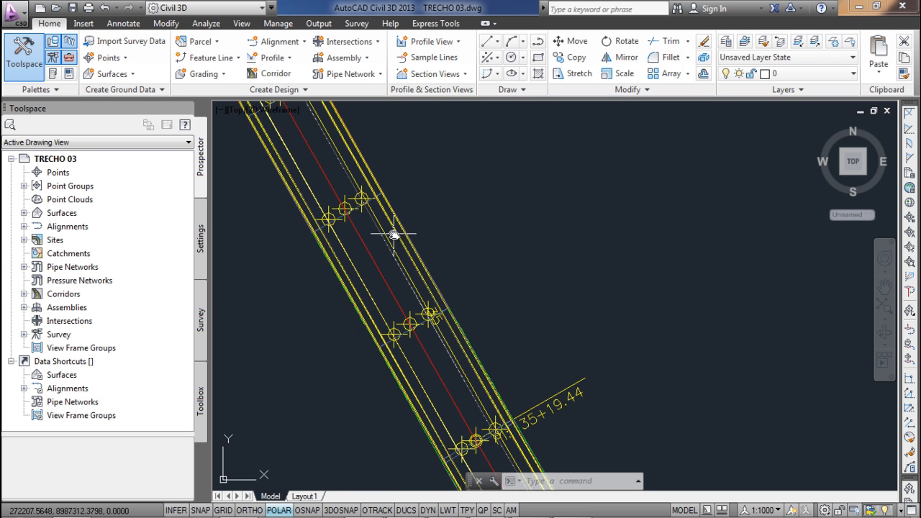
pyautogui.scroll(4, 368, 196)
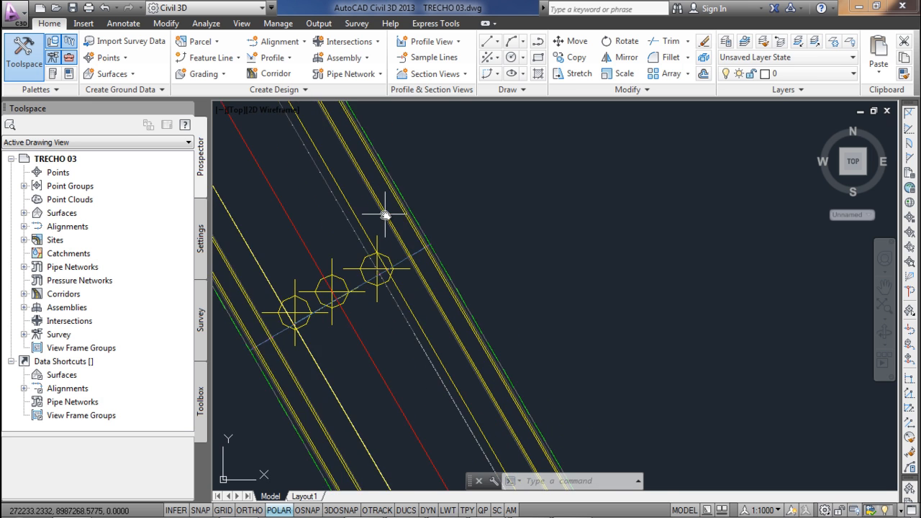
pyautogui.scroll(-2, 384, 215)
pyautogui.moveTo(473, 355); pyautogui.dragTo(329, 88, button='middle')
pyautogui.moveTo(489, 441)
pyautogui.mouseDown(button='middle')
pyautogui.moveTo(372, 211)
pyautogui.moveTo(358, 163)
pyautogui.mouseUp(button='middle')
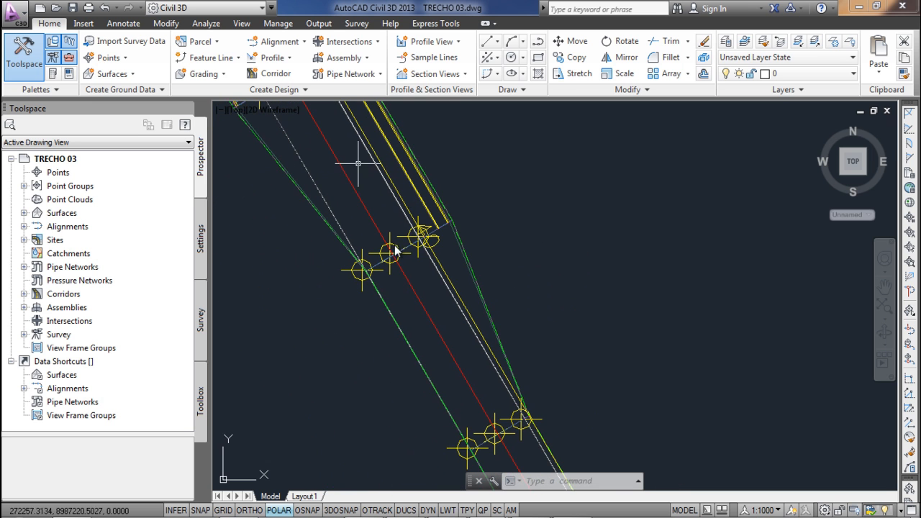
pyautogui.moveTo(476, 378)
pyautogui.mouseDown(button='middle')
pyautogui.moveTo(544, 464)
pyautogui.moveTo(331, 145)
pyautogui.mouseUp(button='middle')
pyautogui.scroll(-2, 332, 144)
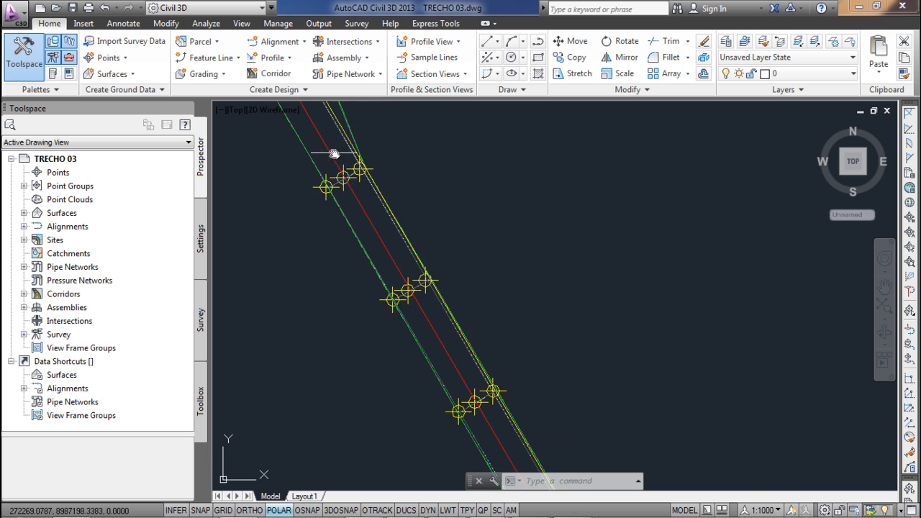
pyautogui.moveTo(471, 387); pyautogui.dragTo(333, 192, button='middle')
pyautogui.scroll(4, 425, 348)
pyautogui.scroll(-2, 433, 353)
pyautogui.moveTo(517, 452)
pyautogui.mouseDown(button='middle')
pyautogui.moveTo(305, 108)
pyautogui.moveTo(303, 82)
pyautogui.mouseUp(button='middle')
pyautogui.scroll(-3, 372, 209)
pyautogui.scroll(2, 434, 356)
pyautogui.moveTo(501, 419)
pyautogui.mouseDown(button='middle')
pyautogui.moveTo(362, 275)
pyautogui.moveTo(487, 411)
pyautogui.mouseUp(button='middle')
# Set the code set style of the corridor PISTA - TRECHO 03 to PAVIMENTAÇÃO-RODOVIA
pyautogui.click(439, 312)
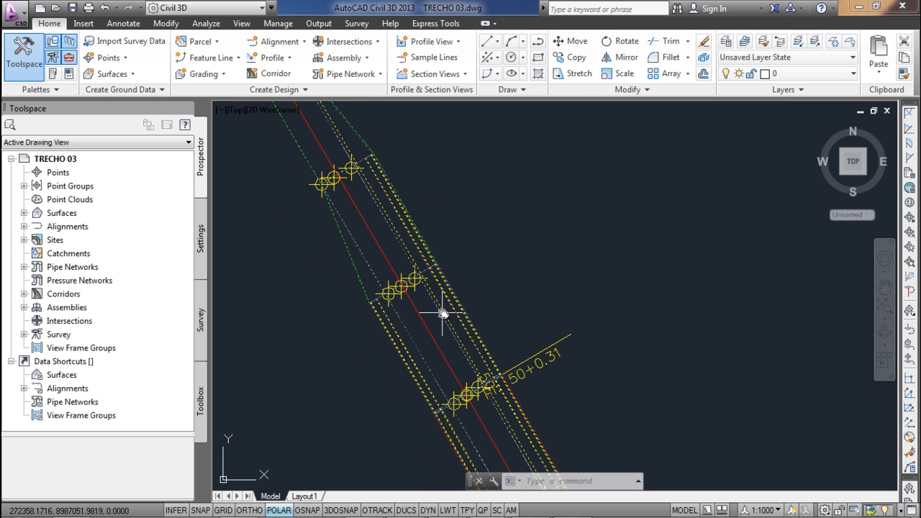
pyautogui.rightClick(444, 320)
pyautogui.click(527, 170)
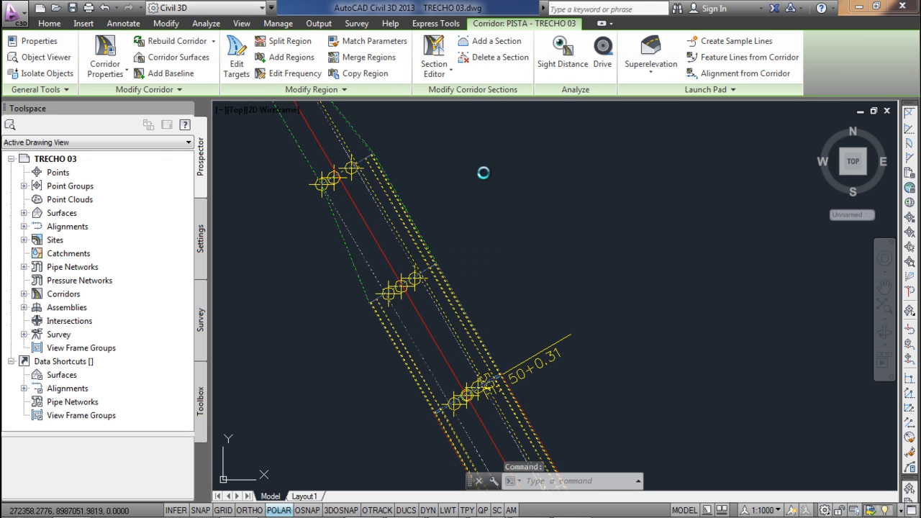
pyautogui.click(336, 95)
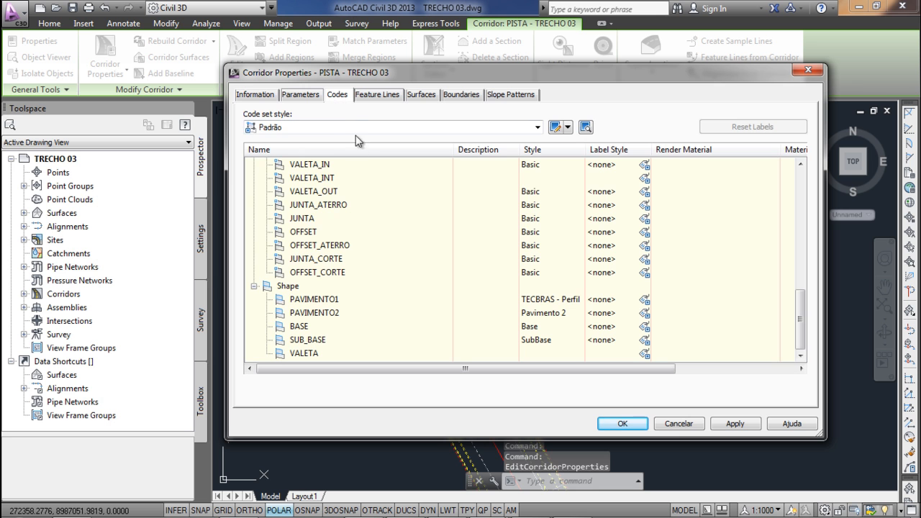
pyautogui.click(335, 129)
pyautogui.click(309, 219)
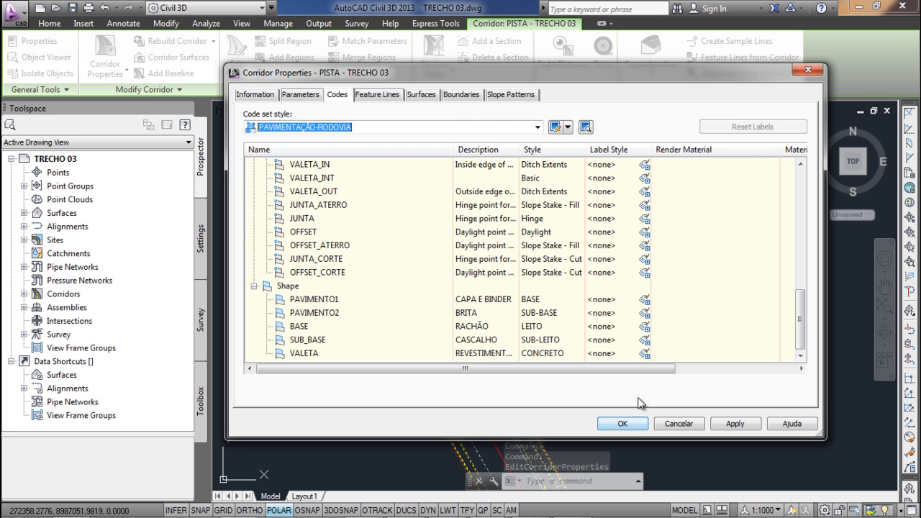
# In the code set style, turn on the shape border and area fill of PAVIMENTO1's BASE style for the Model view and apply the changes
pyautogui.click(568, 135)
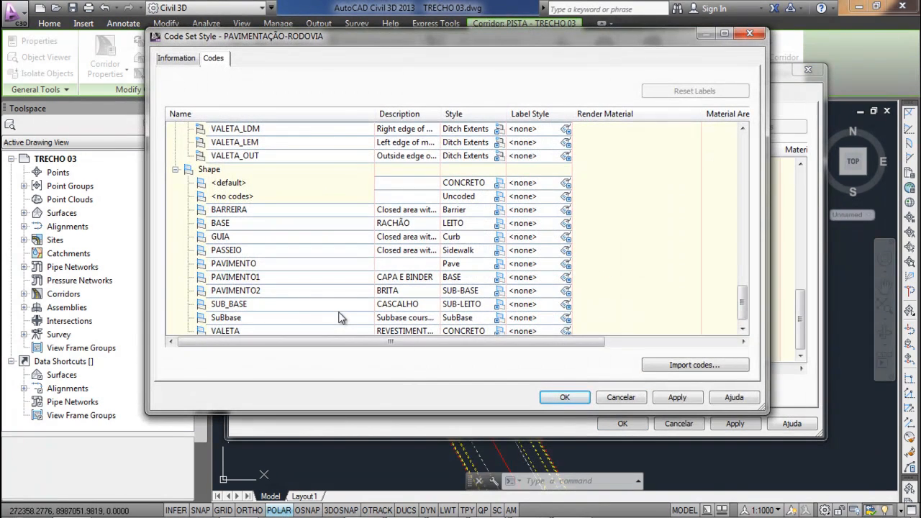
pyautogui.click(237, 291)
pyautogui.scroll(-1, 237, 292)
pyautogui.click(264, 263)
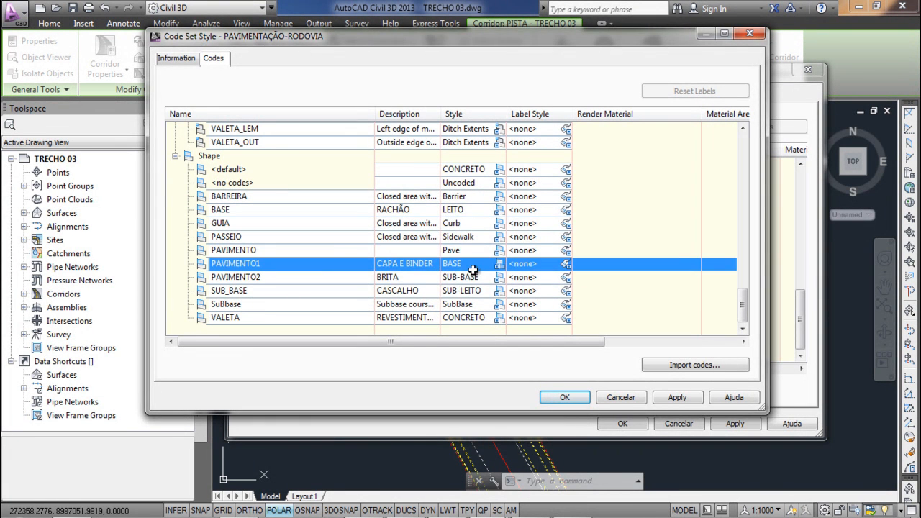
pyautogui.click(499, 264)
pyautogui.click(506, 246)
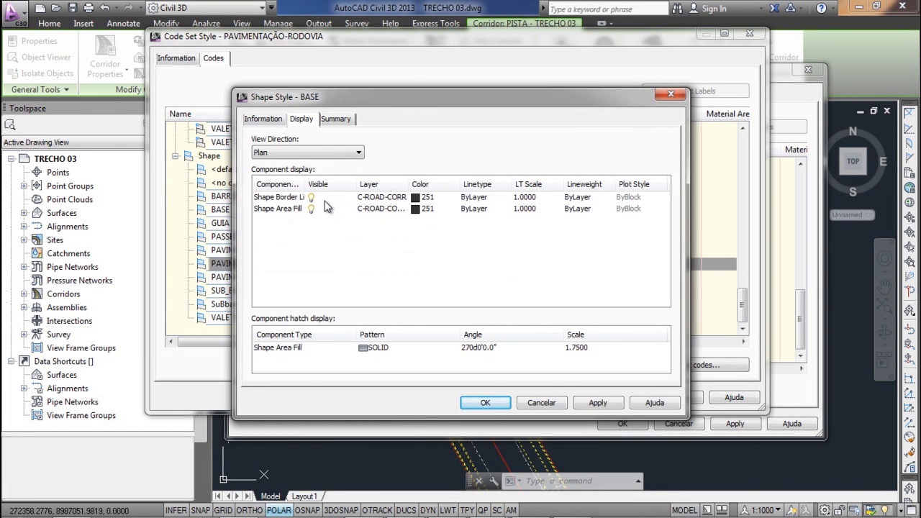
pyautogui.click(310, 153)
pyautogui.click(264, 182)
pyautogui.click(308, 153)
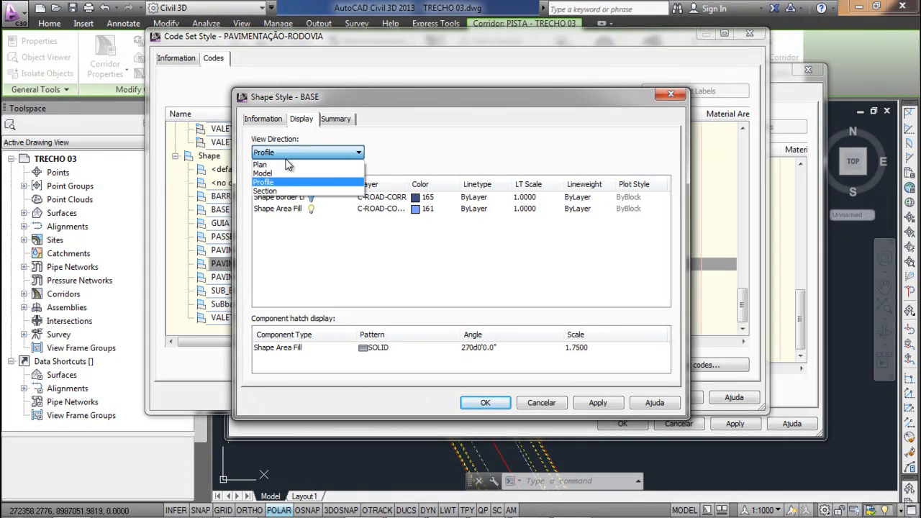
pyautogui.click(282, 175)
pyautogui.click(313, 198)
pyautogui.click(310, 209)
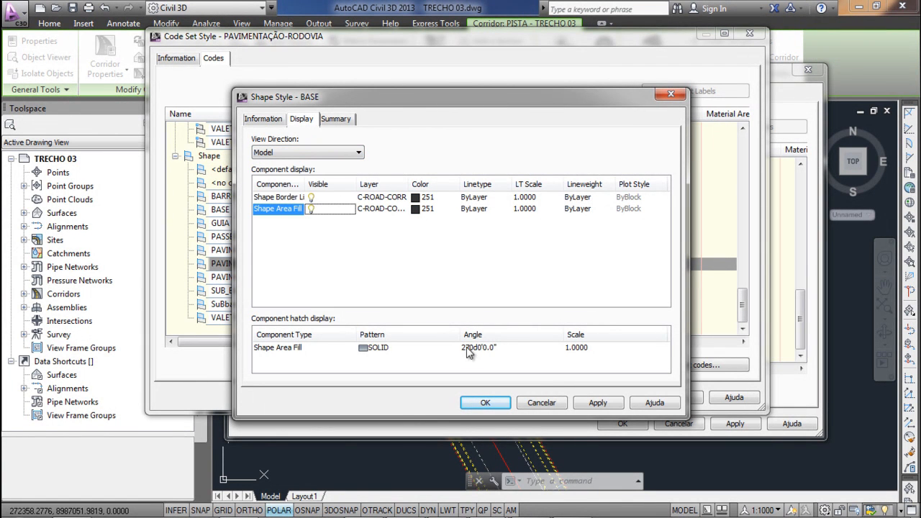
pyautogui.click(485, 404)
pyautogui.click(403, 272)
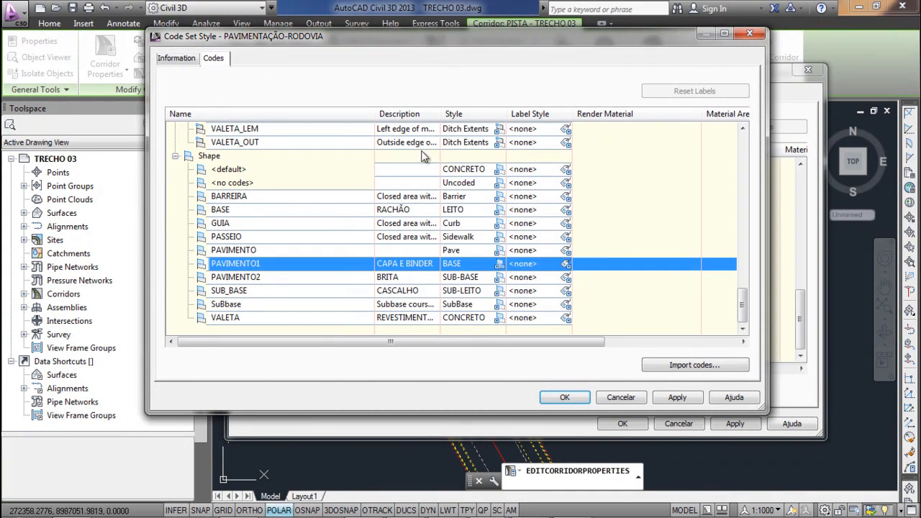
pyautogui.click(563, 397)
pyautogui.click(613, 479)
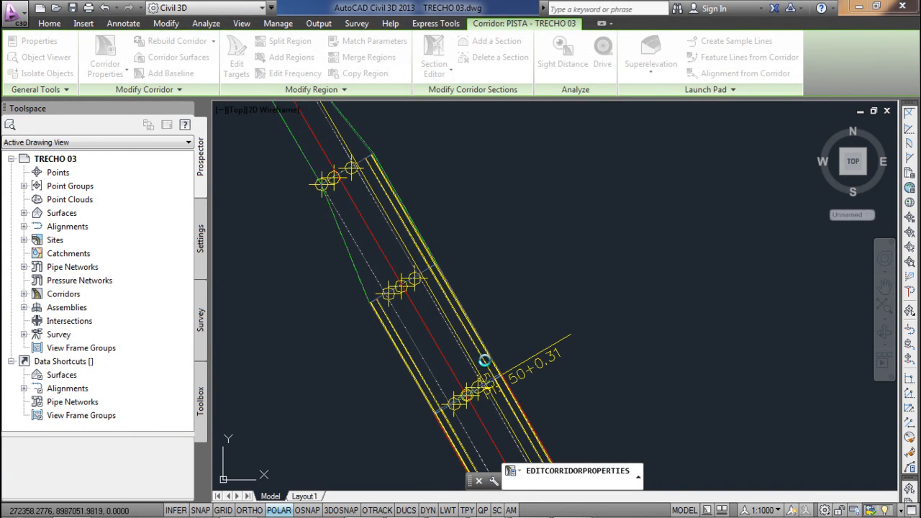
# Save the TRECHO 03 drawing
pyautogui.scroll(-5, 478, 325)
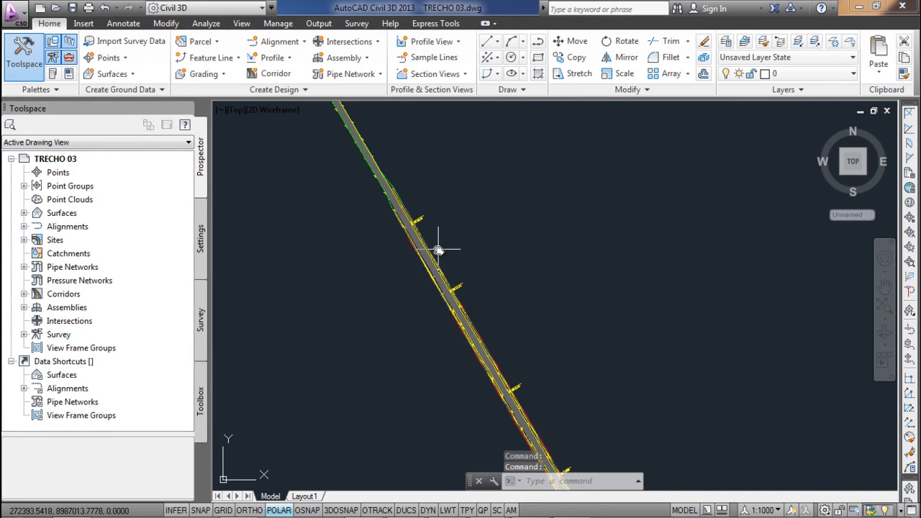
pyautogui.scroll(-2, 438, 250)
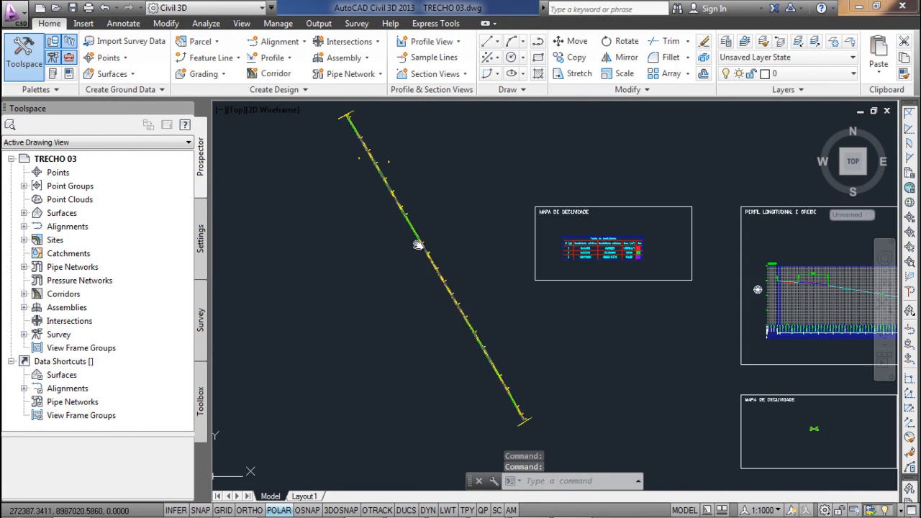
pyautogui.click(72, 8)
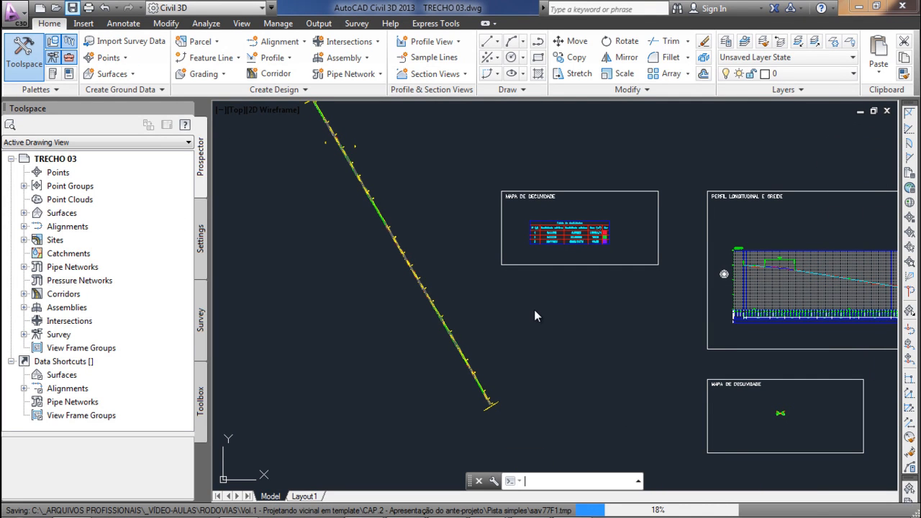
# Create a new corridor surface in the properties of the corridor PISTA - TRECHO 03
pyautogui.scroll(4, 429, 304)
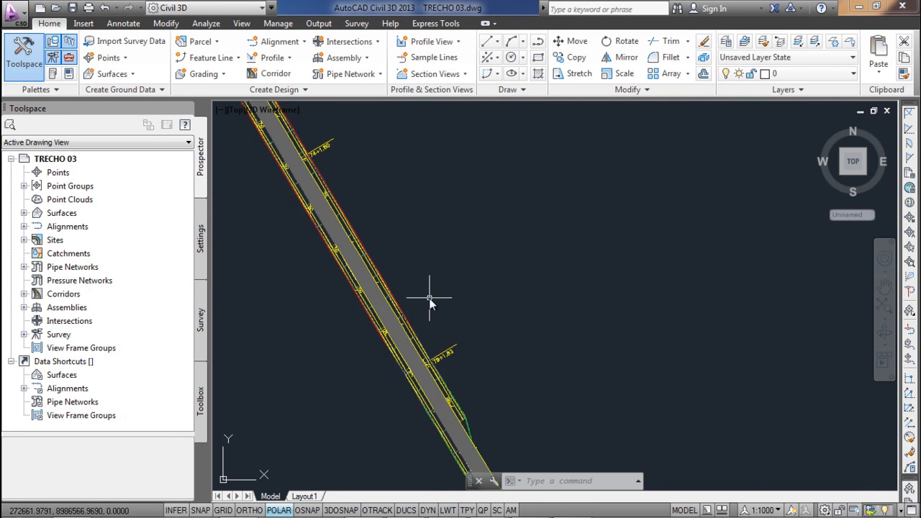
pyautogui.scroll(2, 429, 303)
pyautogui.click(403, 326)
pyautogui.rightClick(403, 322)
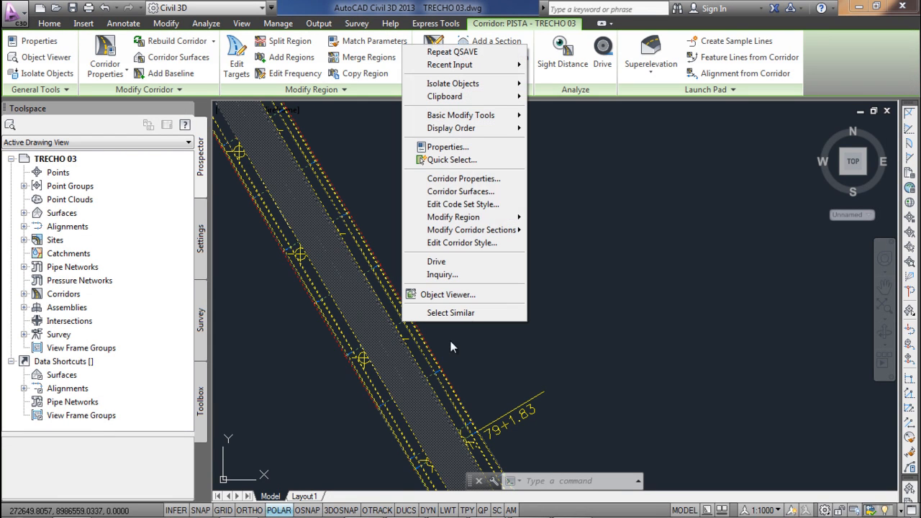
pyautogui.click(484, 179)
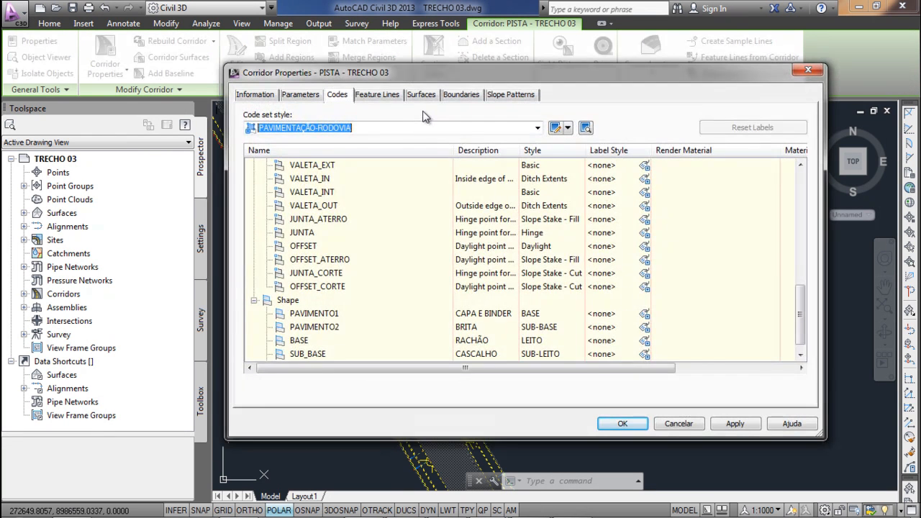
pyautogui.click(423, 97)
pyautogui.click(251, 141)
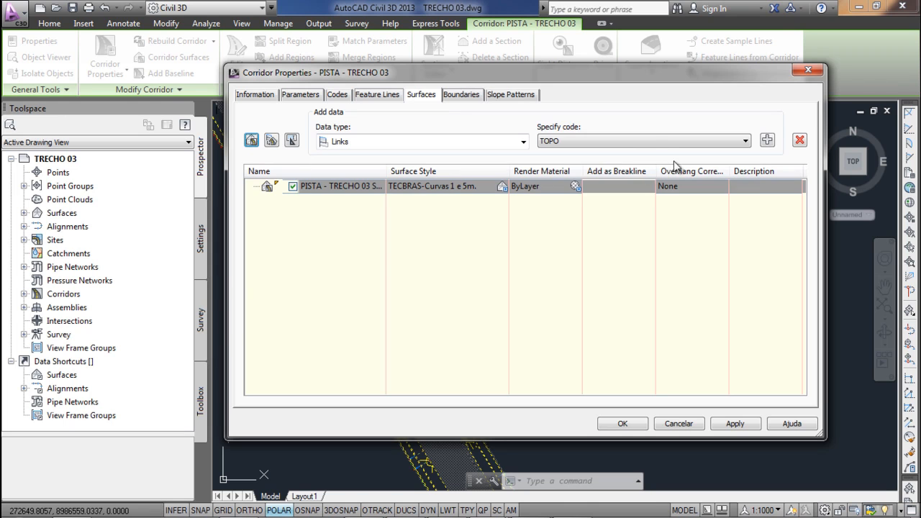
# Add the DATUM links to the corridor surface, set its overhang correction to Bottom Links and rebuild the corridor
pyautogui.click(612, 148)
pyautogui.click(589, 192)
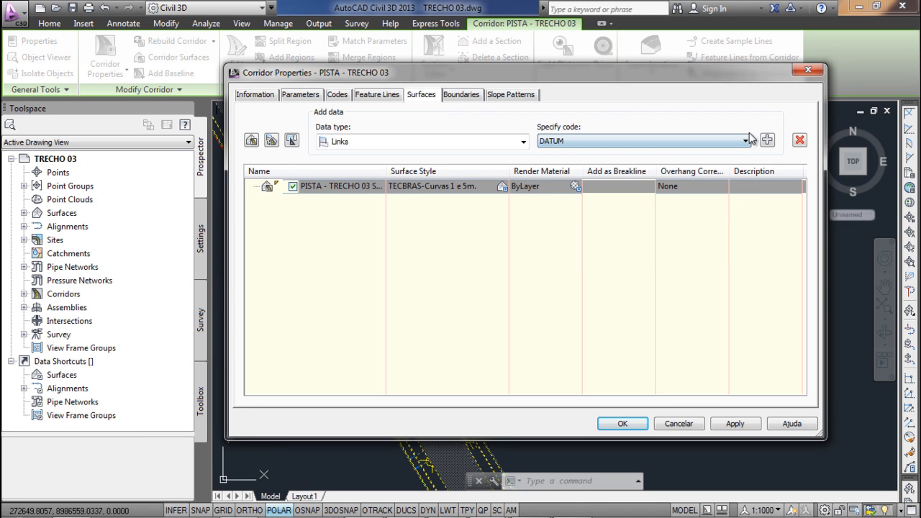
pyautogui.click(768, 140)
pyautogui.click(697, 186)
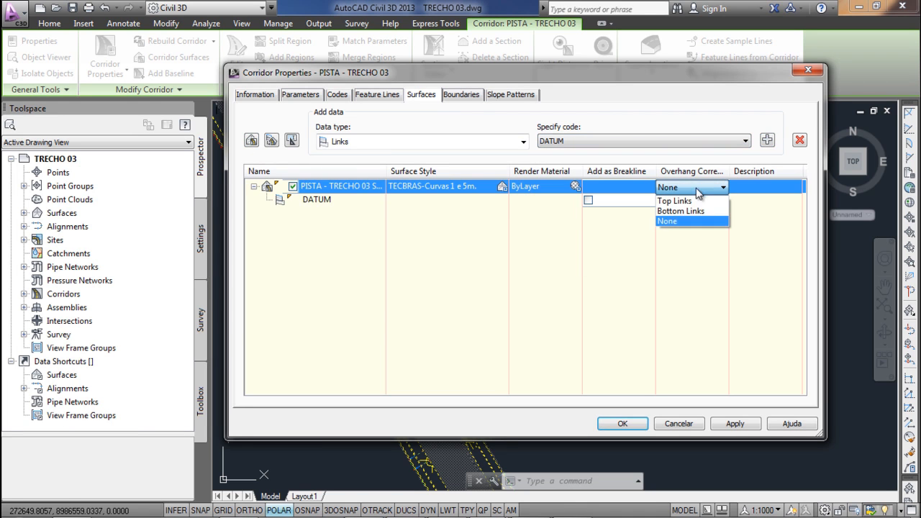
pyautogui.click(676, 210)
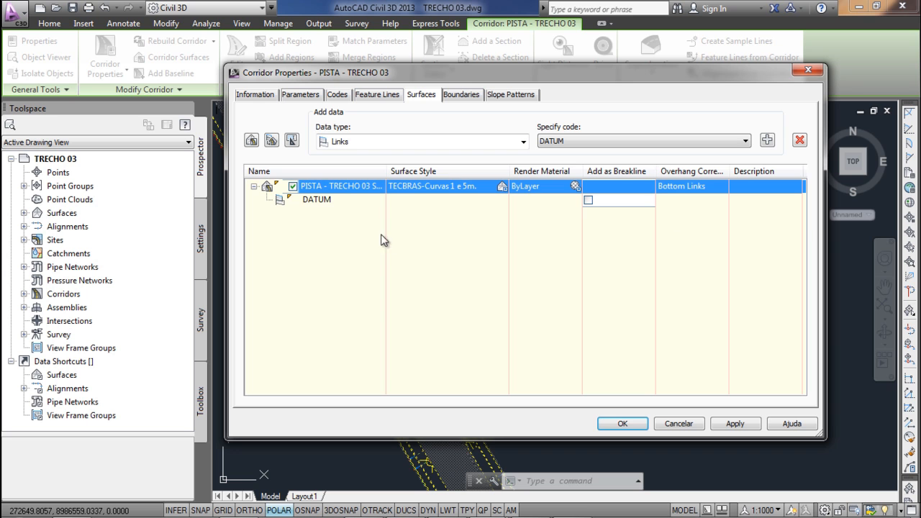
pyautogui.click(618, 425)
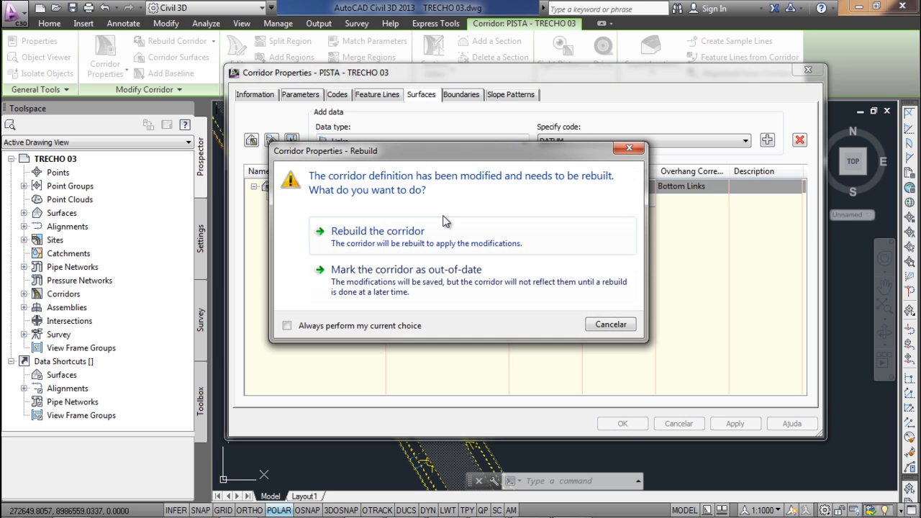
pyautogui.click(430, 233)
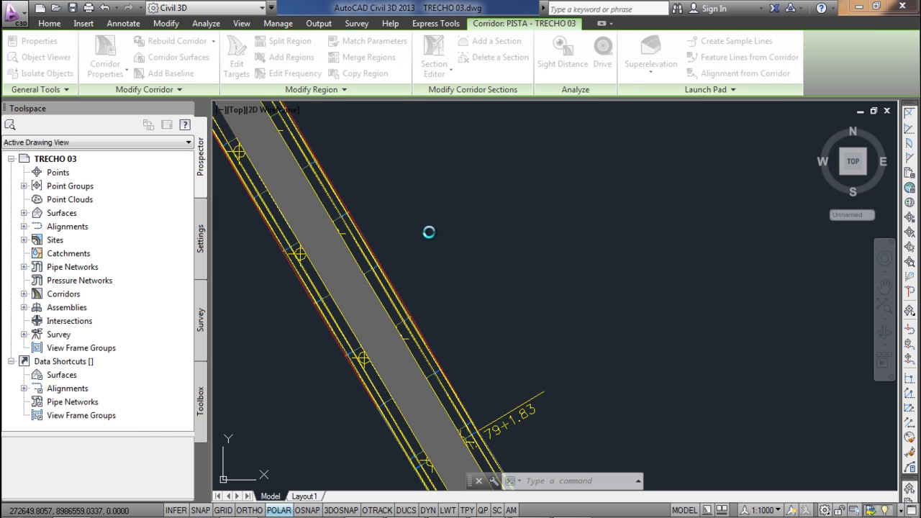
# Show the new corridor surface in the Object Viewer and orbit it to a tilted 3D view
pyautogui.scroll(-4, 427, 237)
pyautogui.scroll(2, 410, 249)
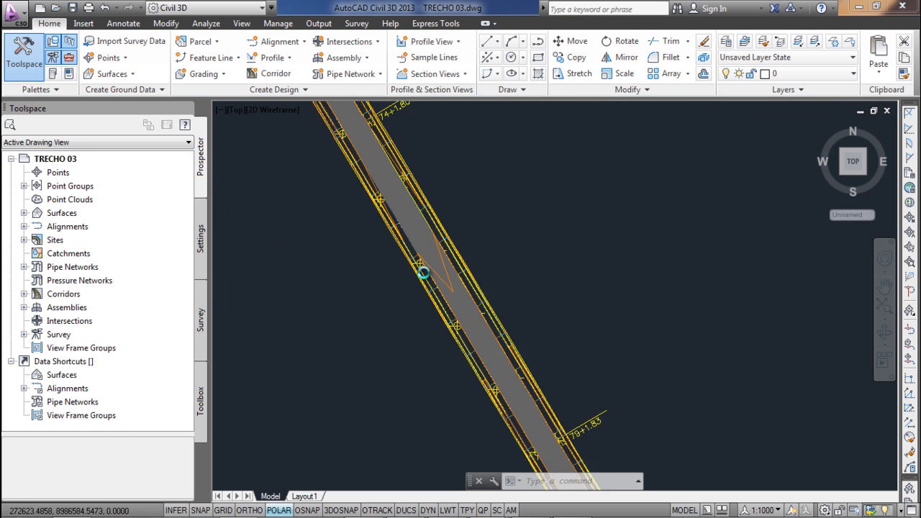
pyautogui.scroll(1, 423, 272)
pyautogui.click(428, 255)
pyautogui.scroll(-3, 428, 254)
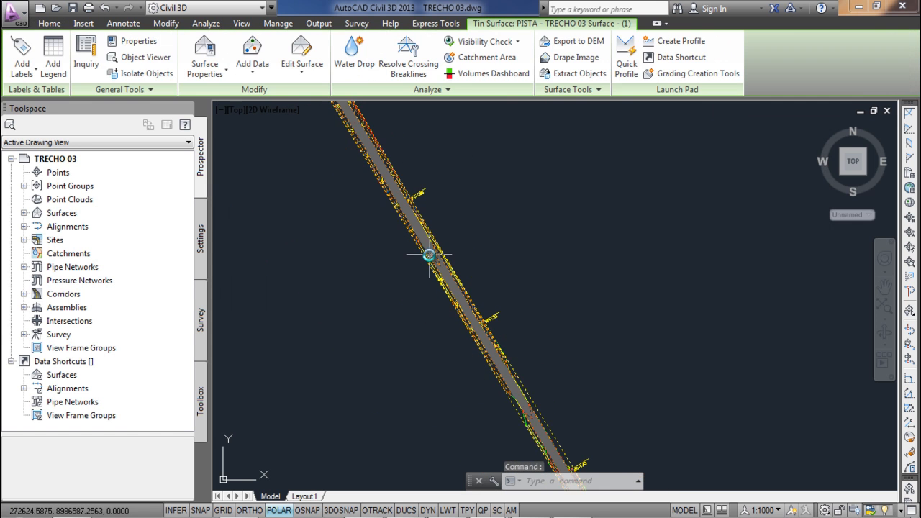
pyautogui.rightClick(428, 254)
pyautogui.click(468, 442)
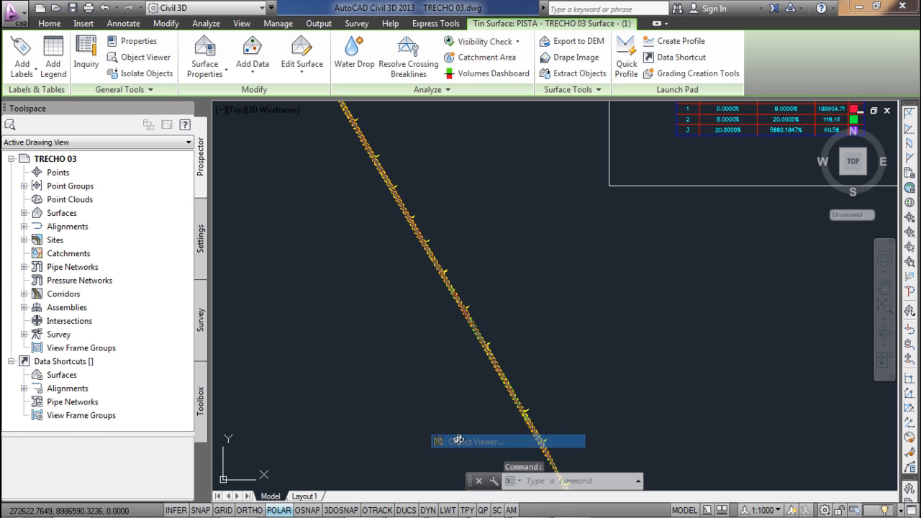
pyautogui.moveTo(448, 430); pyautogui.dragTo(417, 203)
# Examine the 3D corridor surface up close, including the side ditches and the cut and fill transitions along the road
pyautogui.scroll(5, 448, 280)
pyautogui.scroll(-4, 440, 328)
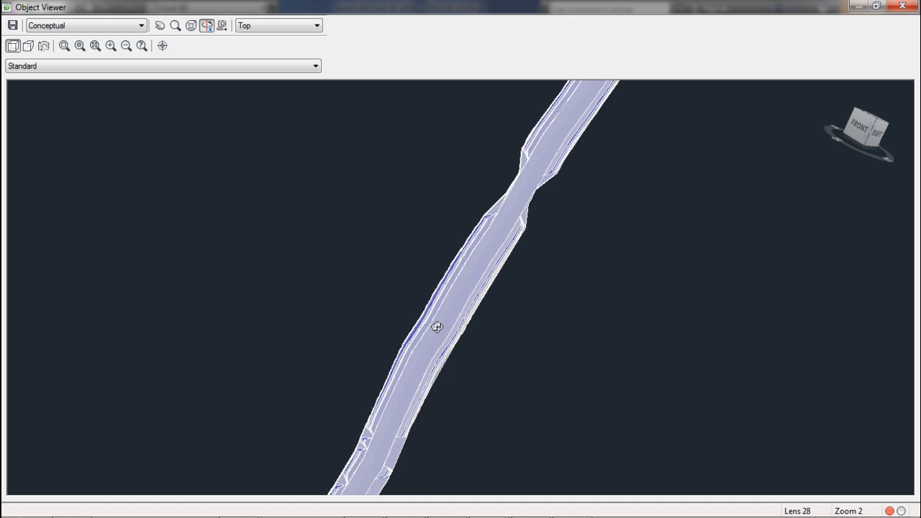
pyautogui.scroll(4, 438, 329)
pyautogui.scroll(1, 438, 331)
pyautogui.scroll(-3, 486, 289)
pyautogui.scroll(2, 489, 276)
pyautogui.scroll(1, 508, 292)
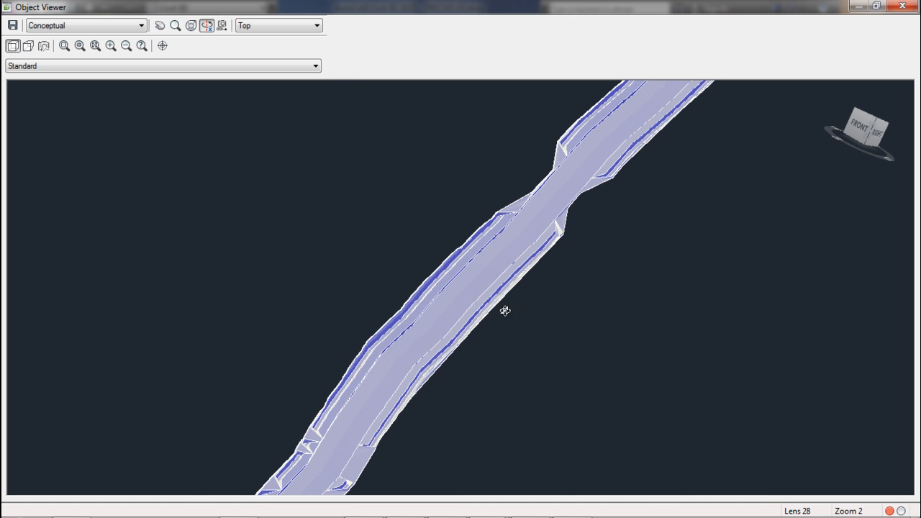
pyautogui.moveTo(480, 351); pyautogui.dragTo(573, 185, button='middle')
pyautogui.scroll(3, 458, 281)
pyautogui.scroll(-2, 468, 276)
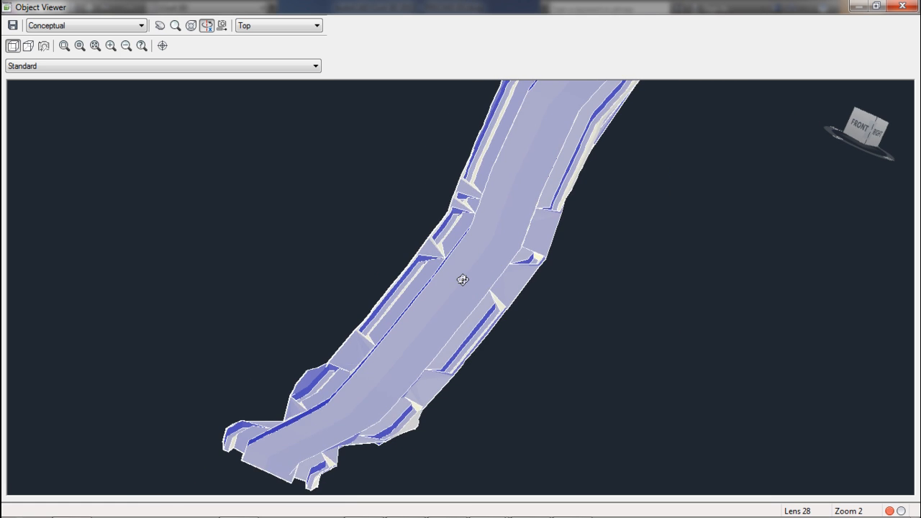
pyautogui.scroll(2, 457, 279)
pyautogui.scroll(1, 407, 280)
pyautogui.scroll(1, 300, 281)
pyautogui.scroll(2, 429, 302)
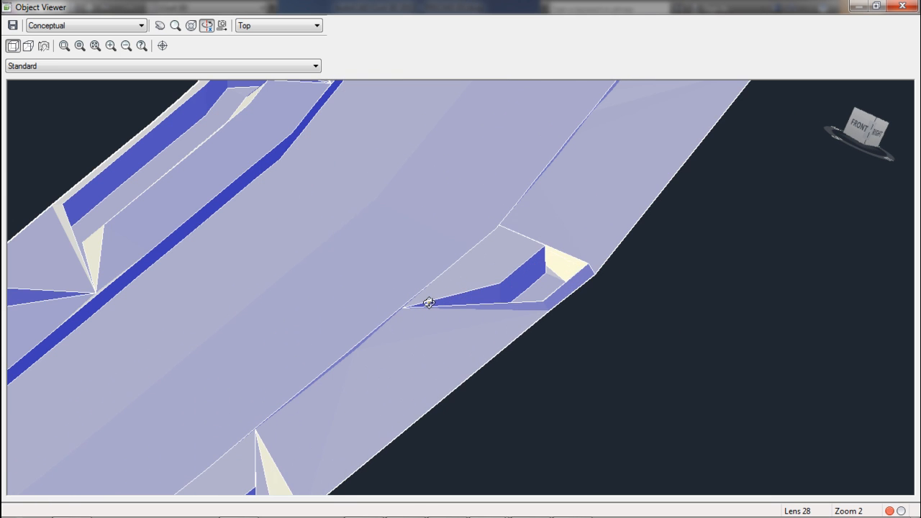
pyautogui.moveTo(516, 249); pyautogui.dragTo(432, 350, button='middle')
pyautogui.scroll(-2, 425, 353)
pyautogui.scroll(1, 447, 329)
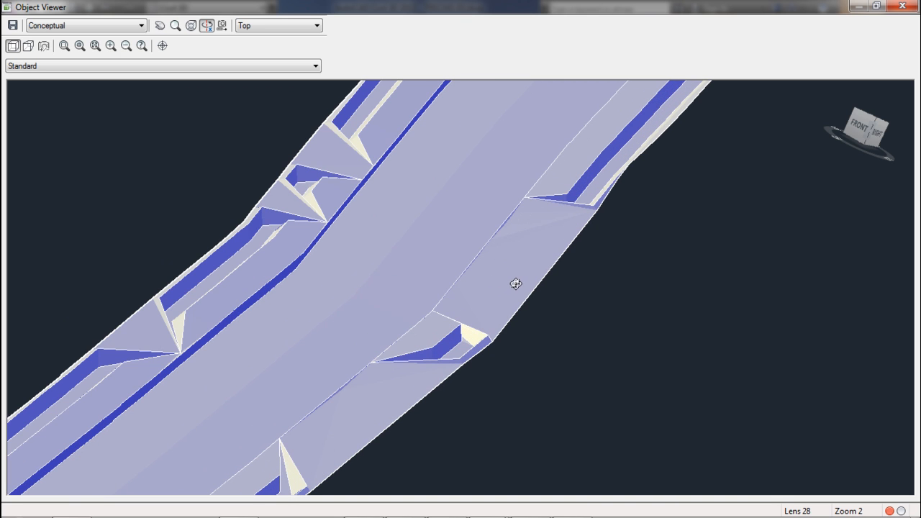
pyautogui.press('Escape')
# Change the surface style of PISTA - TRECHO 03 Surface - (1) to Triangles ONLY
pyautogui.scroll(-2, 482, 333)
pyautogui.scroll(4, 485, 370)
pyautogui.scroll(2, 489, 329)
pyautogui.scroll(3, 567, 363)
pyautogui.scroll(2, 505, 370)
pyautogui.scroll(2, 504, 369)
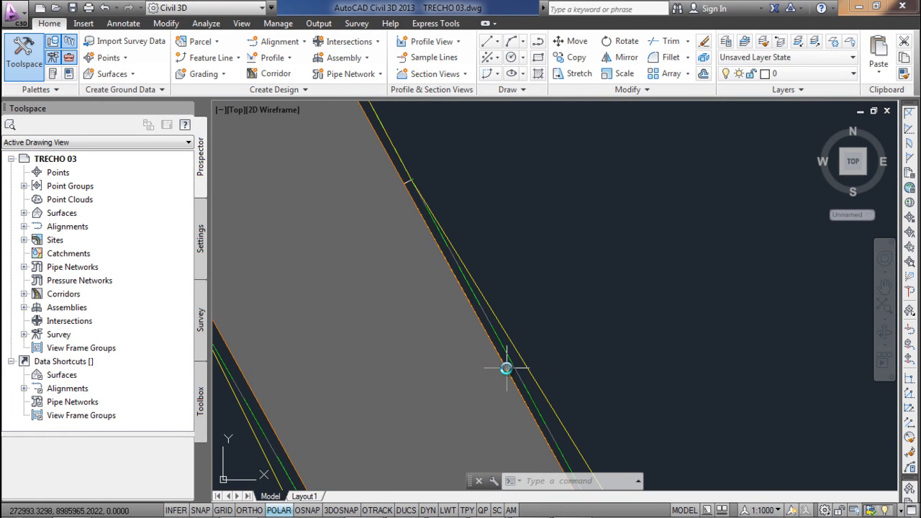
pyautogui.scroll(-4, 503, 369)
pyautogui.moveTo(504, 370)
pyautogui.mouseDown(button='middle')
pyautogui.moveTo(487, 353)
pyautogui.moveTo(488, 377)
pyautogui.moveTo(485, 359)
pyautogui.moveTo(473, 361)
pyautogui.mouseUp(button='middle')
pyautogui.scroll(4, 475, 342)
pyautogui.click(493, 386)
pyautogui.scroll(2, 494, 354)
pyautogui.rightClick(473, 361)
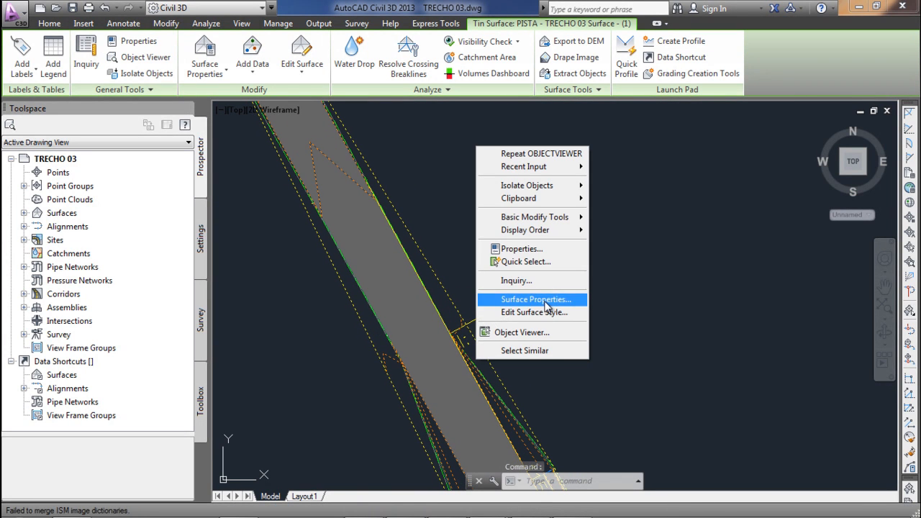
pyautogui.click(517, 300)
pyautogui.rightClick(391, 220)
pyautogui.click(448, 373)
pyautogui.click(502, 242)
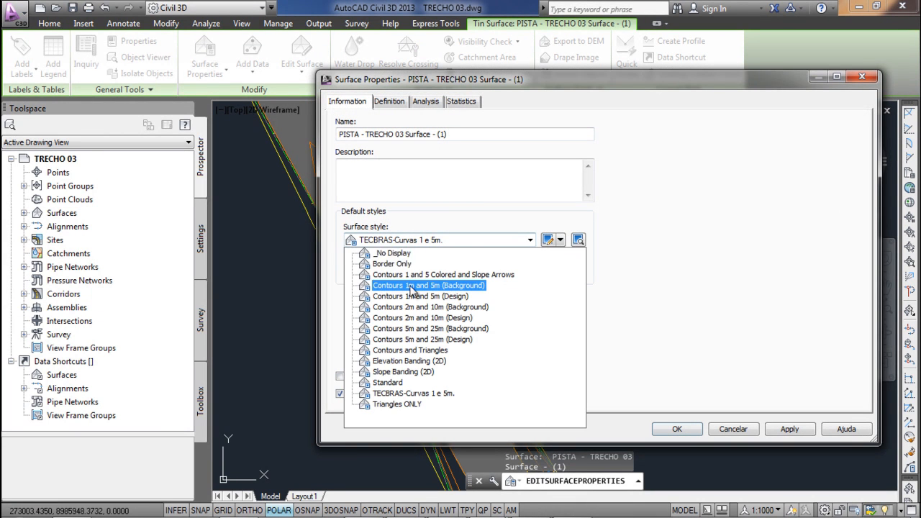
pyautogui.click(400, 403)
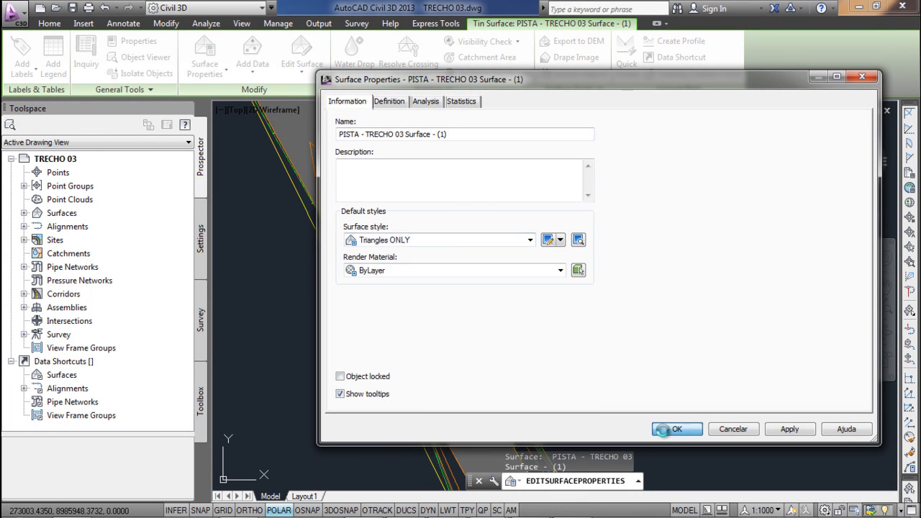
# Confirm the surface style change and delete the stray surface edges outside both sides of the road near station 114+0.33
pyautogui.click(672, 429)
pyautogui.scroll(-2, 475, 348)
pyautogui.moveTo(481, 370); pyautogui.dragTo(459, 356, button='middle')
pyautogui.scroll(4, 459, 356)
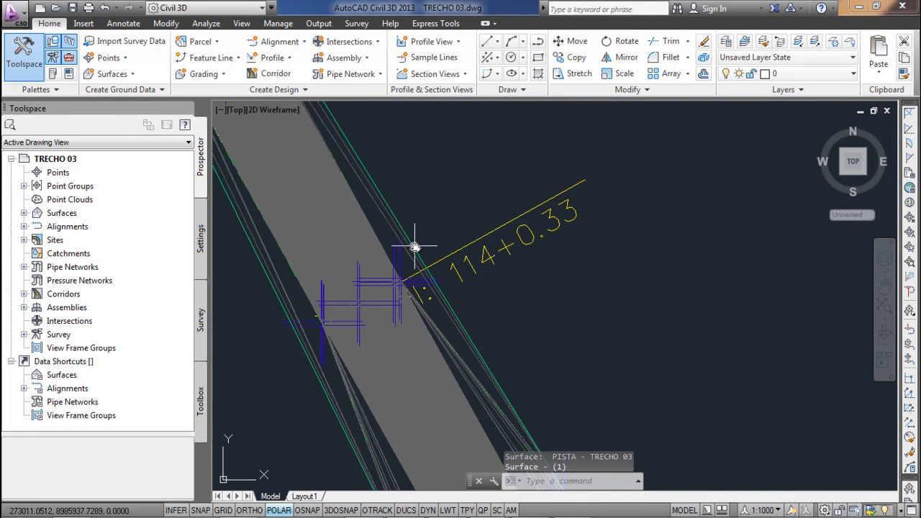
pyautogui.moveTo(368, 204); pyautogui.dragTo(434, 314, button='middle')
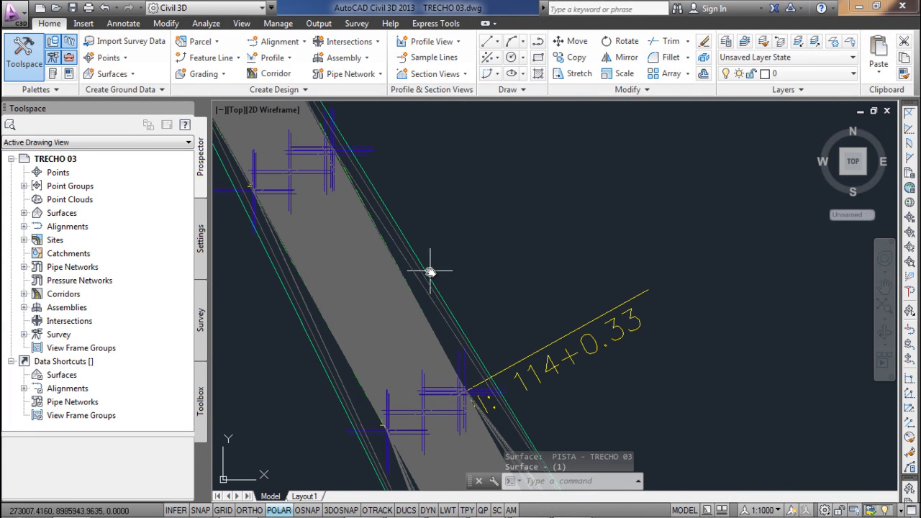
pyautogui.click(453, 318)
pyautogui.click(302, 65)
pyautogui.click(322, 124)
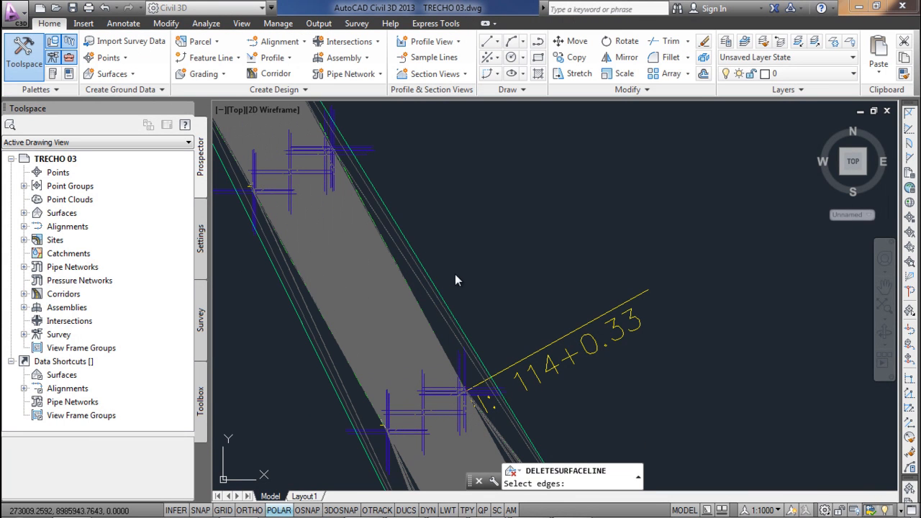
pyautogui.click(435, 313)
pyautogui.click(379, 365)
pyautogui.click(344, 373)
pyautogui.click(295, 380)
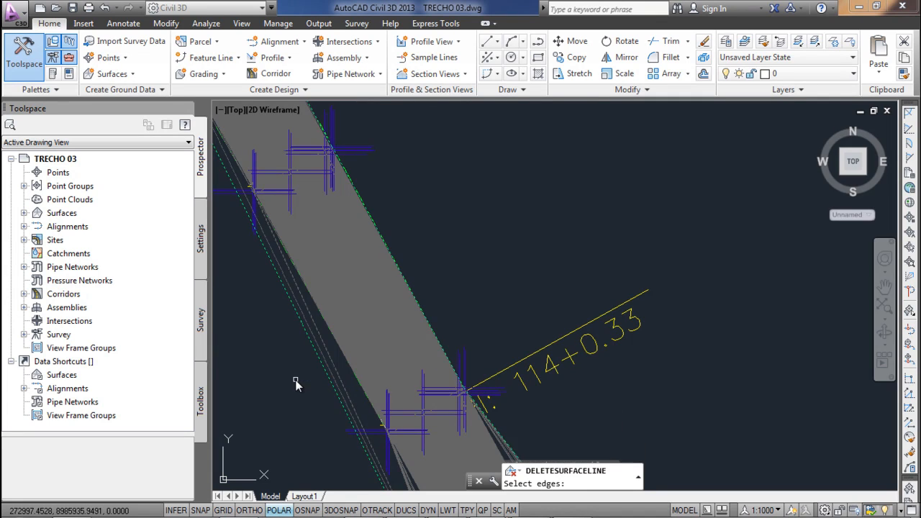
pyautogui.scroll(-2, 320, 372)
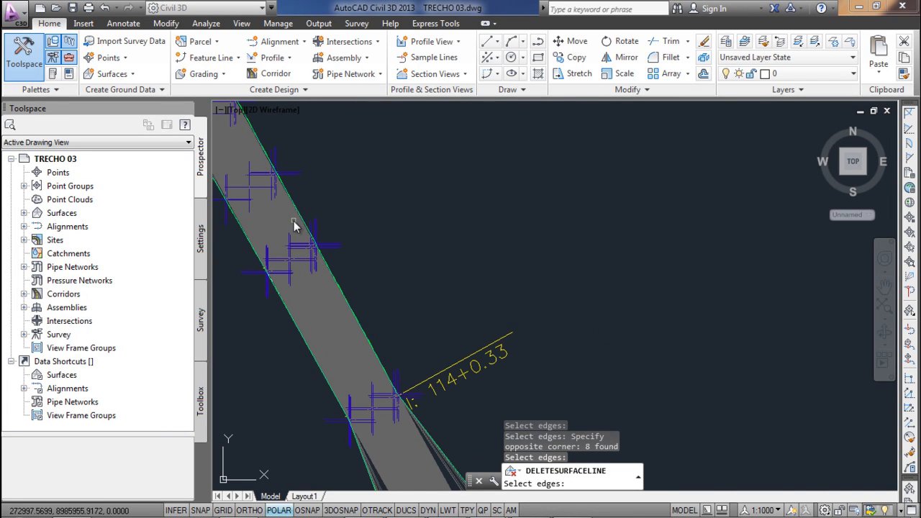
pyautogui.scroll(-4, 295, 224)
pyautogui.moveTo(297, 235); pyautogui.dragTo(343, 321, button='middle')
pyautogui.scroll(4, 343, 322)
pyautogui.press('Escape')
# Show the edited corridor surface in the Object Viewer, orbited to a tilted 3D view and enlarged on the road
pyautogui.scroll(-2, 351, 337)
pyautogui.scroll(2, 370, 367)
pyautogui.rightClick(369, 368)
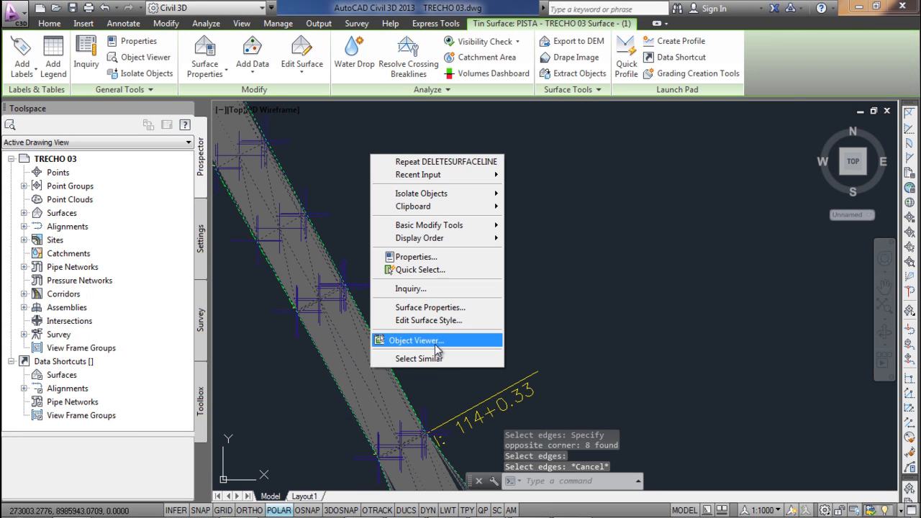
pyautogui.click(437, 350)
pyautogui.moveTo(454, 423); pyautogui.dragTo(594, 226)
pyautogui.scroll(1, 516, 277)
pyautogui.scroll(3, 499, 292)
pyautogui.scroll(2, 609, 238)
pyautogui.scroll(1, 434, 365)
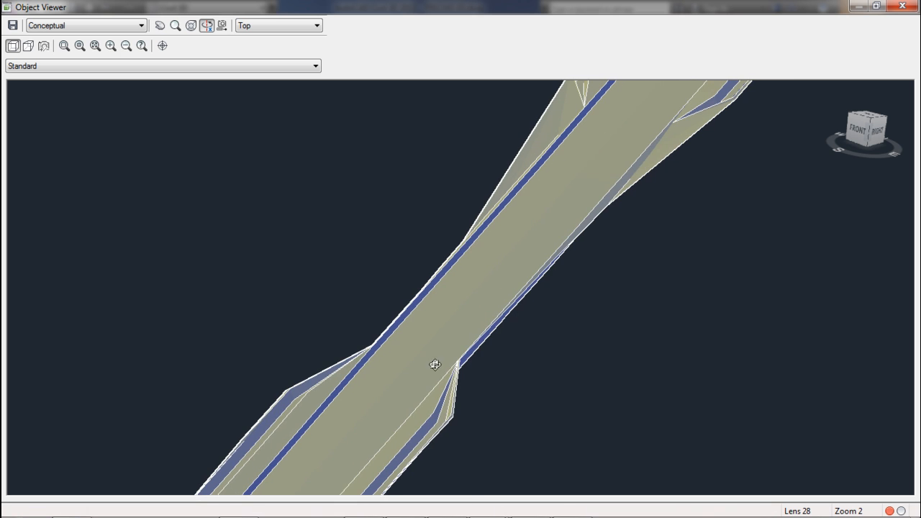
# Examine the cleaned road edges and the ditch transitions on the 3D surface, and close the Object Viewer
pyautogui.moveTo(571, 261); pyautogui.dragTo(621, 167)
pyautogui.moveTo(469, 352); pyautogui.dragTo(235, 417)
pyautogui.moveTo(491, 336); pyautogui.dragTo(131, 310)
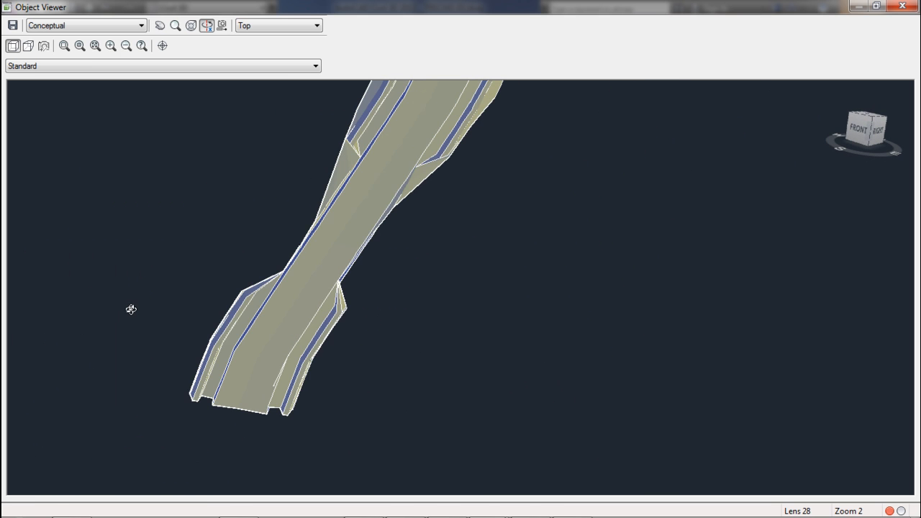
pyautogui.moveTo(249, 339); pyautogui.dragTo(355, 305)
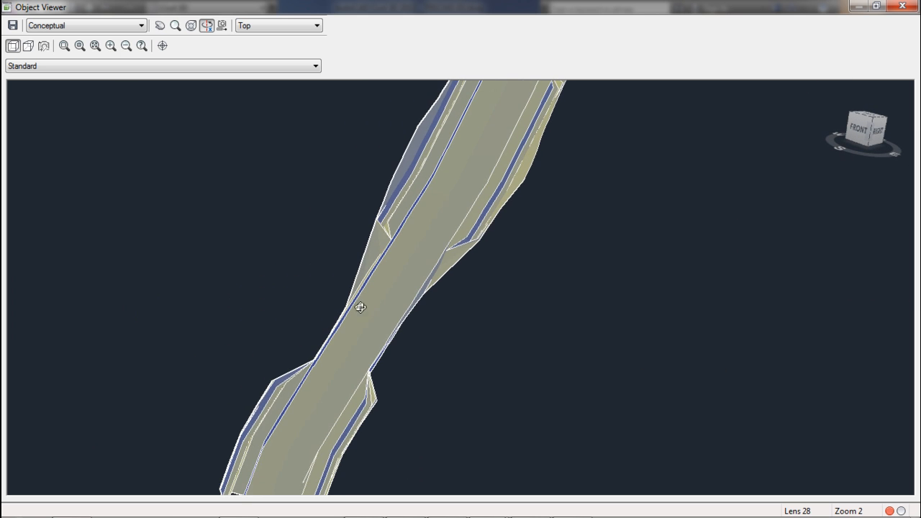
pyautogui.moveTo(356, 304); pyautogui.dragTo(364, 264, button='middle')
pyautogui.moveTo(364, 265); pyautogui.dragTo(379, 240)
pyautogui.moveTo(80, 350); pyautogui.dragTo(428, 154, button='middle')
pyautogui.scroll(4, 399, 192)
pyautogui.moveTo(311, 183); pyautogui.dragTo(487, 348, button='middle')
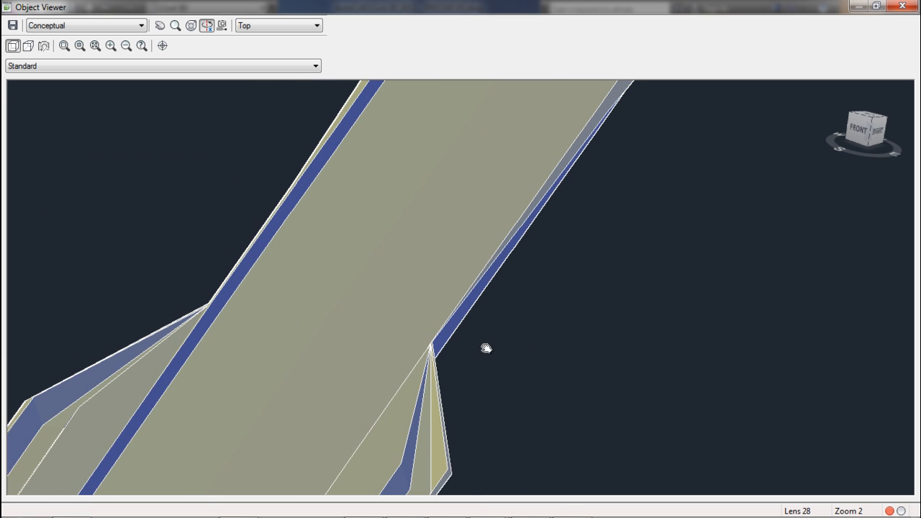
pyautogui.moveTo(296, 228); pyautogui.dragTo(332, 400, button='middle')
pyautogui.moveTo(432, 316); pyautogui.dragTo(343, 513, button='middle')
pyautogui.scroll(-2, 440, 391)
pyautogui.scroll(1, 460, 341)
pyautogui.scroll(-1, 459, 345)
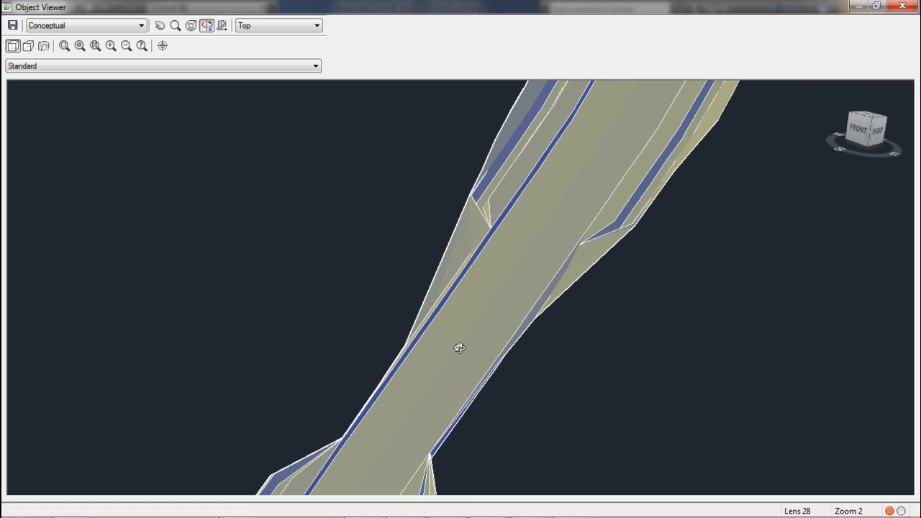
pyautogui.scroll(-2, 459, 348)
pyautogui.press('Escape')
# Orbit the drawing with 3DORBIT to show the corridor sections in a tilted 3D view
pyautogui.scroll(-2, 405, 431)
pyautogui.moveTo(334, 236)
pyautogui.keyDown('shift'); pyautogui.mouseDown(button='middle')
pyautogui.moveTo(308, 203)
pyautogui.moveTo(386, 335)
pyautogui.mouseUp(button='middle'); pyautogui.keyUp('shift')
pyautogui.press('Escape')
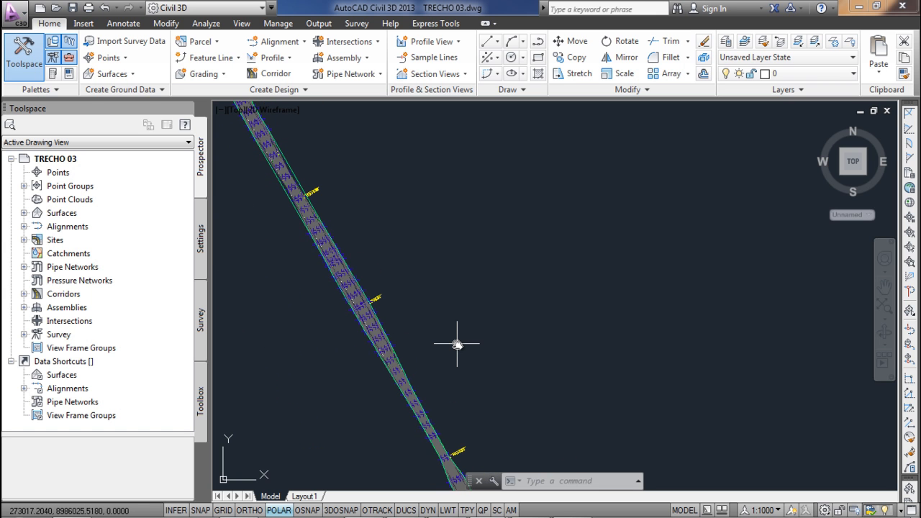
pyautogui.write('3DO')
pyautogui.press('Return')
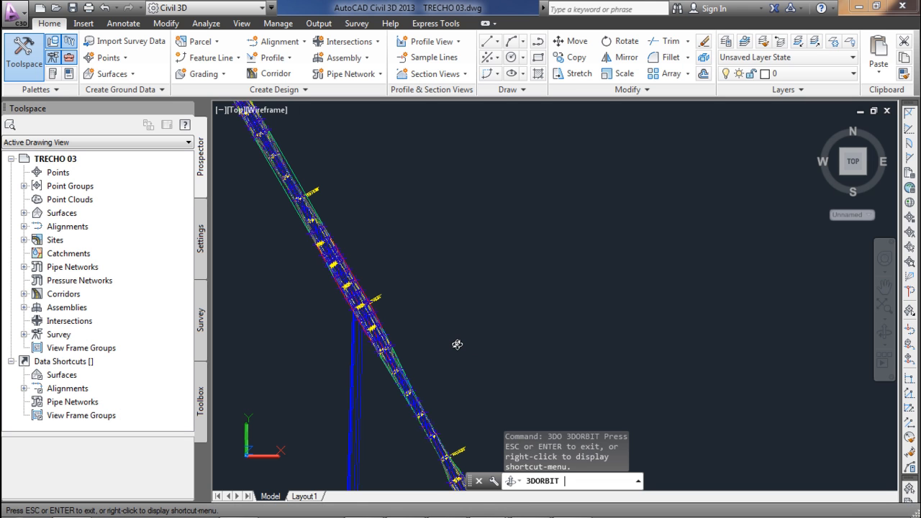
pyautogui.moveTo(421, 363); pyautogui.dragTo(502, 235)
pyautogui.moveTo(470, 281); pyautogui.dragTo(574, 288)
pyautogui.moveTo(611, 240); pyautogui.dragTo(577, 254)
pyautogui.moveTo(619, 190); pyautogui.dragTo(645, 213)
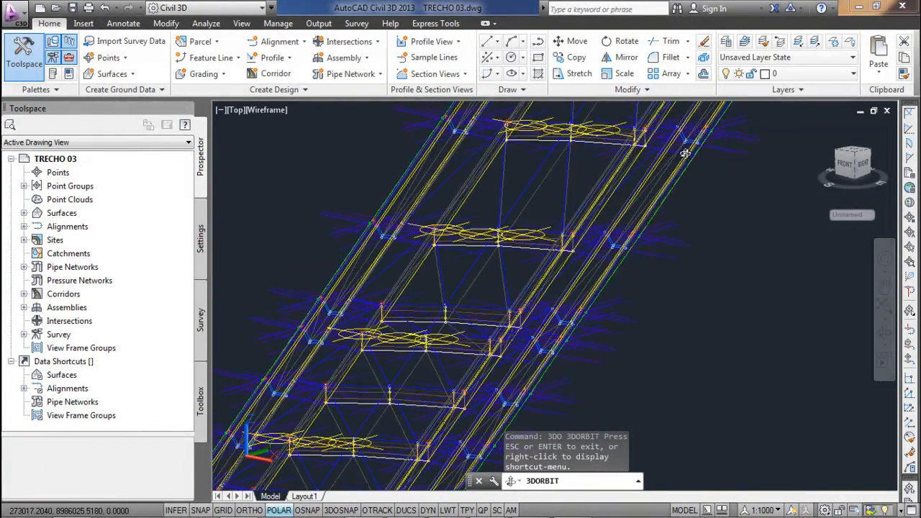
# Examine the pavement sections, side ditches and surface triangles along the corridor in the tilted 3D view
pyautogui.moveTo(569, 249); pyautogui.dragTo(590, 246)
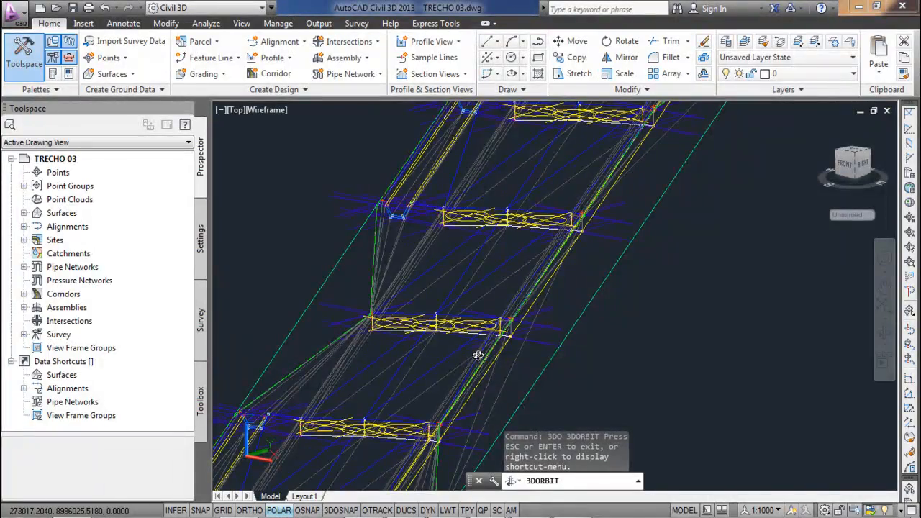
pyautogui.moveTo(670, 185); pyautogui.dragTo(484, 480)
pyautogui.moveTo(530, 359); pyautogui.dragTo(540, 332)
pyautogui.moveTo(602, 224); pyautogui.dragTo(624, 175)
pyautogui.moveTo(624, 174); pyautogui.dragTo(495, 376, button='middle')
pyautogui.scroll(4, 547, 191)
pyautogui.scroll(-2, 546, 191)
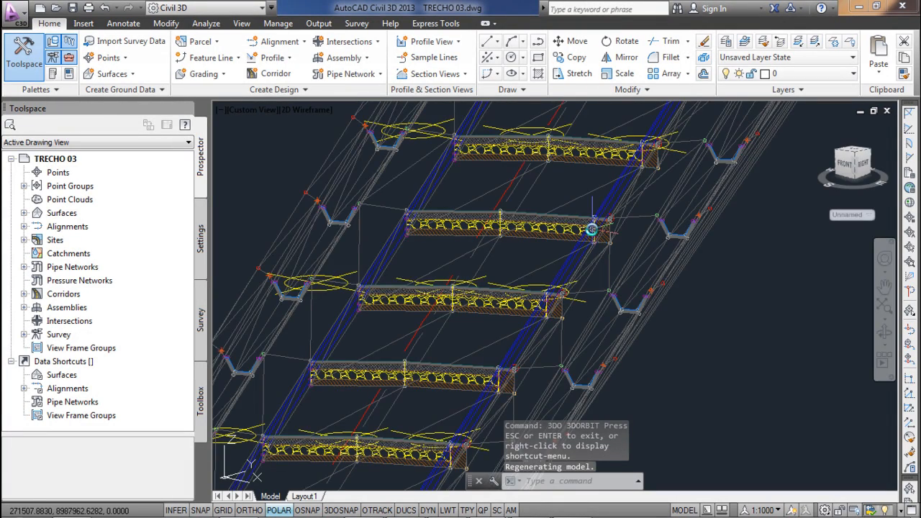
# Freeze the PONTOS - TRECHO 03 layer by picking one of the yellow objects above the pavement section
pyautogui.moveTo(586, 230); pyautogui.dragTo(475, 319)
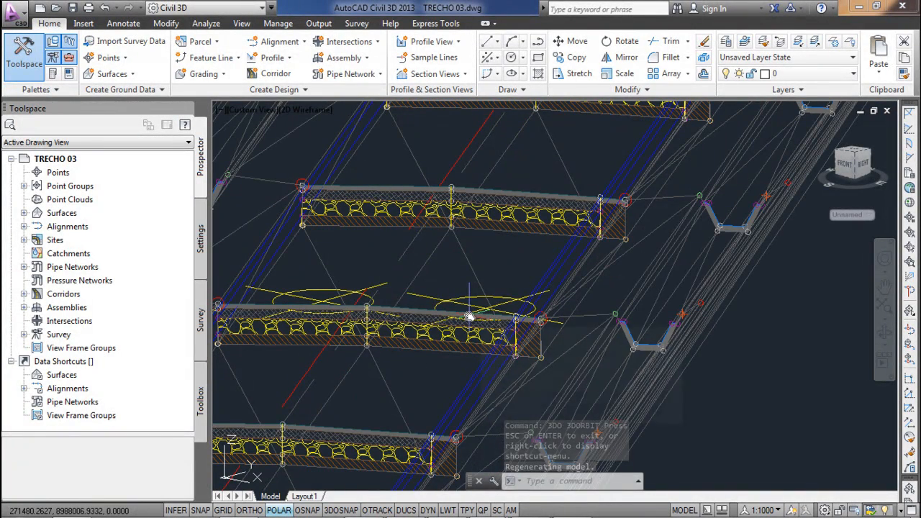
pyautogui.write('LAYFRZ')
pyautogui.press('Return')
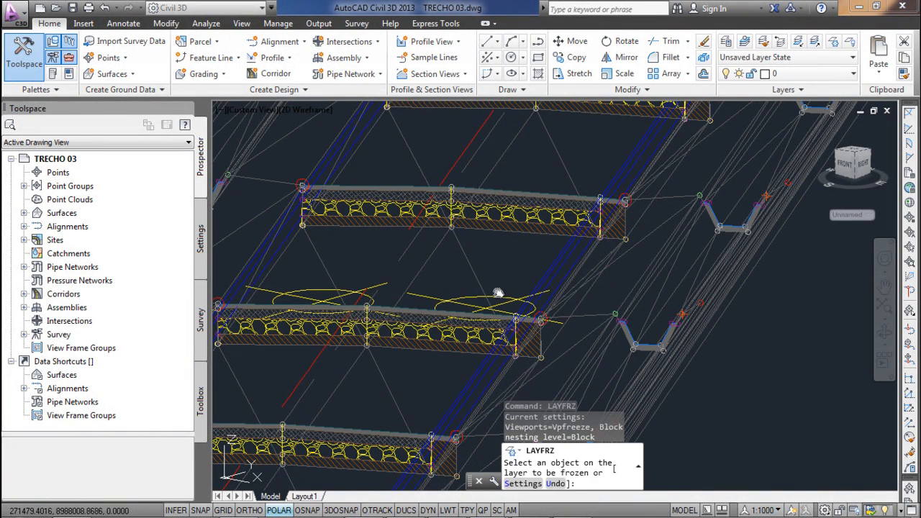
pyautogui.click(498, 294)
pyautogui.click(493, 292)
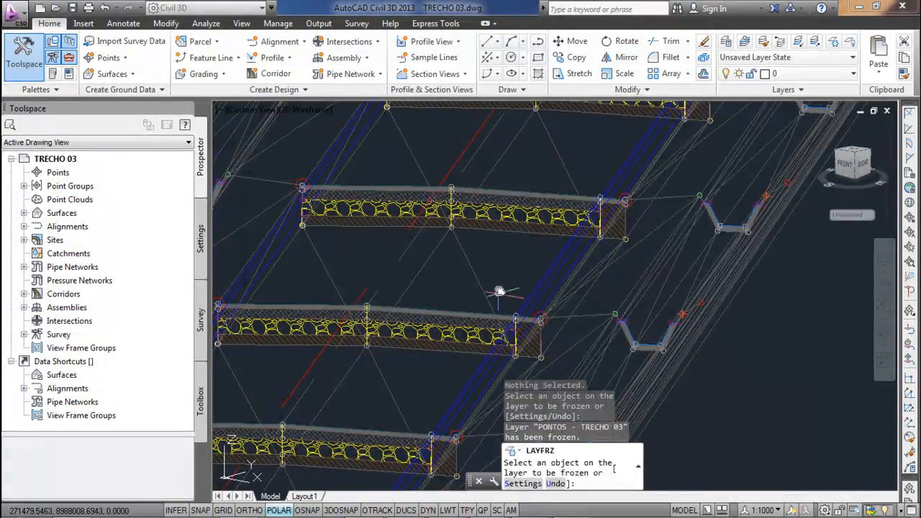
# Examine the corridor in 3D along the stretch, including the pavement edges and the places where side ditches start and end
pyautogui.scroll(-3, 538, 256)
pyautogui.scroll(-5, 546, 248)
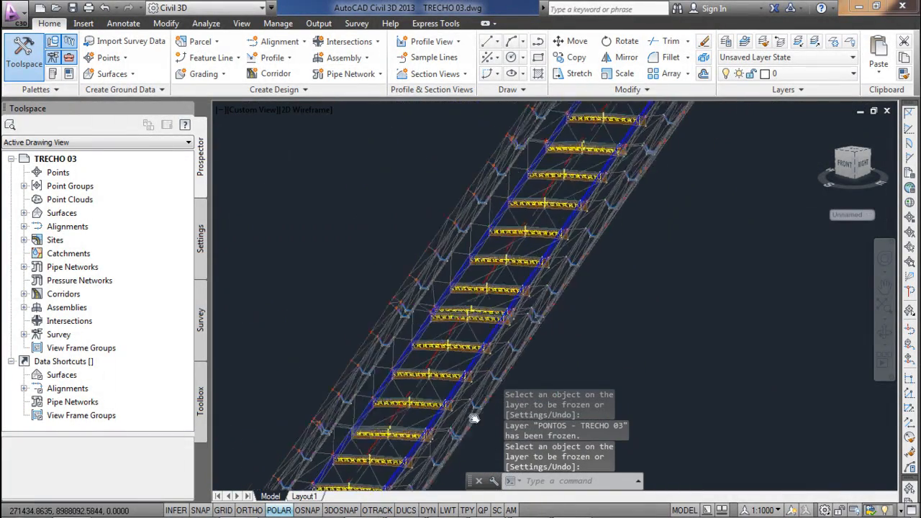
pyautogui.scroll(4, 553, 241)
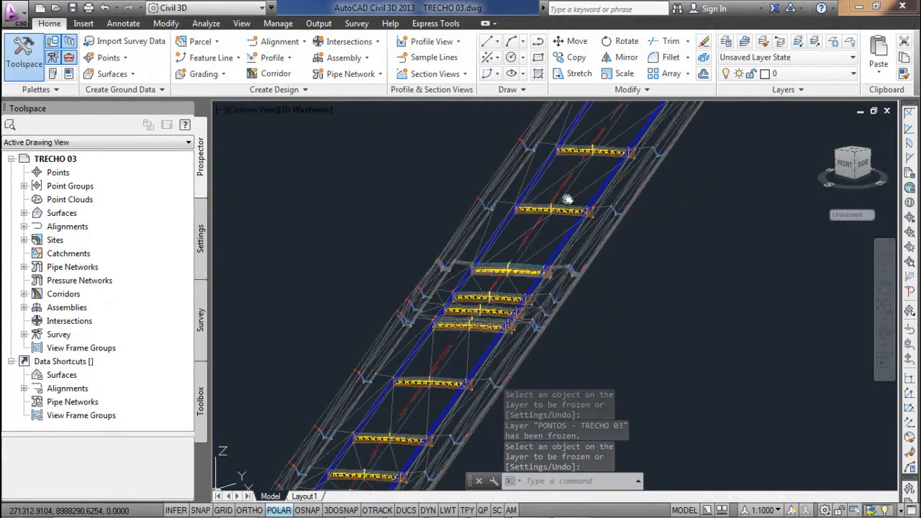
pyautogui.scroll(6, 560, 292)
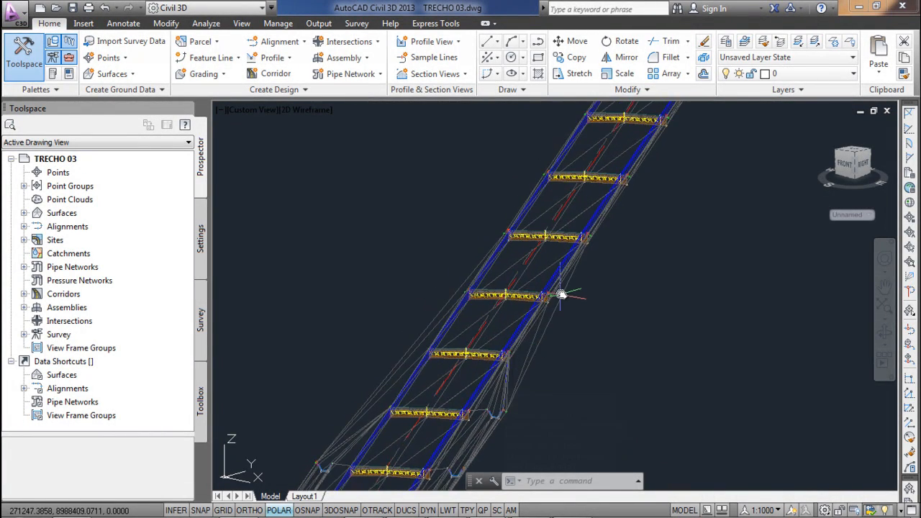
pyautogui.scroll(-2, 522, 287)
pyautogui.scroll(2, 544, 218)
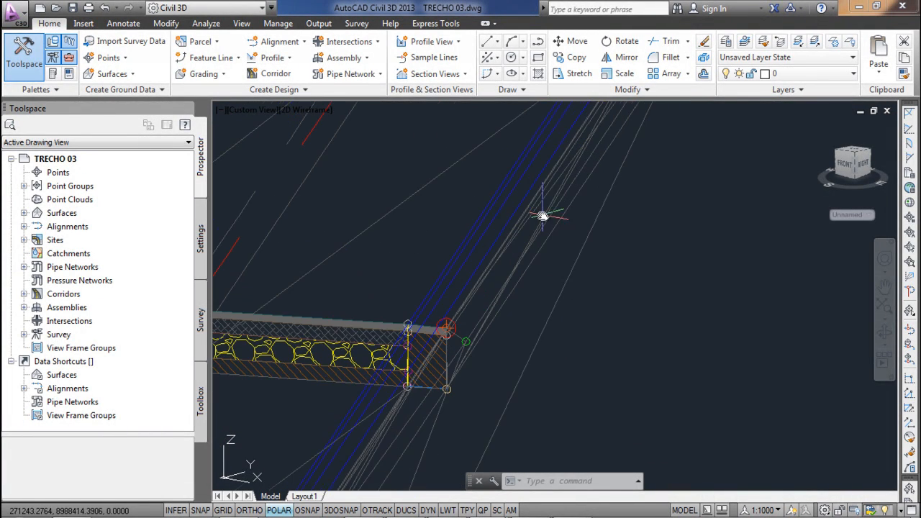
pyautogui.moveTo(557, 190); pyautogui.dragTo(502, 335, button='middle')
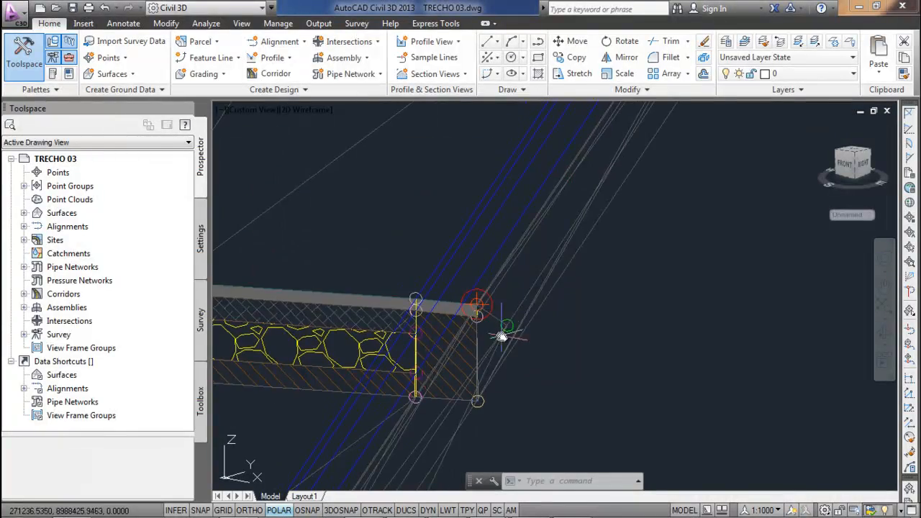
pyautogui.scroll(-2, 566, 223)
pyautogui.moveTo(566, 223); pyautogui.dragTo(502, 365, button='middle')
pyautogui.moveTo(558, 262); pyautogui.dragTo(452, 433, button='middle')
pyautogui.scroll(2, 553, 288)
pyautogui.scroll(-4, 552, 288)
pyautogui.moveTo(566, 261); pyautogui.dragTo(462, 454, button='middle')
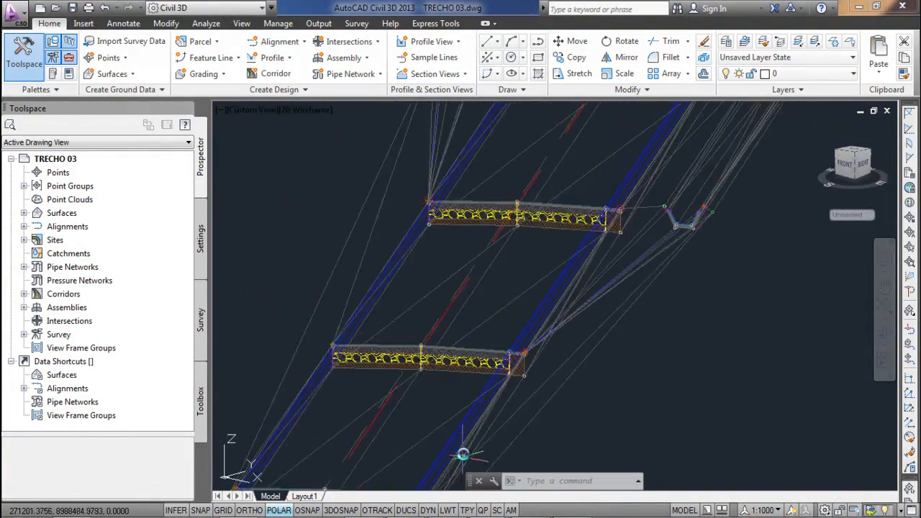
pyautogui.scroll(-2, 463, 450)
pyautogui.moveTo(551, 316); pyautogui.dragTo(441, 497, button='middle')
pyautogui.moveTo(573, 288); pyautogui.dragTo(442, 458, button='middle')
pyautogui.moveTo(586, 254); pyautogui.dragTo(538, 329, button='middle')
pyautogui.scroll(-3, 559, 257)
pyautogui.moveTo(559, 251); pyautogui.dragTo(551, 336, button='middle')
pyautogui.scroll(3, 494, 384)
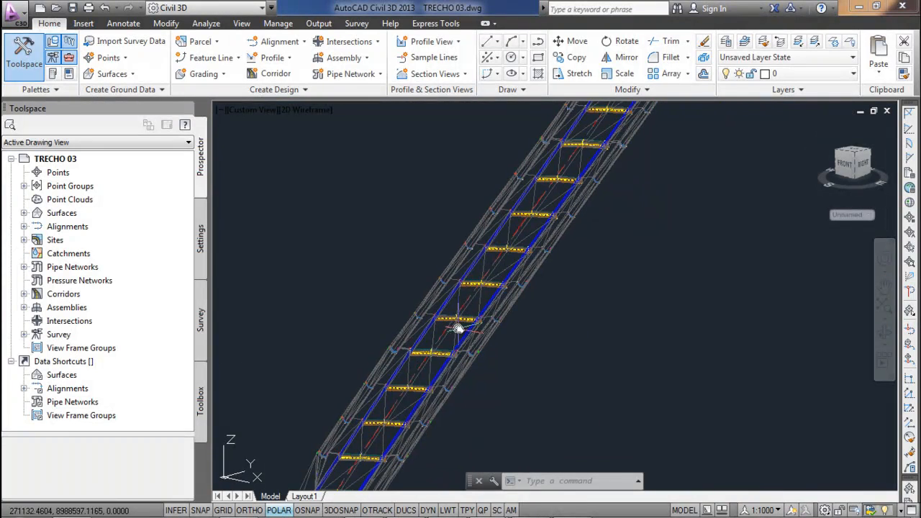
# Rename the corridor surface PISTA - TRECHO 03 Surface - (1) as RODOVIA - TRECHO 03
pyautogui.press('Escape')
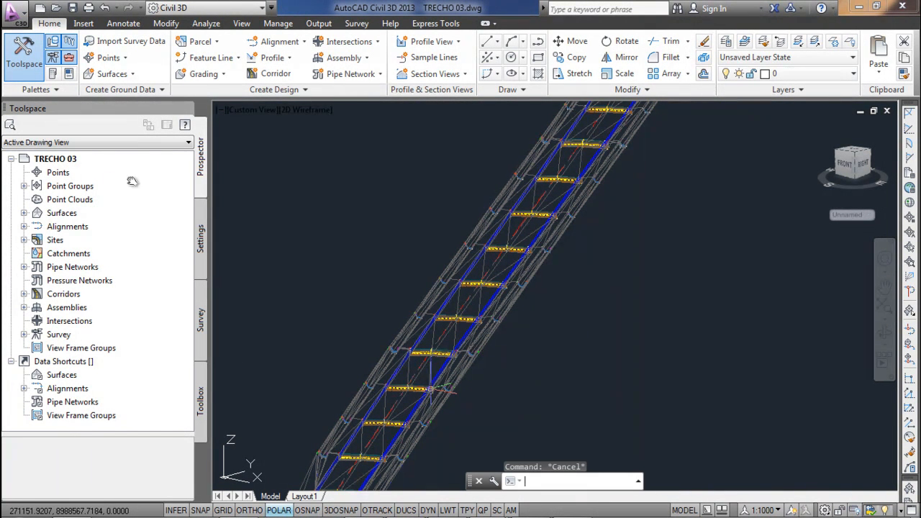
pyautogui.click(24, 213)
pyautogui.rightClick(133, 230)
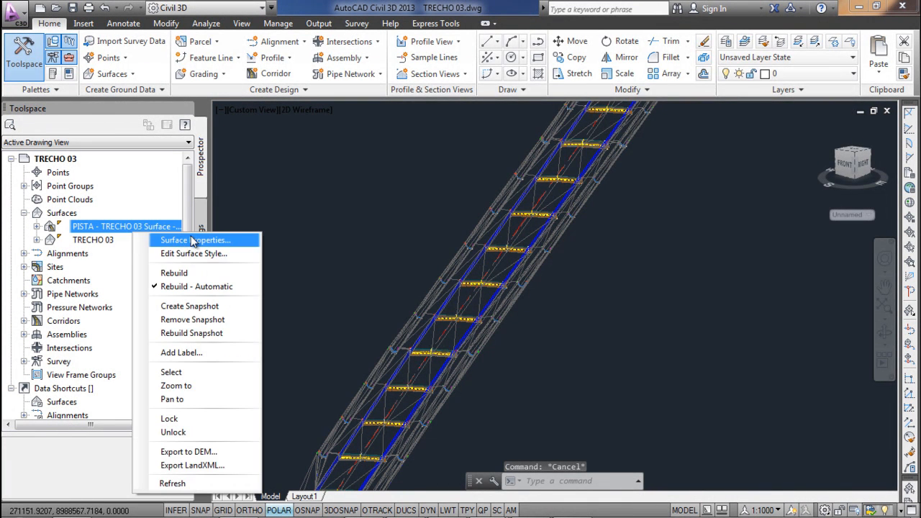
pyautogui.click(193, 240)
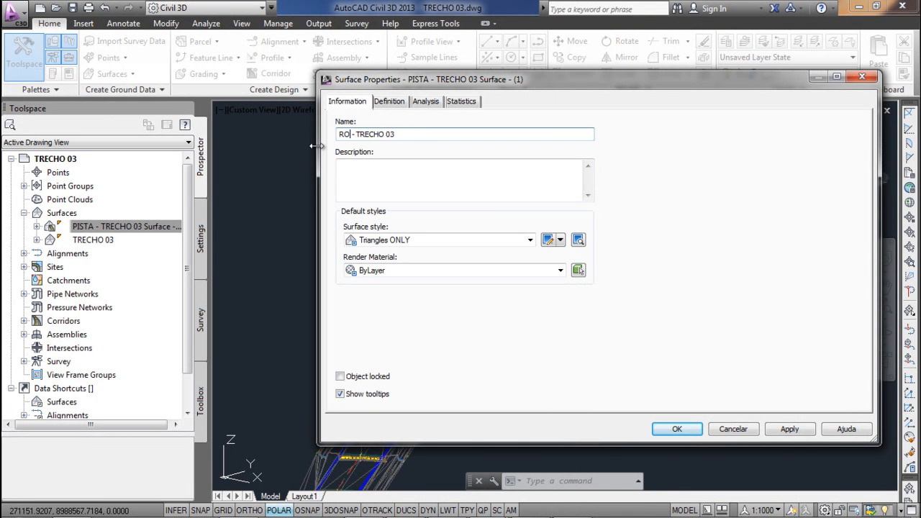
pyautogui.click(675, 428)
# Save the TRECHO 03 drawing and close it
pyautogui.scroll(-2, 497, 288)
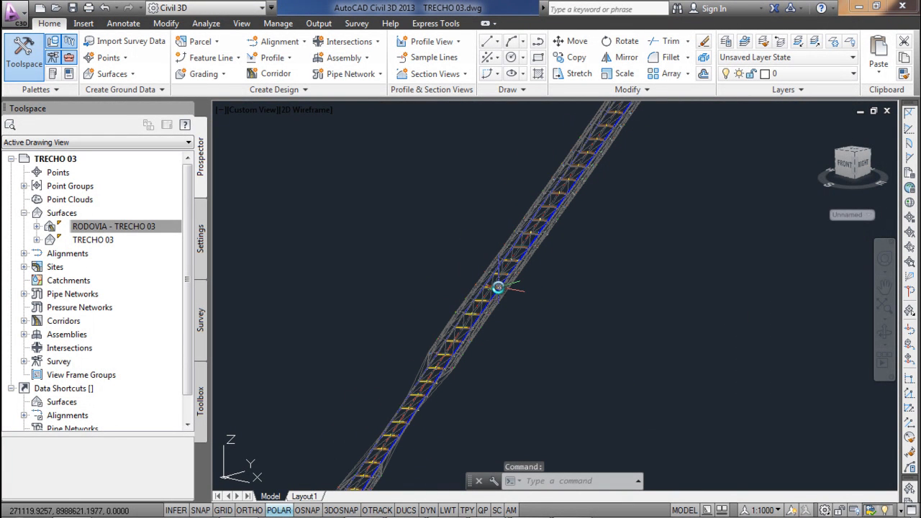
pyautogui.click(72, 8)
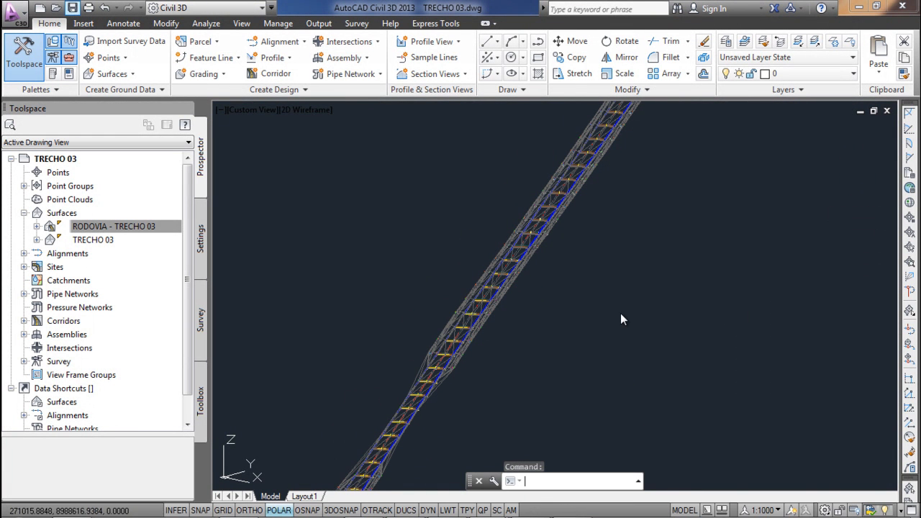
pyautogui.click(888, 112)
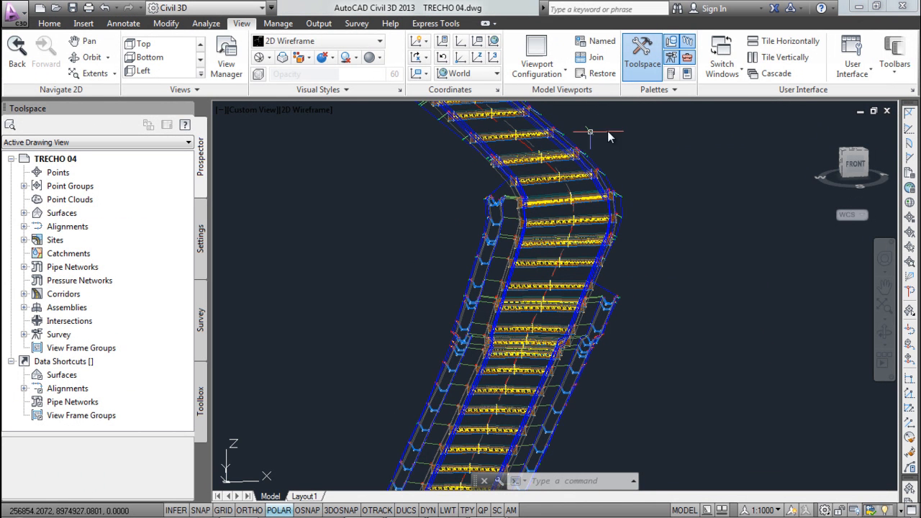
# Examine the TRECHO 04 corridor in 3D around the curve, including the pavement sections and the side ditch ends
pyautogui.moveTo(669, 200); pyautogui.dragTo(673, 280, button='middle')
pyautogui.scroll(2, 672, 276)
pyautogui.moveTo(522, 154); pyautogui.dragTo(671, 243, button='middle')
pyautogui.scroll(-2, 671, 242)
pyautogui.moveTo(729, 374); pyautogui.dragTo(610, 278, button='middle')
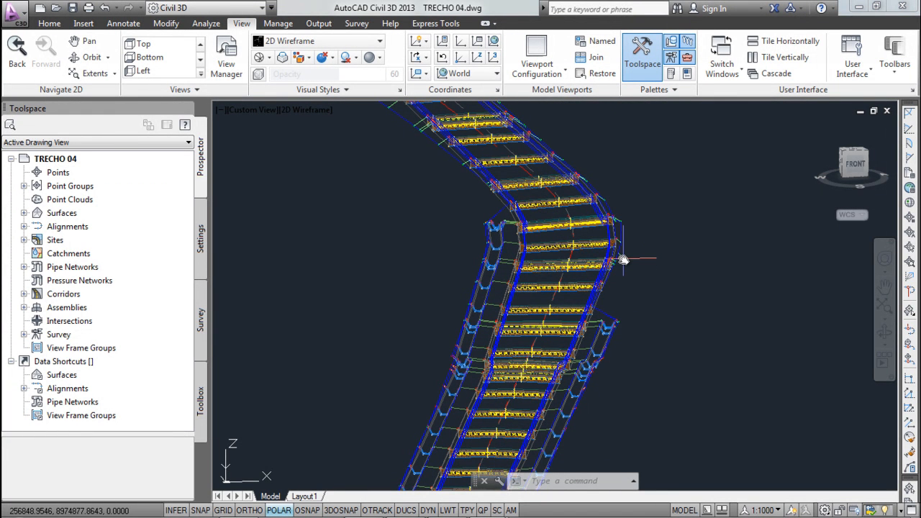
pyautogui.moveTo(612, 339); pyautogui.dragTo(617, 261, button='middle')
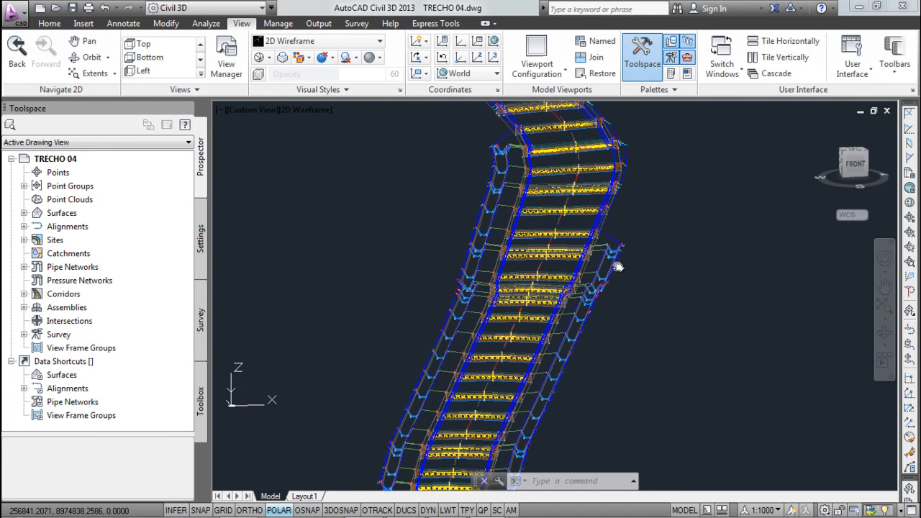
pyautogui.moveTo(558, 159); pyautogui.dragTo(565, 269, button='middle')
pyautogui.scroll(4, 567, 272)
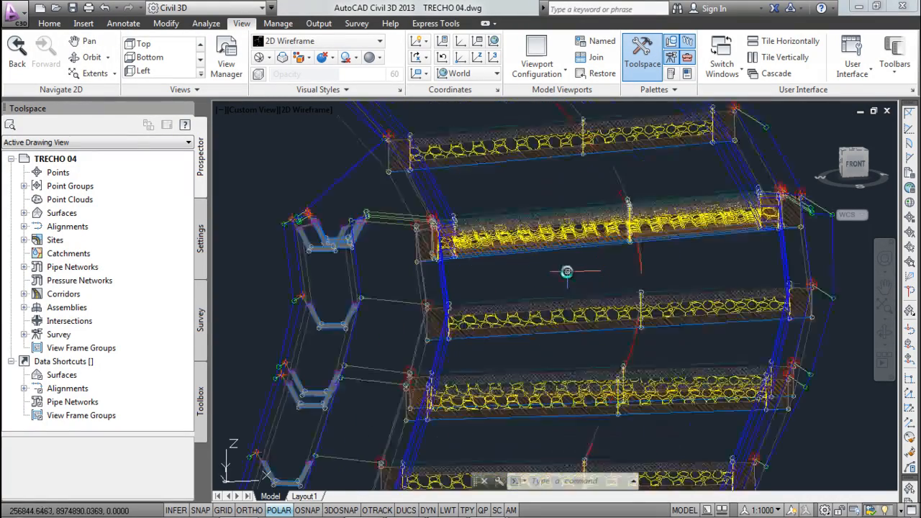
# Examine the pavement cross sections from the curve toward the straighter stretch with ditches on both sides
pyautogui.moveTo(646, 303); pyautogui.dragTo(574, 279, button='middle')
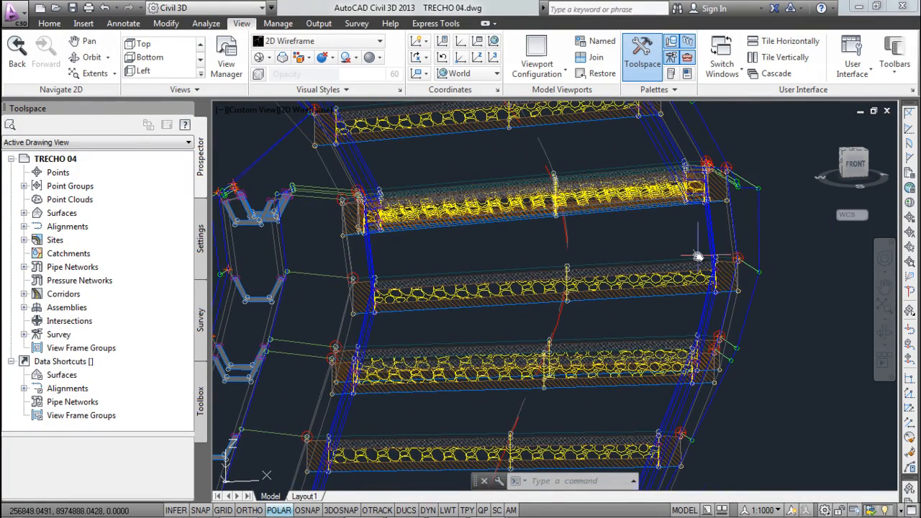
pyautogui.moveTo(538, 275); pyautogui.dragTo(522, 257, button='middle')
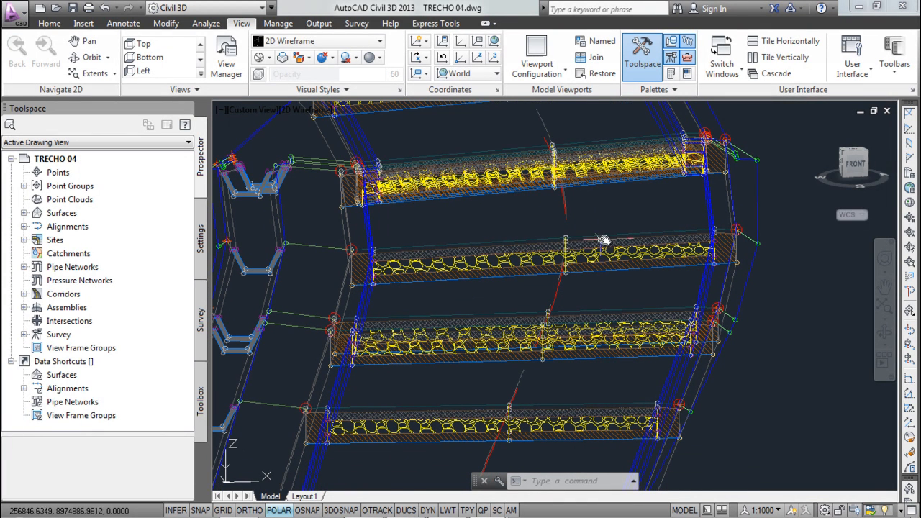
pyautogui.scroll(-4, 532, 309)
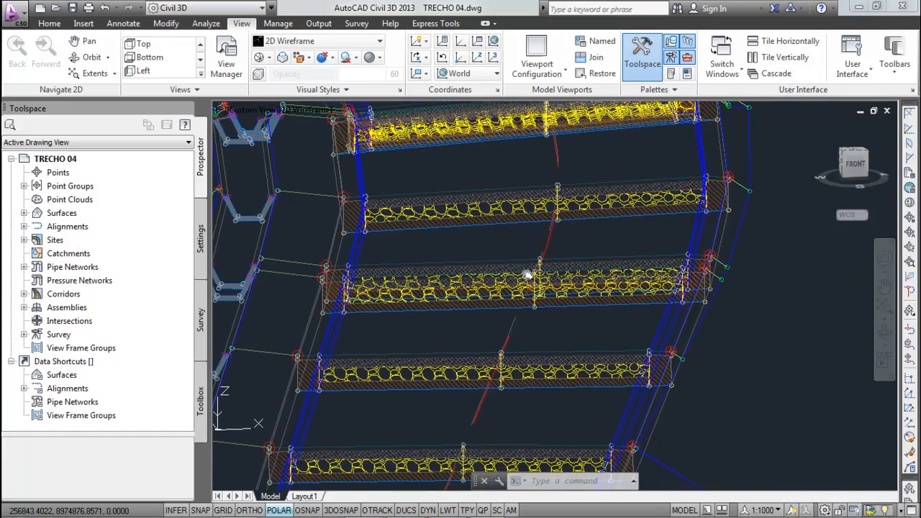
pyautogui.scroll(-2, 521, 206)
pyautogui.moveTo(504, 125); pyautogui.dragTo(508, 148, button='middle')
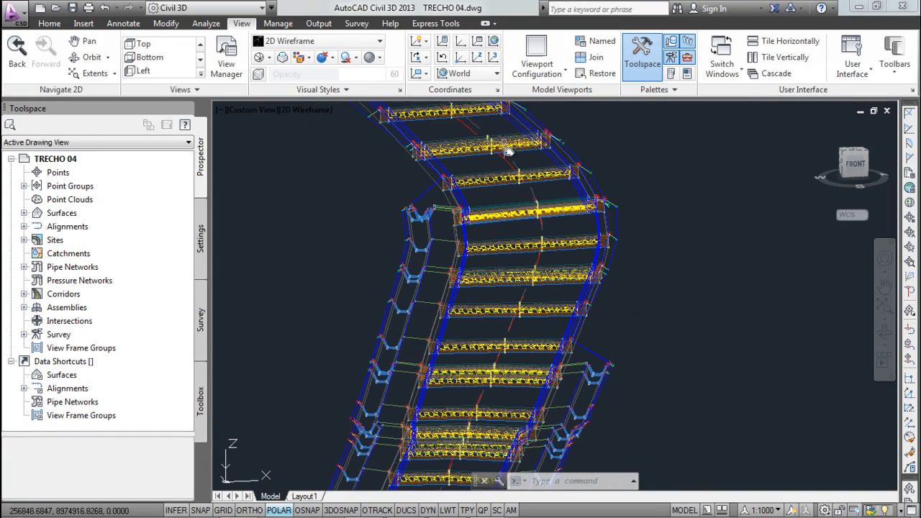
pyautogui.scroll(2, 549, 259)
pyautogui.scroll(3, 548, 259)
pyautogui.doubleClick(567, 345)
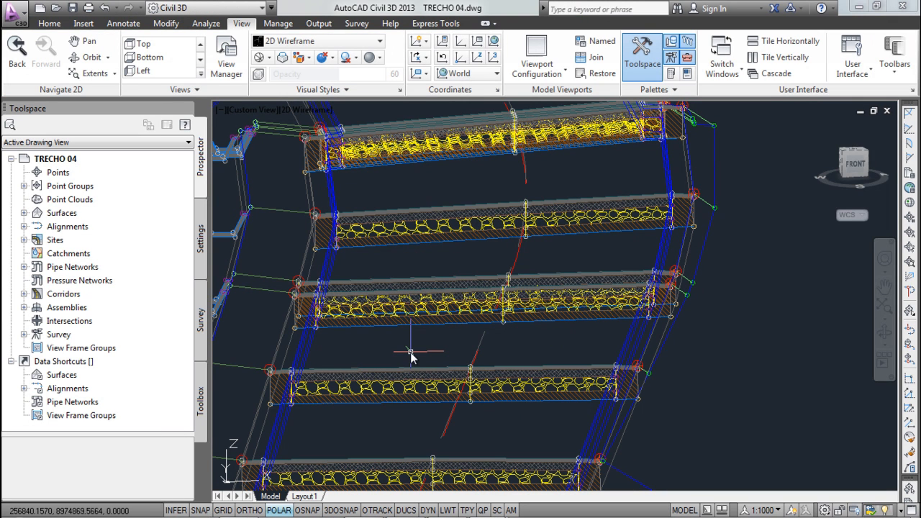
# Measure the distance between the top-surface endpoints at the centerline and left pavement edge, on the single section just past the doubled section after the curve
pyautogui.write('di')
pyautogui.press('Return')
pyautogui.write('end')
pyautogui.press('Return')
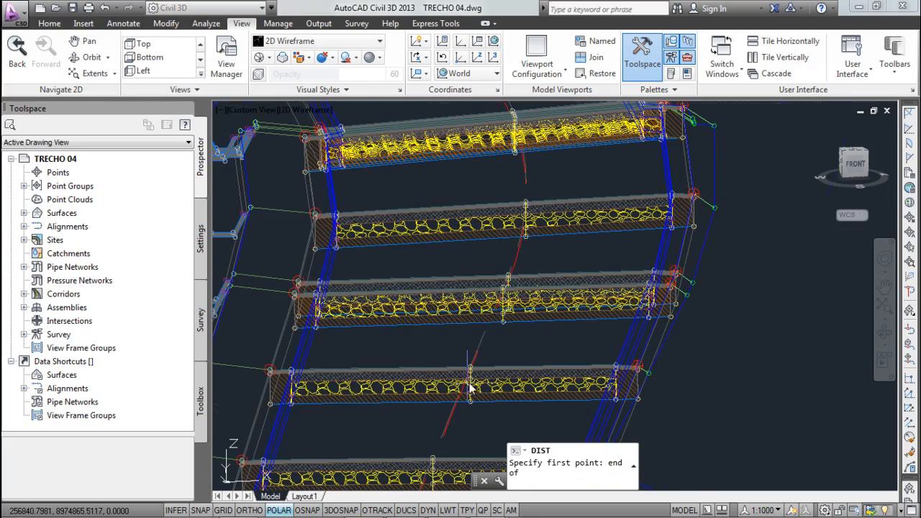
pyautogui.scroll(5, 469, 389)
pyautogui.click(455, 329)
pyautogui.moveTo(446, 329)
pyautogui.keyDown('shift'); pyautogui.mouseDown(button='middle')
pyautogui.moveTo(298, 327)
pyautogui.moveTo(421, 314)
pyautogui.mouseUp(button='middle'); pyautogui.keyUp('shift')
pyautogui.scroll(5, 301, 299)
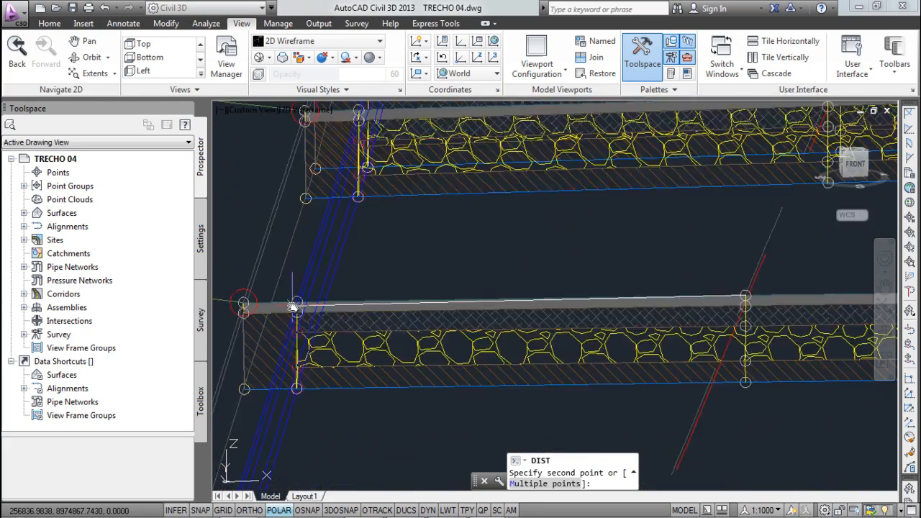
pyautogui.write('end')
pyautogui.press('Return')
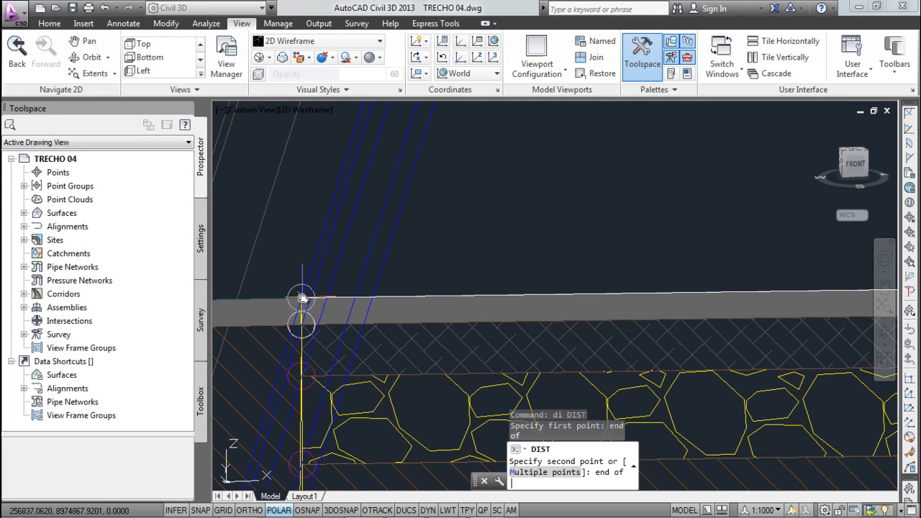
pyautogui.press('Return')
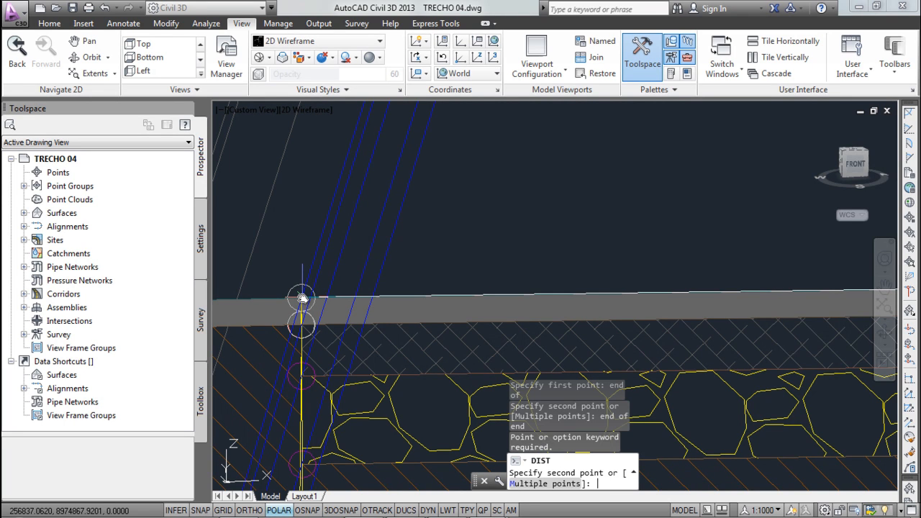
pyautogui.write('end')
pyautogui.press('Return')
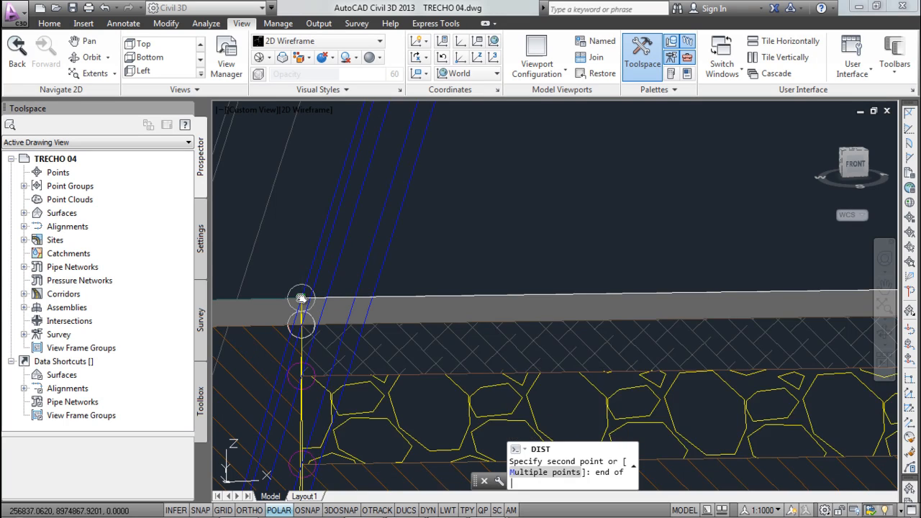
pyautogui.scroll(1, 300, 299)
pyautogui.click(301, 299)
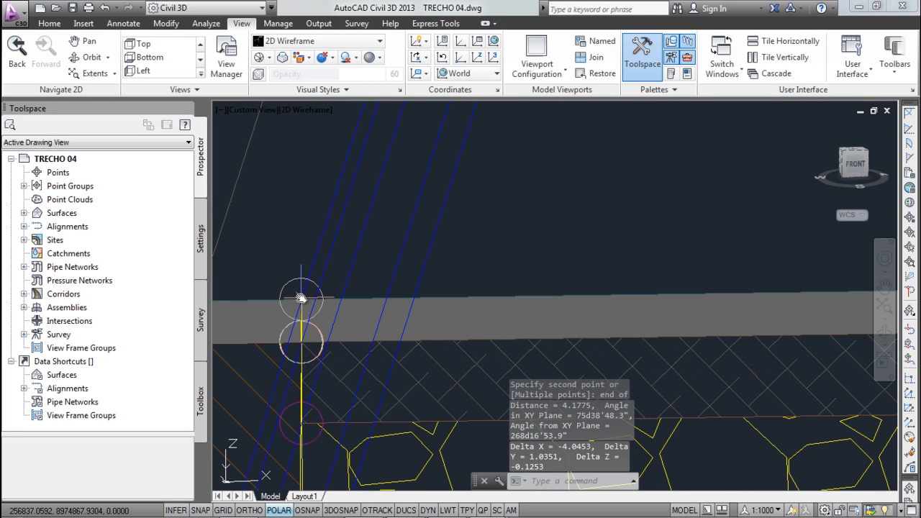
# Measure the centerline-to-left-edge distance between top-surface endpoints on the following section, just before the right side ditch begins
pyautogui.scroll(-5, 301, 298)
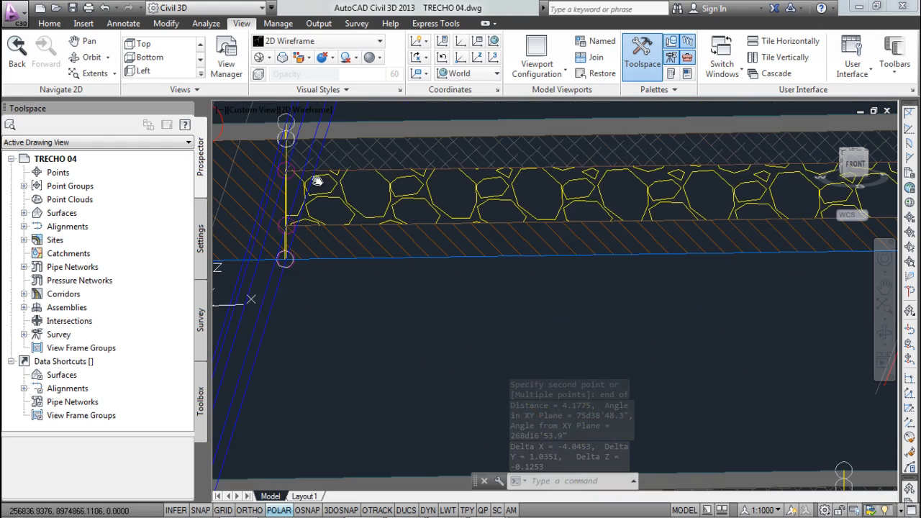
pyautogui.scroll(2, 345, 308)
pyautogui.write('dist')
pyautogui.press('Return')
pyautogui.write('end')
pyautogui.press('Return')
pyautogui.scroll(3, 421, 305)
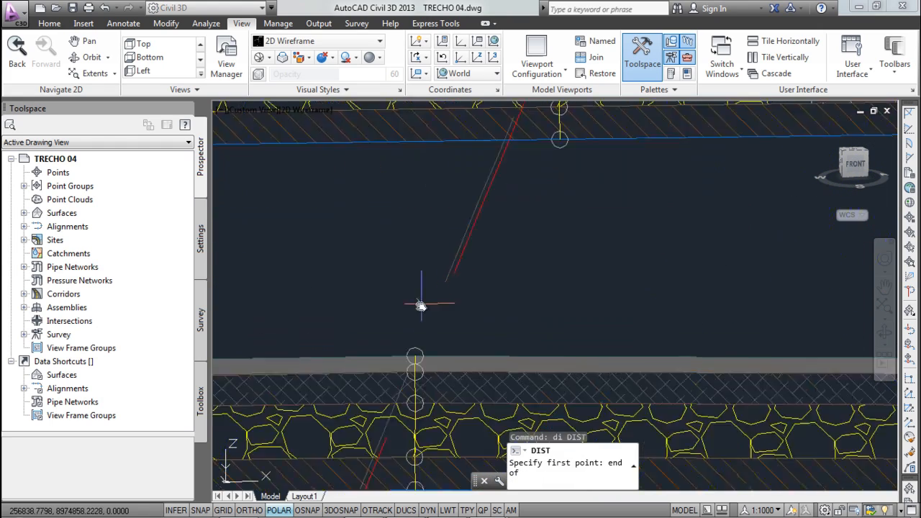
pyautogui.click(415, 353)
pyautogui.scroll(-4, 323, 304)
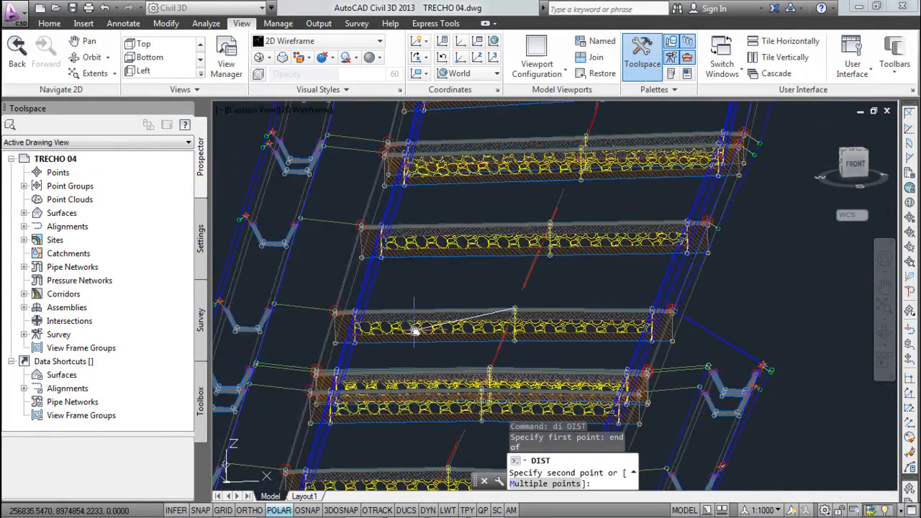
pyautogui.scroll(3, 315, 302)
pyautogui.scroll(3, 315, 303)
pyautogui.write('en')
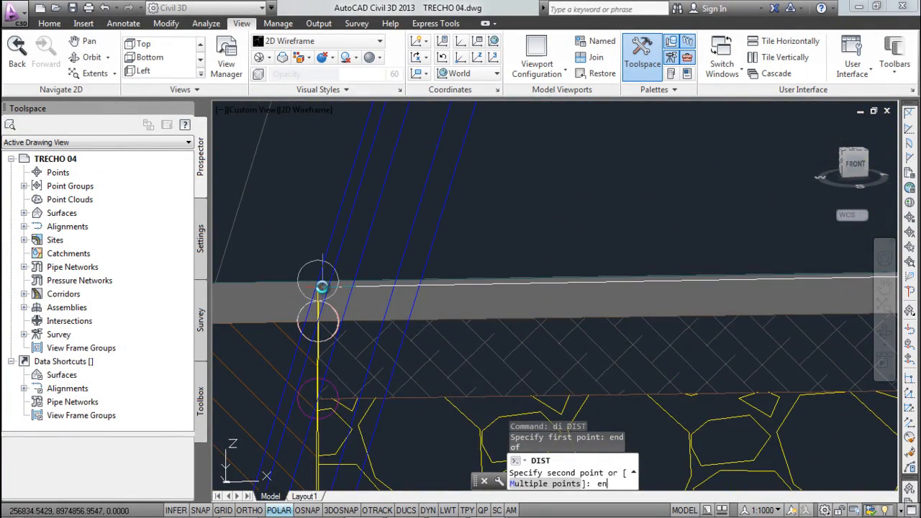
pyautogui.write('d')
pyautogui.press('Return')
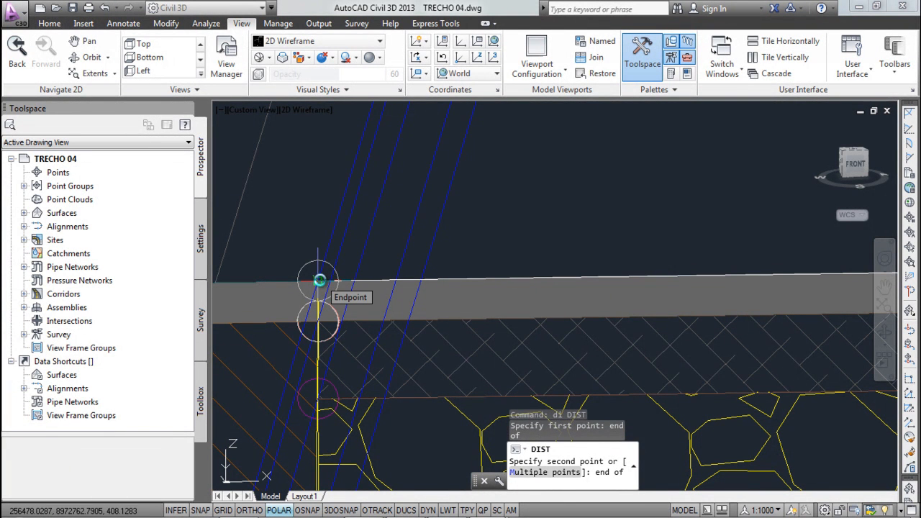
# Measure the distance to the pavement's top-edge endpoint at the section's edge
pyautogui.click(319, 279)
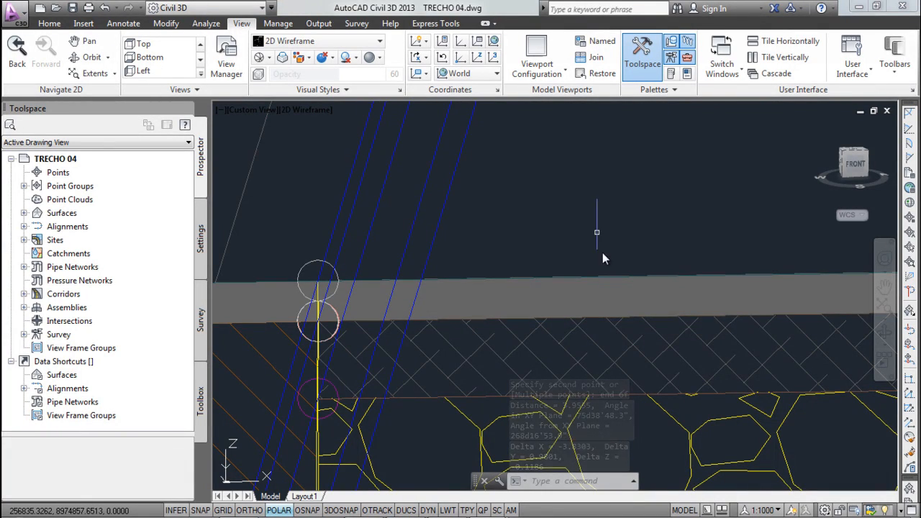
pyautogui.scroll(-10, 603, 257)
pyautogui.scroll(3, 559, 284)
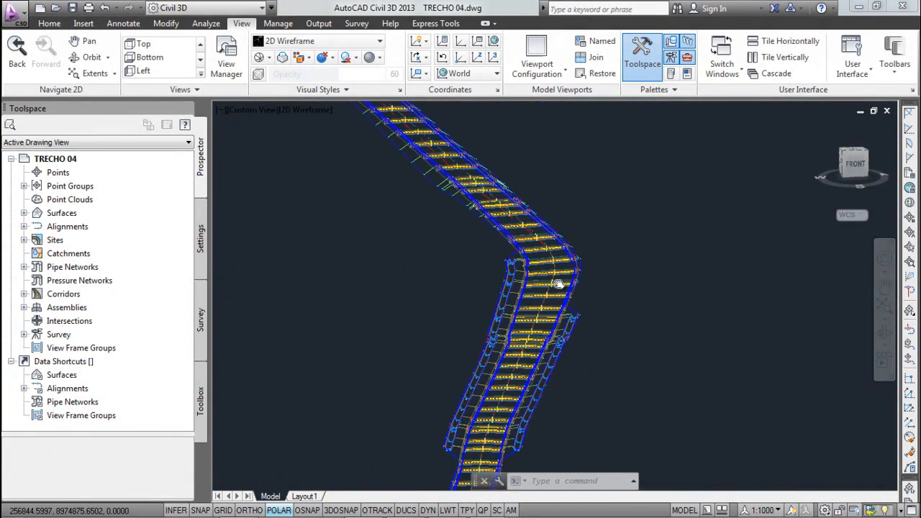
# Create a corridor surface in the properties of the PISTA - TRECHO 04 corridor and add the DATUM link code to it
pyautogui.click(554, 268)
pyautogui.rightClick(554, 277)
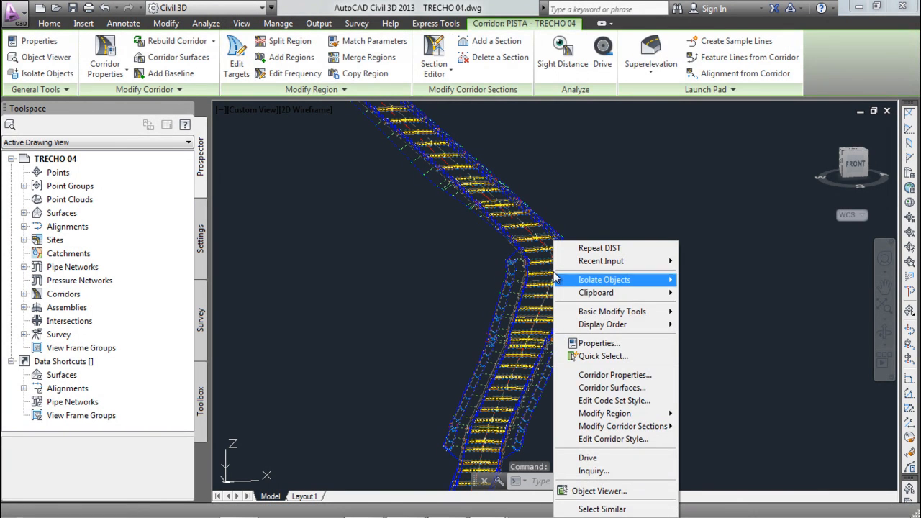
pyautogui.click(617, 375)
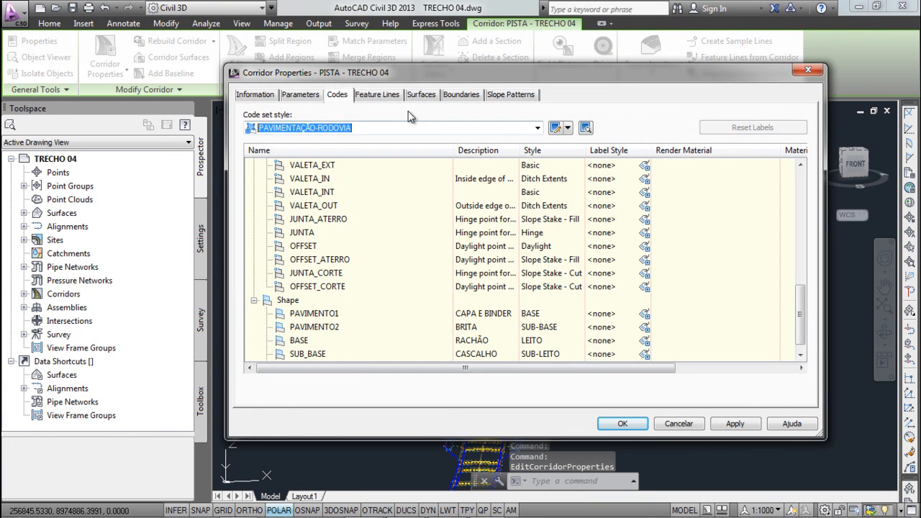
pyautogui.click(421, 95)
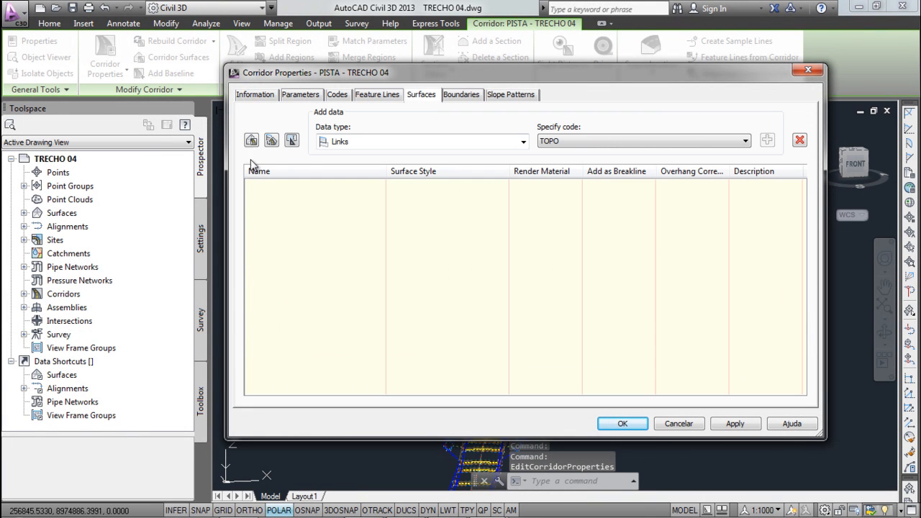
pyautogui.click(251, 141)
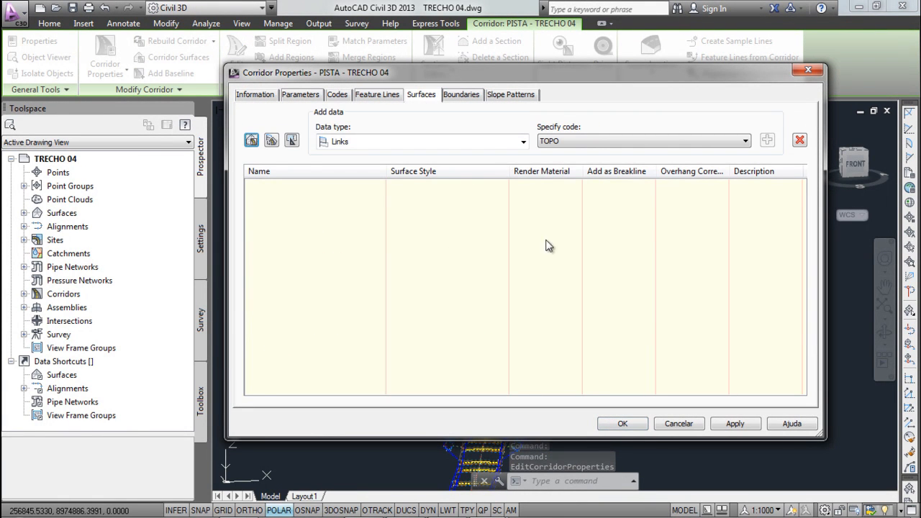
pyautogui.click(633, 141)
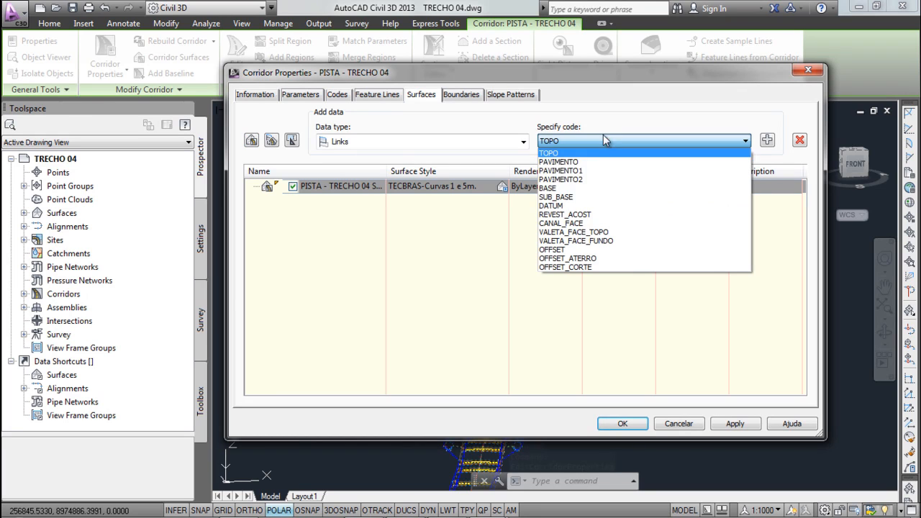
pyautogui.click(563, 207)
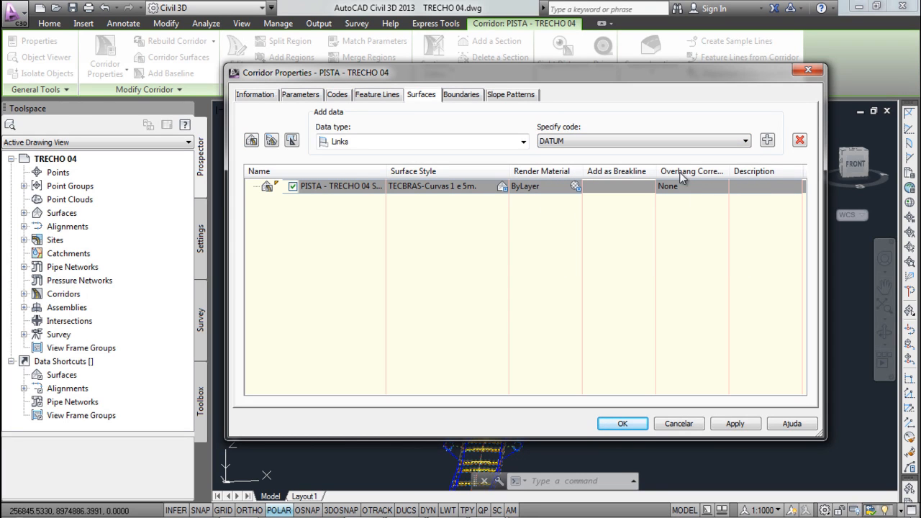
pyautogui.click(768, 140)
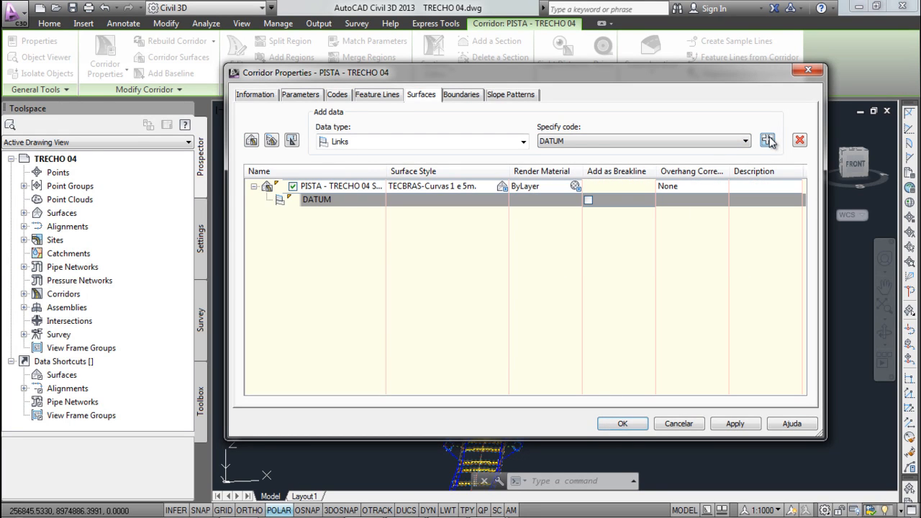
# Change the new corridor surface's style to Triangles ONLY
pyautogui.click(501, 187)
pyautogui.click(486, 246)
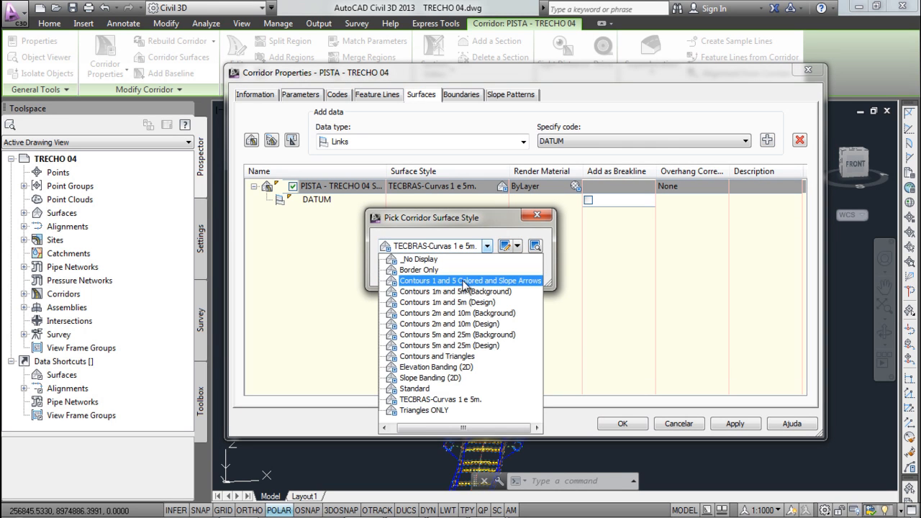
pyautogui.click(421, 410)
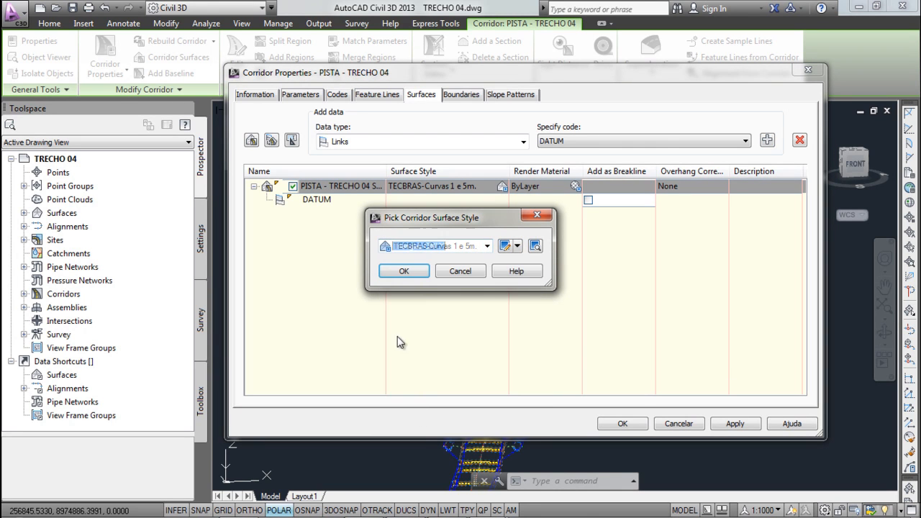
pyautogui.click(406, 277)
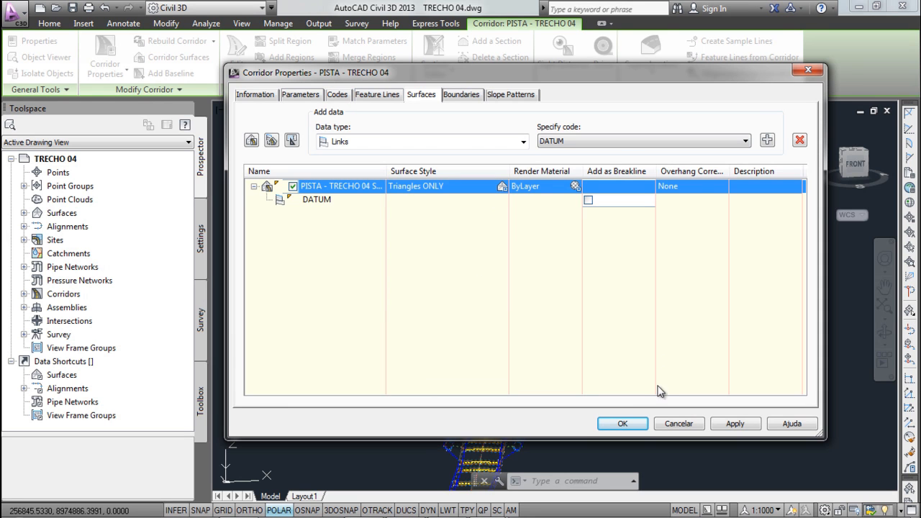
# Set the corridor surface's overhang correction to Bottom Links, accept the corridor properties and rebuild the corridor
pyautogui.click(712, 185)
pyautogui.click(709, 186)
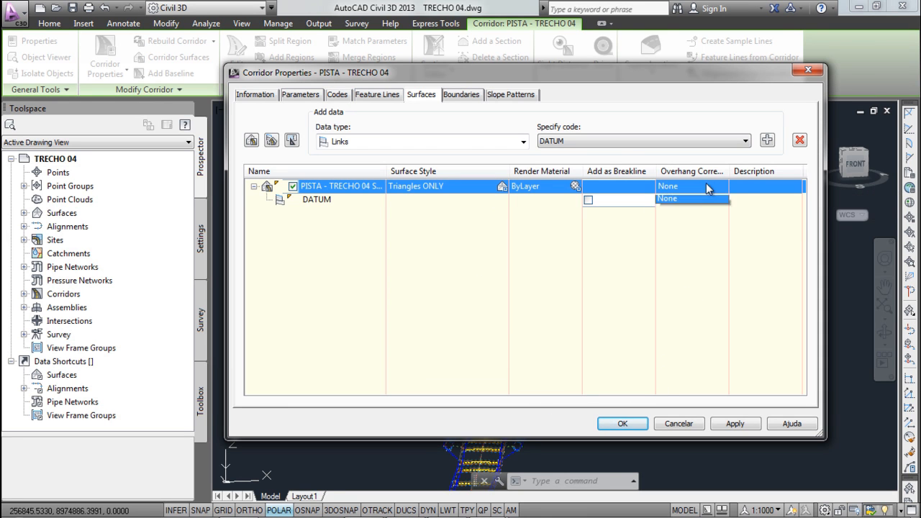
pyautogui.click(690, 209)
pyautogui.click(622, 425)
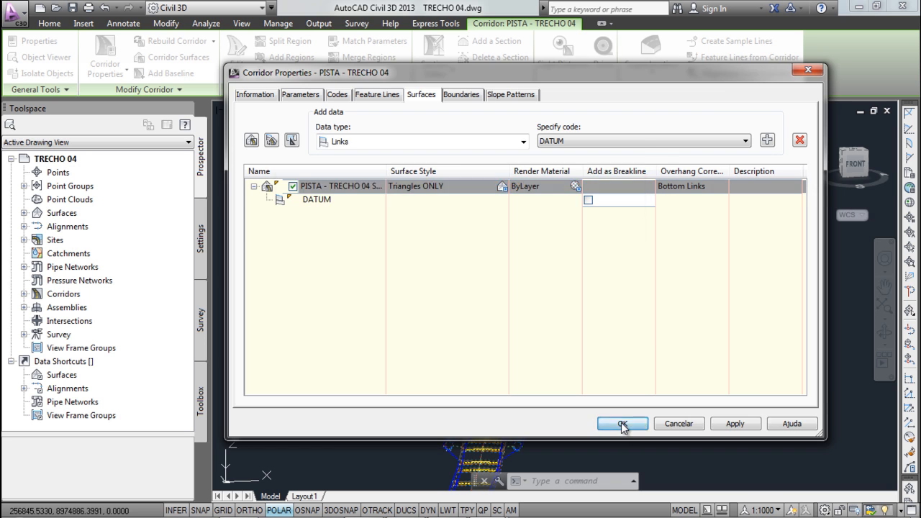
pyautogui.click(528, 234)
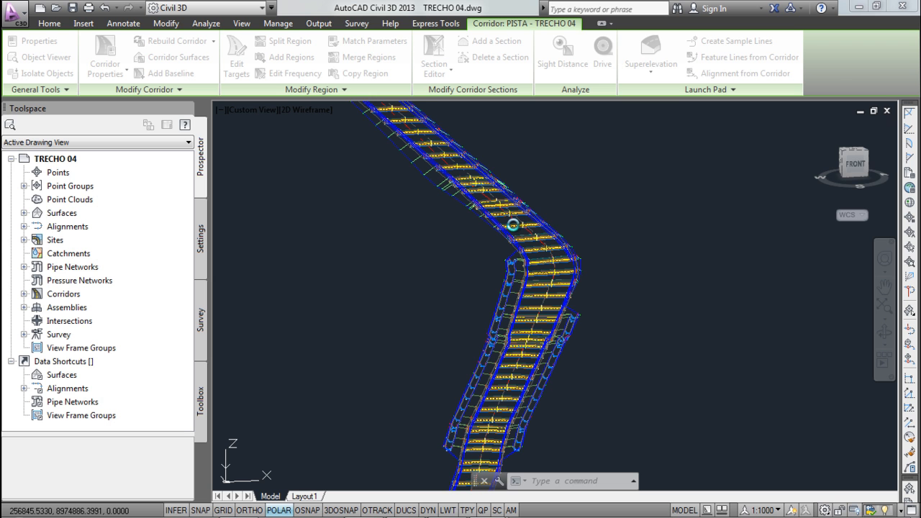
pyautogui.press('Escape')
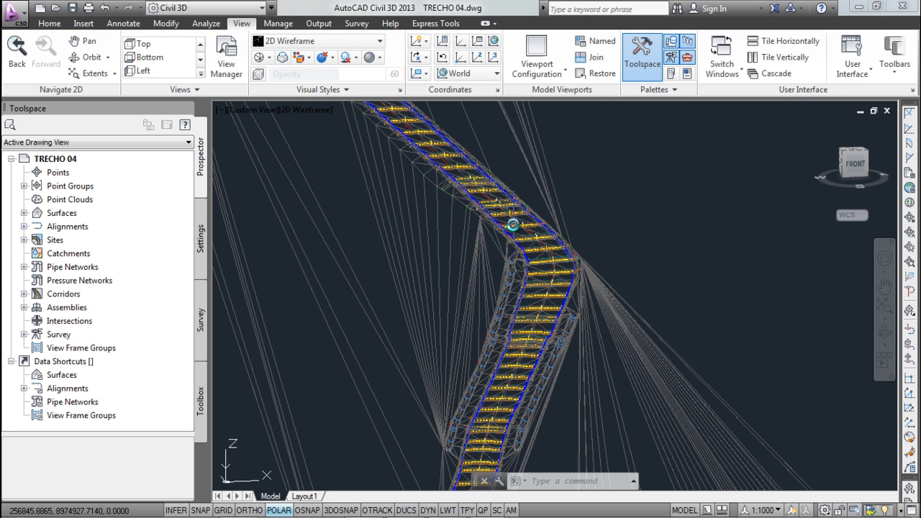
# Examine how the corridor surface's triangles connect the pavement sections with the side ditches in the 3D view
pyautogui.keyDown('shift'); pyautogui.moveTo(513, 225); pyautogui.dragTo(453, 261, button='middle'); pyautogui.keyUp('shift')
pyautogui.keyDown('shift'); pyautogui.moveTo(497, 185); pyautogui.dragTo(390, 249, button='middle'); pyautogui.keyUp('shift')
pyautogui.scroll(5, 502, 235)
pyautogui.scroll(-5, 501, 235)
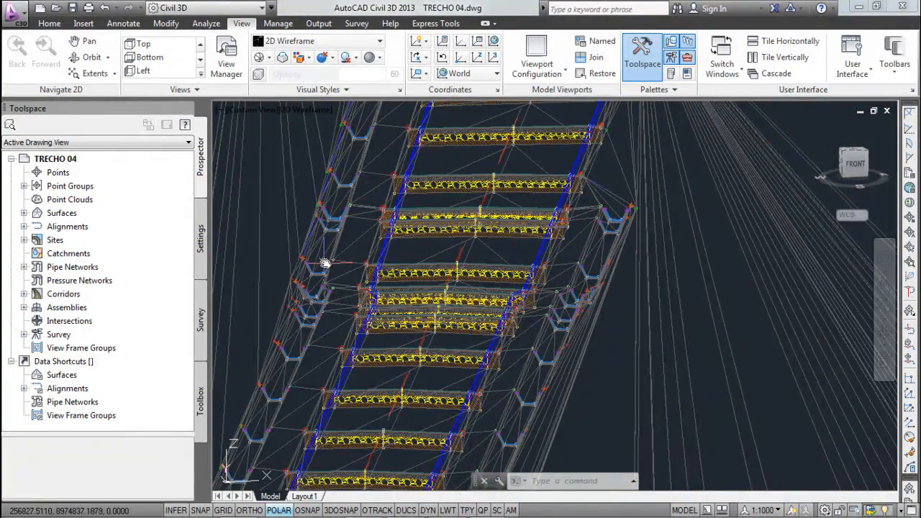
pyautogui.scroll(5, 335, 263)
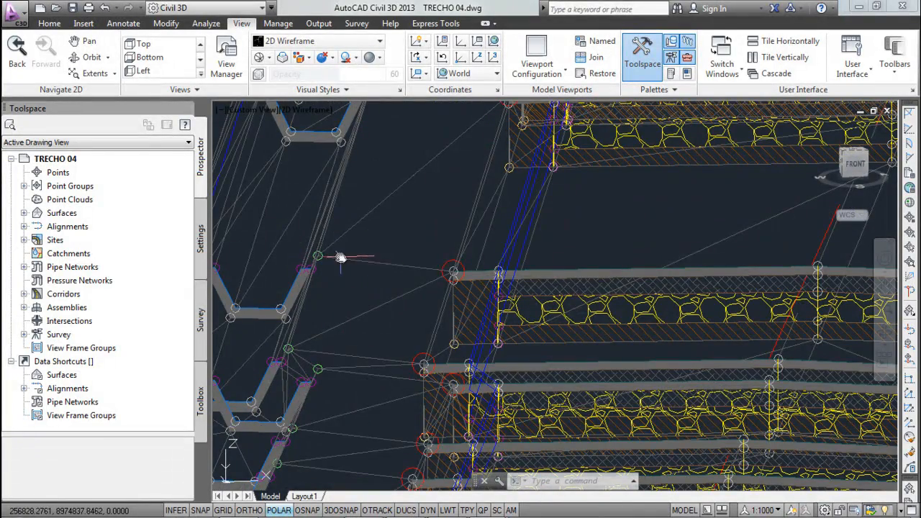
pyautogui.scroll(-2, 384, 259)
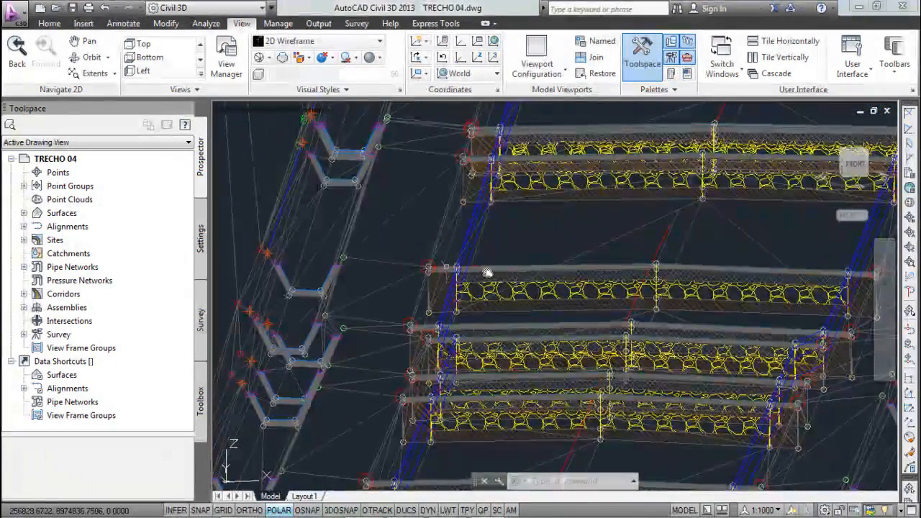
pyautogui.scroll(-8, 313, 263)
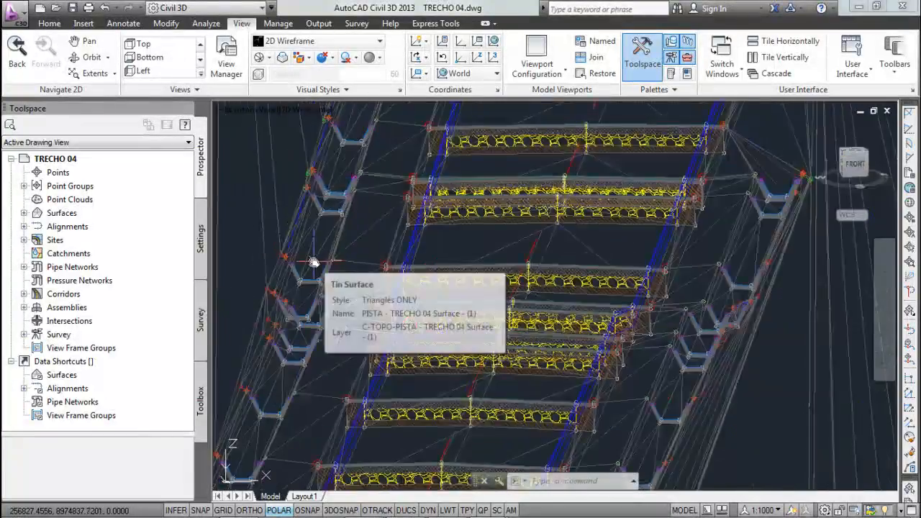
pyautogui.scroll(-3, 313, 262)
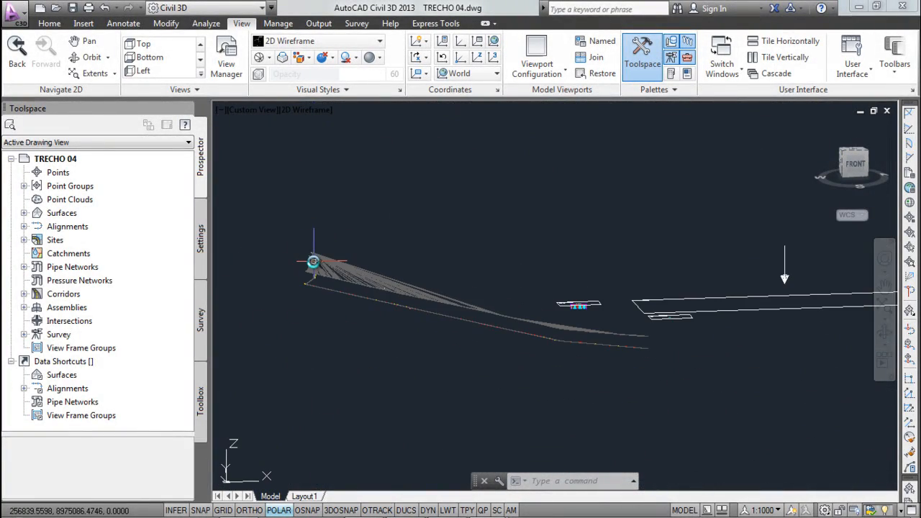
# Switch the drawing to the plan view of the current UCS
pyautogui.write('pl')
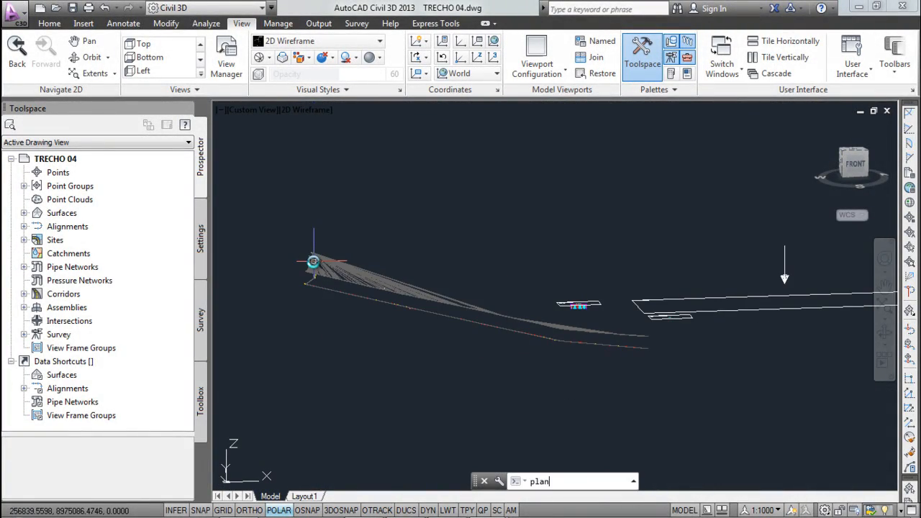
pyautogui.write('an')
pyautogui.press('Return')
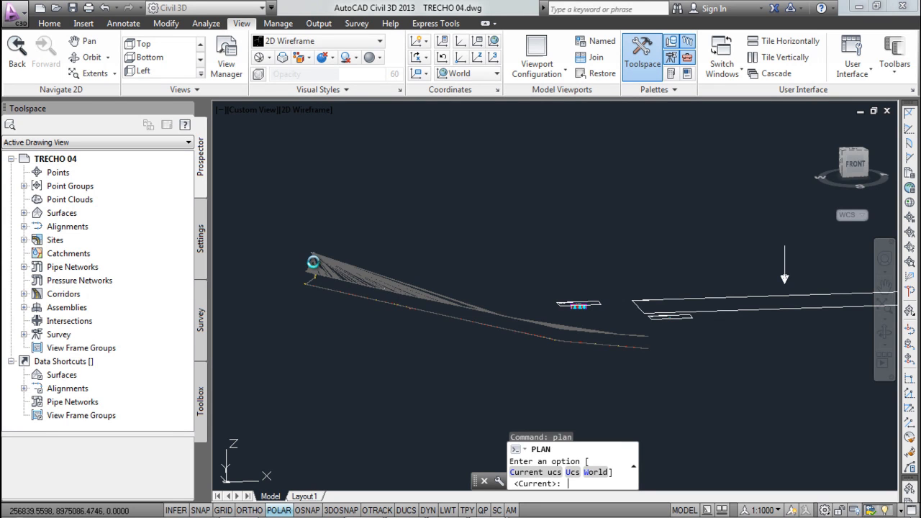
pyautogui.press('Return')
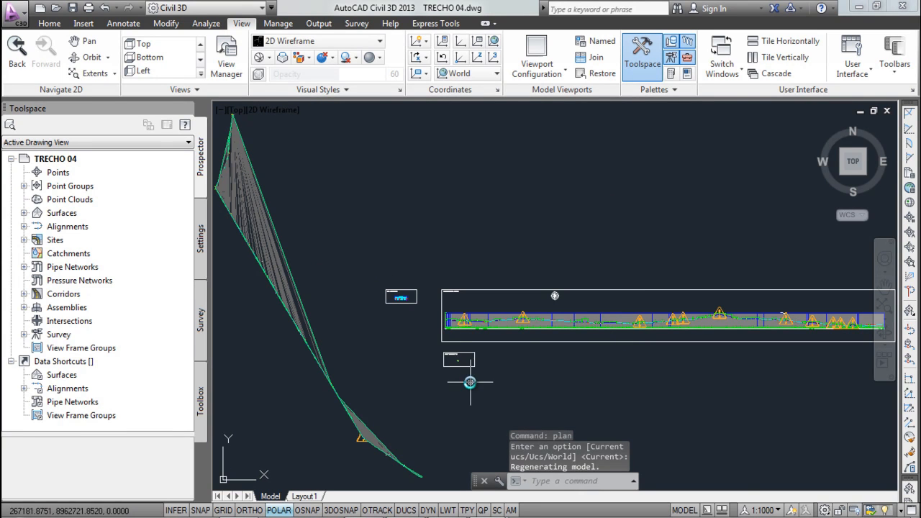
# Set the Inside Backslope Width of the assembly's left SideDitch subassembly to 0.6 m
pyautogui.scroll(6, 456, 365)
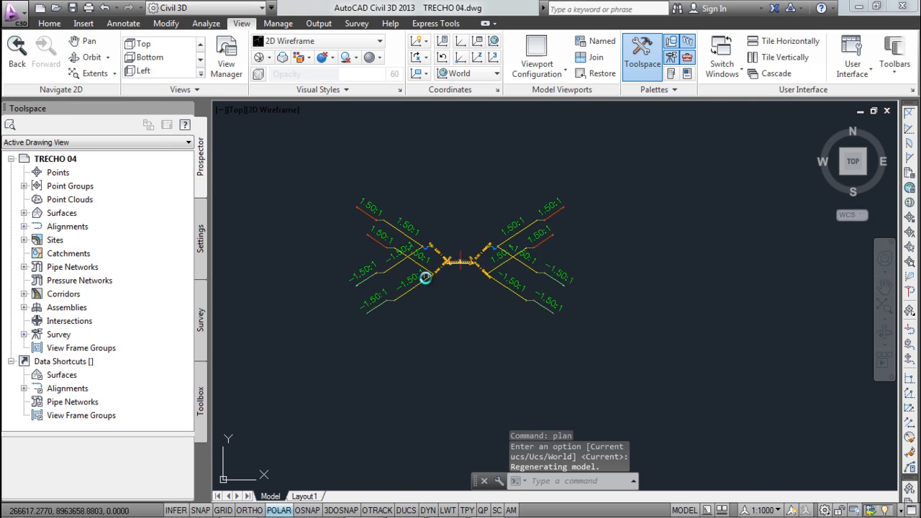
pyautogui.scroll(10, 468, 254)
pyautogui.scroll(-4, 477, 266)
pyautogui.click(481, 262)
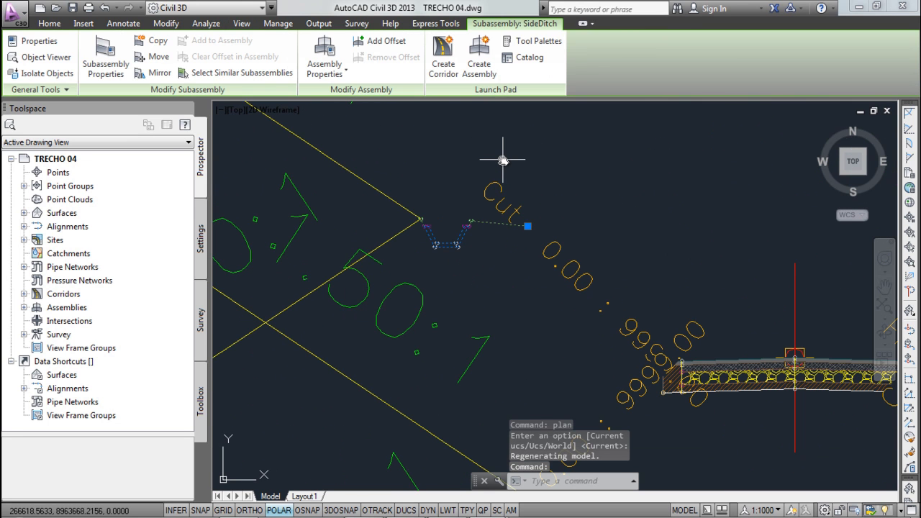
pyautogui.write('mo')
pyautogui.press('Return')
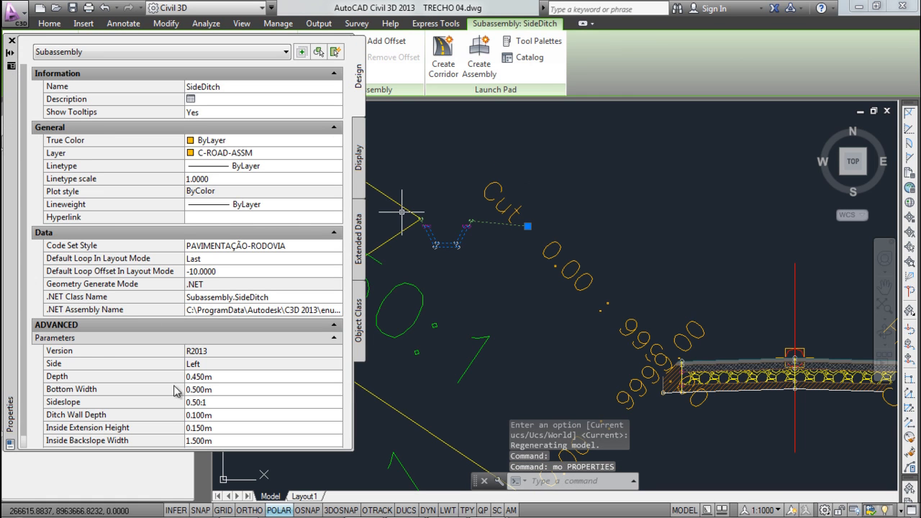
pyautogui.scroll(-1, 25, 264)
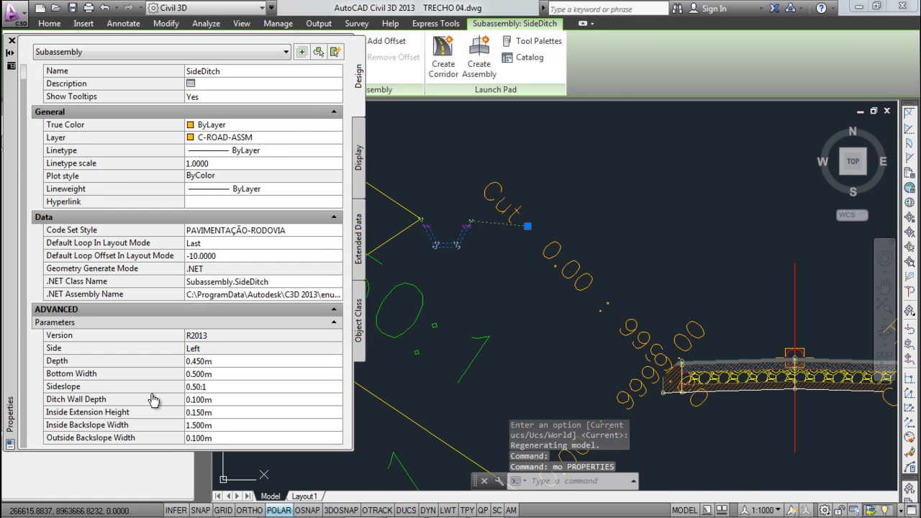
pyautogui.click(210, 426)
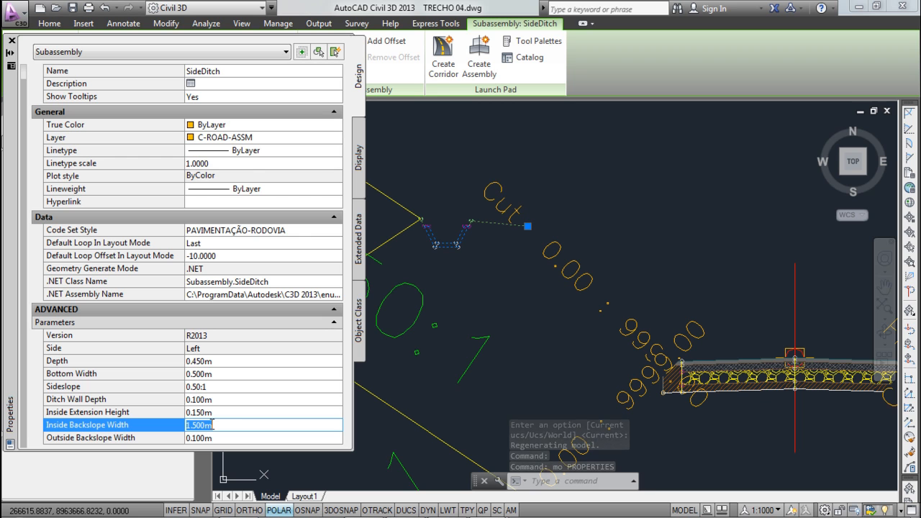
pyautogui.write('.6')
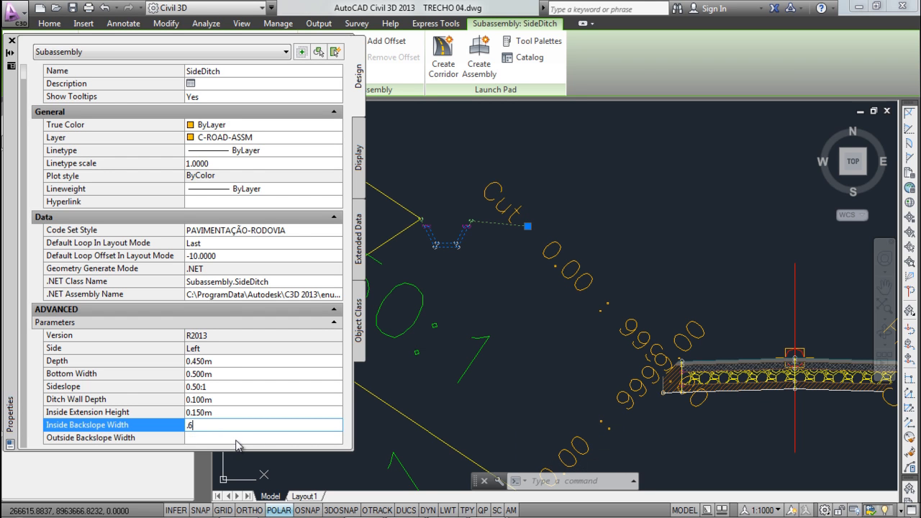
pyautogui.click(251, 436)
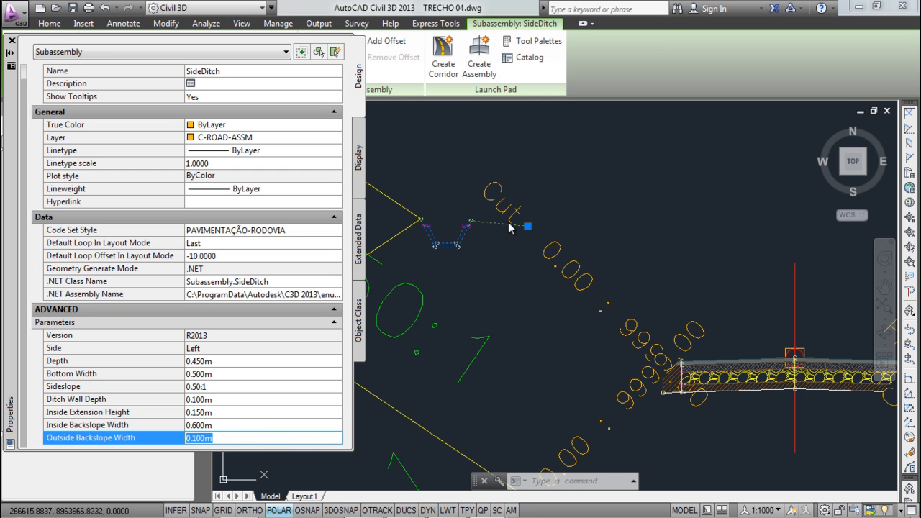
# Add the assembly's right SideDitch subassembly to the selection, set the Inside Backslope Width to 0.6 m and close the properties
pyautogui.click(485, 253)
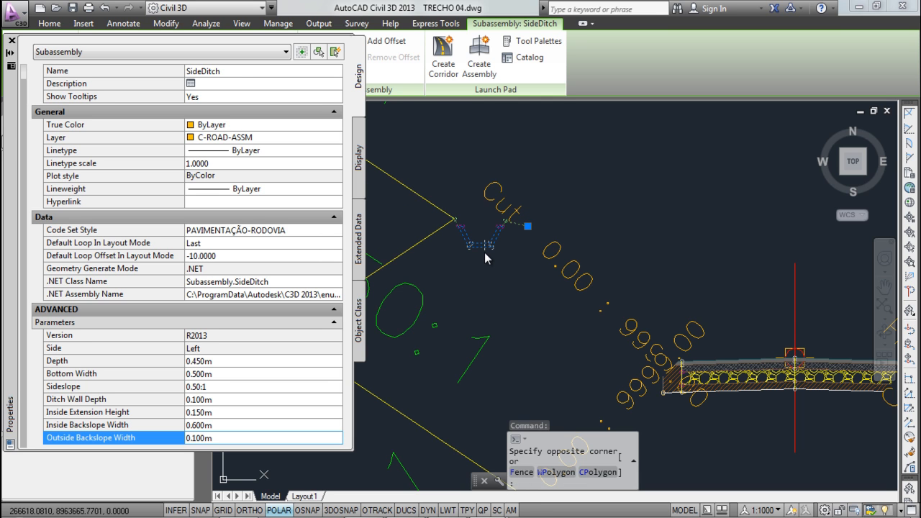
pyautogui.scroll(-5, 504, 241)
pyautogui.click(683, 253)
pyautogui.scroll(8, 643, 225)
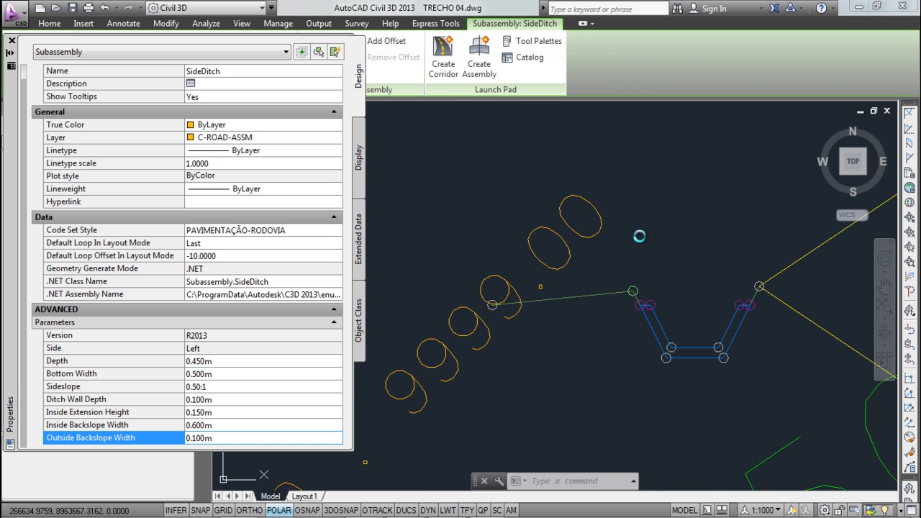
pyautogui.click(579, 294)
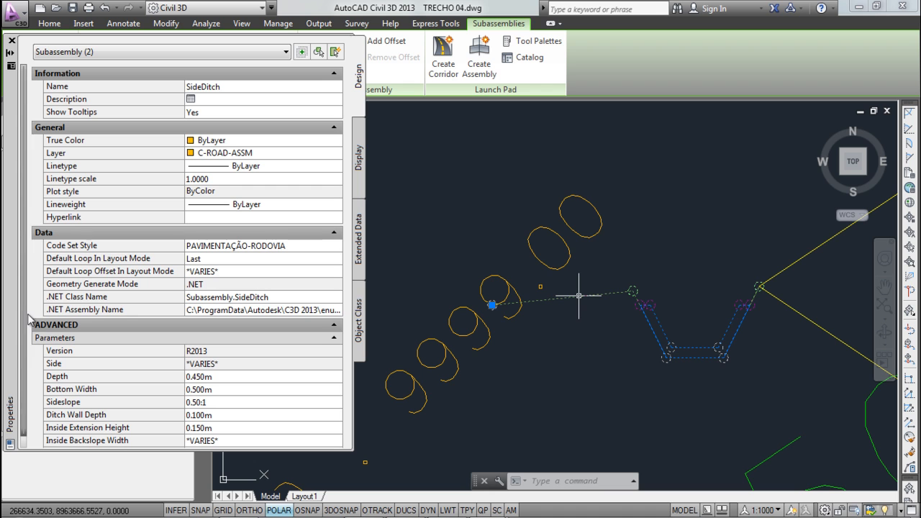
pyautogui.moveTo(17, 363); pyautogui.dragTo(17, 363)
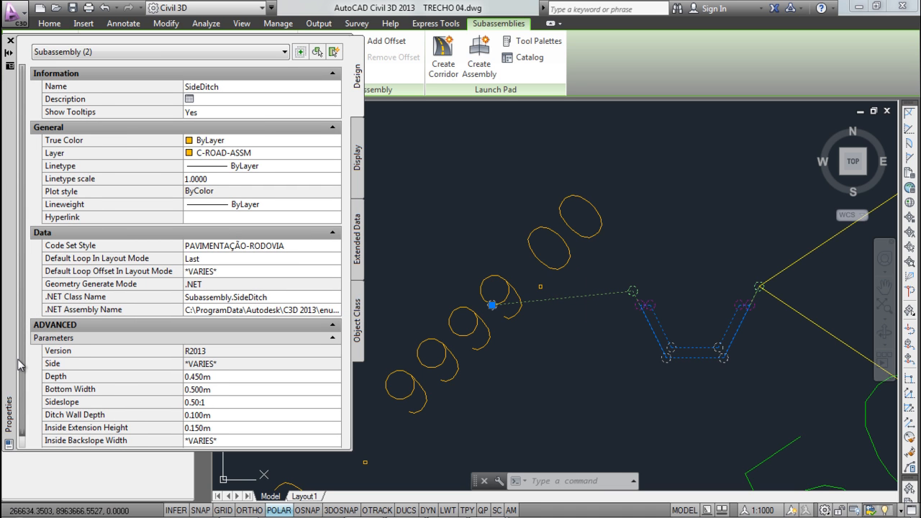
pyautogui.scroll(-3, 453, 370)
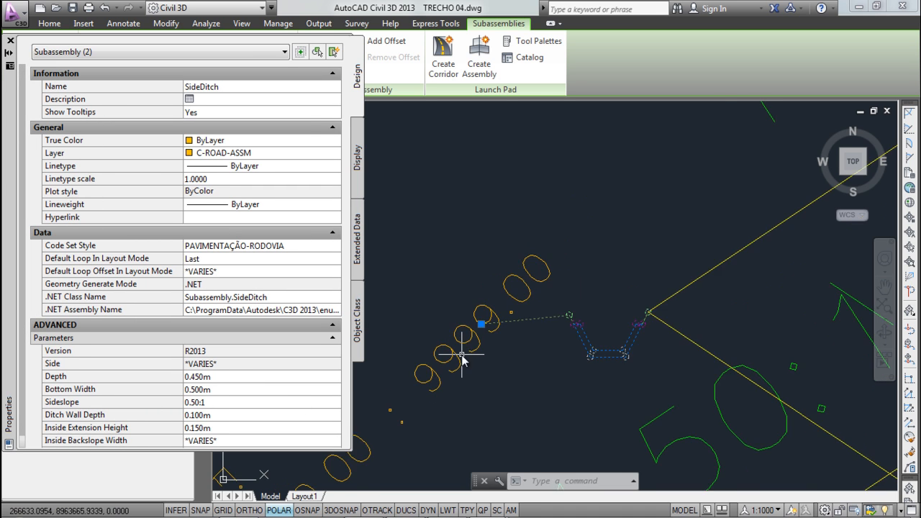
pyautogui.scroll(-3, 516, 346)
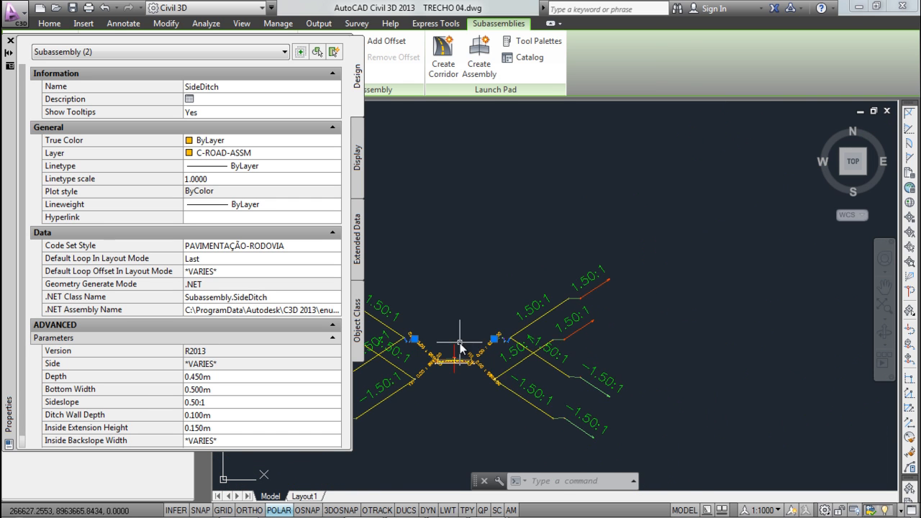
pyautogui.scroll(4, 544, 338)
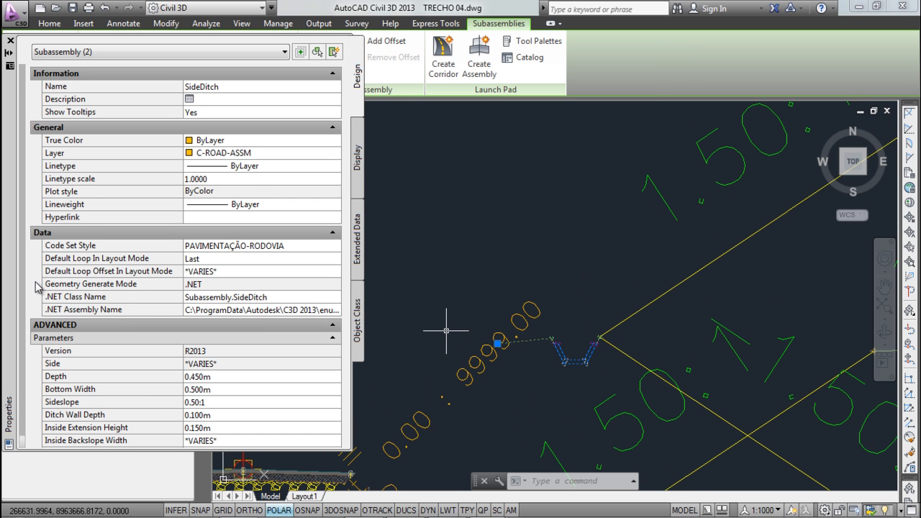
pyautogui.scroll(-1, 32, 291)
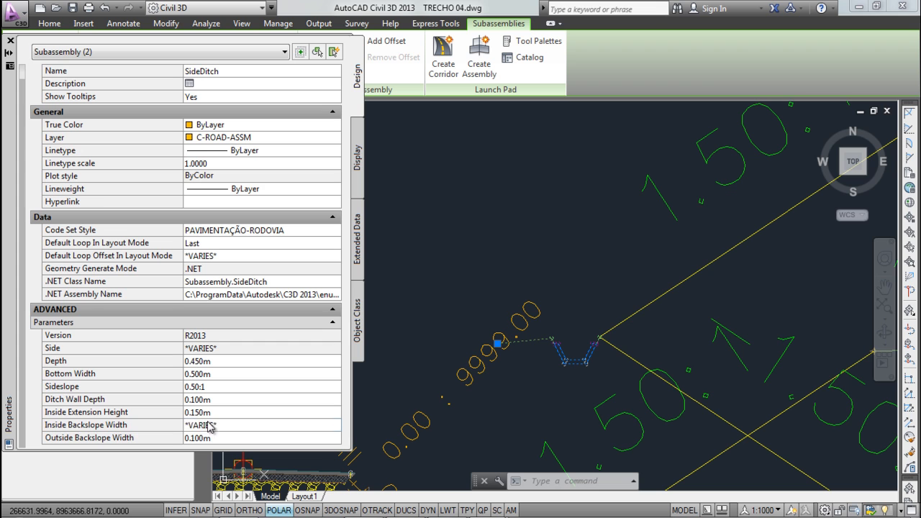
pyautogui.click(209, 425)
pyautogui.press('BackSpace')
pyautogui.press('Tab')
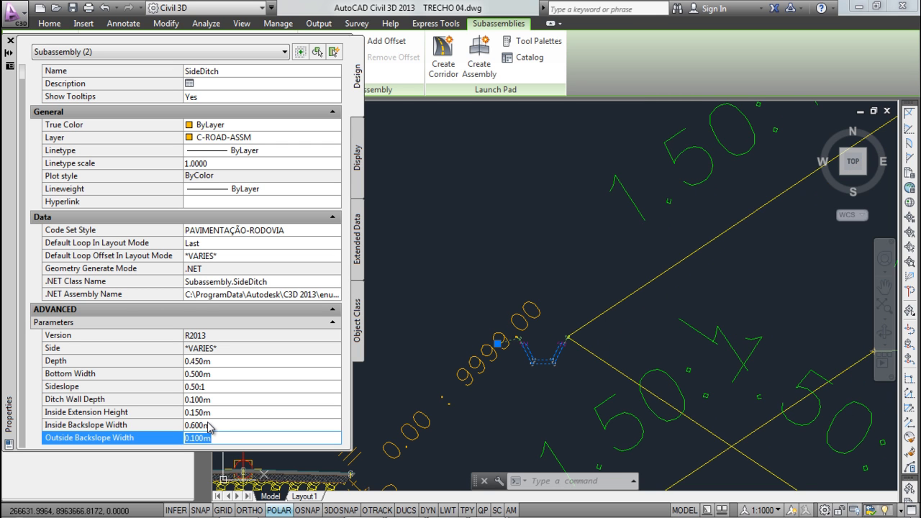
pyautogui.click(10, 40)
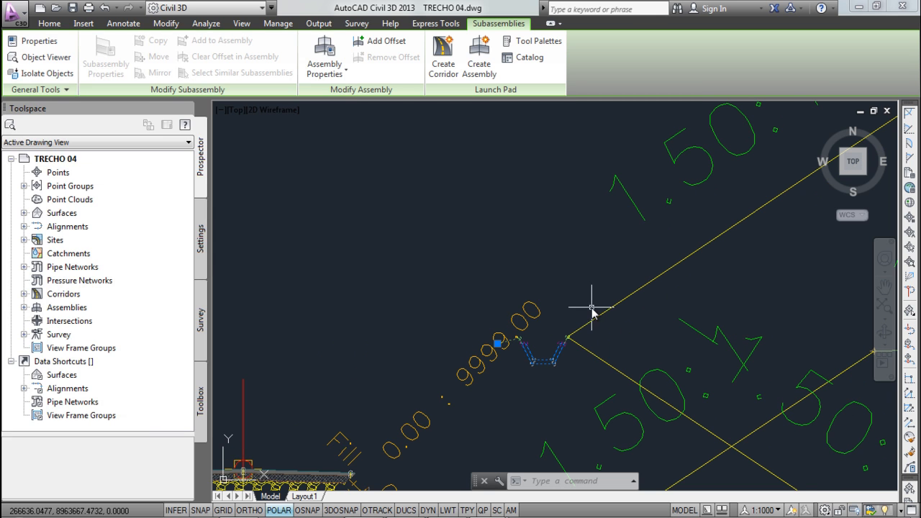
pyautogui.scroll(-3, 545, 275)
pyautogui.scroll(-6, 545, 272)
pyautogui.press('Escape')
# Delete the long triangulation edges spanning the inner side of the road bend from the PISTA - TRECHO 04 surface
pyautogui.scroll(-7, 545, 271)
pyautogui.moveTo(388, 261); pyautogui.dragTo(600, 265, button='middle')
pyautogui.scroll(-6, 600, 265)
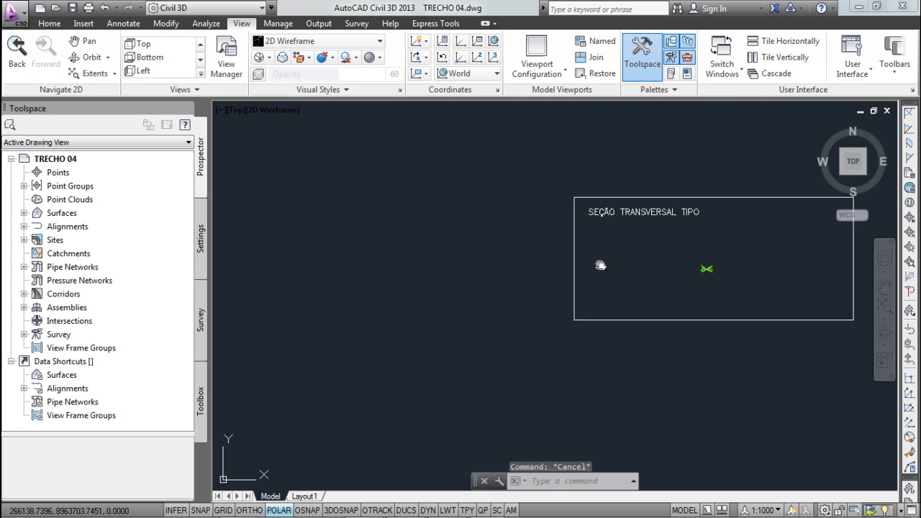
pyautogui.moveTo(374, 258); pyautogui.dragTo(611, 236, button='middle')
pyautogui.moveTo(369, 171)
pyautogui.mouseDown(button='middle')
pyautogui.moveTo(403, 211)
pyautogui.moveTo(430, 280)
pyautogui.moveTo(462, 309)
pyautogui.mouseUp(button='middle')
pyautogui.scroll(-2, 430, 280)
pyautogui.scroll(-2, 395, 233)
pyautogui.scroll(6, 422, 310)
pyautogui.moveTo(380, 140)
pyautogui.mouseDown(button='middle')
pyautogui.moveTo(422, 310)
pyautogui.moveTo(385, 320)
pyautogui.moveTo(424, 275)
pyautogui.mouseUp(button='middle')
pyautogui.click(422, 260)
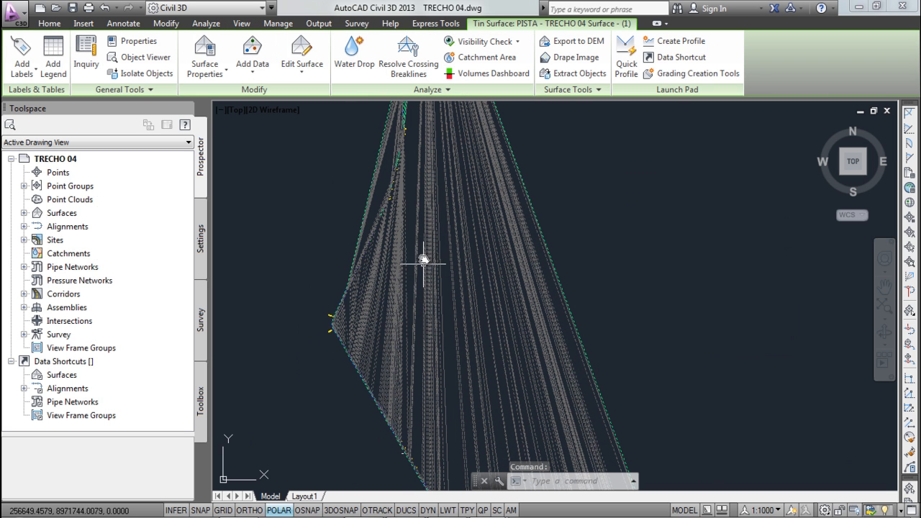
pyautogui.click(302, 58)
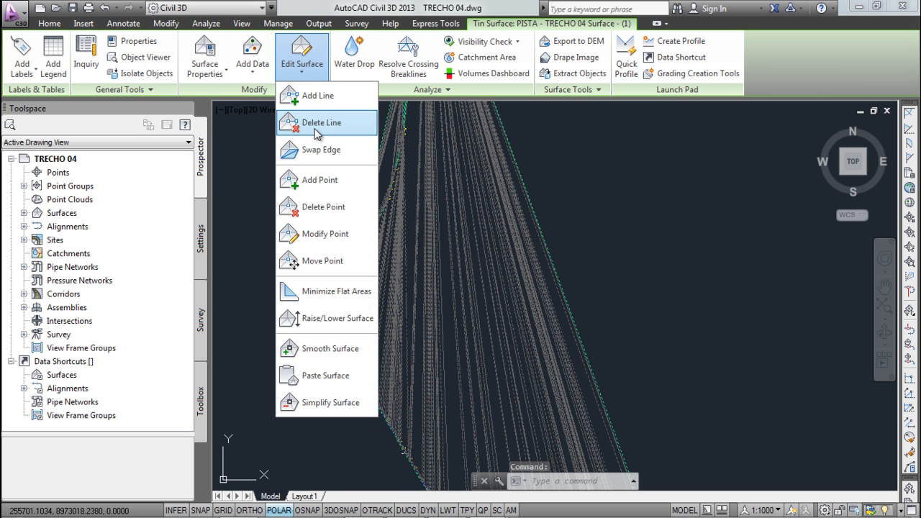
pyautogui.click(309, 123)
pyautogui.click(663, 318)
pyautogui.scroll(5, 365, 322)
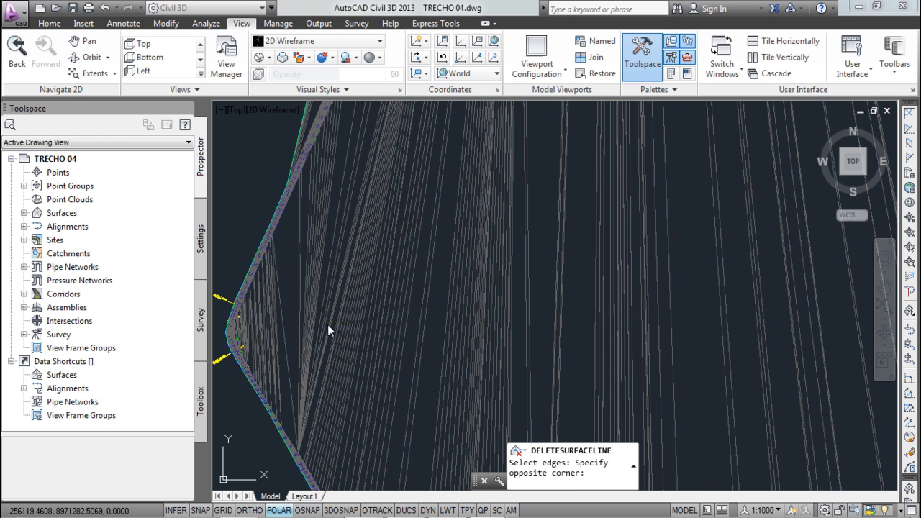
pyautogui.moveTo(253, 323); pyautogui.dragTo(343, 297, button='middle')
pyautogui.click(343, 298)
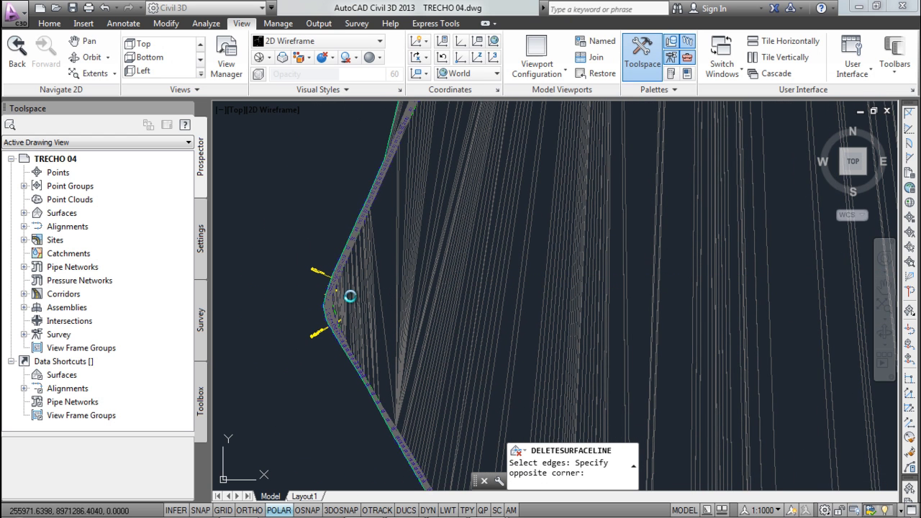
# Delete the remaining surface edges close to the road on the inside of the bend, near station label 65+5.40
pyautogui.scroll(-3, 348, 302)
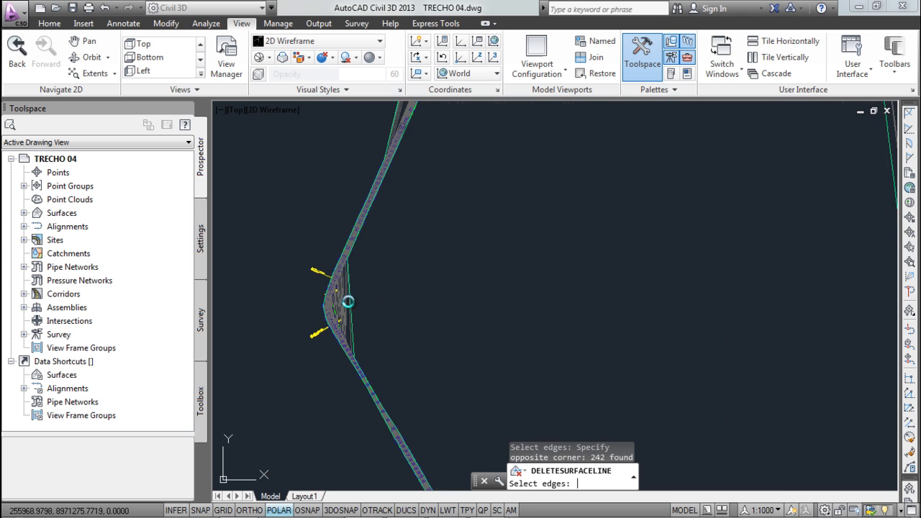
pyautogui.scroll(5, 401, 310)
pyautogui.click(400, 311)
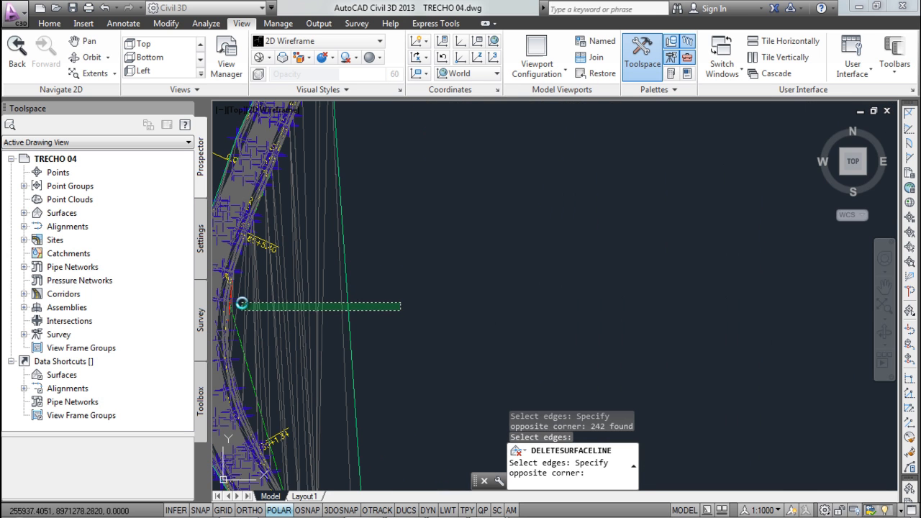
pyautogui.click(241, 308)
pyautogui.moveTo(252, 308); pyautogui.dragTo(256, 325, button='middle')
pyautogui.scroll(4, 390, 278)
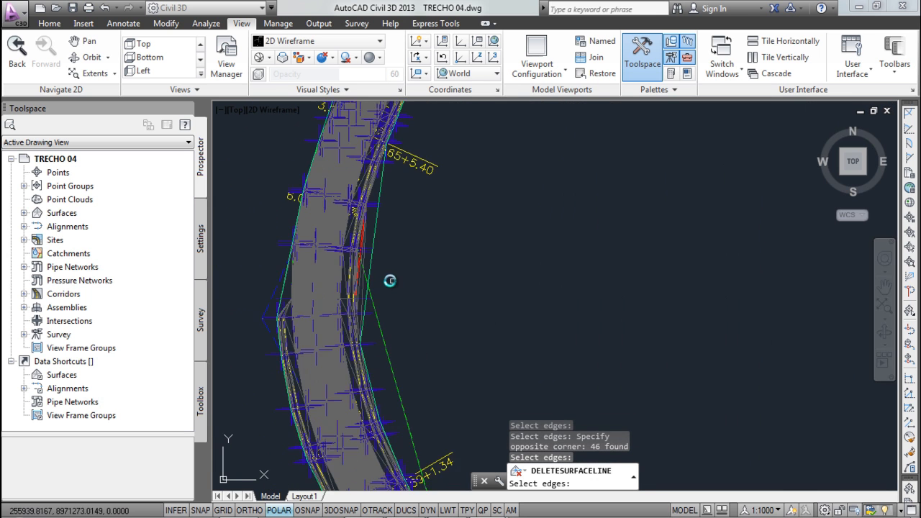
# Try to delete the straight green line beside the inner edge of the bend as a surface edge
pyautogui.scroll(-5, 353, 246)
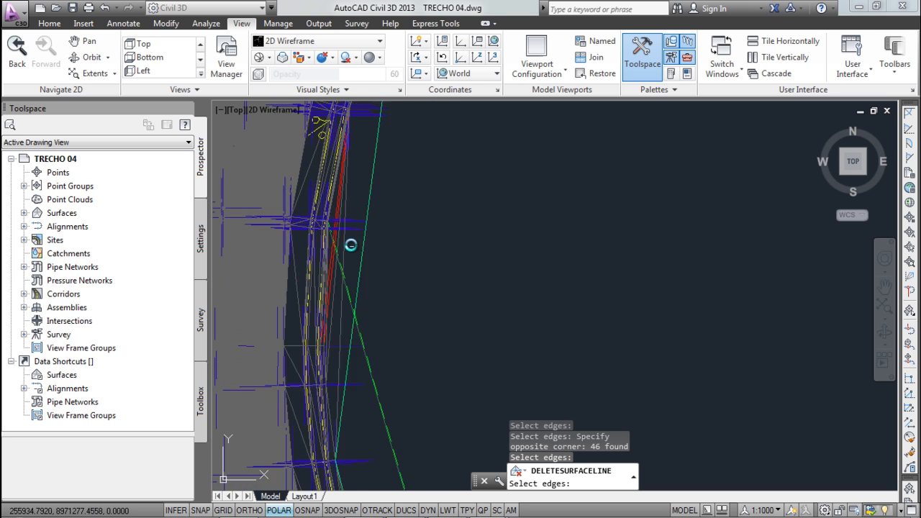
pyautogui.scroll(4, 370, 298)
pyautogui.click(361, 304)
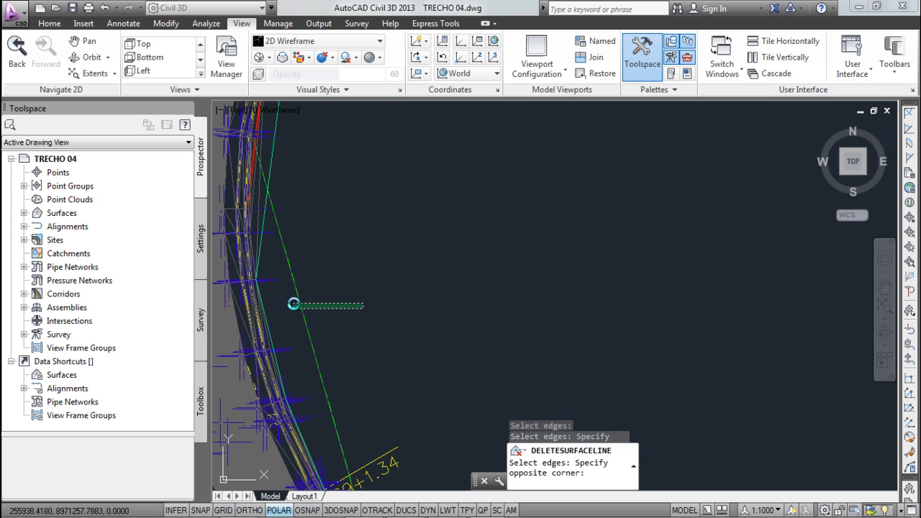
pyautogui.click(286, 305)
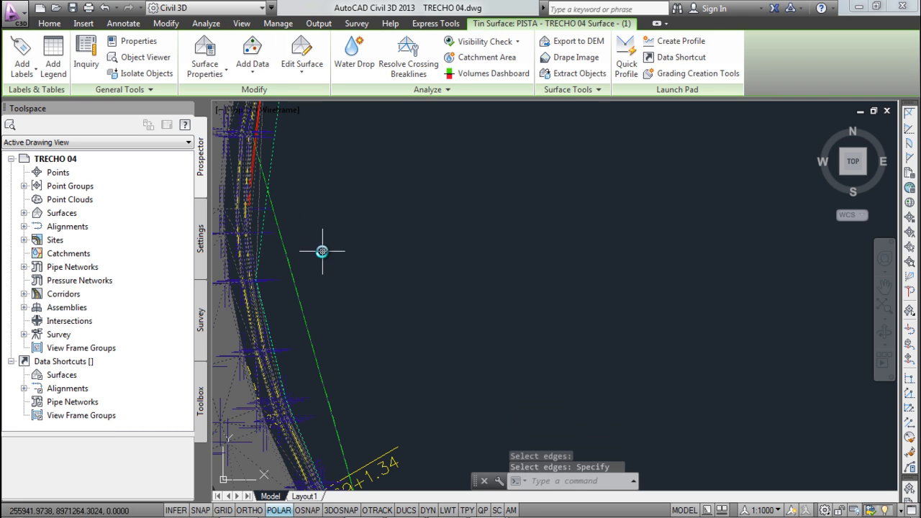
# Restart Delete Line and remove the wide fan of surface edges stretching across the area east of the corridor
pyautogui.scroll(8, 342, 252)
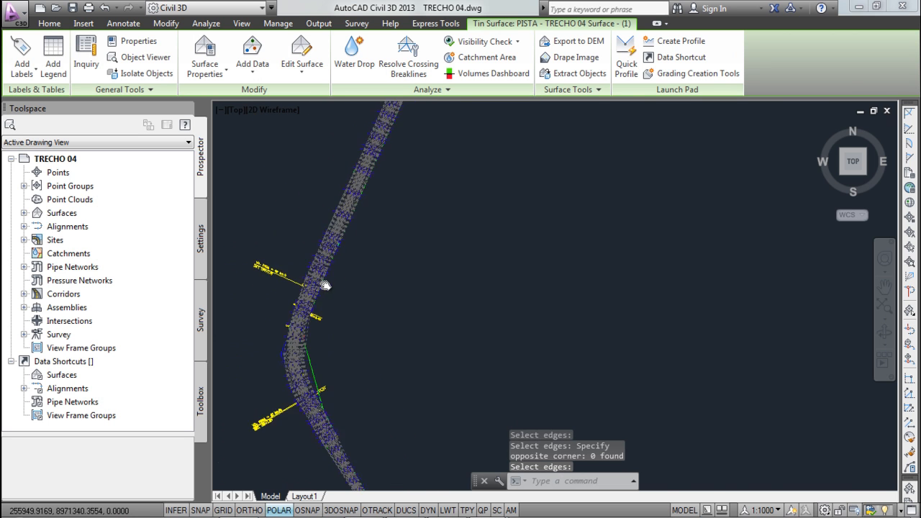
pyautogui.scroll(-6, 331, 248)
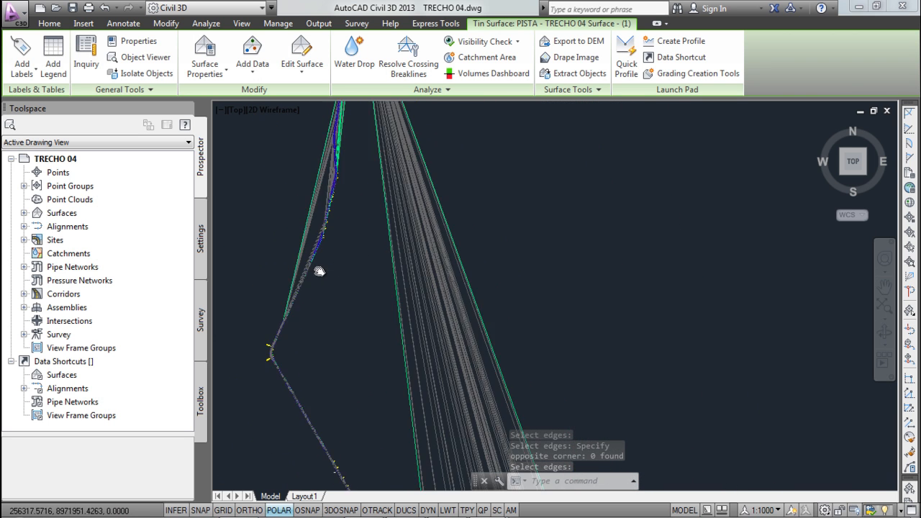
pyautogui.click(307, 69)
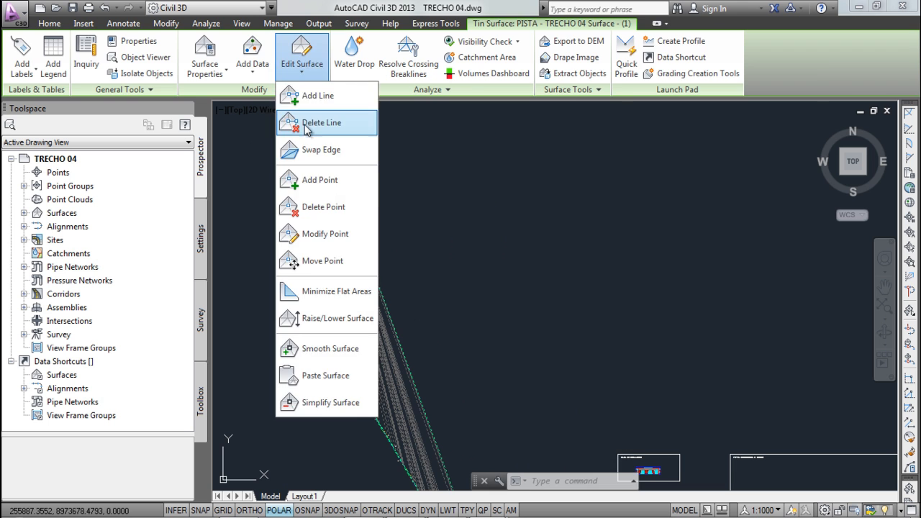
pyautogui.click(319, 128)
pyautogui.click(416, 285)
pyautogui.click(330, 272)
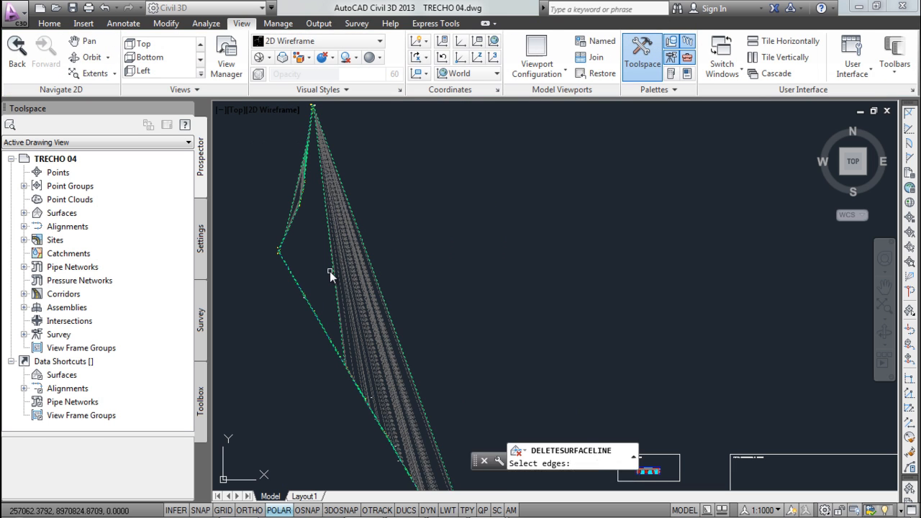
# Delete the long surface edges west of the corridor beside the curve near station label 84+1.05
pyautogui.scroll(8, 301, 236)
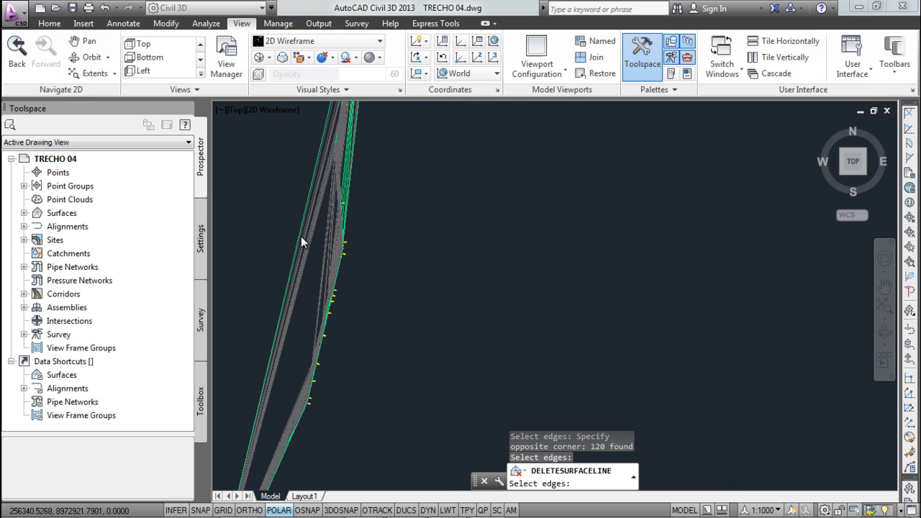
pyautogui.scroll(4, 421, 329)
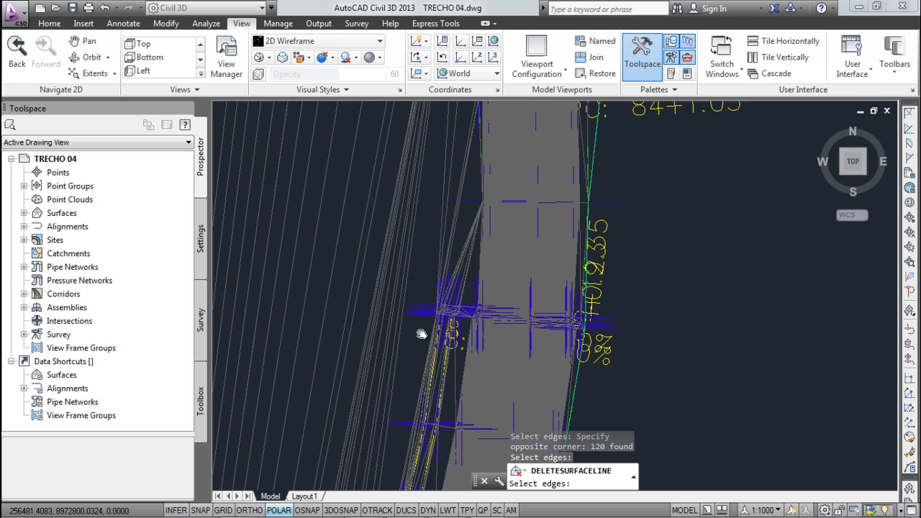
pyautogui.click(426, 254)
pyautogui.scroll(-8, 370, 258)
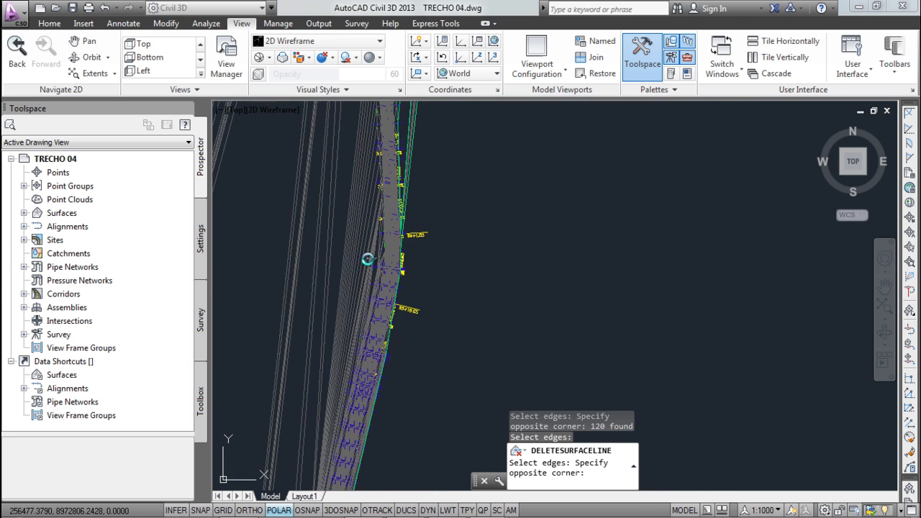
pyautogui.moveTo(277, 261); pyautogui.dragTo(484, 258, button='middle')
pyautogui.click(291, 253)
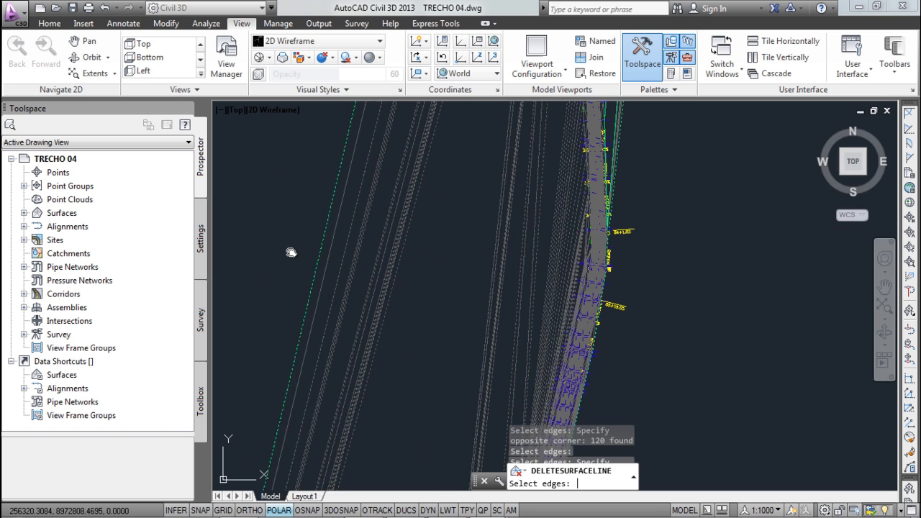
pyautogui.press('Return')
# Delete the long surface edges east of the corridor along the curve farther north, up to the road's edge
pyautogui.scroll(-6, 290, 252)
pyautogui.moveTo(431, 123); pyautogui.dragTo(406, 209, button='middle')
pyautogui.scroll(3, 370, 294)
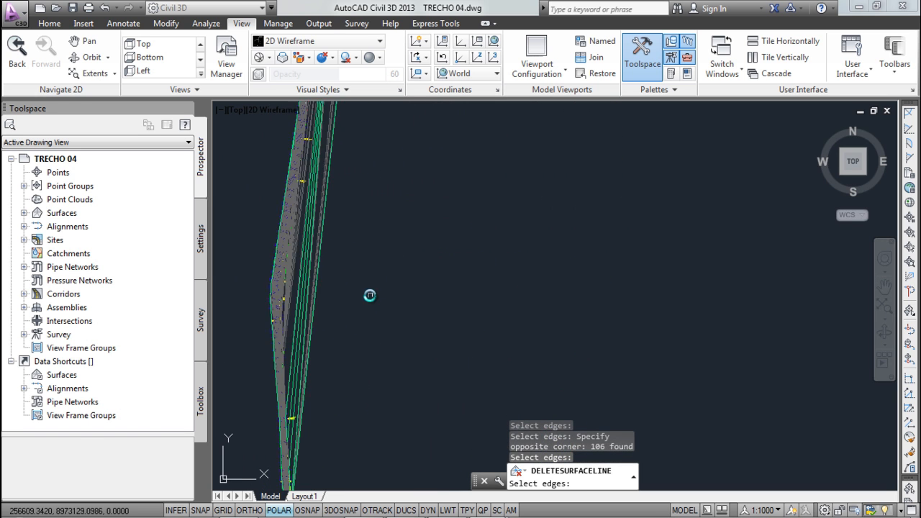
pyautogui.click(333, 292)
pyautogui.moveTo(239, 292); pyautogui.dragTo(419, 278, button='middle')
pyautogui.scroll(5, 418, 278)
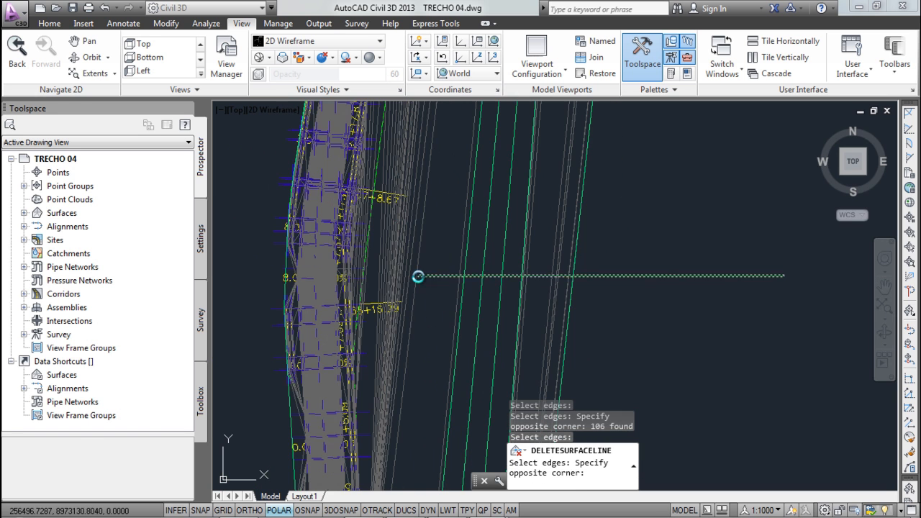
pyautogui.click(350, 274)
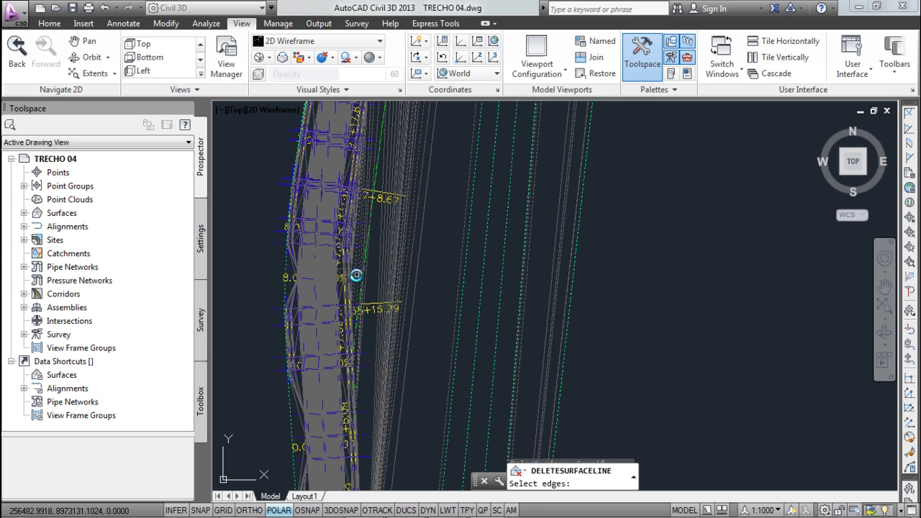
# Delete the band of long surface edges running parallel to the west side of the diagonal road stretch
pyautogui.scroll(-5, 353, 274)
pyautogui.scroll(-5, 383, 189)
pyautogui.moveTo(383, 186); pyautogui.dragTo(400, 276, button='middle')
pyautogui.scroll(-4, 394, 173)
pyautogui.moveTo(393, 382)
pyautogui.mouseDown(button='middle')
pyautogui.moveTo(396, 158)
pyautogui.moveTo(365, 391)
pyautogui.moveTo(400, 254)
pyautogui.mouseUp(button='middle')
pyautogui.scroll(2, 366, 312)
pyautogui.scroll(4, 453, 252)
pyautogui.scroll(-3, 448, 261)
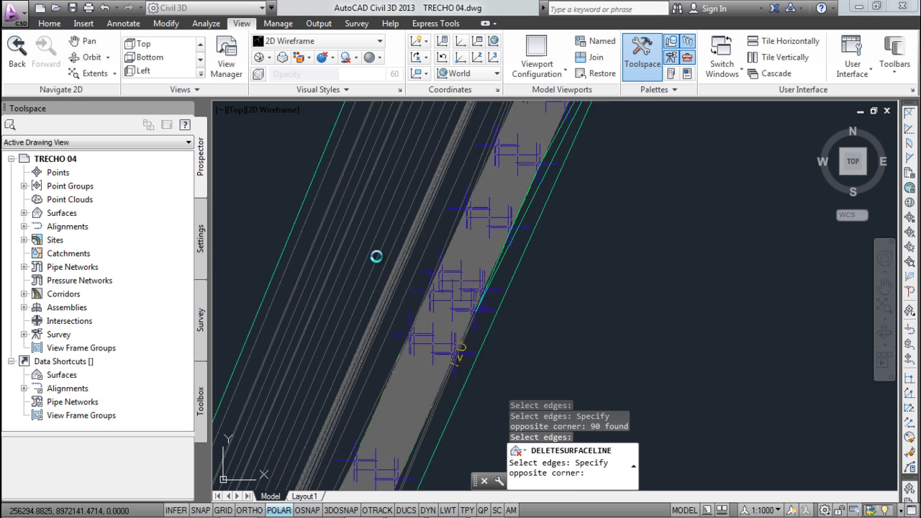
pyautogui.click(406, 260)
pyautogui.click(298, 261)
pyautogui.scroll(-4, 385, 254)
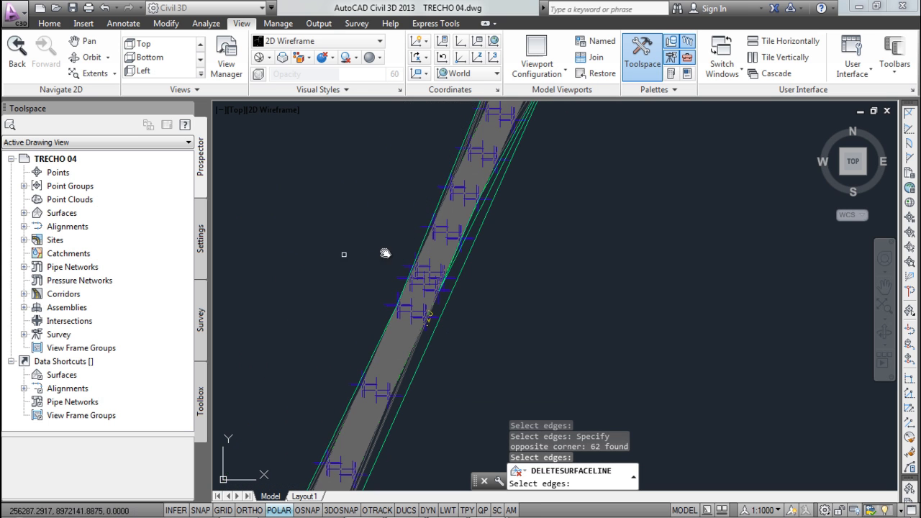
# Delete the wide band of long surface edges east of the corridor along its southern curve, up to the road's edge
pyautogui.scroll(-5, 436, 146)
pyautogui.scroll(4, 355, 275)
pyautogui.scroll(2, 355, 275)
pyautogui.scroll(-3, 391, 195)
pyautogui.moveTo(418, 288); pyautogui.dragTo(405, 269, button='middle')
pyautogui.scroll(-4, 480, 353)
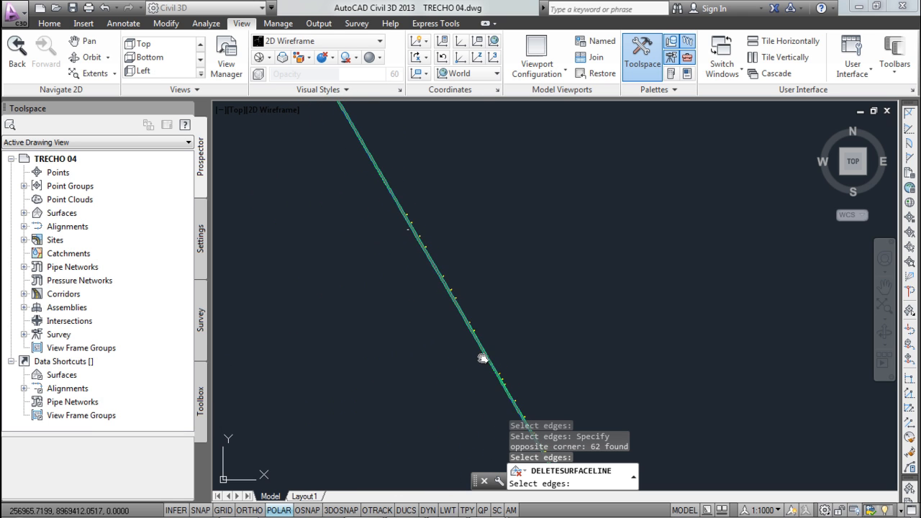
pyautogui.moveTo(473, 354); pyautogui.dragTo(456, 395, button='middle')
pyautogui.scroll(3, 433, 359)
pyautogui.scroll(2, 435, 374)
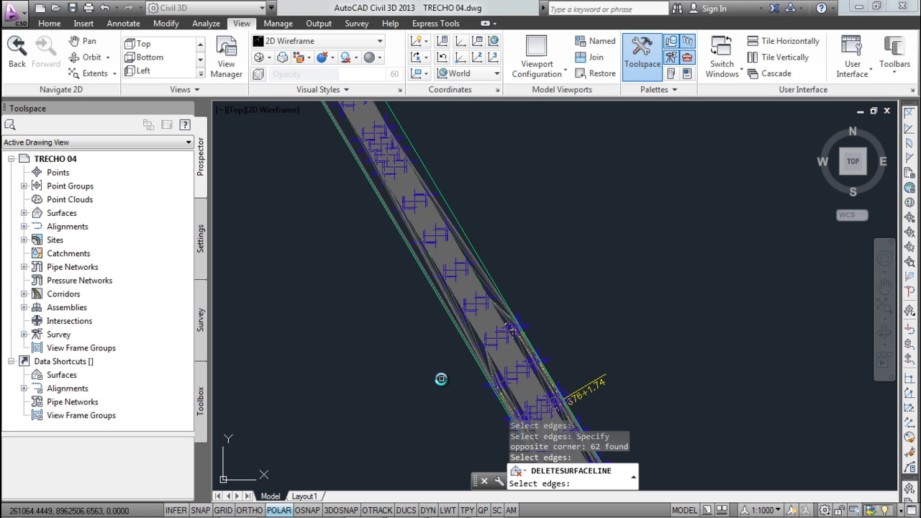
pyautogui.scroll(-5, 442, 379)
pyautogui.moveTo(468, 413); pyautogui.dragTo(427, 292, button='middle')
pyautogui.moveTo(475, 432)
pyautogui.mouseDown(button='middle')
pyautogui.moveTo(345, 302)
pyautogui.moveTo(295, 213)
pyautogui.mouseUp(button='middle')
pyautogui.scroll(-2, 360, 357)
pyautogui.scroll(2, 327, 241)
pyautogui.click(398, 265)
pyautogui.scroll(4, 335, 275)
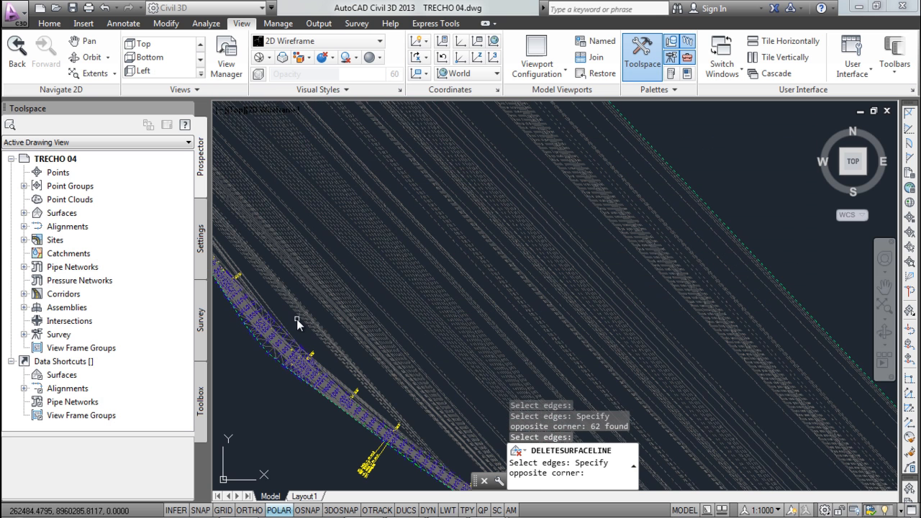
pyautogui.click(297, 319)
# Delete the leftover surface edges on the east side of the corridor just past the wide curve, near the design-speed labels
pyautogui.scroll(-1, 310, 327)
pyautogui.scroll(4, 300, 309)
pyautogui.scroll(-2, 308, 271)
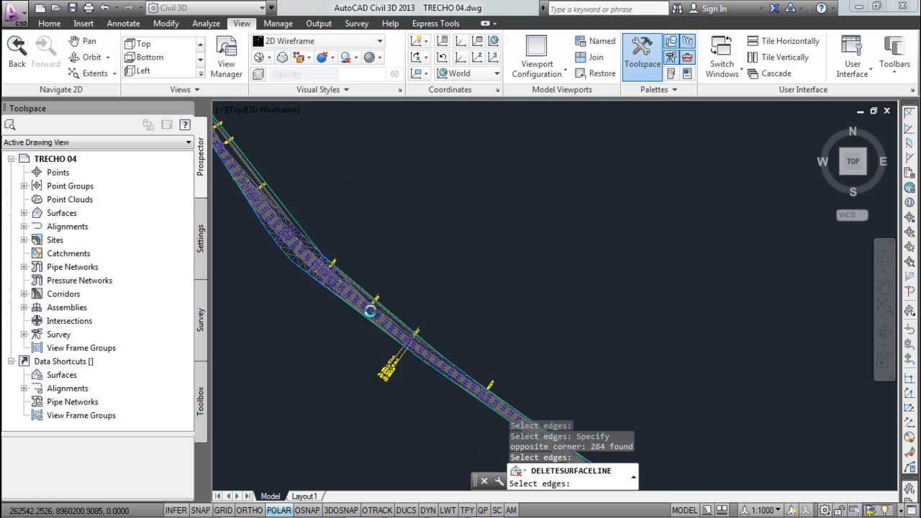
pyautogui.scroll(5, 381, 319)
pyautogui.click(368, 338)
pyautogui.click(273, 381)
pyautogui.scroll(-3, 297, 349)
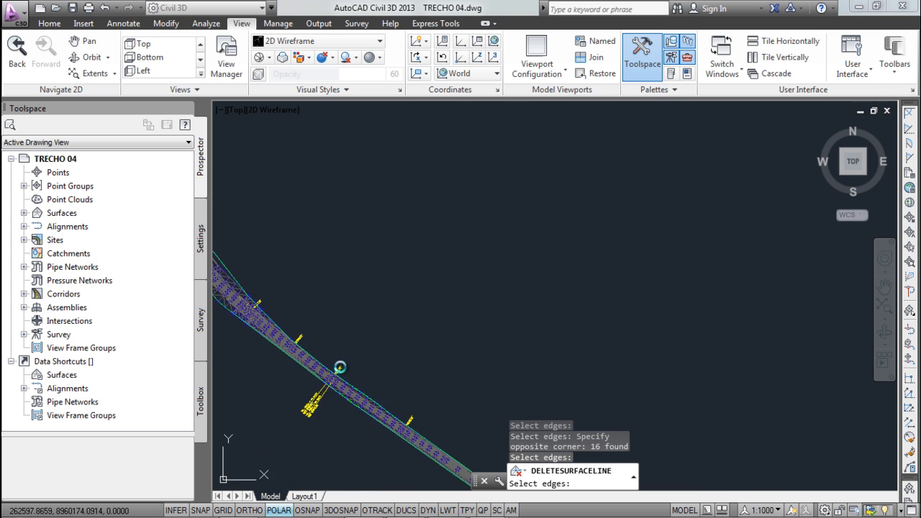
# Delete the fan of surface edges northeast of the corridor's final curve near station 962+17.05, and finish Delete Line
pyautogui.scroll(-3, 248, 186)
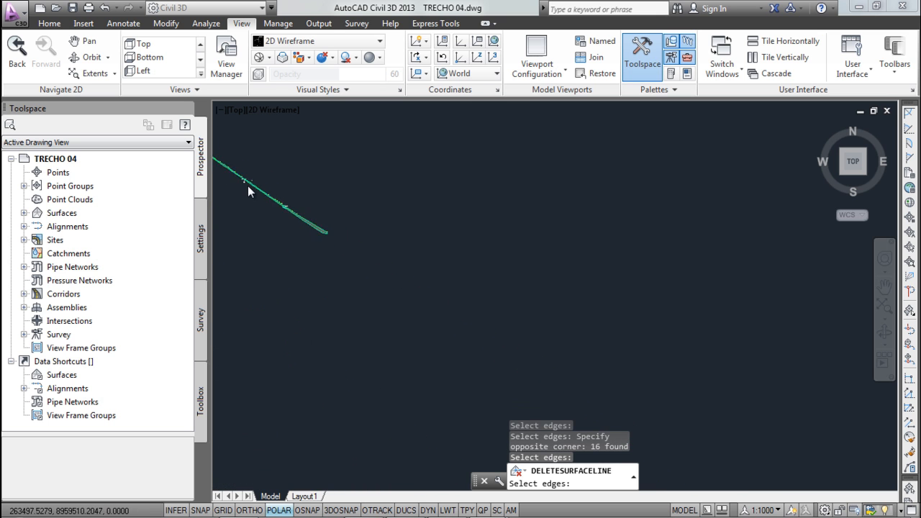
pyautogui.scroll(3, 298, 249)
pyautogui.moveTo(298, 249); pyautogui.dragTo(304, 217, button='middle')
pyautogui.scroll(4, 304, 217)
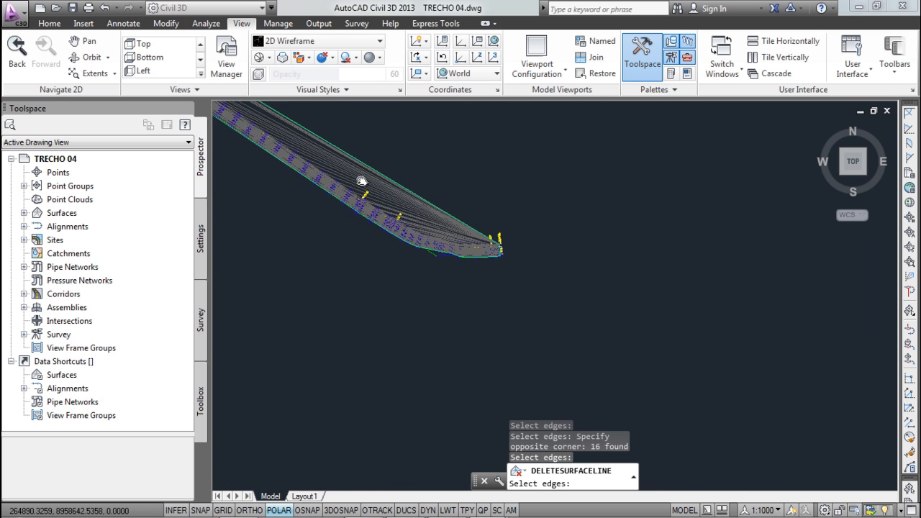
pyautogui.moveTo(359, 191); pyautogui.dragTo(386, 227, button='middle')
pyautogui.click(420, 257)
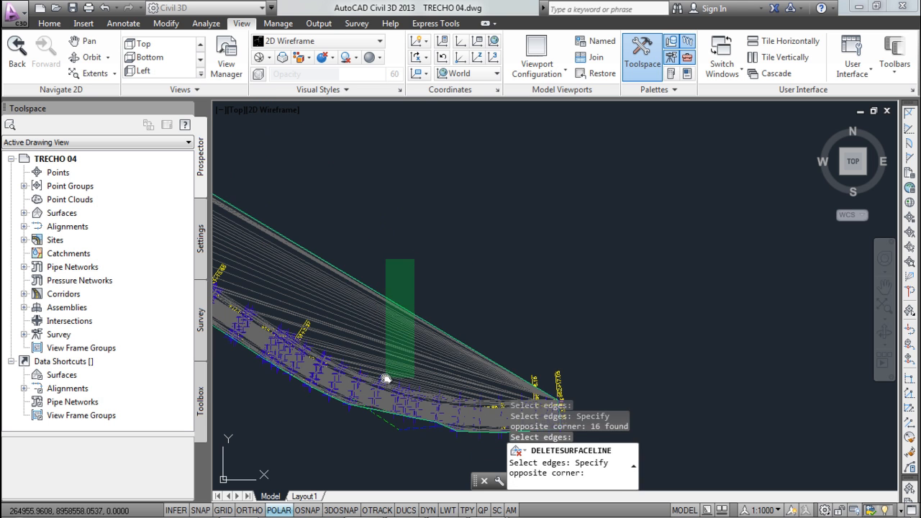
pyautogui.scroll(2, 384, 378)
pyautogui.click(376, 383)
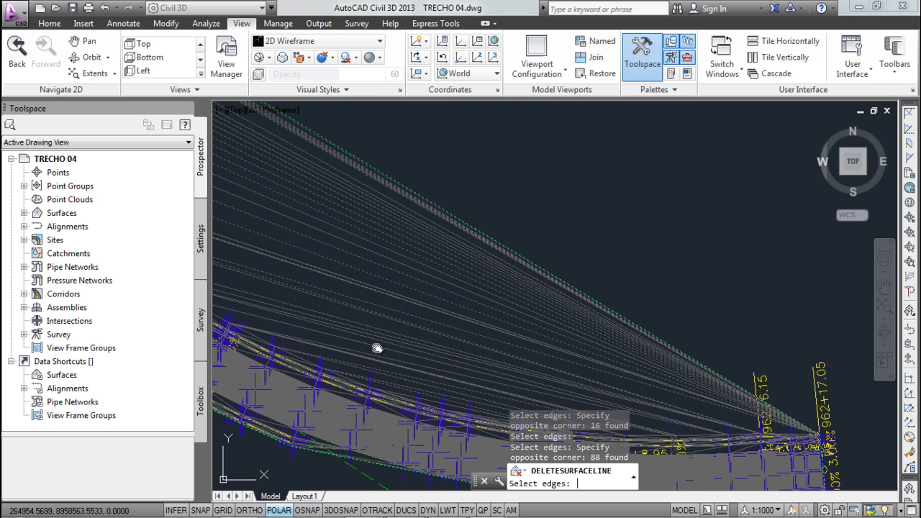
pyautogui.scroll(-5, 378, 324)
pyautogui.scroll(-2, 295, 240)
pyautogui.scroll(3, 436, 261)
pyautogui.scroll(-3, 218, 187)
pyautogui.scroll(3, 329, 265)
pyautogui.scroll(2, 330, 265)
pyautogui.press('Return')
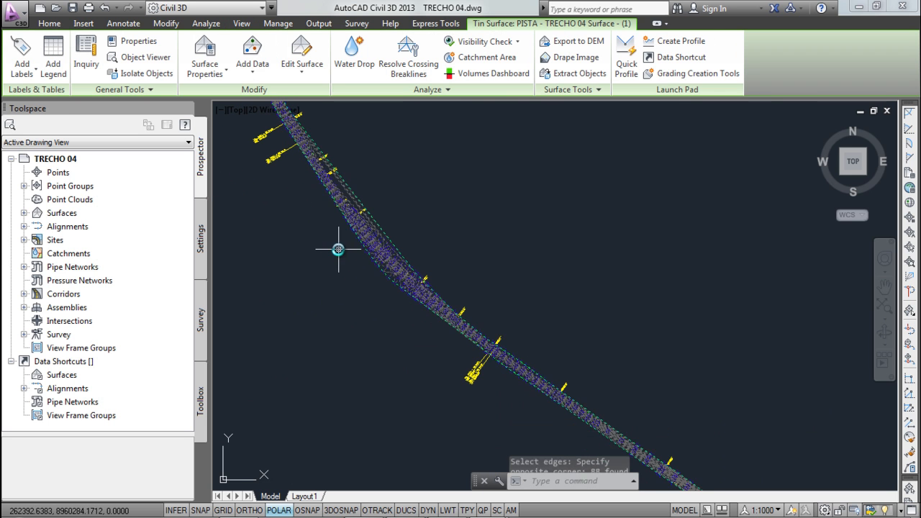
# Restart Delete Line and remove the long surface edges east of the corridor between stations 800+3.94 and 803+6.14
pyautogui.click(301, 51)
pyautogui.click(319, 125)
pyautogui.scroll(2, 409, 207)
pyautogui.click(436, 194)
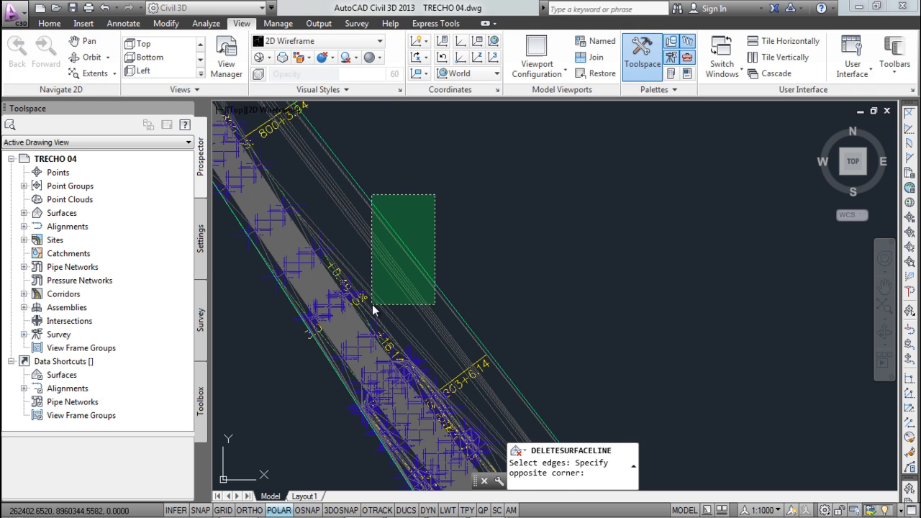
pyautogui.click(372, 304)
pyautogui.scroll(-4, 364, 274)
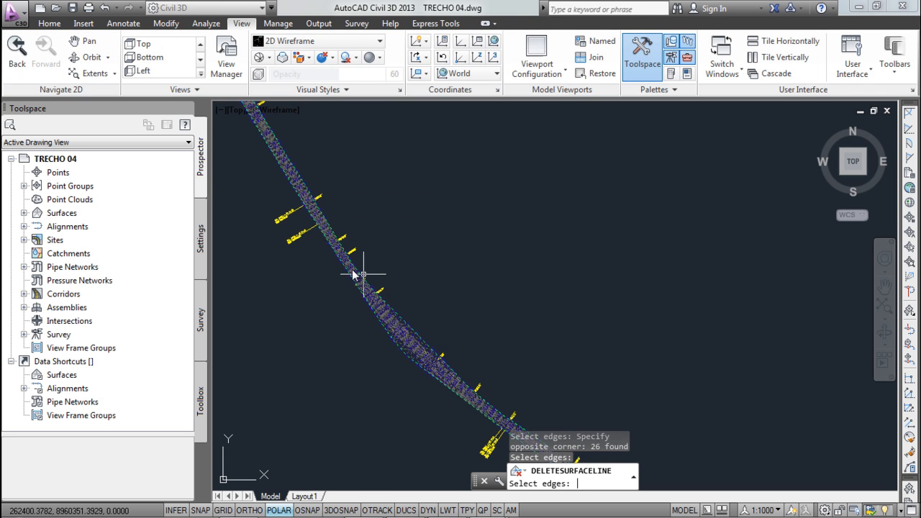
pyautogui.press('Escape')
# Change the surface style in the corridor surface's properties so its triangulation is hidden
pyautogui.scroll(2, 336, 254)
pyautogui.rightClick(337, 254)
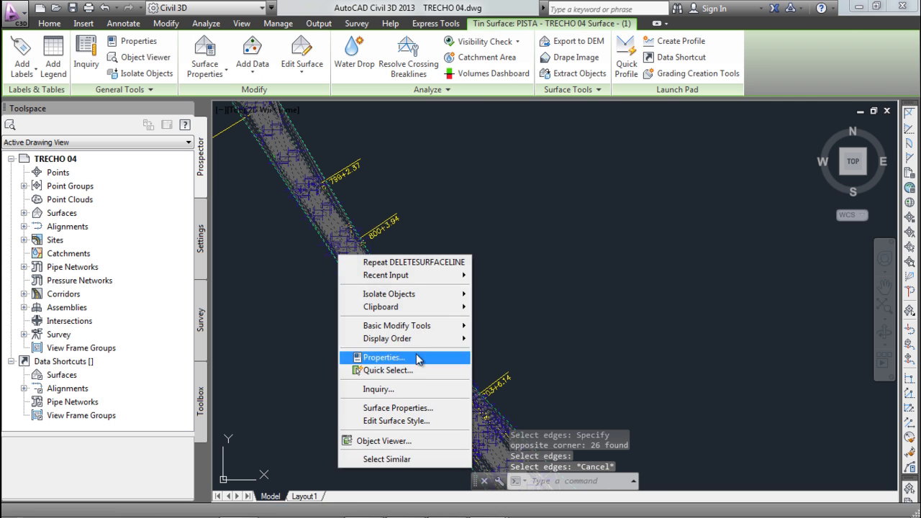
pyautogui.click(400, 408)
pyautogui.click(396, 239)
pyautogui.click(391, 253)
pyautogui.click(695, 427)
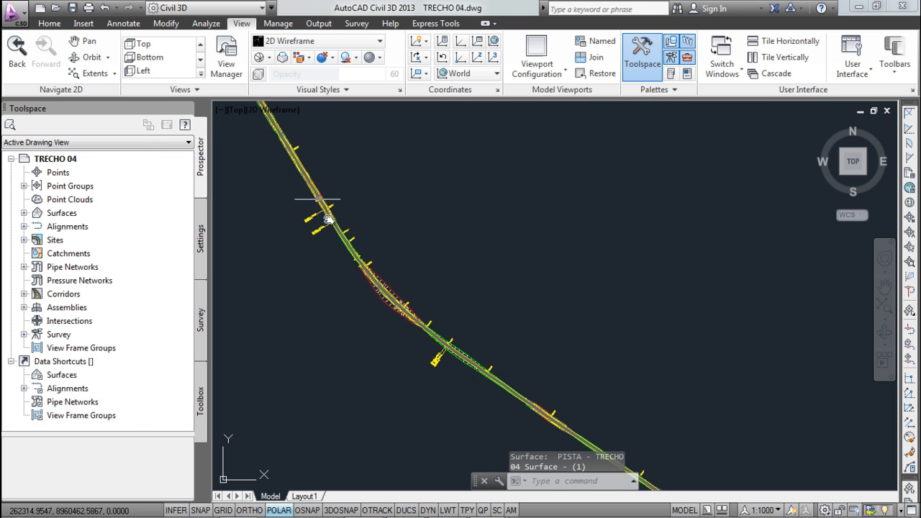
# Examine the corridor's cut and fill offset lines along the curve and the stretch around stations 815+2.71 to 820+2.76
pyautogui.scroll(5, 381, 296)
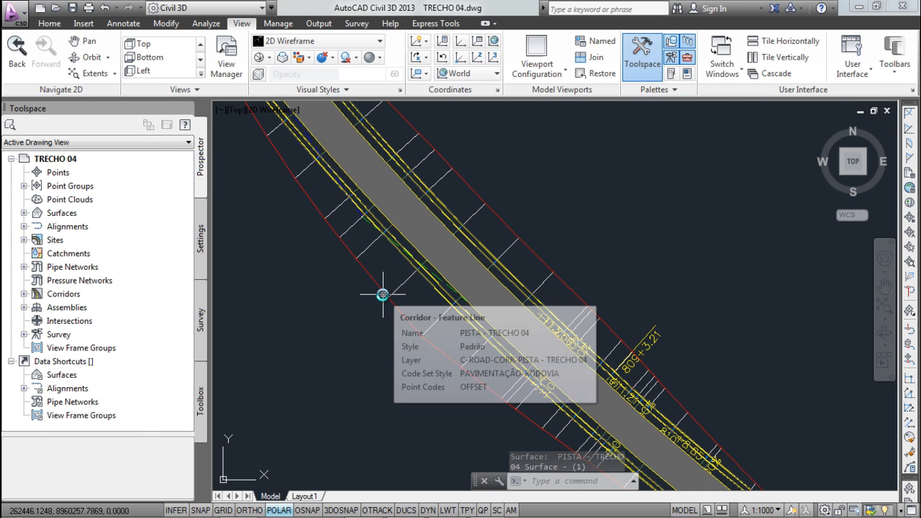
pyautogui.scroll(-5, 382, 294)
pyautogui.scroll(2, 310, 238)
pyautogui.moveTo(559, 430)
pyautogui.mouseDown(button='middle')
pyautogui.moveTo(434, 366)
pyautogui.moveTo(292, 266)
pyautogui.moveTo(377, 313)
pyautogui.mouseUp(button='middle')
pyautogui.scroll(3, 391, 308)
pyautogui.scroll(2, 391, 309)
pyautogui.scroll(-2, 252, 218)
pyautogui.moveTo(237, 177); pyautogui.dragTo(504, 358, button='middle')
pyautogui.scroll(-2, 337, 243)
pyautogui.moveTo(337, 243); pyautogui.dragTo(437, 293, button='middle')
pyautogui.moveTo(254, 160); pyautogui.dragTo(338, 211, button='middle')
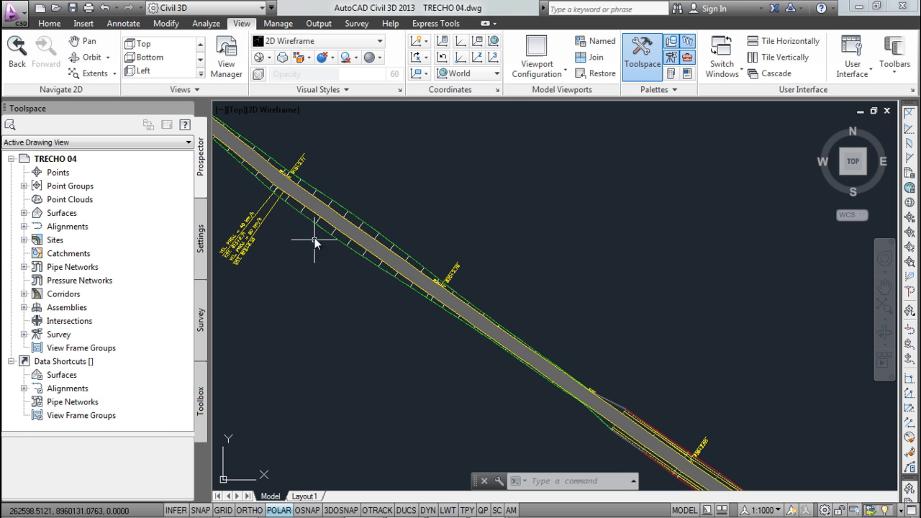
pyautogui.moveTo(354, 229); pyautogui.dragTo(386, 286, button='middle')
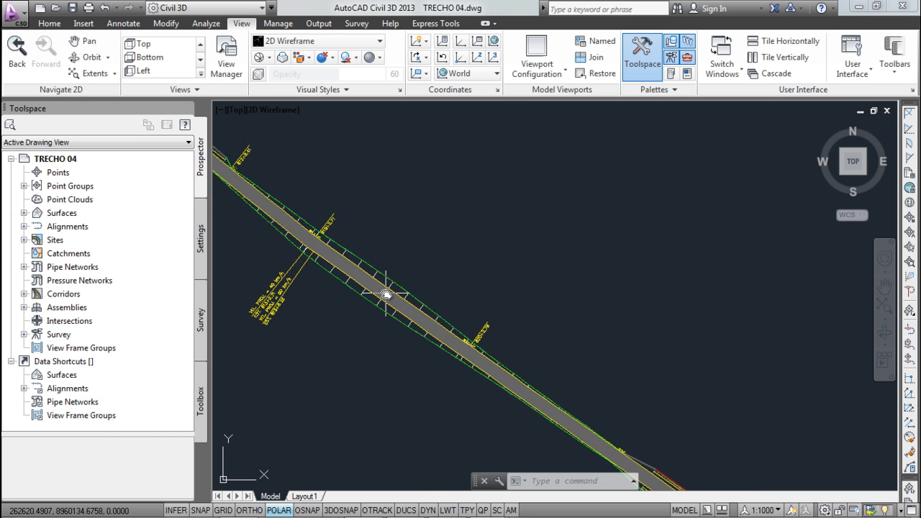
pyautogui.scroll(4, 386, 286)
pyautogui.scroll(-2, 395, 276)
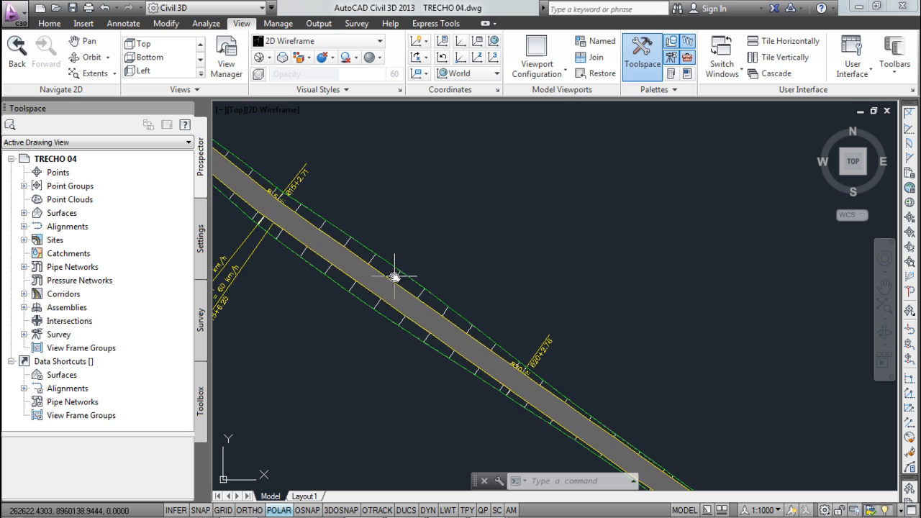
pyautogui.click(397, 261)
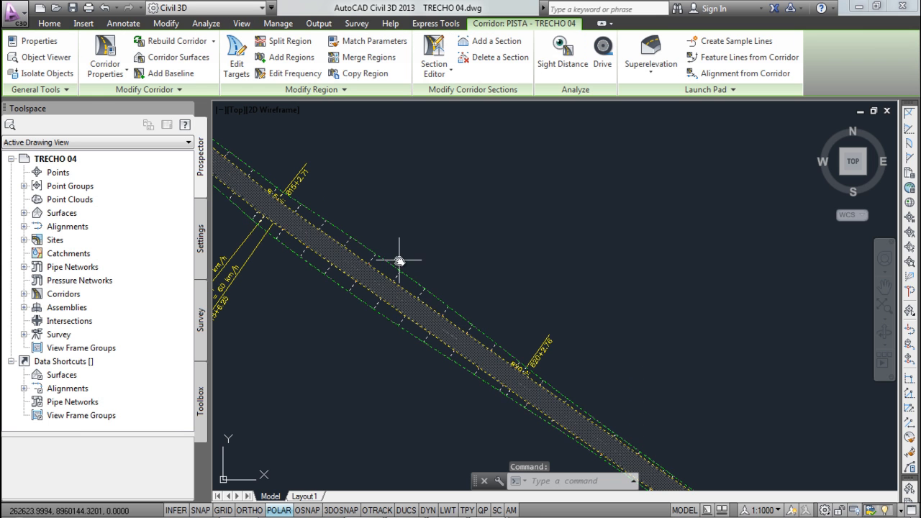
pyautogui.click(162, 89)
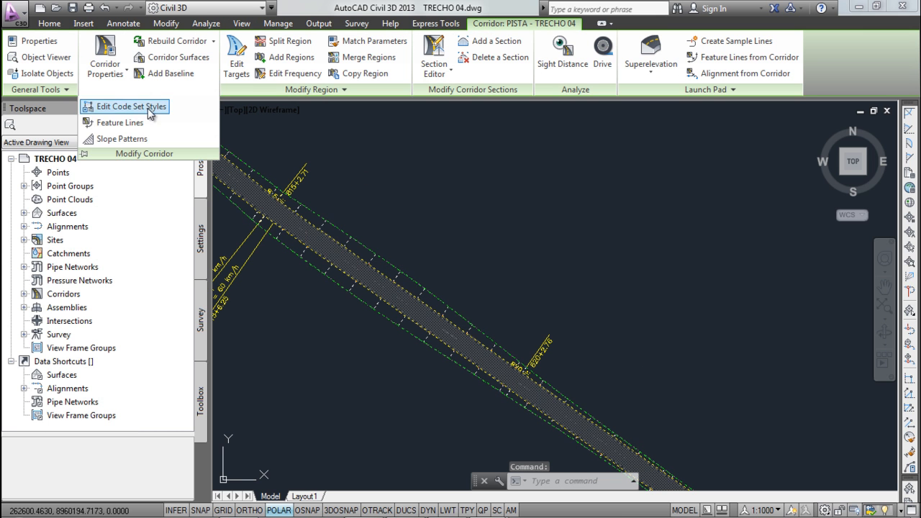
pyautogui.click(124, 138)
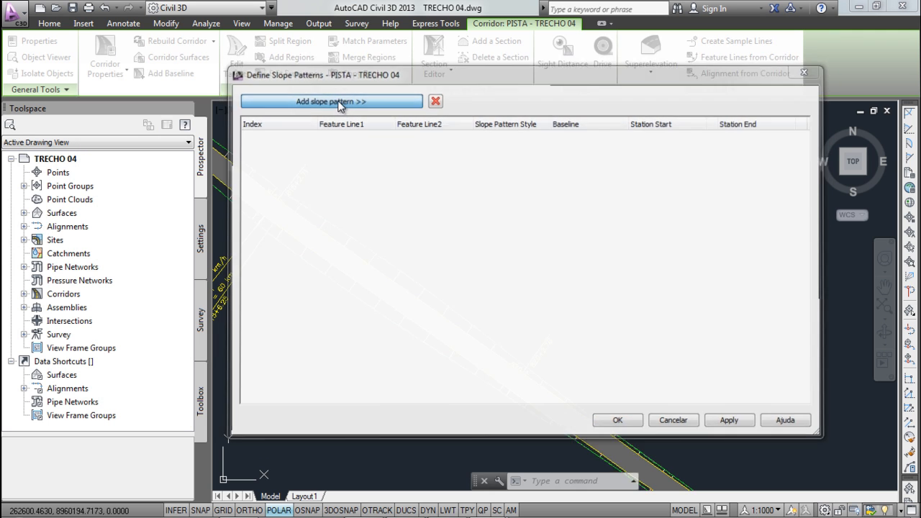
pyautogui.click(339, 105)
pyautogui.scroll(2, 397, 276)
pyautogui.scroll(-2, 432, 285)
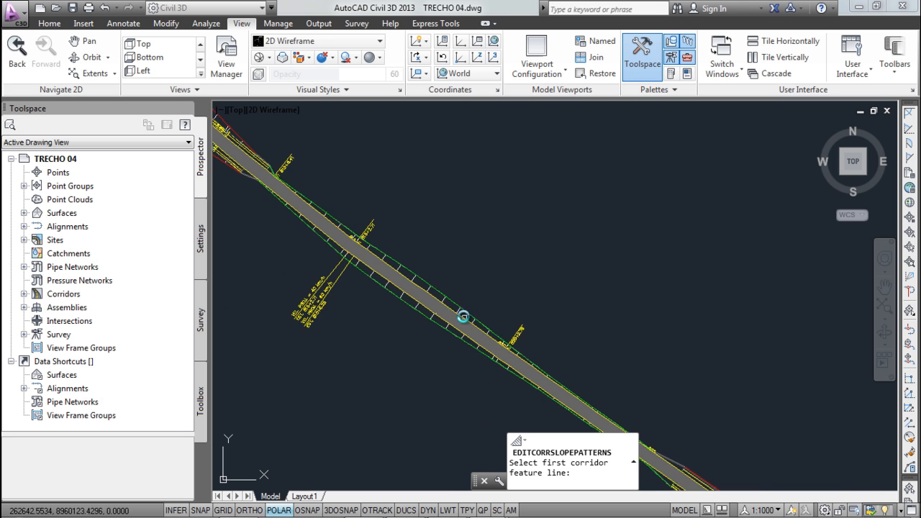
pyautogui.scroll(5, 463, 317)
pyautogui.click(425, 247)
pyautogui.click(407, 310)
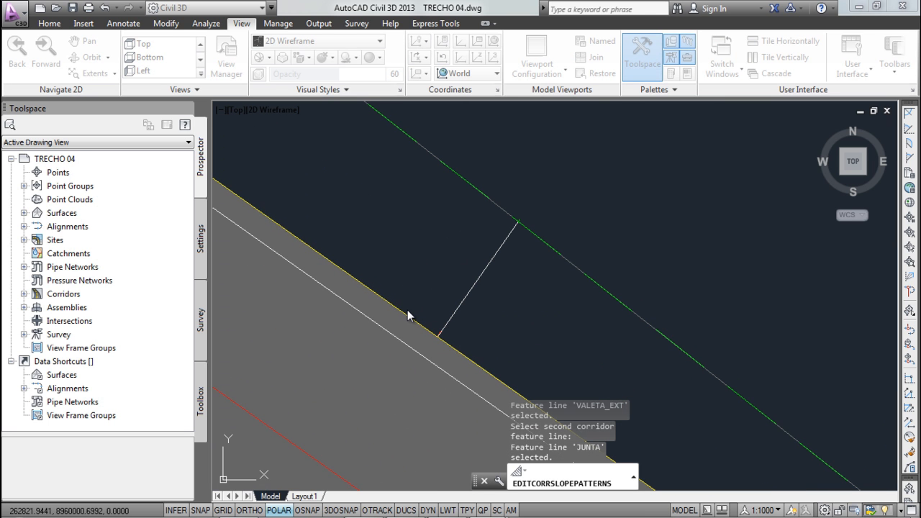
pyautogui.press('Return')
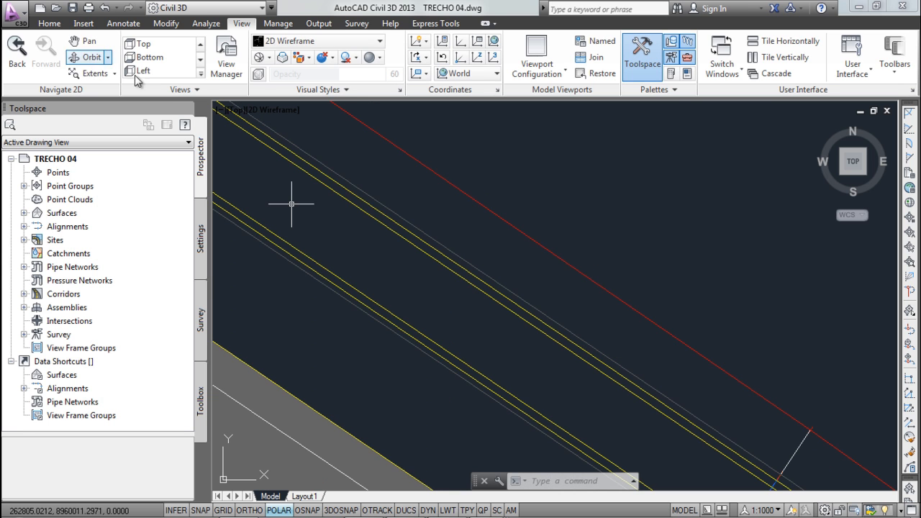
# Add a slope pattern to the PISTA - TRECHO 04 corridor between the JUNTA_CORTE and OFFSET_CORTE feature lines
pyautogui.click(46, 26)
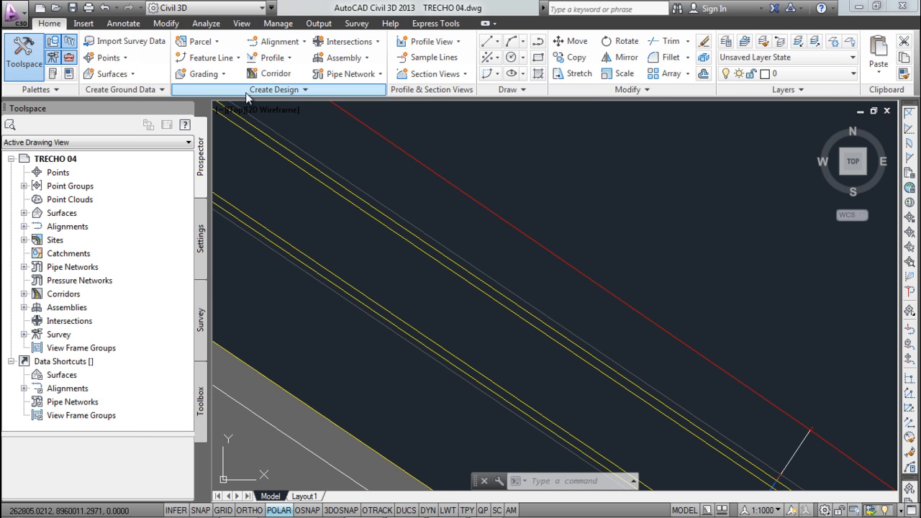
pyautogui.click(322, 186)
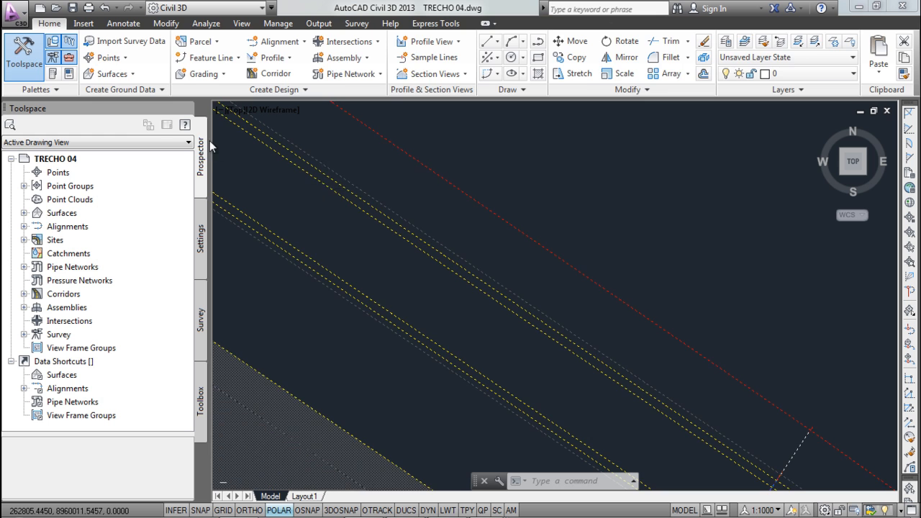
pyautogui.click(144, 89)
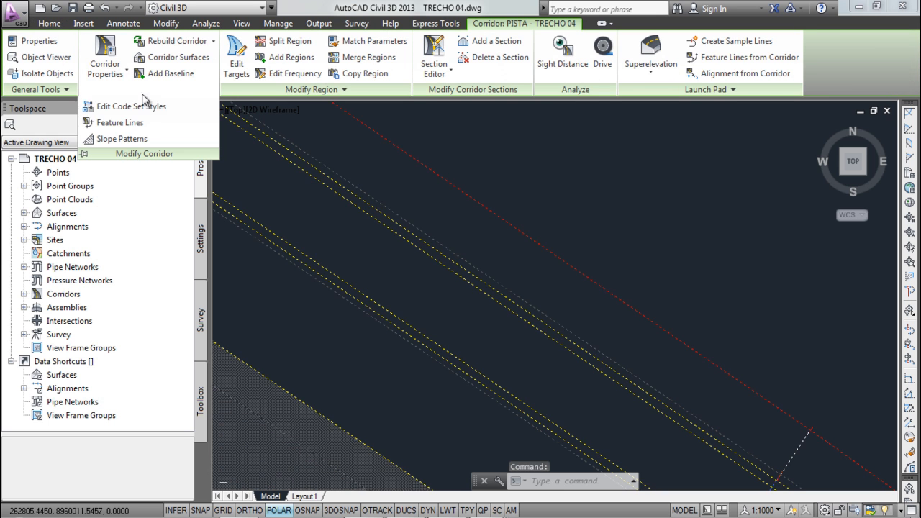
pyautogui.click(138, 139)
pyautogui.click(345, 101)
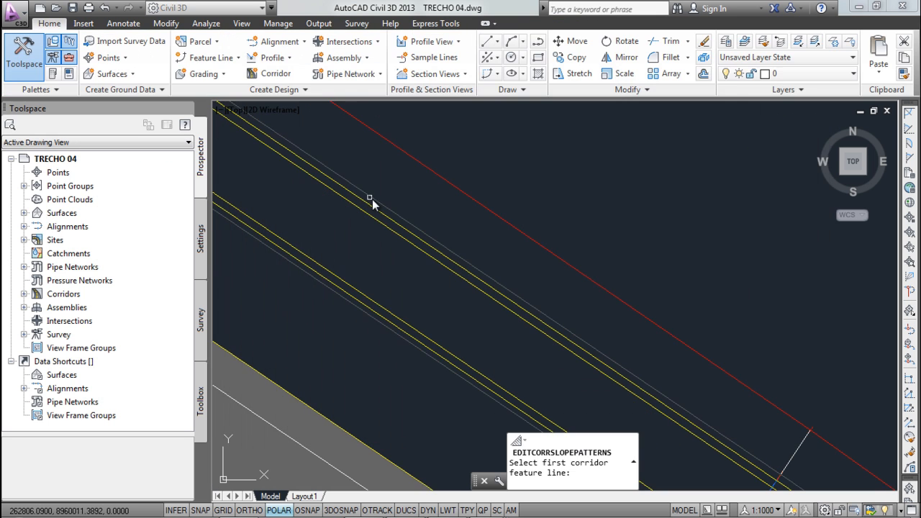
pyautogui.click(376, 200)
pyautogui.click(462, 243)
pyautogui.click(460, 232)
pyautogui.click(429, 328)
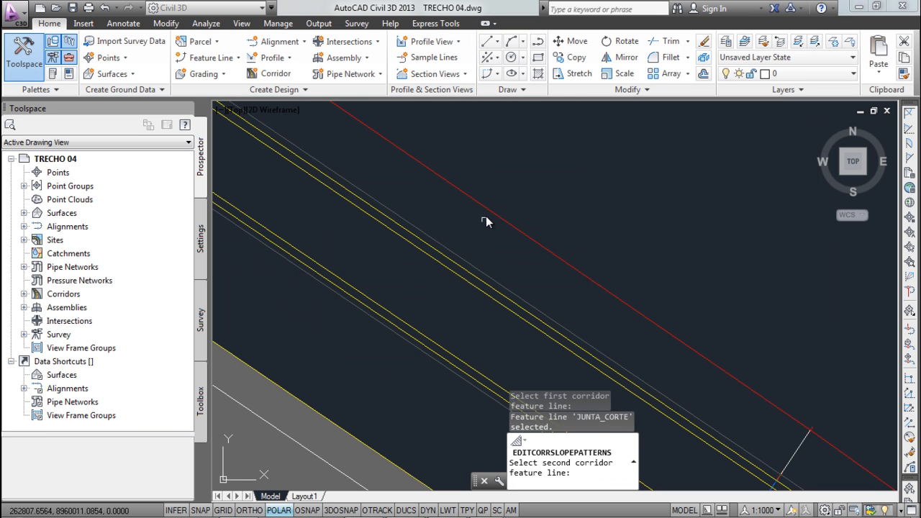
pyautogui.click(490, 212)
pyautogui.click(444, 233)
pyautogui.click(429, 329)
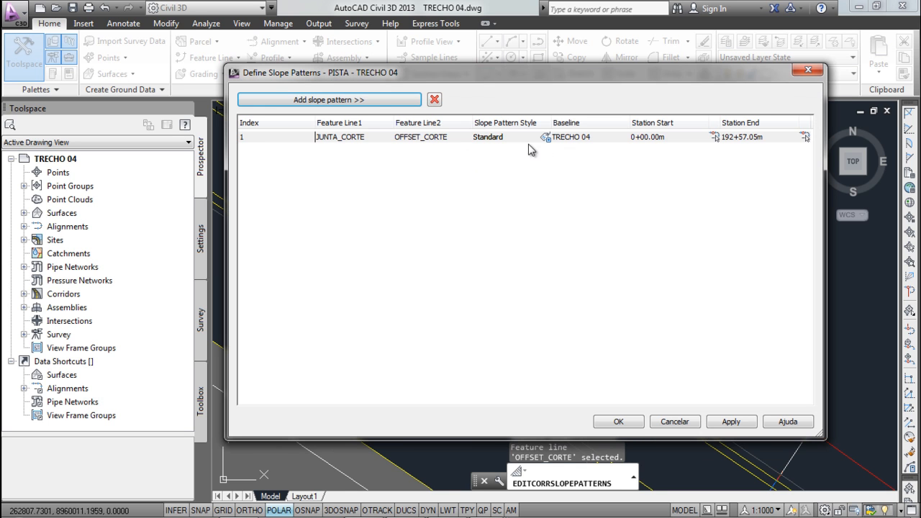
# Assign the Corte style to the new slope pattern, checking its layout settings, and rebuild the corridor
pyautogui.click(545, 137)
pyautogui.click(462, 247)
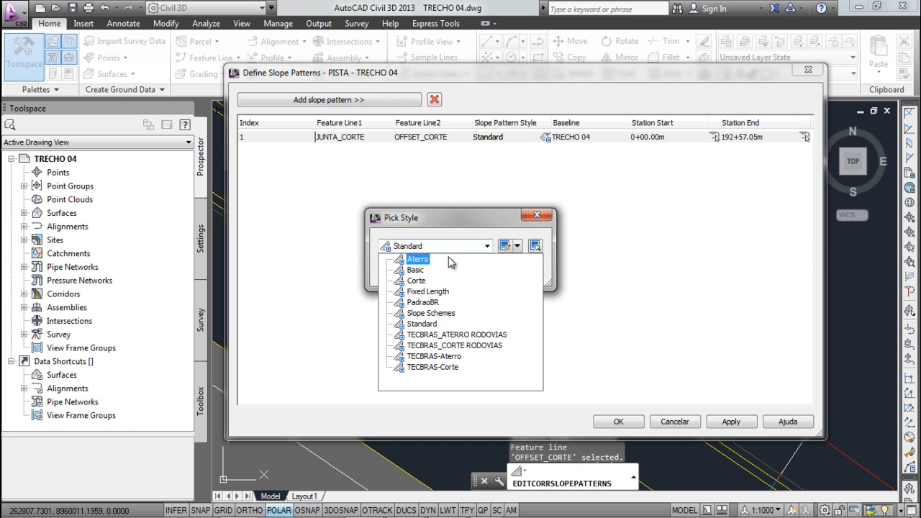
pyautogui.click(417, 280)
pyautogui.click(507, 247)
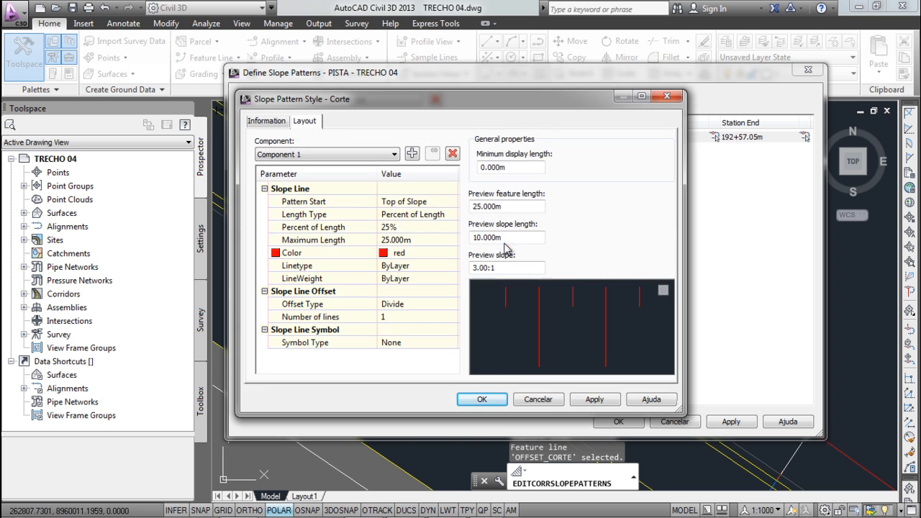
pyautogui.click(478, 400)
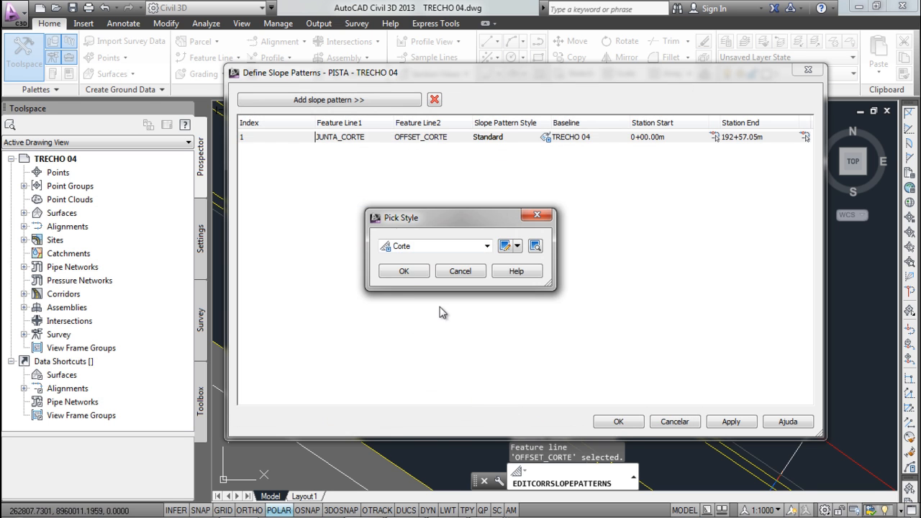
pyautogui.click(398, 275)
pyautogui.click(632, 429)
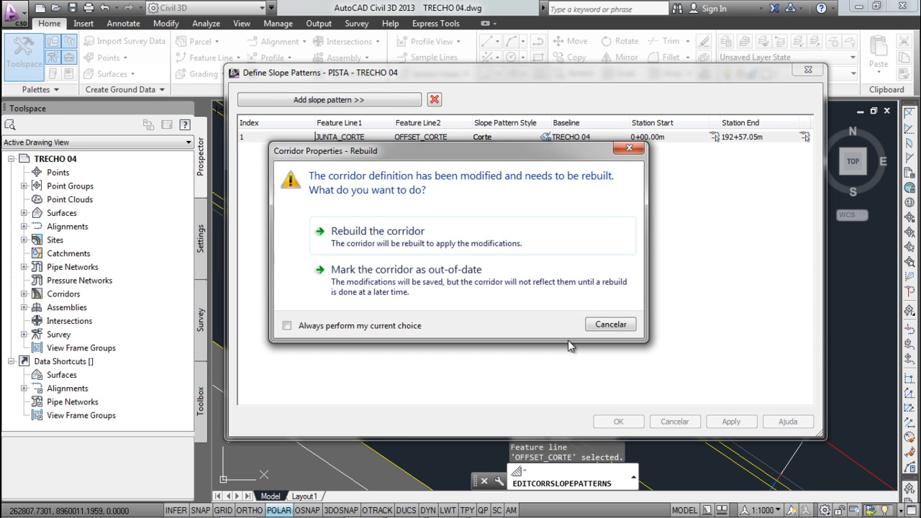
pyautogui.click(501, 238)
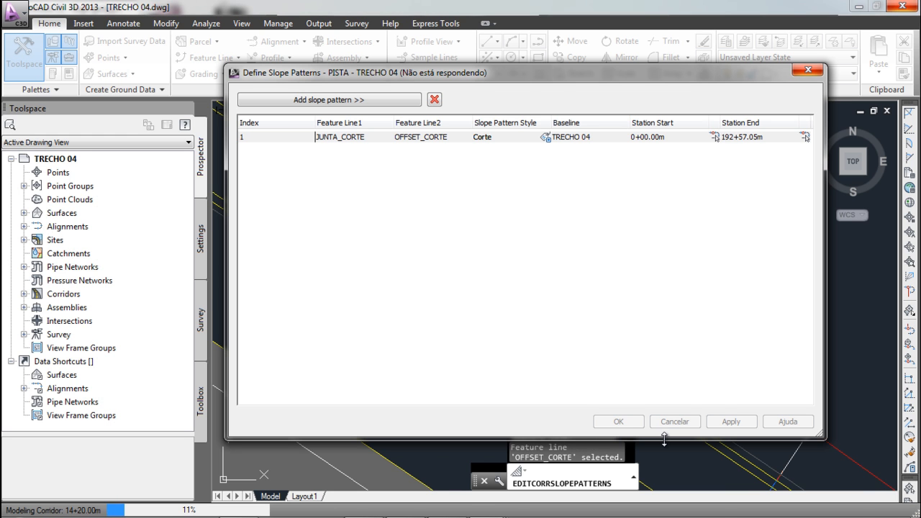
# Examine the cut slope pattern along the corridor from station 828+2.85 past 845, on to the fill stretch near 864+6.50
pyautogui.scroll(2, 559, 318)
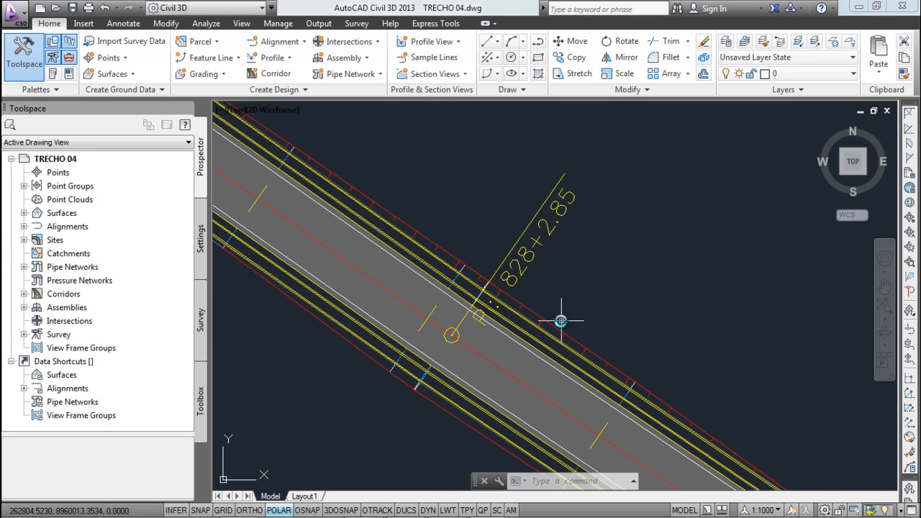
pyautogui.scroll(4, 456, 163)
pyautogui.scroll(-3, 407, 201)
pyautogui.scroll(2, 411, 127)
pyautogui.scroll(-2, 559, 261)
pyautogui.scroll(2, 479, 338)
pyautogui.scroll(5, 468, 346)
pyautogui.moveTo(431, 358); pyautogui.dragTo(341, 166, button='middle')
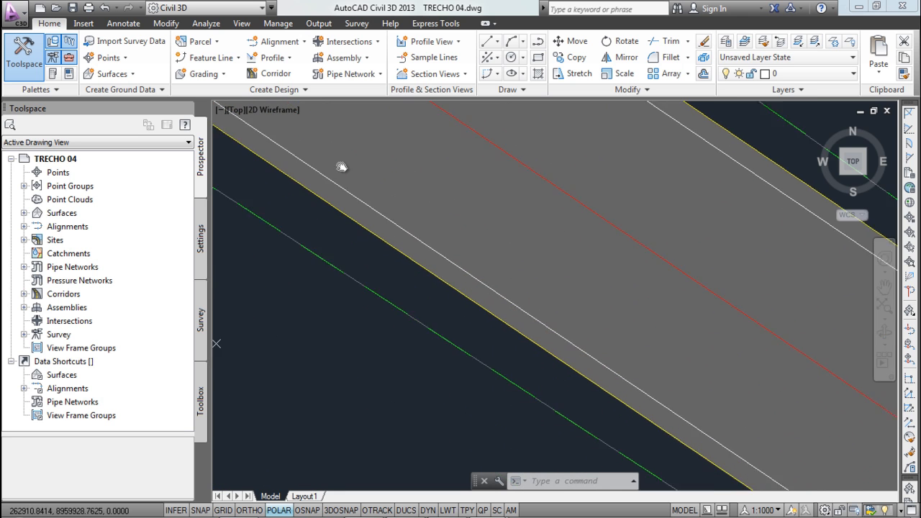
pyautogui.scroll(-10, 343, 182)
pyautogui.scroll(-2, 351, 198)
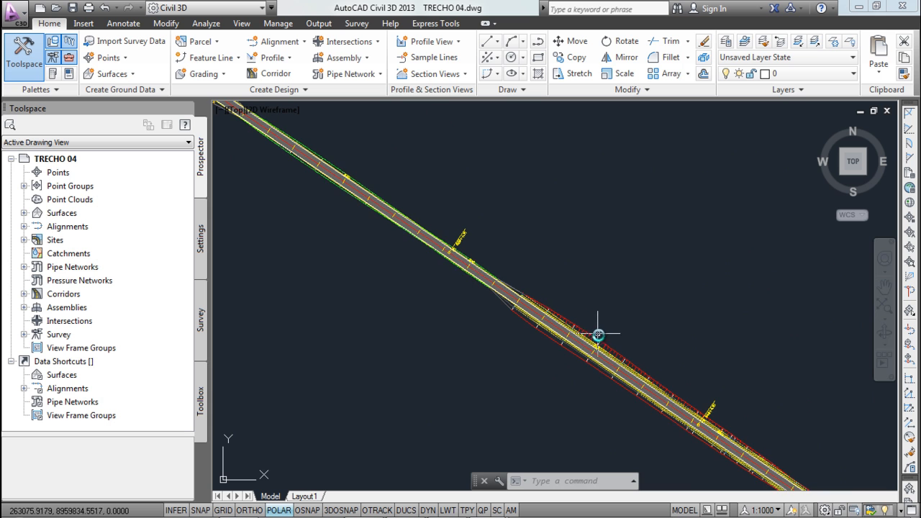
pyautogui.scroll(5, 599, 336)
pyautogui.moveTo(609, 349); pyautogui.dragTo(432, 209, button='middle')
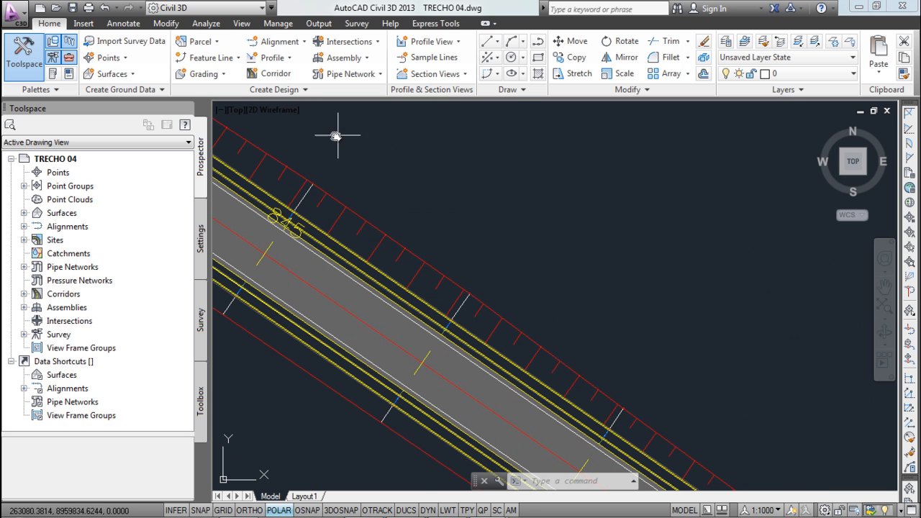
pyautogui.moveTo(376, 277); pyautogui.dragTo(468, 316, button='middle')
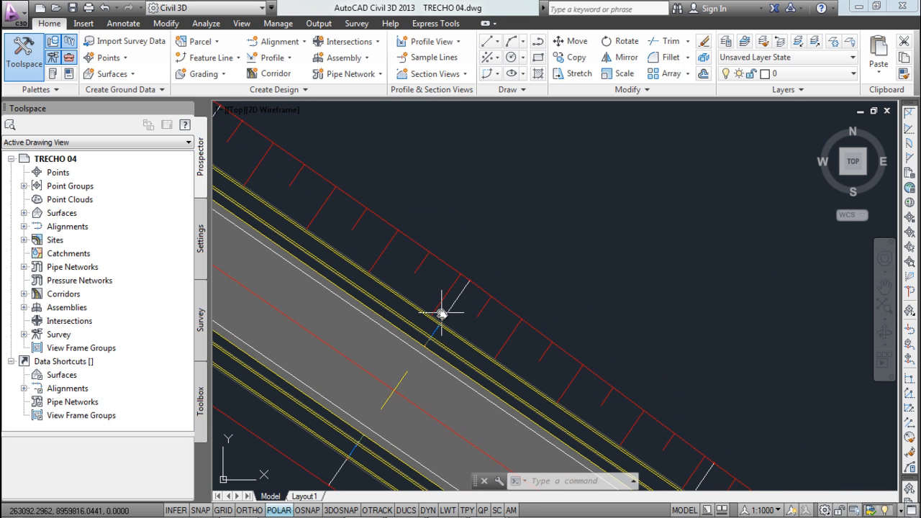
pyautogui.scroll(-5, 480, 288)
pyautogui.moveTo(479, 298)
pyautogui.mouseDown(button='middle')
pyautogui.moveTo(539, 345)
pyautogui.moveTo(386, 249)
pyautogui.mouseUp(button='middle')
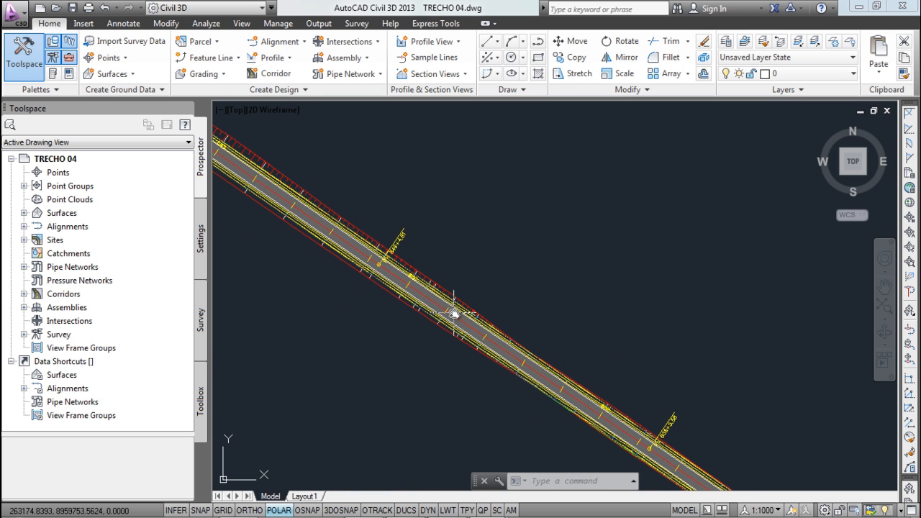
pyautogui.moveTo(634, 407); pyautogui.dragTo(333, 226, button='middle')
pyautogui.moveTo(515, 366); pyautogui.dragTo(400, 276, button='middle')
pyautogui.scroll(4, 423, 336)
pyautogui.scroll(4, 400, 308)
pyautogui.scroll(-8, 395, 285)
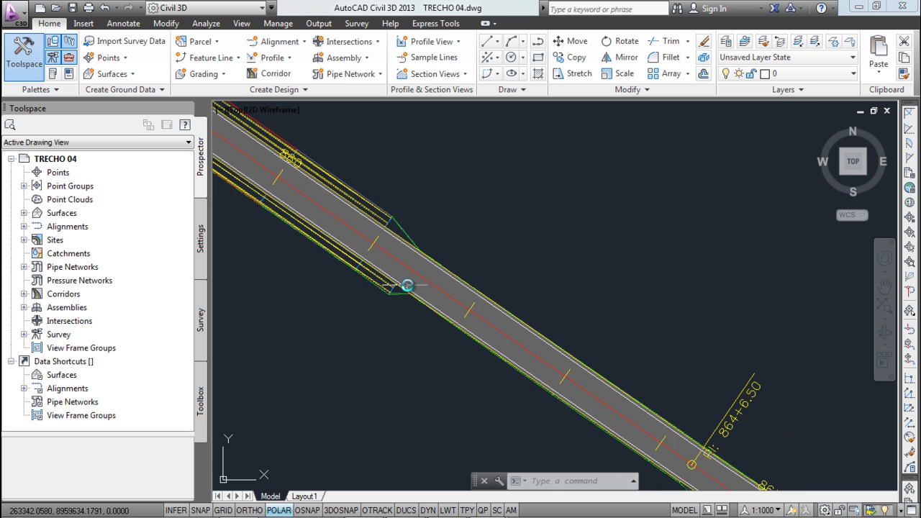
pyautogui.scroll(8, 487, 338)
pyautogui.scroll(5, 487, 337)
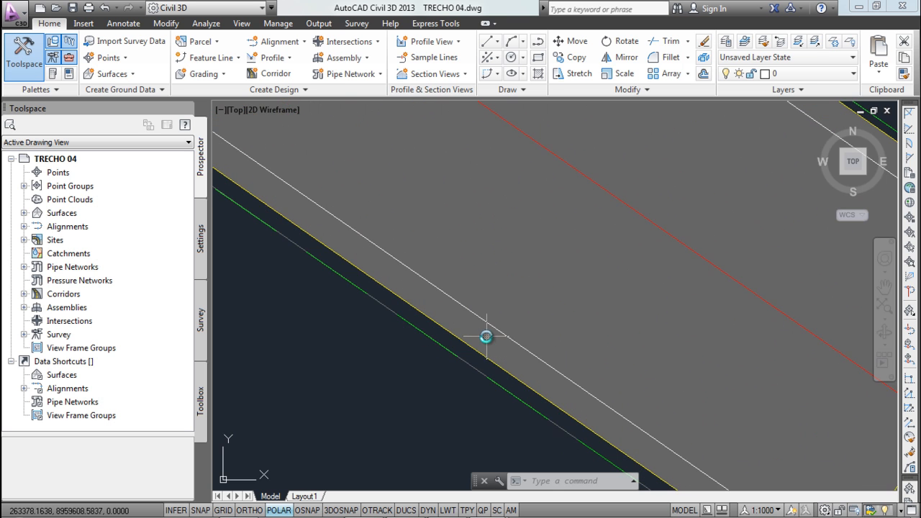
# Add a second slope pattern to the PISTA - TRECHO 04 corridor between the JUNTA_ATERRO and OFFSET_ATERRO feature lines
pyautogui.click(325, 221)
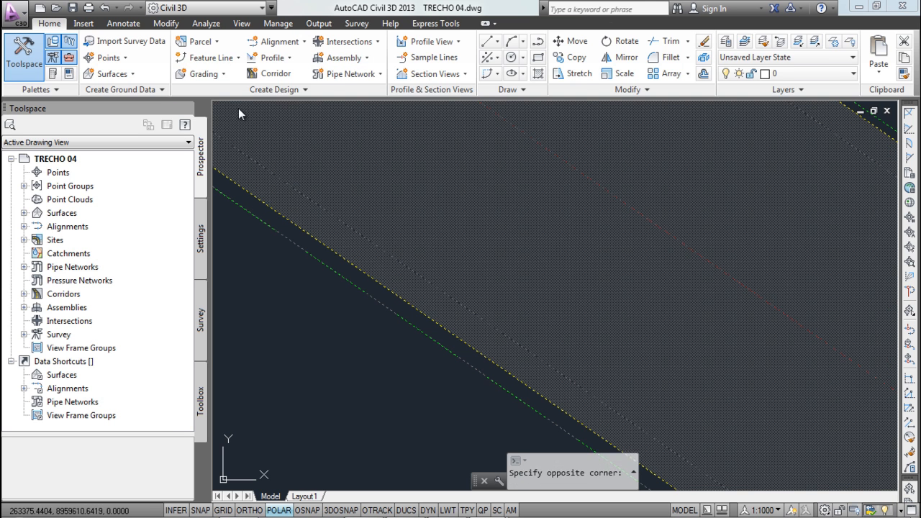
pyautogui.click(238, 108)
pyautogui.click(158, 89)
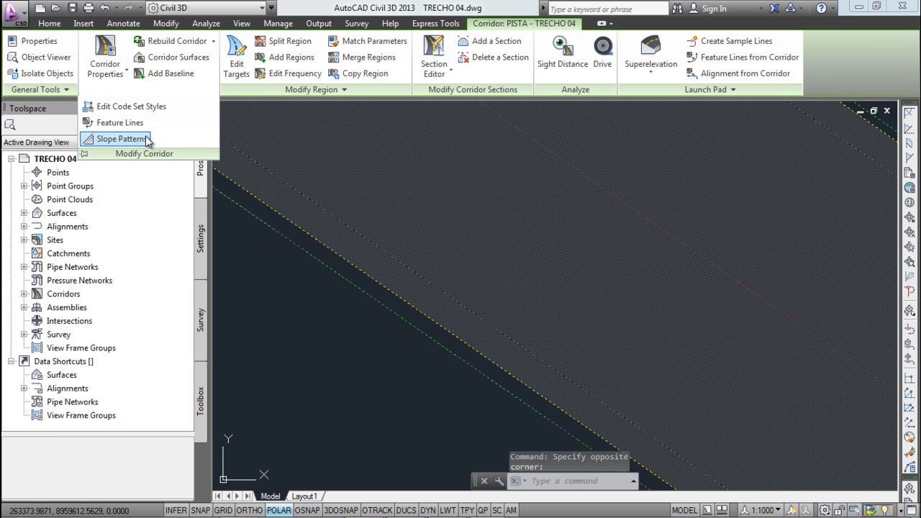
pyautogui.click(142, 140)
pyautogui.click(302, 102)
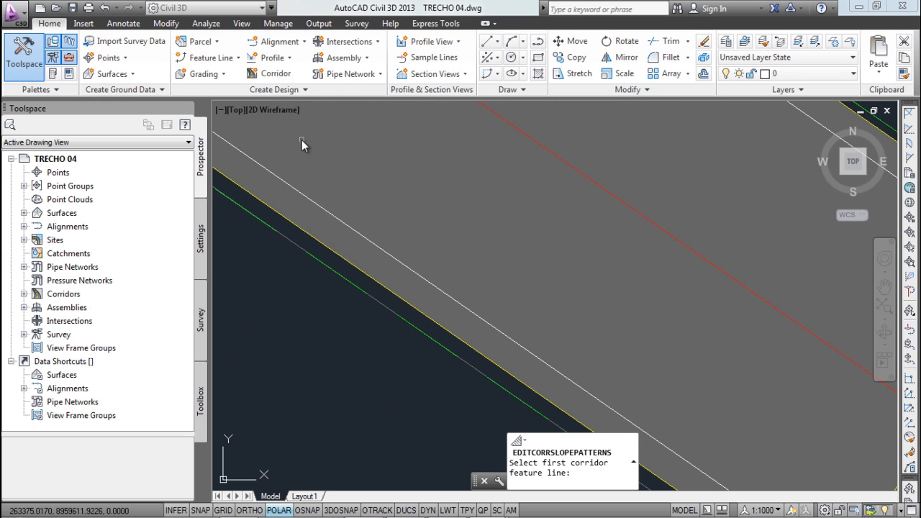
pyautogui.click(310, 235)
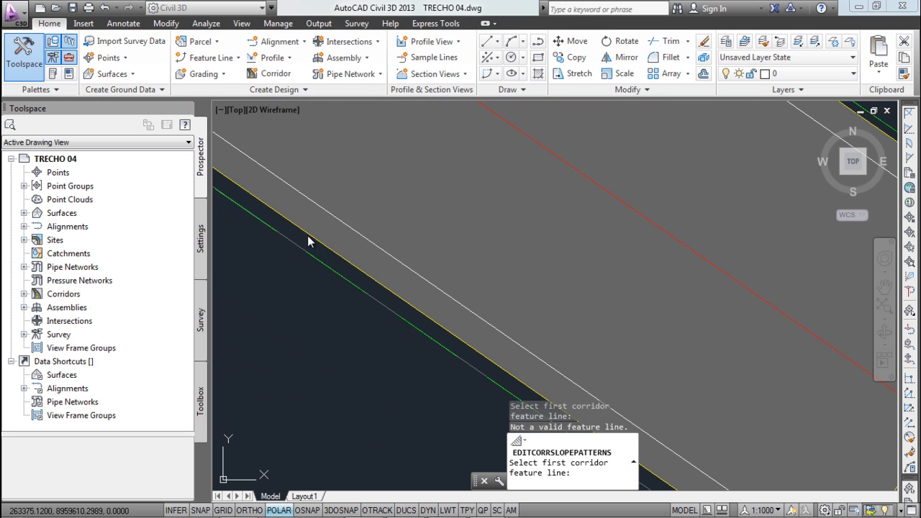
pyautogui.scroll(-3, 340, 229)
pyautogui.moveTo(344, 229)
pyautogui.mouseDown(button='middle')
pyautogui.moveTo(424, 283)
pyautogui.moveTo(512, 318)
pyautogui.mouseUp(button='middle')
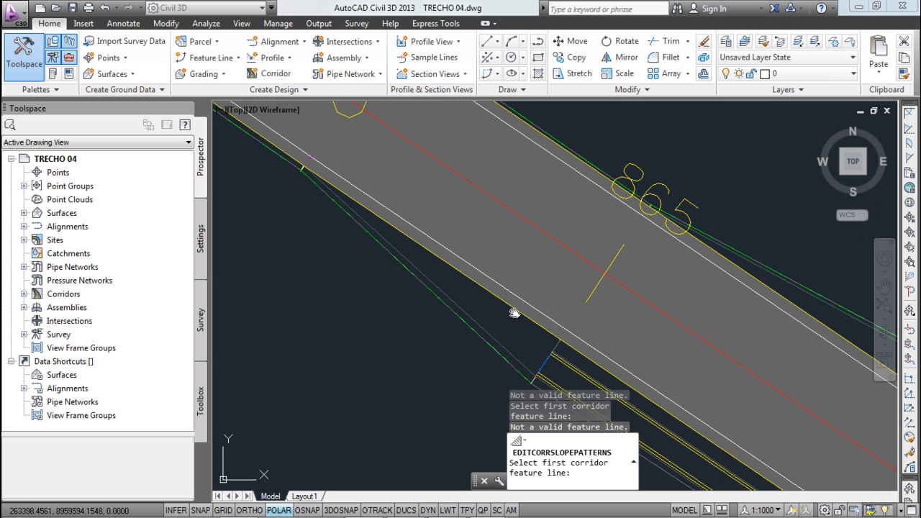
pyautogui.moveTo(590, 336); pyautogui.dragTo(479, 209, button='middle')
pyautogui.click(377, 207)
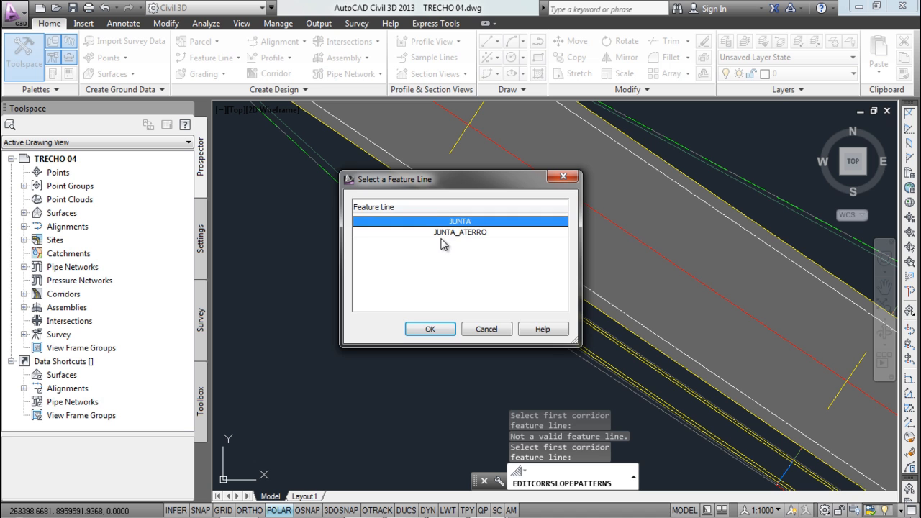
pyautogui.click(429, 234)
pyautogui.click(430, 330)
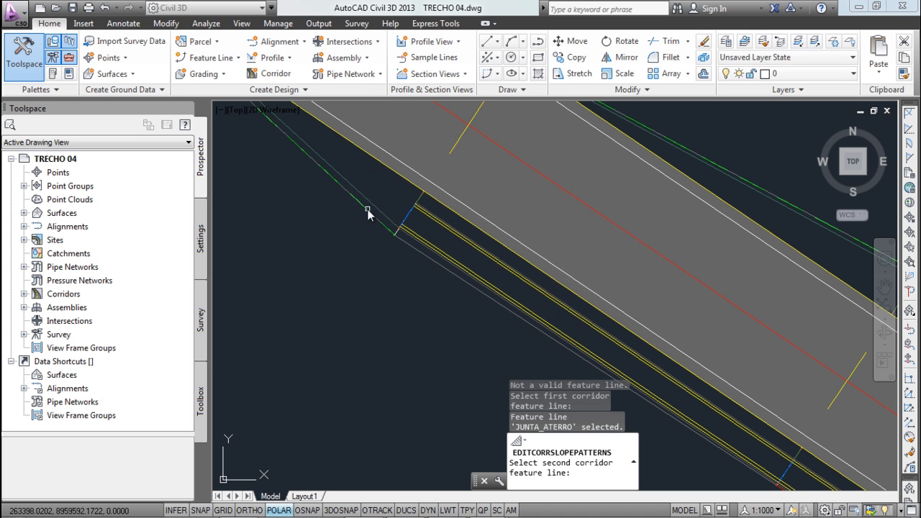
pyautogui.click(367, 216)
pyautogui.click(461, 233)
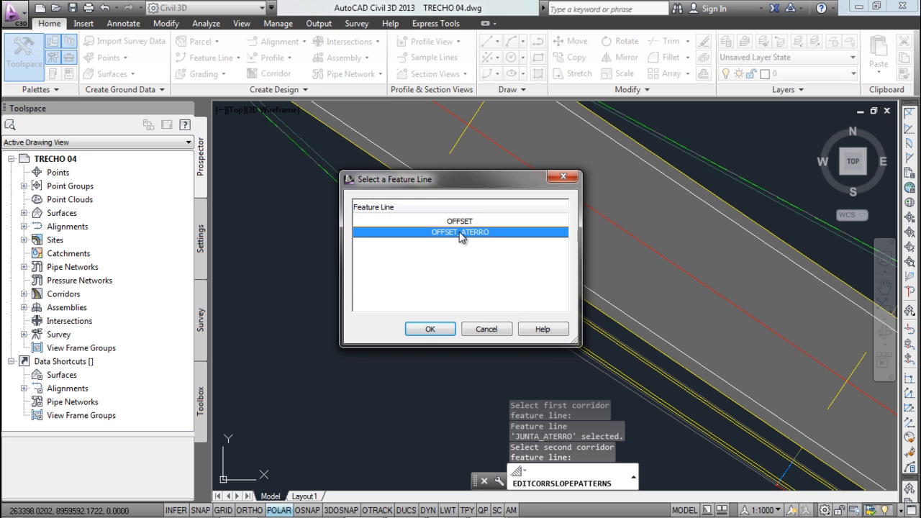
pyautogui.click(442, 328)
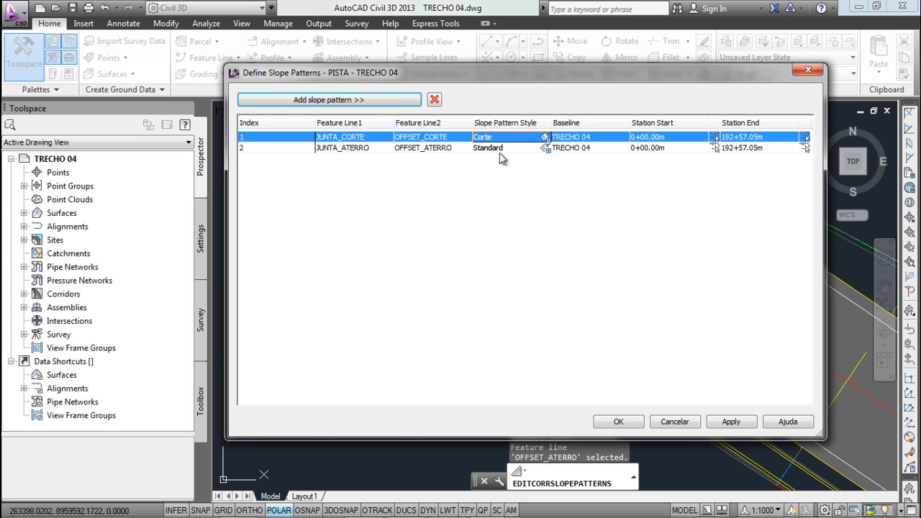
# Choose the Aterro style for the slope pattern between JUNTA_ATERRO and OFFSET_ATERRO
pyautogui.click(545, 150)
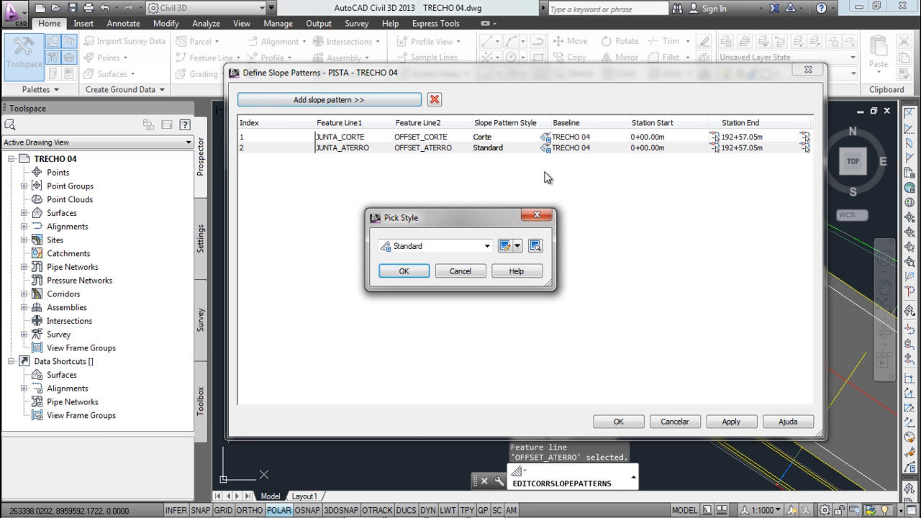
pyautogui.click(487, 245)
pyautogui.click(422, 263)
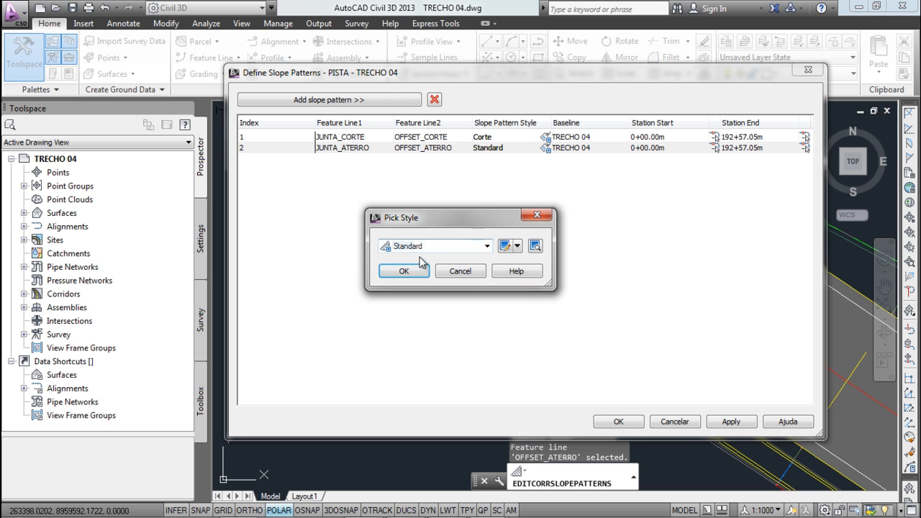
# Set Component 2's maximum offset distance to 5 m in the Aterro style, and apply the slope patterns to the corridor
pyautogui.click(505, 246)
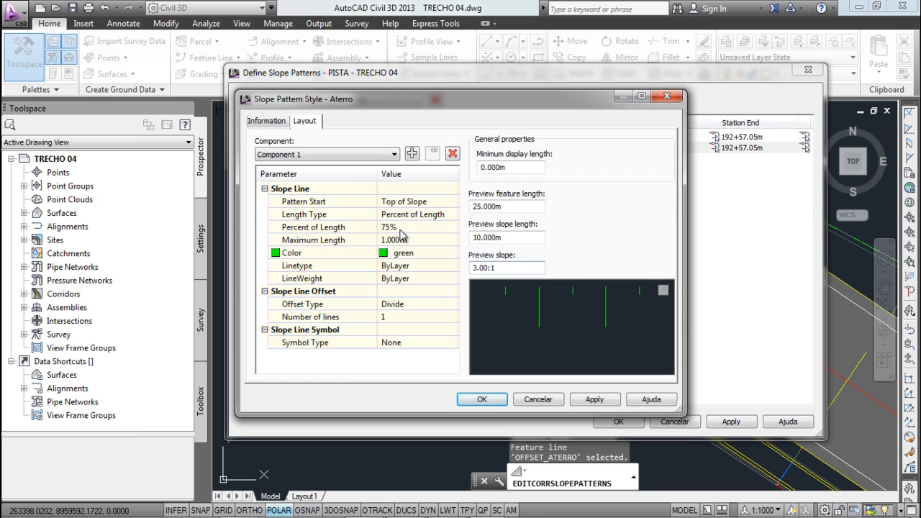
pyautogui.click(338, 158)
pyautogui.click(306, 176)
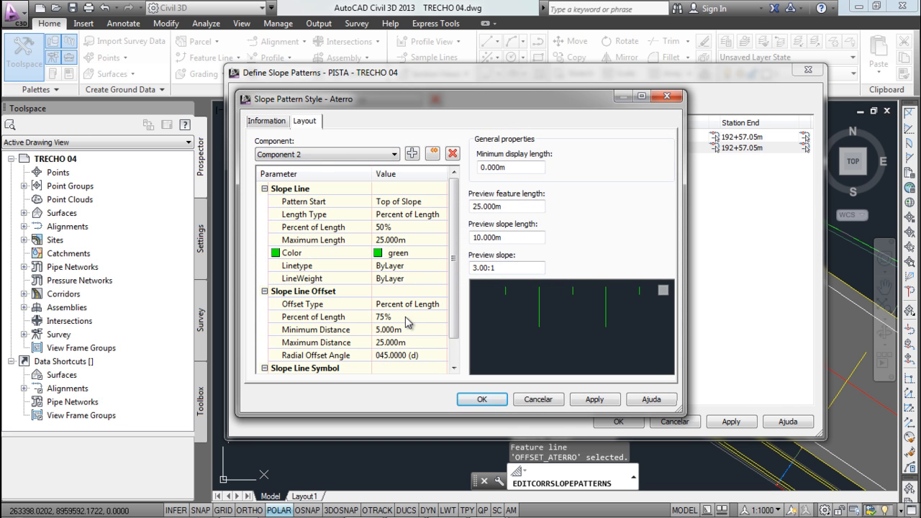
pyautogui.click(397, 342)
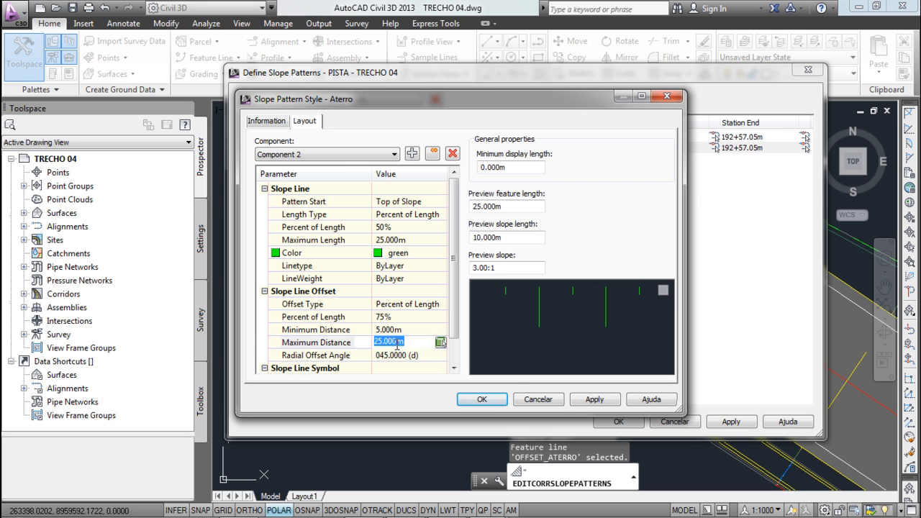
pyautogui.write('5')
pyautogui.click(417, 329)
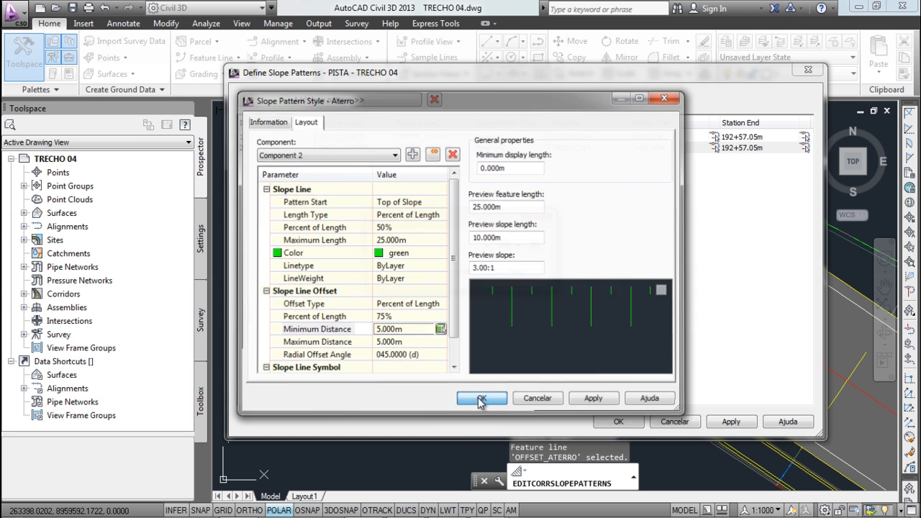
pyautogui.click(480, 399)
pyautogui.click(401, 272)
pyautogui.click(616, 422)
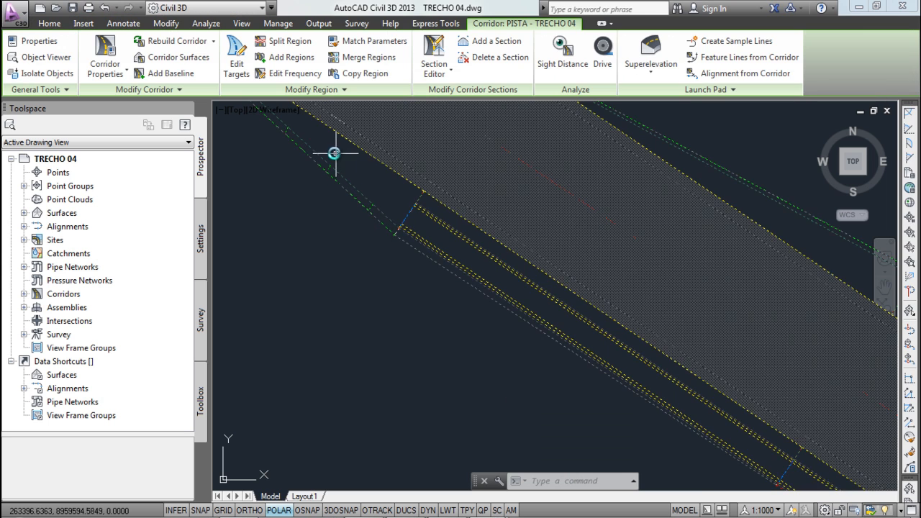
# Examine the fill slope pattern along the corridor from station 865 to beyond station 880
pyautogui.moveTo(333, 150); pyautogui.dragTo(477, 300, button='middle')
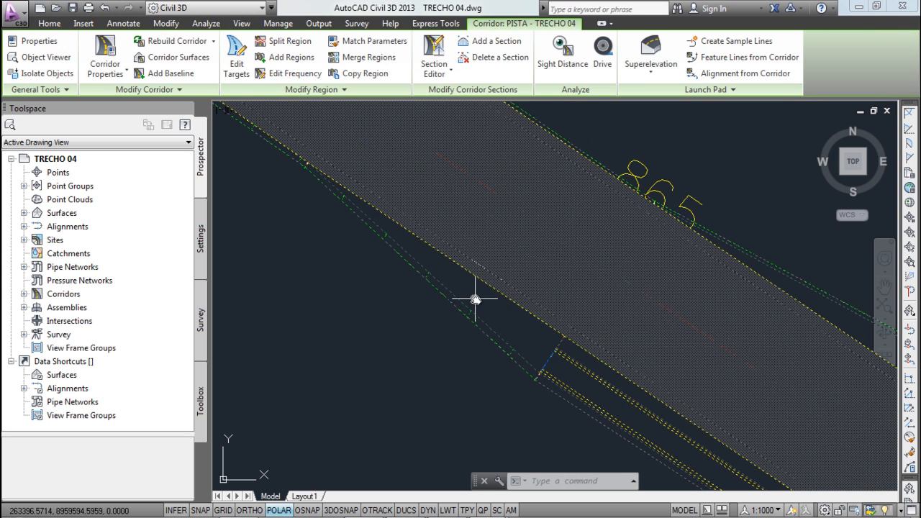
pyautogui.press('Escape')
pyautogui.scroll(-3, 472, 314)
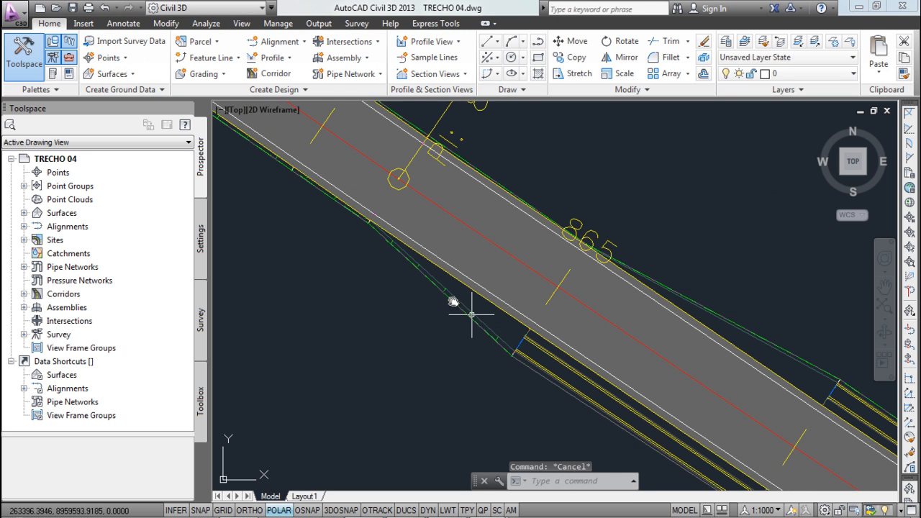
pyautogui.scroll(3, 456, 299)
pyautogui.moveTo(456, 299)
pyautogui.mouseDown(button='middle')
pyautogui.moveTo(366, 238)
pyautogui.moveTo(382, 263)
pyautogui.moveTo(325, 251)
pyautogui.moveTo(479, 322)
pyautogui.moveTo(409, 230)
pyautogui.moveTo(351, 211)
pyautogui.moveTo(565, 372)
pyautogui.moveTo(526, 337)
pyautogui.moveTo(594, 369)
pyautogui.moveTo(241, 143)
pyautogui.moveTo(572, 372)
pyautogui.moveTo(421, 267)
pyautogui.moveTo(520, 374)
pyautogui.moveTo(228, 134)
pyautogui.mouseUp(button='middle')
pyautogui.scroll(-2, 227, 134)
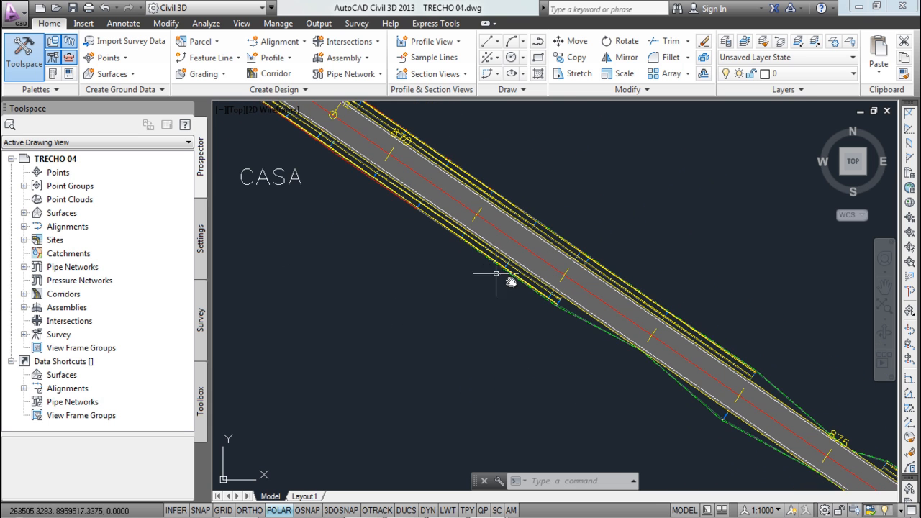
pyautogui.moveTo(649, 361); pyautogui.dragTo(619, 345, button='middle')
pyautogui.scroll(4, 571, 263)
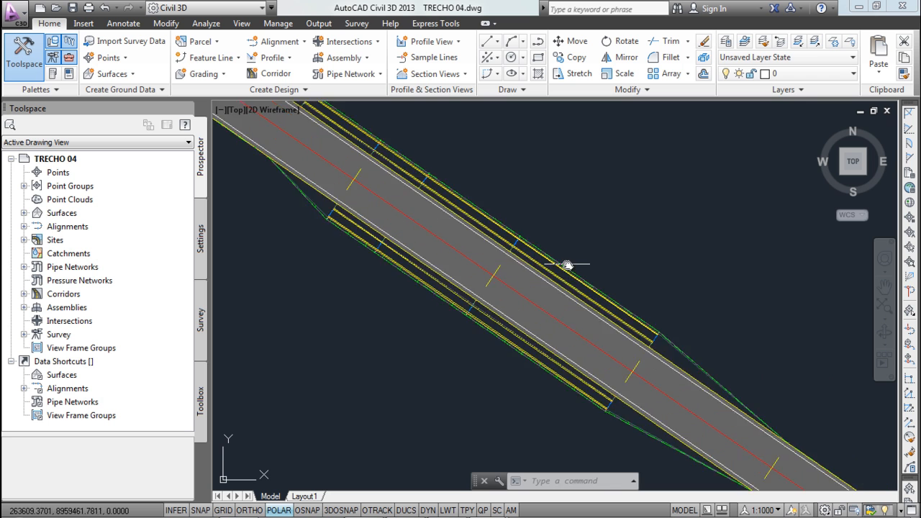
pyautogui.scroll(-4, 566, 264)
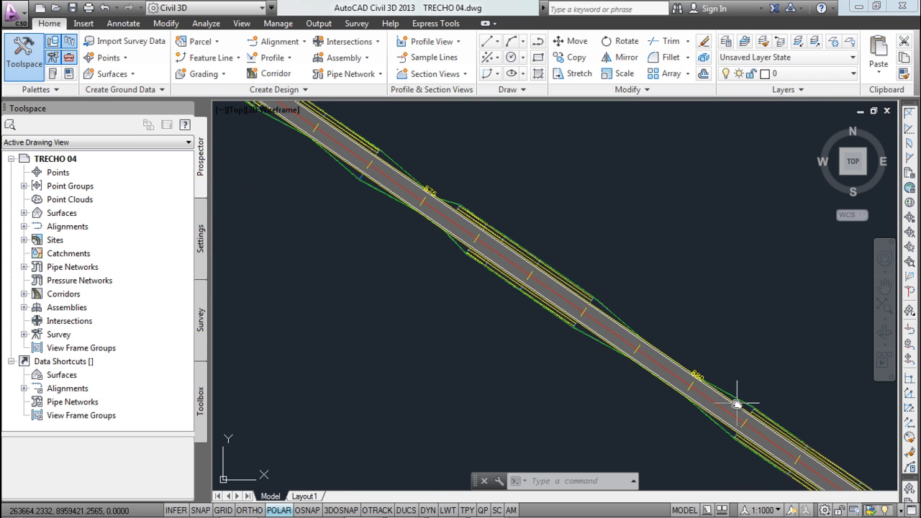
pyautogui.moveTo(733, 396); pyautogui.dragTo(276, 130, button='middle')
pyautogui.scroll(6, 595, 371)
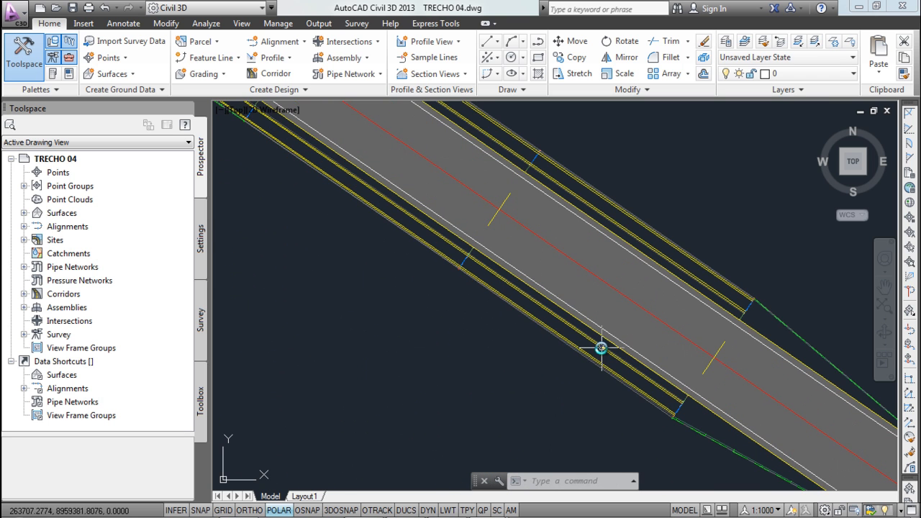
pyautogui.scroll(-5, 622, 335)
pyautogui.scroll(4, 719, 406)
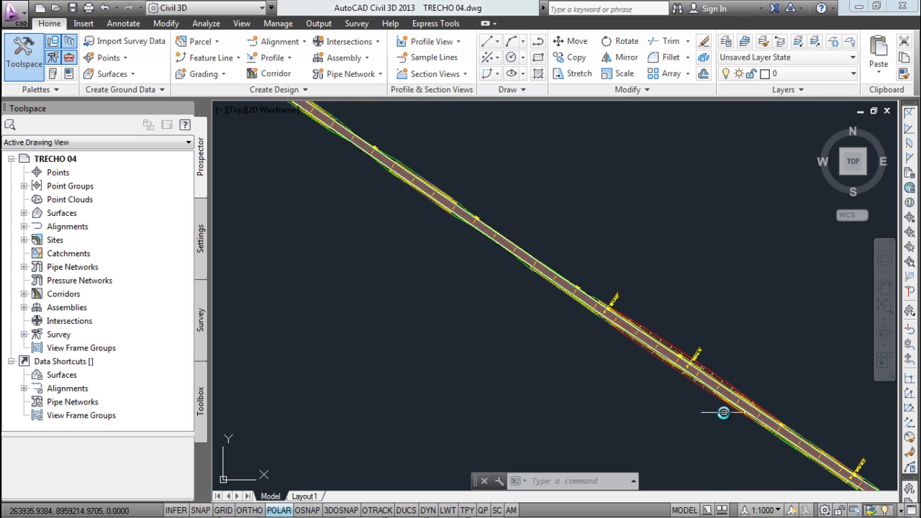
# Check the cut slope pattern on the corridor stretch around station 845
pyautogui.scroll(-5, 704, 387)
pyautogui.moveTo(580, 353); pyautogui.dragTo(468, 228, button='middle')
pyautogui.scroll(4, 469, 223)
pyautogui.moveTo(362, 160); pyautogui.dragTo(496, 264, button='middle')
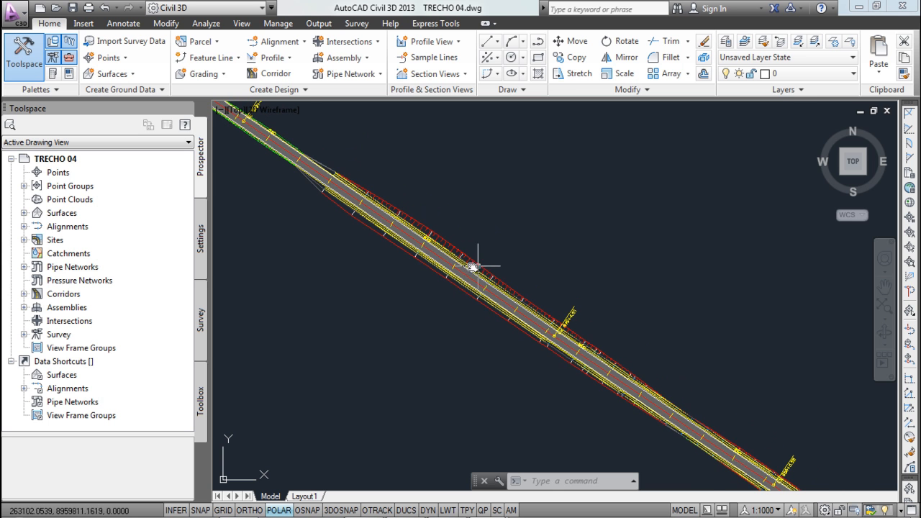
pyautogui.scroll(5, 472, 264)
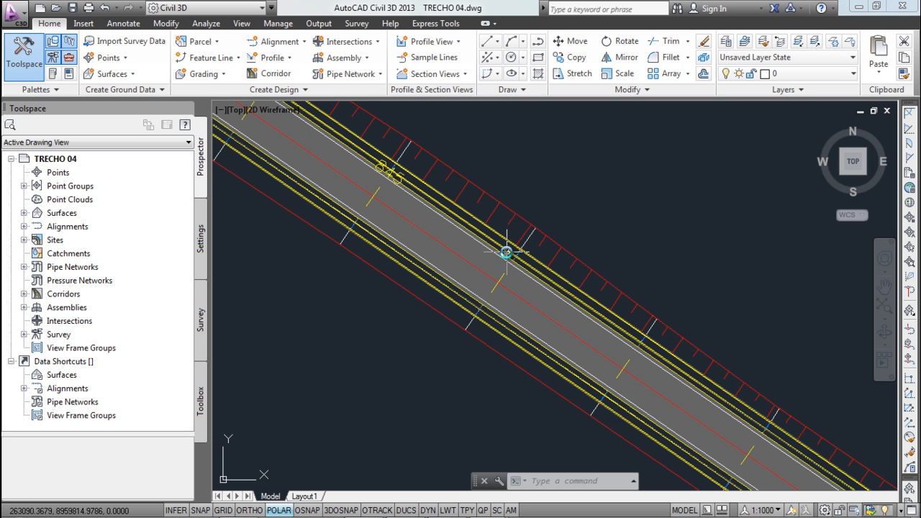
pyautogui.scroll(-1, 505, 250)
pyautogui.scroll(-1, 498, 241)
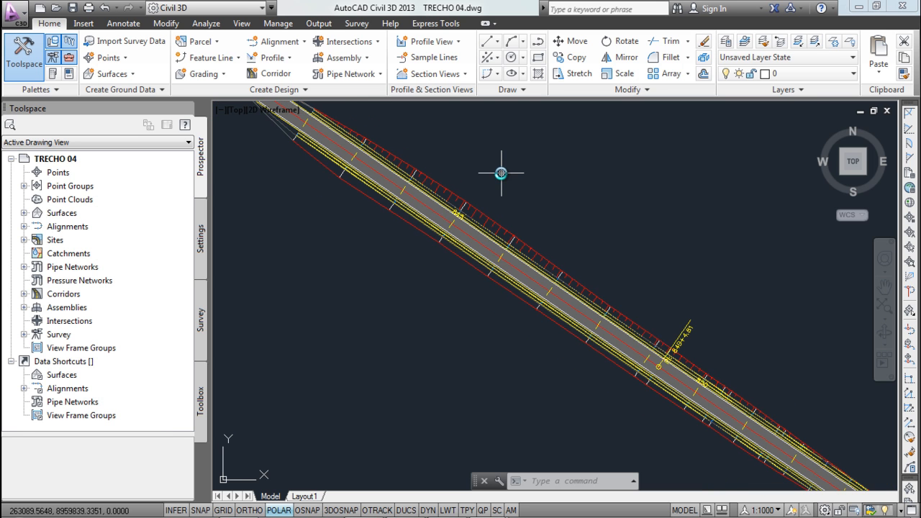
# Rename the PISTA - TRECHO 04 corridor surface to RODOVIA - TRECHO 04 and assign it the Triangles ONLY style
pyautogui.click(25, 213)
pyautogui.rightClick(120, 236)
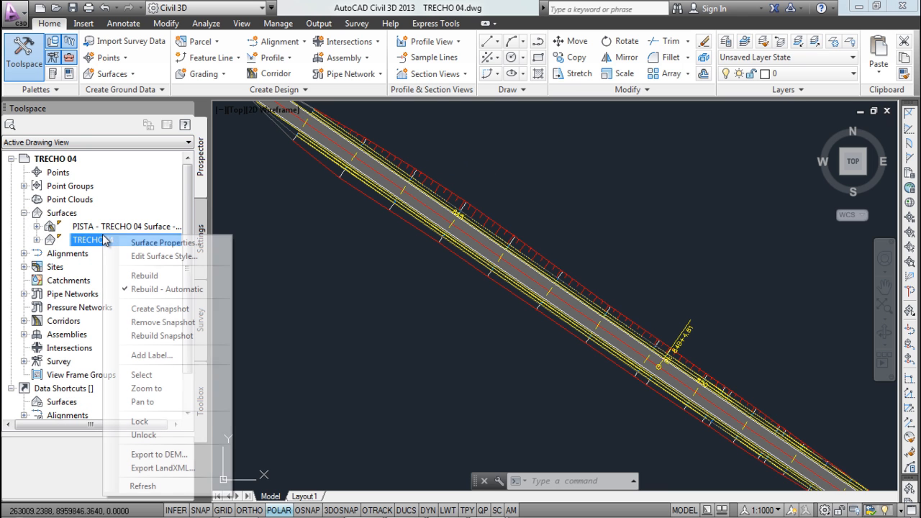
pyautogui.rightClick(141, 226)
pyautogui.rightClick(141, 225)
pyautogui.click(186, 233)
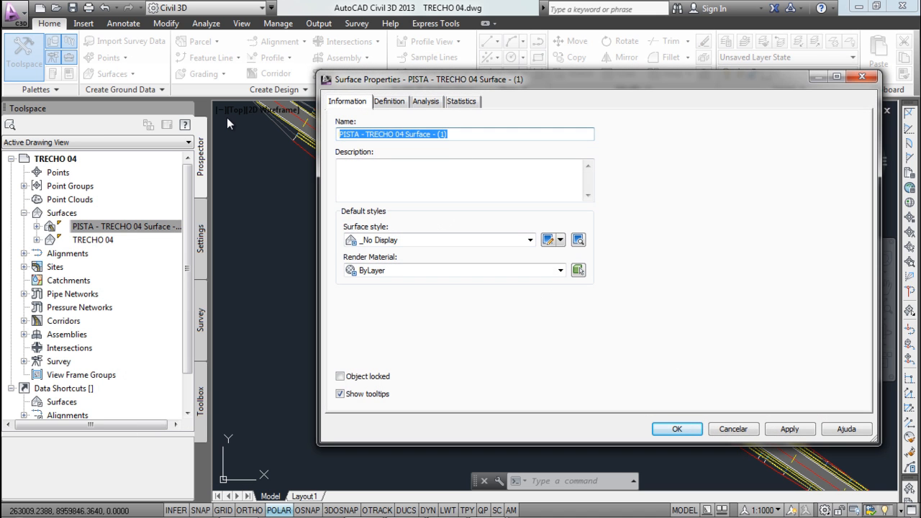
pyautogui.write('RODOVIA - TRECHO 04')
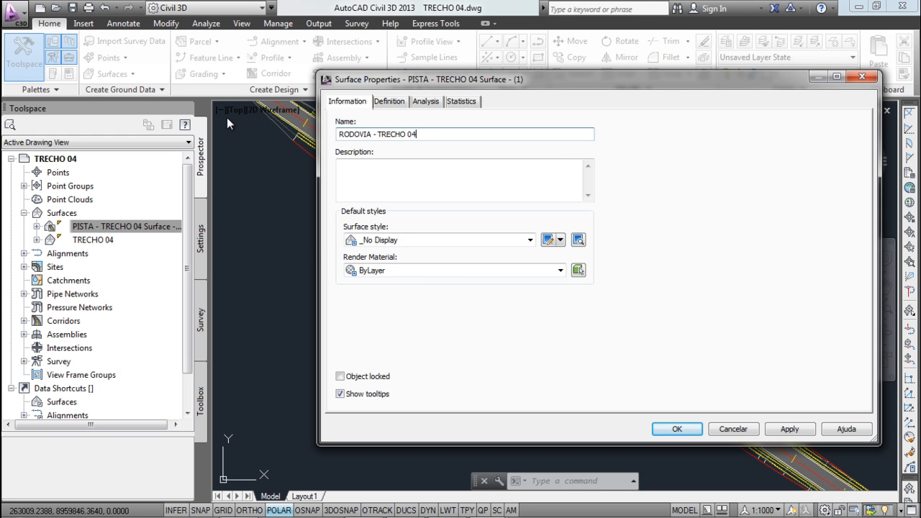
pyautogui.click(431, 241)
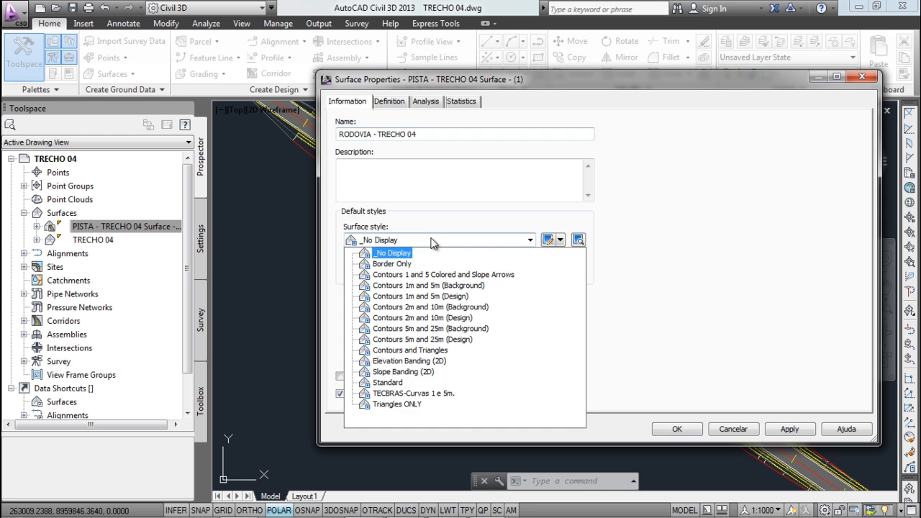
pyautogui.click(397, 404)
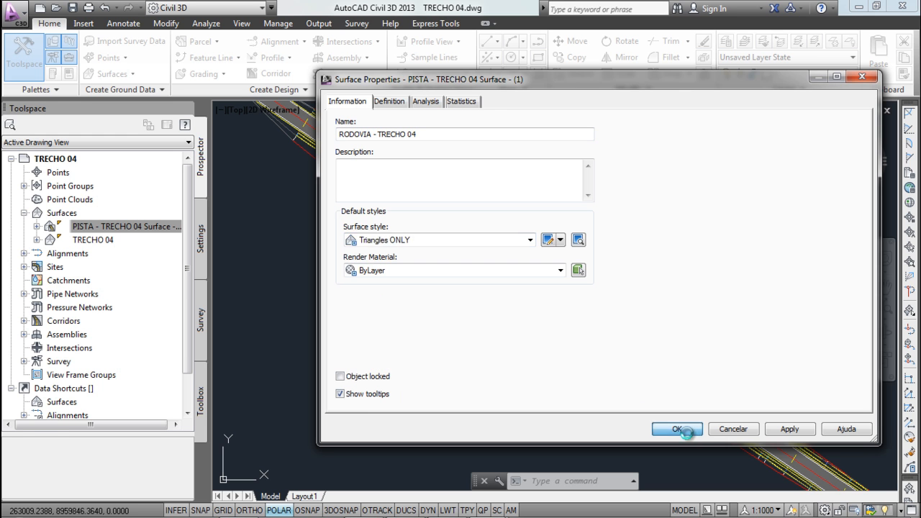
pyautogui.click(677, 428)
# Delete the long stray triangulation edges stretching outside the road from the RODOVIA - TRECHO 04 surface, selecting them with a crossing window
pyautogui.scroll(-10, 453, 198)
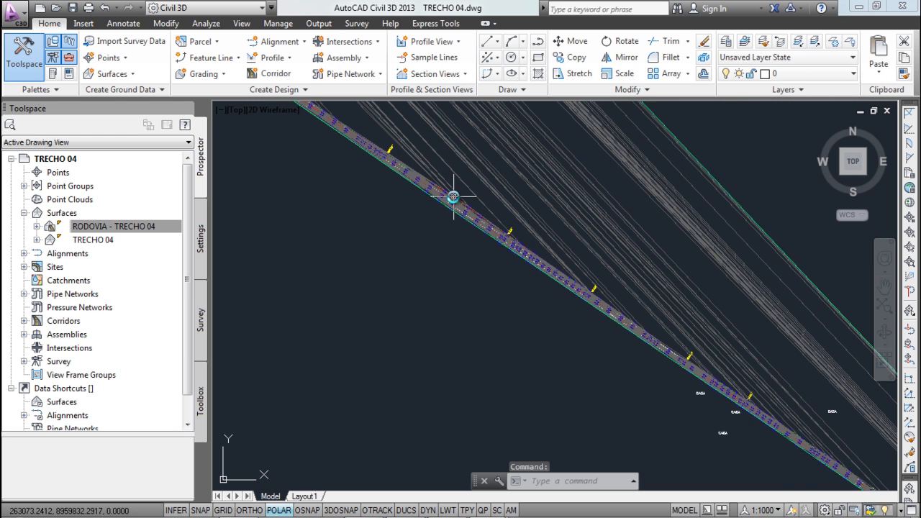
pyautogui.scroll(5, 433, 156)
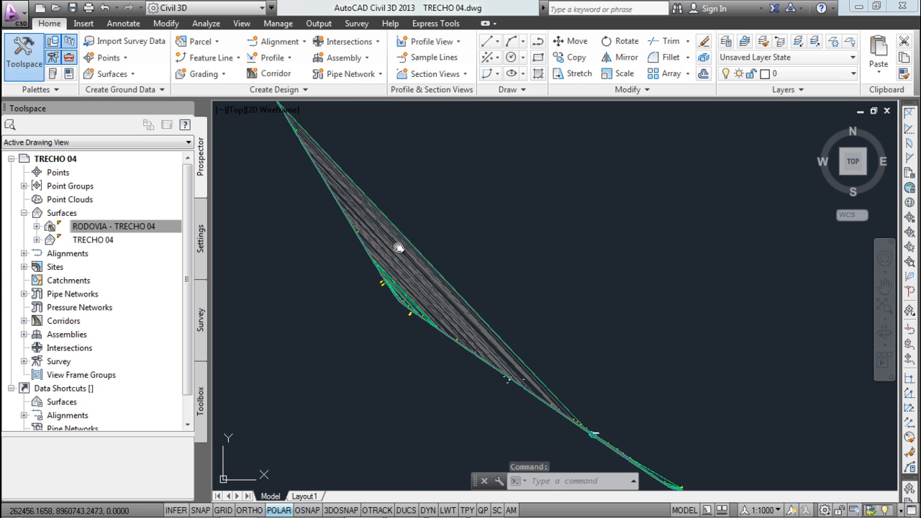
pyautogui.click(370, 203)
pyautogui.click(302, 63)
pyautogui.click(306, 117)
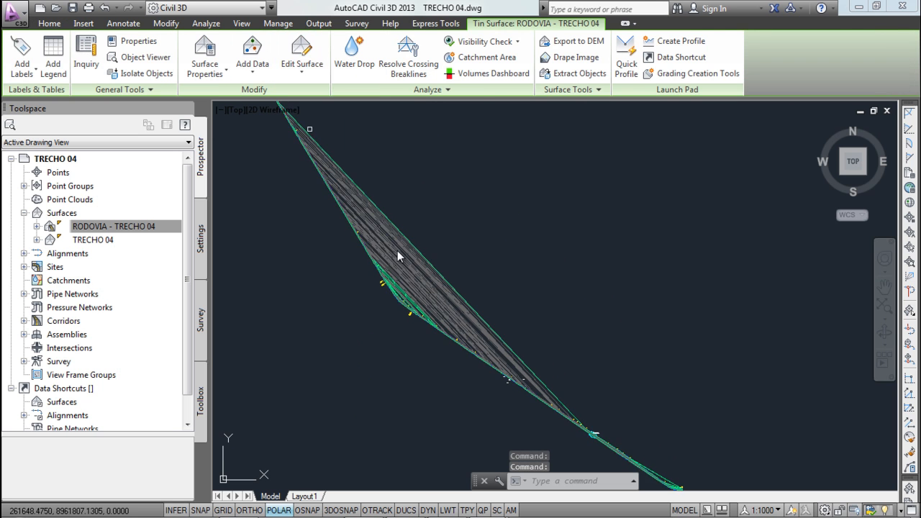
pyautogui.scroll(3, 429, 236)
pyautogui.click(468, 214)
pyautogui.scroll(3, 366, 279)
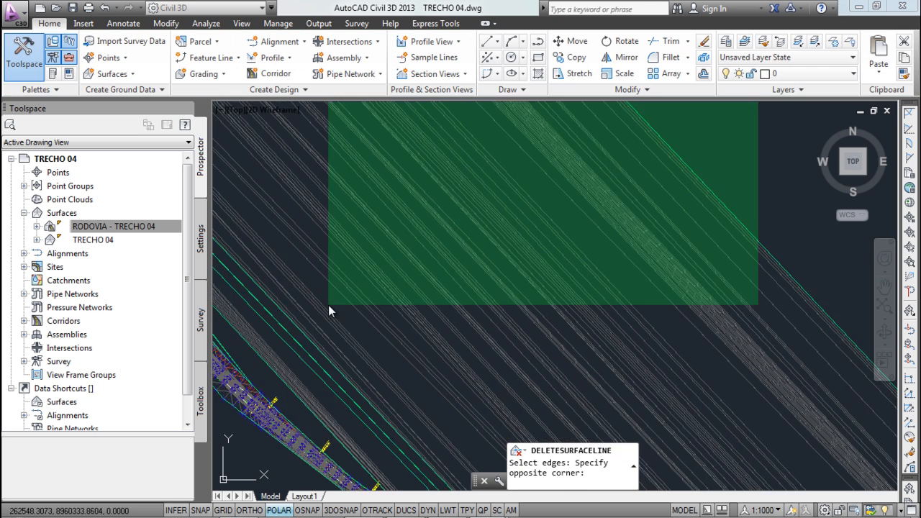
pyautogui.click(255, 355)
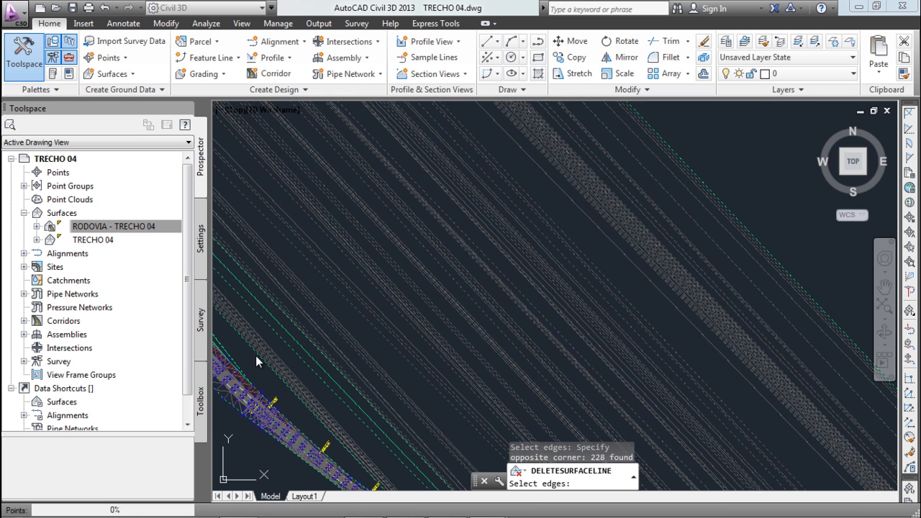
# Delete the remaining outer surface edges beside the road curve near station 803
pyautogui.scroll(-2, 312, 353)
pyautogui.scroll(4, 343, 366)
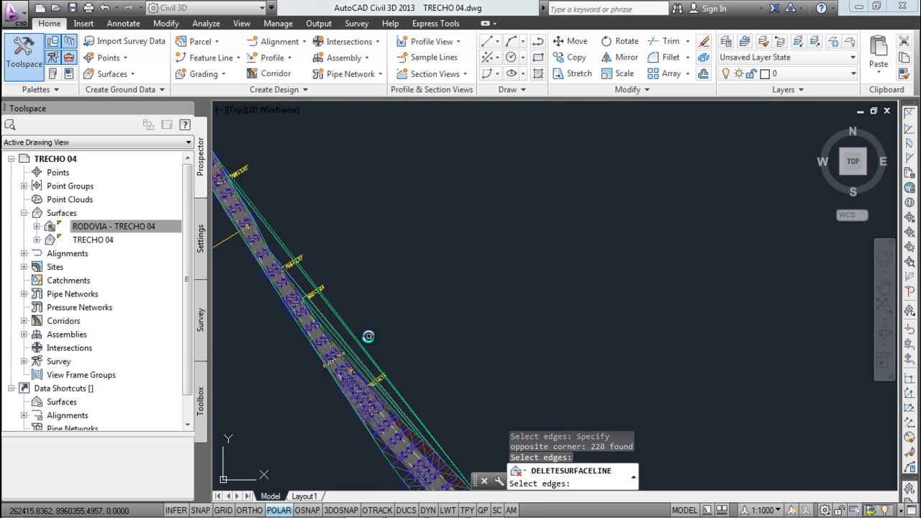
pyautogui.click(394, 376)
pyautogui.click(355, 394)
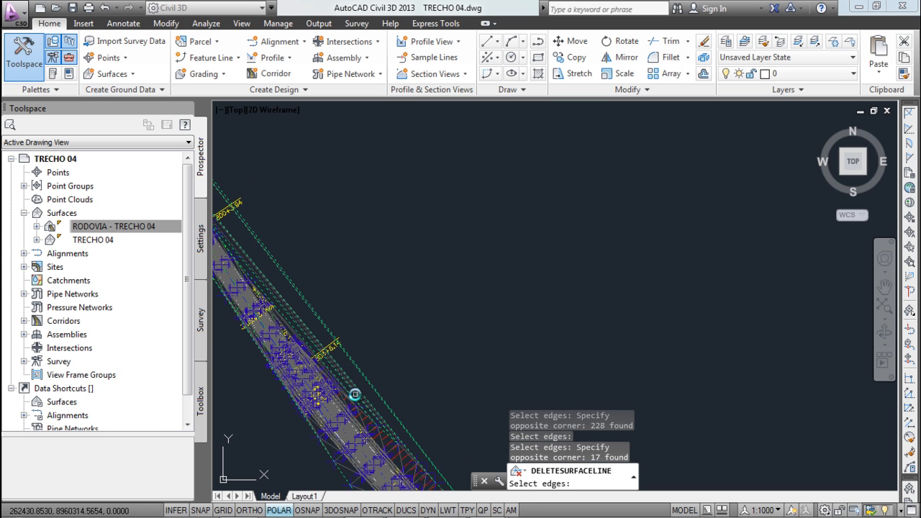
pyautogui.scroll(-3, 353, 356)
pyautogui.press('Escape')
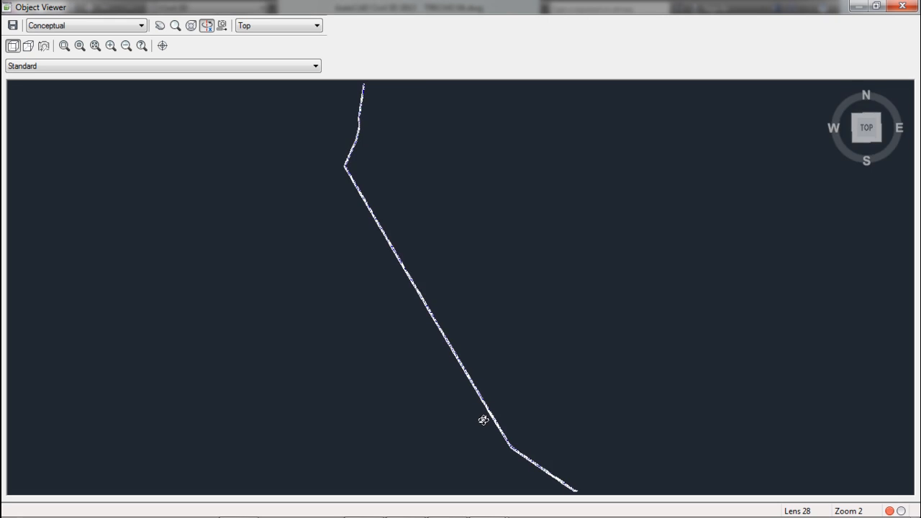
# Examine the road surface in the 3D Object Viewer, following its long straight stretch from an oblique angle
pyautogui.moveTo(481, 421); pyautogui.dragTo(373, 240)
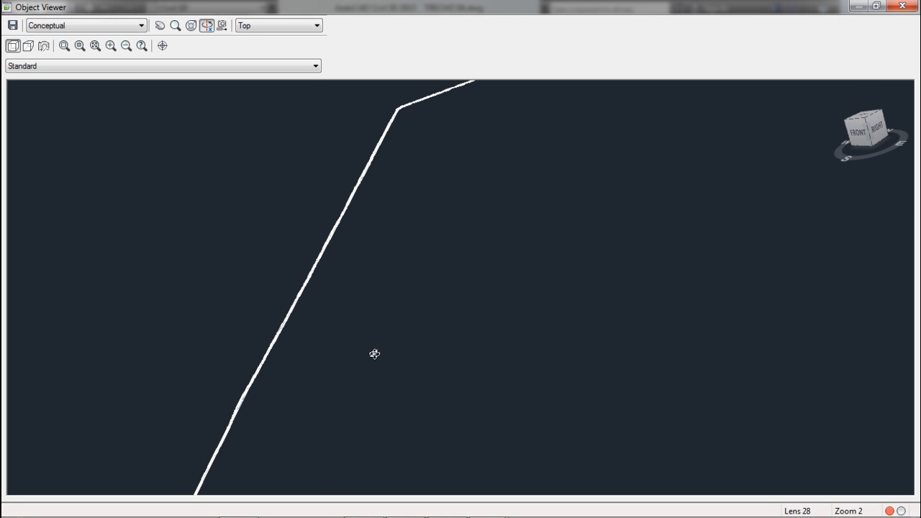
pyautogui.moveTo(405, 180); pyautogui.dragTo(494, 312)
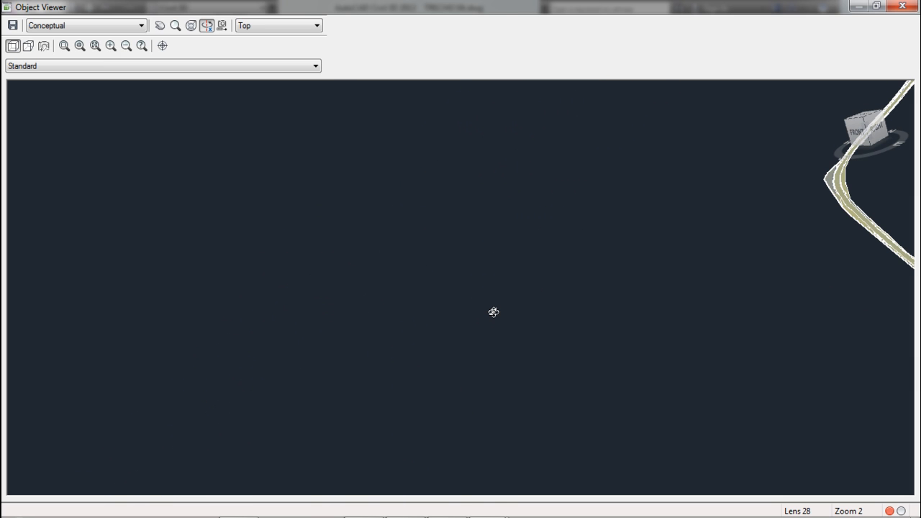
pyautogui.moveTo(583, 263); pyautogui.dragTo(266, 478, button='middle')
pyautogui.moveTo(615, 237); pyautogui.dragTo(314, 473, button='middle')
pyautogui.moveTo(669, 162); pyautogui.dragTo(331, 460, button='middle')
pyautogui.scroll(5, 501, 290)
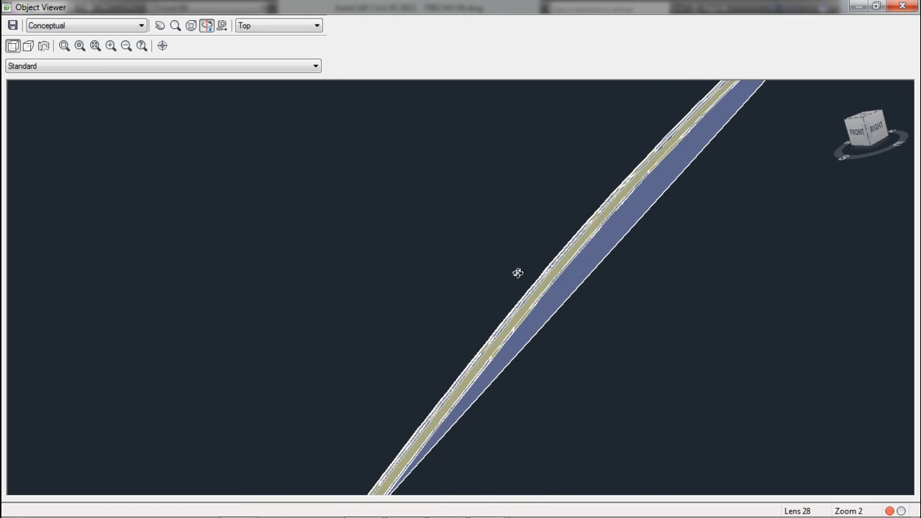
pyautogui.moveTo(686, 202); pyautogui.dragTo(596, 210, button='middle')
pyautogui.moveTo(661, 175); pyautogui.dragTo(519, 292, button='middle')
pyautogui.moveTo(689, 138); pyautogui.dragTo(360, 432, button='middle')
pyautogui.moveTo(683, 99)
pyautogui.mouseDown(button='middle')
pyautogui.moveTo(516, 295)
pyautogui.moveTo(472, 375)
pyautogui.mouseUp(button='middle')
pyautogui.moveTo(653, 164); pyautogui.dragTo(420, 407, button='middle')
pyautogui.scroll(-5, 428, 385)
# Inspect the roadway and side slopes up close in 3D as far as the sharp bend, and close the Object Viewer
pyautogui.moveTo(417, 382); pyautogui.dragTo(432, 291)
pyautogui.moveTo(549, 266); pyautogui.dragTo(482, 203)
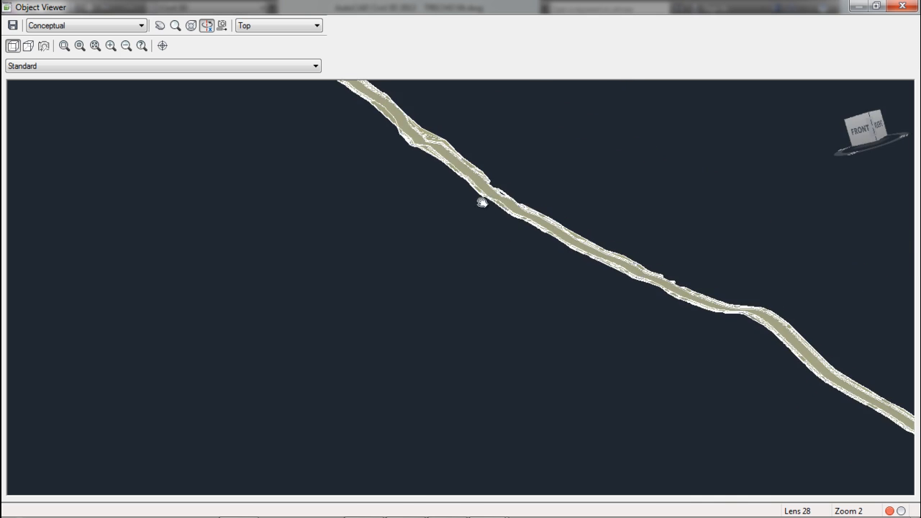
pyautogui.moveTo(532, 353); pyautogui.dragTo(323, 148)
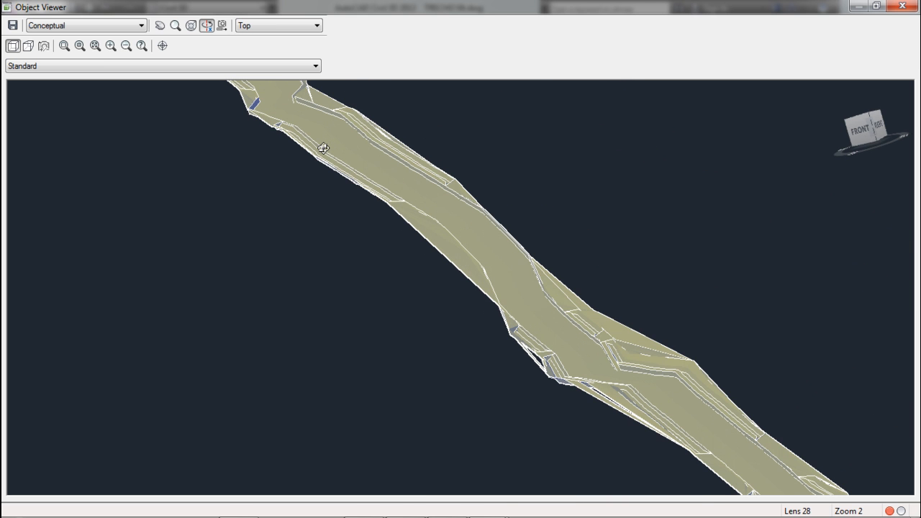
pyautogui.moveTo(321, 149); pyautogui.dragTo(739, 516, button='middle')
pyautogui.moveTo(466, 166); pyautogui.dragTo(672, 373)
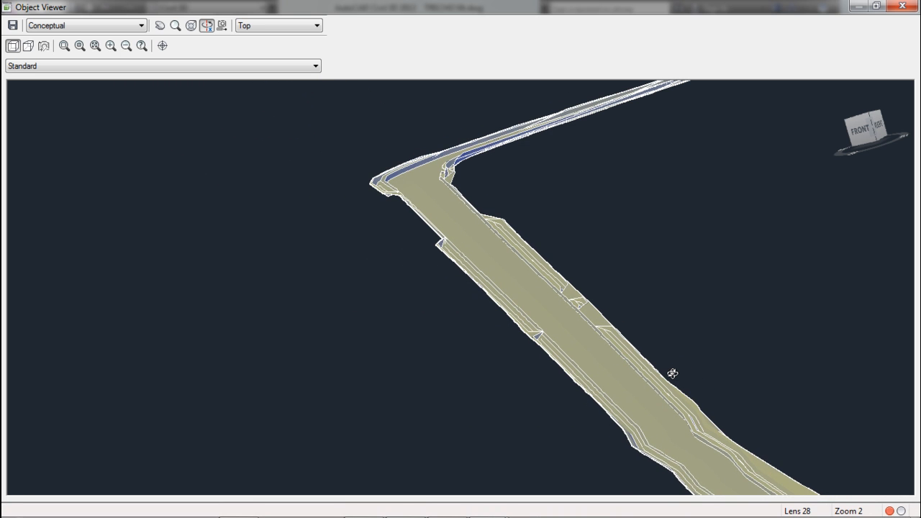
pyautogui.press('Escape')
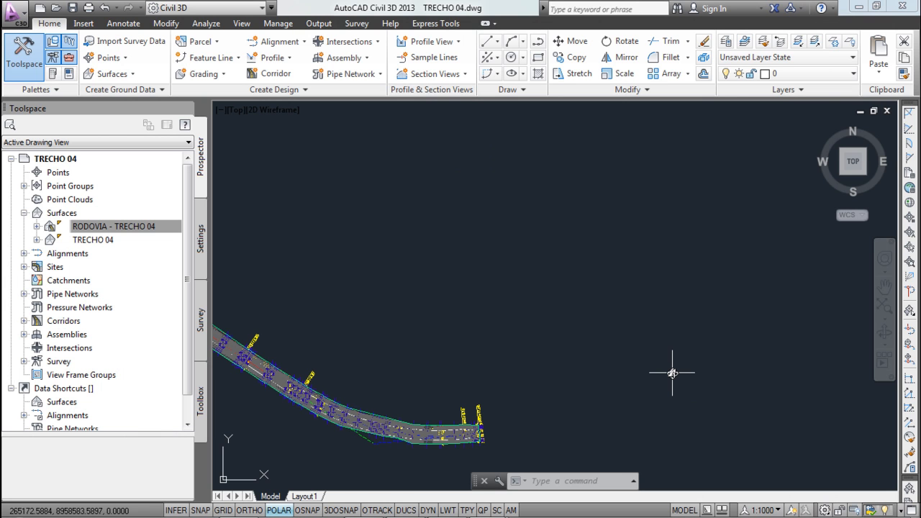
# Examine the surface triangulation in plan along the road curve between stations 803 and 809
pyautogui.scroll(-5, 625, 329)
pyautogui.moveTo(513, 148)
pyautogui.mouseDown(button='middle')
pyautogui.moveTo(313, 185)
pyautogui.moveTo(819, 402)
pyautogui.mouseUp(button='middle')
pyautogui.scroll(-5, 367, 288)
pyautogui.moveTo(292, 242); pyautogui.dragTo(654, 384, button='middle')
pyautogui.scroll(2, 439, 274)
pyautogui.scroll(4, 546, 298)
pyautogui.scroll(5, 624, 318)
pyautogui.moveTo(625, 319)
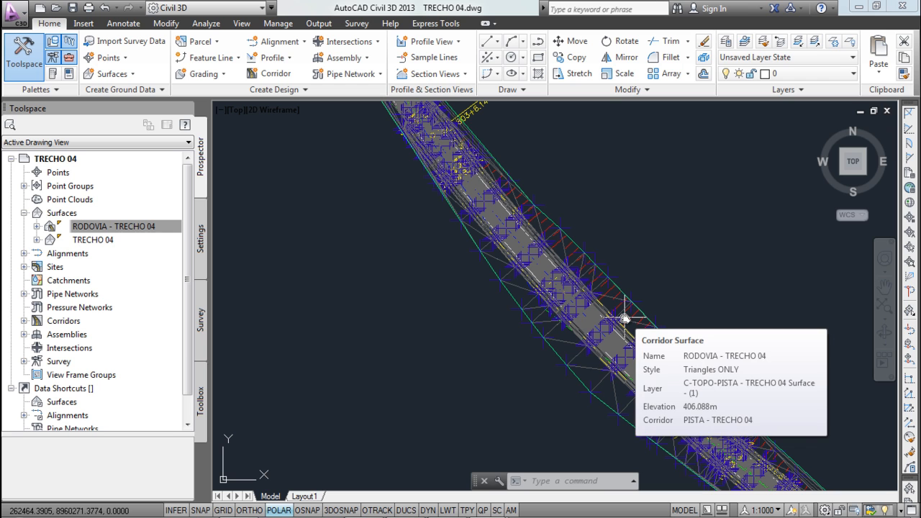
# Orbit the model in 3D to inspect the slopes on both sides of the road curve
pyautogui.write('3DO')
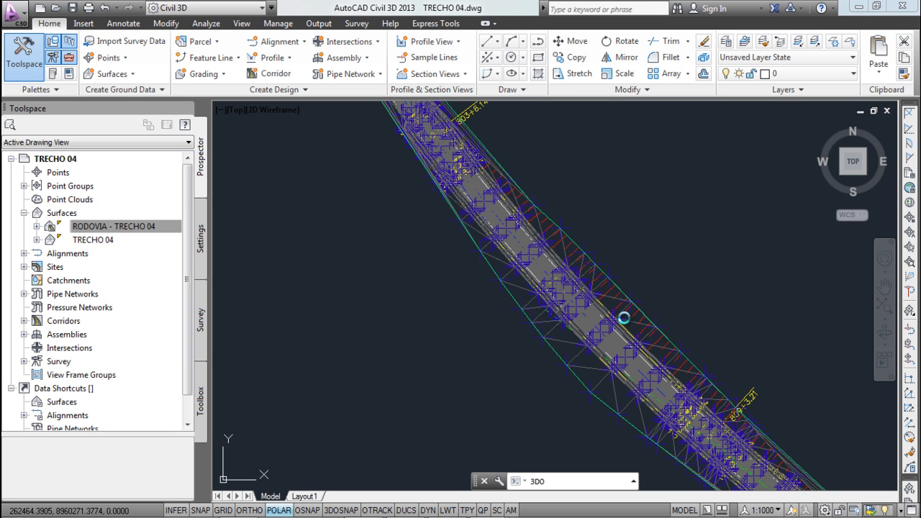
pyautogui.press('Return')
pyautogui.moveTo(590, 385)
pyautogui.mouseDown()
pyautogui.moveTo(544, 359)
pyautogui.moveTo(539, 333)
pyautogui.moveTo(566, 302)
pyautogui.moveTo(569, 282)
pyautogui.moveTo(608, 325)
pyautogui.moveTo(568, 360)
pyautogui.moveTo(554, 347)
pyautogui.mouseUp()
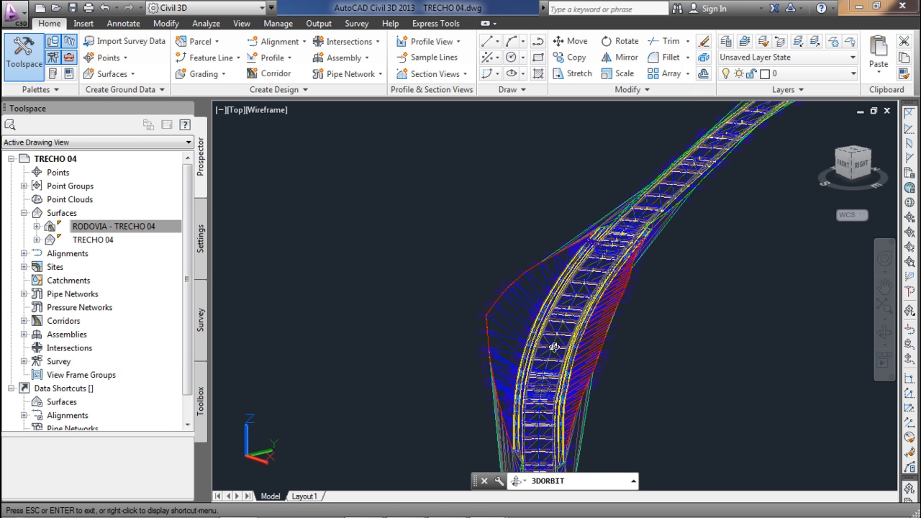
pyautogui.scroll(3, 554, 347)
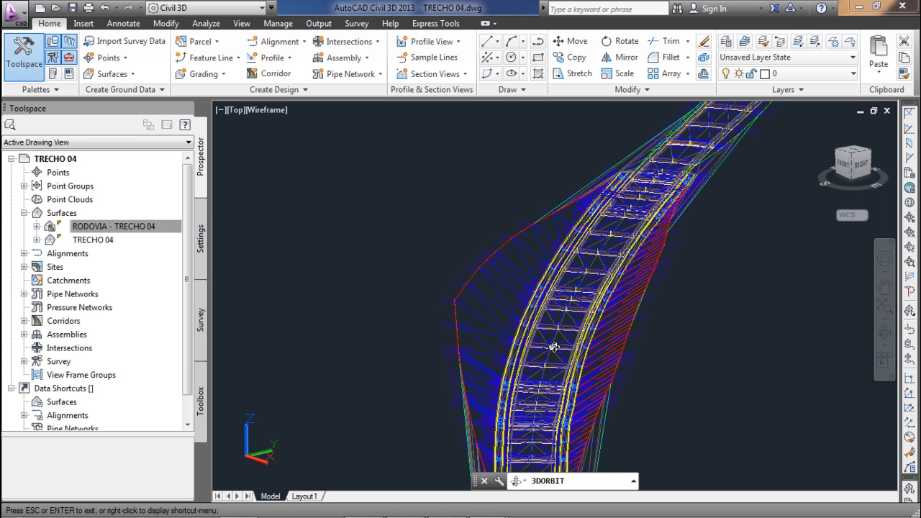
pyautogui.scroll(1, 554, 346)
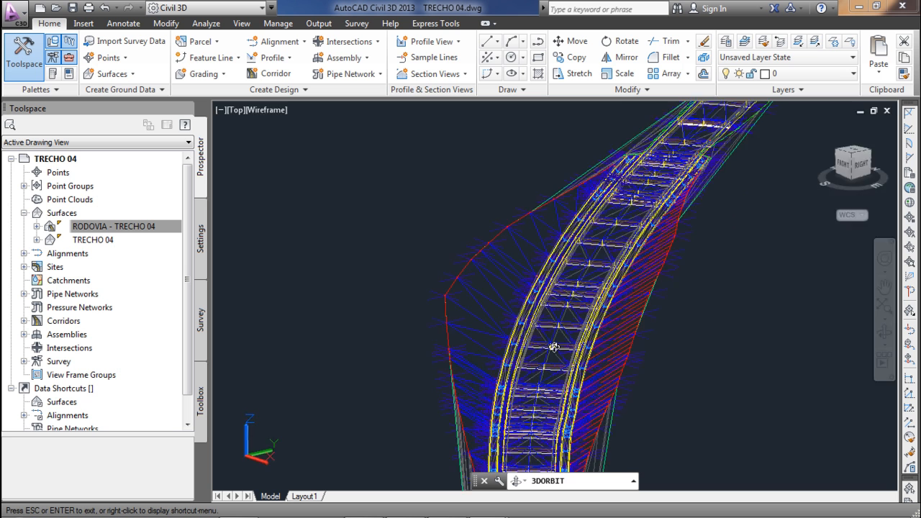
pyautogui.moveTo(557, 335); pyautogui.dragTo(558, 329)
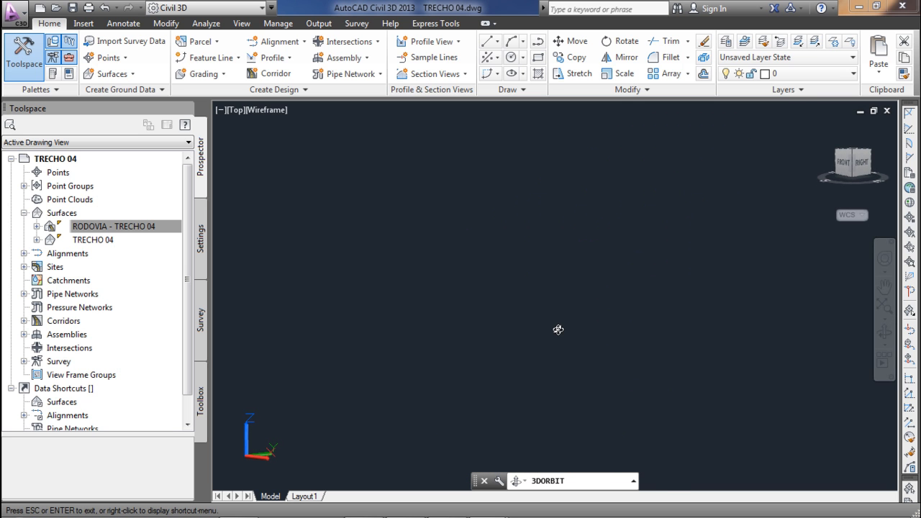
pyautogui.scroll(2, 558, 329)
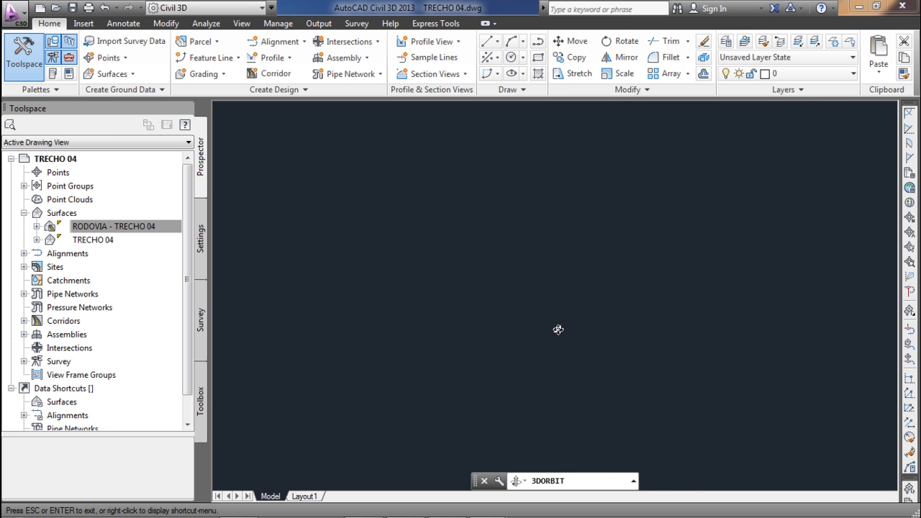
pyautogui.moveTo(558, 315); pyautogui.dragTo(556, 317)
pyautogui.scroll(1, 557, 317)
pyautogui.scroll(1, 566, 303)
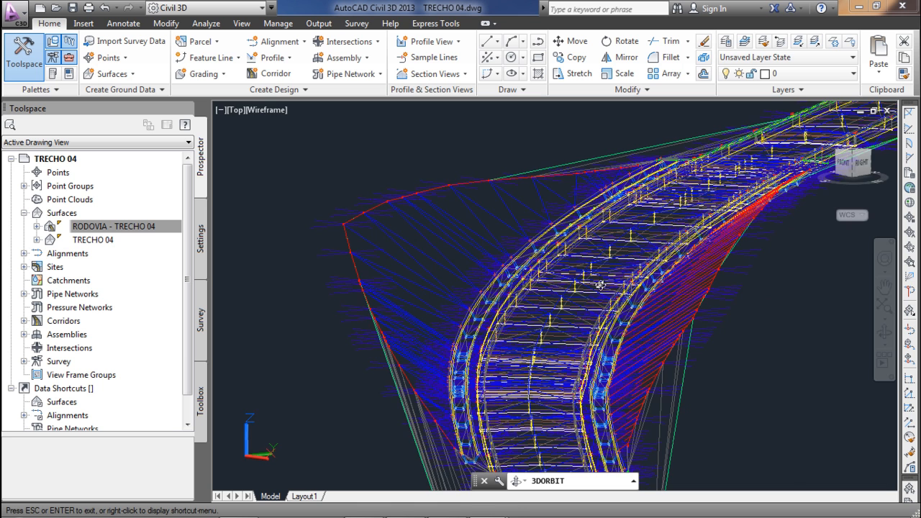
pyautogui.scroll(1, 600, 285)
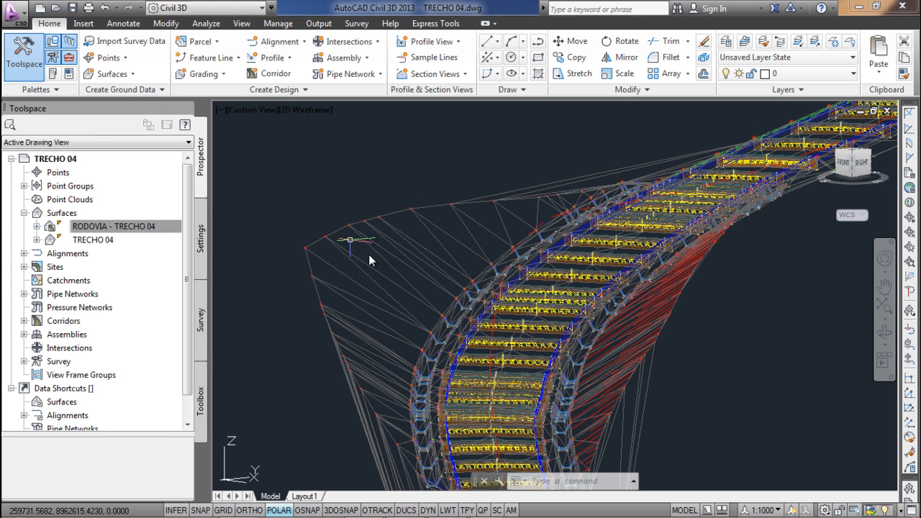
pyautogui.click(423, 268)
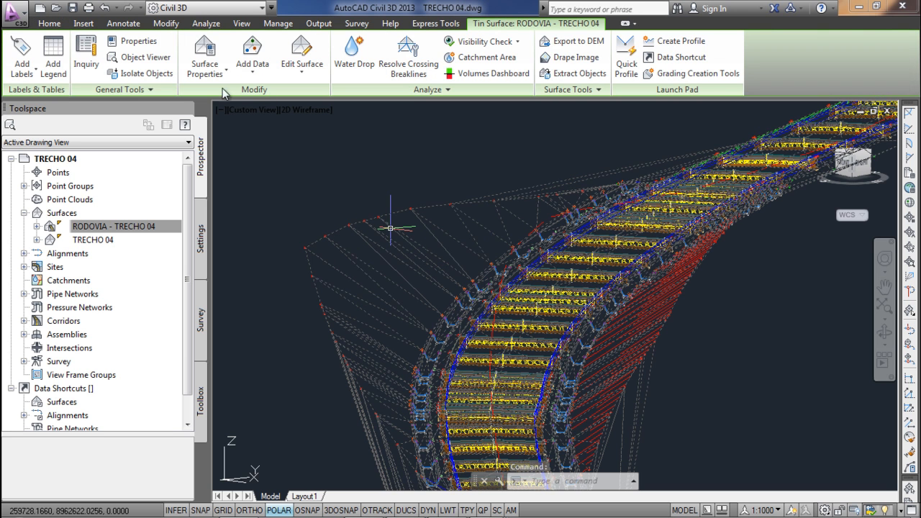
pyautogui.press('Escape')
pyautogui.click(583, 297)
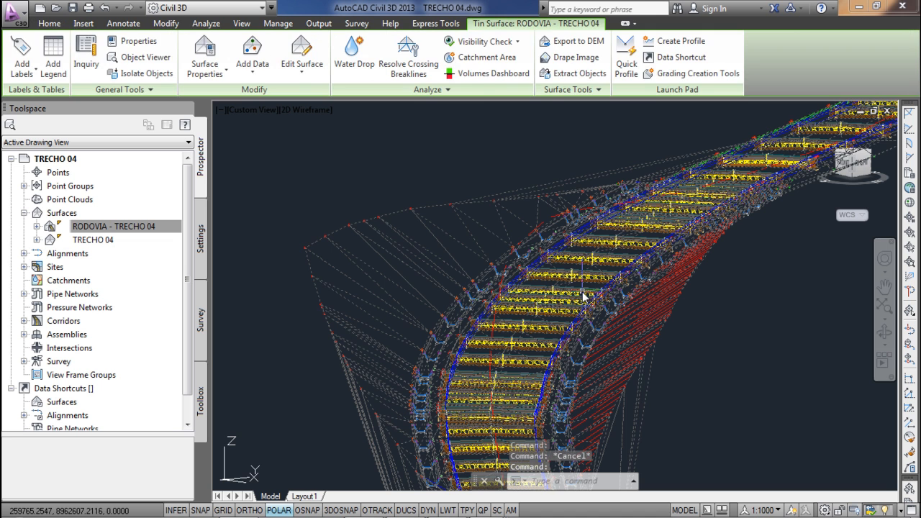
pyautogui.press('Escape')
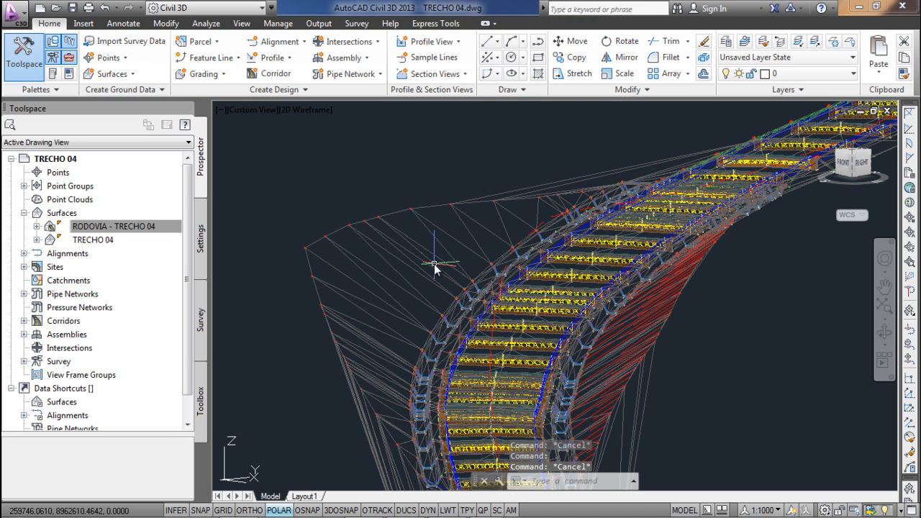
pyautogui.click(165, 23)
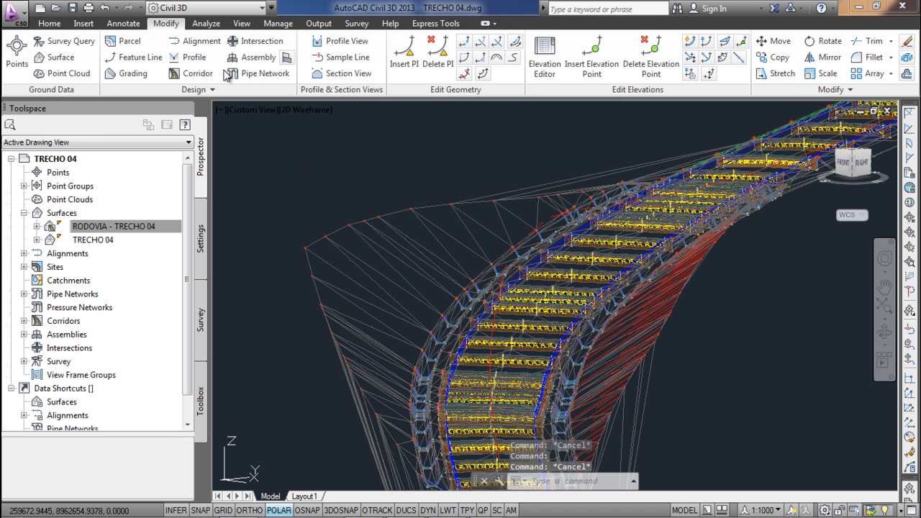
pyautogui.click(189, 73)
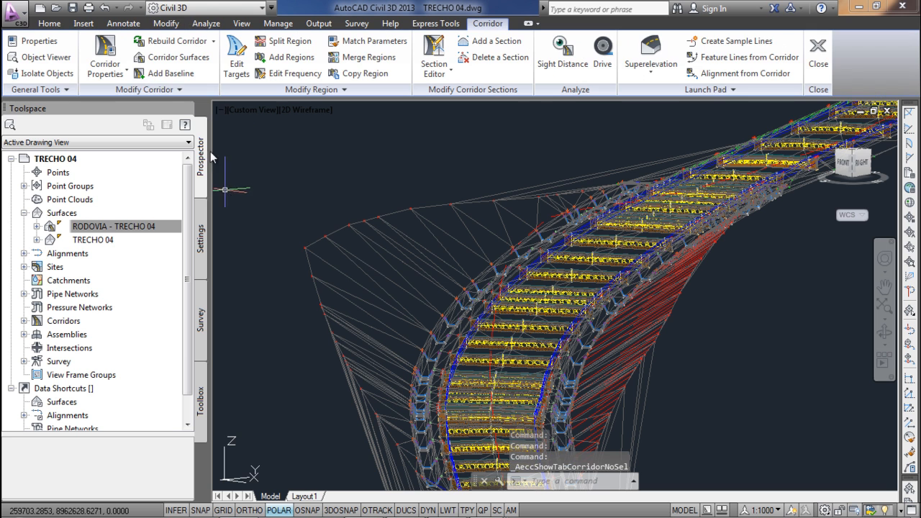
pyautogui.click(170, 91)
pyautogui.click(121, 139)
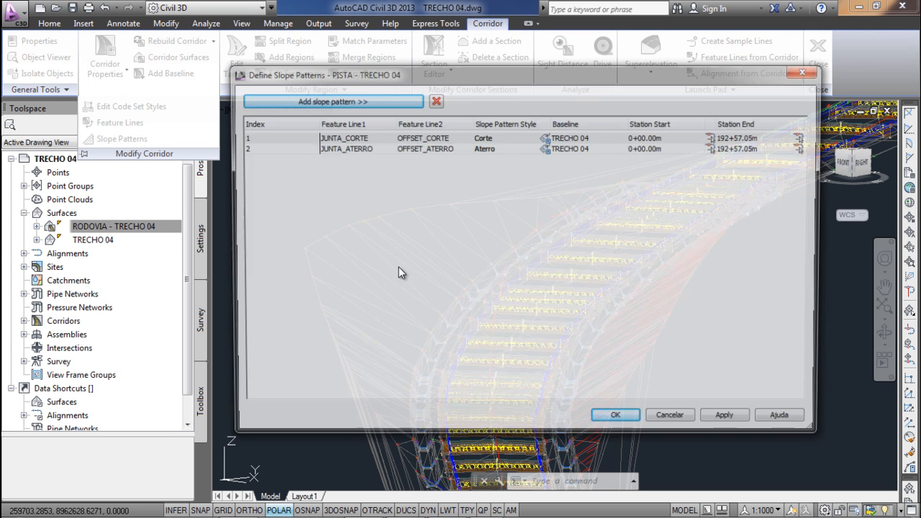
pyautogui.click(366, 101)
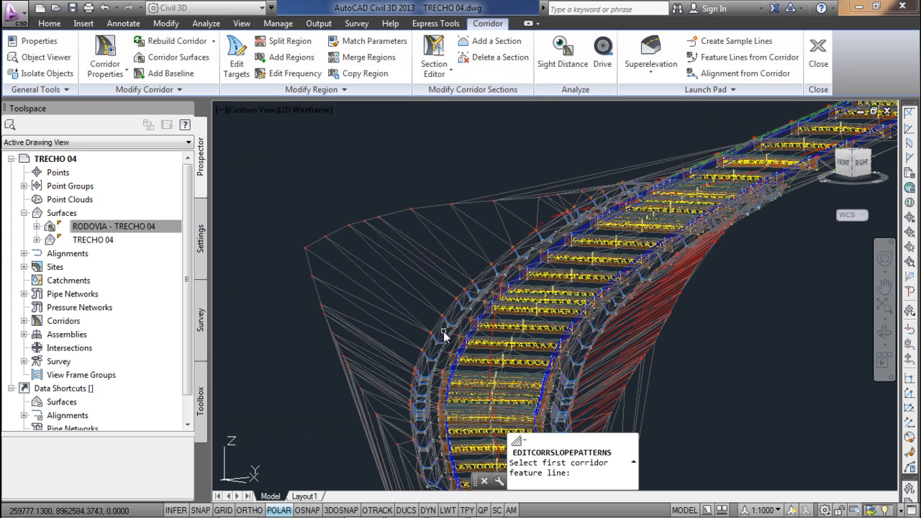
pyautogui.scroll(5, 440, 332)
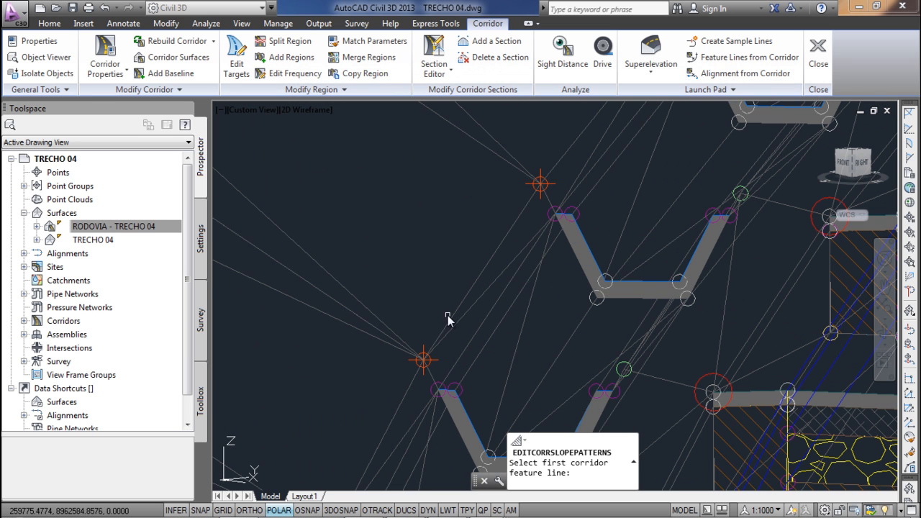
pyautogui.click(453, 314)
pyautogui.click(454, 315)
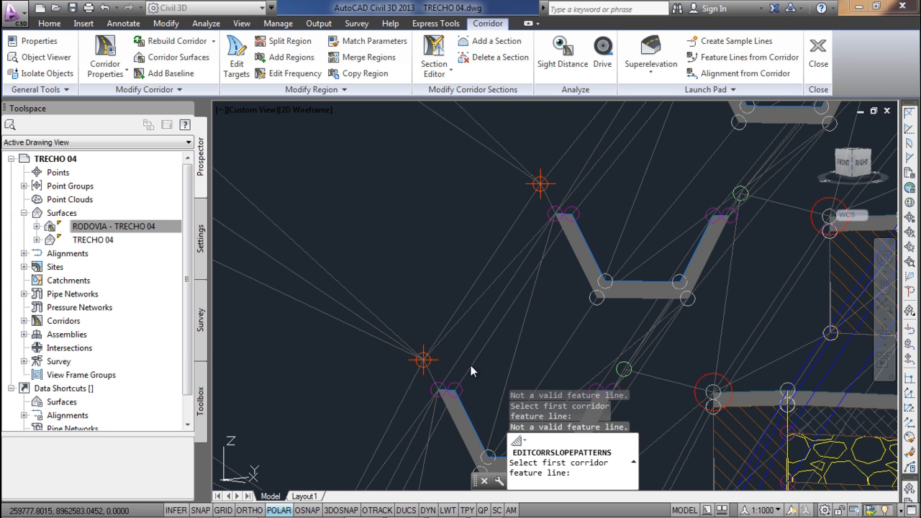
pyautogui.click(471, 371)
pyautogui.click(415, 379)
pyautogui.press('Escape')
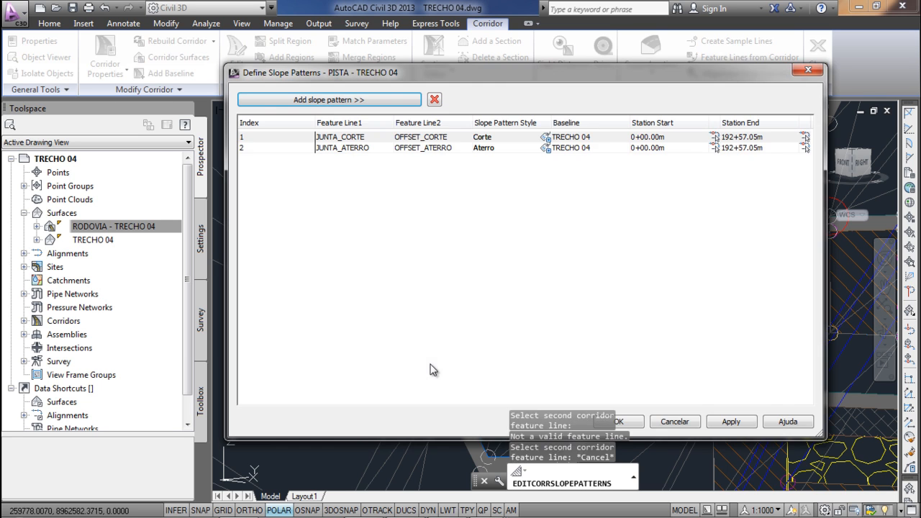
pyautogui.click(675, 423)
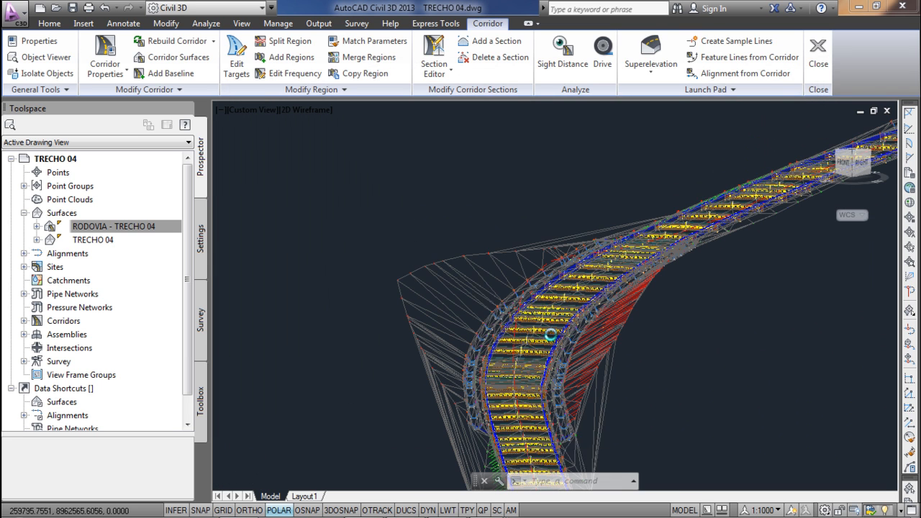
# Send the RODOVIA - TRECHO 04 surface to the back of the display order
pyautogui.click(480, 303)
pyautogui.rightClick(481, 305)
pyautogui.moveTo(611, 389)
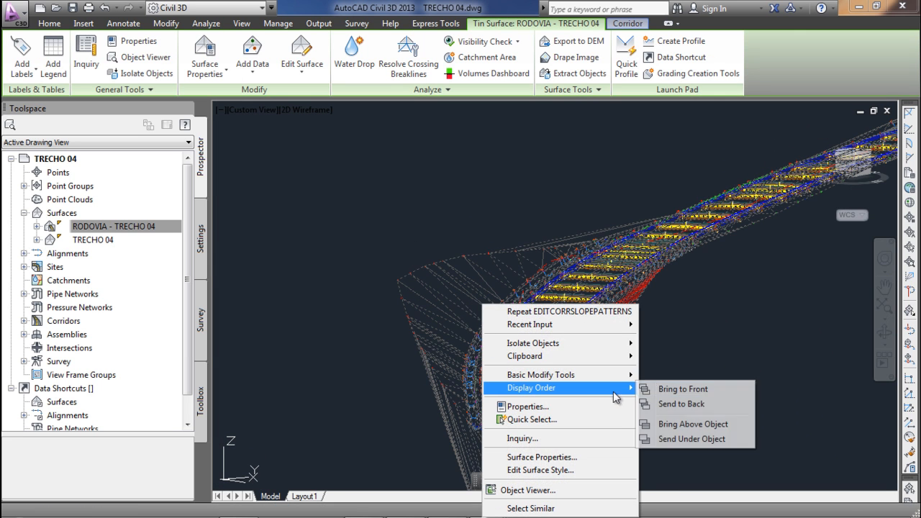
pyautogui.click(680, 403)
# Start a new corridor slope pattern using VALETA_OUT, along the ditch's outer edge on the road curve, as the first feature line
pyautogui.scroll(5, 424, 309)
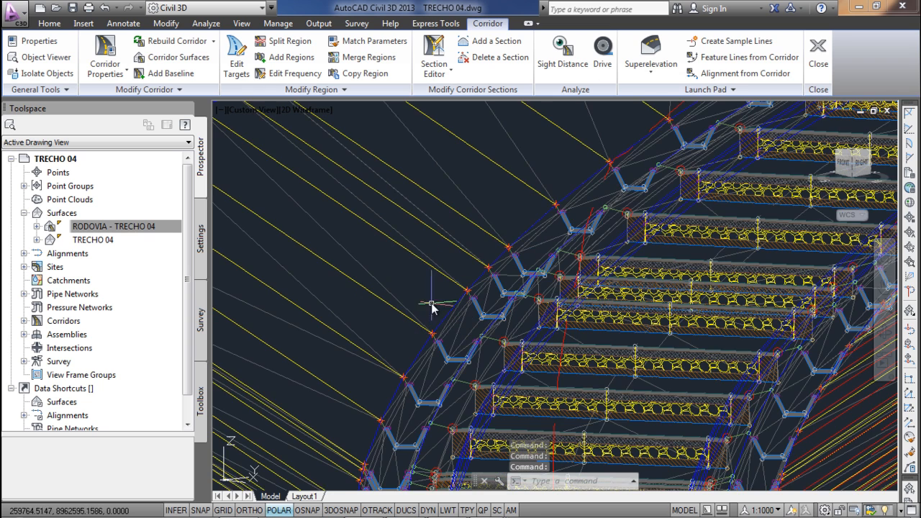
pyautogui.scroll(-3, 431, 306)
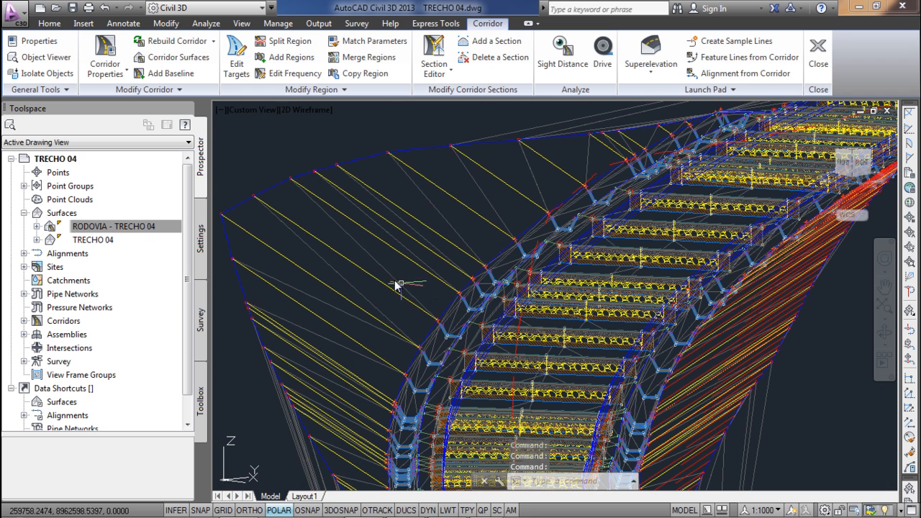
pyautogui.click(174, 90)
pyautogui.click(122, 138)
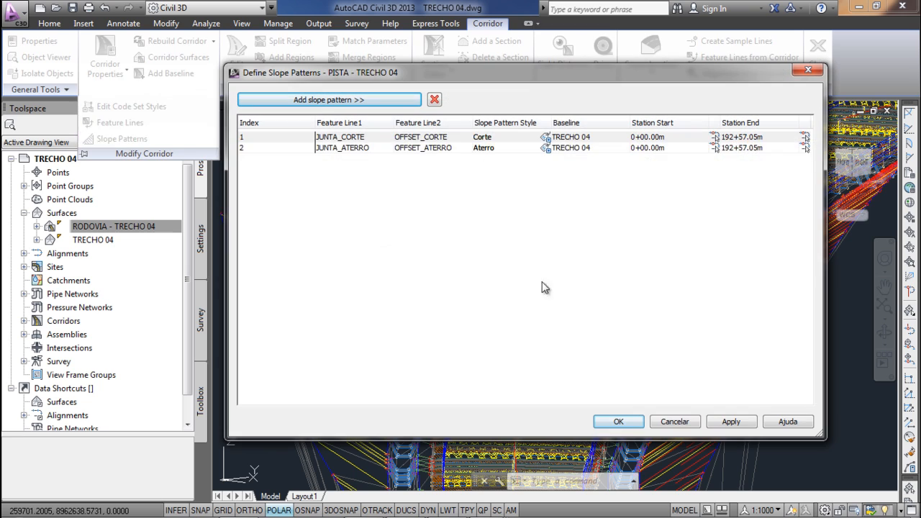
pyautogui.click(455, 148)
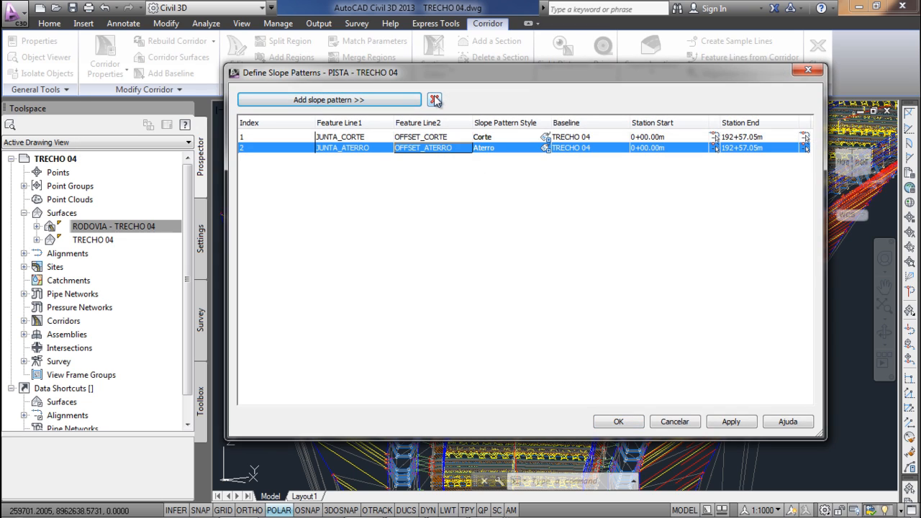
pyautogui.click(405, 100)
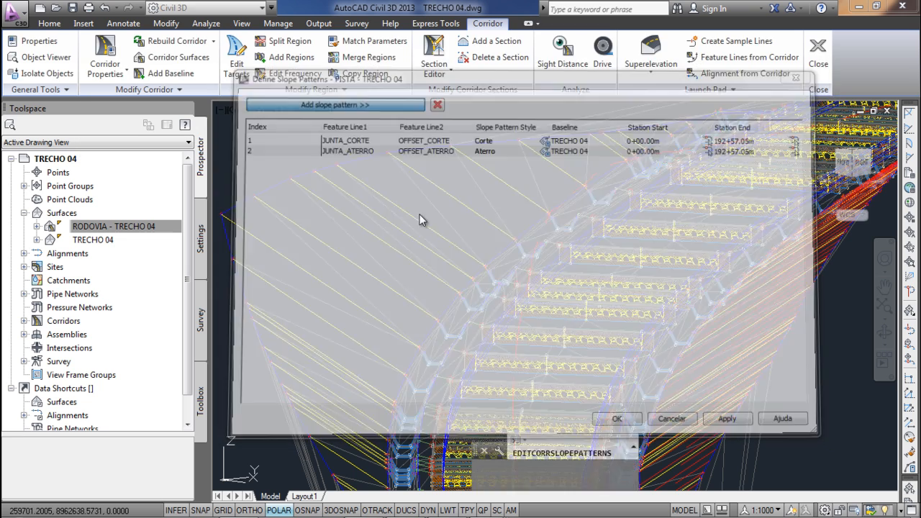
pyautogui.scroll(3, 443, 305)
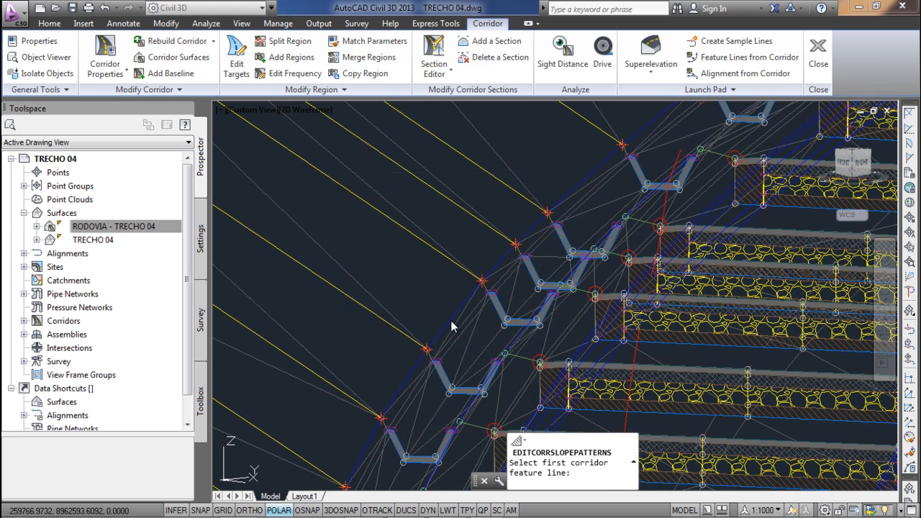
pyautogui.click(452, 327)
pyautogui.click(463, 245)
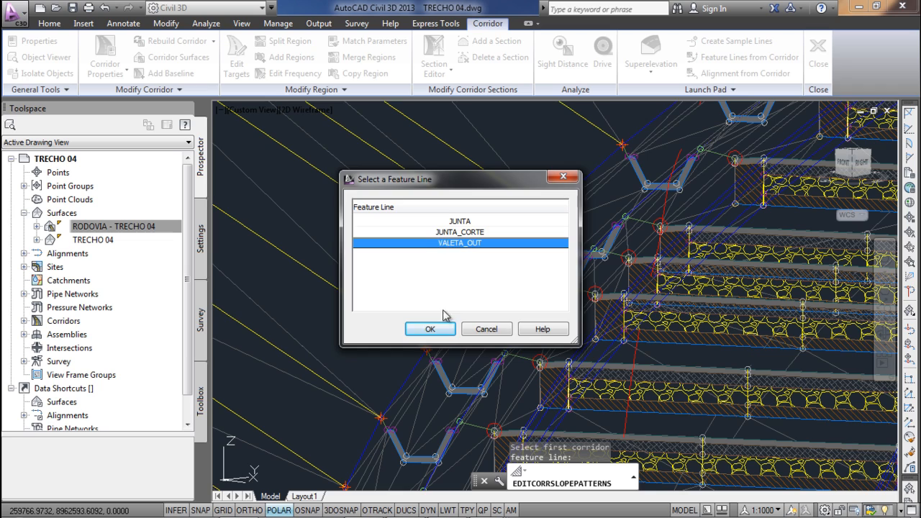
pyautogui.click(430, 328)
# Pick OFFSET_CORTE along the outer limit of the cut slope as the slope pattern's second feature line
pyautogui.scroll(-4, 440, 275)
pyautogui.scroll(-2, 440, 276)
pyautogui.scroll(2, 317, 203)
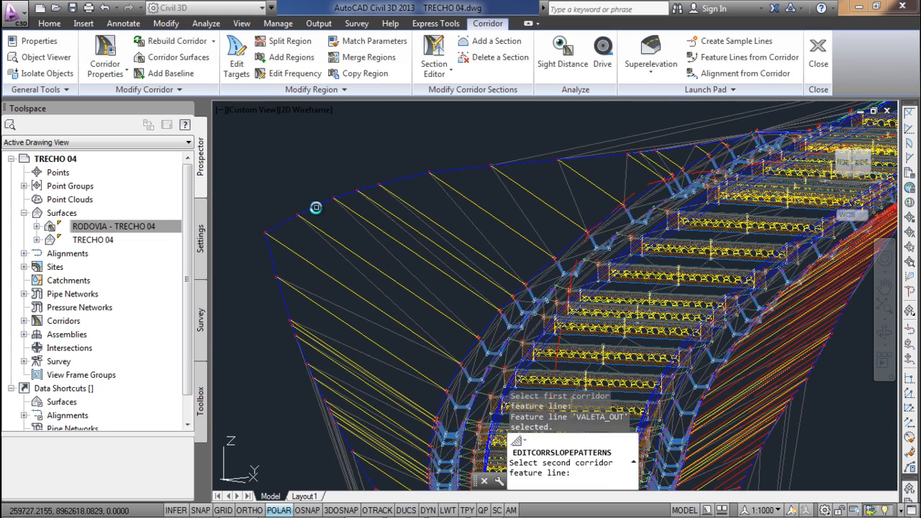
pyautogui.click(315, 208)
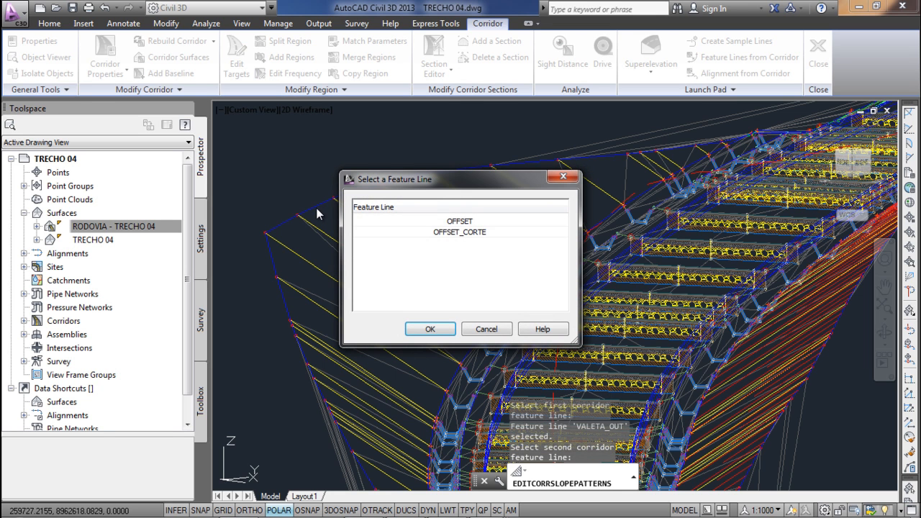
pyautogui.click(454, 232)
pyautogui.click(433, 330)
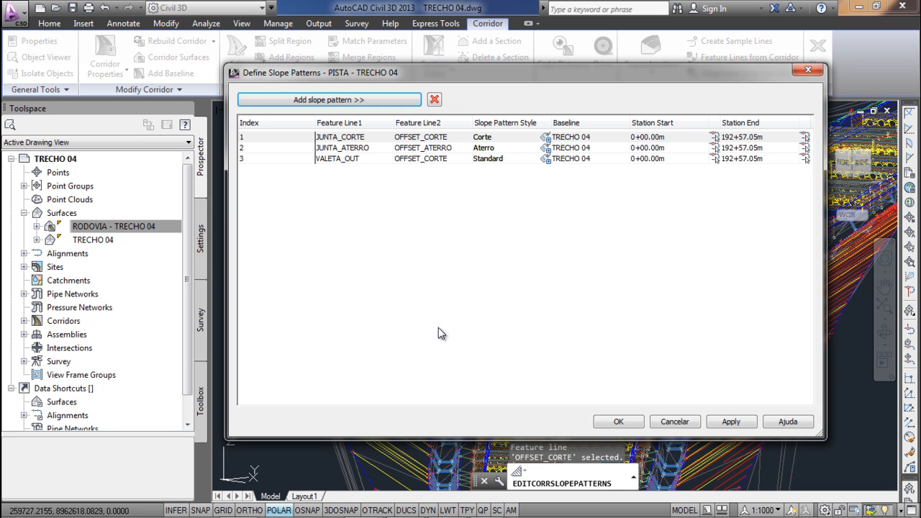
# Assign the Corte style to the VALETA_OUT to OFFSET_CORTE slope pattern and apply the slope pattern definitions
pyautogui.click(528, 159)
pyautogui.click(546, 158)
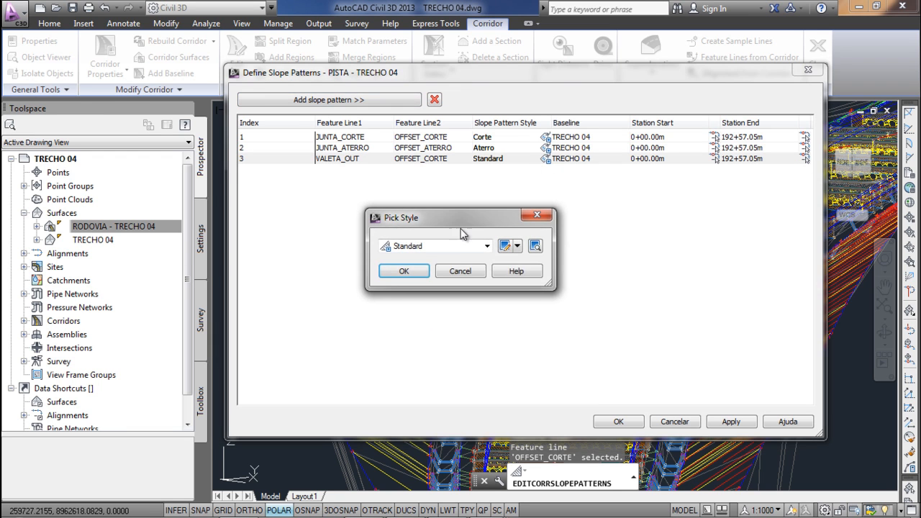
pyautogui.click(460, 246)
pyautogui.click(415, 270)
pyautogui.click(407, 269)
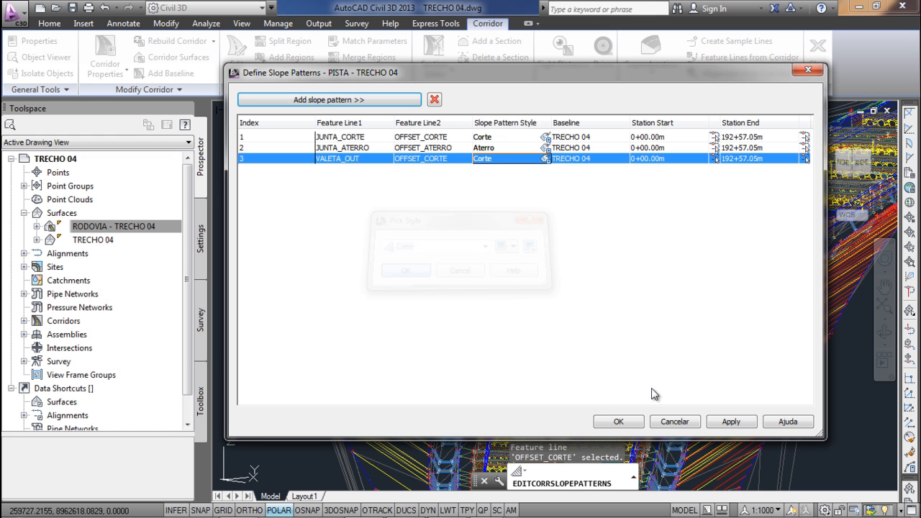
pyautogui.click(619, 422)
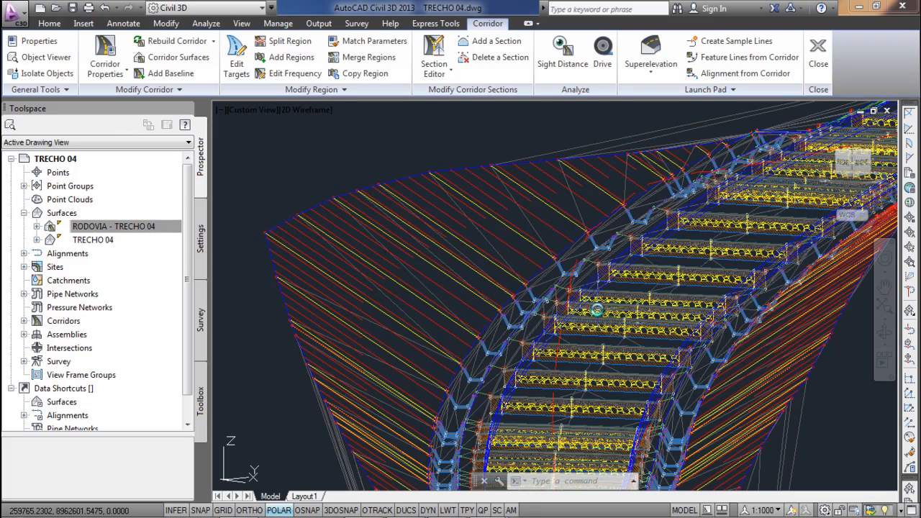
# Try to delete the stray RODOVIA - TRECHO 04 surface triangulation lines outside the slopes on both sides below the curve
pyautogui.keyDown('shift'); pyautogui.moveTo(596, 310); pyautogui.dragTo(521, 184, button='middle'); pyautogui.keyUp('shift')
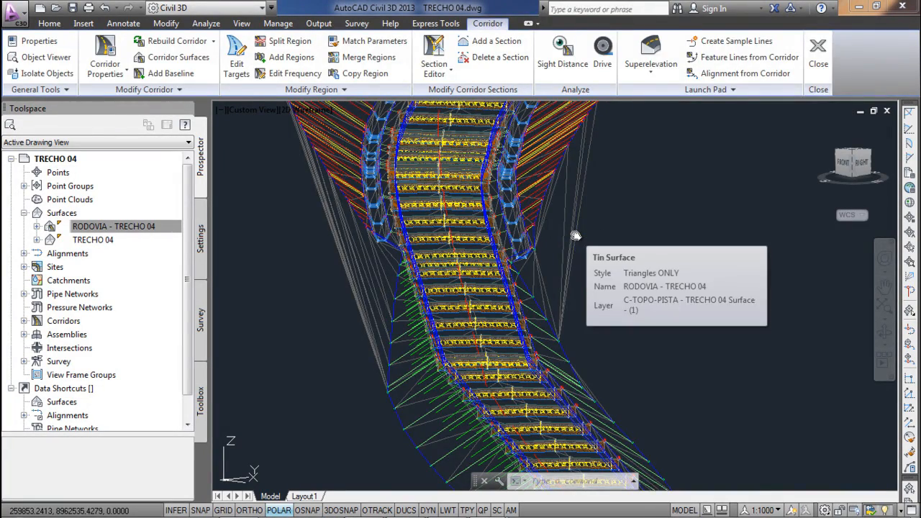
pyautogui.click(575, 235)
pyautogui.click(292, 60)
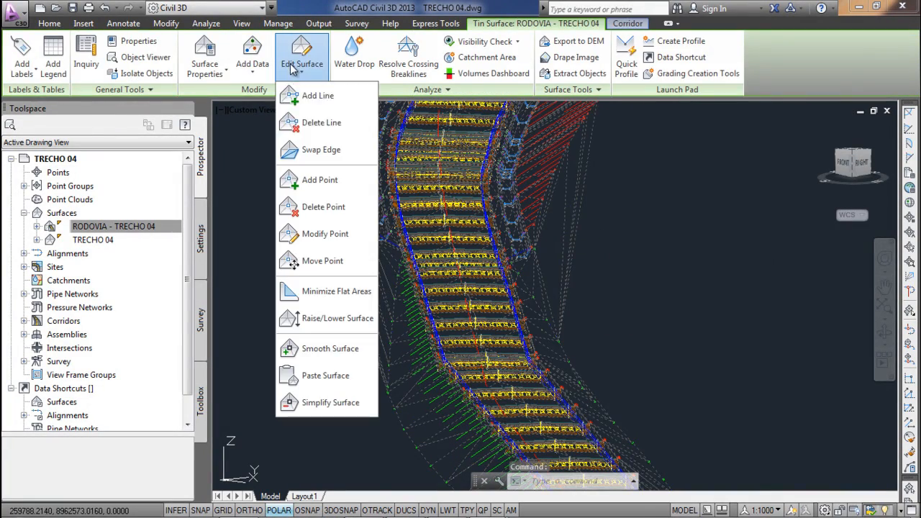
pyautogui.click(316, 122)
pyautogui.click(619, 248)
pyautogui.click(557, 233)
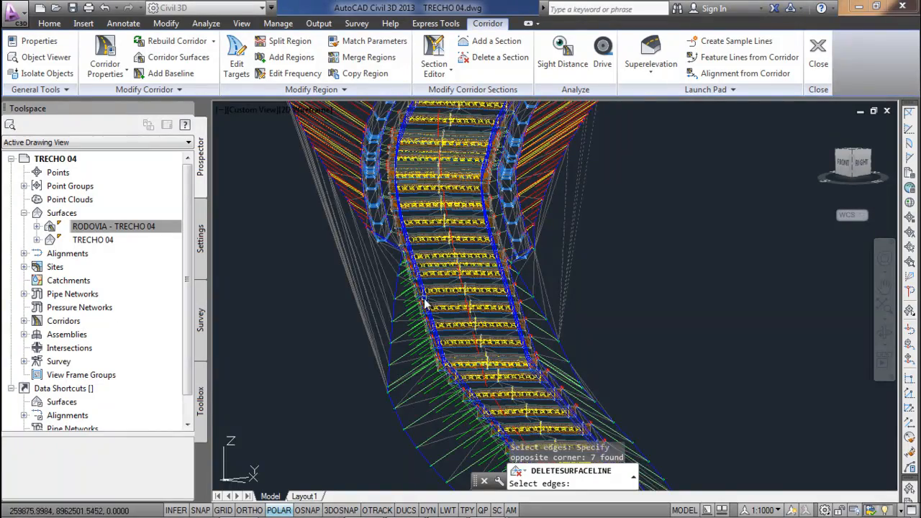
pyautogui.scroll(4, 400, 242)
pyautogui.click(400, 242)
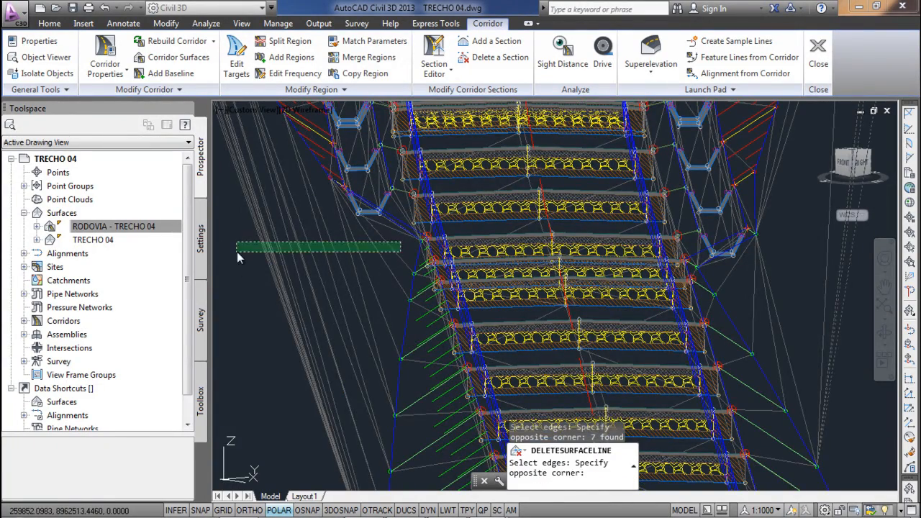
pyautogui.click(237, 252)
# Examine the slope patterns along the fill stretch and the road curve, including the ditches and pavement sections up close
pyautogui.scroll(-3, 274, 267)
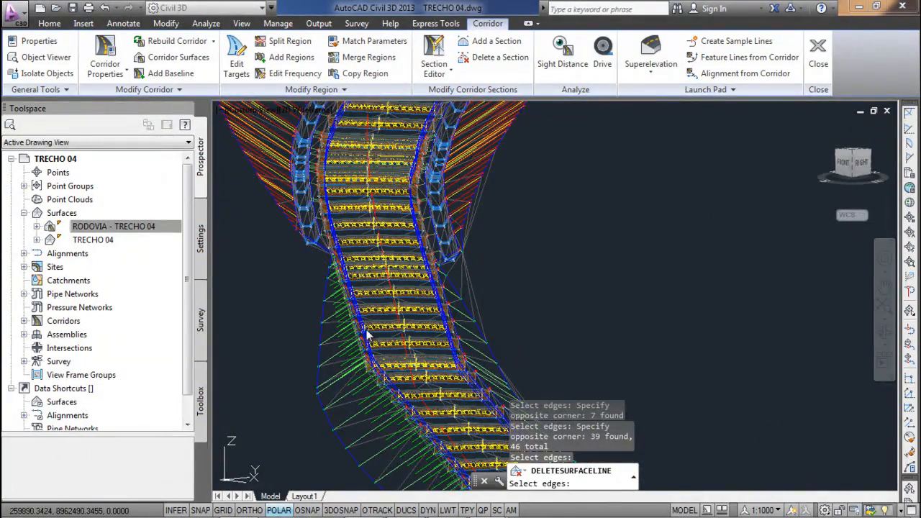
pyautogui.moveTo(412, 412); pyautogui.dragTo(387, 236, button='middle')
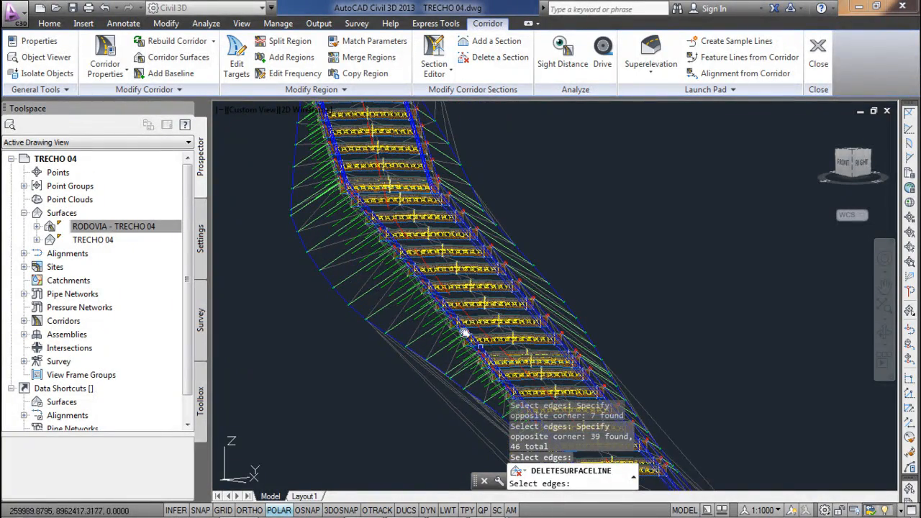
pyautogui.moveTo(358, 207); pyautogui.dragTo(396, 380, button='middle')
pyautogui.moveTo(384, 229); pyautogui.dragTo(361, 404, button='middle')
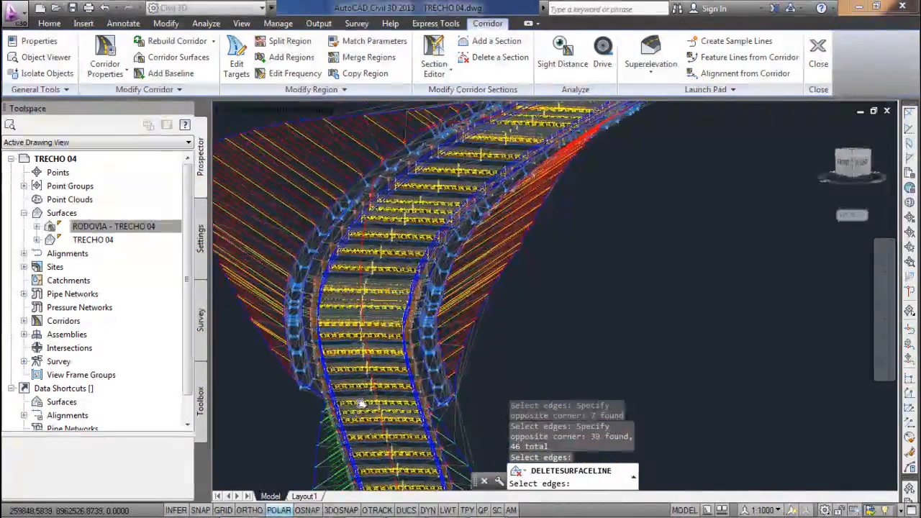
pyautogui.keyDown('shift'); pyautogui.moveTo(352, 277); pyautogui.dragTo(440, 313, button='middle'); pyautogui.keyUp('shift')
pyautogui.moveTo(441, 312)
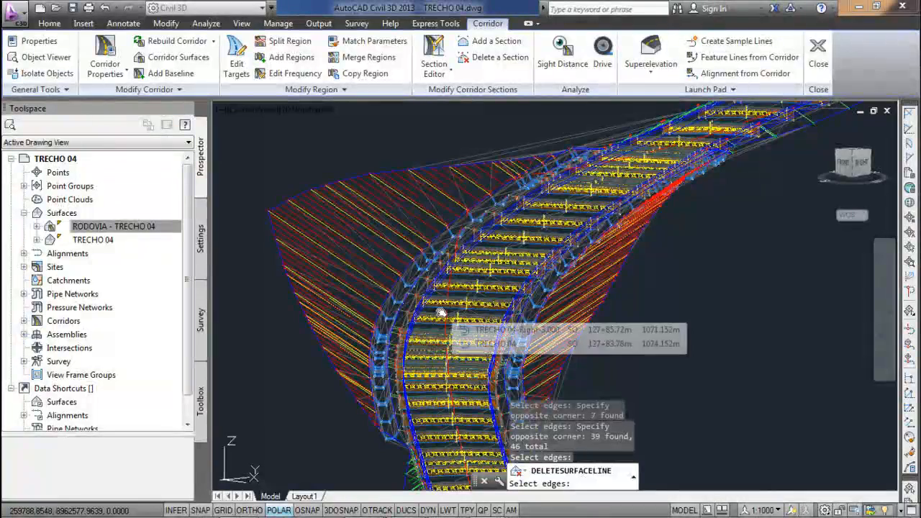
pyautogui.scroll(5, 456, 277)
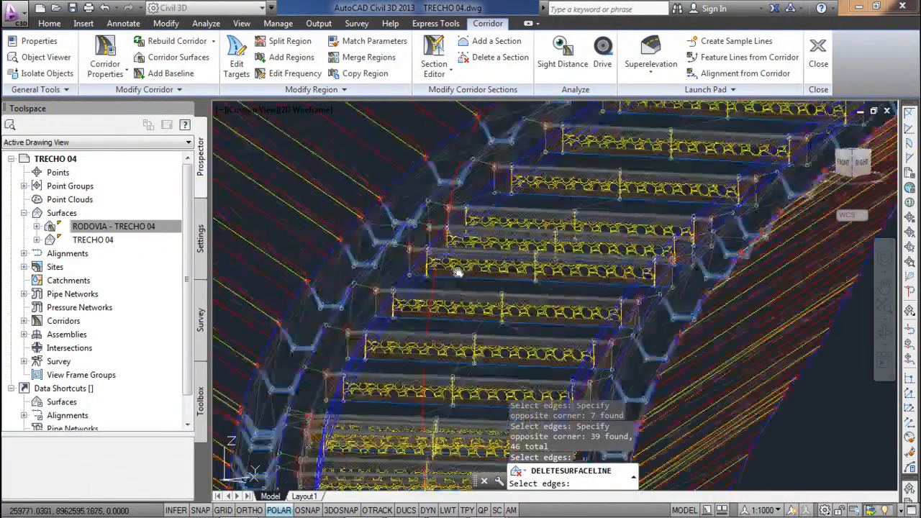
pyautogui.scroll(-5, 471, 262)
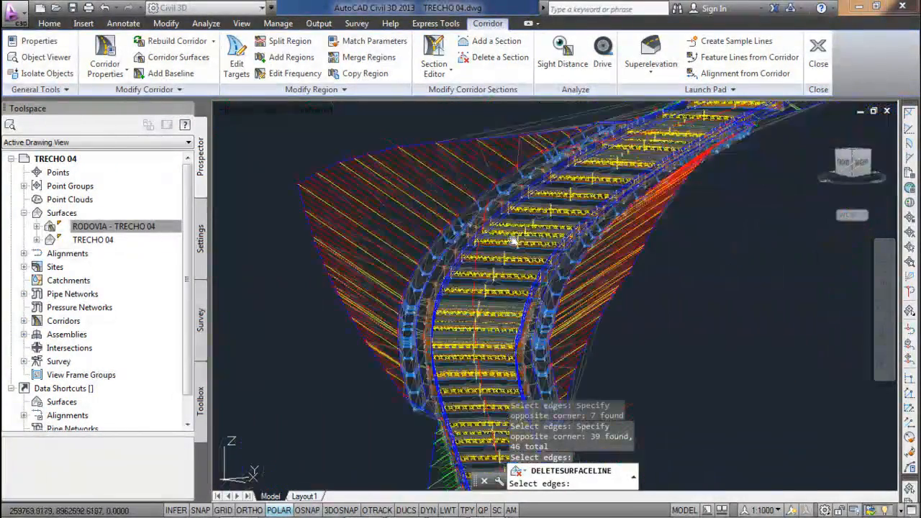
pyautogui.scroll(5, 478, 270)
pyautogui.scroll(3, 438, 310)
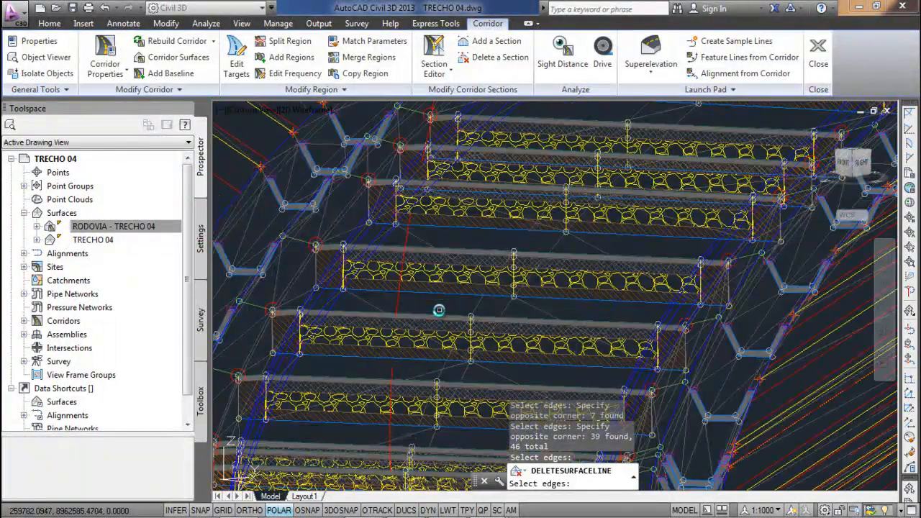
pyautogui.press('Escape')
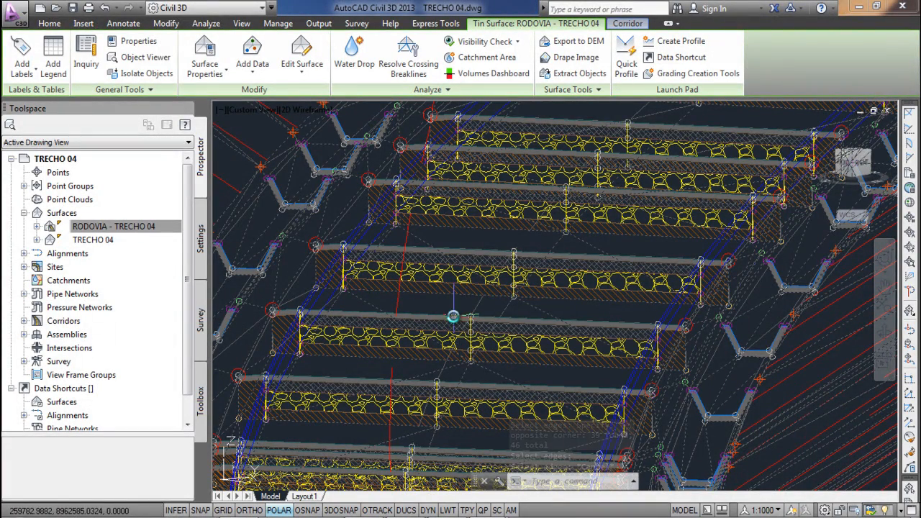
pyautogui.press('Escape')
pyautogui.click(465, 268)
pyautogui.press('Escape')
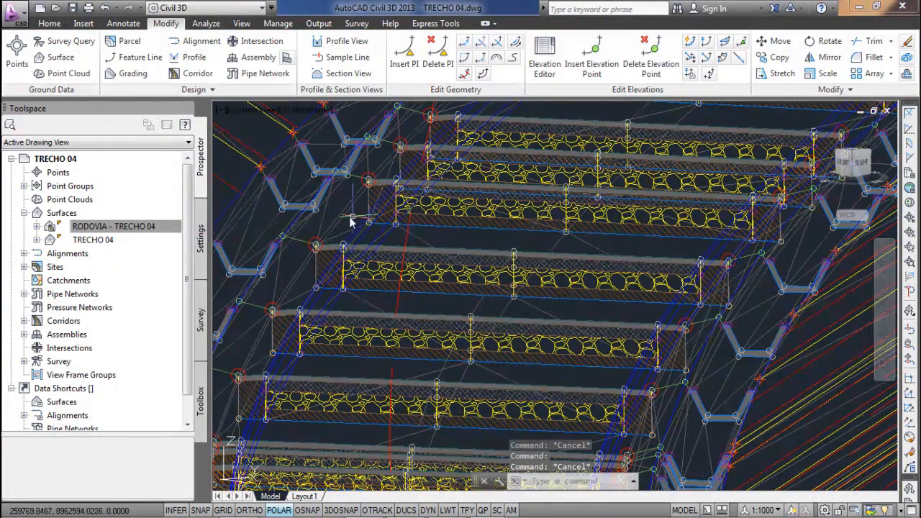
# Start adding slope labels to the RODOVIA - TRECHO 04 surface using the Two-point option
pyautogui.click(325, 220)
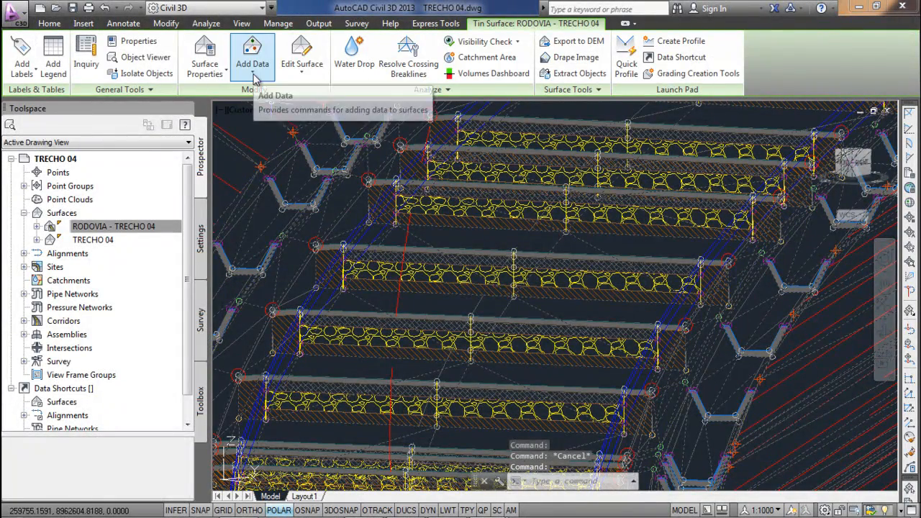
pyautogui.click(21, 69)
pyautogui.click(83, 130)
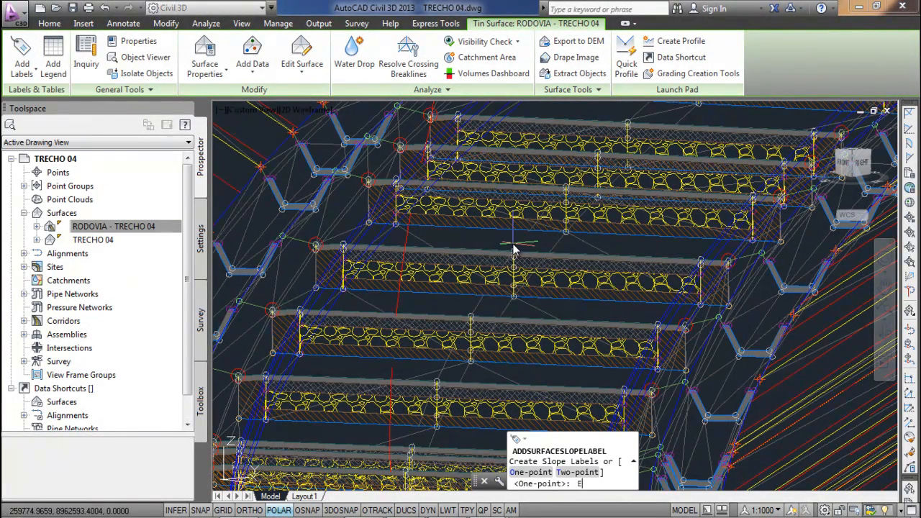
pyautogui.write('END')
pyautogui.press('Return')
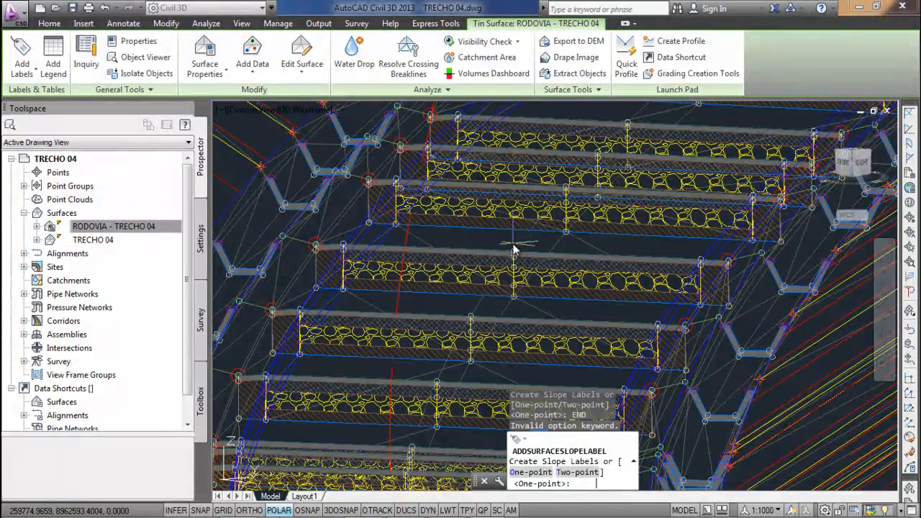
pyautogui.write('E')
pyautogui.press('BackSpace')
pyautogui.scroll(10, 471, 316)
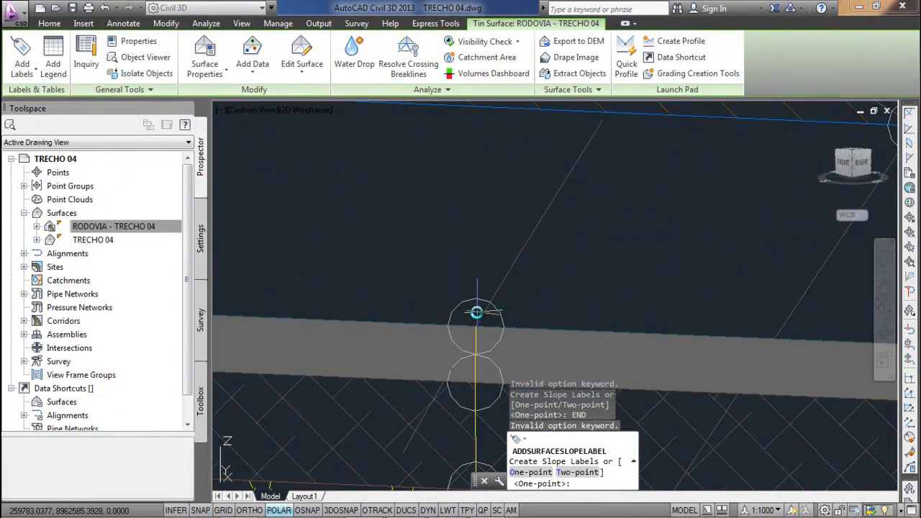
pyautogui.press('BackSpace')
pyautogui.press('BackSpace')
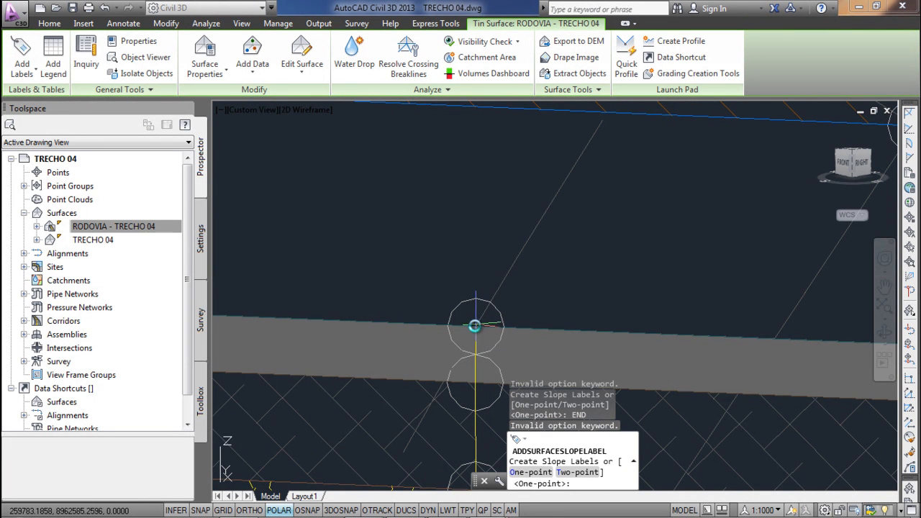
pyautogui.scroll(-3, 475, 324)
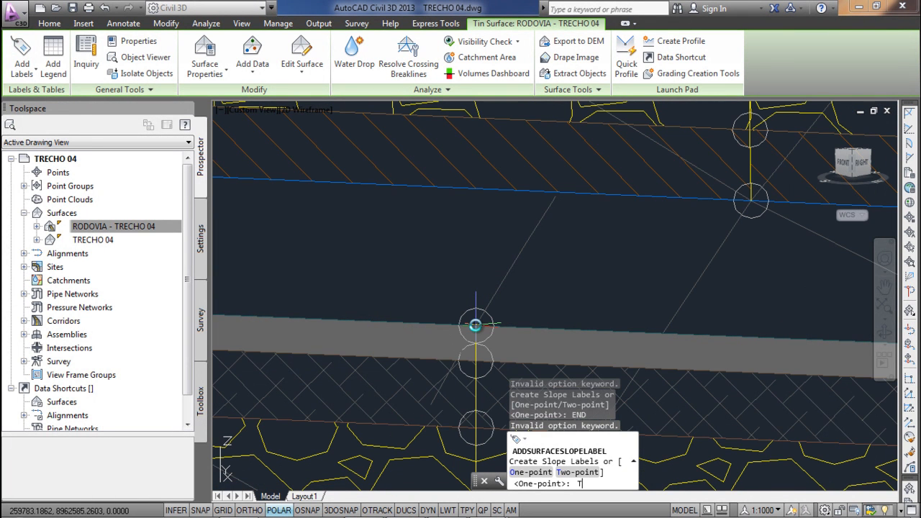
pyautogui.press('Return')
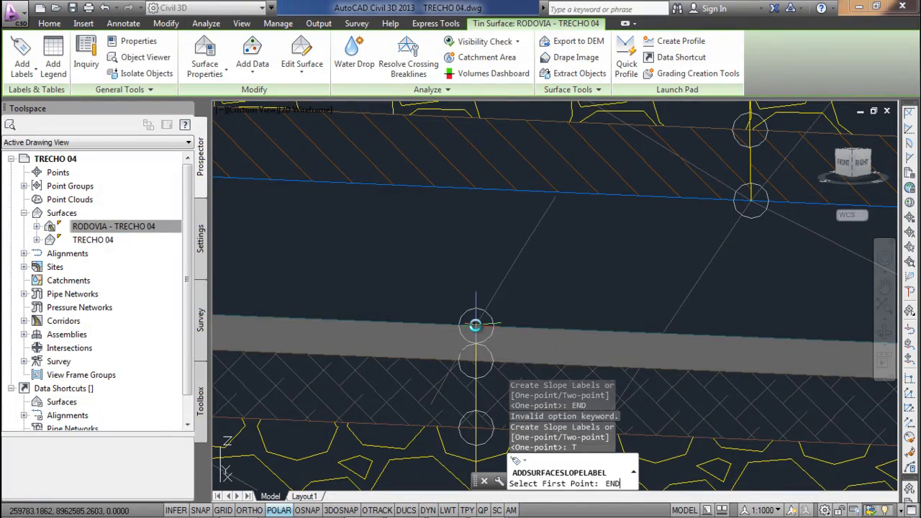
# Place a two-point slope label on a curve section, from the pavement centreline endpoint to the lane edge endpoint on the ditch side
pyautogui.press('Return')
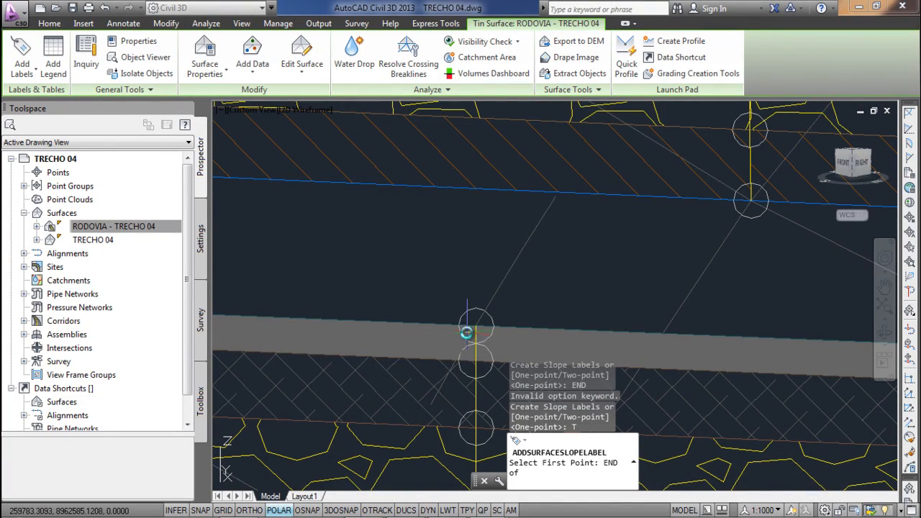
pyautogui.scroll(-1, 471, 328)
pyautogui.click(472, 328)
pyautogui.scroll(-2, 342, 324)
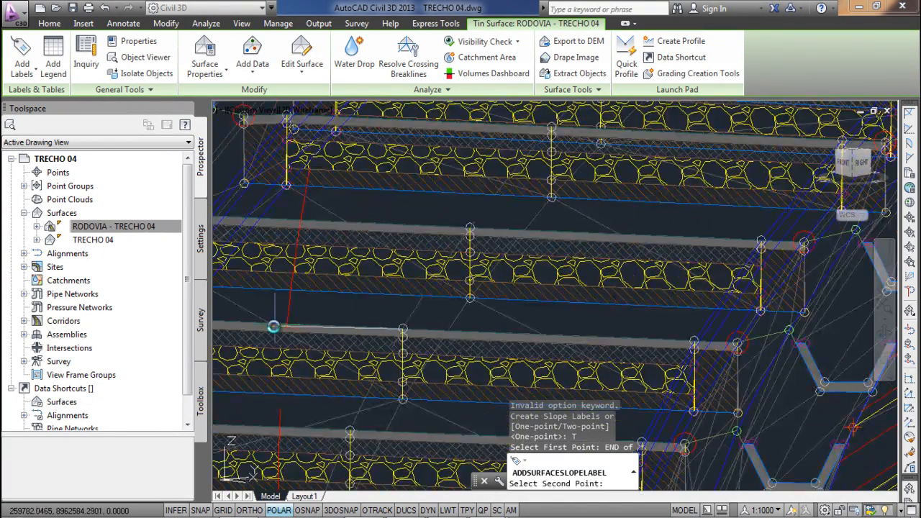
pyautogui.scroll(1, 343, 320)
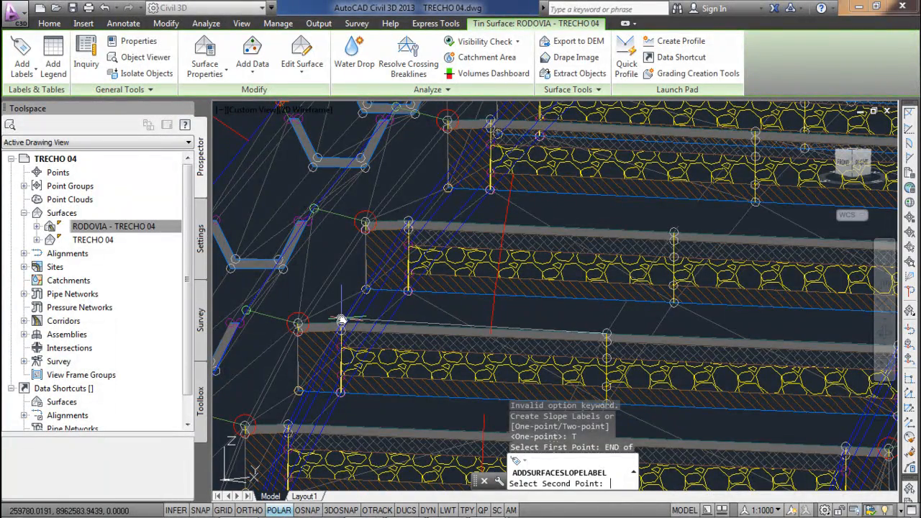
pyautogui.write('END')
pyautogui.press('Return')
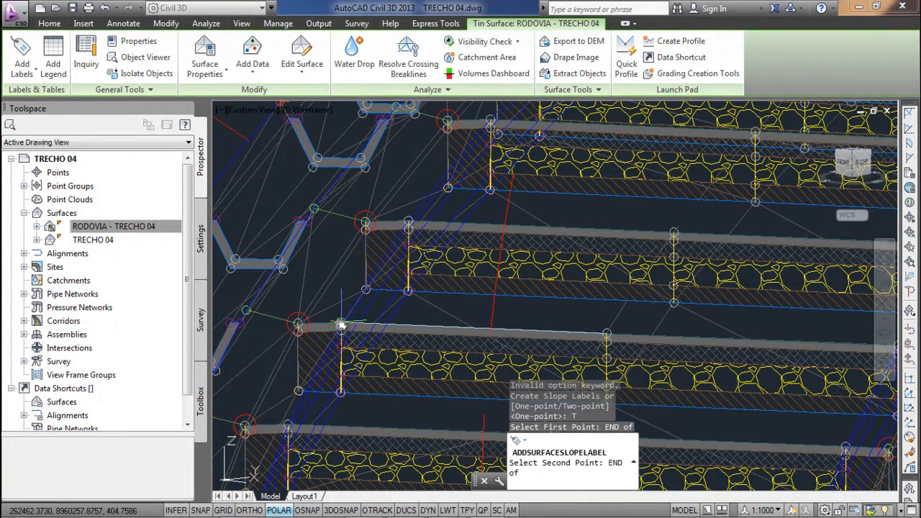
pyautogui.click(341, 324)
pyautogui.scroll(-3, 359, 338)
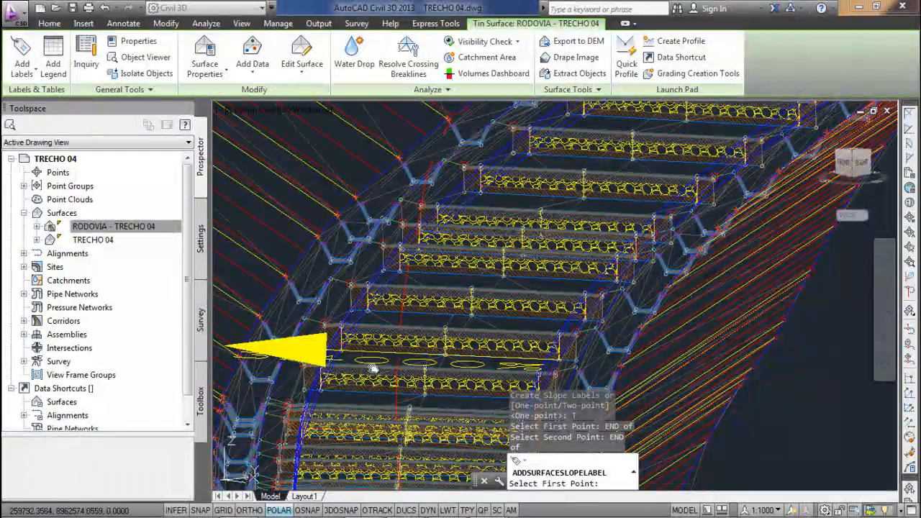
# Add another slope label from centreline to lane edge at the closely spaced sections further down the curve, snapping to endpoints
pyautogui.scroll(8, 383, 350)
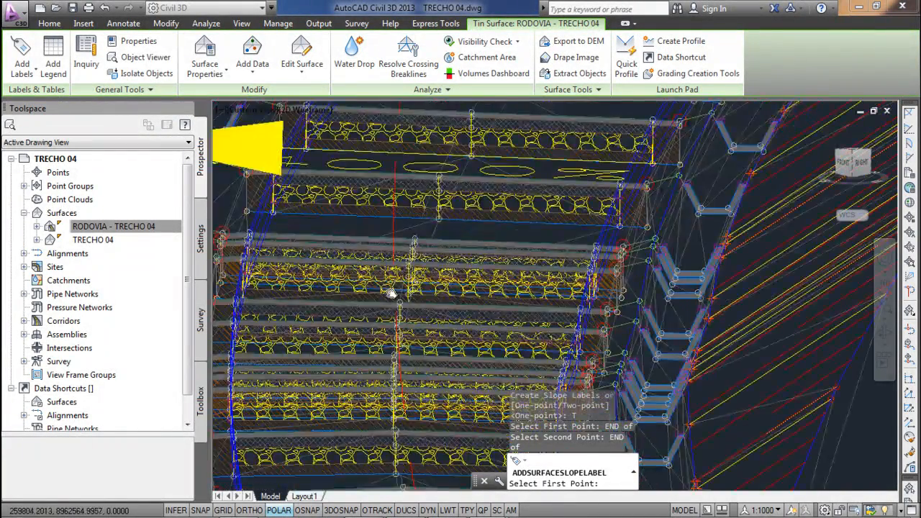
pyautogui.write('END')
pyautogui.press('Return')
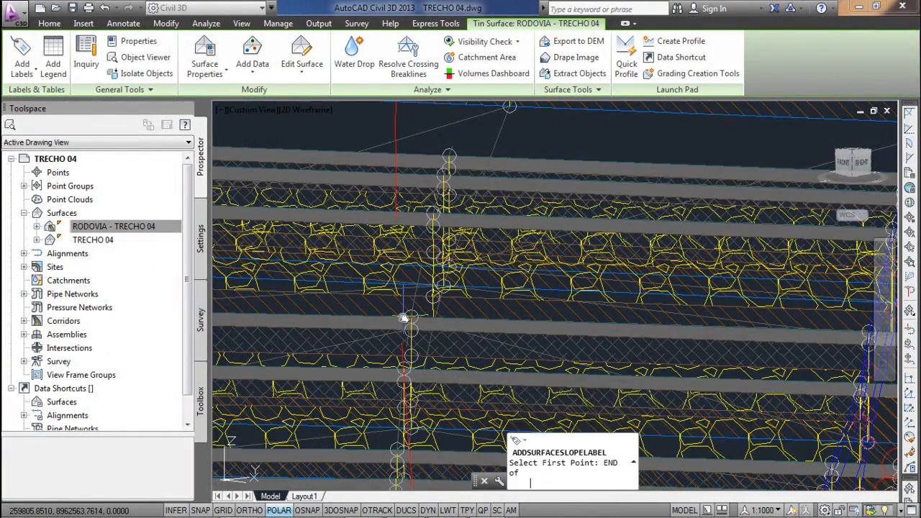
pyautogui.click(404, 369)
pyautogui.scroll(-5, 388, 356)
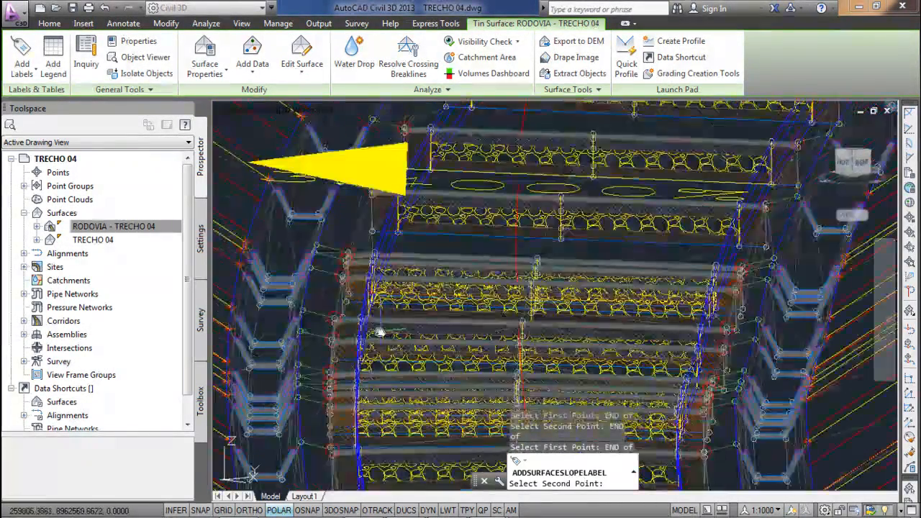
pyautogui.scroll(5, 363, 341)
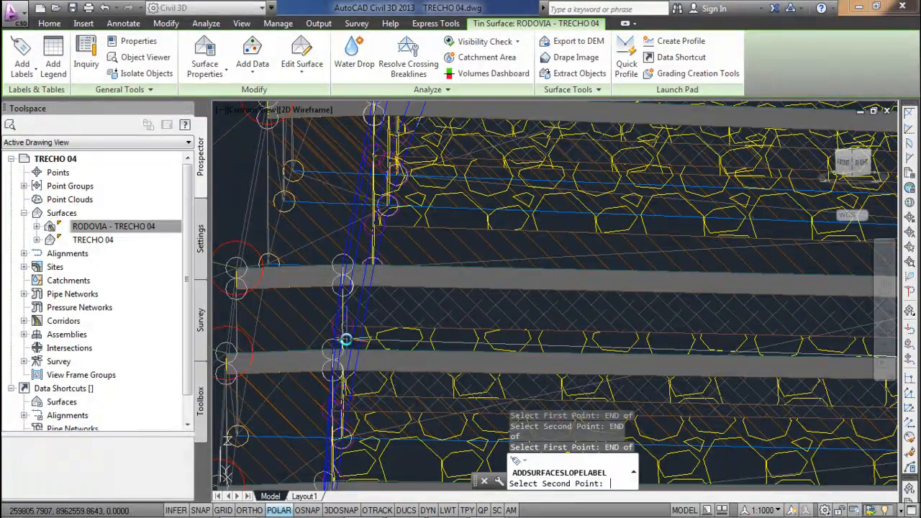
pyautogui.click(346, 340)
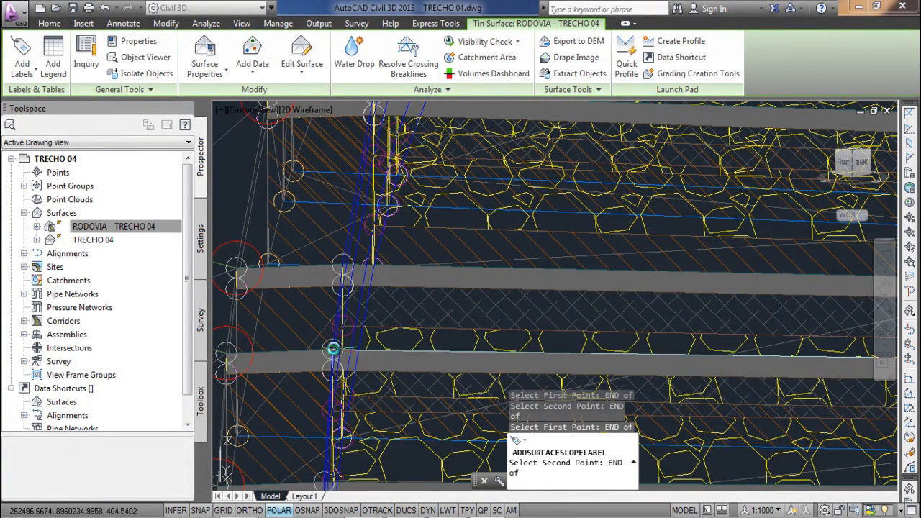
pyautogui.scroll(-5, 334, 349)
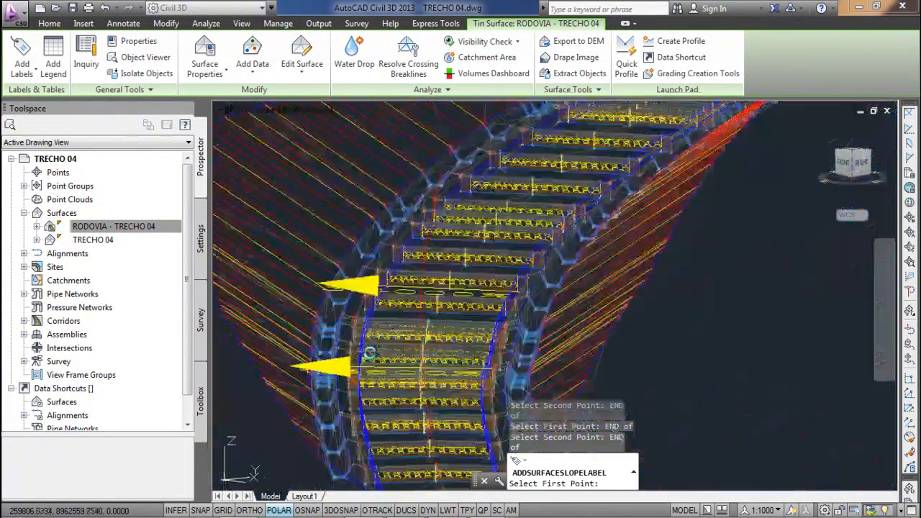
# Add a centreline-to-lane-edge slope label where the curve meets the long straight stretch, snapping both points to endpoints
pyautogui.keyDown('shift'); pyautogui.moveTo(369, 352); pyautogui.dragTo(383, 368, button='middle'); pyautogui.keyUp('shift')
pyautogui.scroll(4, 592, 260)
pyautogui.moveTo(544, 233); pyautogui.dragTo(510, 295, button='middle')
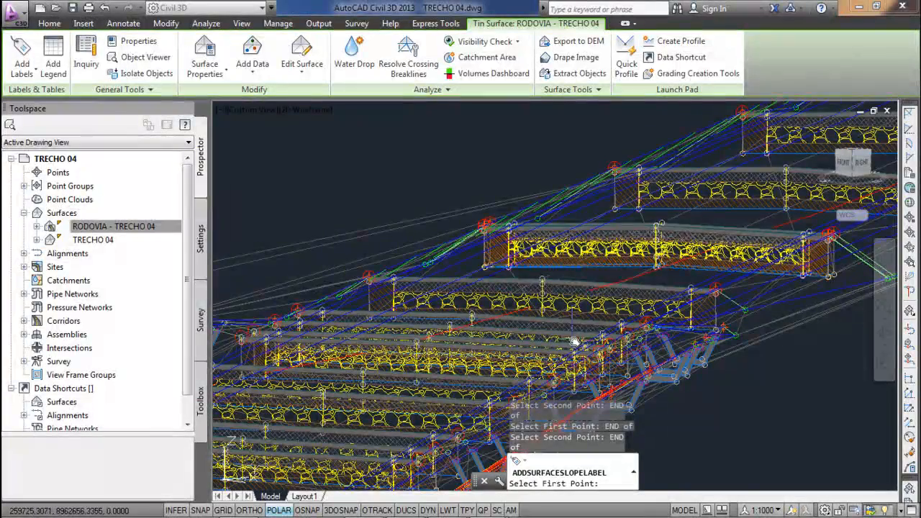
pyautogui.scroll(4, 475, 310)
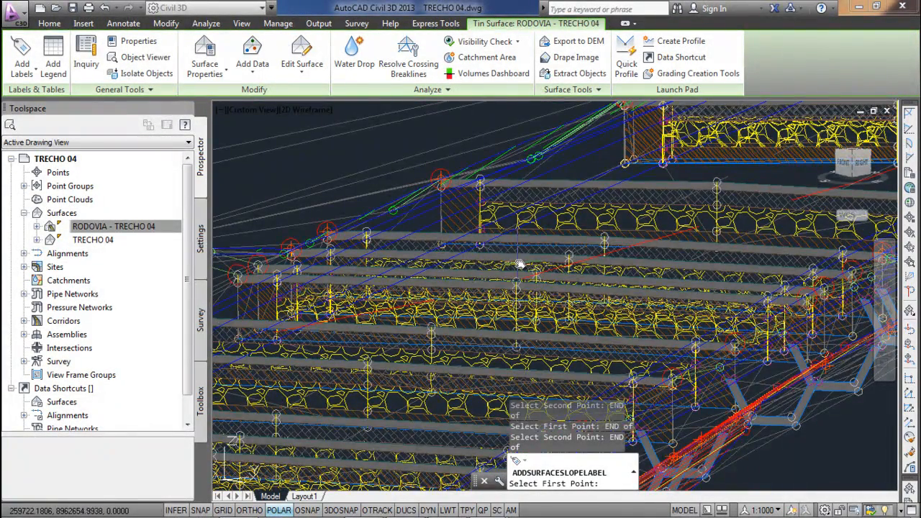
pyautogui.write('END')
pyautogui.press('Return')
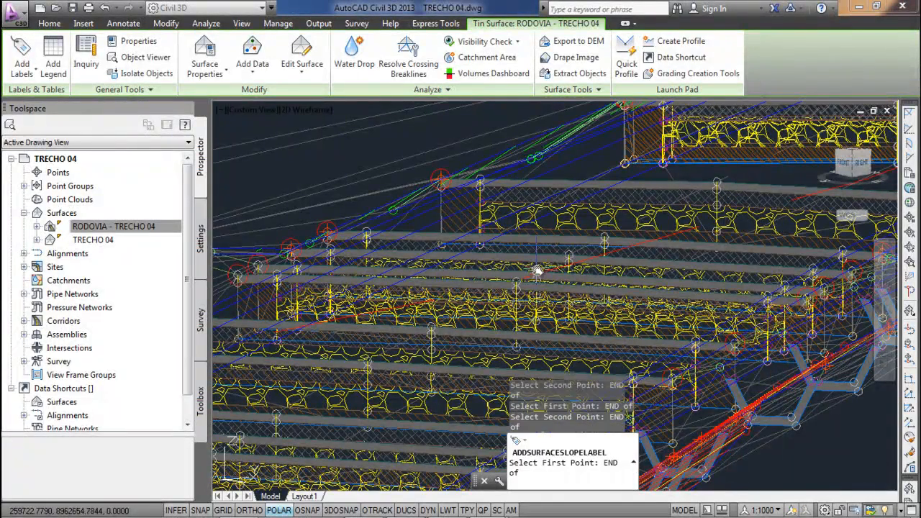
pyautogui.click(495, 268)
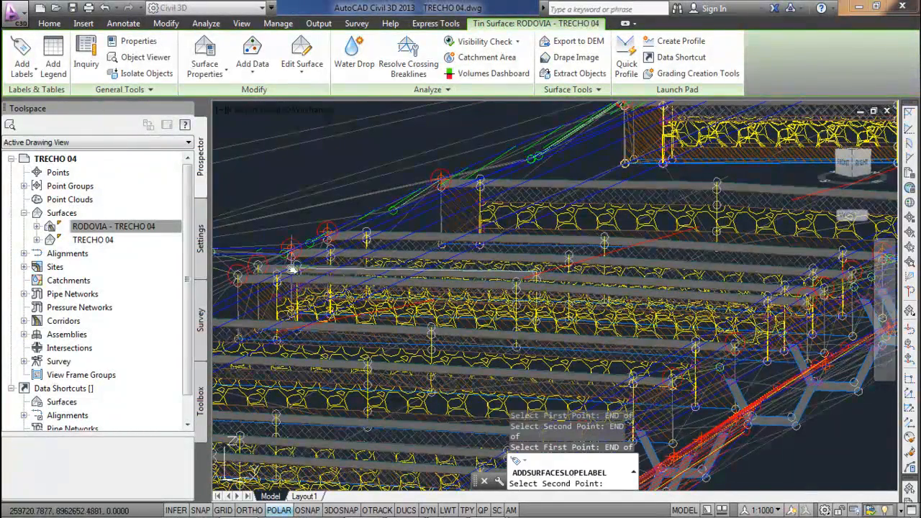
pyautogui.press('Return')
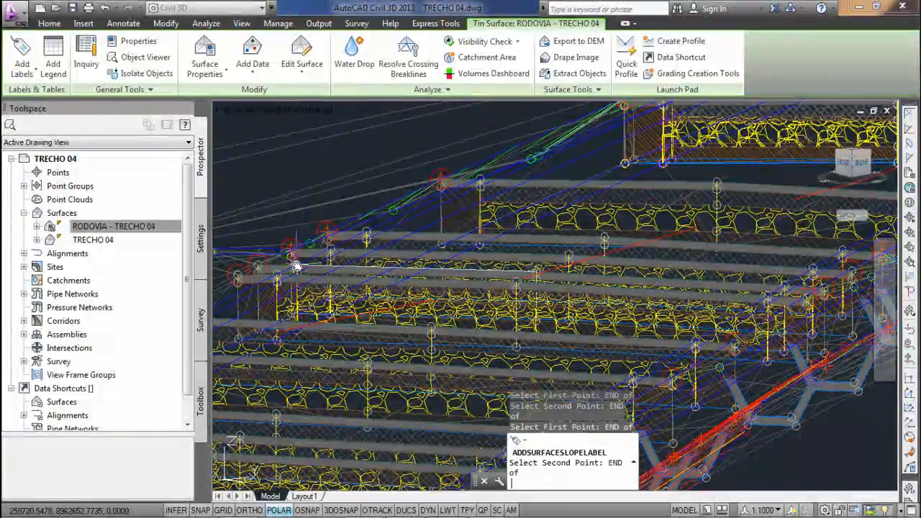
pyautogui.click(299, 267)
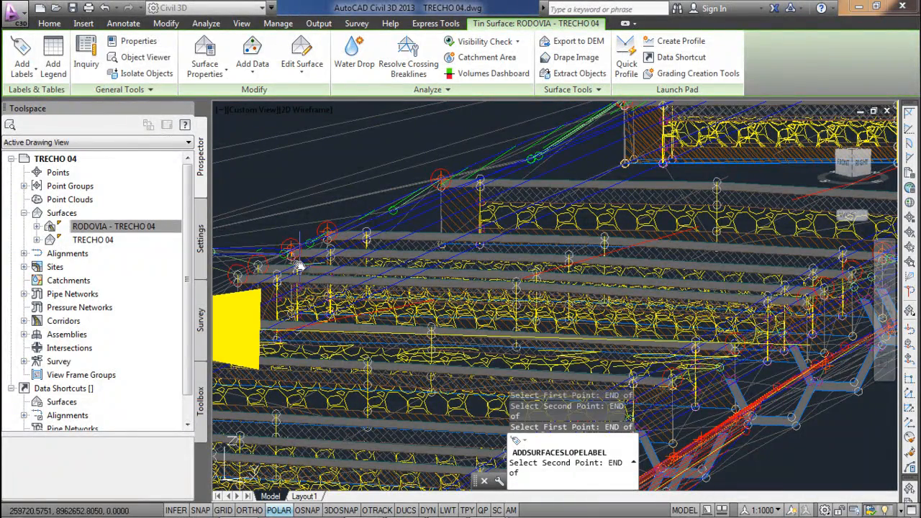
# Label the shoulder slope near the curve's upper end, from the lane edge endpoint to the outer shoulder endpoint
pyautogui.keyDown('shift'); pyautogui.moveTo(298, 267); pyautogui.dragTo(453, 295, button='middle'); pyautogui.keyUp('shift')
pyautogui.scroll(8, 373, 267)
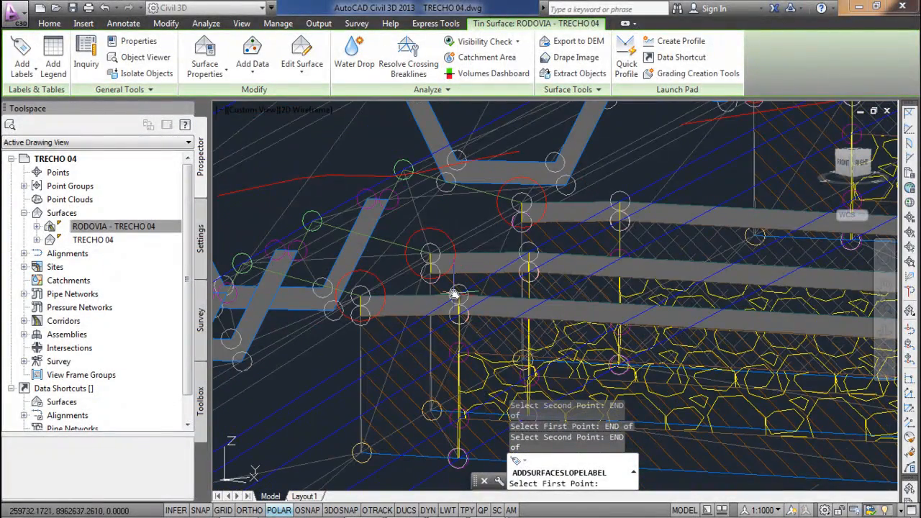
pyautogui.write('END')
pyautogui.press('Return')
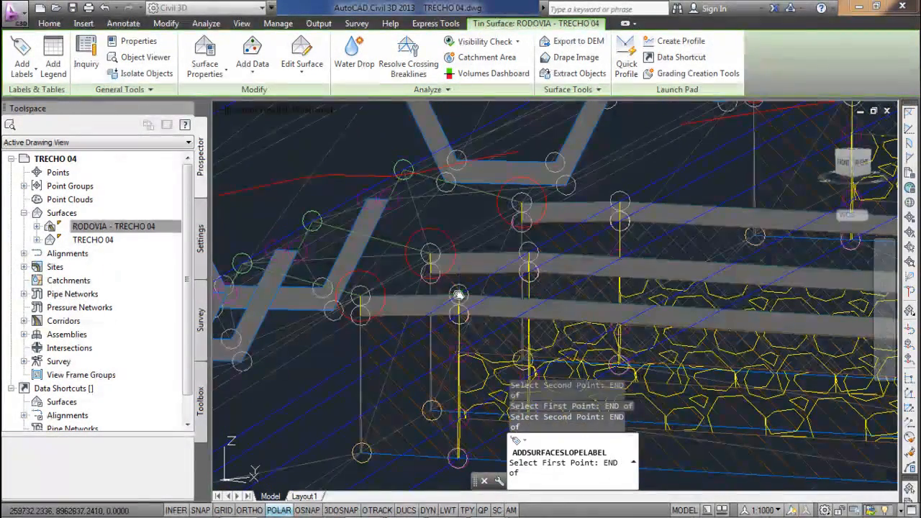
pyautogui.click(359, 295)
pyautogui.write('END')
pyautogui.press('Return')
pyautogui.click(360, 296)
pyautogui.scroll(-3, 364, 292)
pyautogui.scroll(-2, 365, 290)
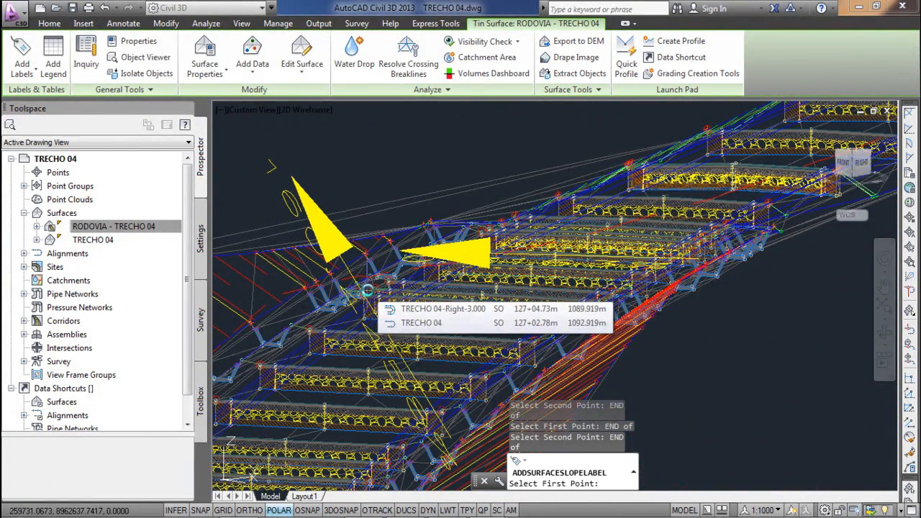
# Label the shoulder slope at another section further down the curve, between the lane edge and outer shoulder endpoints, and finish labelling
pyautogui.scroll(5, 259, 363)
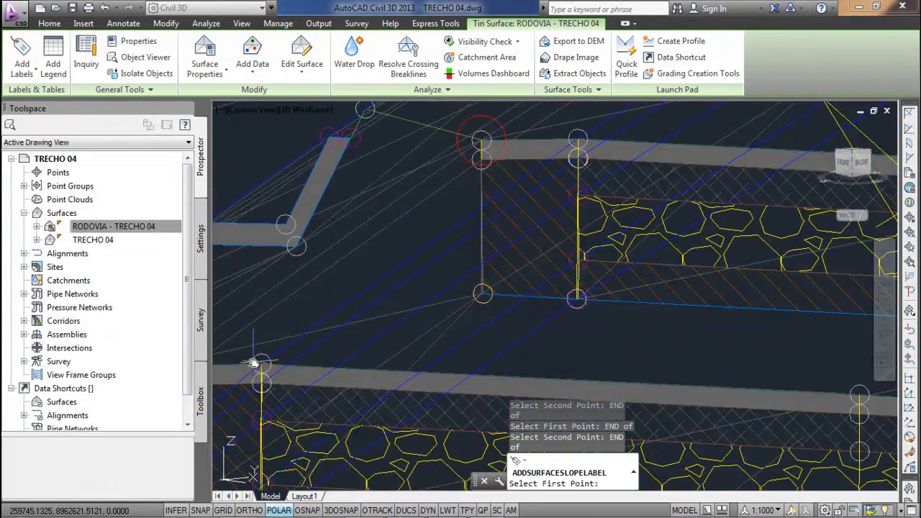
pyautogui.moveTo(255, 363); pyautogui.dragTo(360, 335, button='middle')
pyautogui.scroll(2, 358, 335)
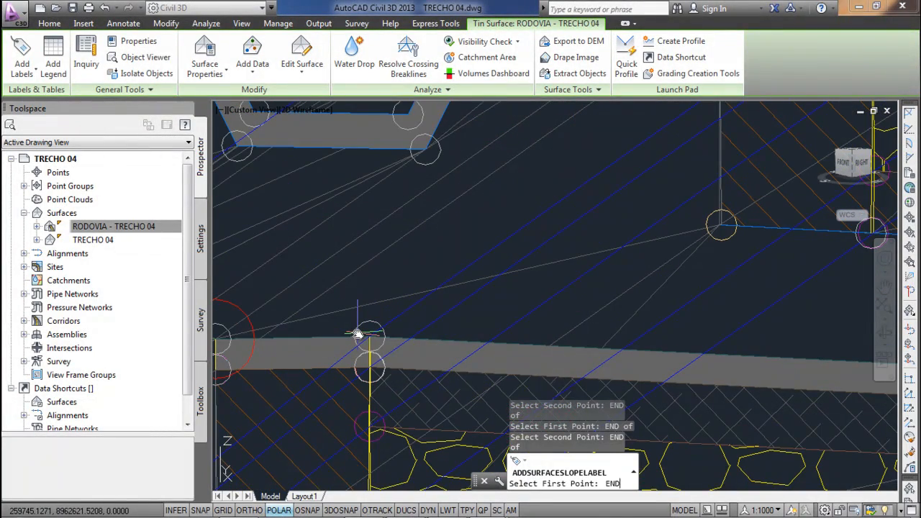
pyautogui.click(369, 335)
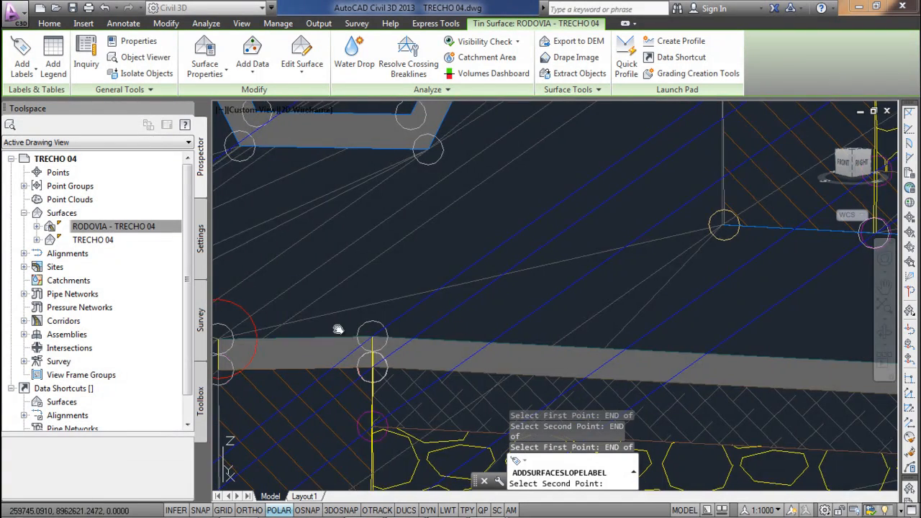
pyautogui.moveTo(337, 329); pyautogui.dragTo(386, 329, button='middle')
pyautogui.scroll(3, 392, 327)
pyautogui.write('EN')
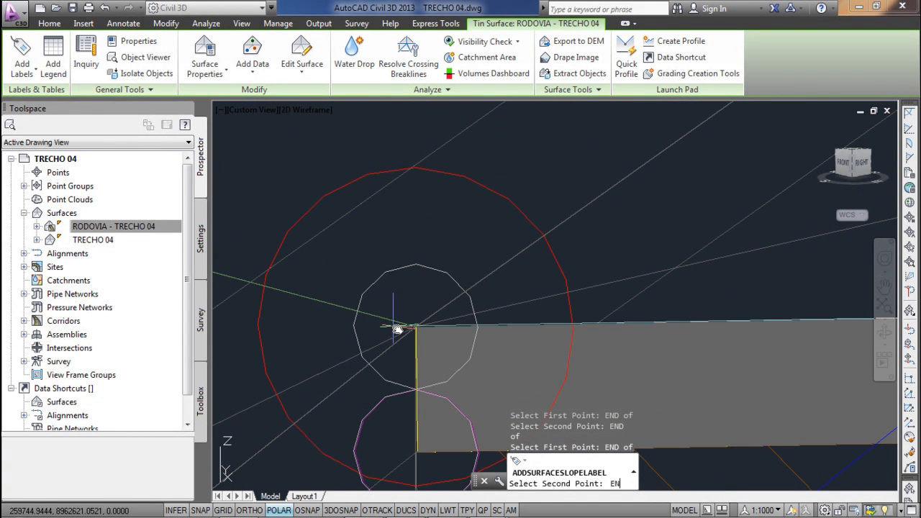
pyautogui.write('D')
pyautogui.press('Return')
pyautogui.click(416, 325)
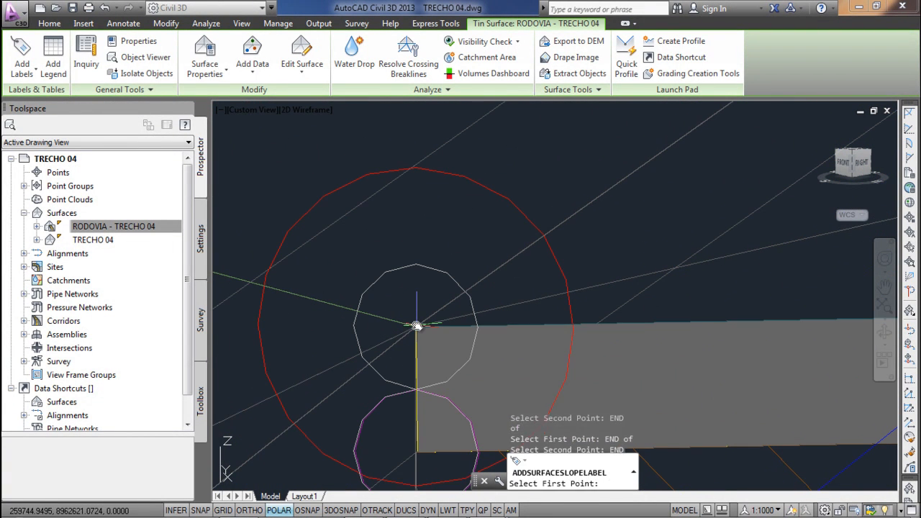
pyautogui.scroll(-5, 416, 325)
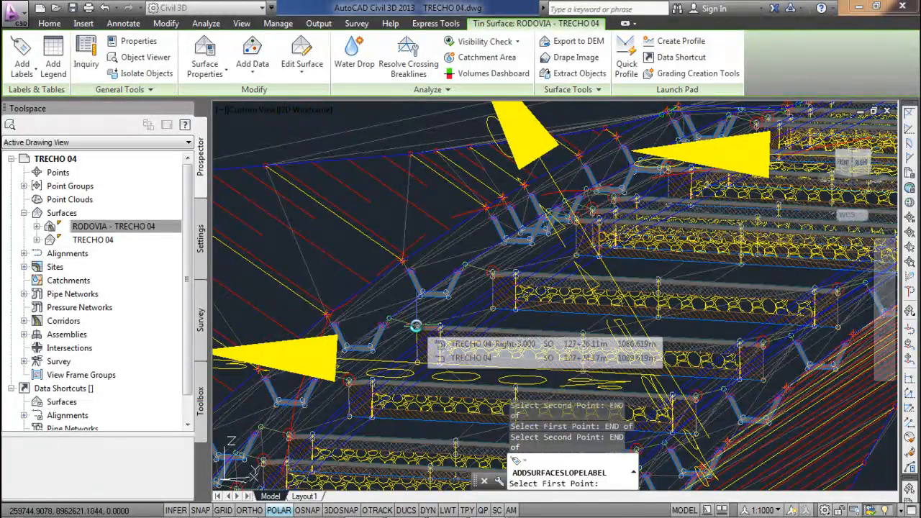
pyautogui.scroll(-4, 416, 325)
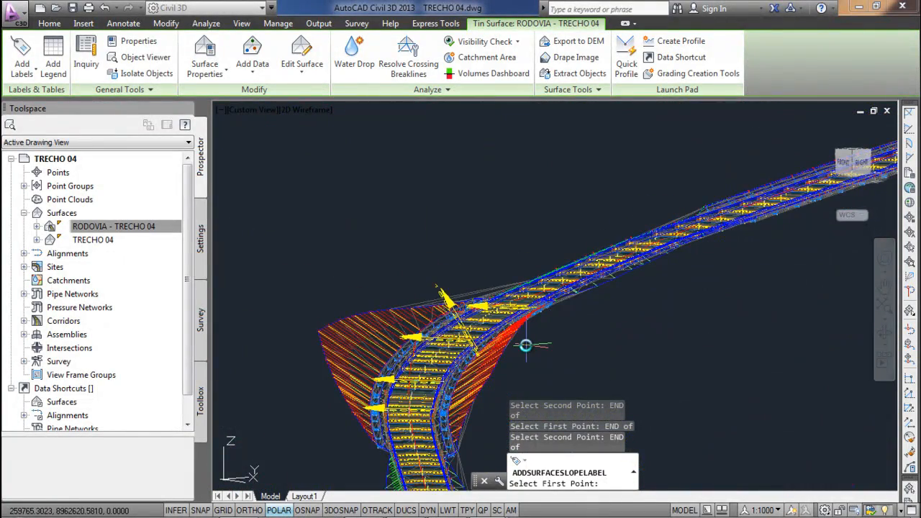
pyautogui.press('Return')
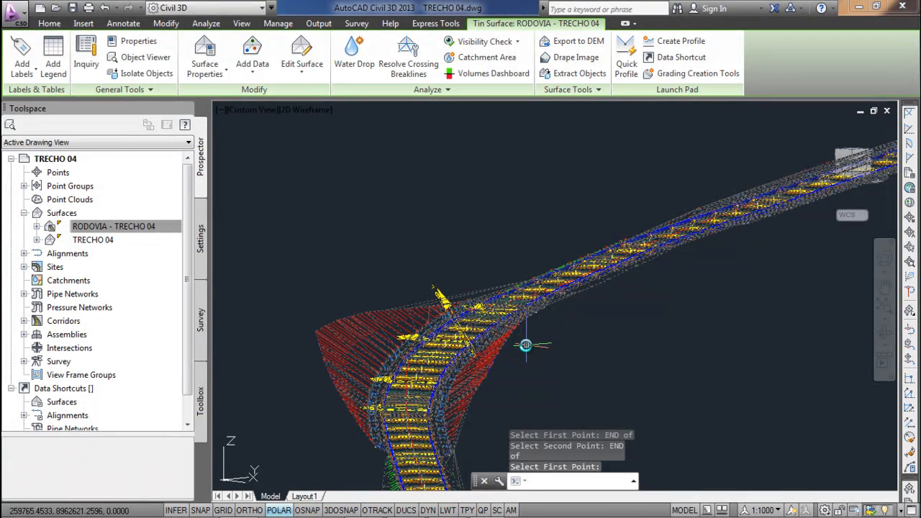
# Switch the drawing to plan view of the current UCS
pyautogui.write('PLAN')
pyautogui.press('Return')
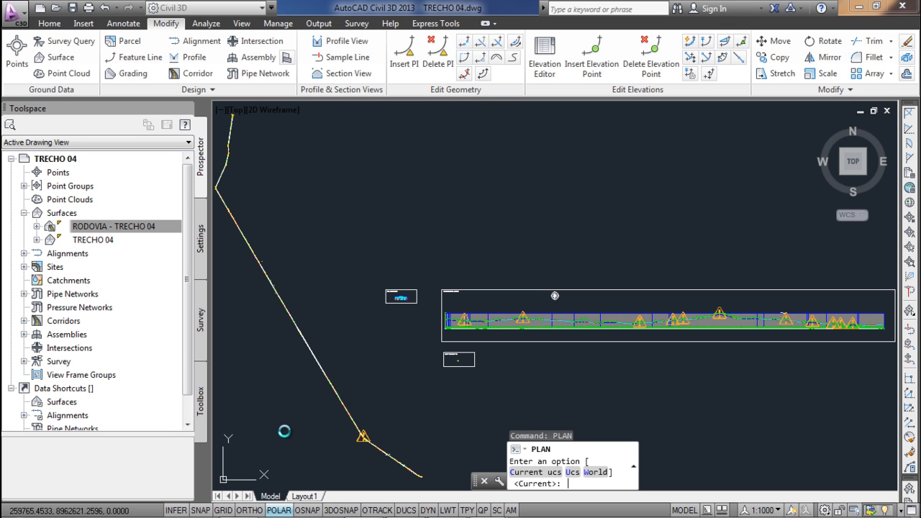
pyautogui.press('Return')
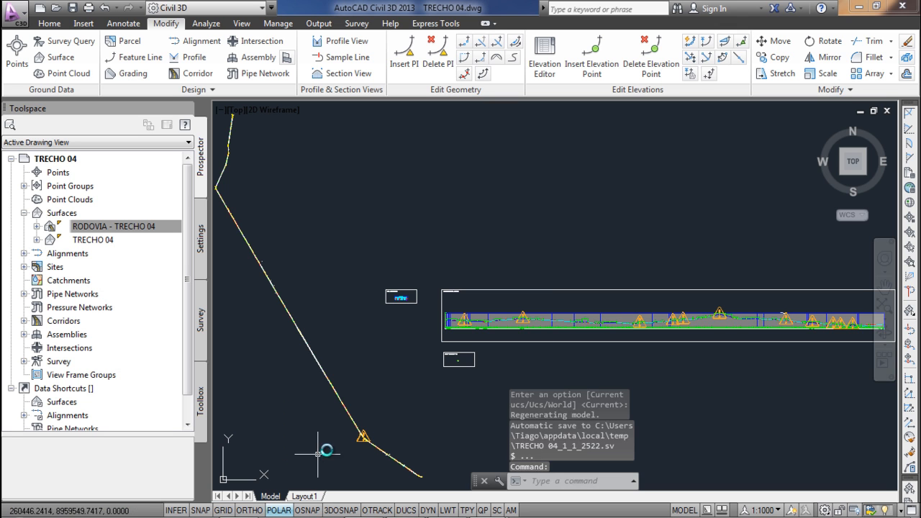
# Examine the pavement and shoulder slope labels in plan around station 809+3.21 at the lower end of the curve
pyautogui.scroll(6, 311, 486)
pyautogui.scroll(5, 311, 486)
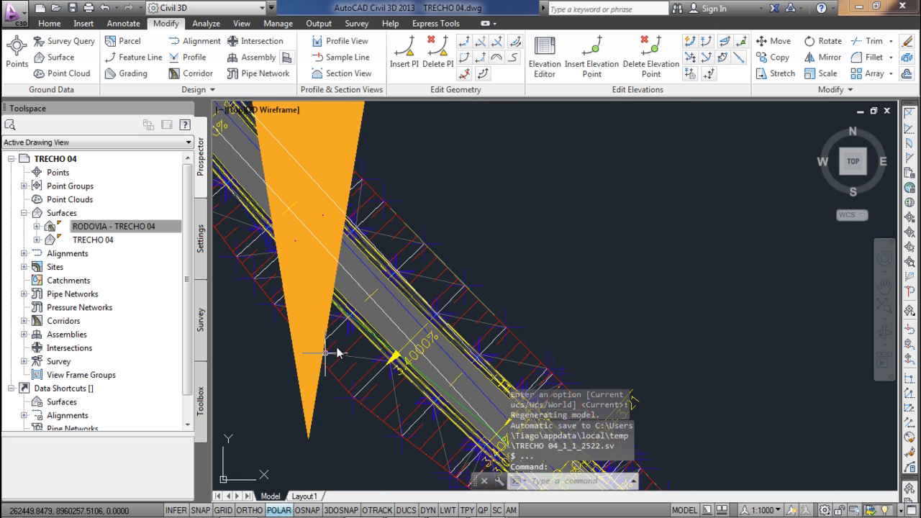
pyautogui.moveTo(454, 374); pyautogui.dragTo(330, 323, button='middle')
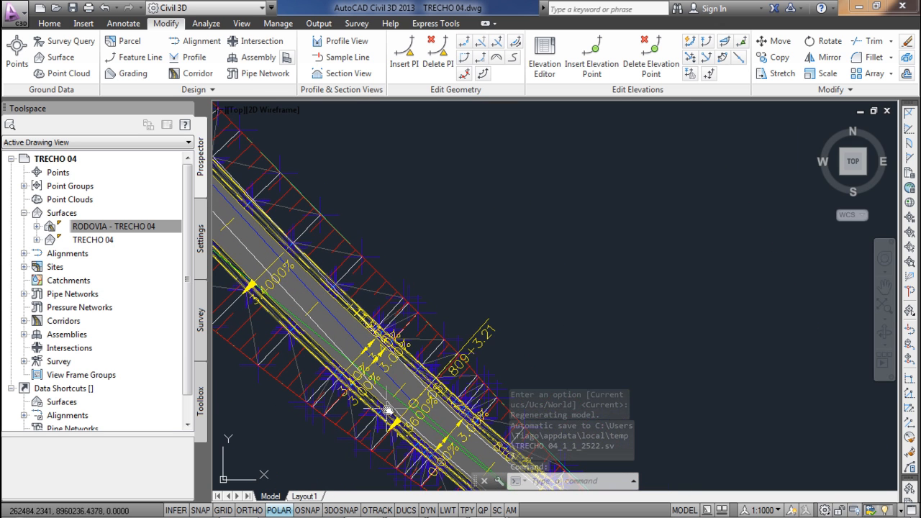
pyautogui.moveTo(485, 450); pyautogui.dragTo(346, 369, button='middle')
pyautogui.scroll(2, 346, 369)
pyautogui.scroll(-1, 337, 374)
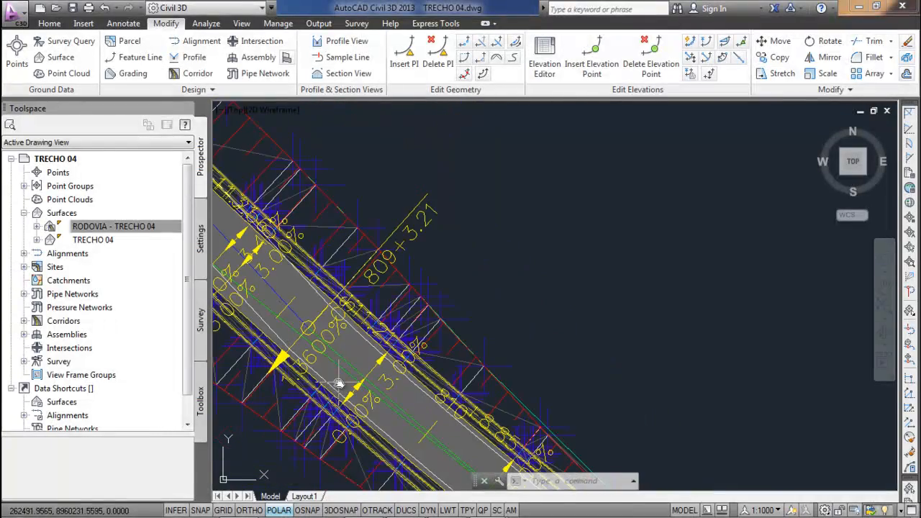
pyautogui.scroll(2, 334, 356)
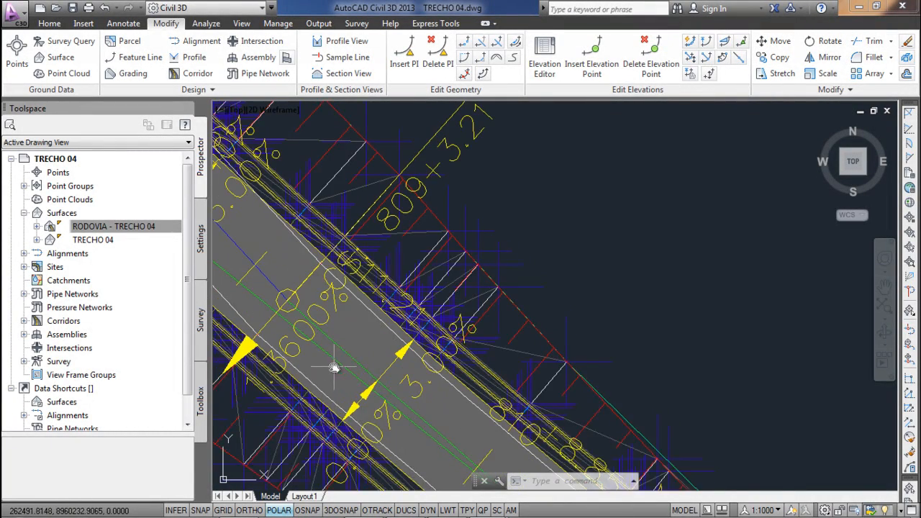
pyautogui.moveTo(333, 366); pyautogui.dragTo(387, 376, button='middle')
pyautogui.moveTo(287, 243); pyautogui.dragTo(503, 352, button='middle')
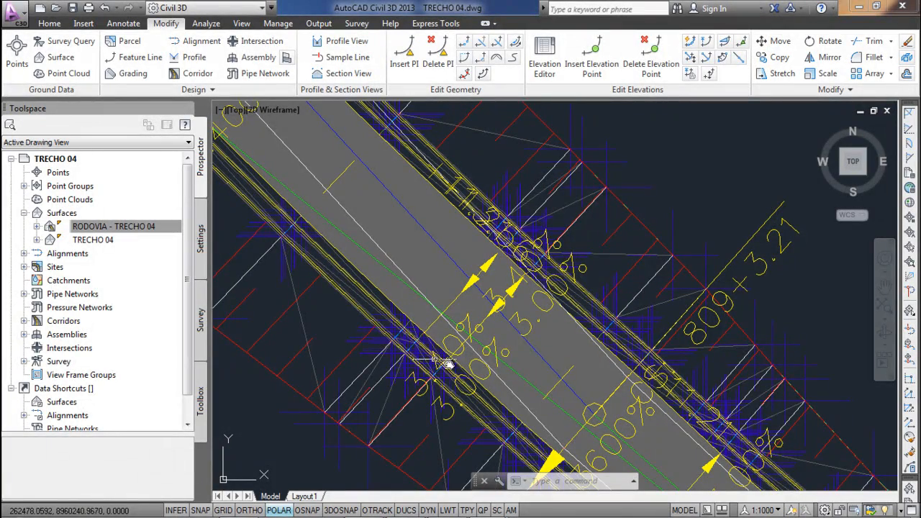
pyautogui.moveTo(522, 338); pyautogui.dragTo(525, 197, button='middle')
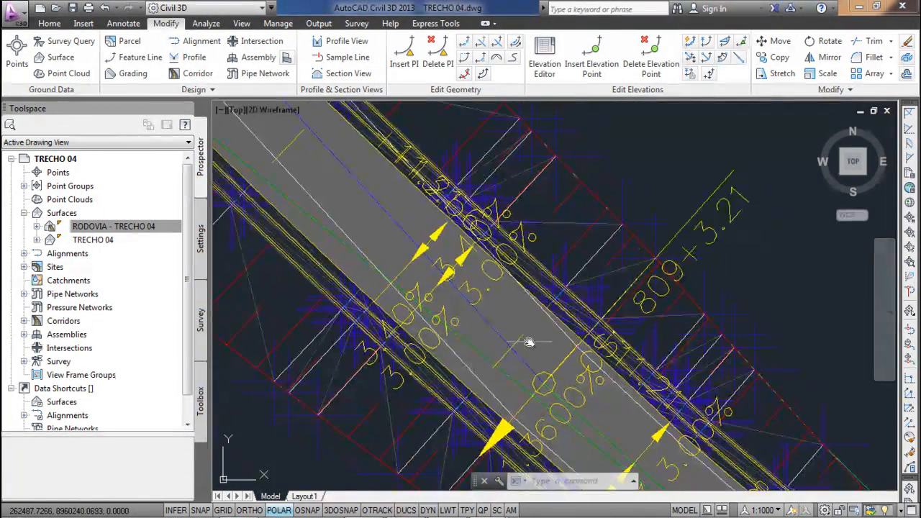
pyautogui.moveTo(716, 316); pyautogui.dragTo(484, 336, button='middle')
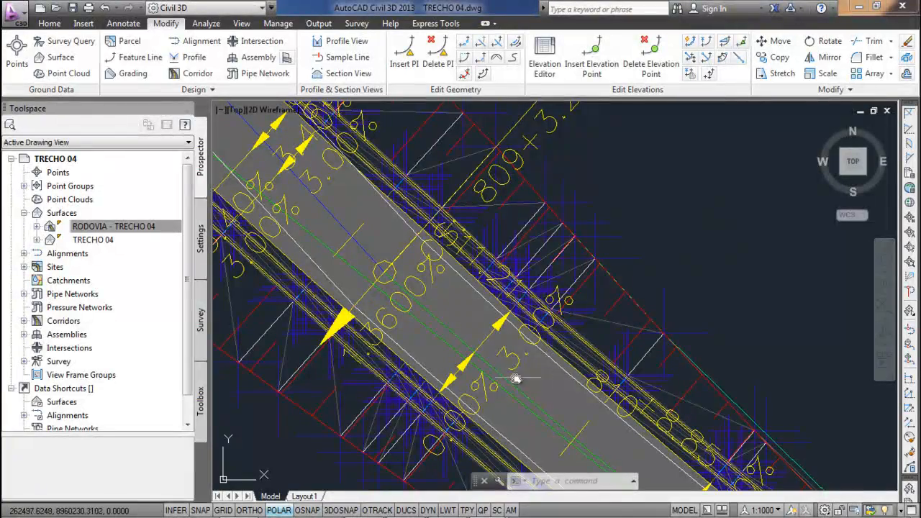
pyautogui.moveTo(546, 378); pyautogui.dragTo(473, 274, button='middle')
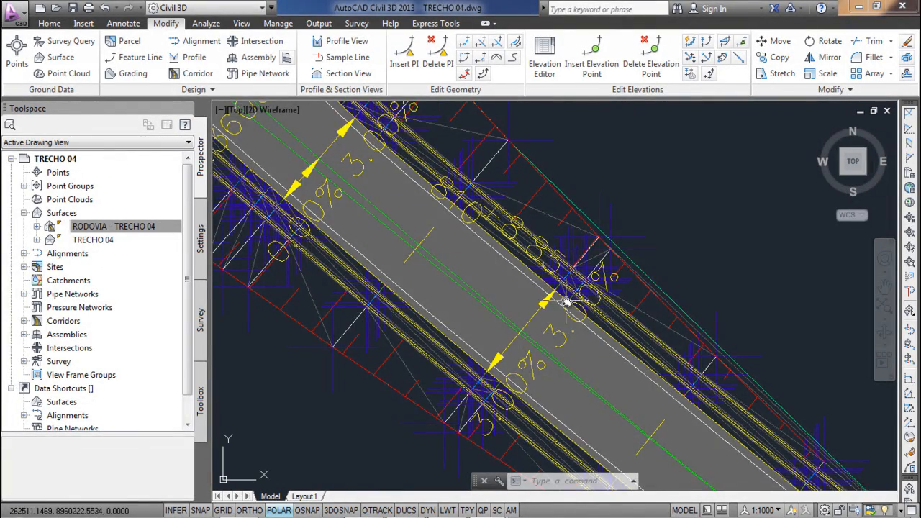
# Examine the slopes between stations 809+3.21 and 815+2.71, and compare them with the labels back up the curve
pyautogui.scroll(-1, 474, 289)
pyautogui.scroll(2, 385, 158)
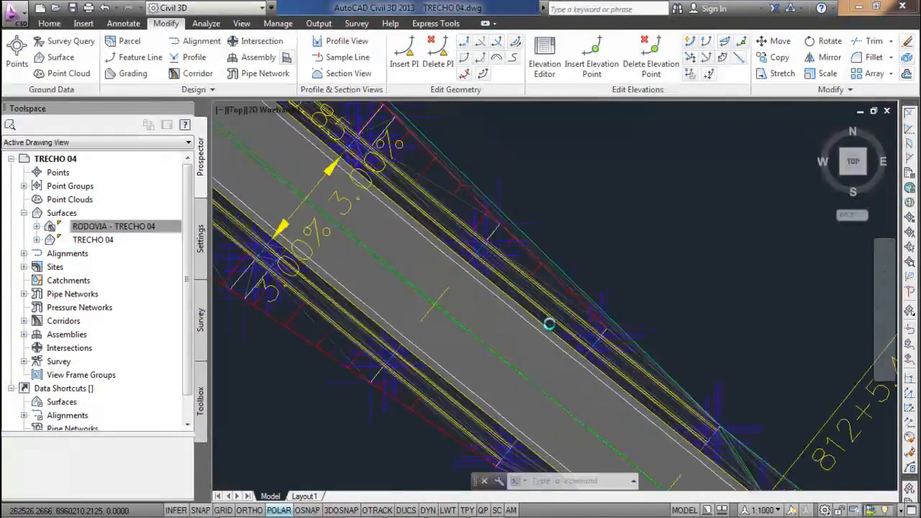
pyautogui.scroll(-4, 405, 251)
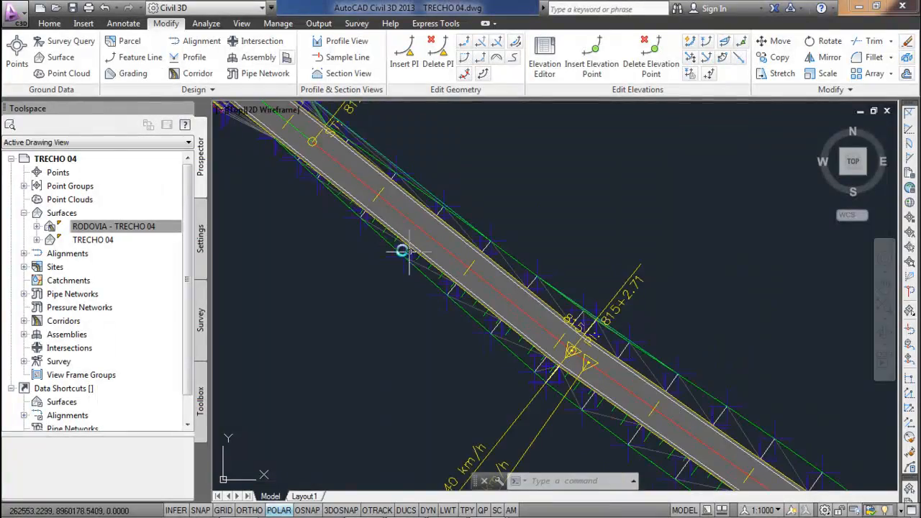
pyautogui.scroll(5, 336, 212)
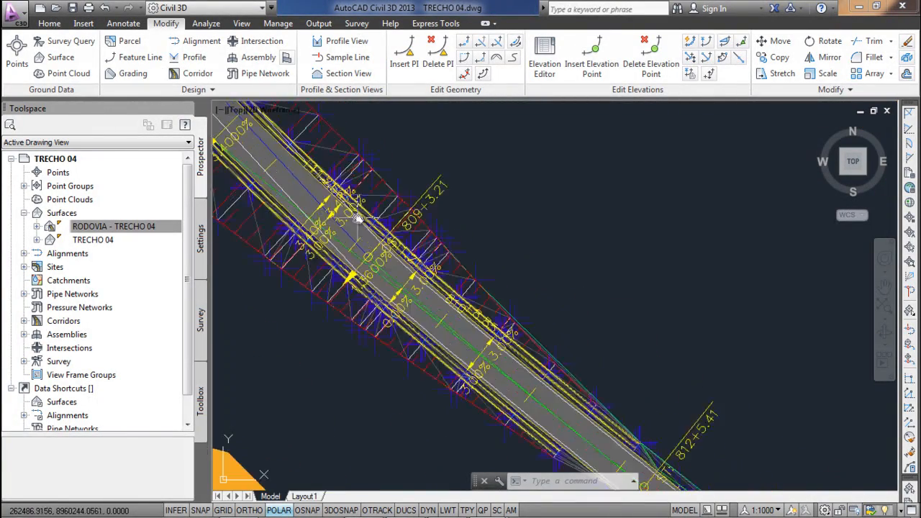
pyautogui.scroll(3, 340, 238)
pyautogui.scroll(-1, 405, 304)
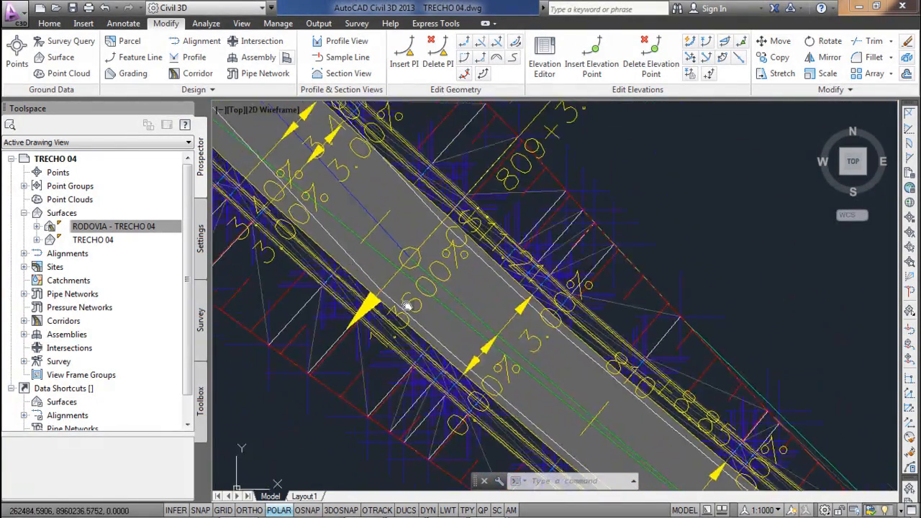
pyautogui.moveTo(405, 304); pyautogui.dragTo(477, 348, button='middle')
pyautogui.scroll(-2, 477, 348)
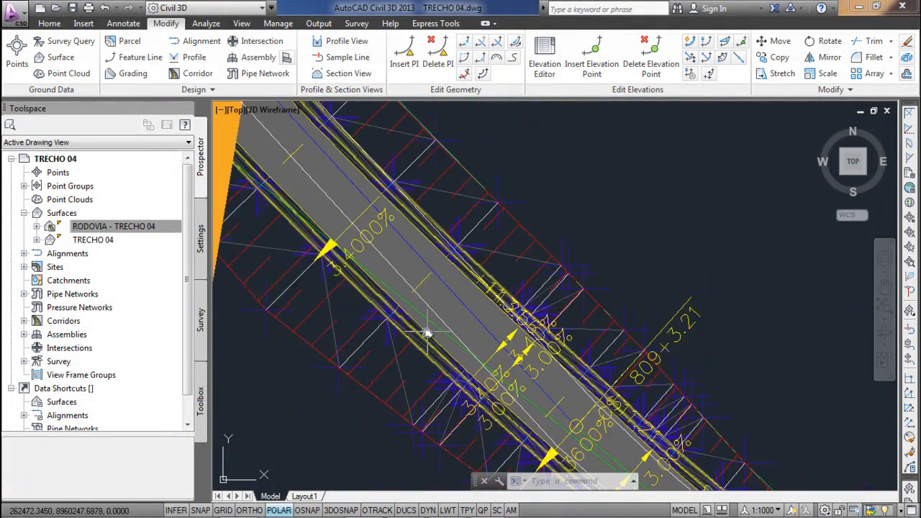
pyautogui.scroll(-2, 407, 311)
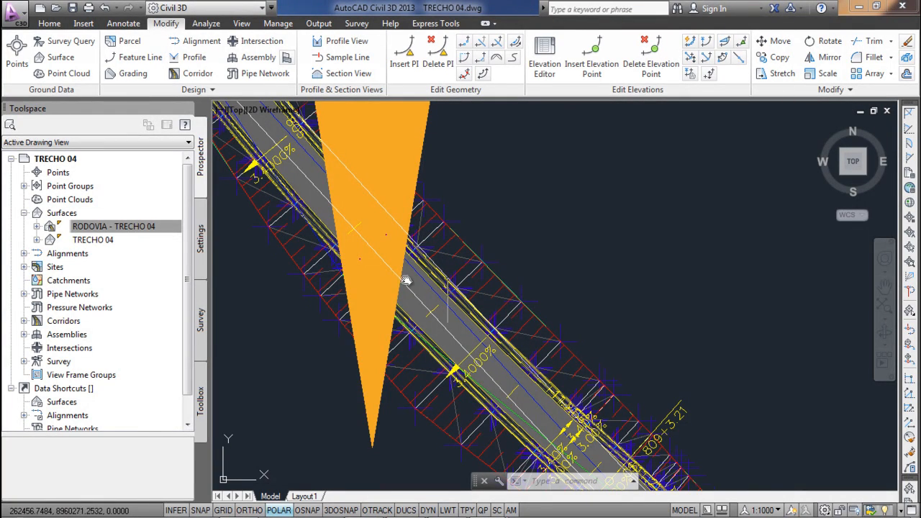
# Regenerate the drawing so the alignment's warning symbol is resized for the current view of the curve
pyautogui.scroll(-2, 475, 360)
pyautogui.scroll(4, 468, 306)
pyautogui.scroll(-8, 515, 302)
pyautogui.write('RE')
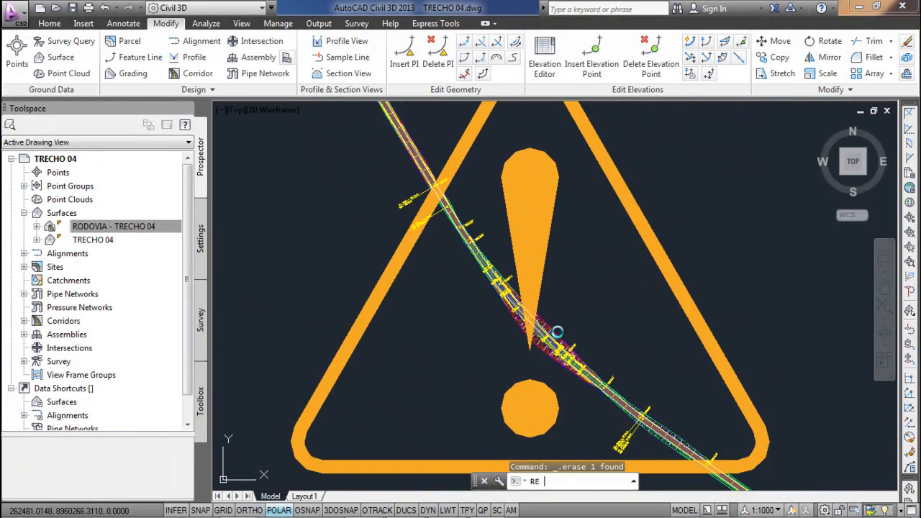
pyautogui.press('Return')
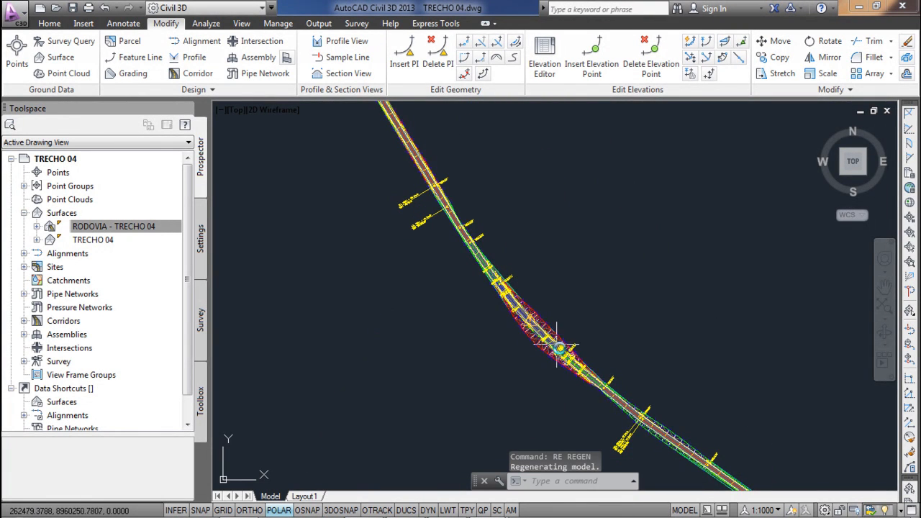
# Check the design speed labels near station 815+2.71 and return to the labelled curve
pyautogui.scroll(4, 585, 424)
pyautogui.scroll(-2, 507, 340)
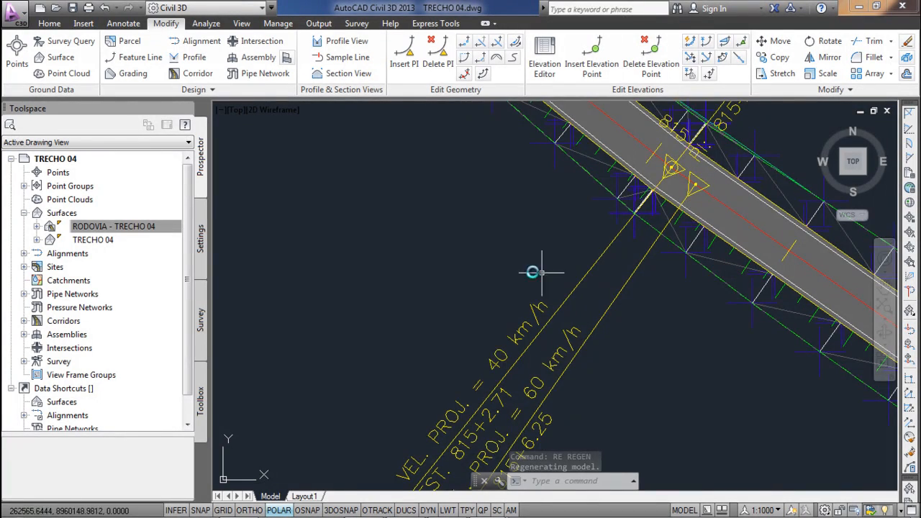
pyautogui.scroll(-3, 487, 287)
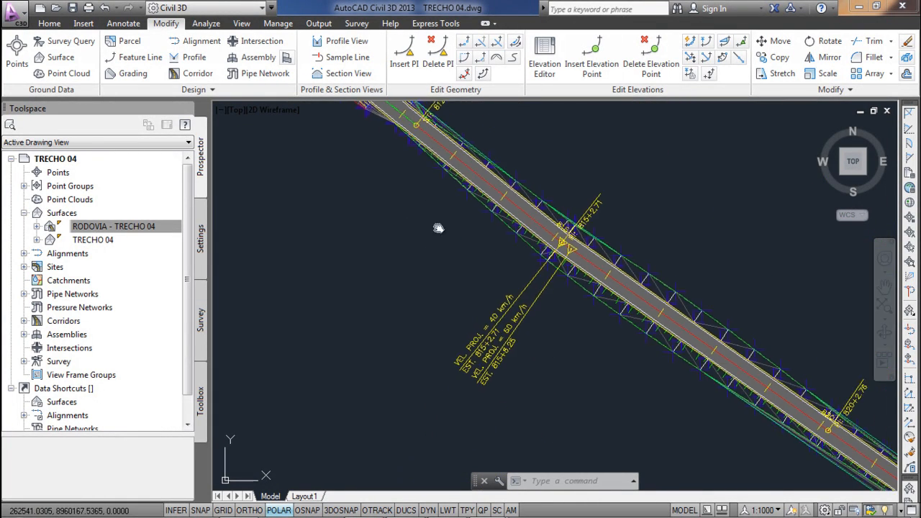
pyautogui.moveTo(450, 174)
pyautogui.mouseDown(button='middle')
pyautogui.moveTo(610, 353)
pyautogui.moveTo(560, 315)
pyautogui.mouseUp(button='middle')
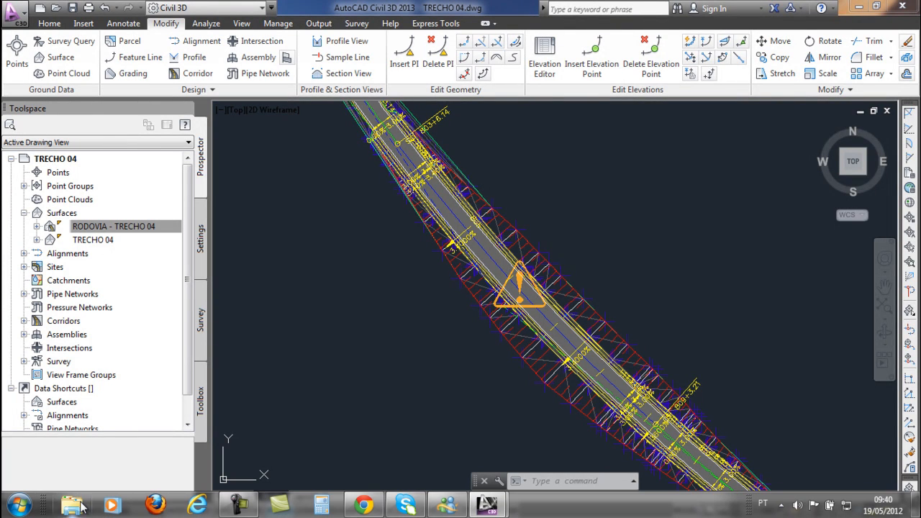
# Open TABELAS-DNER.pdf from the Tabelas DER folder under RODOVIAS and go to the page 3 table of radii against design speeds
pyautogui.click(72, 512)
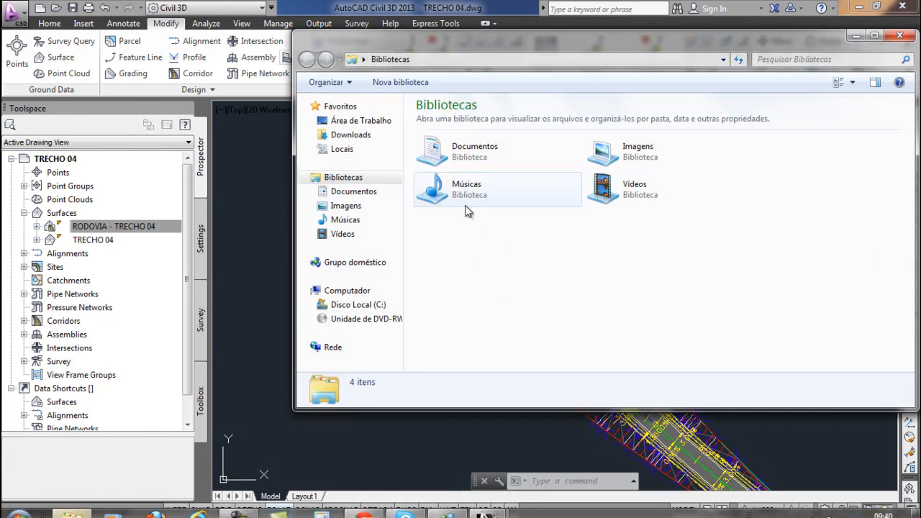
pyautogui.click(338, 305)
pyautogui.doubleClick(481, 140)
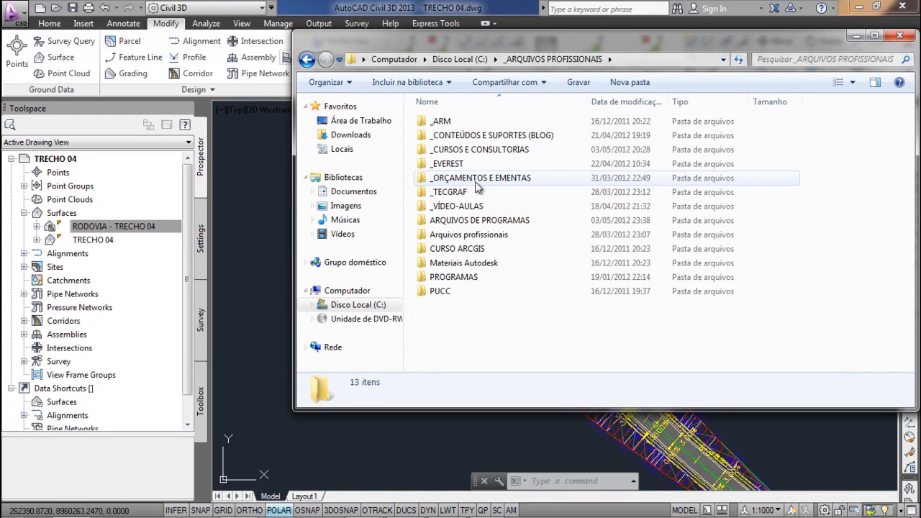
pyautogui.doubleClick(468, 207)
pyautogui.doubleClick(474, 151)
pyautogui.doubleClick(463, 177)
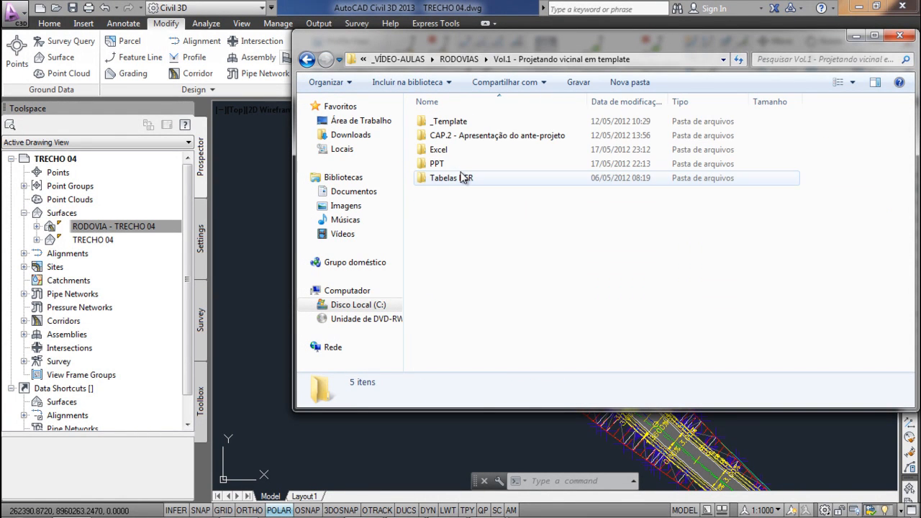
pyautogui.doubleClick(455, 185)
pyautogui.doubleClick(456, 142)
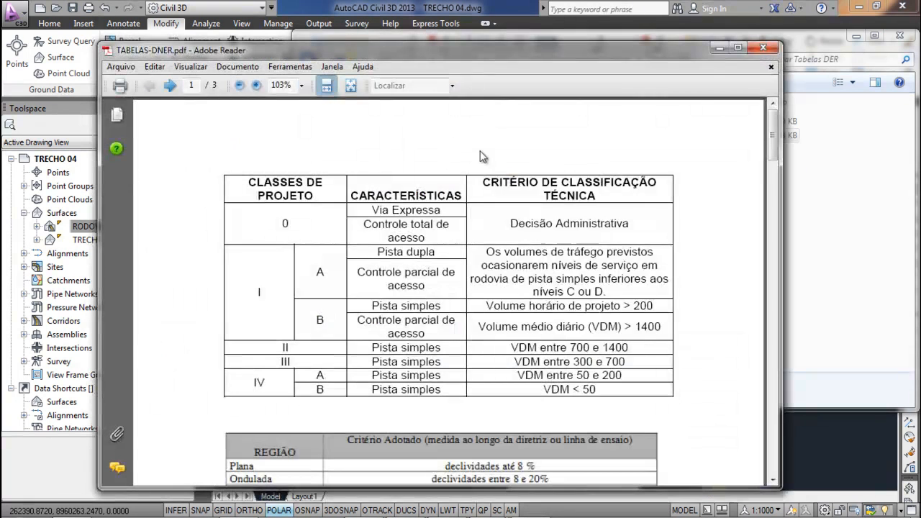
pyautogui.moveTo(772, 132); pyautogui.dragTo(770, 388)
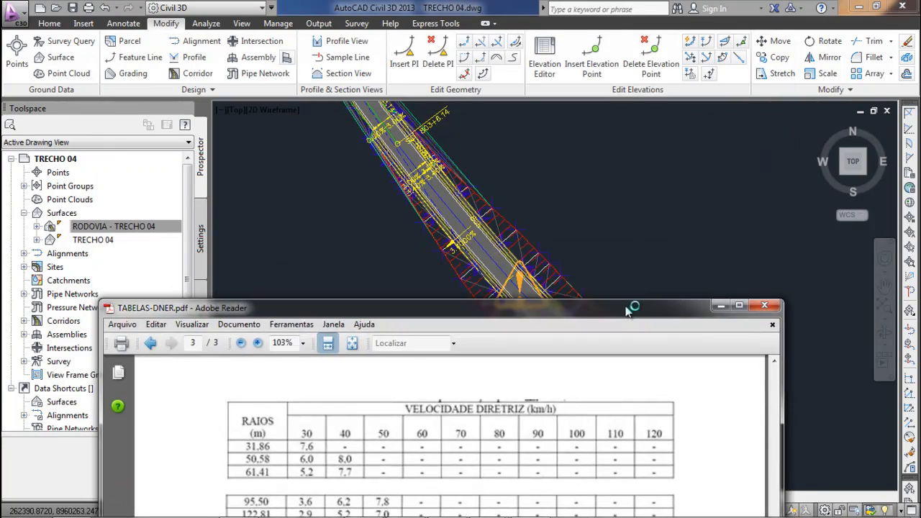
# Open the geometry editor for the TRECHO 04 alignment and display its Alignment Layout Parameters
pyautogui.scroll(4, 471, 237)
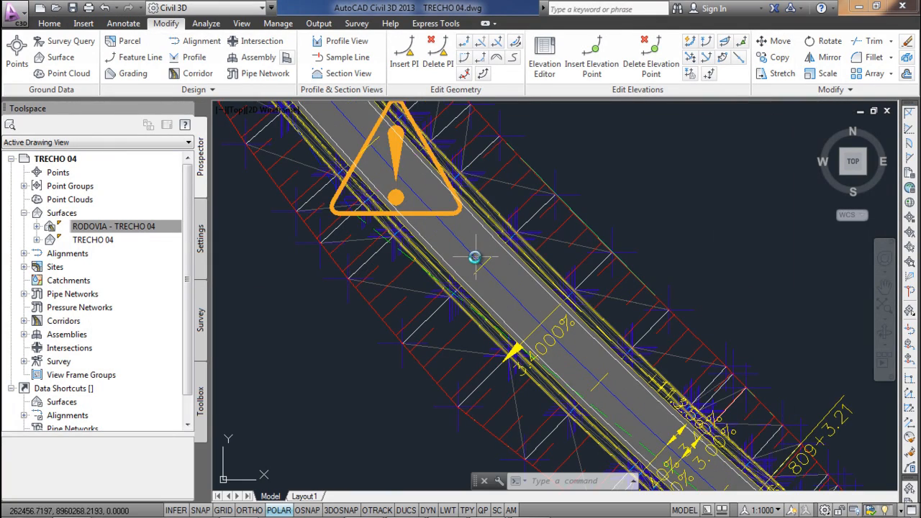
pyautogui.click(473, 257)
pyautogui.scroll(-3, 448, 263)
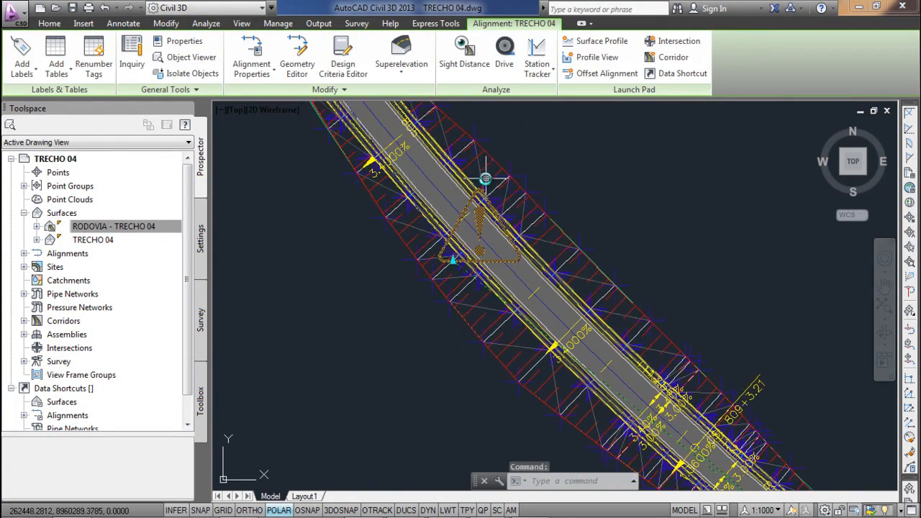
pyautogui.click(297, 65)
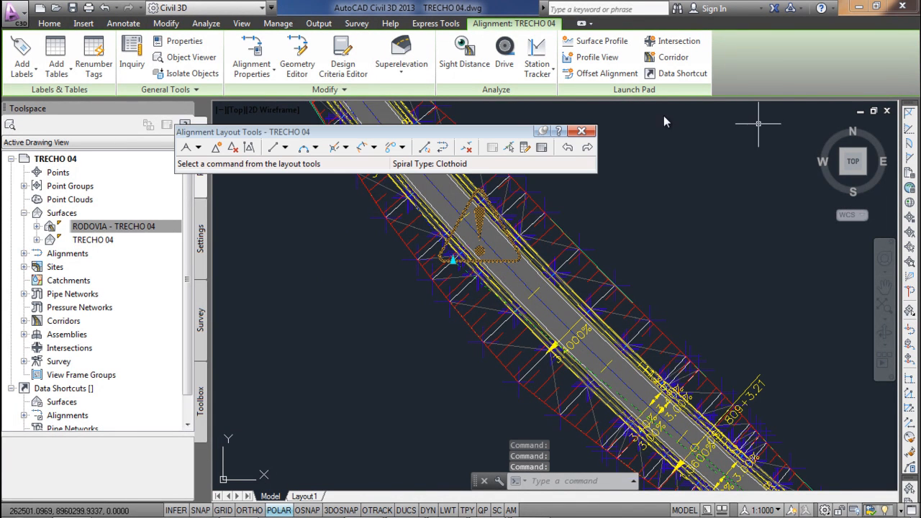
pyautogui.click(524, 148)
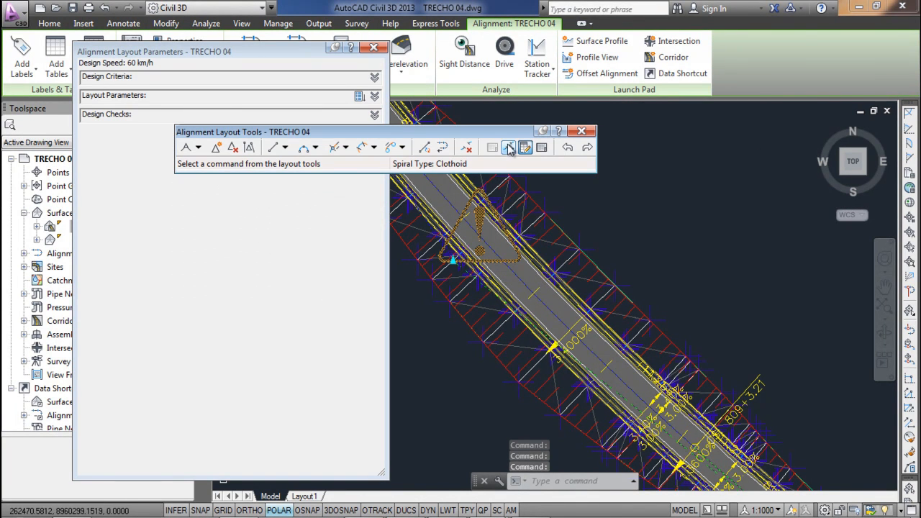
# Select the curve subentity beside the warning symbol and examine its radius and spiral parameters
pyautogui.click(509, 148)
pyautogui.click(518, 277)
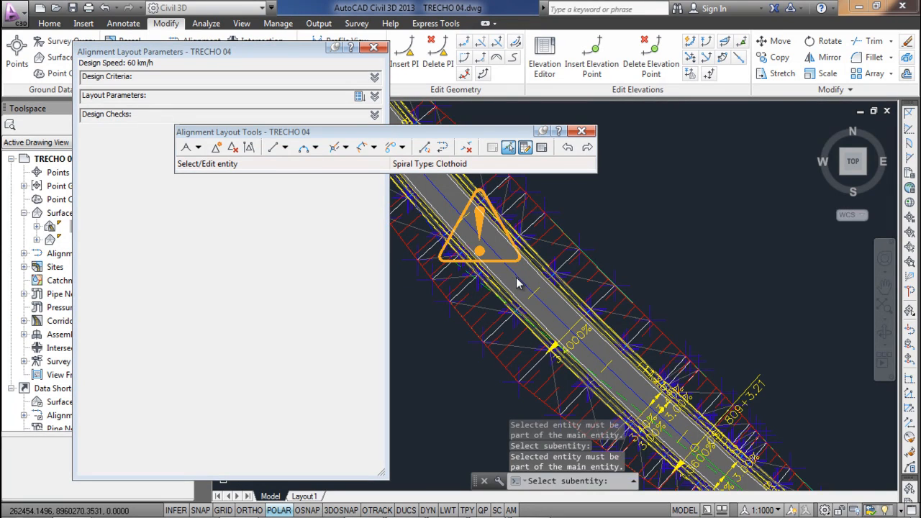
pyautogui.scroll(6, 491, 253)
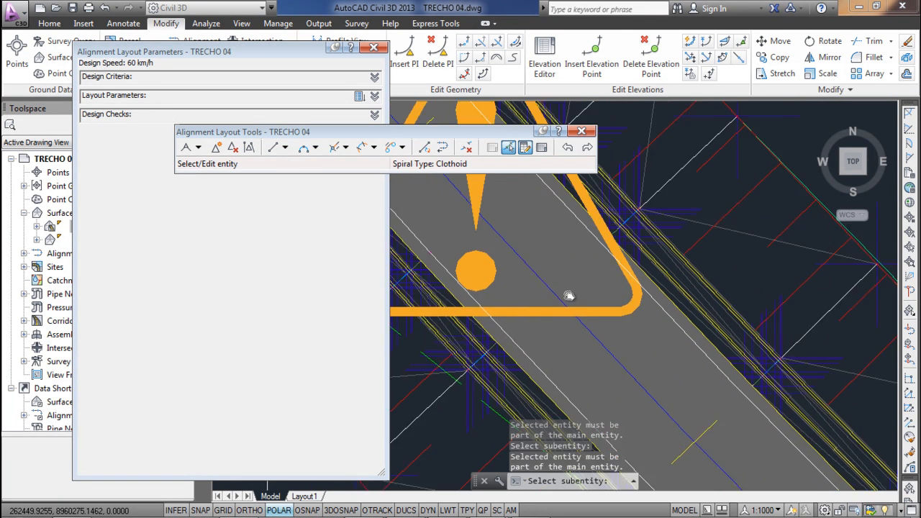
pyautogui.click(649, 314)
pyautogui.click(647, 314)
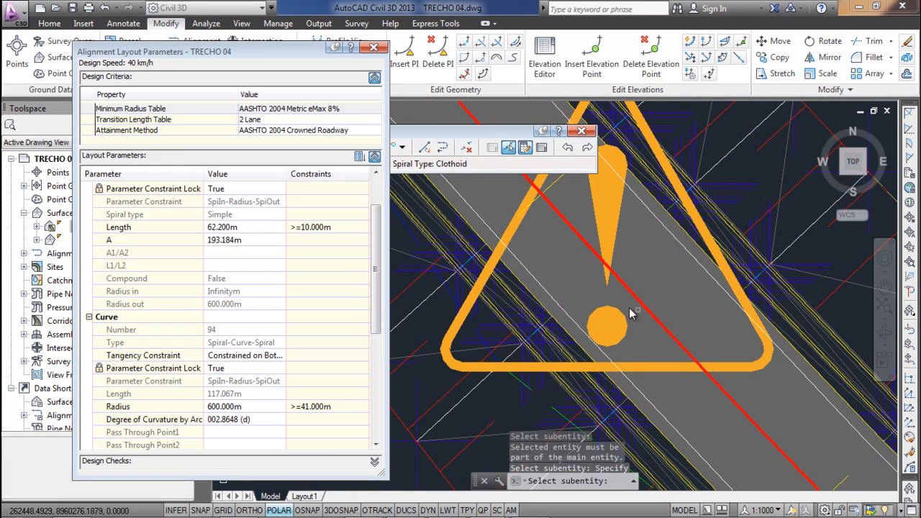
pyautogui.moveTo(374, 258); pyautogui.dragTo(374, 297)
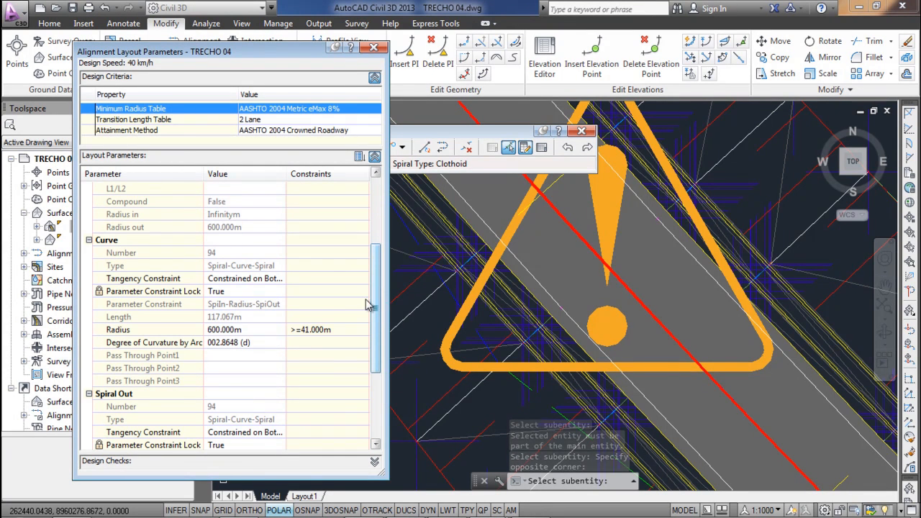
pyautogui.moveTo(394, 516)
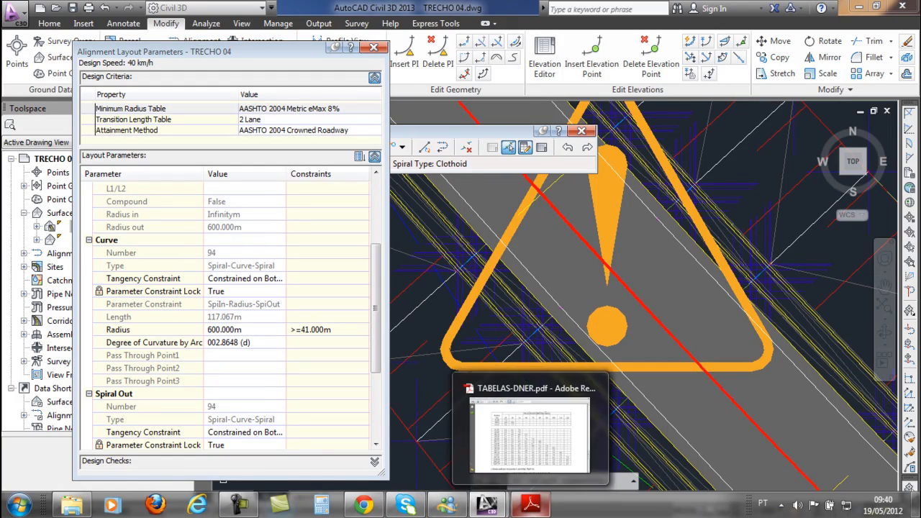
# Switch to TABELAS-DNER.pdf, check the superelevation for a 600 m radius at 40 km/h on page 3, and return to the drawing
pyautogui.click(529, 464)
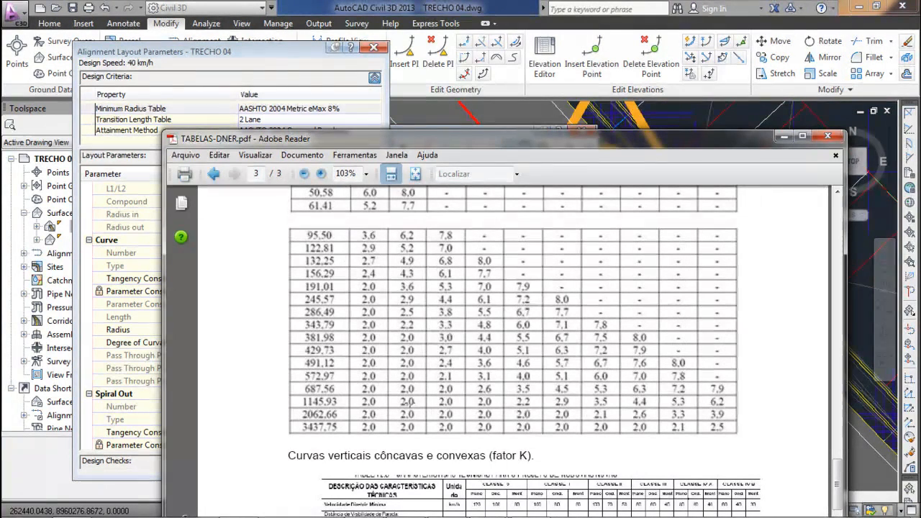
pyautogui.scroll(2, 367, 389)
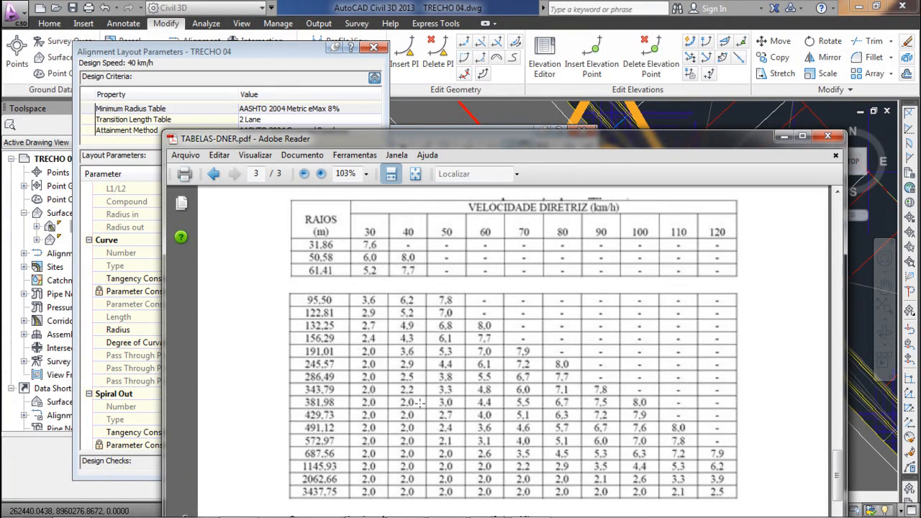
pyautogui.scroll(-1, 406, 373)
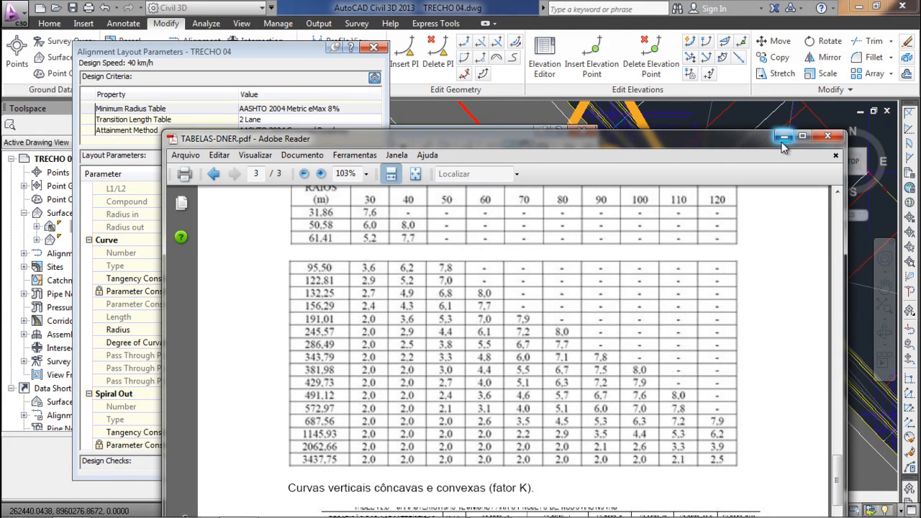
pyautogui.scroll(1, 761, 208)
pyautogui.scroll(-1, 761, 208)
pyautogui.scroll(1, 761, 209)
pyautogui.scroll(-1, 761, 208)
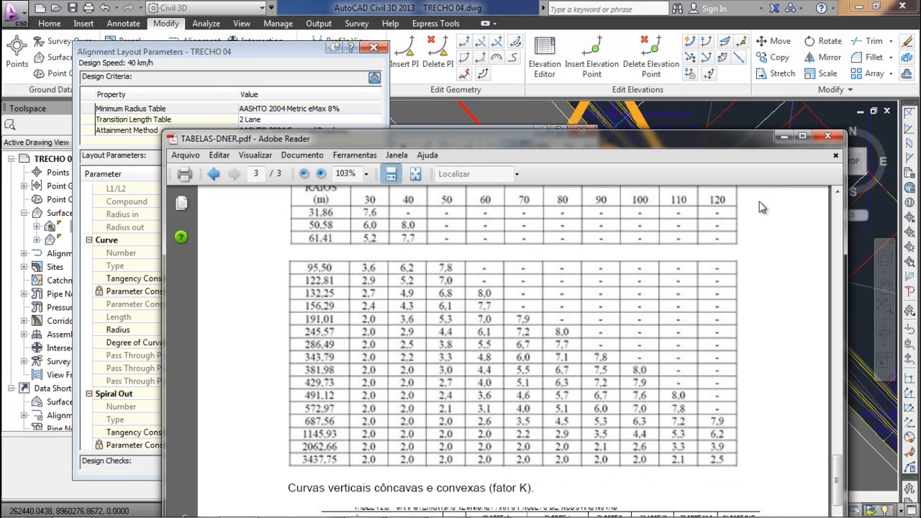
pyautogui.click(783, 136)
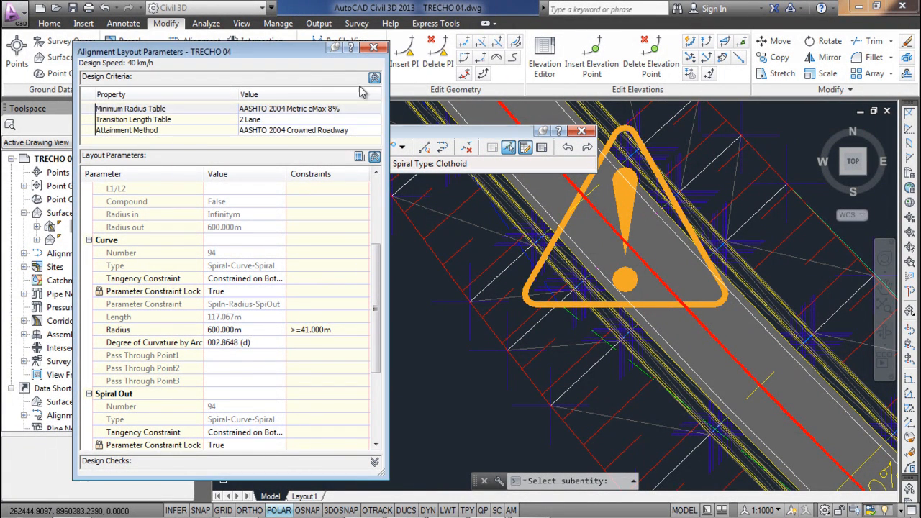
# Recheck the selected curve's radius in the Alignment Layout Parameters
pyautogui.moveTo(487, 509)
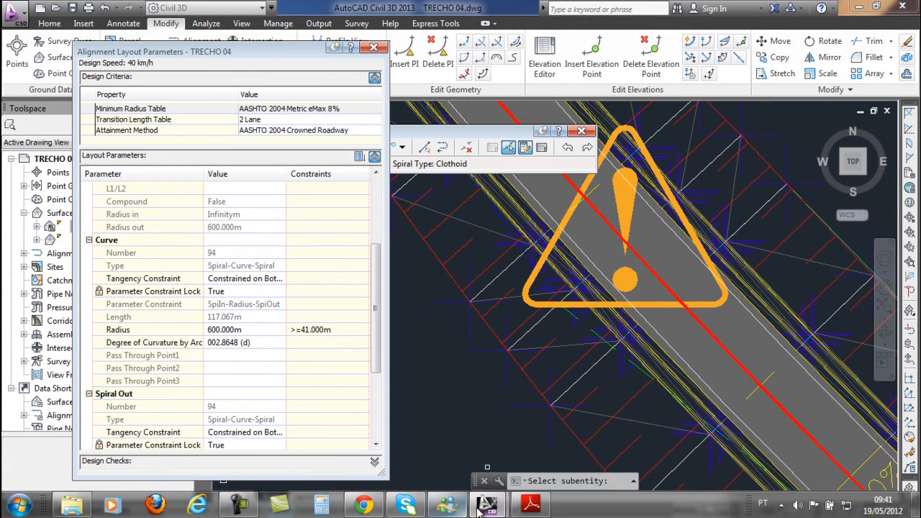
pyautogui.click(519, 510)
pyautogui.click(516, 508)
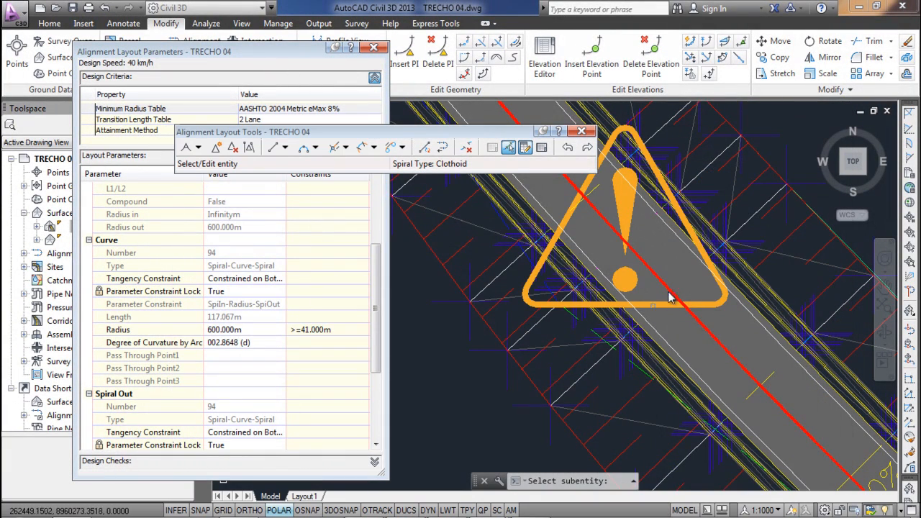
pyautogui.moveTo(612, 328); pyautogui.dragTo(620, 292, button='middle')
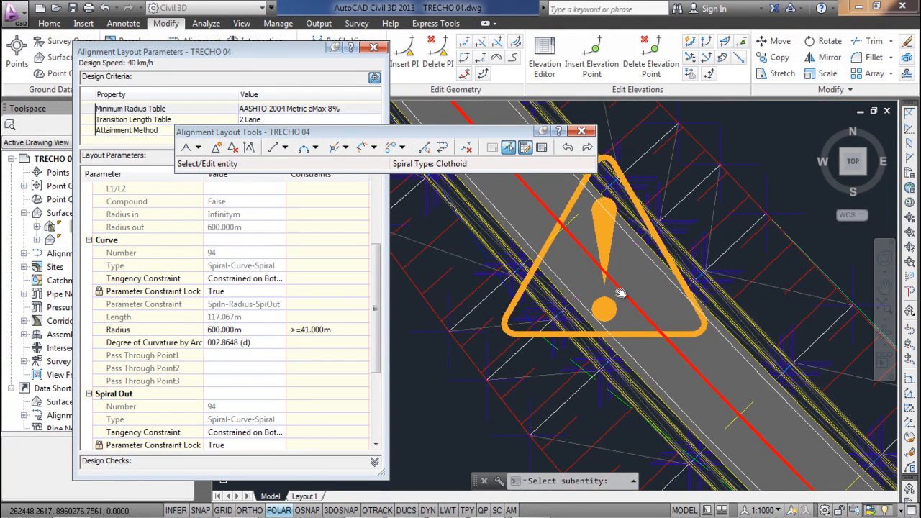
pyautogui.click(374, 285)
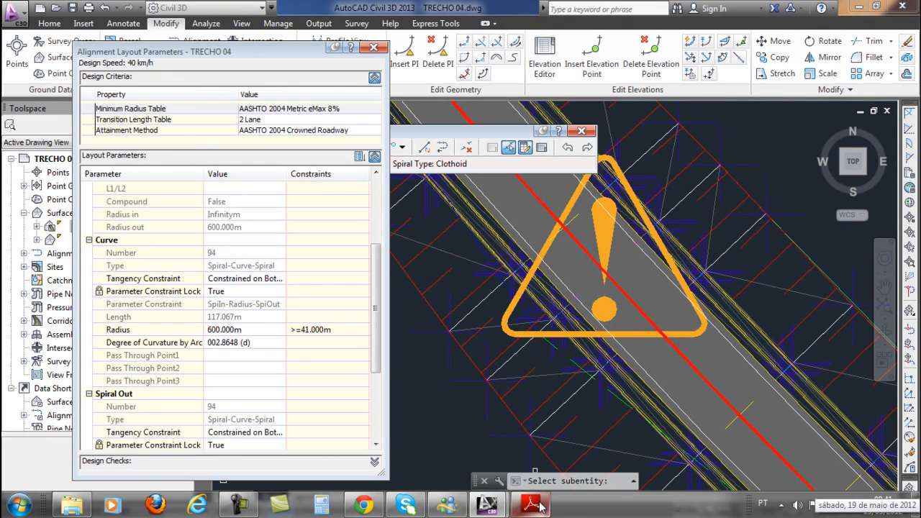
# Review Tabela 10.5 of minimum curve radii in TABELAS-DNER.pdf, and the Tabela 10.8 superelevation values for emáx = 8 %
pyautogui.click(538, 508)
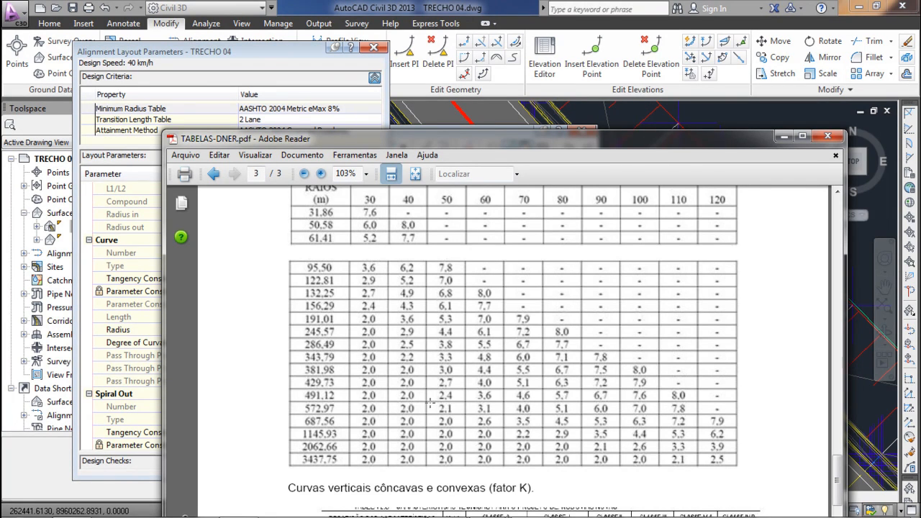
pyautogui.scroll(10, 430, 404)
pyautogui.scroll(6, 564, 380)
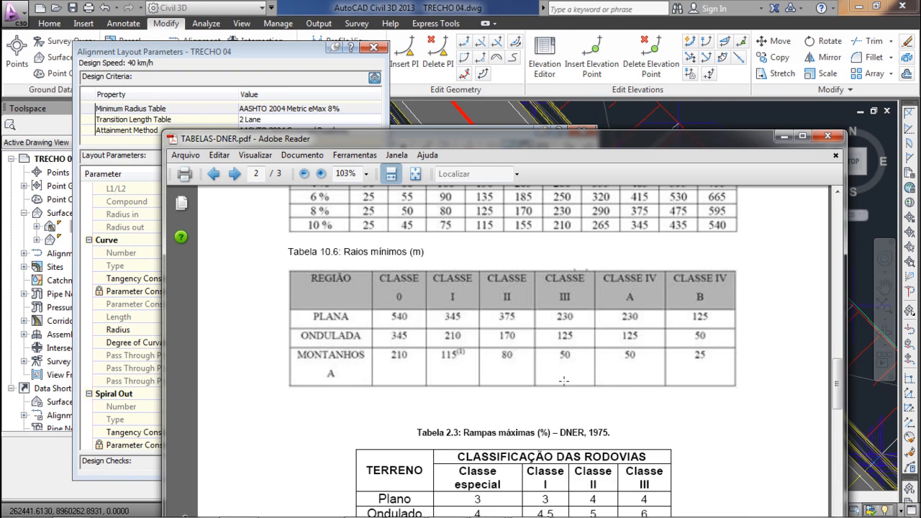
pyautogui.scroll(3, 564, 378)
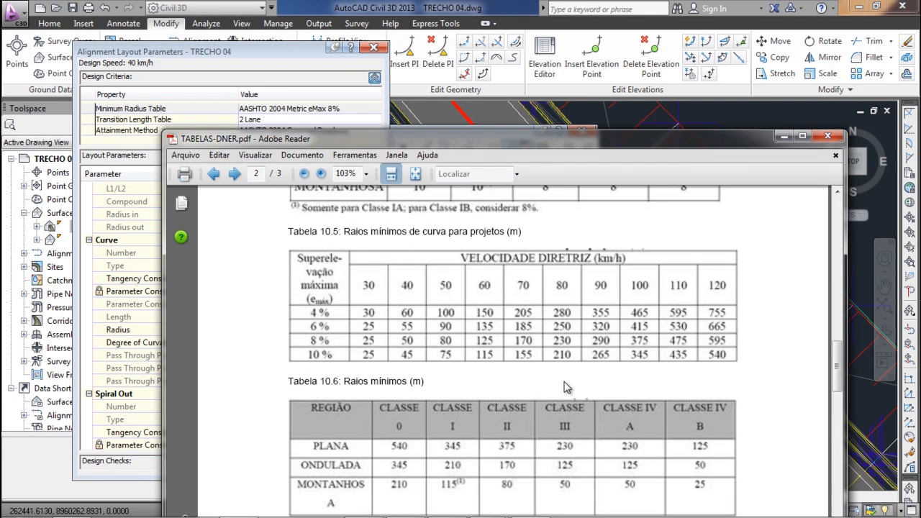
pyautogui.scroll(1, 564, 387)
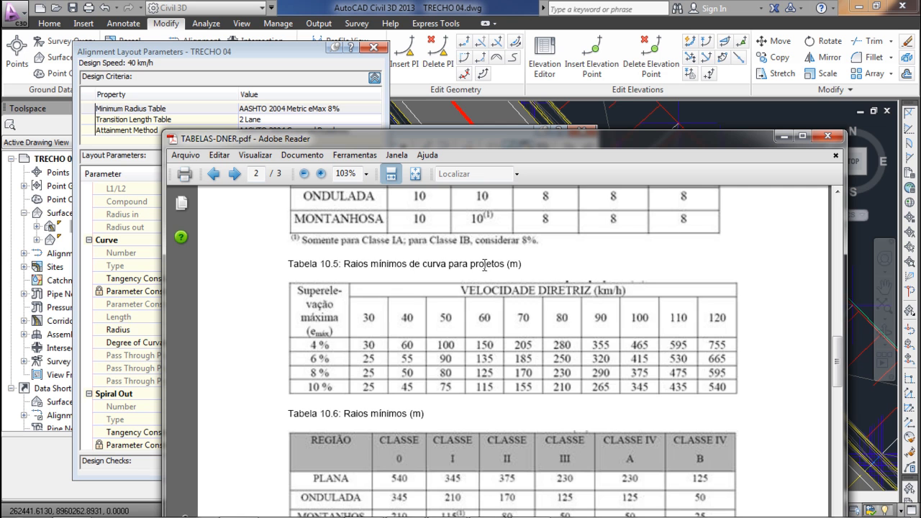
pyautogui.scroll(-10, 484, 265)
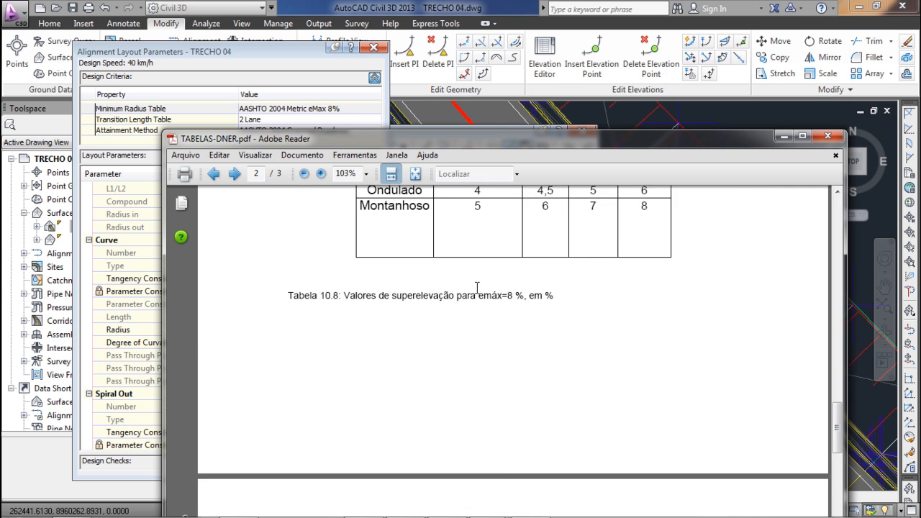
pyautogui.scroll(-8, 477, 287)
pyautogui.scroll(2, 476, 289)
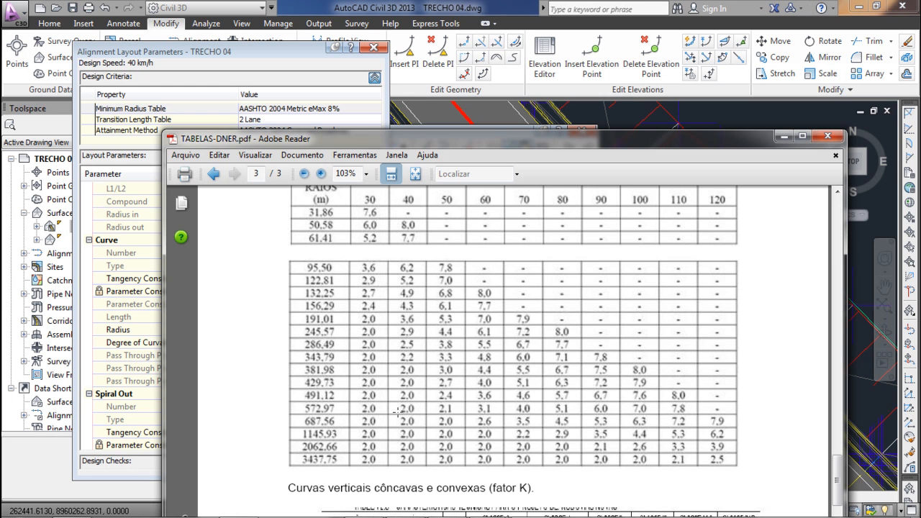
# Close the DNER tables PDF and the Alignment Layout Parameters window, and leave the subentity selection
pyautogui.click(827, 135)
pyautogui.click(378, 50)
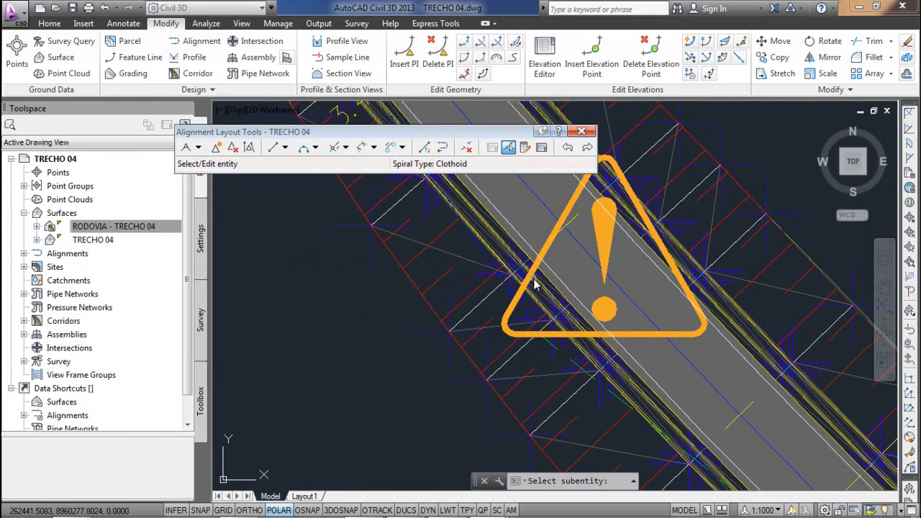
pyautogui.press('Escape')
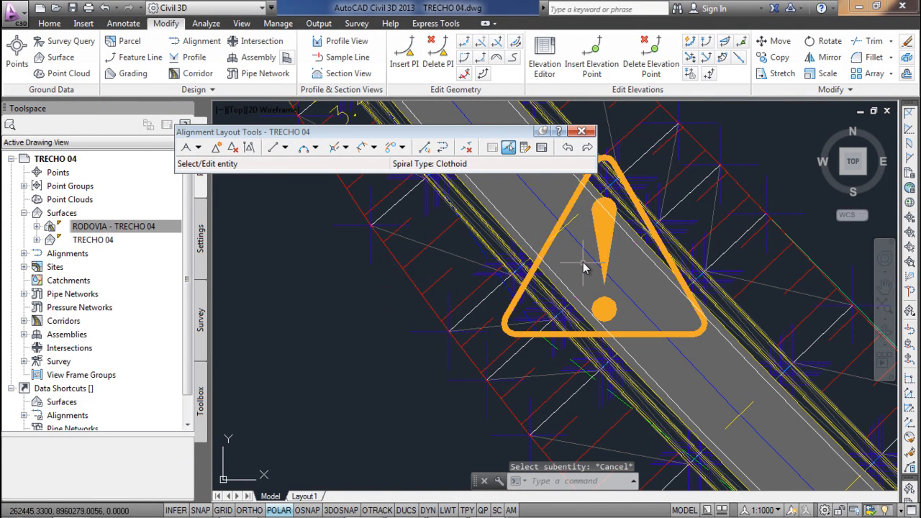
pyautogui.click(587, 259)
pyautogui.press('Escape')
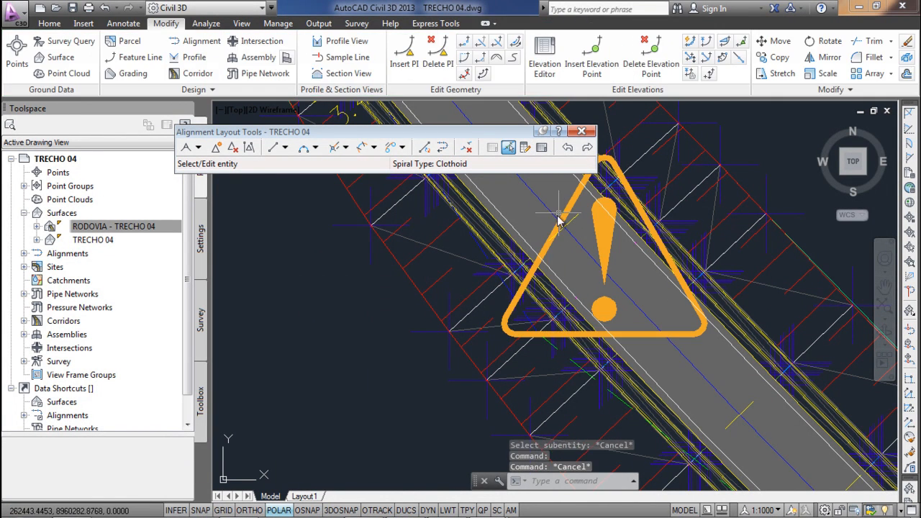
# Open the Superelevation Curve Manager for the TRECHO 04 alignment and display Curve.1
pyautogui.click(575, 367)
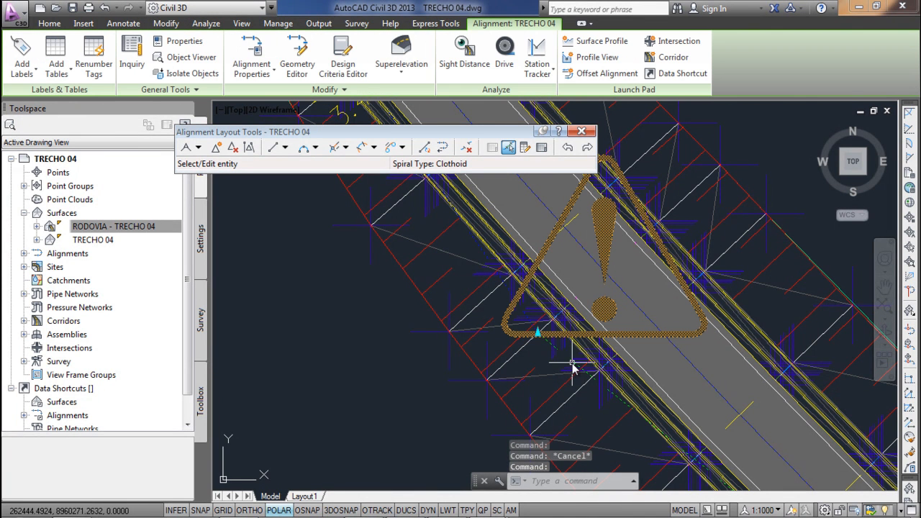
pyautogui.click(407, 79)
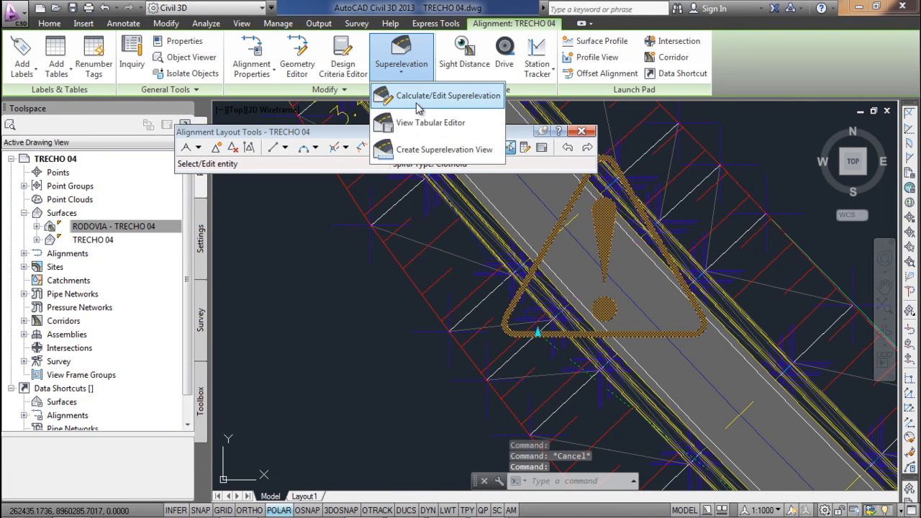
pyautogui.click(432, 96)
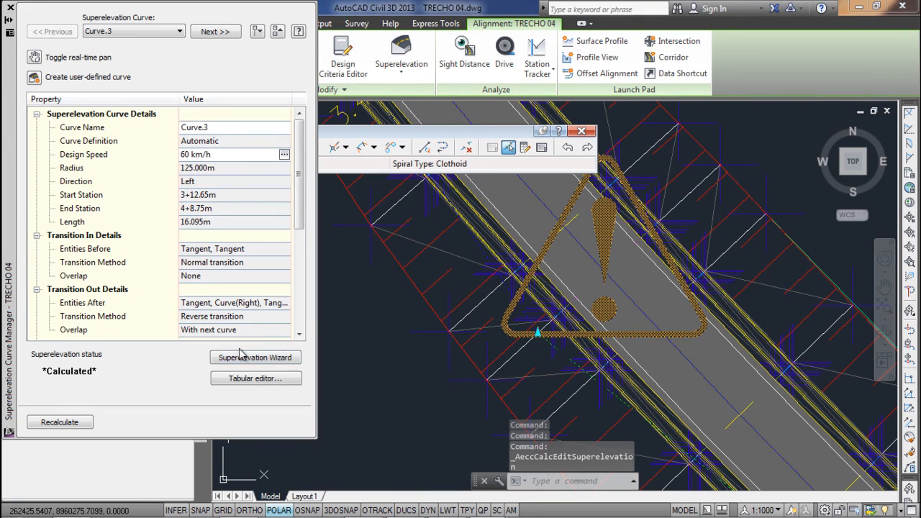
pyautogui.click(139, 32)
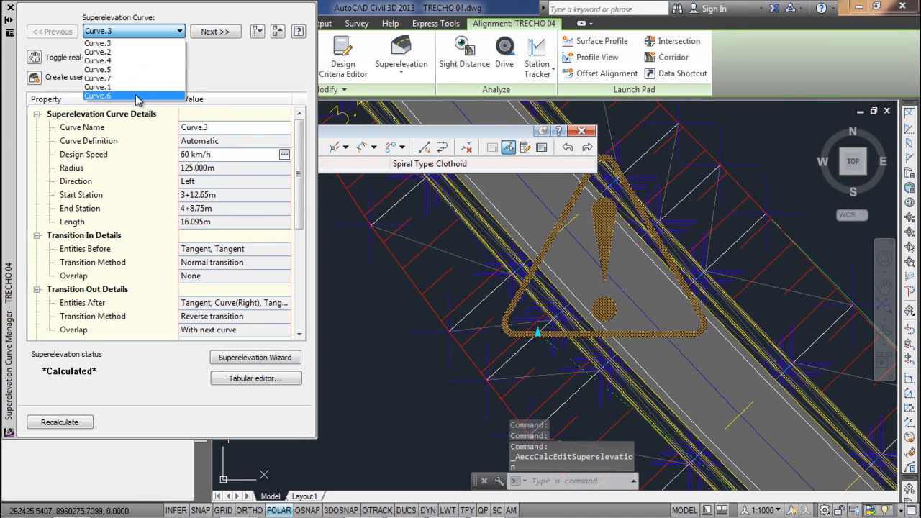
pyautogui.click(137, 96)
pyautogui.click(135, 31)
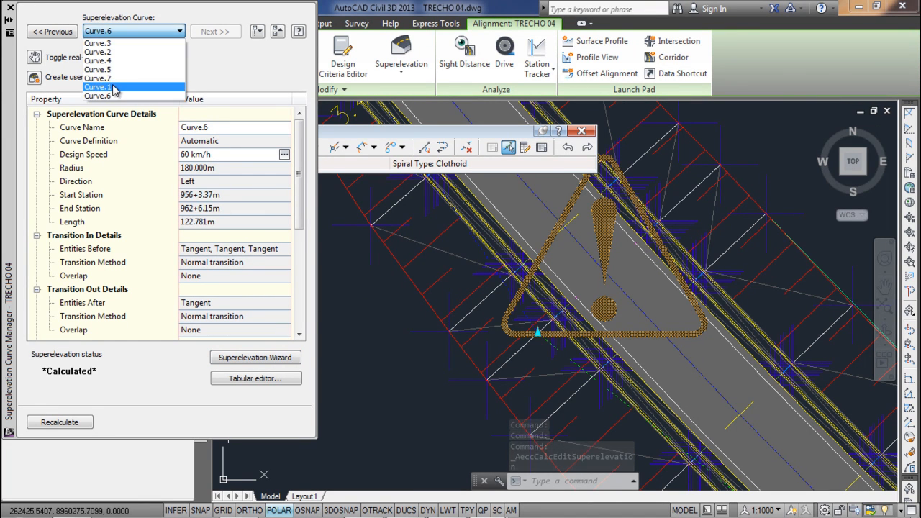
pyautogui.click(114, 87)
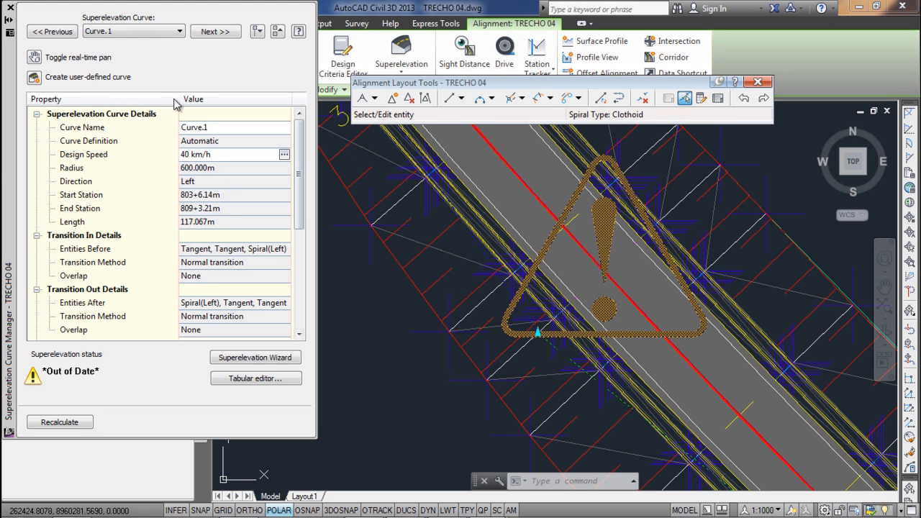
# Recalculate the TRECHO 04 superelevation and close the Superelevation Curve Manager
pyautogui.click(46, 425)
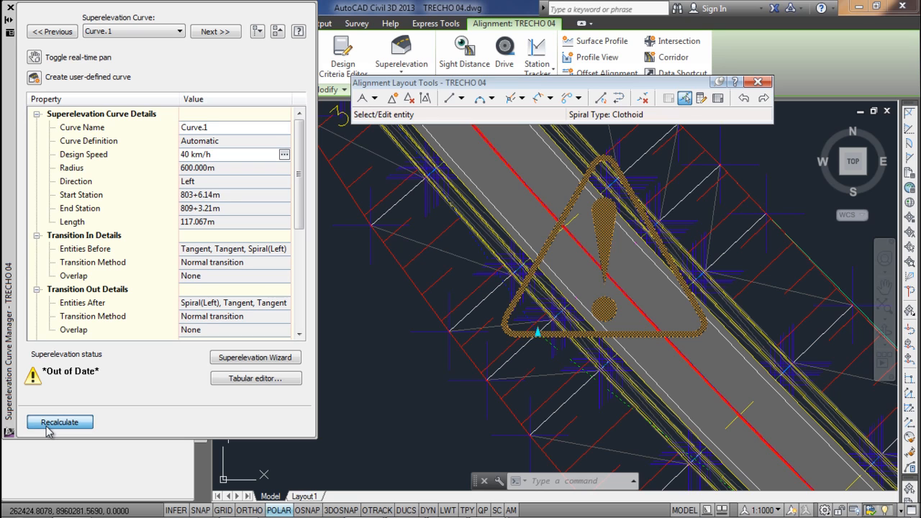
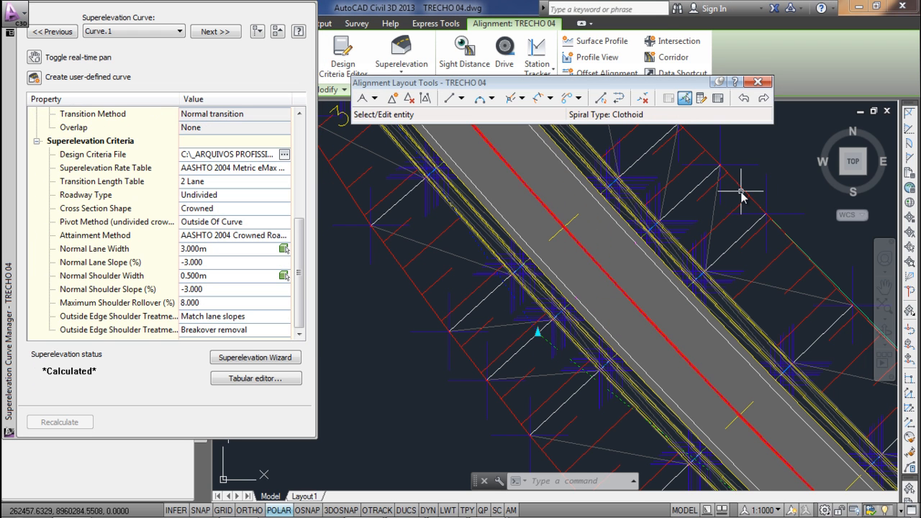
pyautogui.click(534, 307)
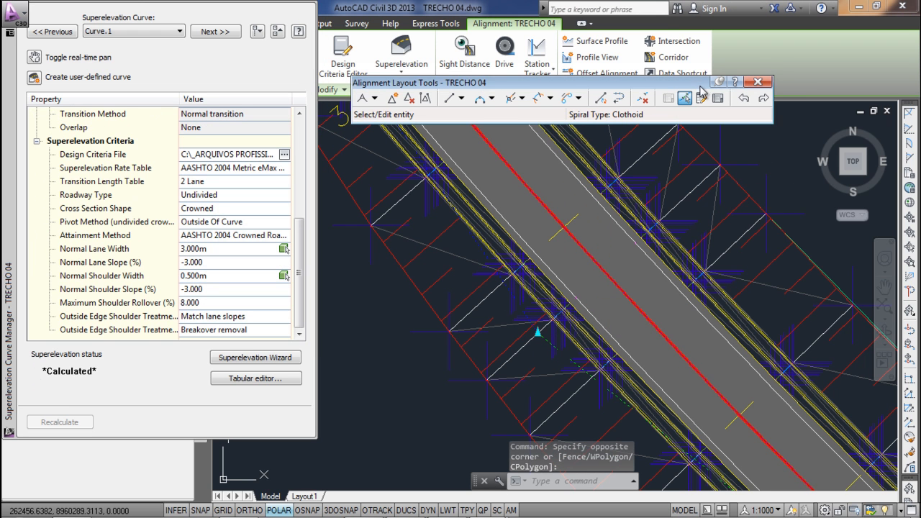
pyautogui.moveTo(745, 84); pyautogui.dragTo(758, 60)
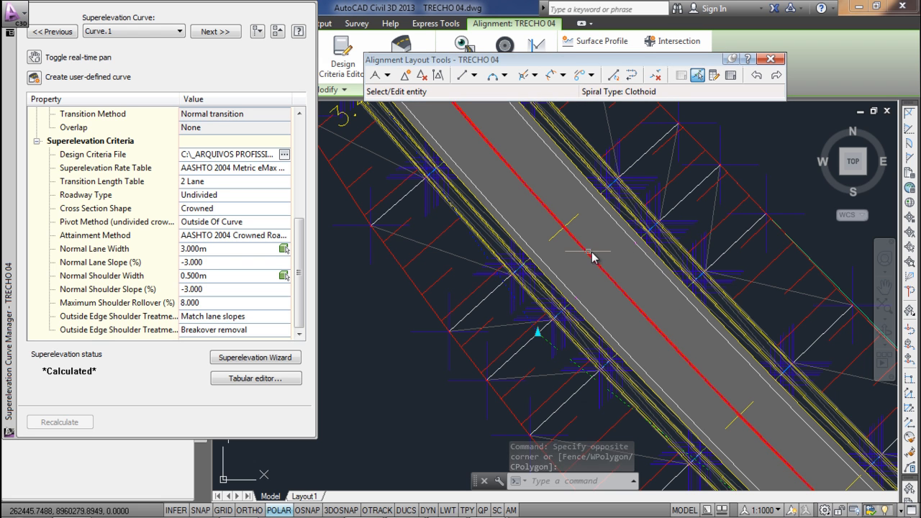
pyautogui.moveTo(626, 249)
pyautogui.mouseDown(button='middle')
pyautogui.moveTo(613, 234)
pyautogui.moveTo(596, 245)
pyautogui.mouseUp(button='middle')
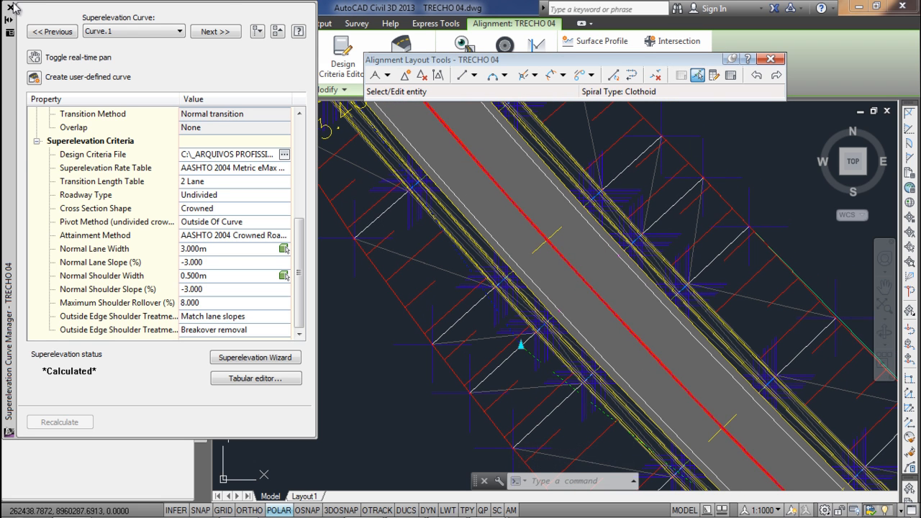
pyautogui.click(10, 10)
pyautogui.click(29, 71)
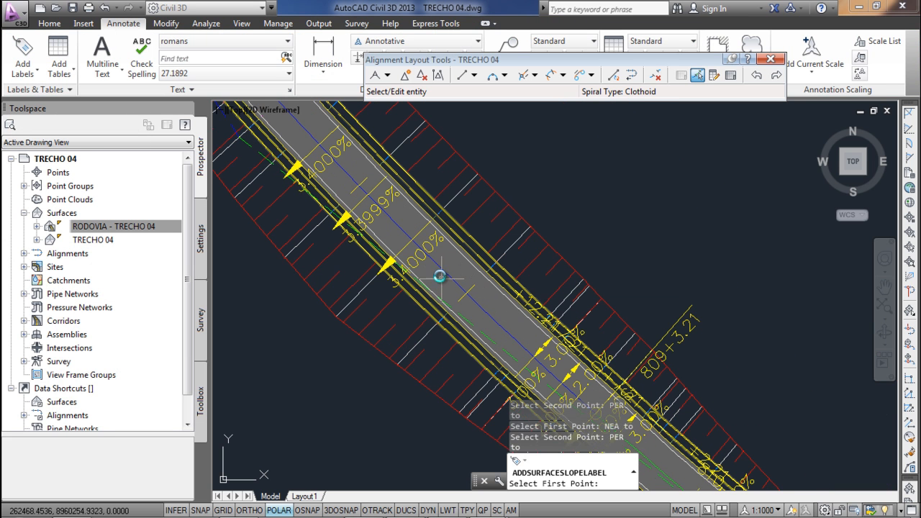
pyautogui.press('Escape')
pyautogui.press('Escape')
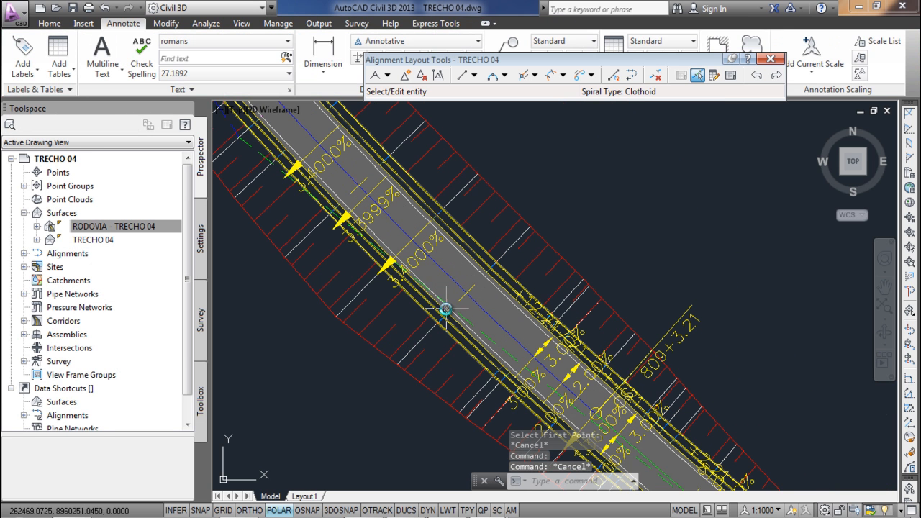
# Open the superelevation tabular editor for the TRECHO 04 alignment
pyautogui.click(450, 307)
pyautogui.scroll(-1, 442, 313)
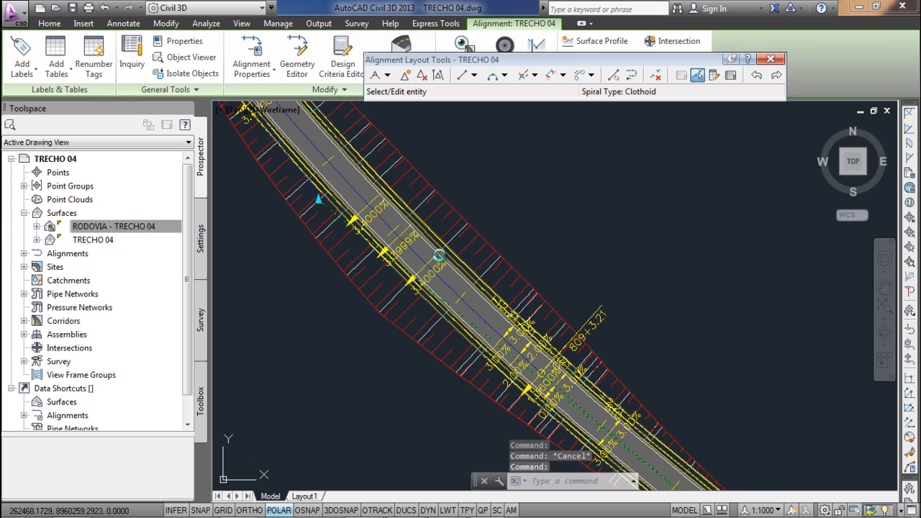
pyautogui.moveTo(431, 59); pyautogui.dragTo(560, 57)
pyautogui.click(400, 58)
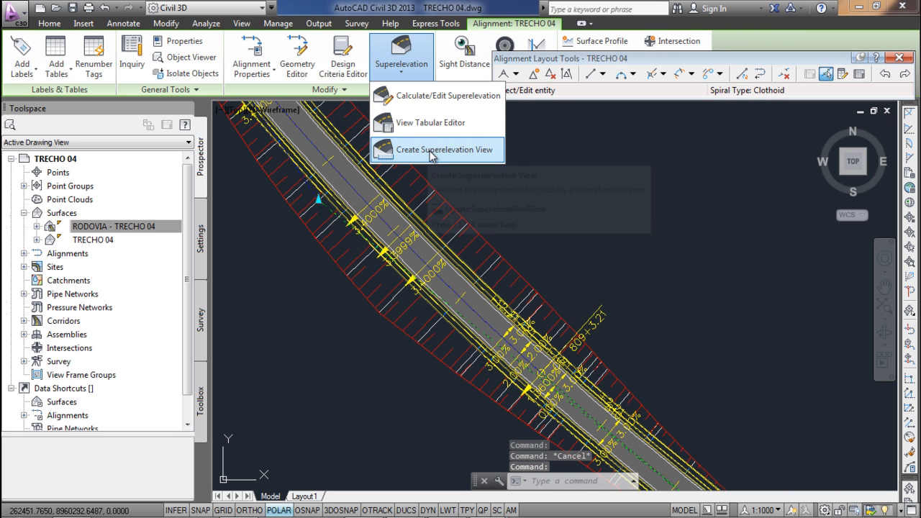
pyautogui.click(421, 123)
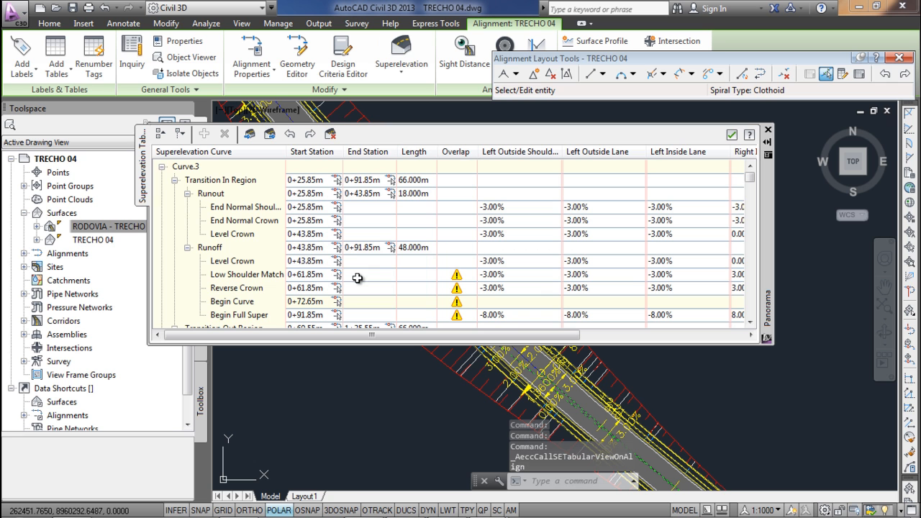
# Automatically resolve the superelevation overlap on the Curve.2 transition-in region from its End Normal Shoulder row
pyautogui.moveTo(751, 183); pyautogui.dragTo(748, 205)
pyautogui.click(231, 186)
pyautogui.rightClick(229, 183)
pyautogui.click(474, 468)
pyautogui.scroll(-5, 492, 426)
pyautogui.moveTo(454, 407)
pyautogui.mouseDown(button='middle')
pyautogui.moveTo(636, 420)
pyautogui.moveTo(637, 404)
pyautogui.mouseUp(button='middle')
pyautogui.scroll(4, 636, 404)
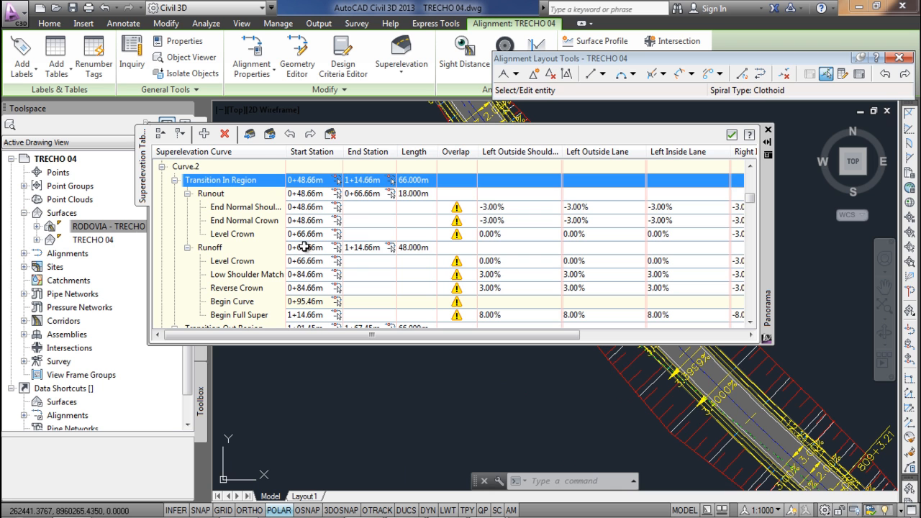
pyautogui.click(287, 207)
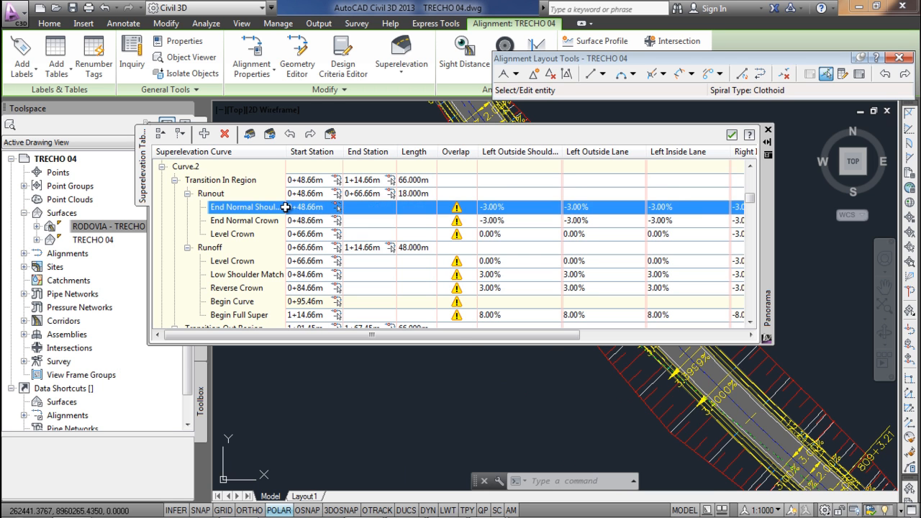
pyautogui.scroll(-8, 477, 372)
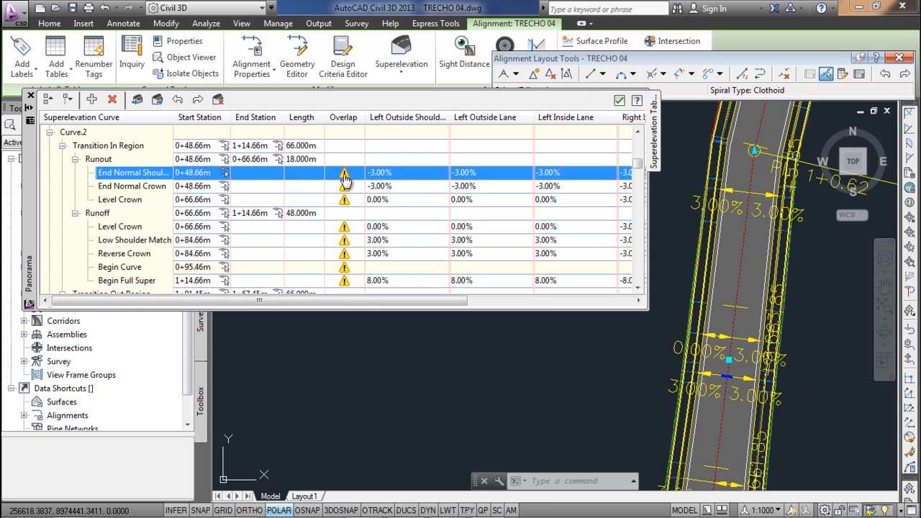
pyautogui.click(344, 176)
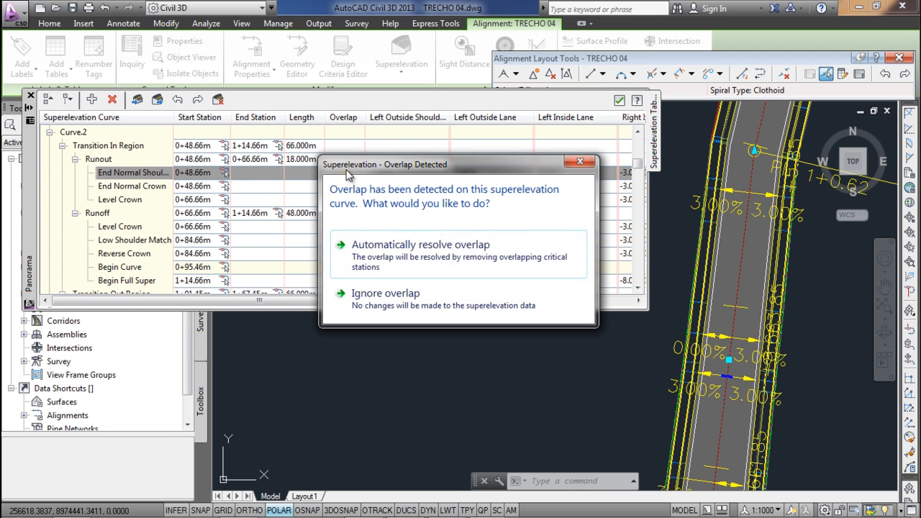
pyautogui.click(402, 267)
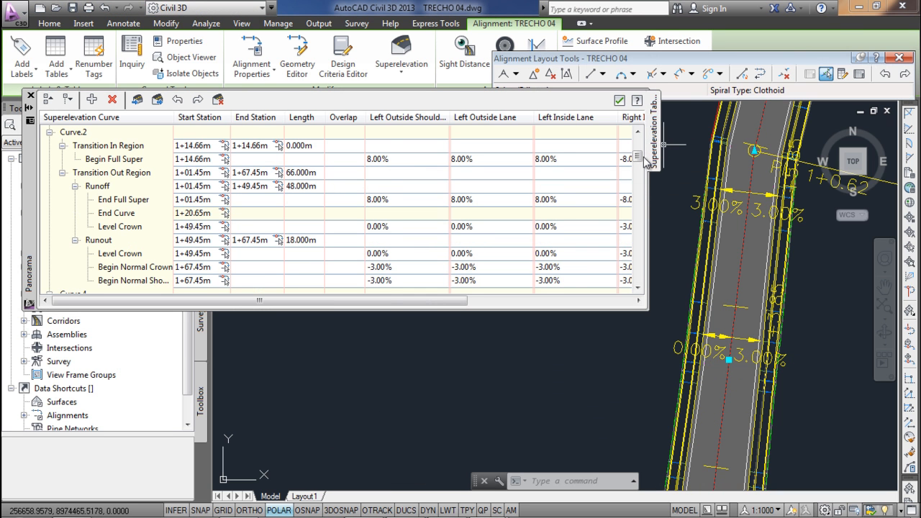
# Look through the last superelevation curves in the table and follow the alignment to the corridor slope labels before station 809+3.21
pyautogui.moveTo(639, 159); pyautogui.dragTo(648, 283)
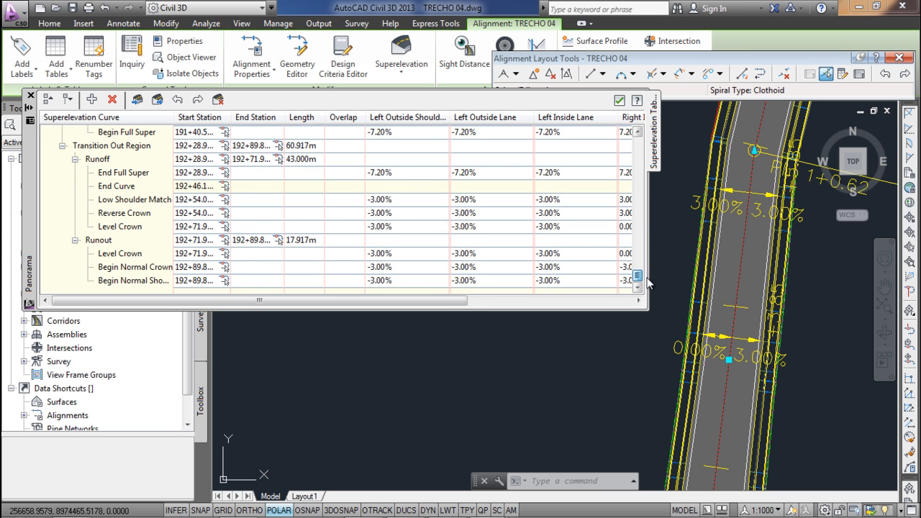
pyautogui.moveTo(646, 288); pyautogui.dragTo(646, 270)
pyautogui.scroll(-6, 732, 250)
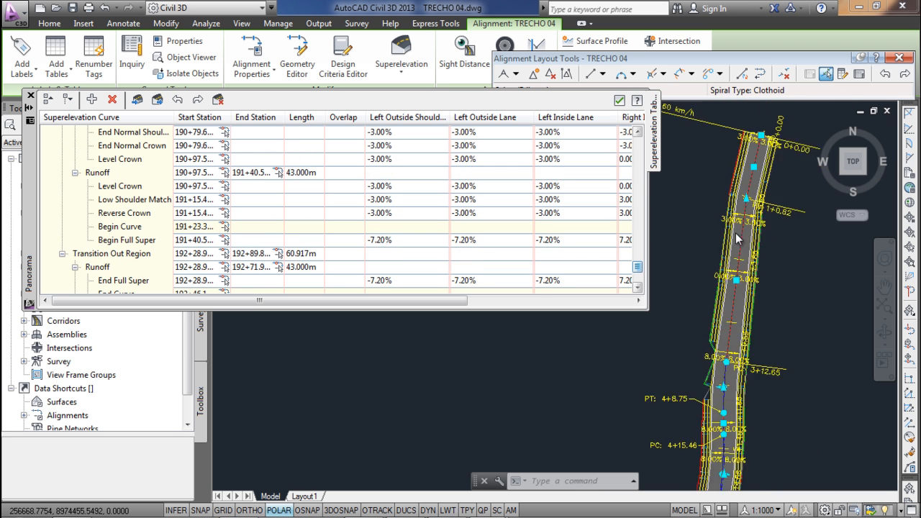
pyautogui.scroll(-5, 732, 248)
pyautogui.moveTo(726, 383); pyautogui.dragTo(765, 141, button='middle')
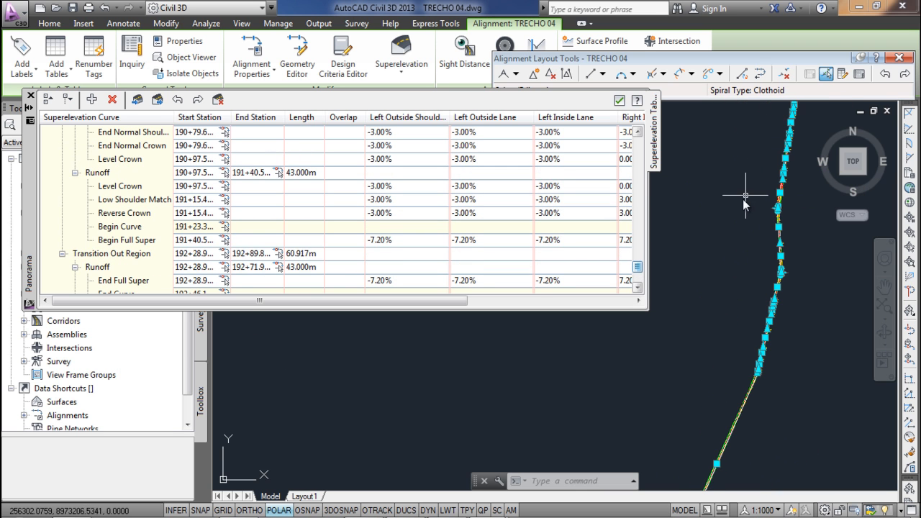
pyautogui.moveTo(676, 461); pyautogui.dragTo(748, 134, button='middle')
pyautogui.moveTo(804, 306); pyautogui.dragTo(640, 140, button='middle')
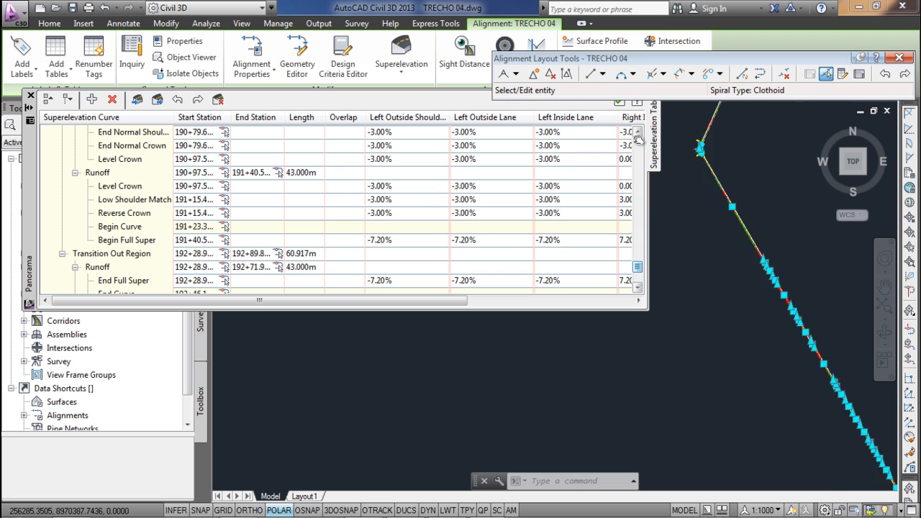
pyautogui.scroll(-2, 761, 371)
pyautogui.moveTo(815, 417)
pyautogui.mouseDown(button='middle')
pyautogui.moveTo(773, 374)
pyautogui.moveTo(732, 259)
pyautogui.moveTo(736, 213)
pyautogui.mouseUp(button='middle')
pyautogui.moveTo(874, 426)
pyautogui.mouseDown(button='middle')
pyautogui.moveTo(710, 255)
pyautogui.moveTo(629, 150)
pyautogui.mouseUp(button='middle')
pyautogui.scroll(5, 707, 328)
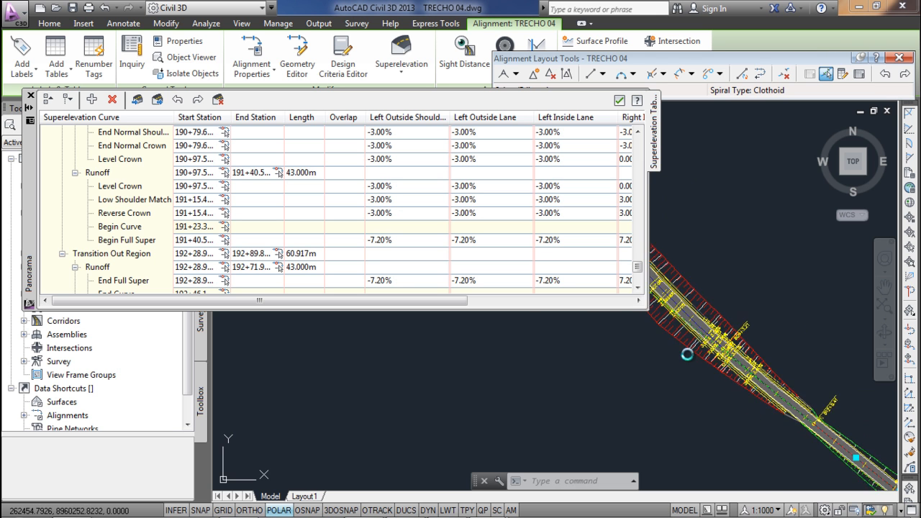
pyautogui.scroll(2, 707, 329)
pyautogui.moveTo(689, 348); pyautogui.dragTo(747, 296, button='middle')
pyautogui.moveTo(810, 321); pyautogui.dragTo(802, 336, button='middle')
pyautogui.scroll(3, 748, 296)
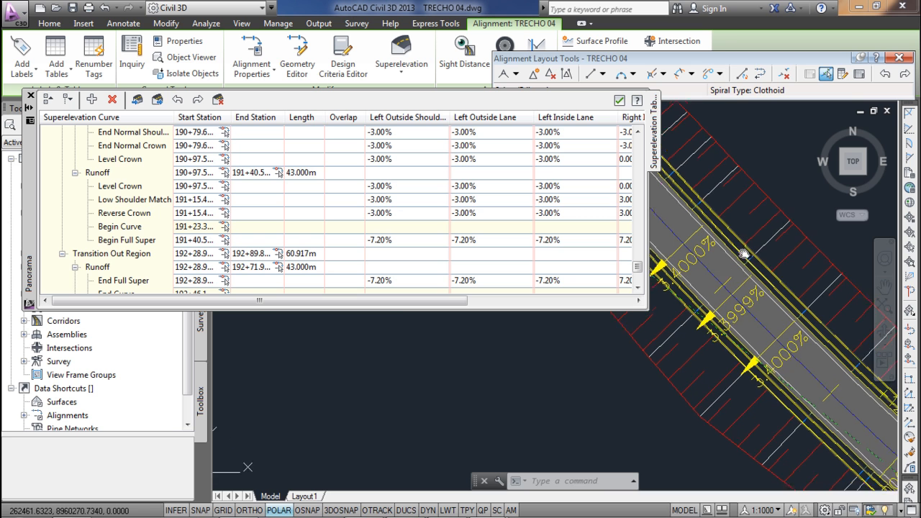
# Display the End Full Super row at station 161+77.2 and examine it against the highlighted curve in the drawing
pyautogui.click(251, 505)
pyautogui.click(748, 401)
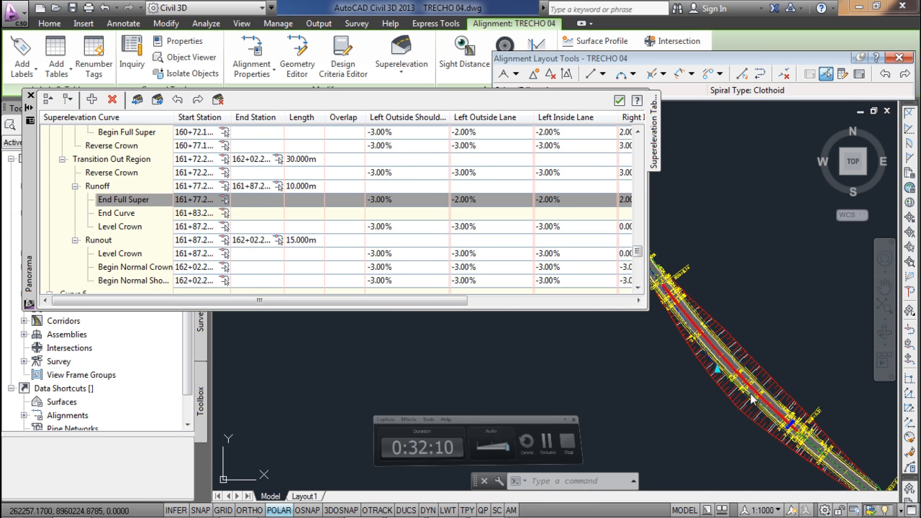
pyautogui.scroll(1, 760, 397)
pyautogui.scroll(2, 709, 348)
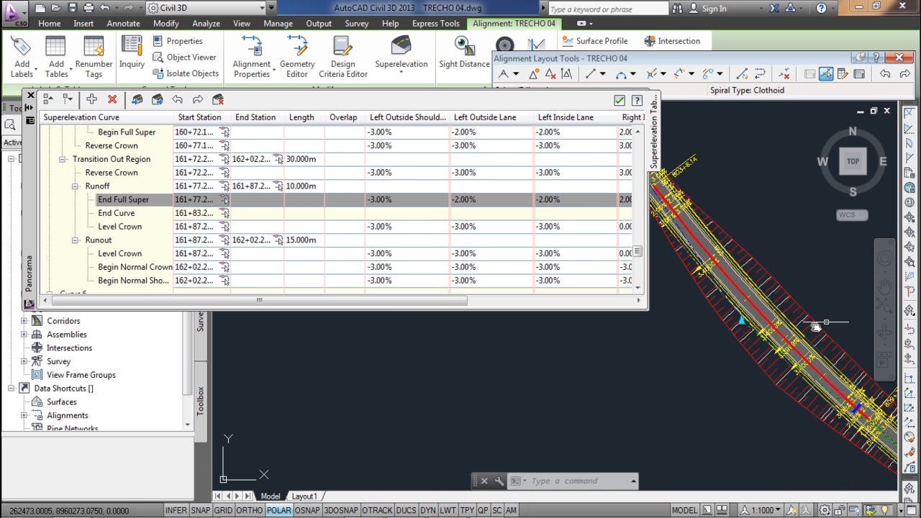
pyautogui.moveTo(818, 342); pyautogui.dragTo(794, 352, button='middle')
pyautogui.click(483, 198)
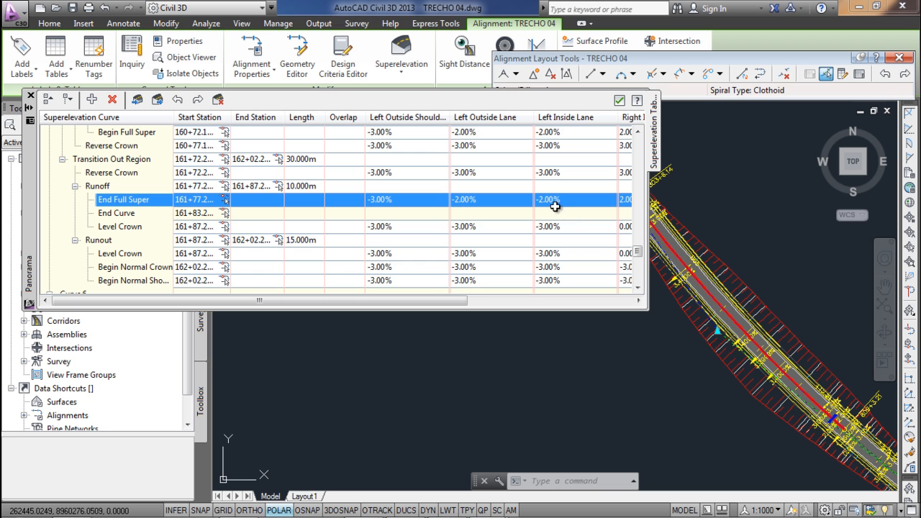
# Reveal and widen the collapsed Curve column between the Left Outside Shoulder and Left Outside Lane columns, and review the End Full Super row
pyautogui.moveTo(452, 117); pyautogui.dragTo(461, 116)
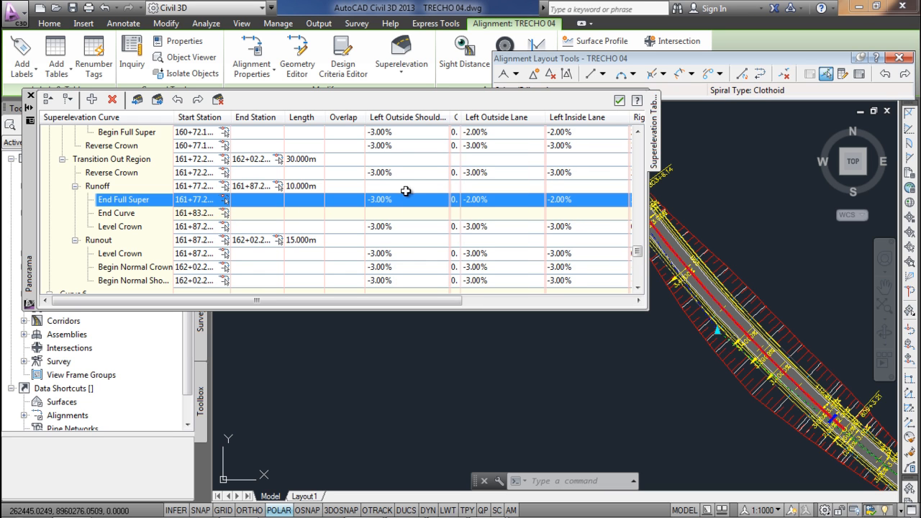
pyautogui.scroll(10, 639, 244)
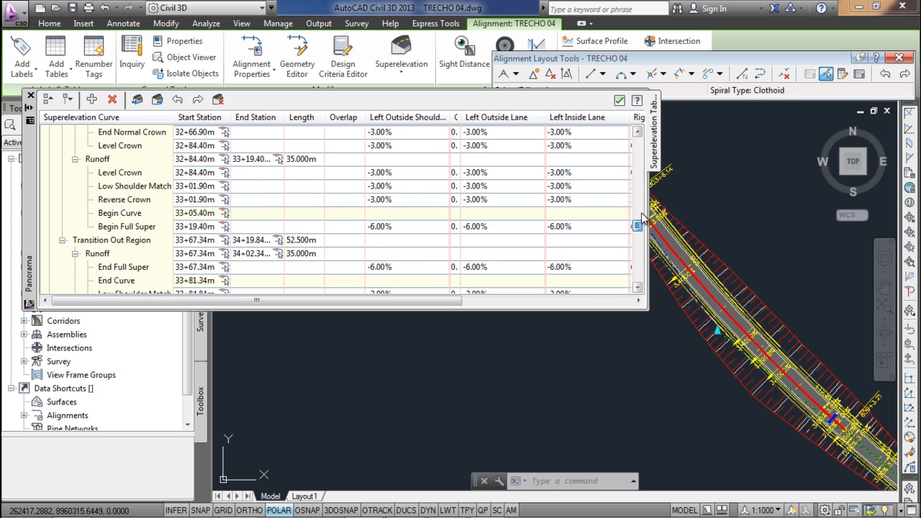
pyautogui.scroll(-10, 639, 214)
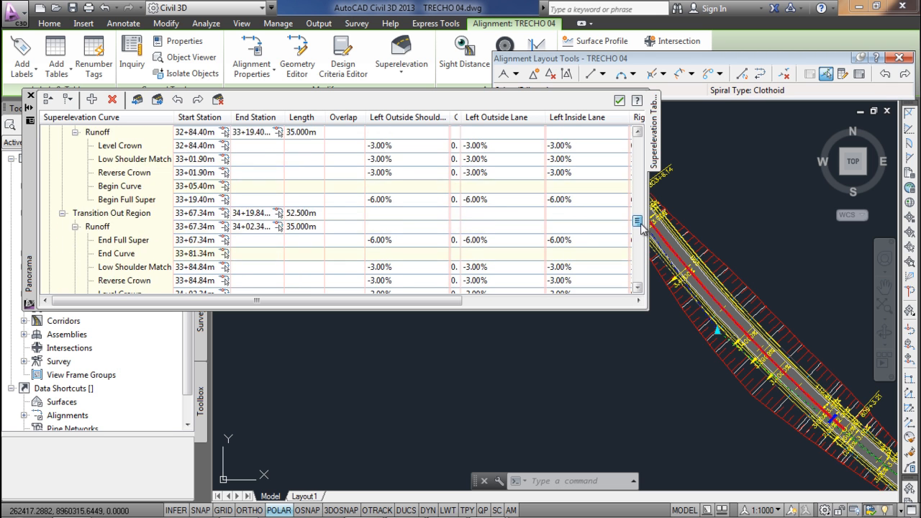
pyautogui.scroll(-4, 642, 244)
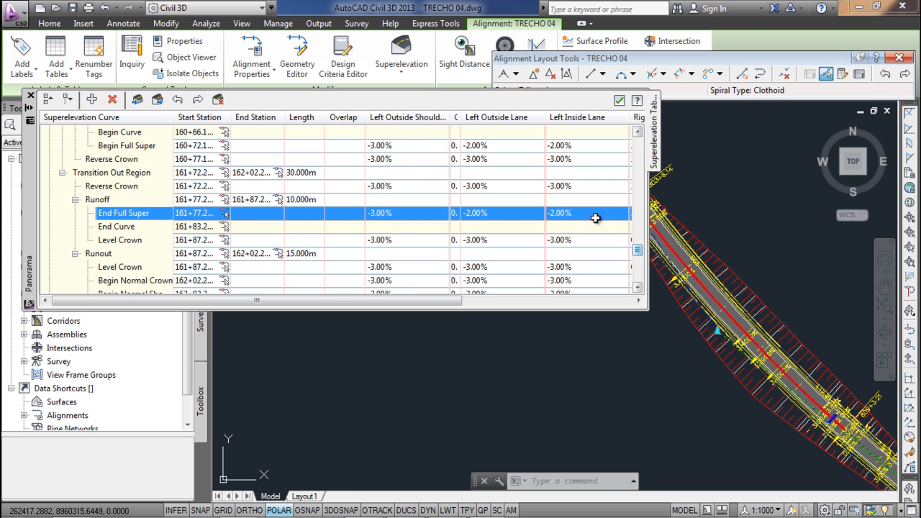
pyautogui.moveTo(466, 123); pyautogui.dragTo(488, 120)
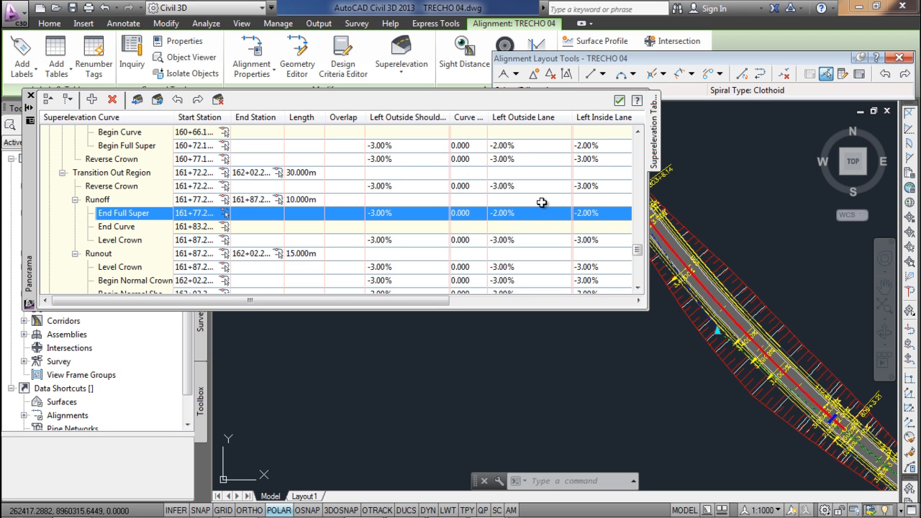
# Close the superelevation tabular editor and clear the alignment selection
pyautogui.click(619, 100)
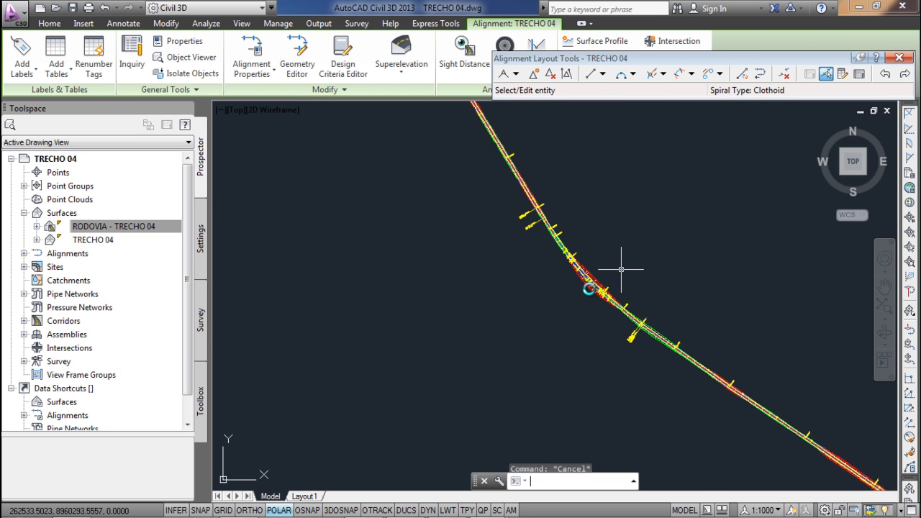
pyautogui.scroll(6, 612, 252)
pyautogui.press('Escape')
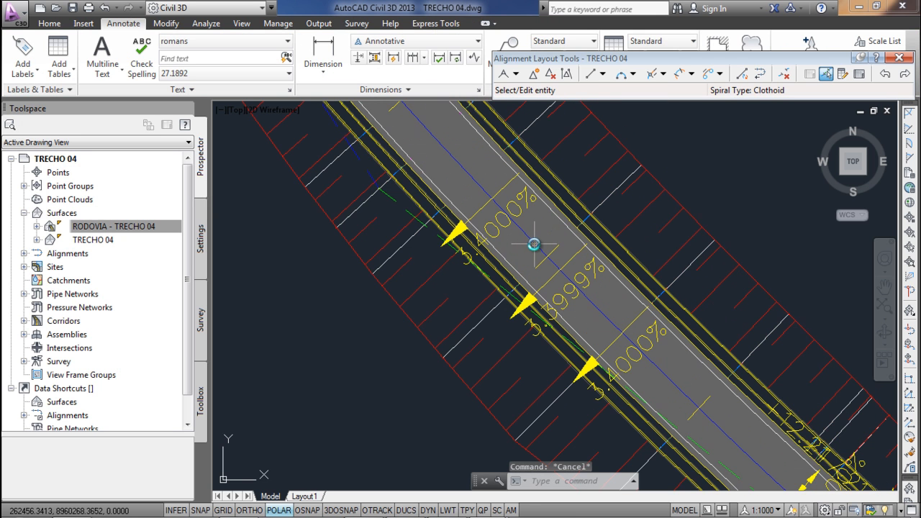
pyautogui.click(533, 244)
pyautogui.press('Escape')
# Examine the superelevation slope labels at both ends of the curve, around stations 809+3.21 and 803+6.14
pyautogui.scroll(-4, 589, 313)
pyautogui.scroll(5, 590, 313)
pyautogui.scroll(-1, 575, 309)
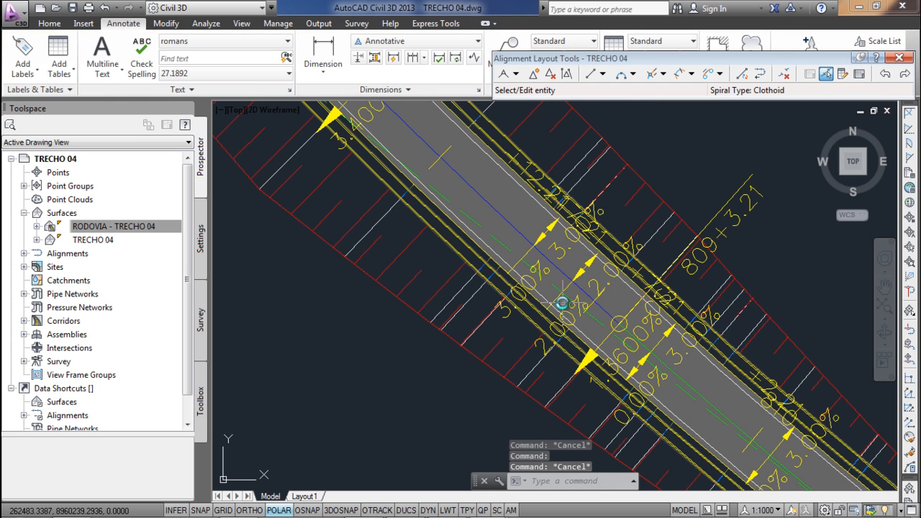
pyautogui.scroll(-3, 516, 239)
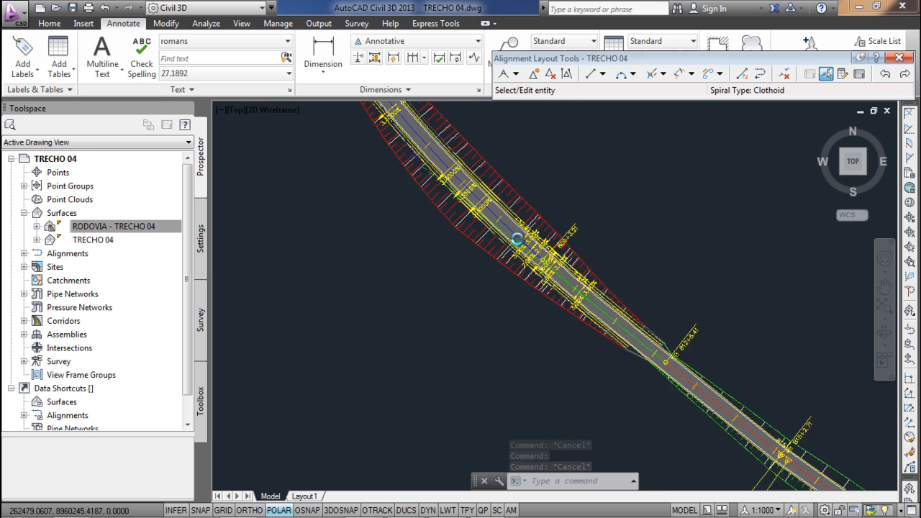
pyautogui.scroll(-6, 517, 239)
pyautogui.moveTo(520, 237); pyautogui.dragTo(440, 271, button='middle')
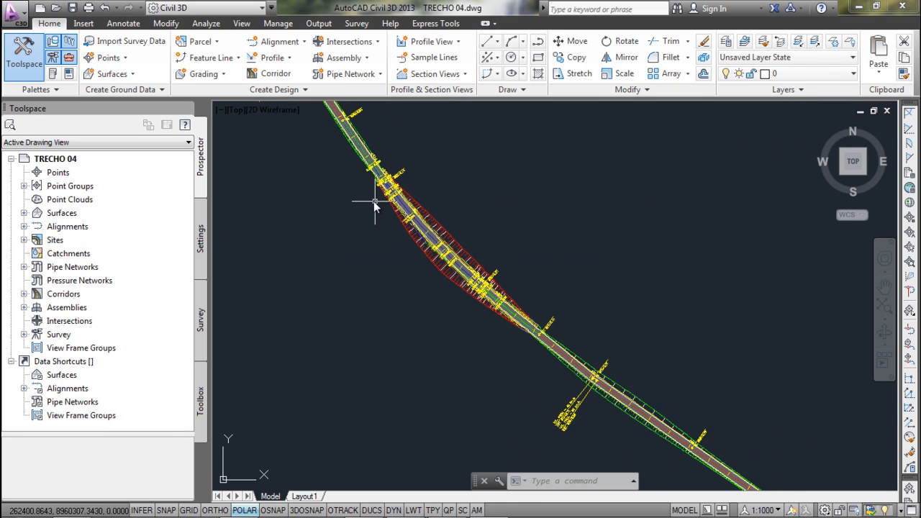
pyautogui.scroll(3, 376, 199)
pyautogui.moveTo(432, 164); pyautogui.dragTo(469, 251, button='middle')
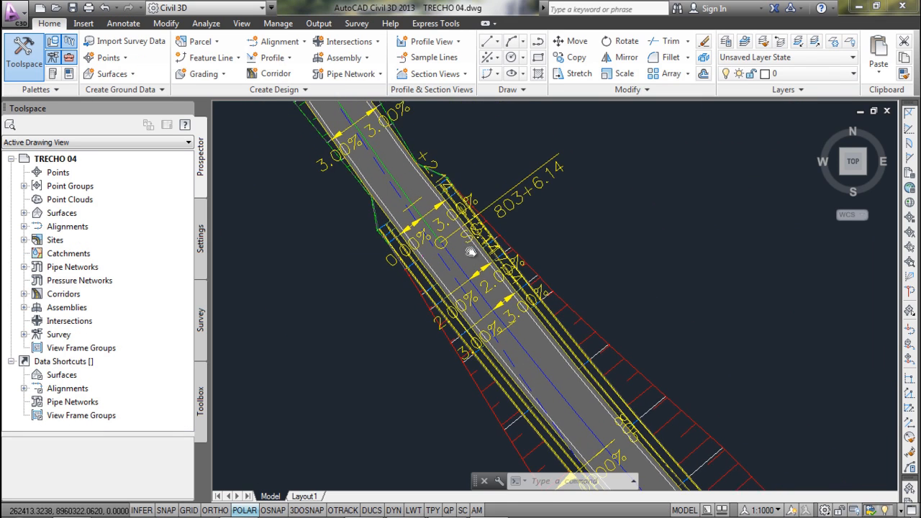
pyautogui.scroll(2, 422, 226)
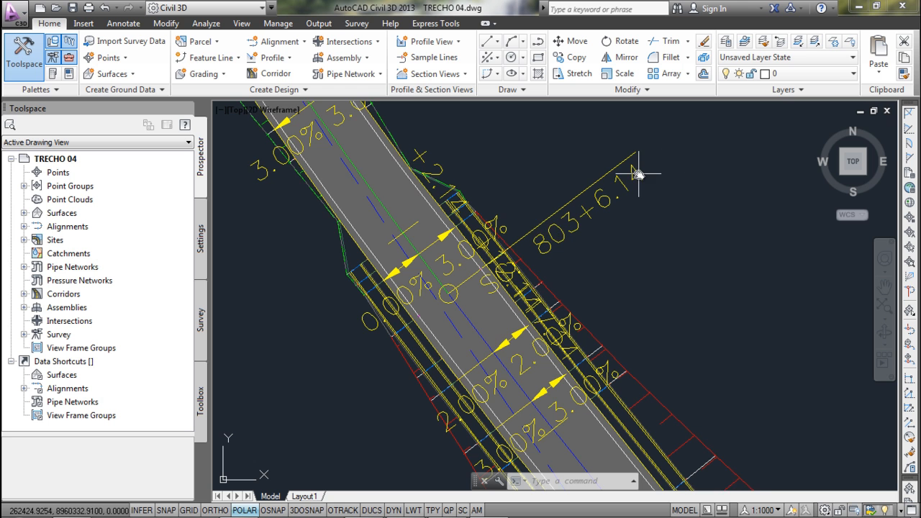
# Examine the profile view's station and elevation bands, following them from about station 647+00.00 to 744+00.00
pyautogui.scroll(-2, 638, 174)
pyautogui.scroll(-15, 638, 174)
pyautogui.moveTo(809, 146)
pyautogui.mouseDown(button='middle')
pyautogui.moveTo(687, 195)
pyautogui.moveTo(643, 235)
pyautogui.mouseUp(button='middle')
pyautogui.scroll(10, 643, 235)
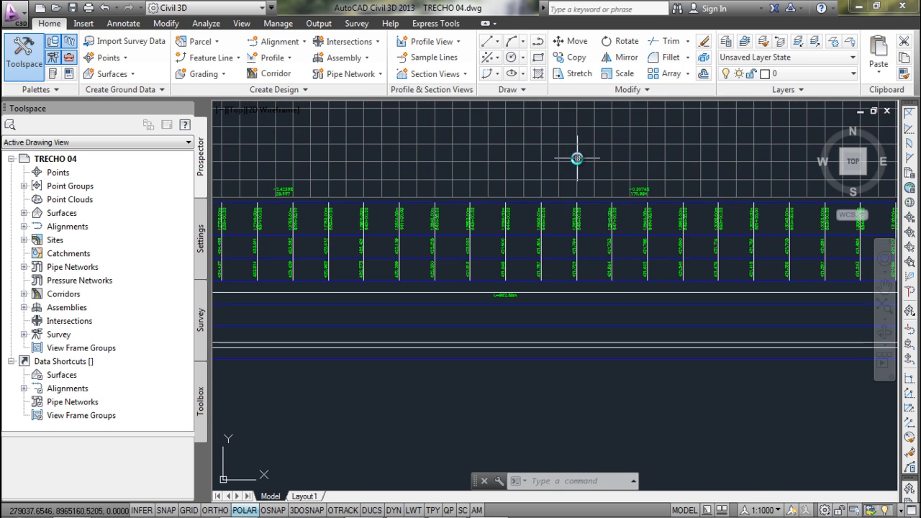
pyautogui.scroll(-2, 594, 204)
pyautogui.moveTo(752, 258); pyautogui.dragTo(395, 240, button='middle')
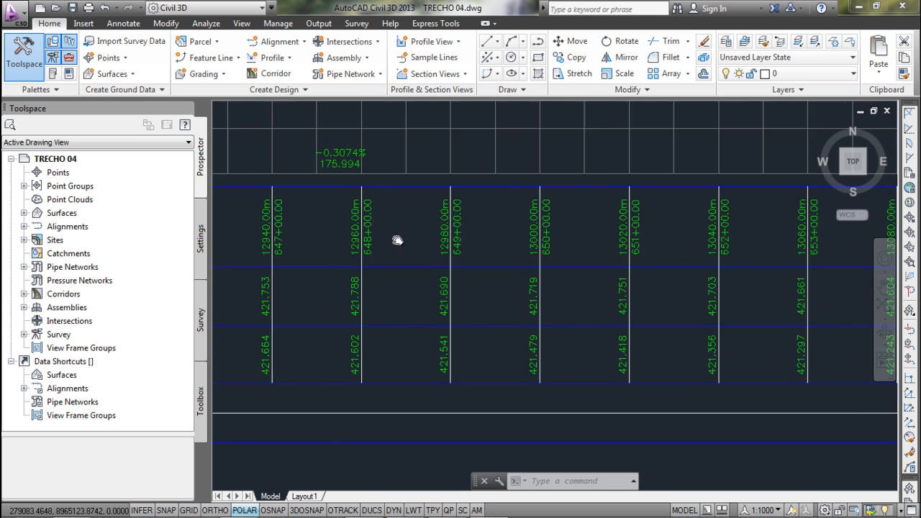
pyautogui.moveTo(676, 242); pyautogui.dragTo(741, 271, button='middle')
pyautogui.scroll(-5, 551, 266)
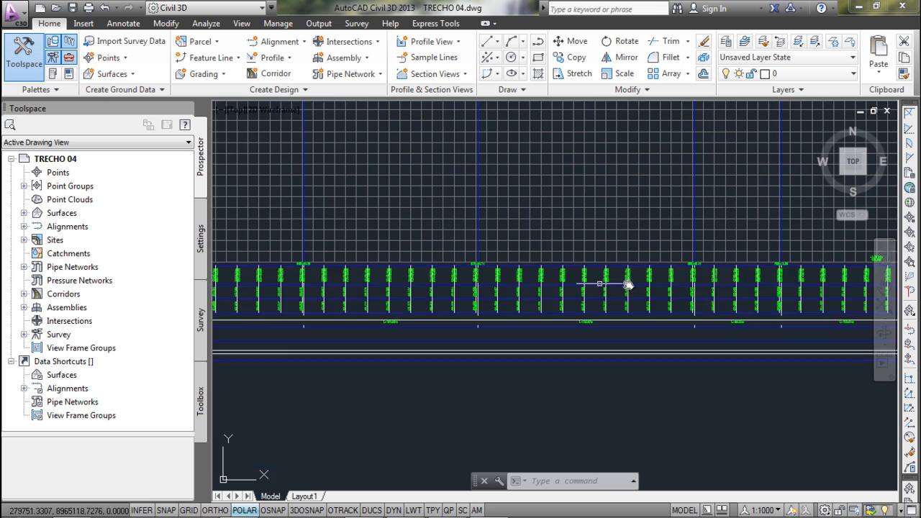
pyautogui.scroll(6, 750, 252)
pyautogui.scroll(-8, 698, 274)
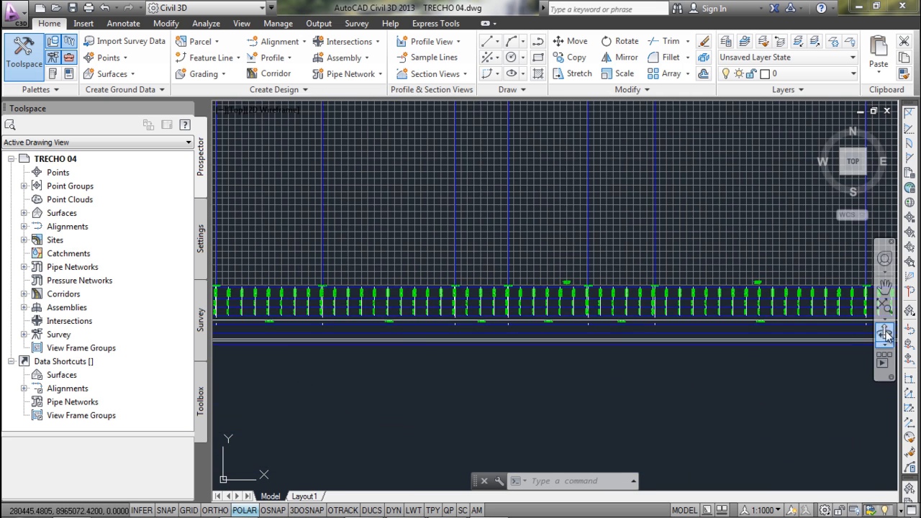
pyautogui.scroll(8, 655, 283)
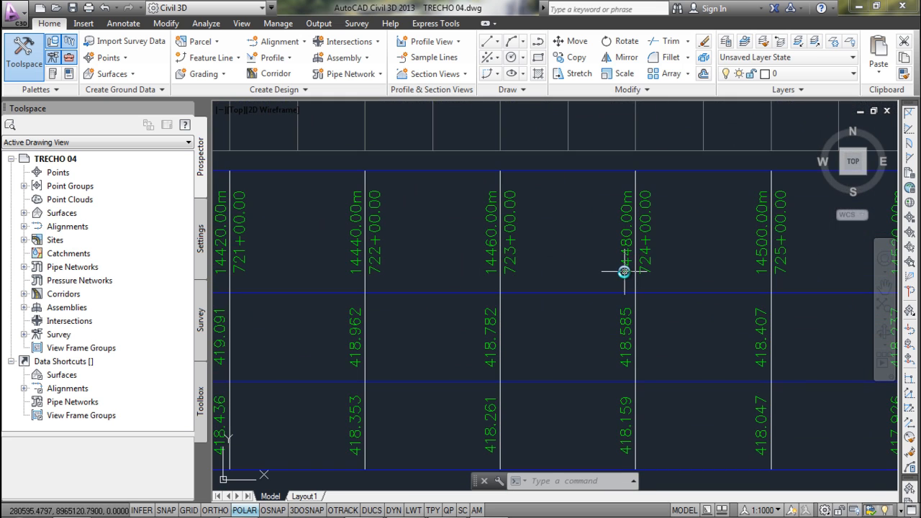
pyautogui.scroll(-2, 633, 274)
pyautogui.moveTo(798, 270); pyautogui.dragTo(365, 266, button='middle')
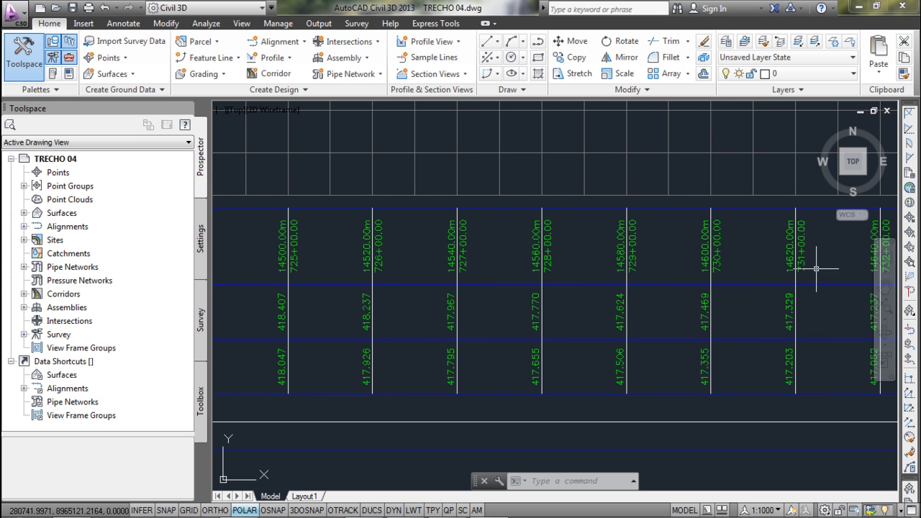
pyautogui.moveTo(833, 270); pyautogui.dragTo(772, 269, button='middle')
pyautogui.scroll(-4, 733, 313)
pyautogui.scroll(3, 773, 305)
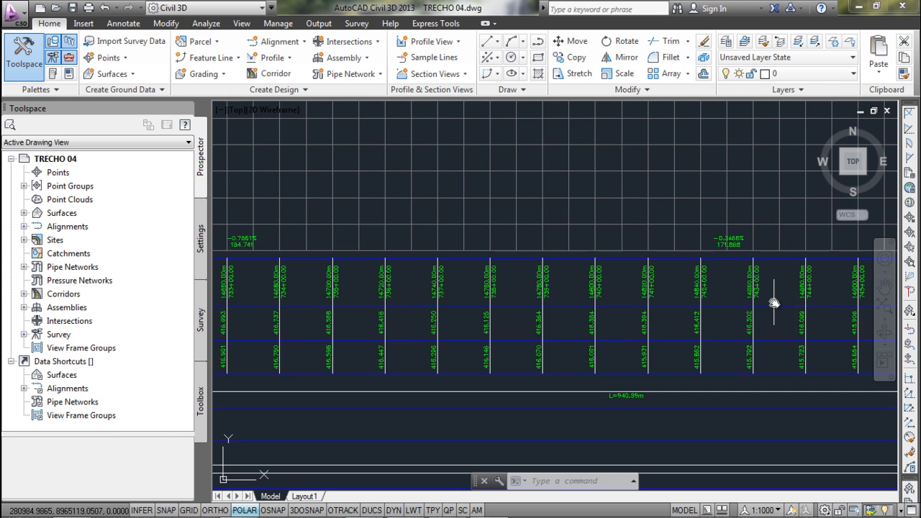
pyautogui.scroll(4, 674, 246)
# Split the model space vertically into two side-by-side viewports
pyautogui.click(242, 23)
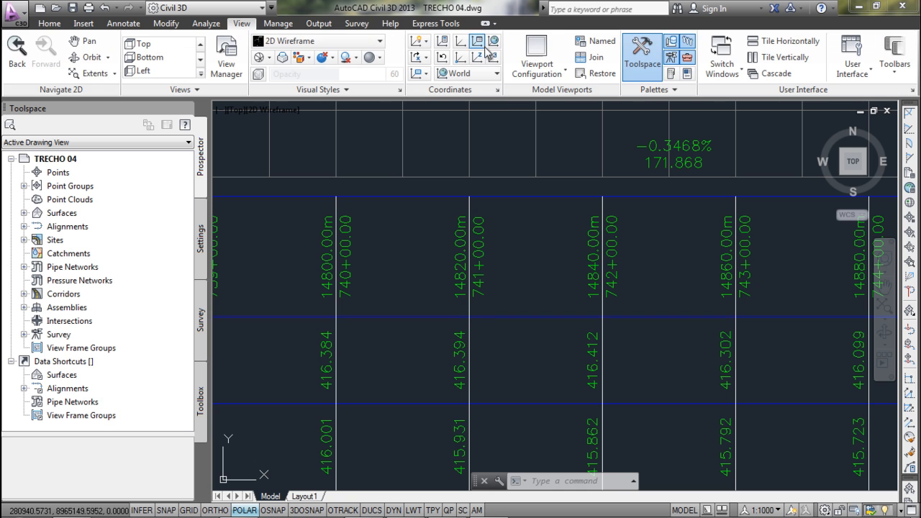
pyautogui.click(548, 66)
pyautogui.click(551, 174)
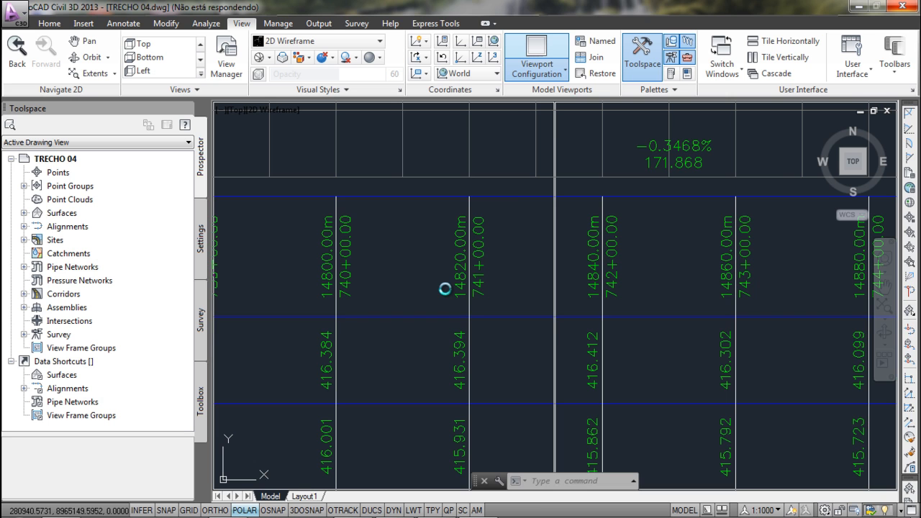
# Show the plan's superelevation labels at station 803+6.14 in the first of the two viewports
pyautogui.click(445, 288)
pyautogui.scroll(-8, 432, 290)
pyautogui.scroll(-5, 305, 336)
pyautogui.scroll(5, 479, 343)
pyautogui.scroll(10, 392, 266)
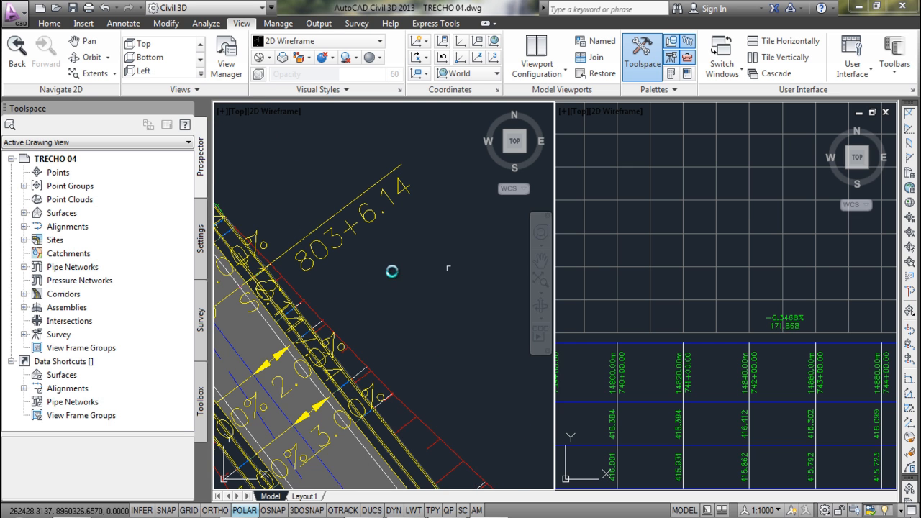
# In the other viewport, follow the profile view's station and elevation bands from station 740+00.00 to 803+06.14
pyautogui.click(670, 253)
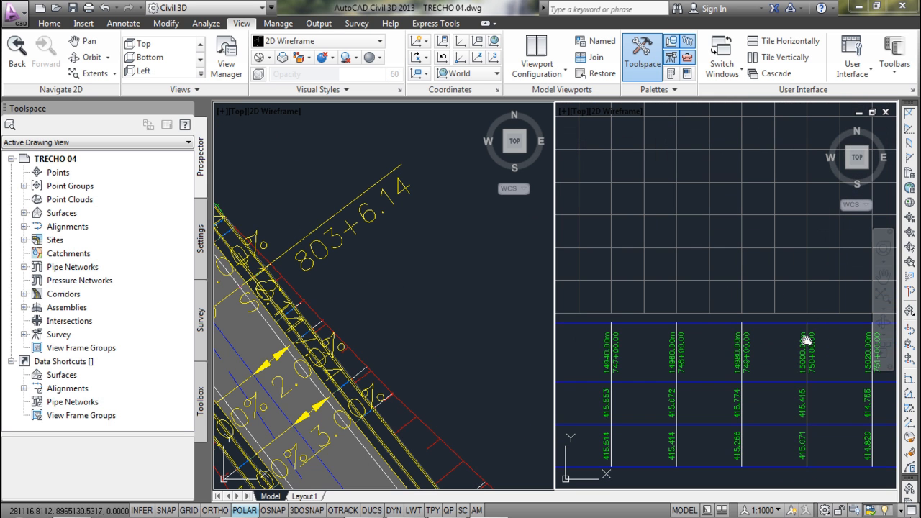
pyautogui.moveTo(806, 340); pyautogui.dragTo(512, 292, button='middle')
pyautogui.moveTo(767, 286); pyautogui.dragTo(510, 288, button='middle')
pyautogui.moveTo(800, 299); pyautogui.dragTo(609, 308, button='middle')
pyautogui.moveTo(881, 309)
pyautogui.mouseDown(button='middle')
pyautogui.moveTo(826, 312)
pyautogui.moveTo(842, 267)
pyautogui.moveTo(714, 279)
pyautogui.mouseUp(button='middle')
pyautogui.scroll(2, 721, 278)
pyautogui.moveTo(809, 274); pyautogui.dragTo(456, 261, button='middle')
pyautogui.scroll(-4, 562, 264)
pyautogui.moveTo(816, 270); pyautogui.dragTo(446, 290, button='middle')
pyautogui.scroll(2, 827, 286)
pyautogui.moveTo(829, 285); pyautogui.dragTo(468, 294, button='middle')
pyautogui.scroll(-5, 828, 308)
pyautogui.moveTo(824, 306); pyautogui.dragTo(487, 306, button='middle')
pyautogui.scroll(5, 777, 298)
pyautogui.moveTo(777, 298); pyautogui.dragTo(740, 303, button='middle')
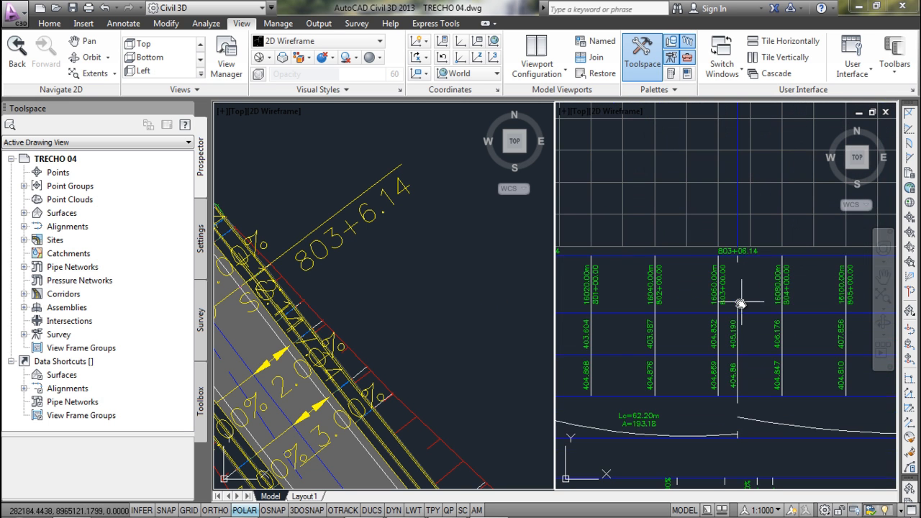
pyautogui.moveTo(847, 285); pyautogui.dragTo(621, 287, button='middle')
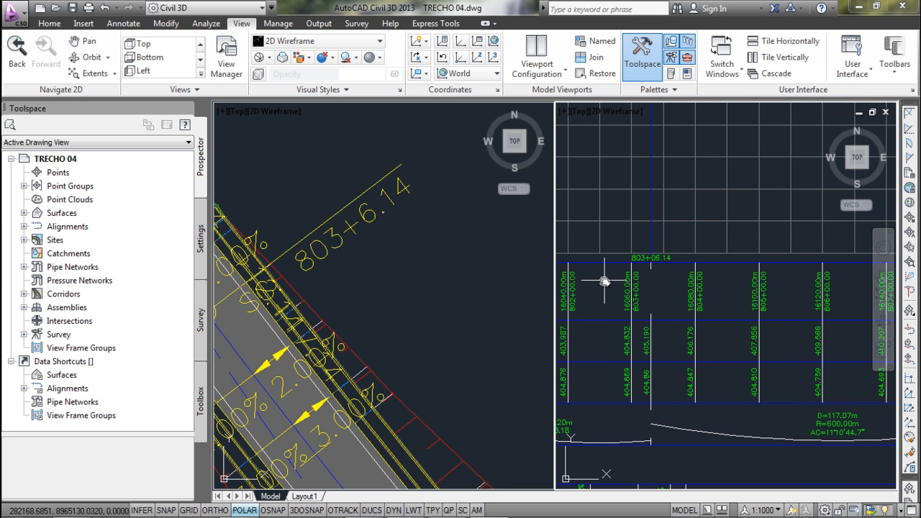
# Examine the ground and grade lines above station 803+06.14, around the crest in the profile view
pyautogui.scroll(-4, 659, 250)
pyautogui.moveTo(667, 213); pyautogui.dragTo(684, 341, button='middle')
pyautogui.scroll(6, 667, 385)
pyautogui.scroll(-3, 738, 363)
pyautogui.moveTo(703, 209); pyautogui.dragTo(690, 381, button='middle')
pyautogui.scroll(-4, 690, 368)
pyautogui.moveTo(695, 202); pyautogui.dragTo(695, 277, button='middle')
pyautogui.scroll(-3, 695, 279)
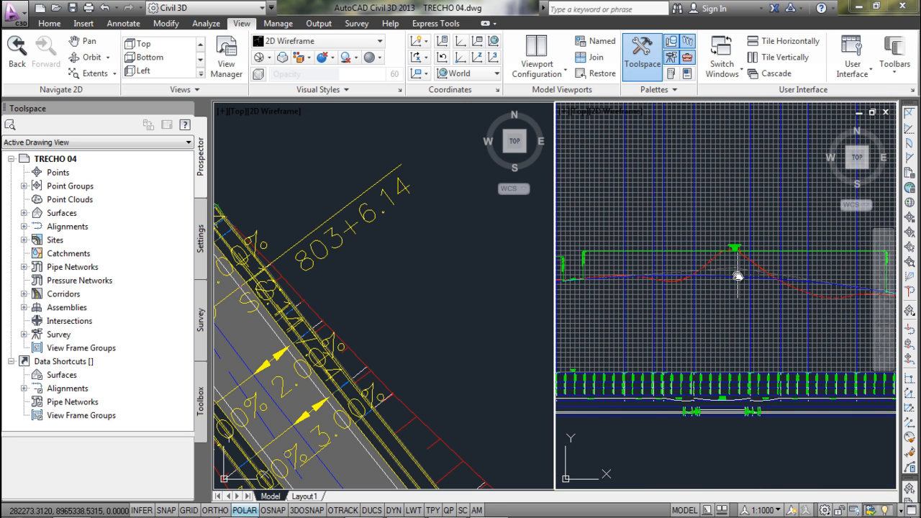
pyautogui.scroll(2, 737, 276)
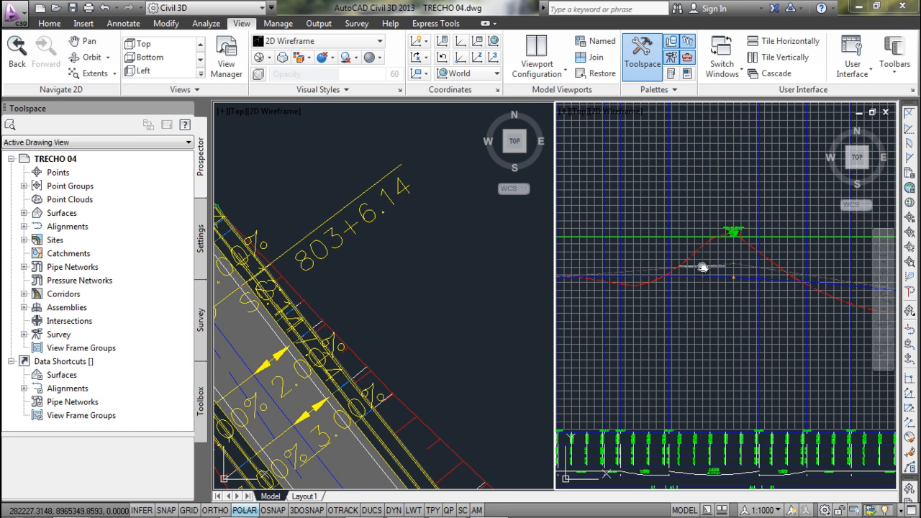
pyautogui.scroll(2, 751, 276)
pyautogui.click(745, 275)
pyautogui.scroll(3, 739, 275)
pyautogui.scroll(-4, 699, 209)
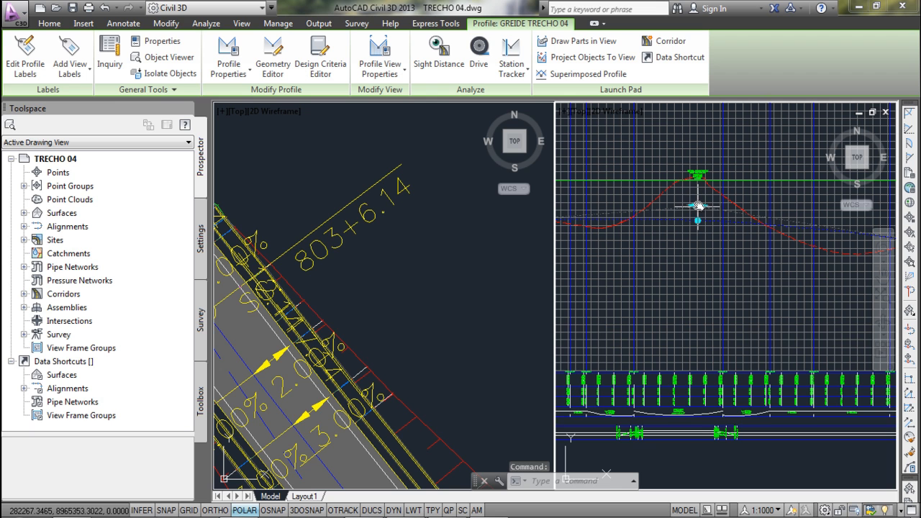
pyautogui.click(698, 207)
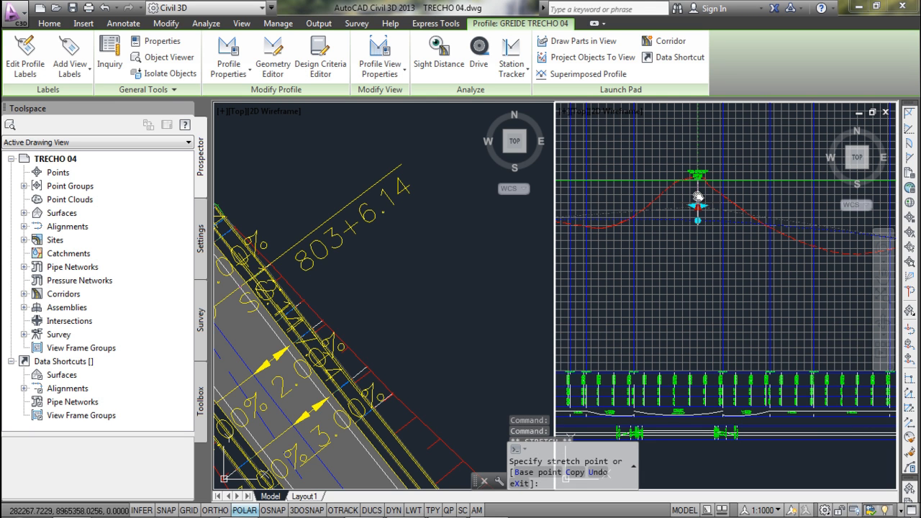
pyautogui.press('Escape')
pyautogui.press('Escape')
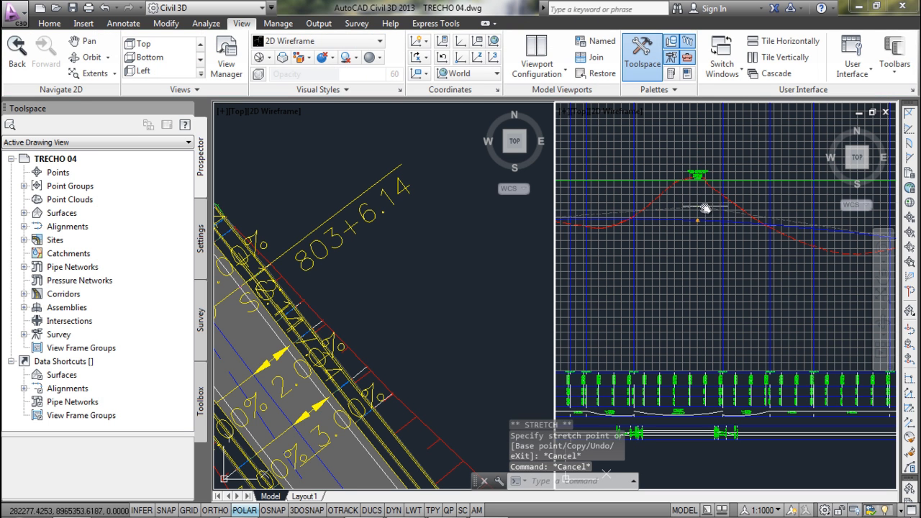
# Compare the whole corridor curve in plan with the matching crest stretch of the GREIDE TRECHO 04 profile
pyautogui.scroll(-1, 741, 248)
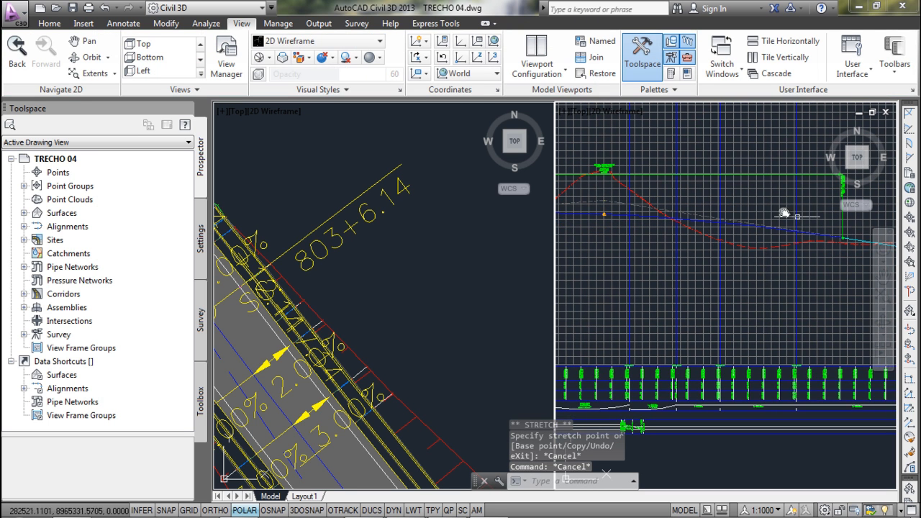
pyautogui.scroll(-2, 643, 219)
pyautogui.moveTo(642, 220); pyautogui.dragTo(716, 219, button='middle')
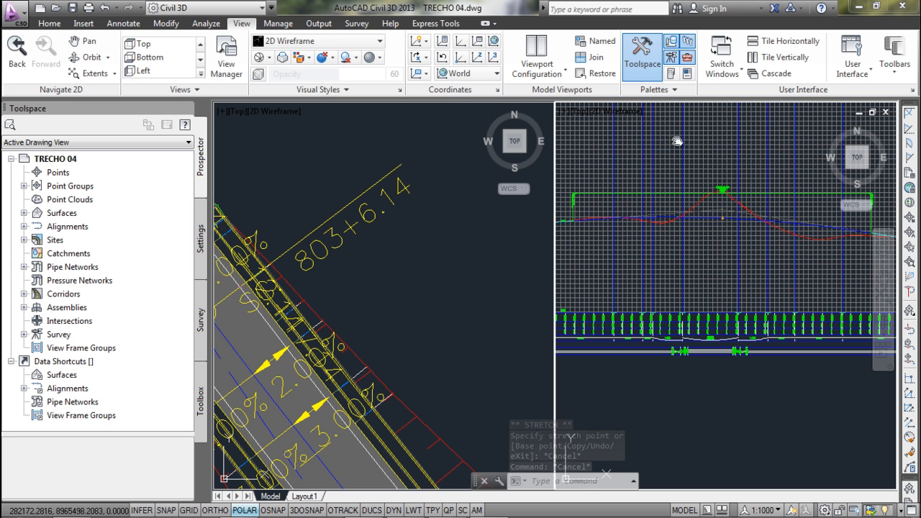
pyautogui.click(456, 296)
pyautogui.scroll(-6, 457, 296)
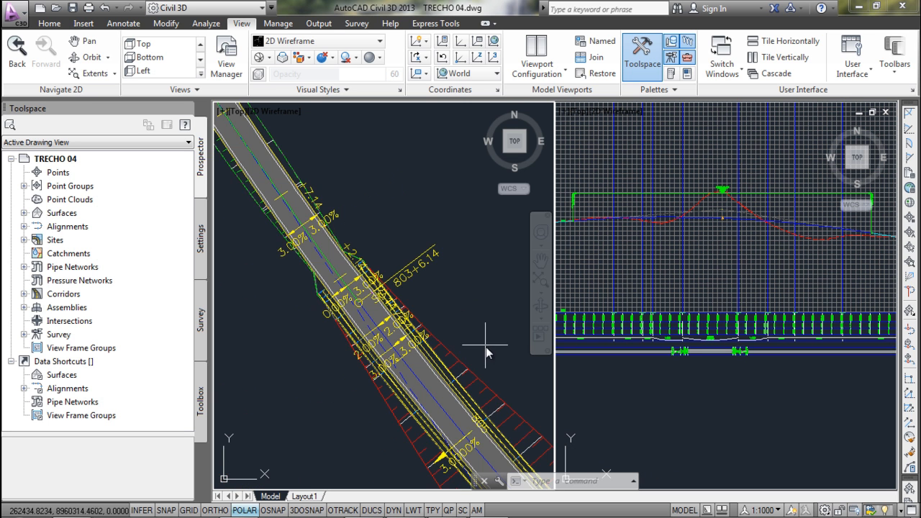
pyautogui.moveTo(445, 260); pyautogui.dragTo(389, 262, button='middle')
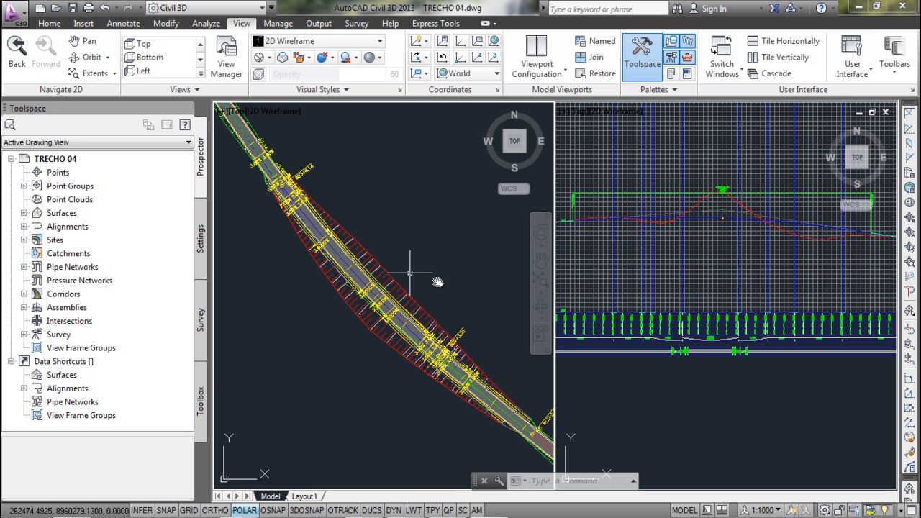
pyautogui.click(652, 301)
pyautogui.scroll(-3, 652, 301)
pyautogui.scroll(2, 659, 266)
pyautogui.moveTo(658, 266); pyautogui.dragTo(676, 263, button='middle')
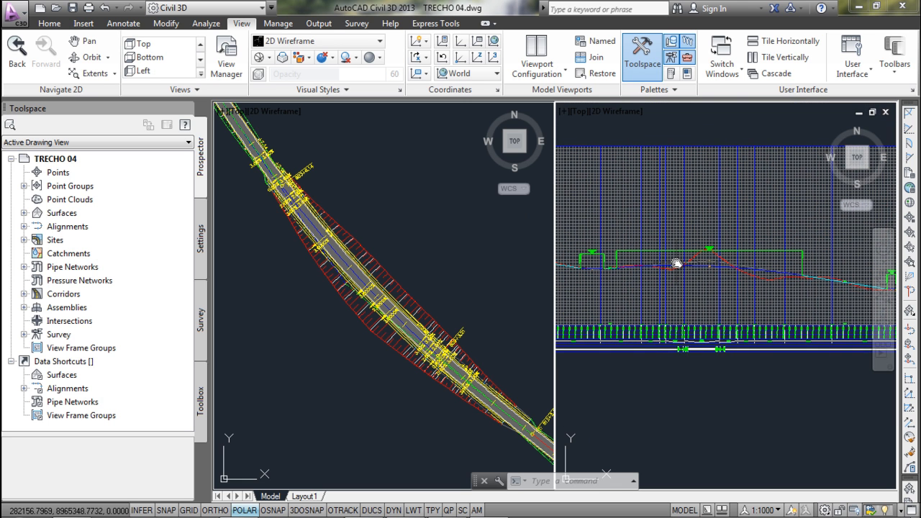
pyautogui.moveTo(676, 263)
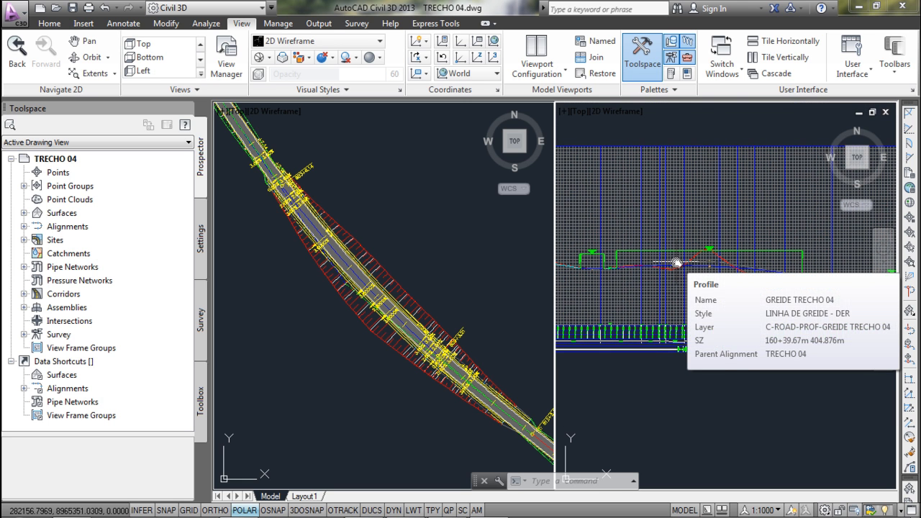